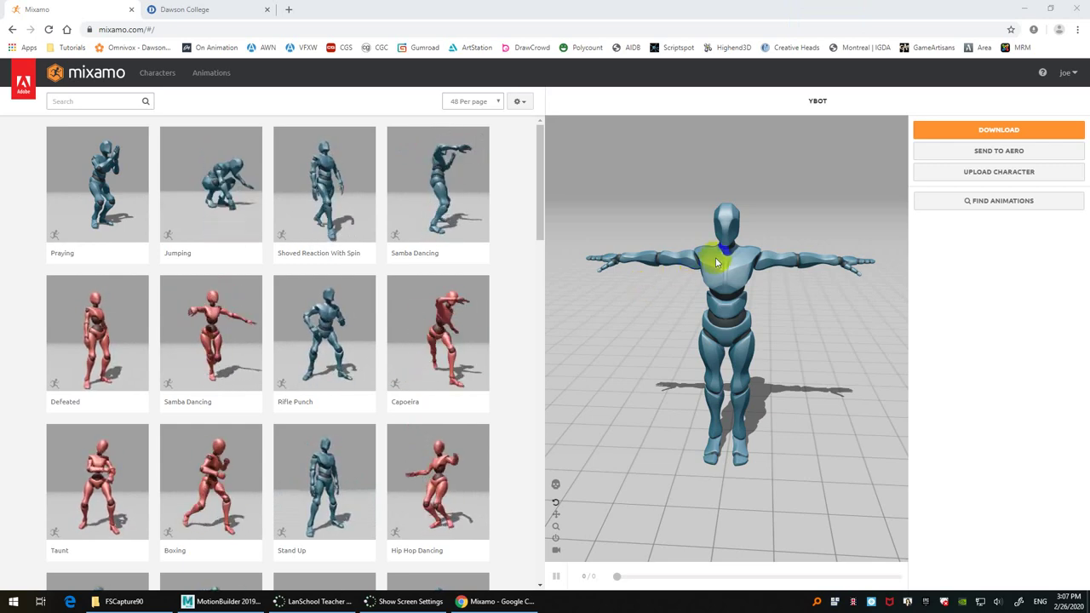
Step: Download the YBot character as an FBX file in T-pose
{"action": "left_click_drag", "start_coordinate": [717, 263], "coordinate": [762, 278]}
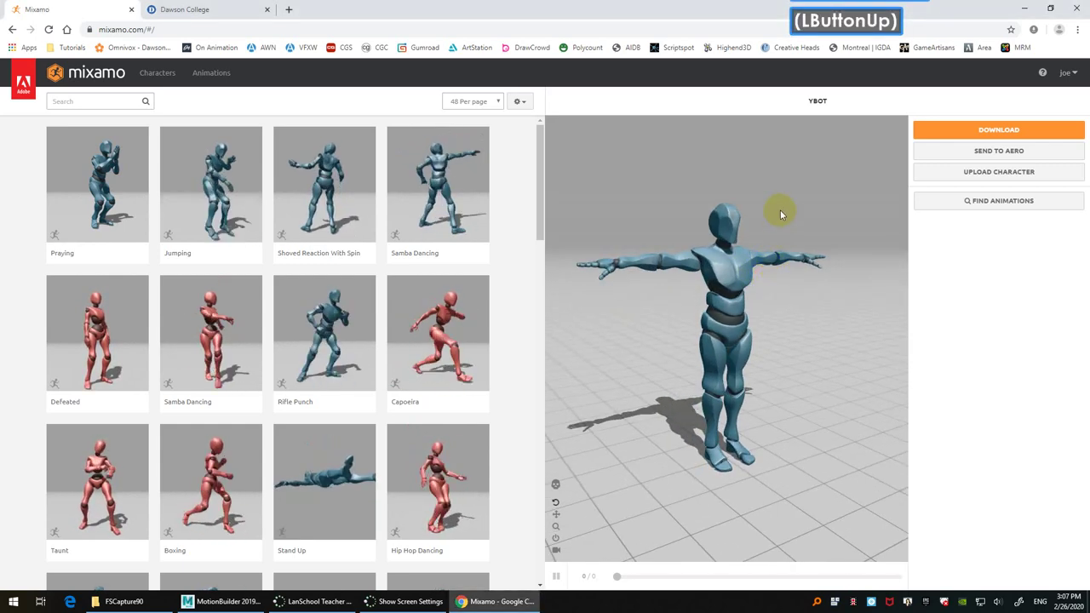
{"action": "double_click", "coordinate": [756, 256]}
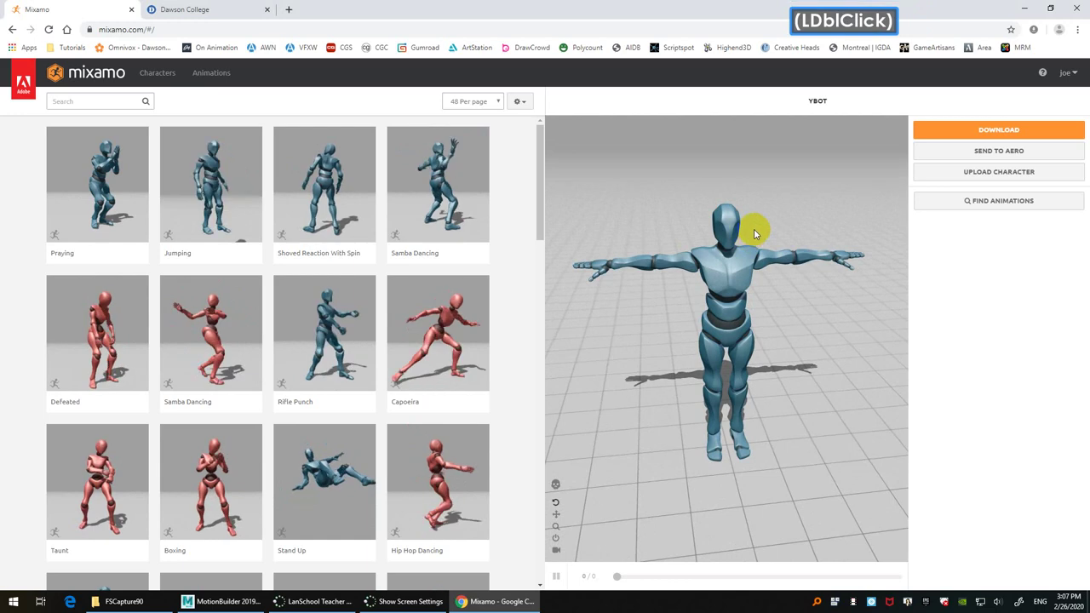
{"action": "left_click", "coordinate": [1066, 135]}
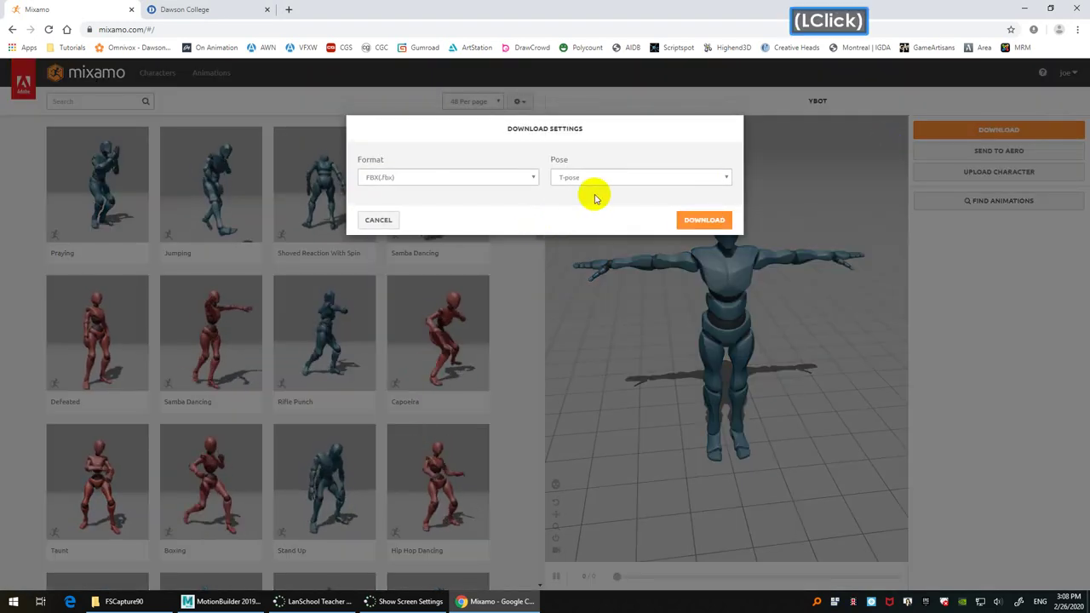
{"action": "left_click", "coordinate": [698, 220]}
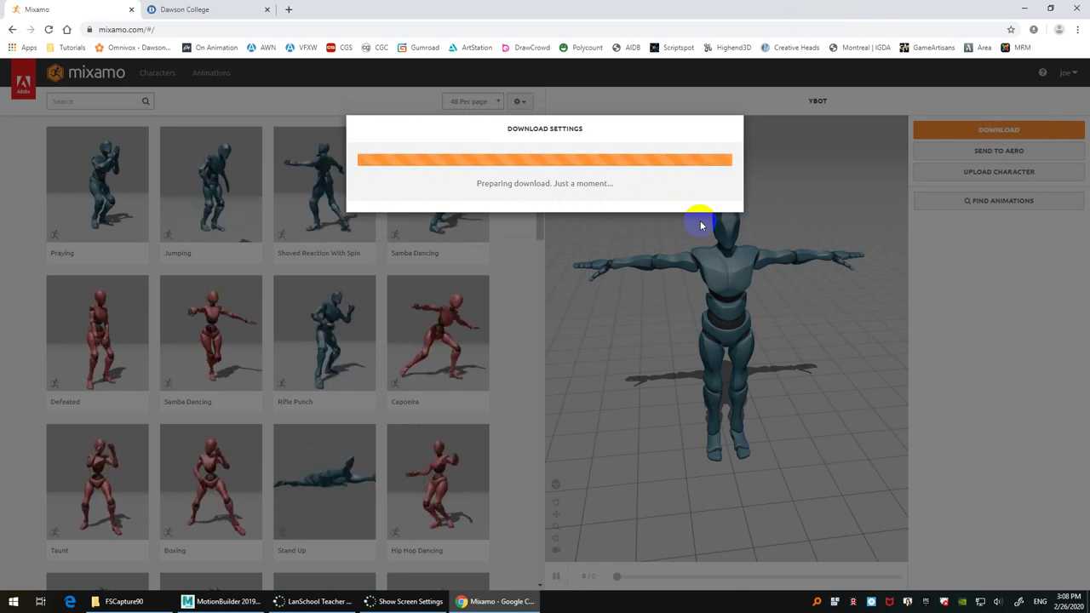
Step: Apply the blue Samba Dancing animation to YBot and download it as FBX at 30 frames per second without skin
{"action": "left_click_drag", "start_coordinate": [599, 259], "coordinate": [707, 293]}
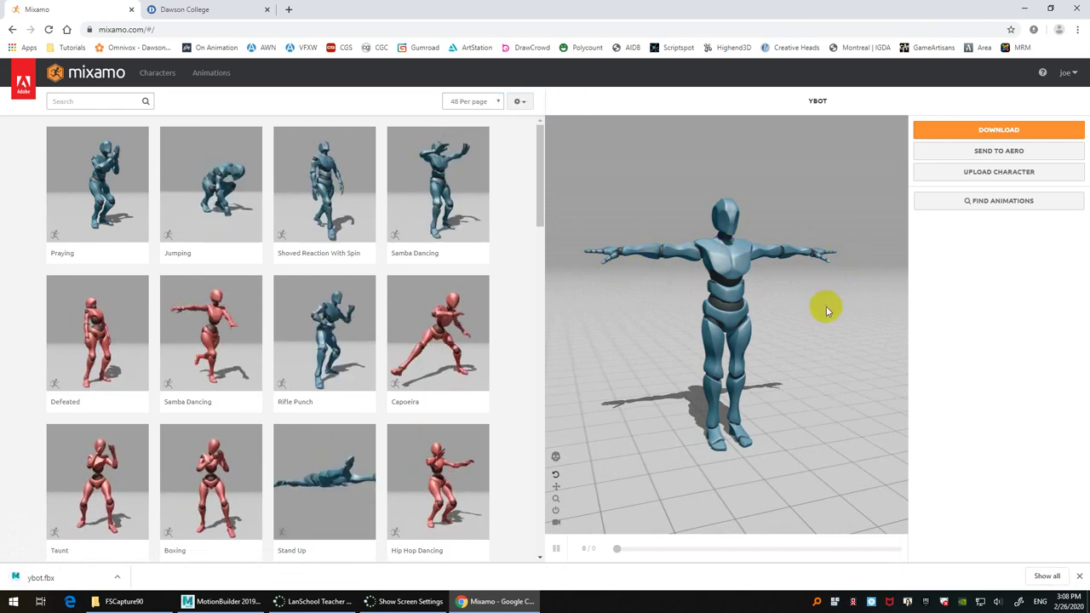
{"action": "left_click_drag", "start_coordinate": [824, 306], "coordinate": [727, 257]}
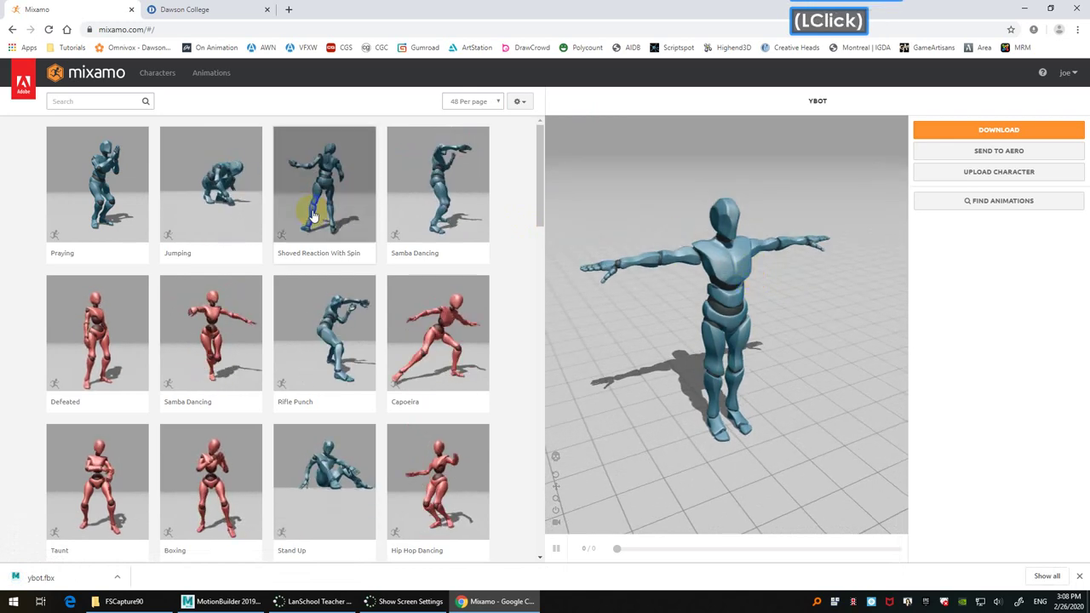
{"action": "left_click", "coordinate": [406, 195]}
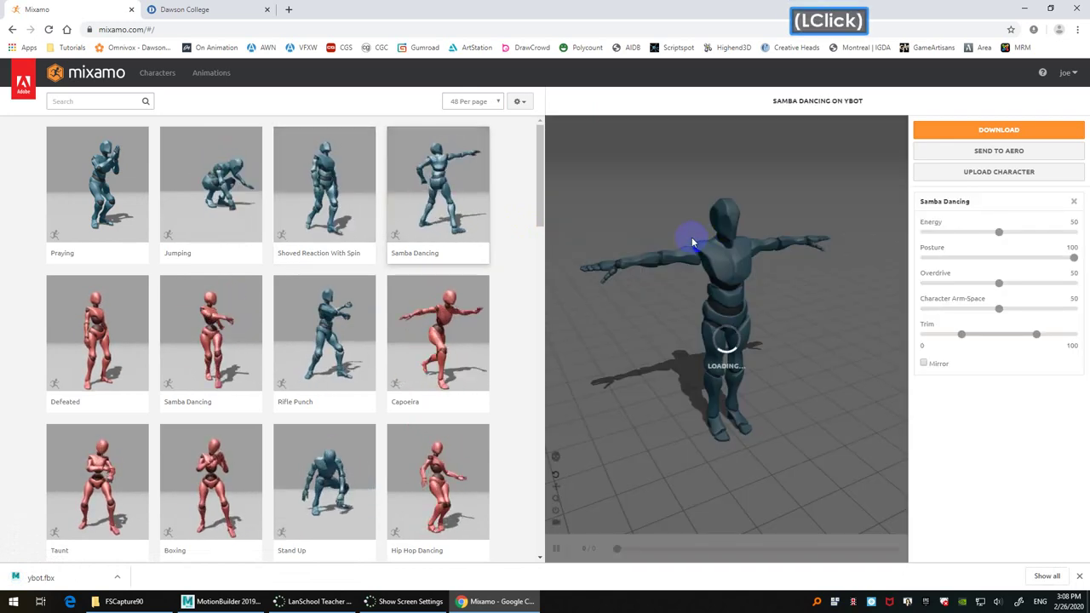
{"action": "left_click", "coordinate": [1034, 130]}
{"action": "left_click", "coordinate": [606, 177]}
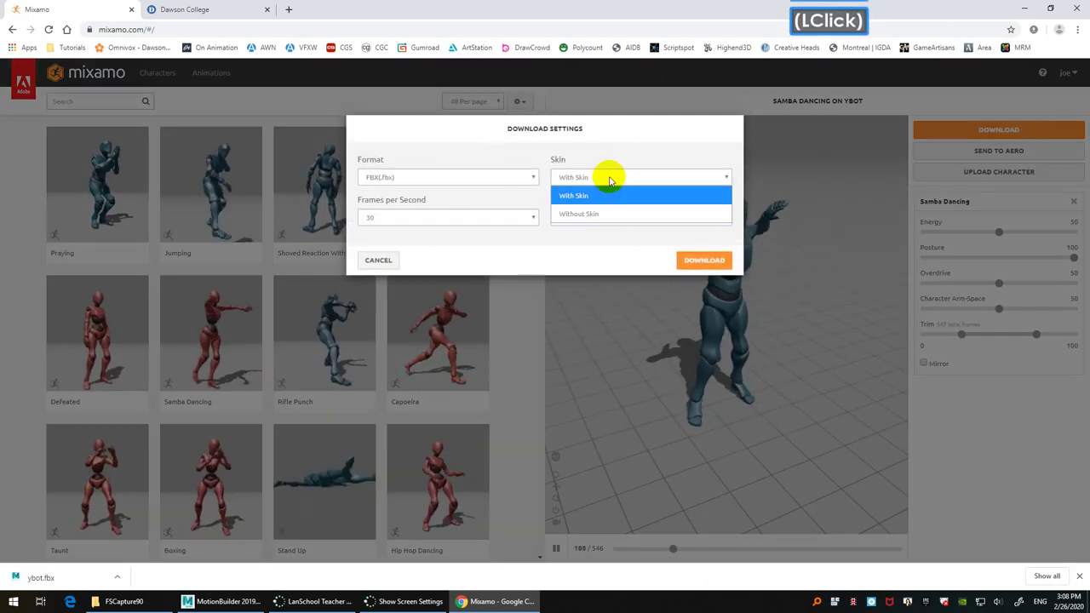
{"action": "left_click", "coordinate": [610, 211]}
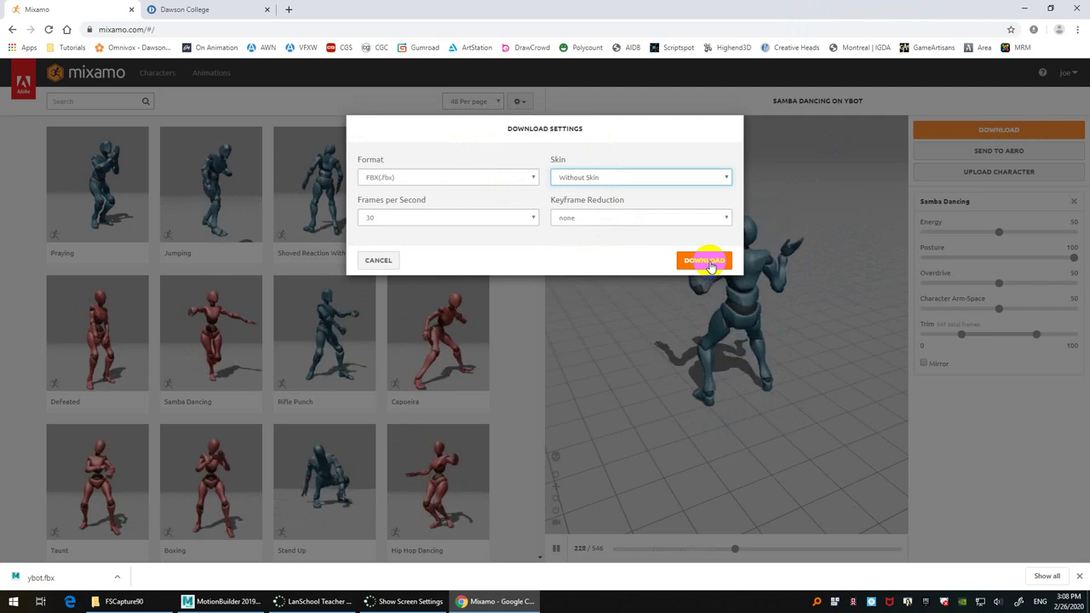
{"action": "left_click", "coordinate": [707, 262]}
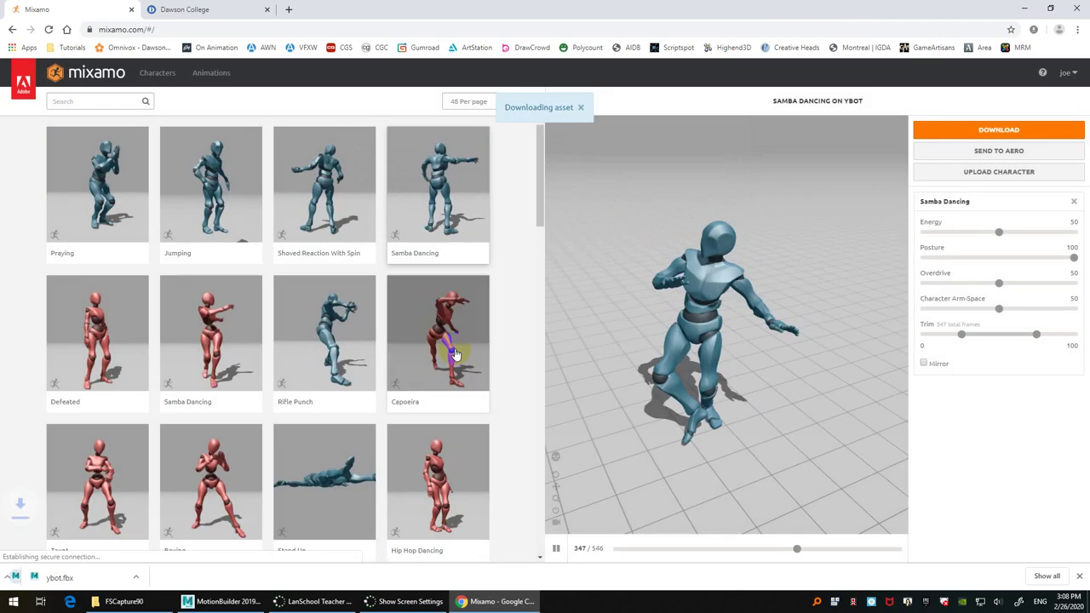
Step: Apply the Capoeira animation to YBot and download it as FBX without skin
{"action": "left_click", "coordinate": [455, 354]}
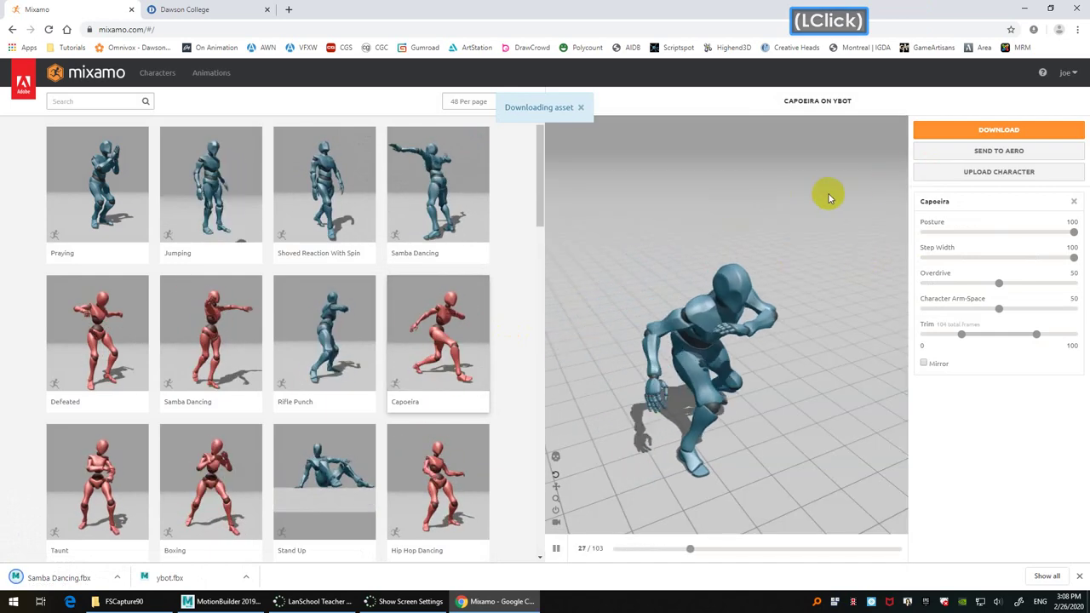
{"action": "left_click", "coordinate": [994, 132]}
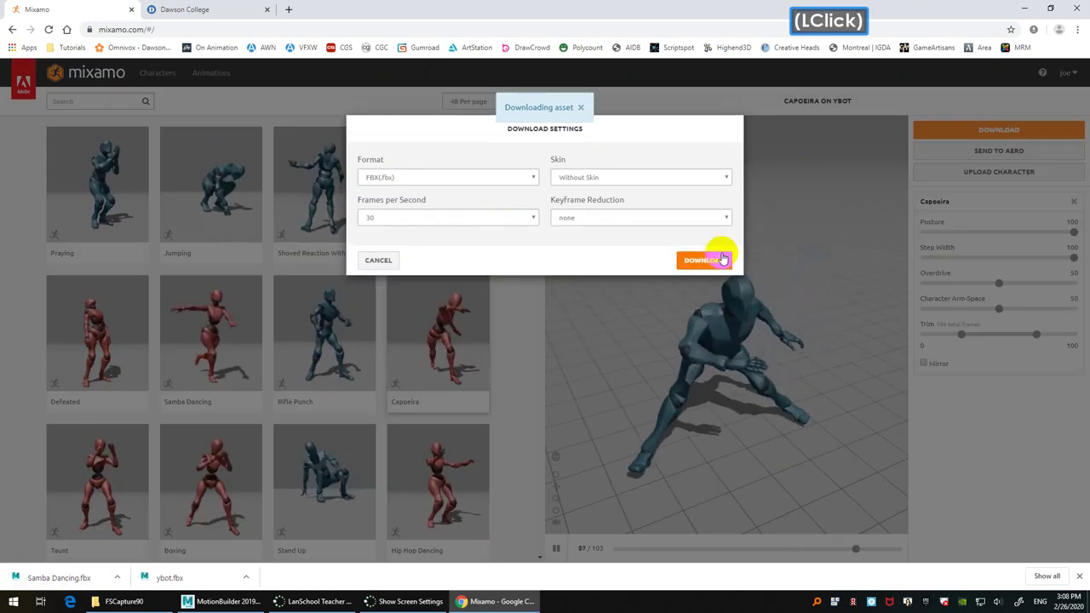
{"action": "left_click", "coordinate": [708, 257]}
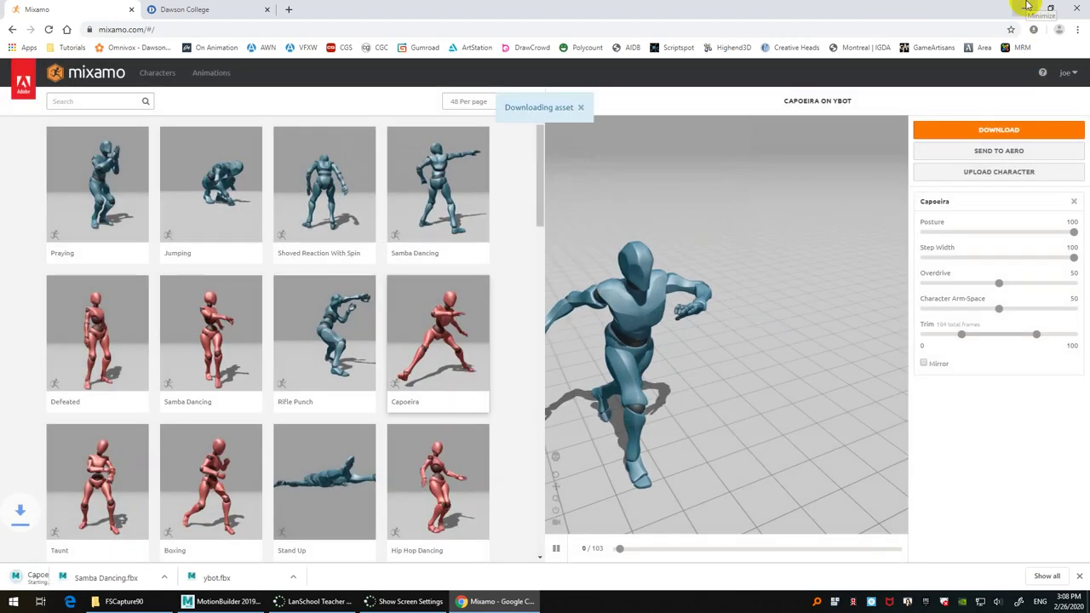
Step: Switch to File Explorer and select ybot.fbx in the Downloads folder
{"action": "left_click", "coordinate": [1028, 7]}
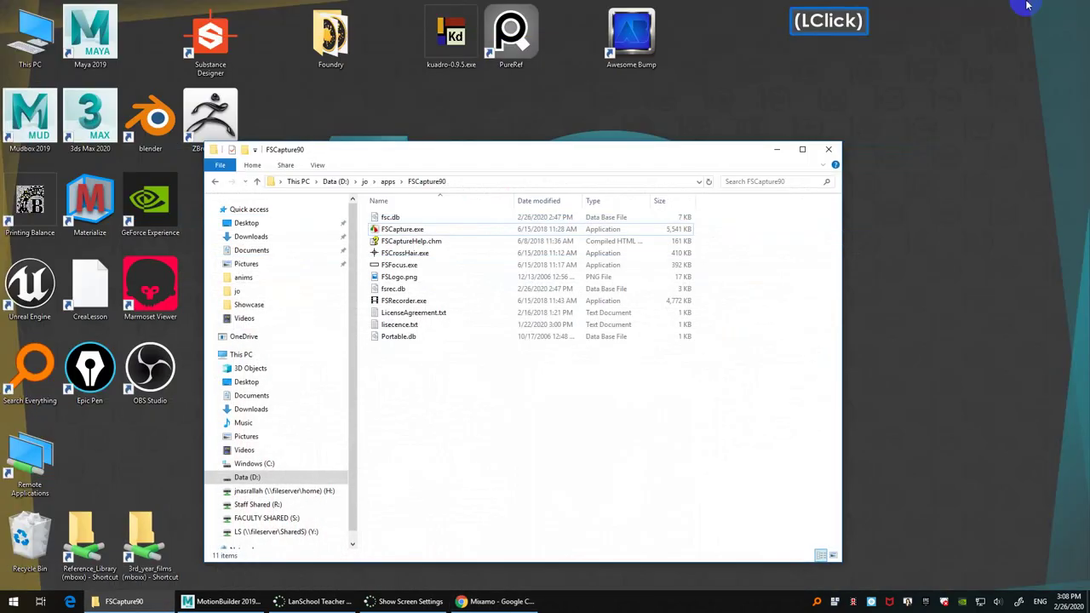
{"action": "left_click", "coordinate": [565, 389]}
{"action": "left_click", "coordinate": [273, 236]}
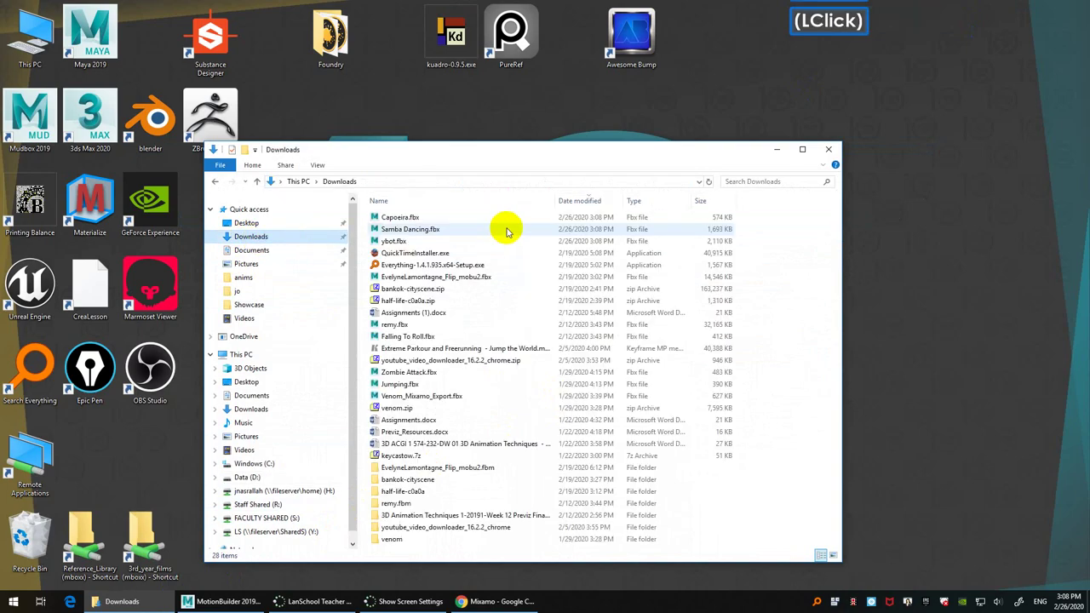
{"action": "left_click", "coordinate": [421, 241]}
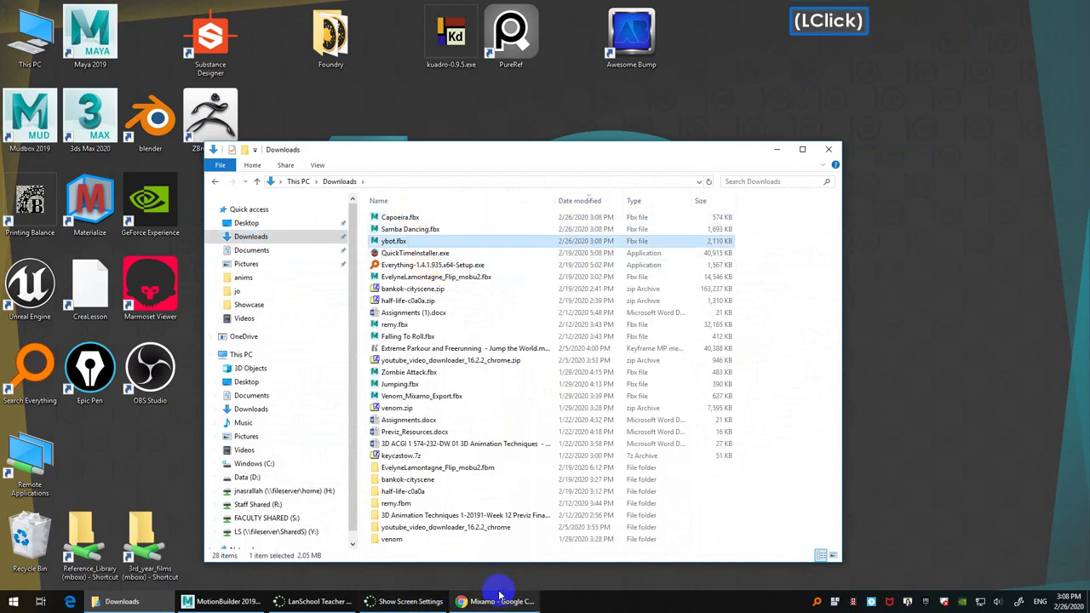
Step: Open ybot.fbx from the Downloads folder in MotionBuilder with all takes, replacing the current scene
{"action": "left_click", "coordinate": [250, 601]}
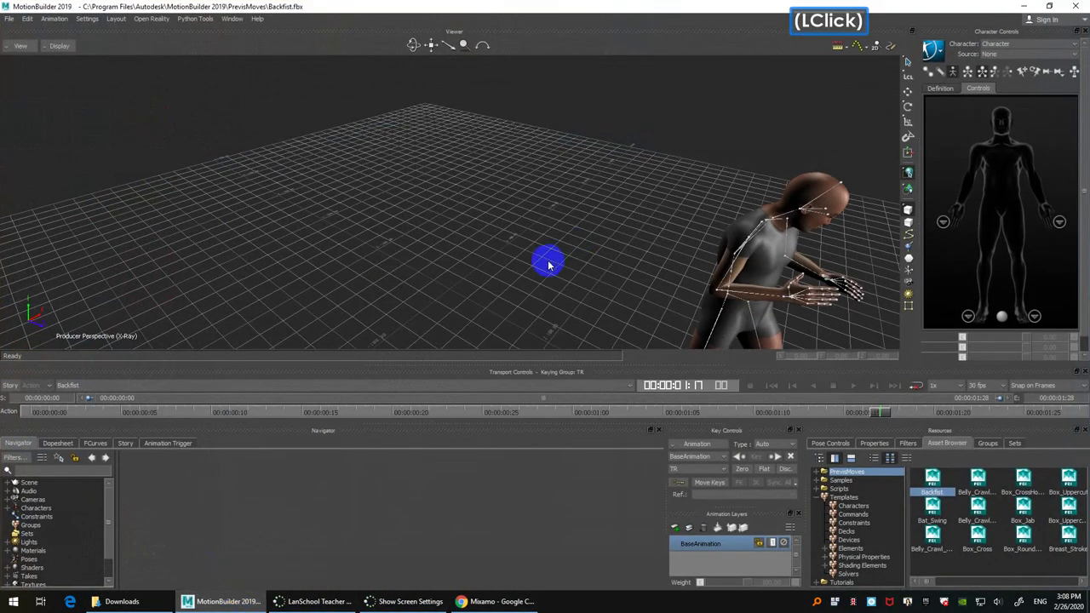
{"action": "left_click", "coordinate": [109, 601]}
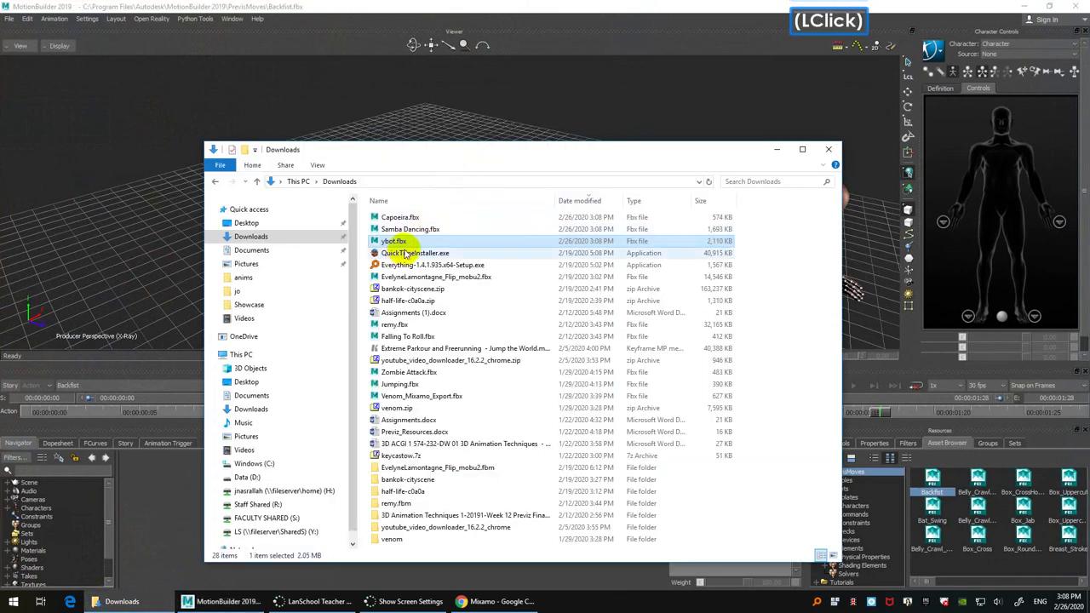
{"action": "left_click_drag", "start_coordinate": [389, 241], "coordinate": [170, 102]}
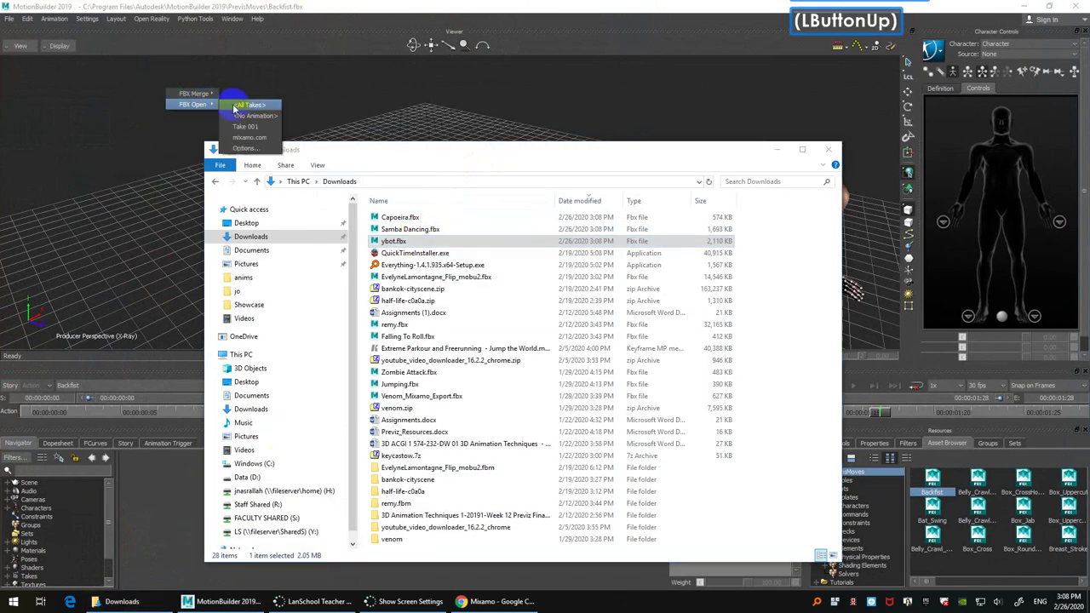
{"action": "left_click", "coordinate": [236, 108]}
{"action": "left_click", "coordinate": [571, 340]}
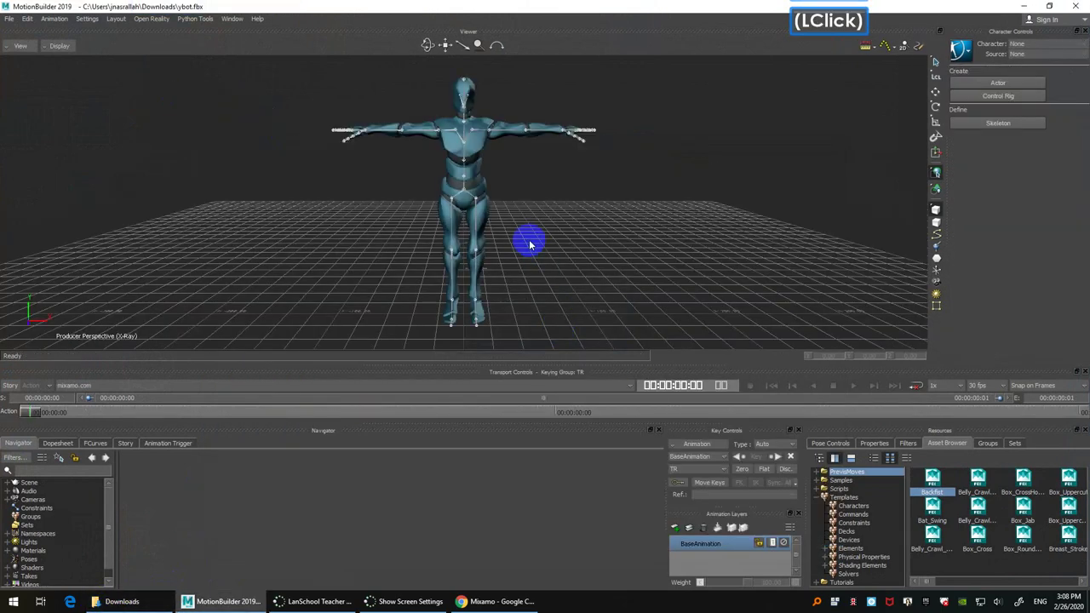
Step: List the scene's takes and rename Take 001 as tpose
{"action": "left_click_drag", "start_coordinate": [584, 231], "coordinate": [590, 230], "text": "ctrl+shift"}
{"action": "mouse_move", "coordinate": [615, 277]}
{"action": "left_mouse_down", "text": "ctrl"}
{"action": "mouse_move", "coordinate": [600, 196]}
{"action": "mouse_move", "coordinate": [605, 281]}
{"action": "left_mouse_up", "text": "ctrl"}
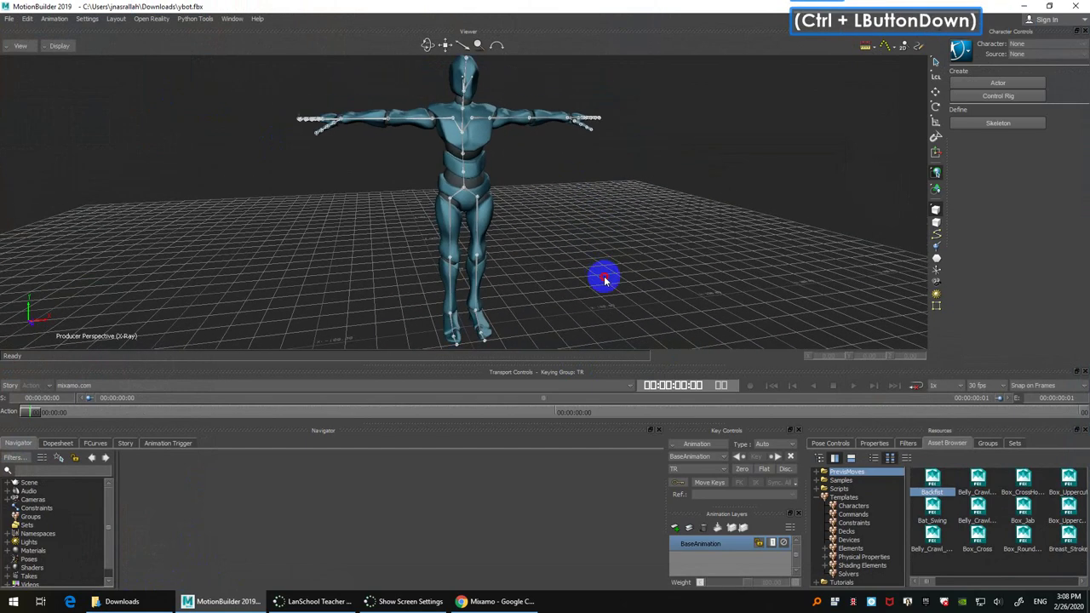
{"action": "mouse_move", "coordinate": [603, 238]}
{"action": "left_mouse_down", "text": "ctrl+shift"}
{"action": "mouse_move", "coordinate": [606, 257]}
{"action": "mouse_move", "coordinate": [611, 248]}
{"action": "left_mouse_up", "text": "ctrl+shift"}
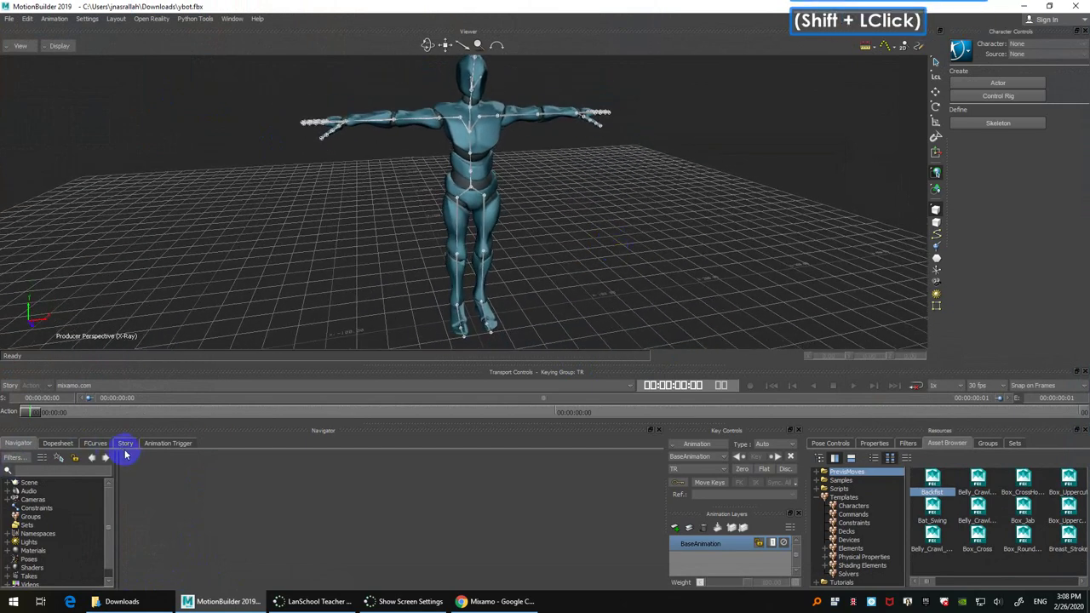
{"action": "left_click", "coordinate": [26, 577]}
{"action": "scroll", "coordinate": [58, 577], "scroll_direction": "down", "scroll_amount": 1}
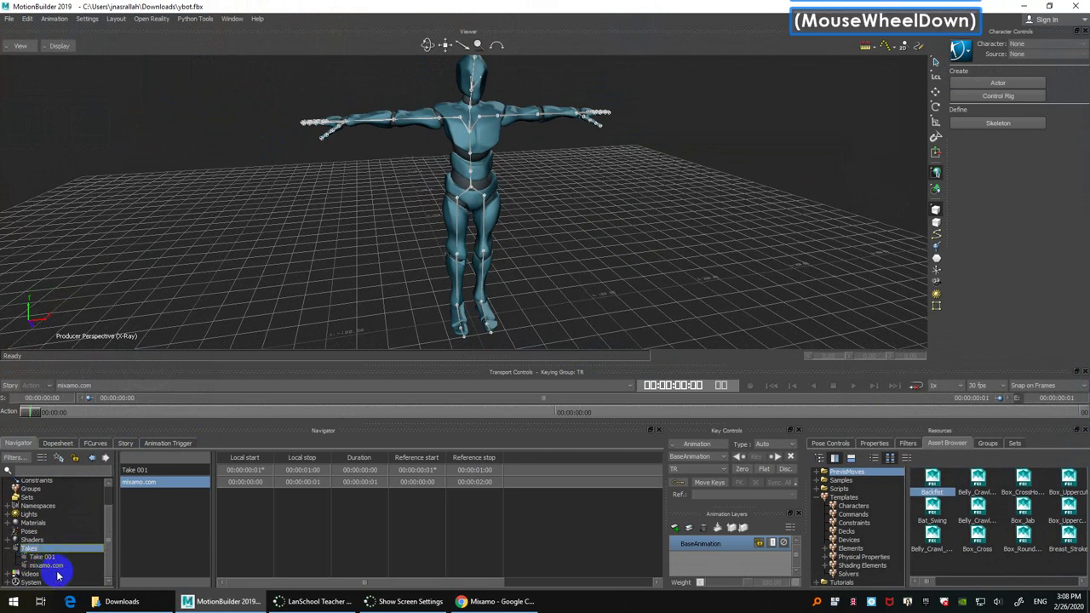
{"action": "left_click", "coordinate": [153, 470]}
{"action": "left_click", "coordinate": [153, 471]}
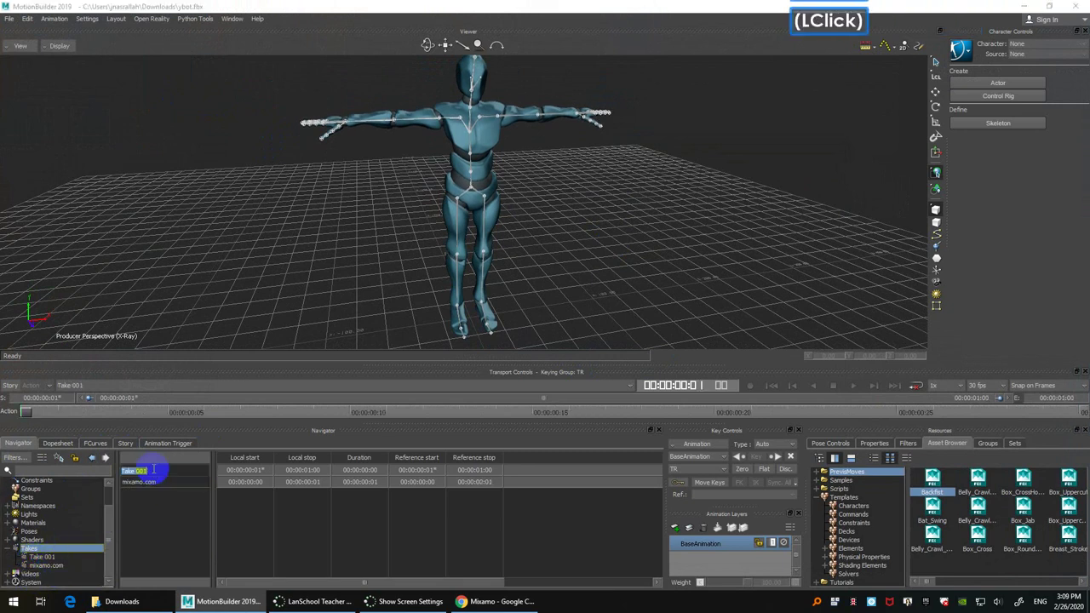
{"action": "type", "text": "tpose"}
{"action": "key", "text": "Return"}
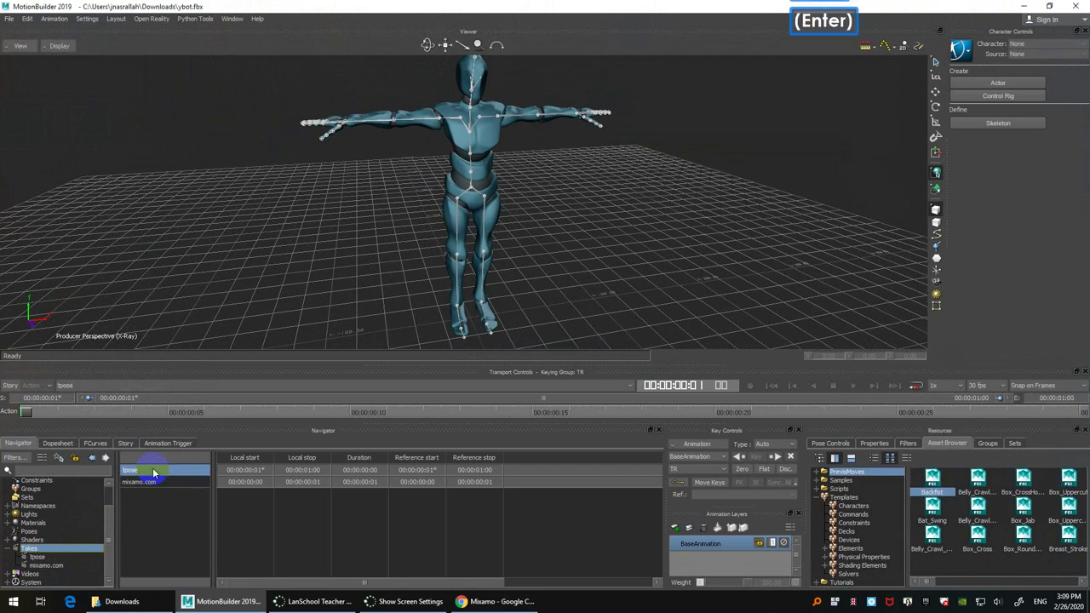
Step: Delete the mixamo.com take from the scene
{"action": "left_click", "coordinate": [50, 557]}
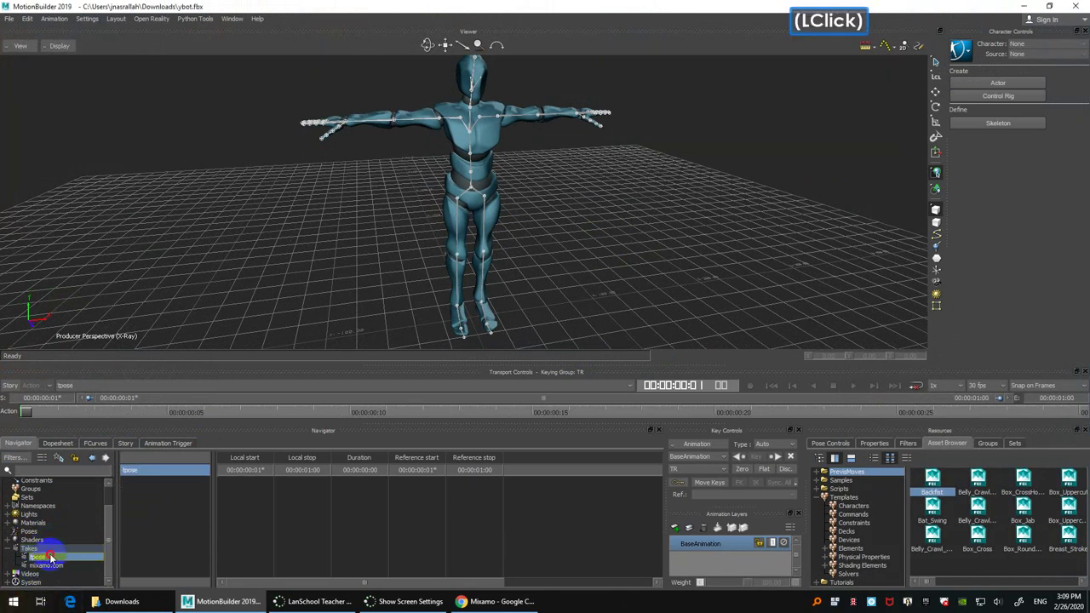
{"action": "left_click", "coordinate": [58, 565]}
{"action": "right_click", "coordinate": [56, 569]}
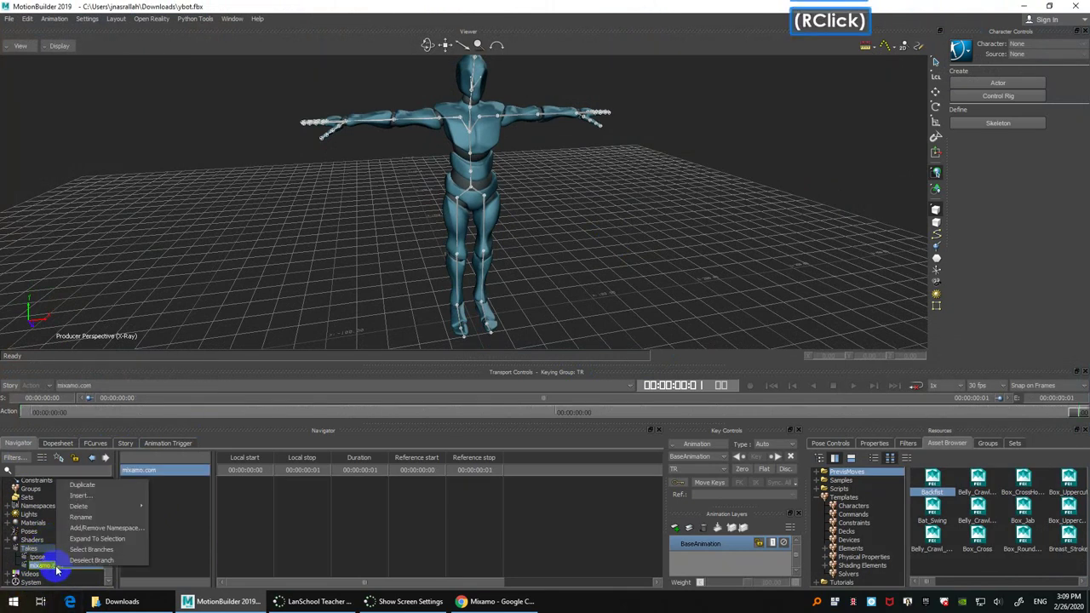
{"action": "mouse_move", "coordinate": [127, 509]}
{"action": "left_click", "coordinate": [167, 509]}
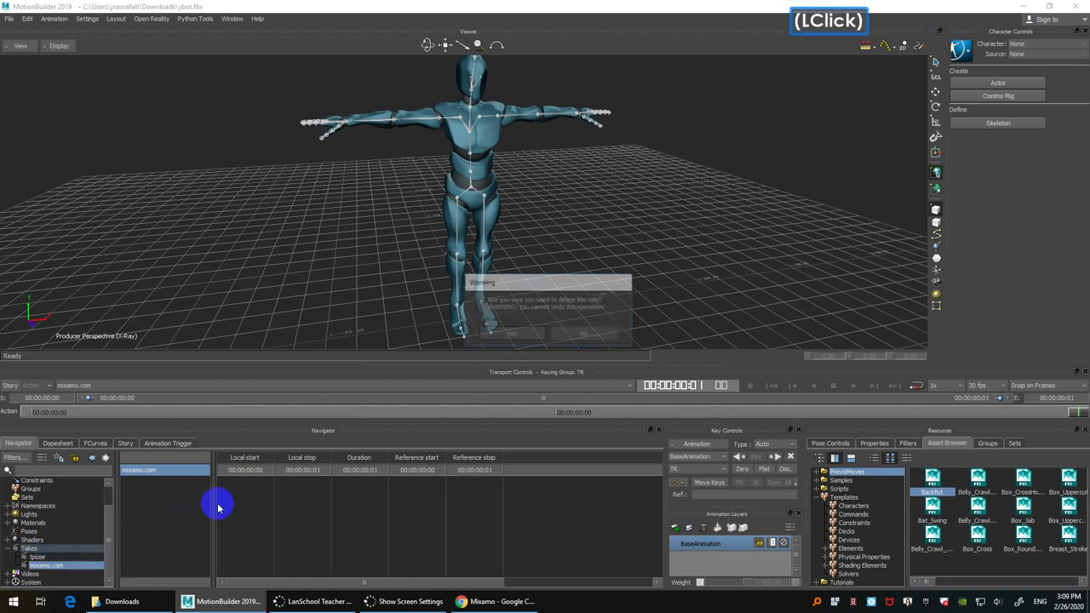
{"action": "left_click", "coordinate": [519, 336]}
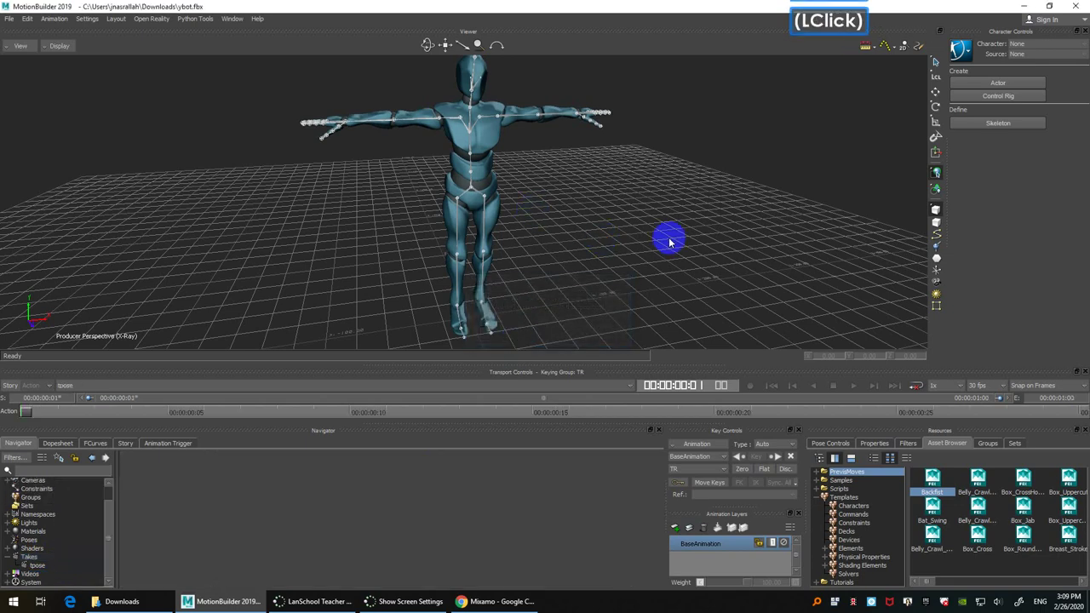
Step: Save the scene as ybot.fbx in the D:\jo\characters folder, keeping the default save options
{"action": "left_click", "coordinate": [11, 19]}
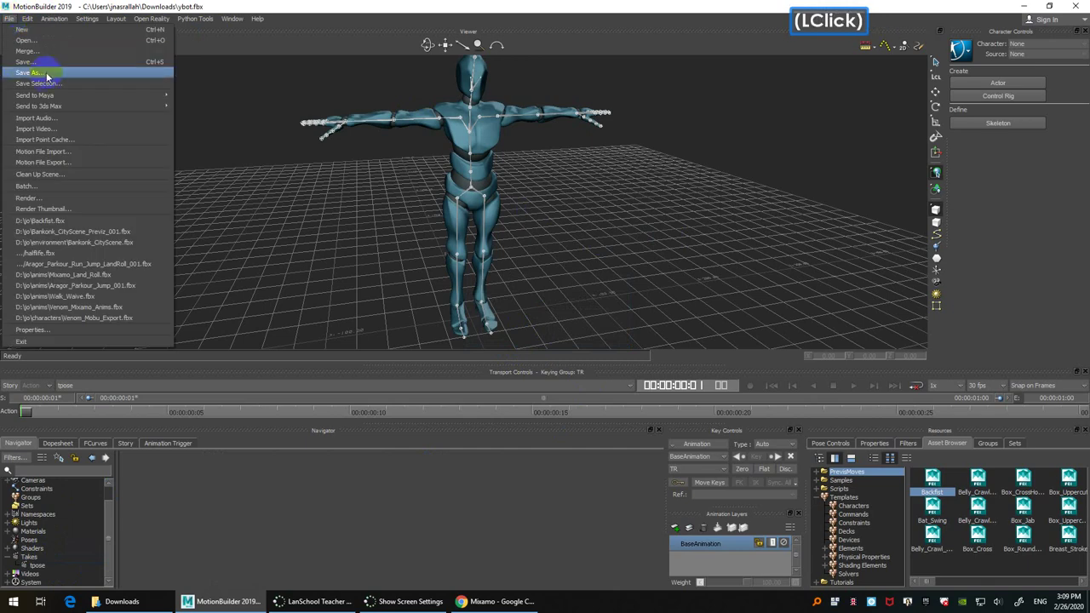
{"action": "left_click", "coordinate": [48, 75]}
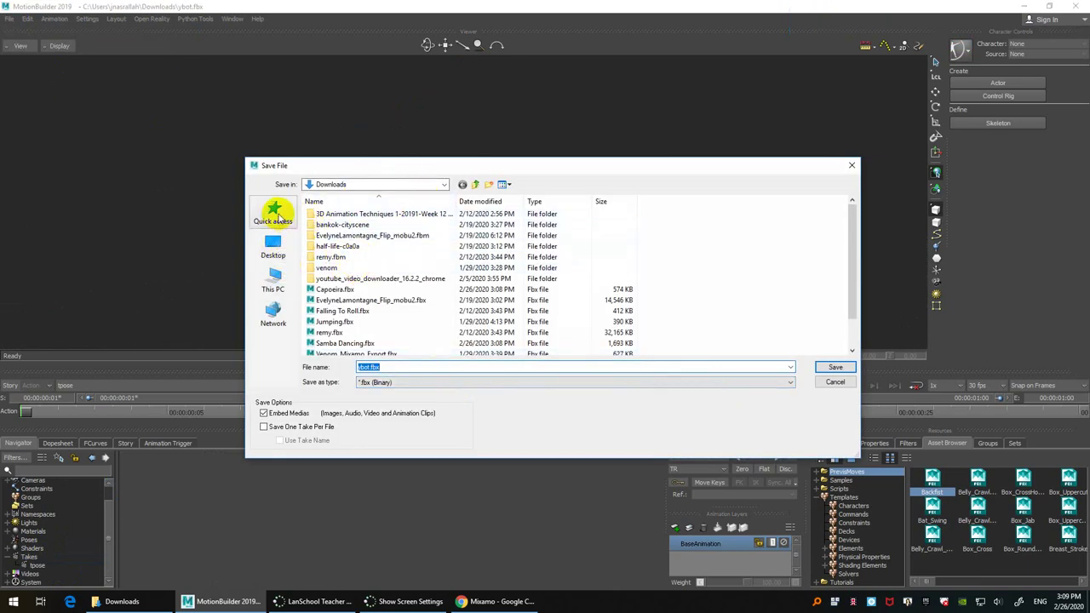
{"action": "left_click", "coordinate": [274, 276]}
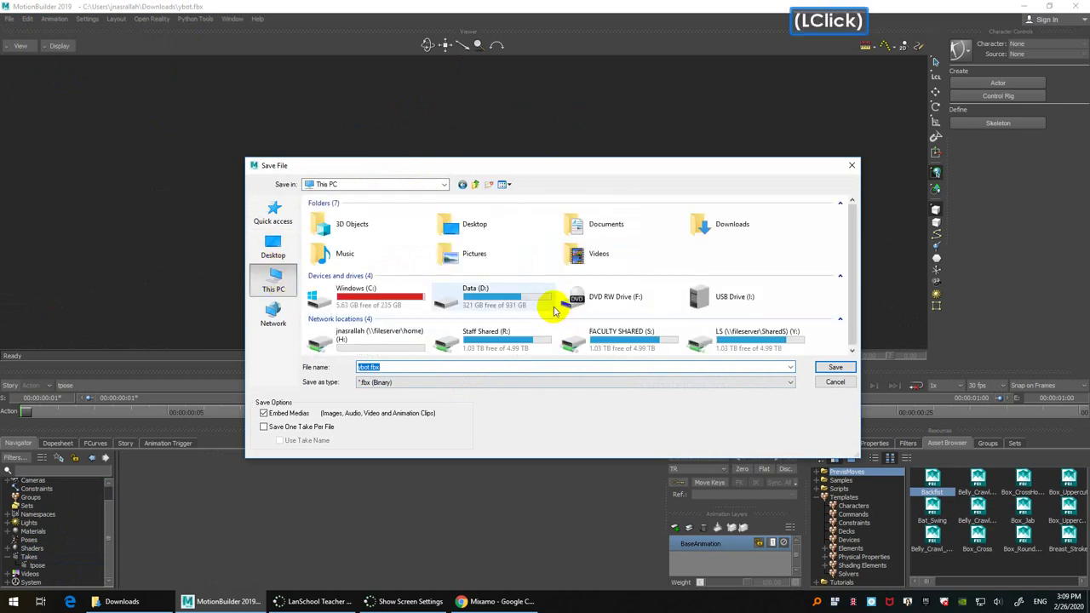
{"action": "double_click", "coordinate": [513, 295]}
{"action": "scroll", "coordinate": [349, 302], "scroll_direction": "down", "scroll_amount": 1}
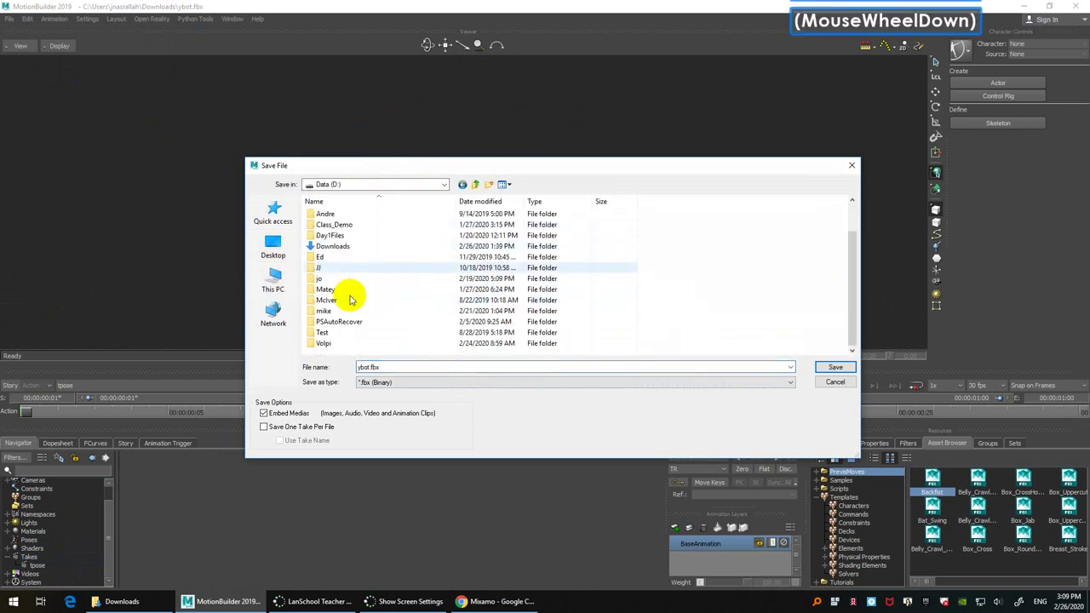
{"action": "double_click", "coordinate": [339, 278]}
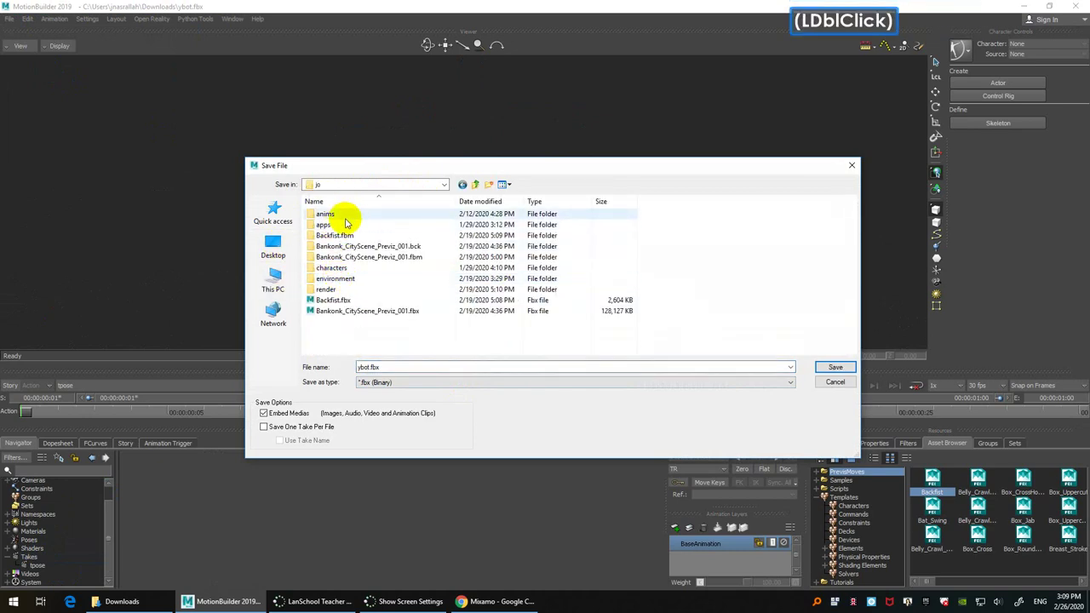
{"action": "double_click", "coordinate": [350, 269]}
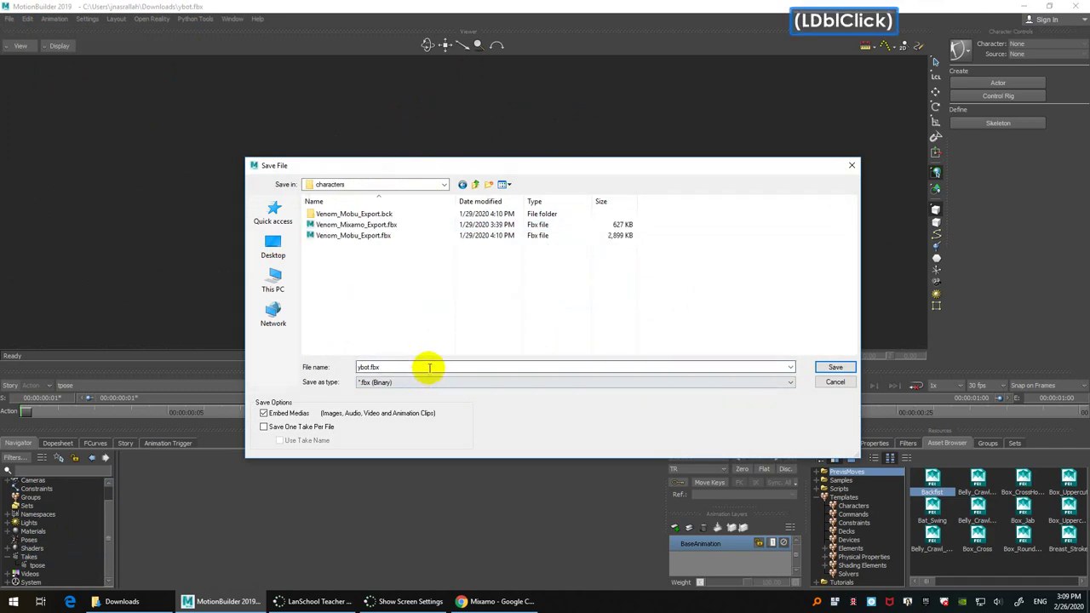
{"action": "left_click", "coordinate": [429, 367]}
{"action": "left_click", "coordinate": [834, 366]}
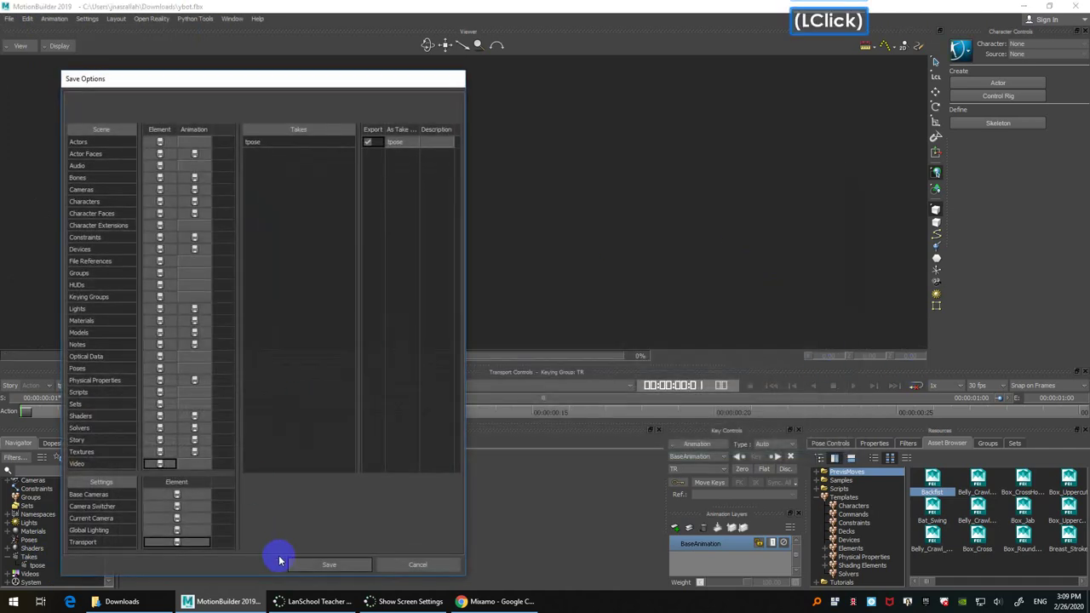
{"action": "left_click", "coordinate": [344, 565]}
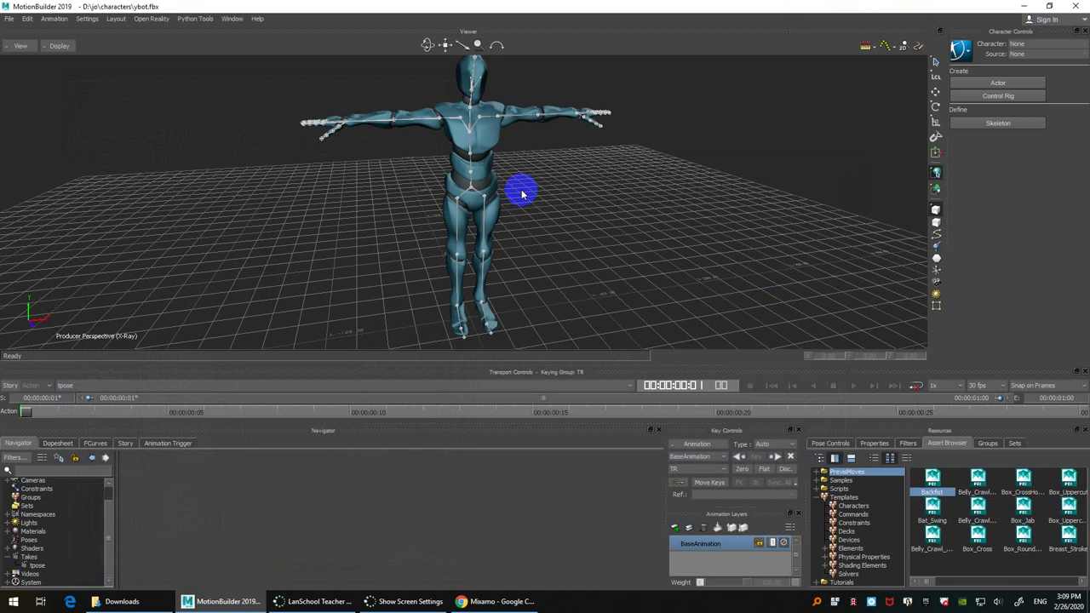
Step: Switch to the Downloads folder in File Explorer and copy the file name of Samba Dancing.fbx without its extension
{"action": "left_click", "coordinate": [136, 596]}
{"action": "left_click", "coordinate": [451, 229]}
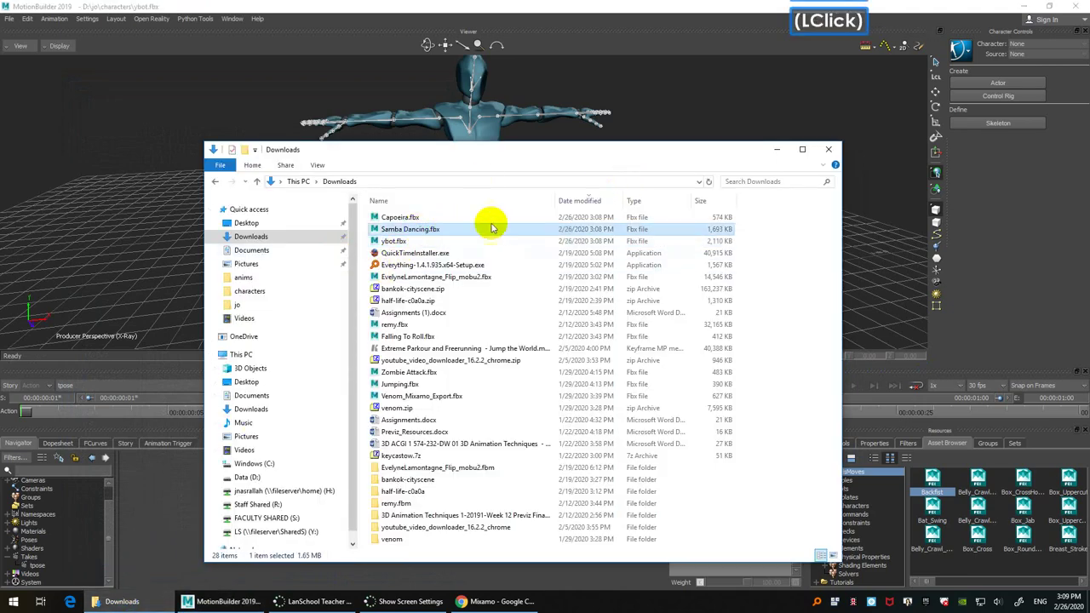
{"action": "left_click_drag", "start_coordinate": [537, 151], "coordinate": [711, 159]}
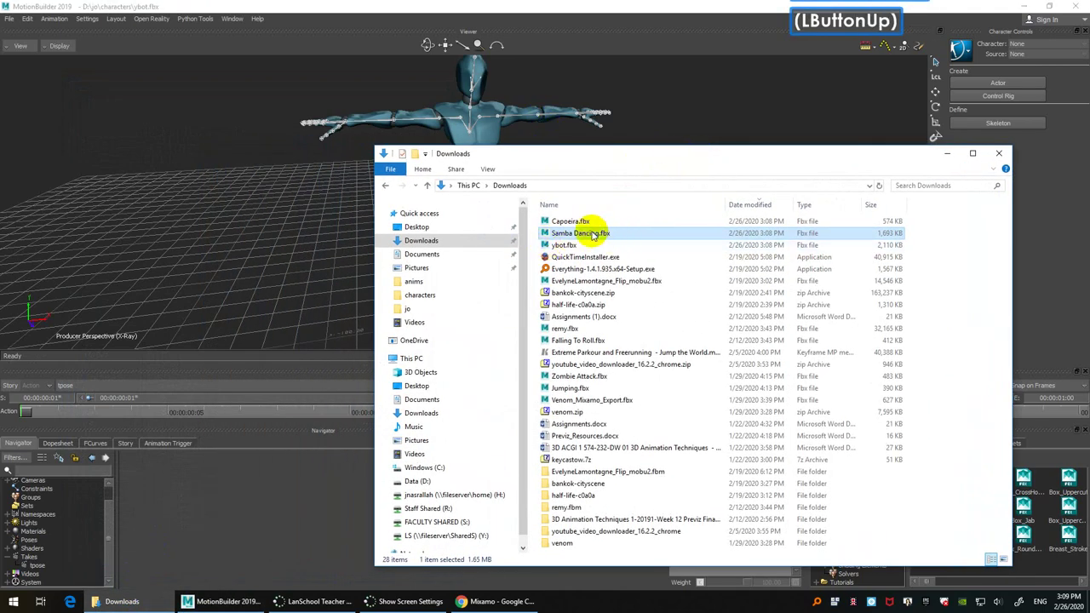
{"action": "key", "text": "F2"}
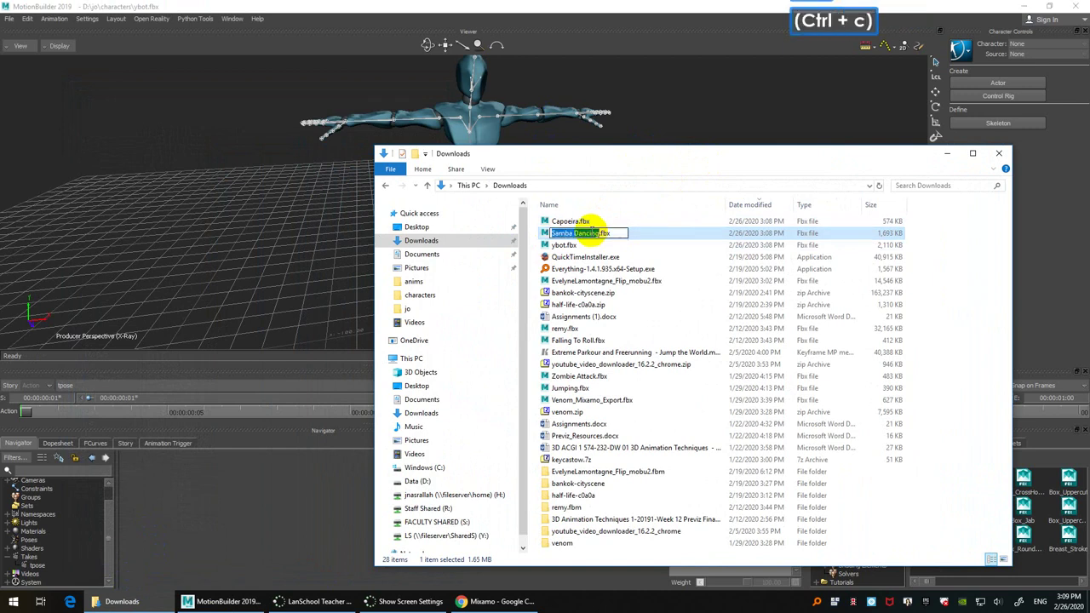
{"action": "key", "text": "Escape"}
Step: Start merging Samba Dancing.fbx into the character scene with options, and set all elements to merge
{"action": "left_click_drag", "start_coordinate": [572, 232], "coordinate": [194, 142]}
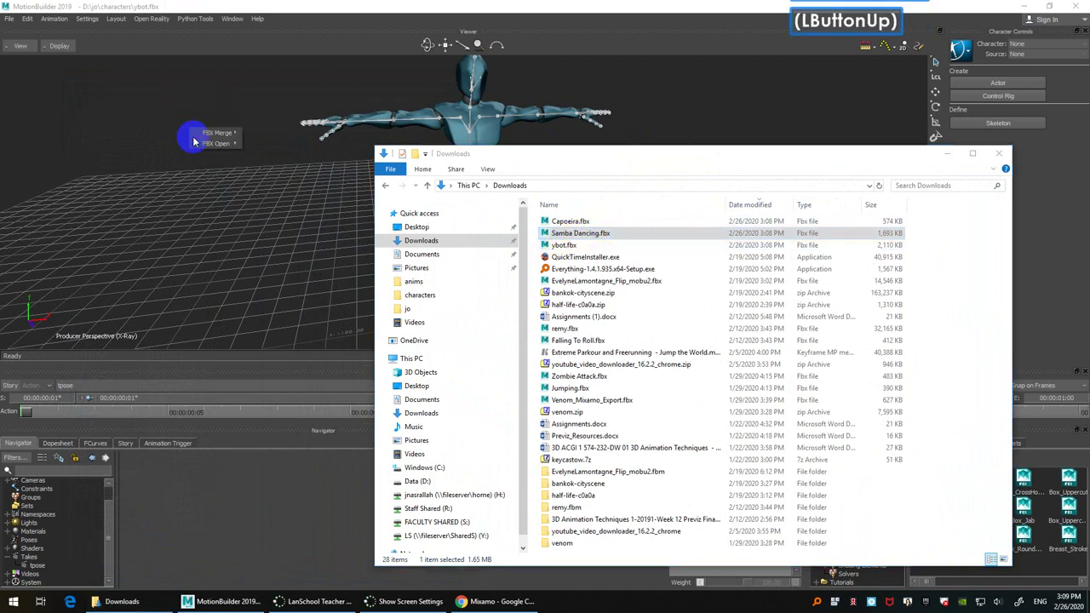
{"action": "mouse_move", "coordinate": [218, 134]}
{"action": "left_click", "coordinate": [290, 168]}
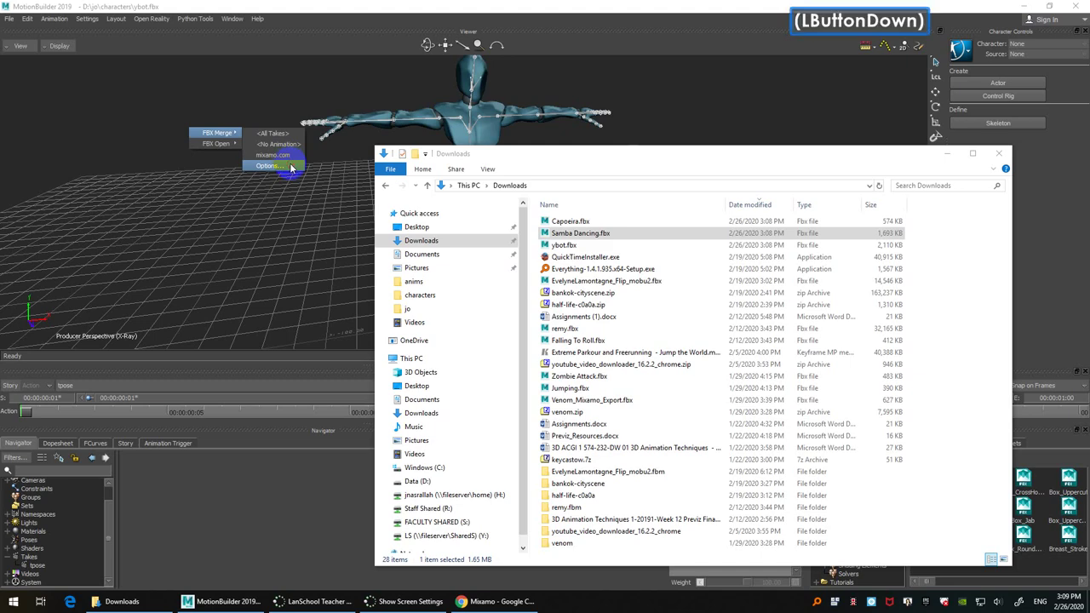
{"action": "right_click", "coordinate": [168, 132]}
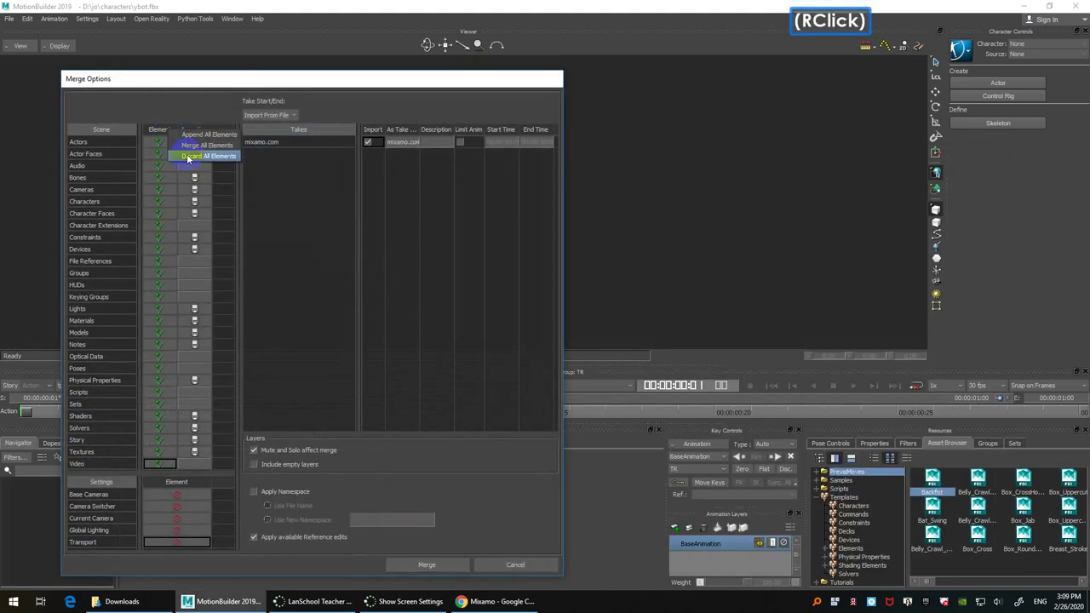
{"action": "left_click", "coordinate": [204, 150]}
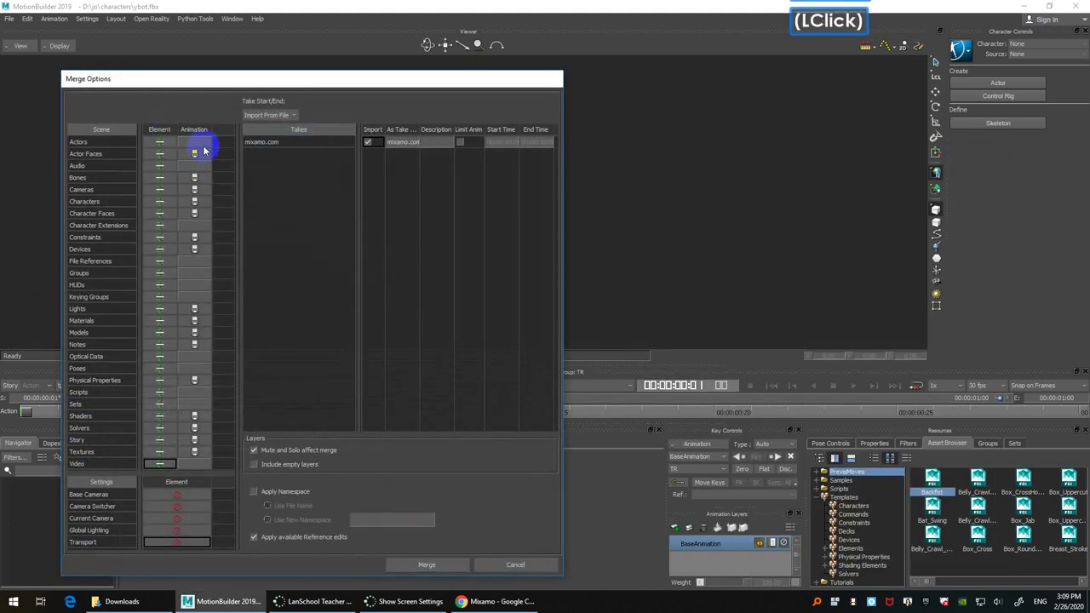
Step: Name the incoming mixamo.com take Samba Dancing, complete the merge and play the animation
{"action": "left_click", "coordinate": [393, 143]}
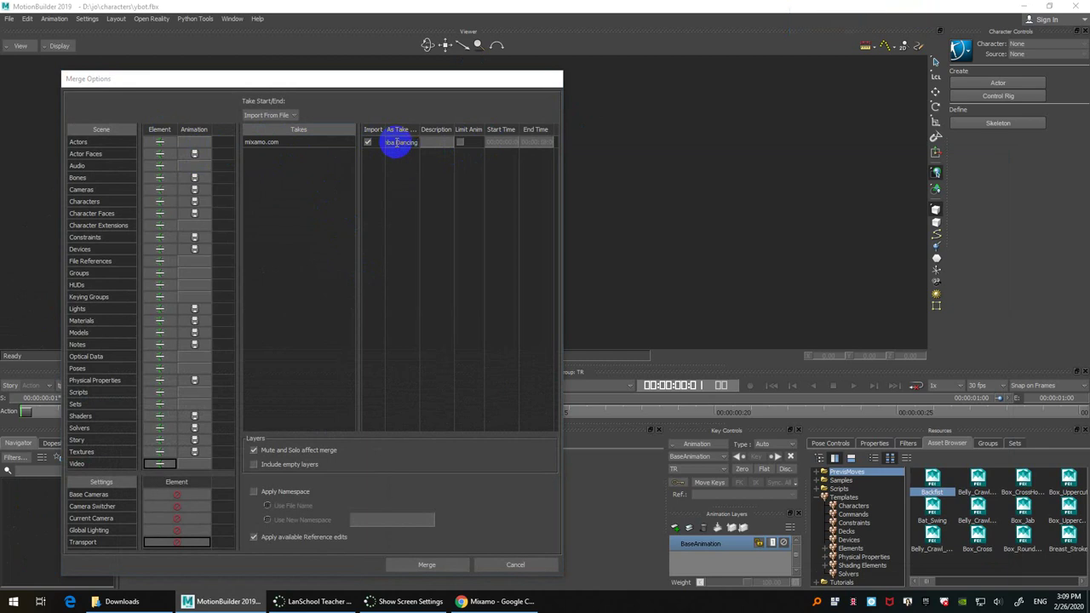
{"action": "key", "text": "Return"}
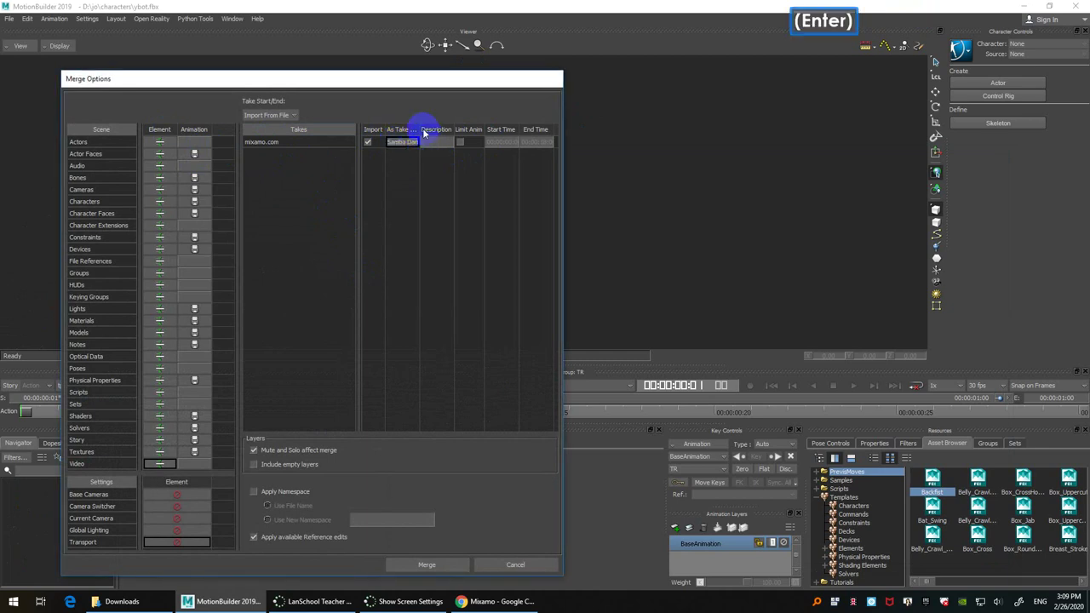
{"action": "left_click_drag", "start_coordinate": [420, 129], "coordinate": [470, 136]}
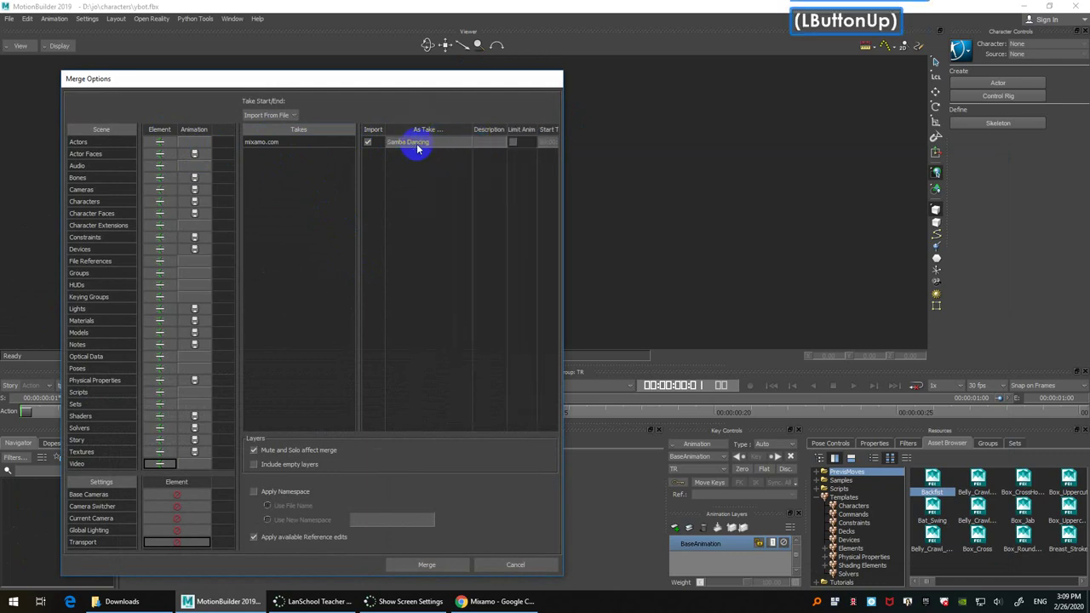
{"action": "left_click", "coordinate": [433, 563]}
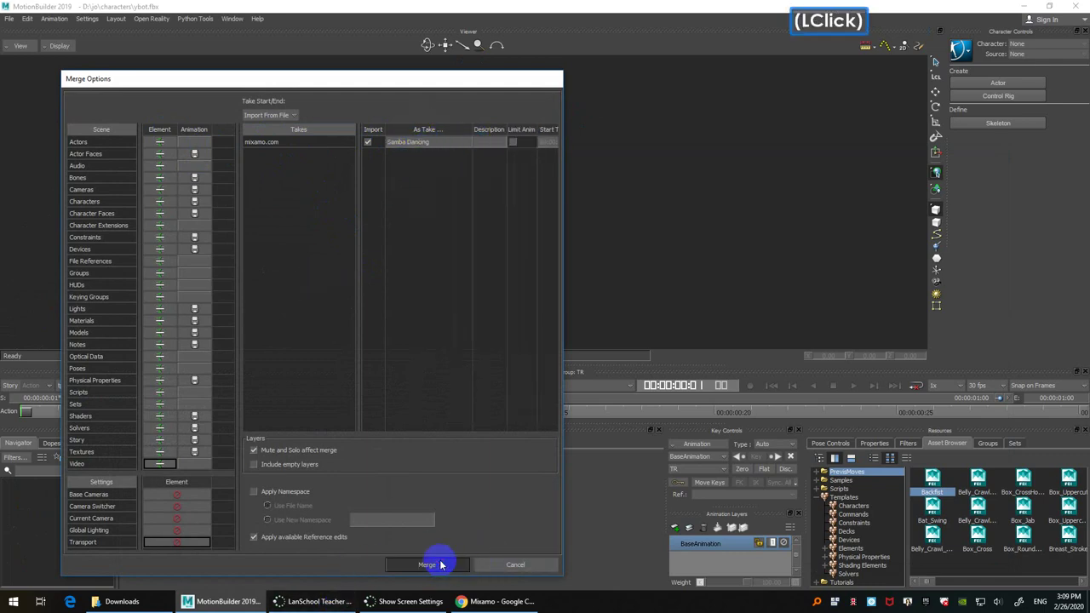
{"action": "key", "text": "ctrl+space"}
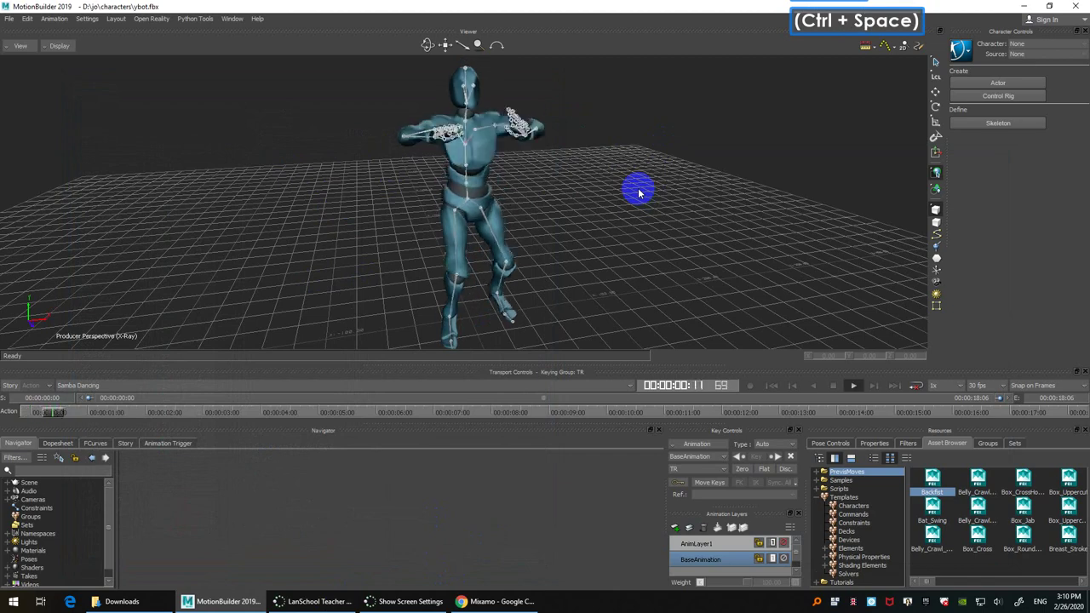
Step: Start merging Capoeira.fbx from the Downloads folder into the scene with options, and set all elements to merge
{"action": "left_click", "coordinate": [128, 601]}
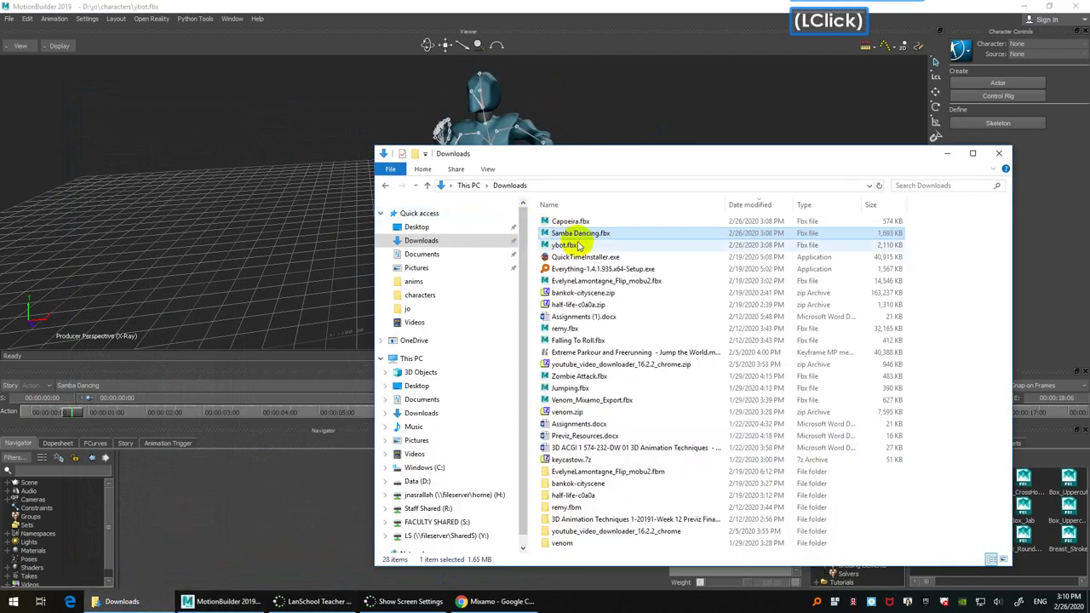
{"action": "left_click_drag", "start_coordinate": [564, 221], "coordinate": [266, 151]}
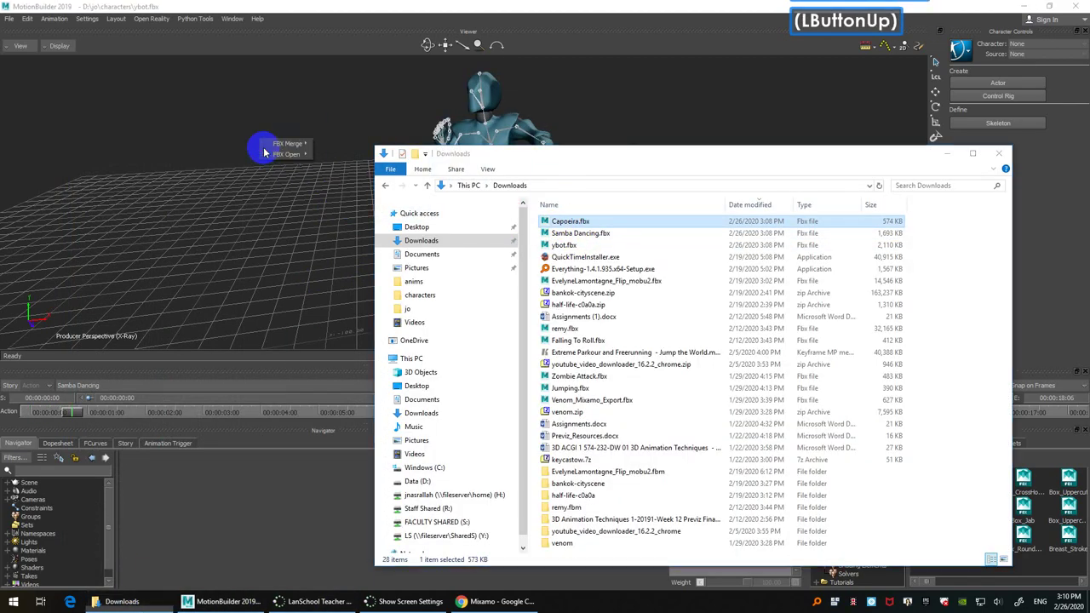
{"action": "mouse_move", "coordinate": [290, 144]}
{"action": "left_click", "coordinate": [352, 178]}
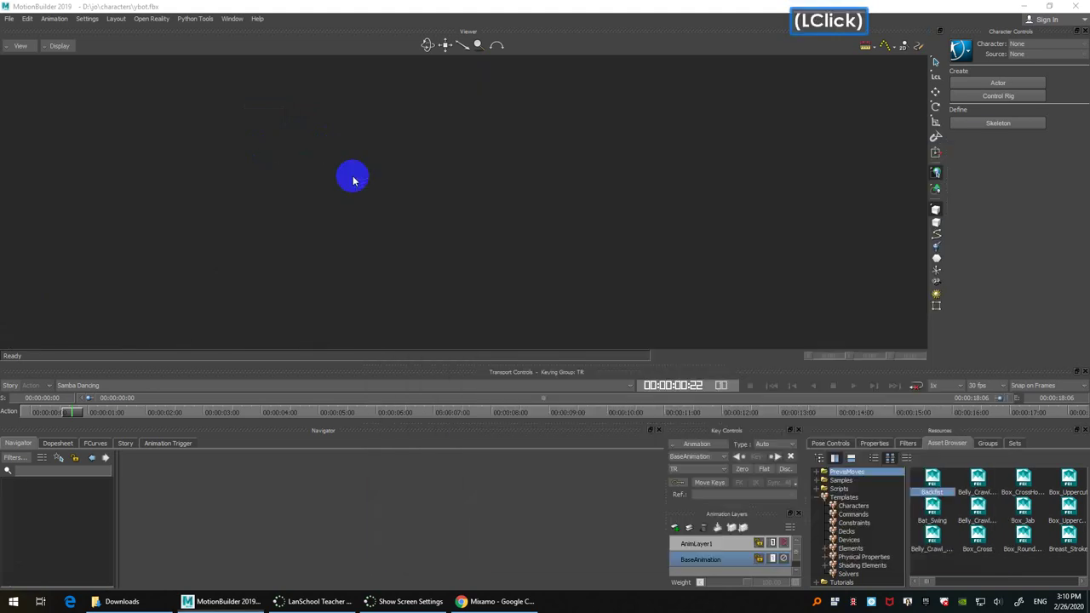
{"action": "right_click", "coordinate": [166, 136]}
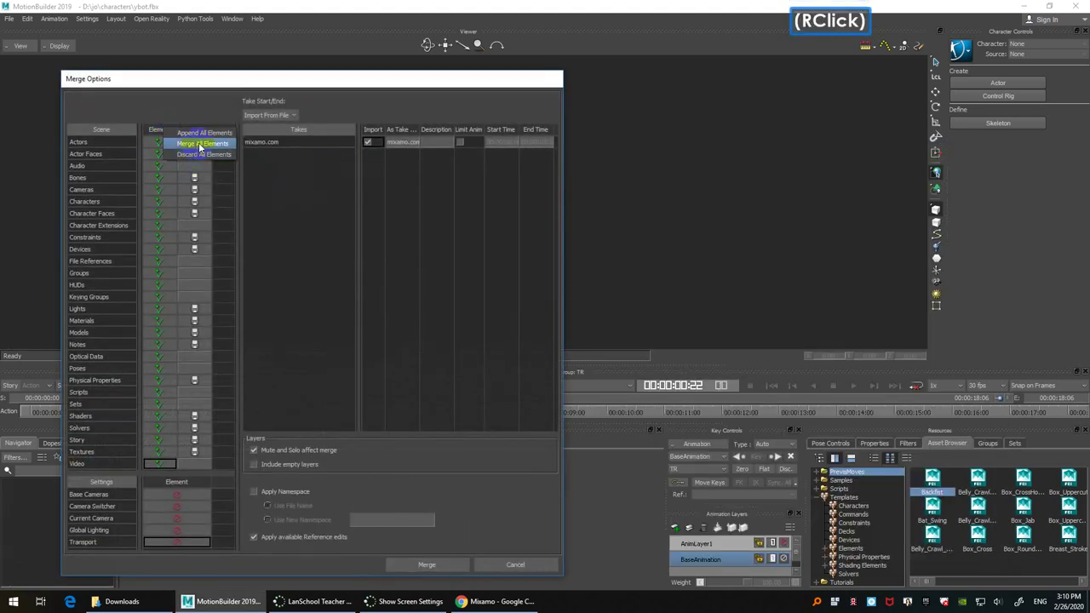
{"action": "left_click", "coordinate": [199, 143]}
Step: Name the incoming mixamo.com take capeoria and complete the merge
{"action": "left_click", "coordinate": [412, 143]}
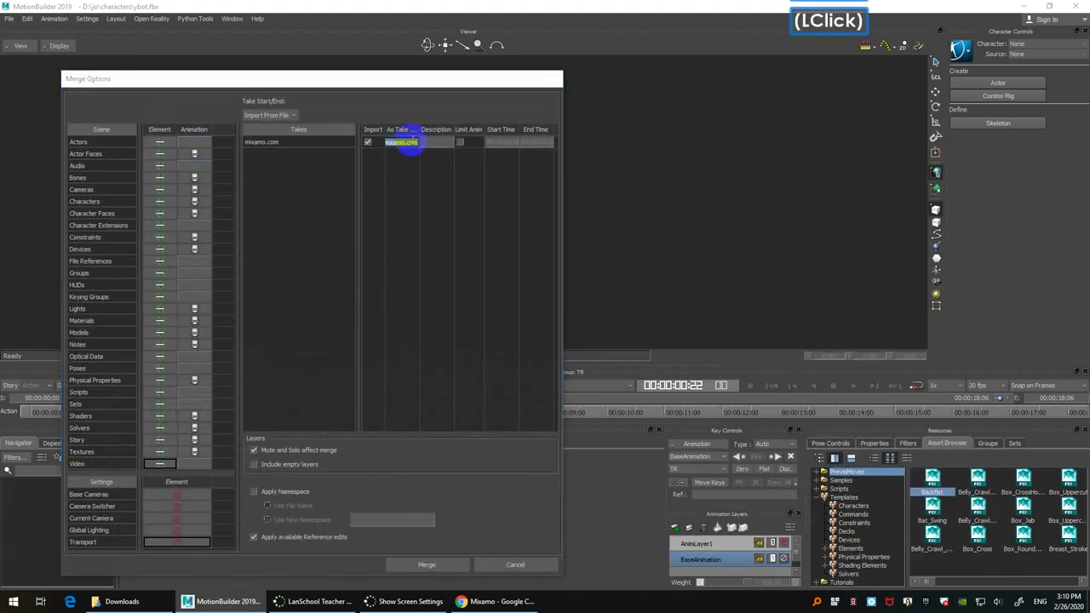
{"action": "type", "text": "cap"}
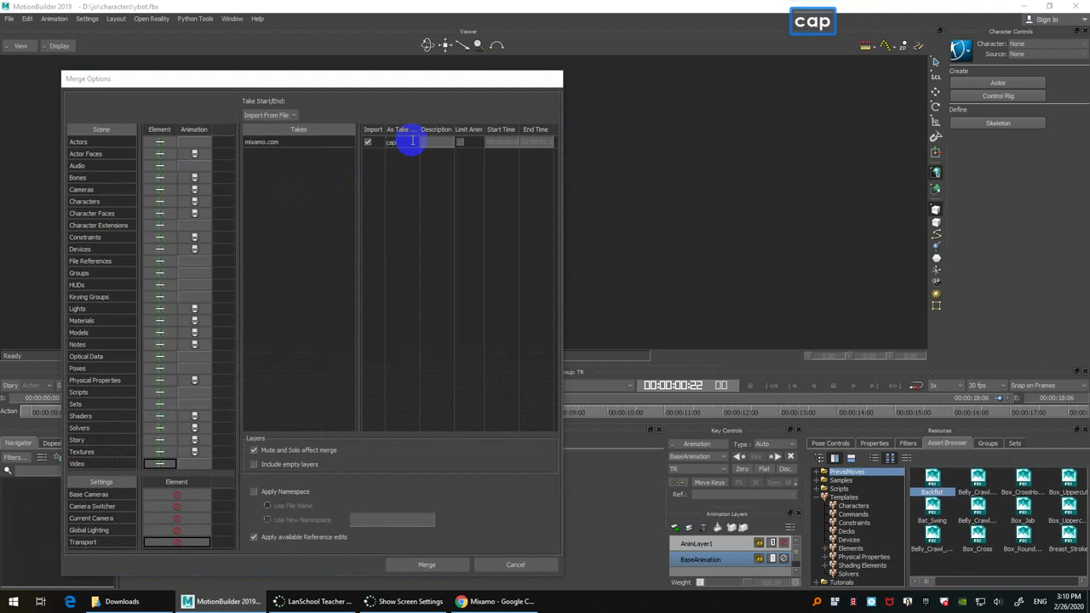
{"action": "type", "text": "er"}
{"action": "key", "text": "BackSpace"}
{"action": "type", "text": "o"}
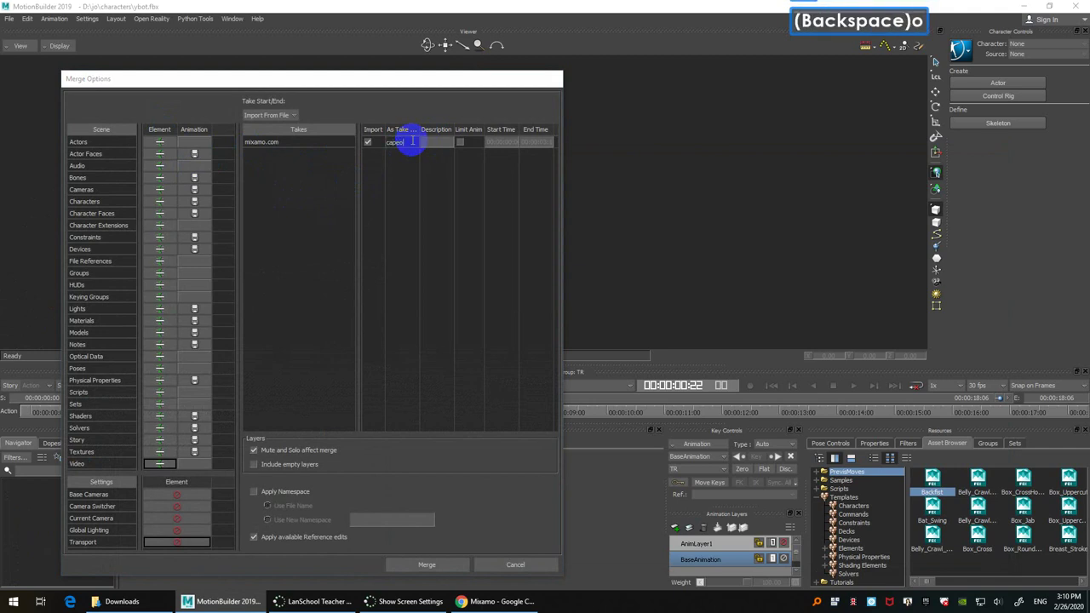
{"action": "type", "text": "ri"}
{"action": "key", "text": "BackSpace"}
{"action": "type", "text": "a"}
{"action": "key", "text": "Return"}
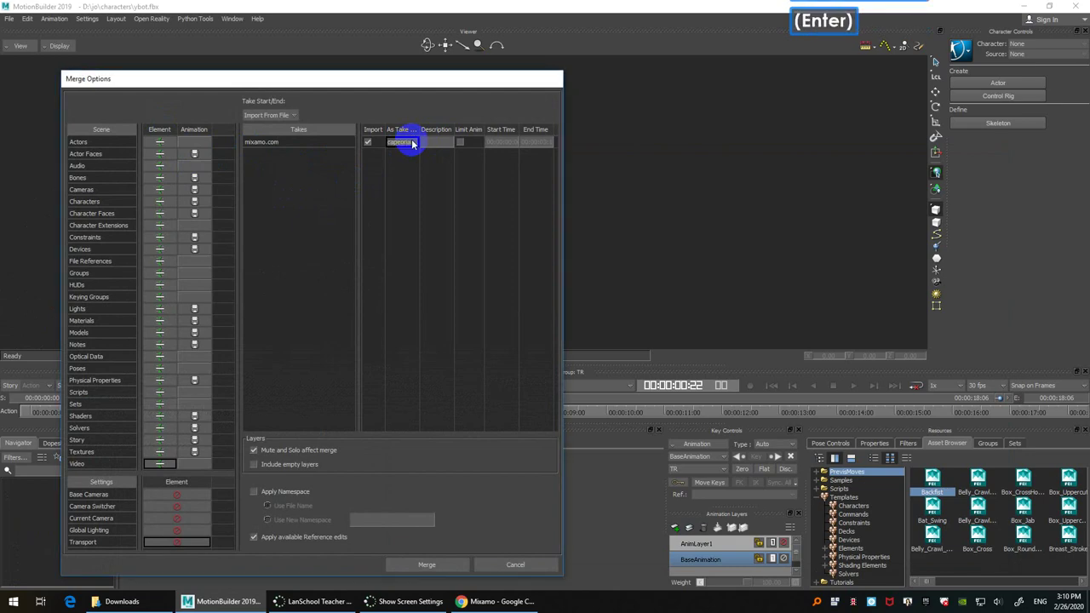
{"action": "left_click", "coordinate": [430, 566]}
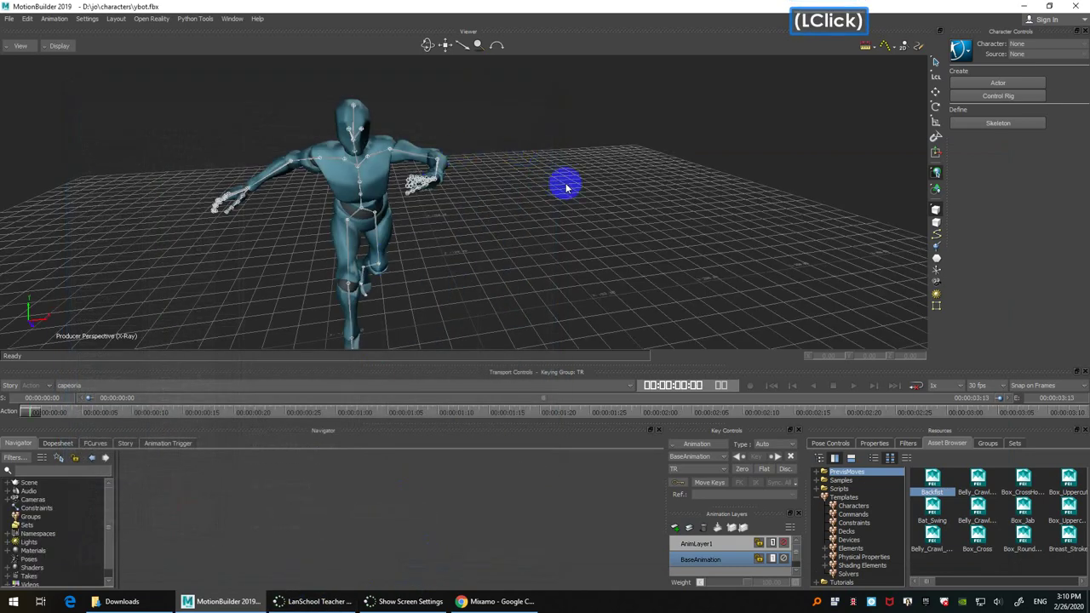
Step: Play the capeoria take to check the motion, and return to its first frame
{"action": "key", "text": "ctrl+space"}
{"action": "left_click_drag", "start_coordinate": [567, 196], "coordinate": [611, 272], "text": "ctrl"}
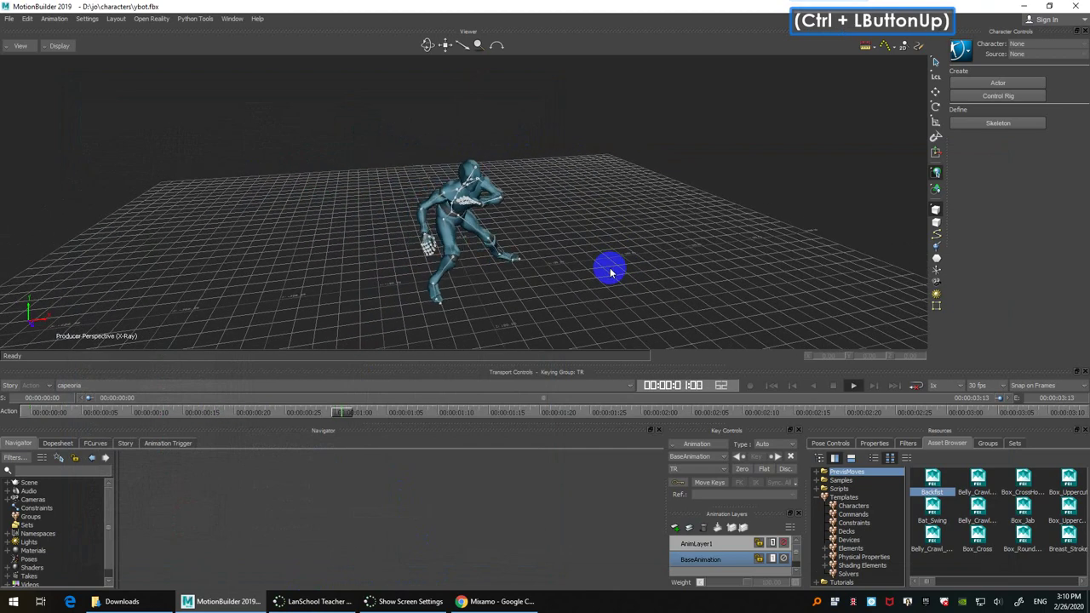
{"action": "key", "text": "ctrl+space"}
{"action": "key", "text": "ctrl+Home"}
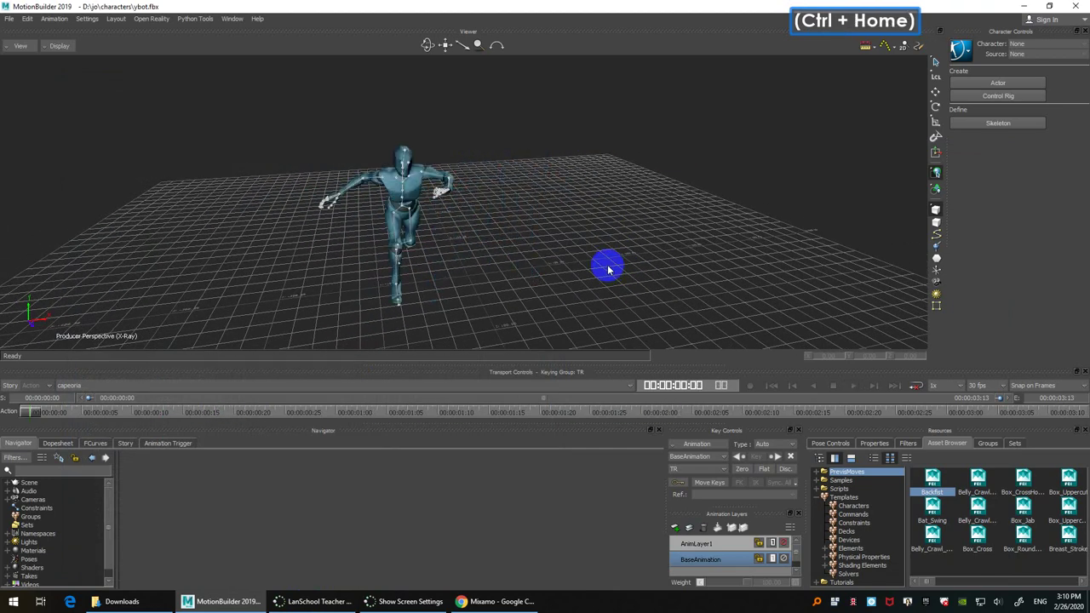
Step: Show the Samba Dancing take, and make tpose the current take
{"action": "left_click", "coordinate": [111, 385]}
{"action": "left_click", "coordinate": [97, 401]}
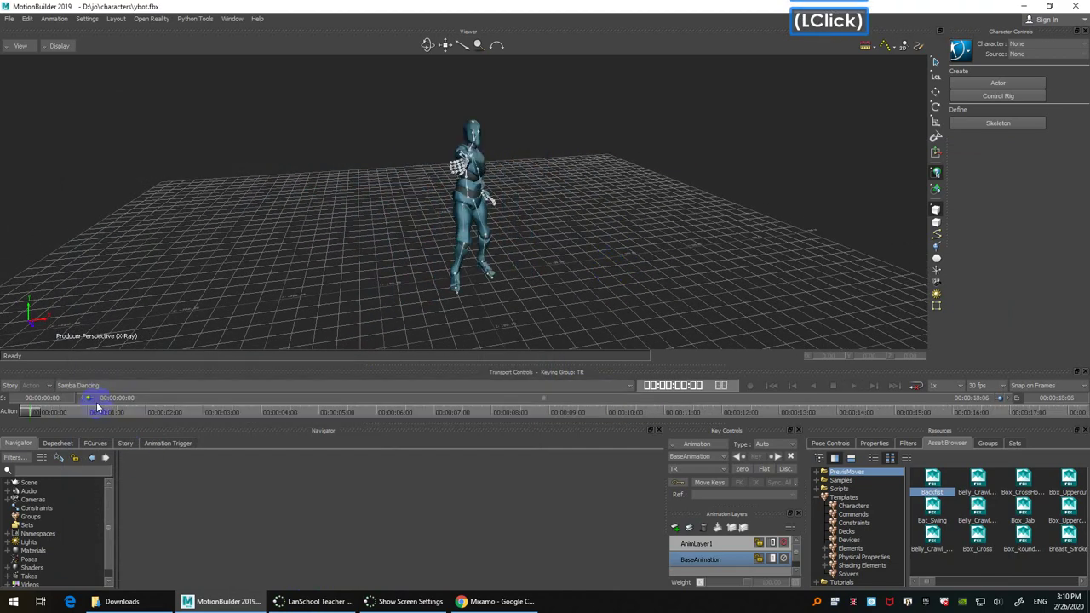
{"action": "left_click", "coordinate": [98, 388]}
{"action": "left_click", "coordinate": [100, 397]}
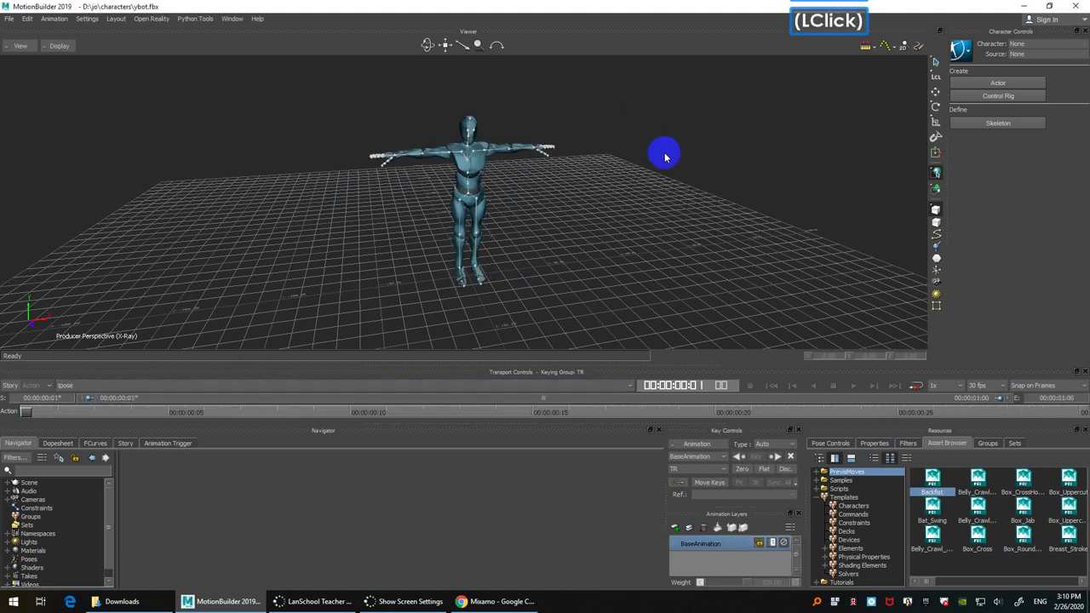
{"action": "left_click", "coordinate": [1038, 44]}
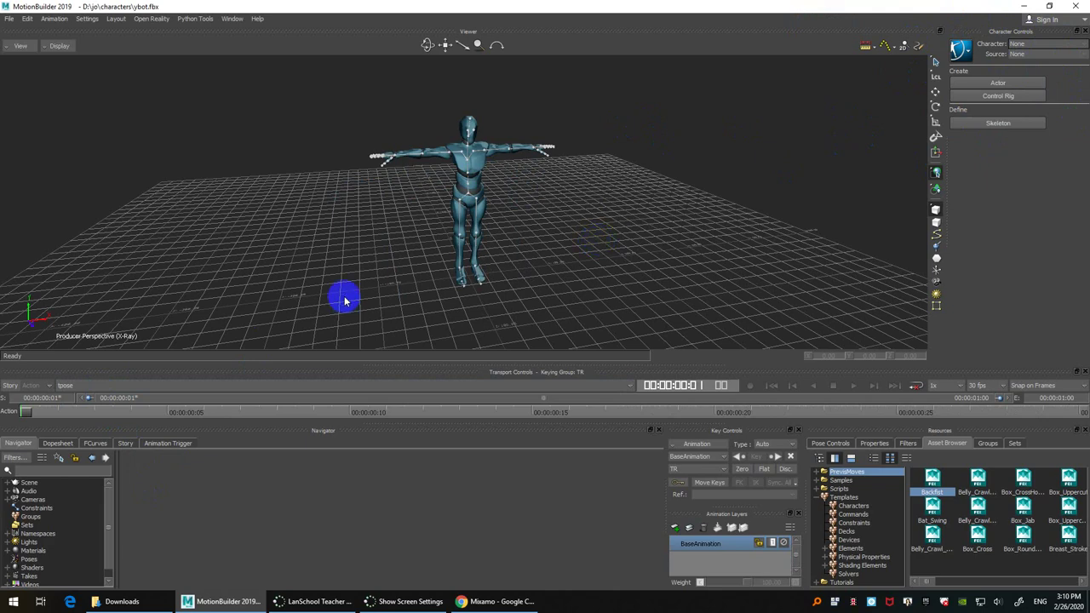
{"action": "left_click", "coordinate": [652, 228]}
{"action": "scroll", "coordinate": [652, 228], "scroll_direction": "up", "scroll_amount": 3}
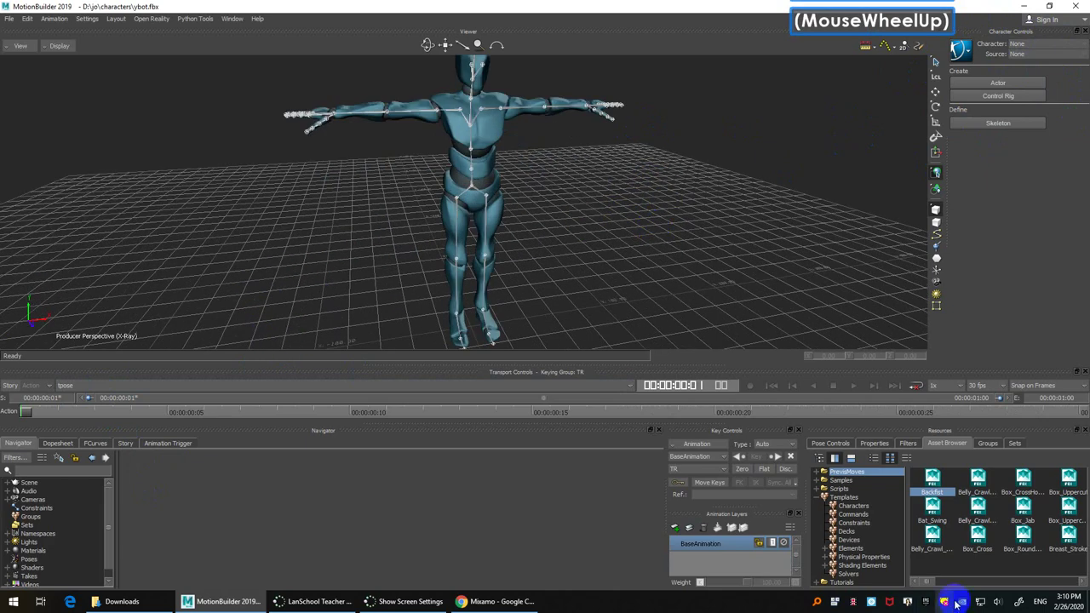
Step: Apply the Character template from the Templates to the figure's Hips bone and characterize the skeleton
{"action": "left_click", "coordinate": [854, 505]}
{"action": "left_click", "coordinate": [932, 538]}
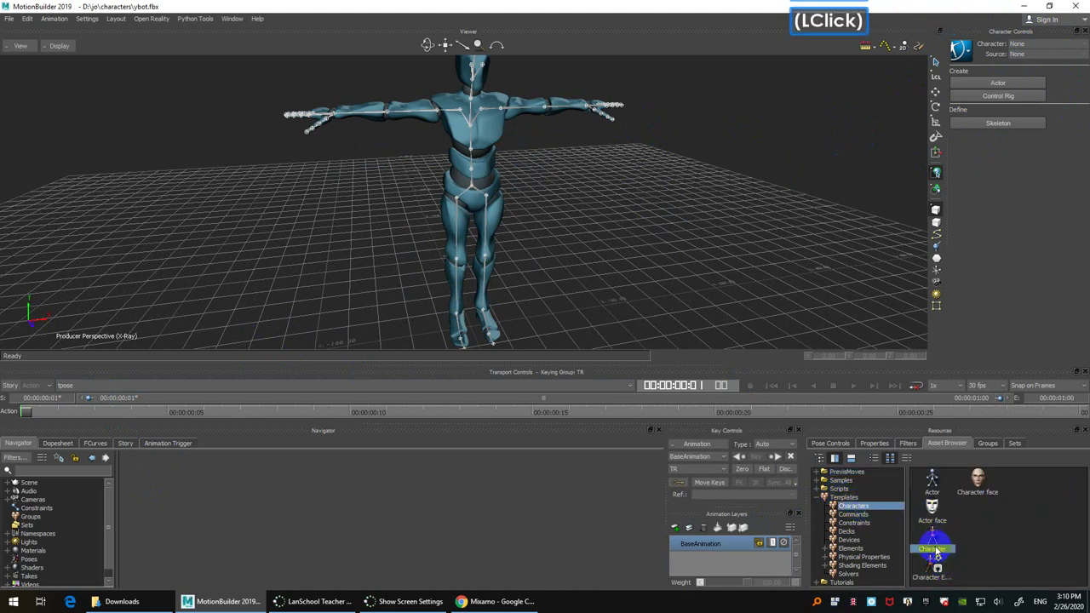
{"action": "left_click_drag", "start_coordinate": [932, 538], "coordinate": [462, 177]}
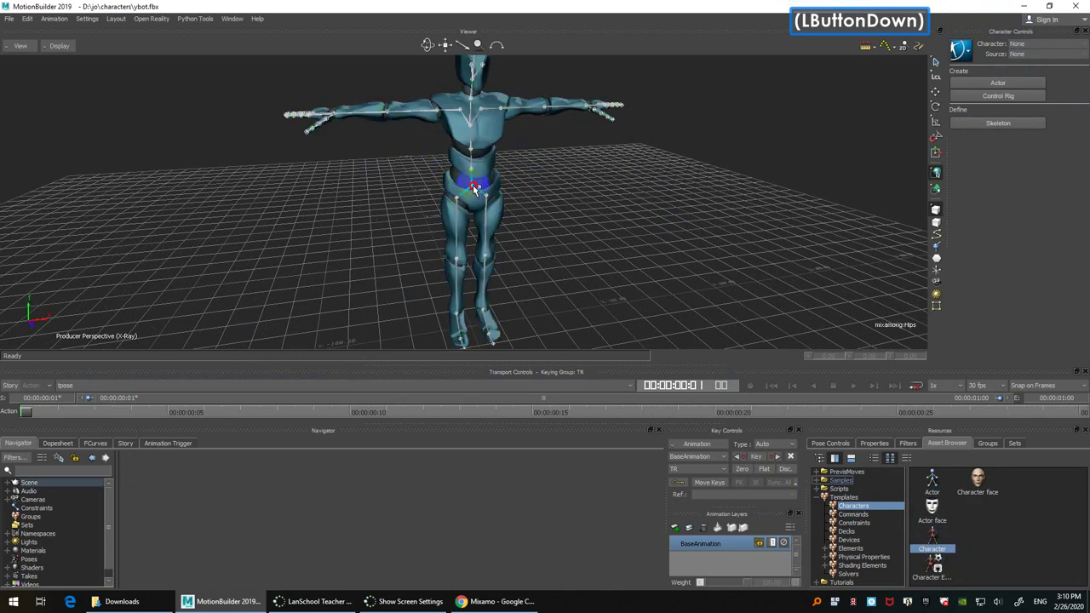
{"action": "left_click_drag", "start_coordinate": [474, 189], "coordinate": [474, 189]}
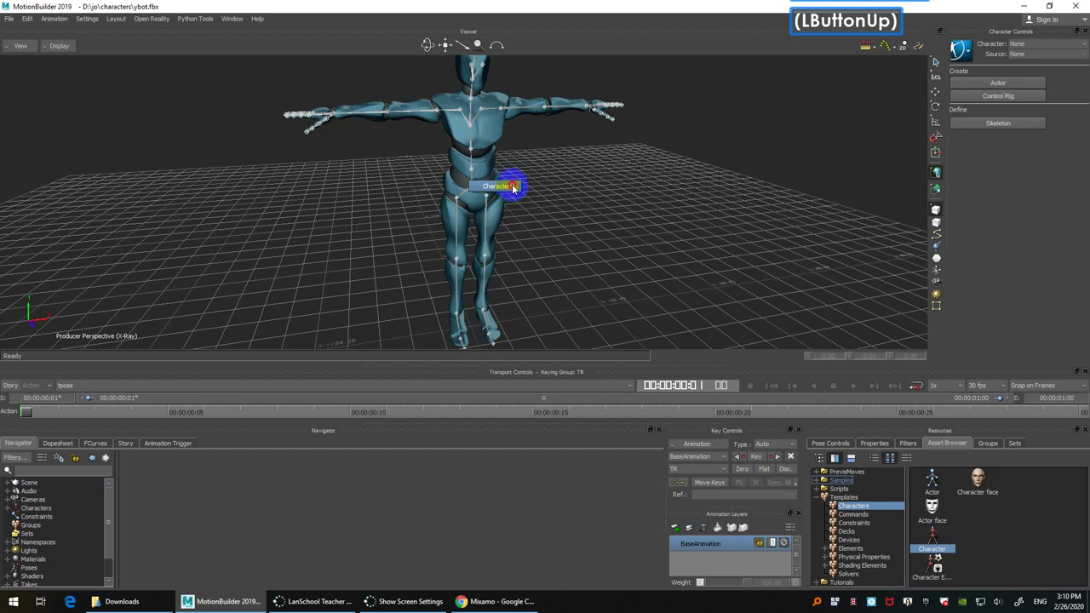
{"action": "left_click", "coordinate": [502, 187]}
{"action": "left_click", "coordinate": [497, 334]}
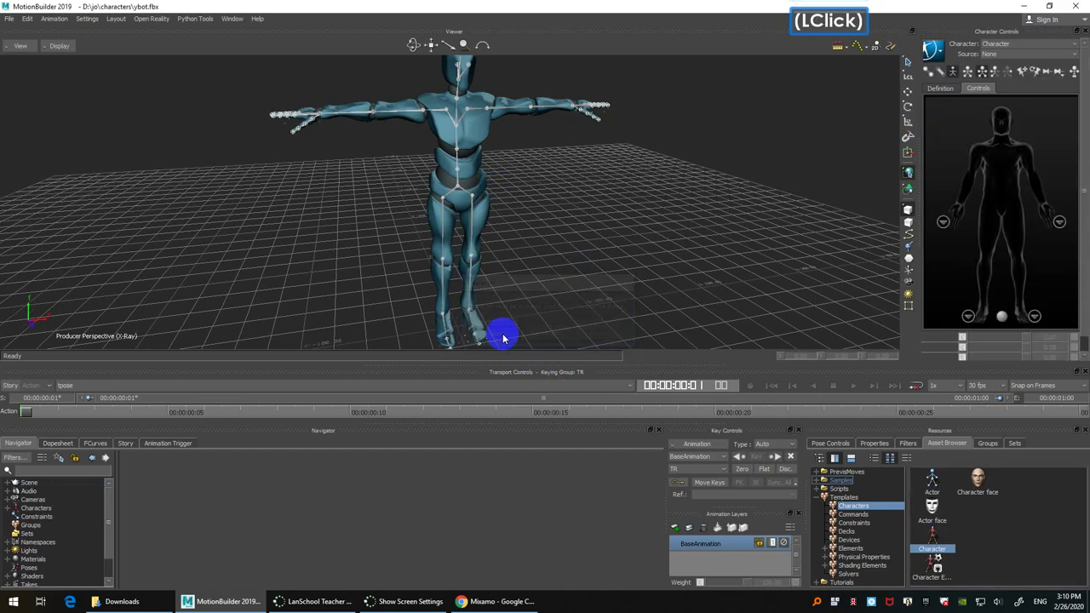
{"action": "left_click", "coordinate": [1030, 45]}
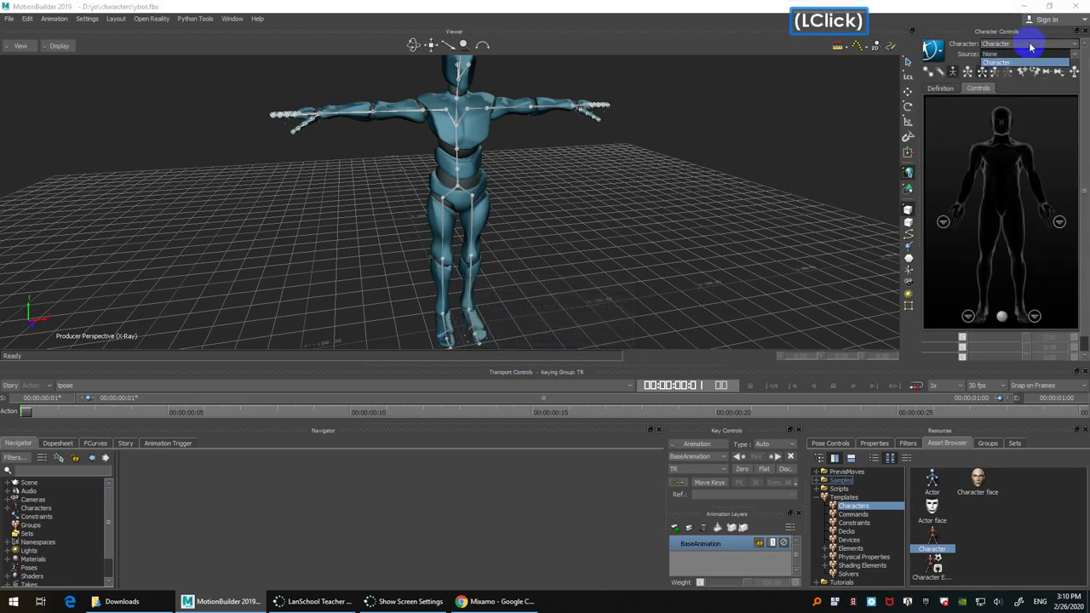
{"action": "left_click", "coordinate": [1031, 46]}
{"action": "left_click", "coordinate": [701, 193]}
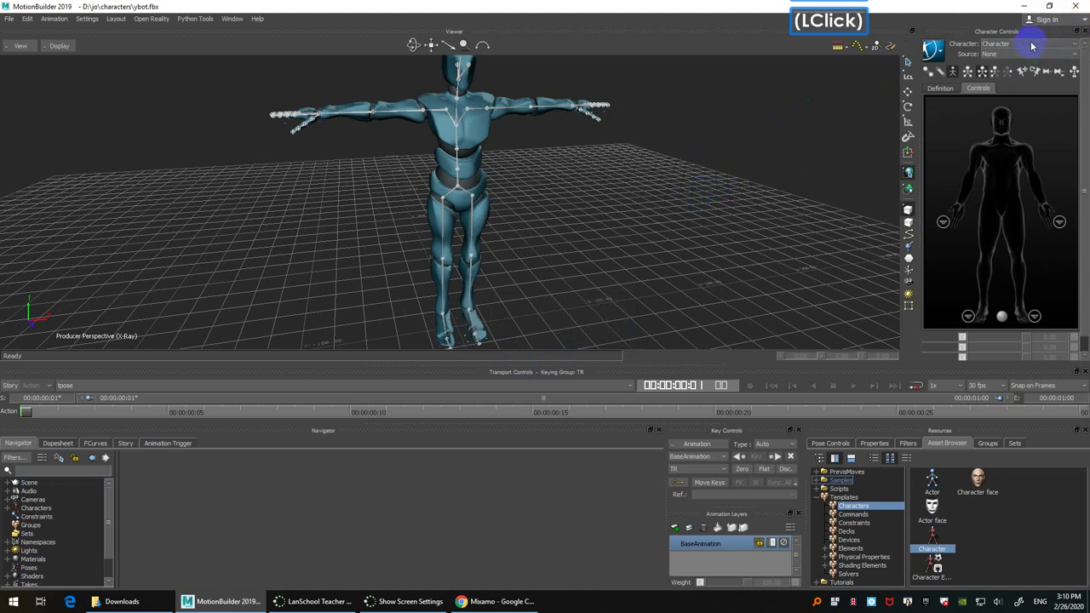
{"action": "left_click", "coordinate": [1031, 46]}
{"action": "left_click", "coordinate": [1031, 46]}
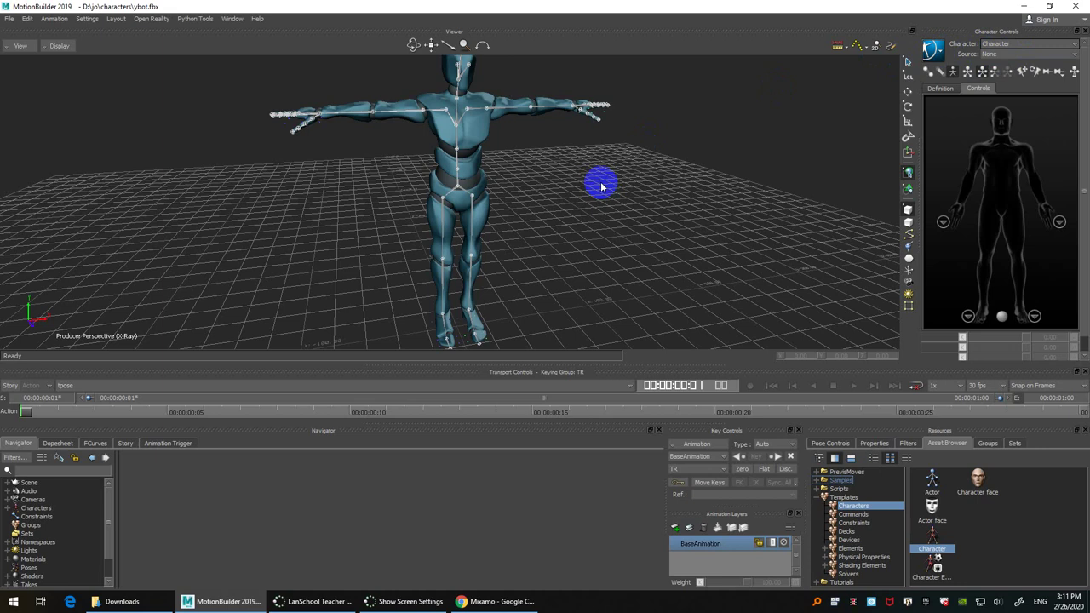
{"action": "left_click", "coordinate": [1019, 53]}
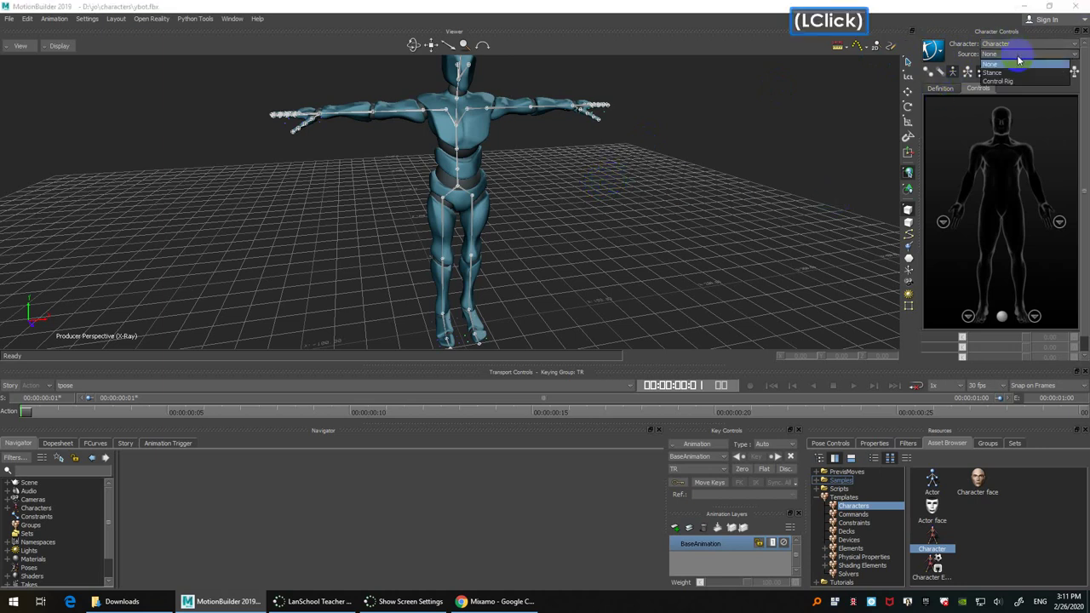
{"action": "left_click", "coordinate": [1004, 81]}
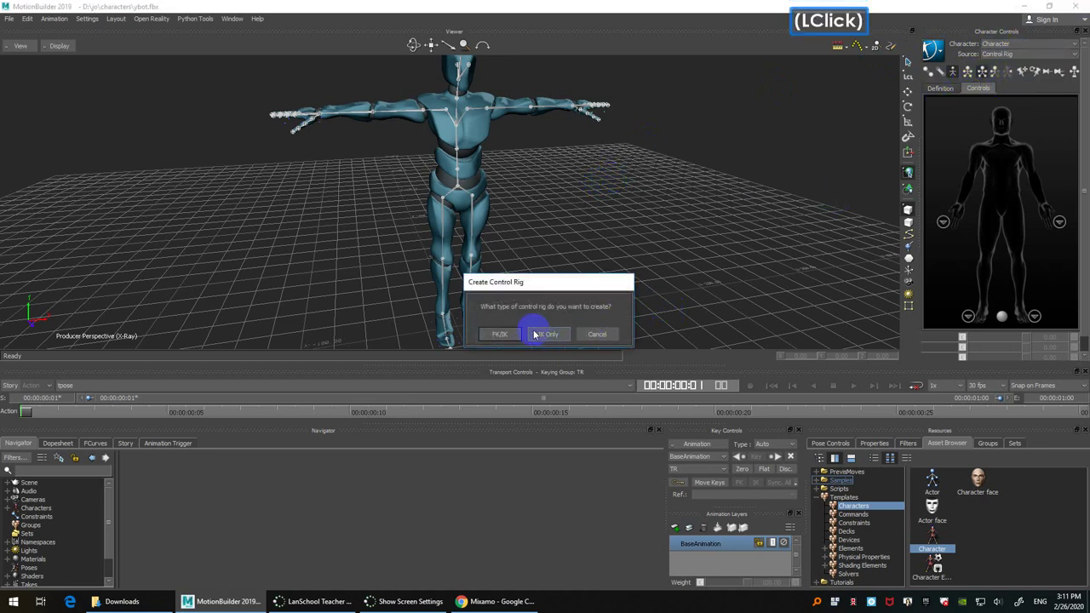
{"action": "left_click", "coordinate": [599, 334]}
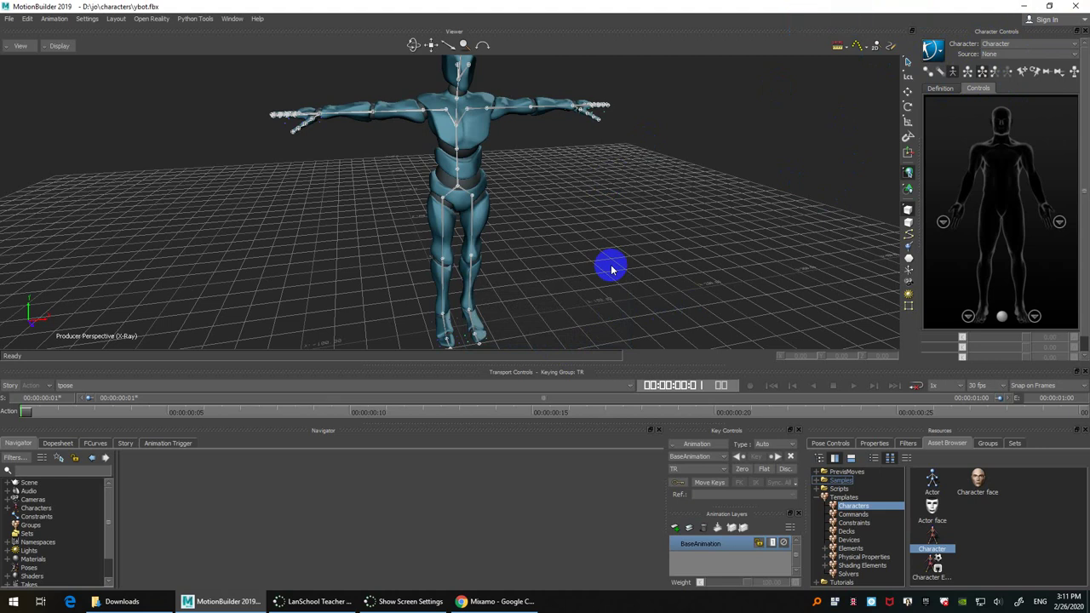
{"action": "left_click", "coordinate": [634, 242]}
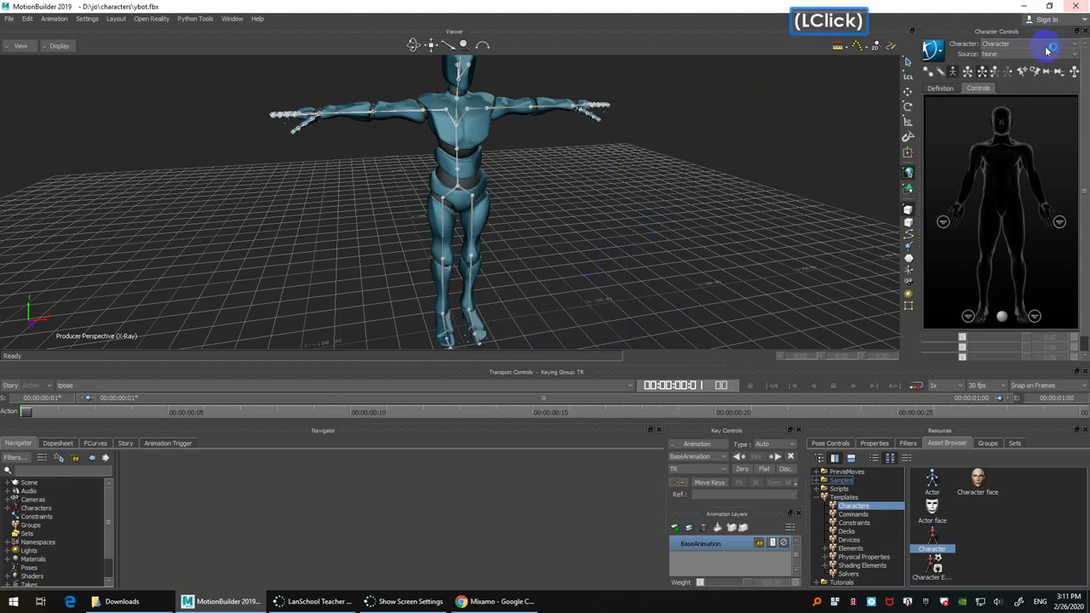
Step: Set the character's source to Control Rig and create an FK/IK control rig
{"action": "left_click", "coordinate": [1028, 58]}
{"action": "left_click", "coordinate": [1018, 82]}
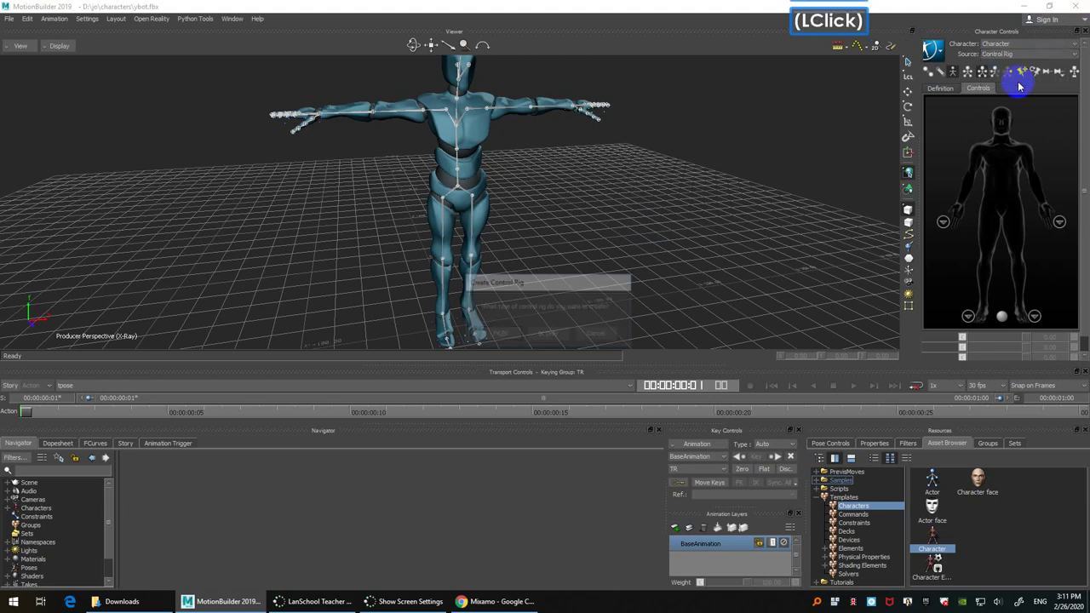
{"action": "left_click", "coordinate": [510, 336]}
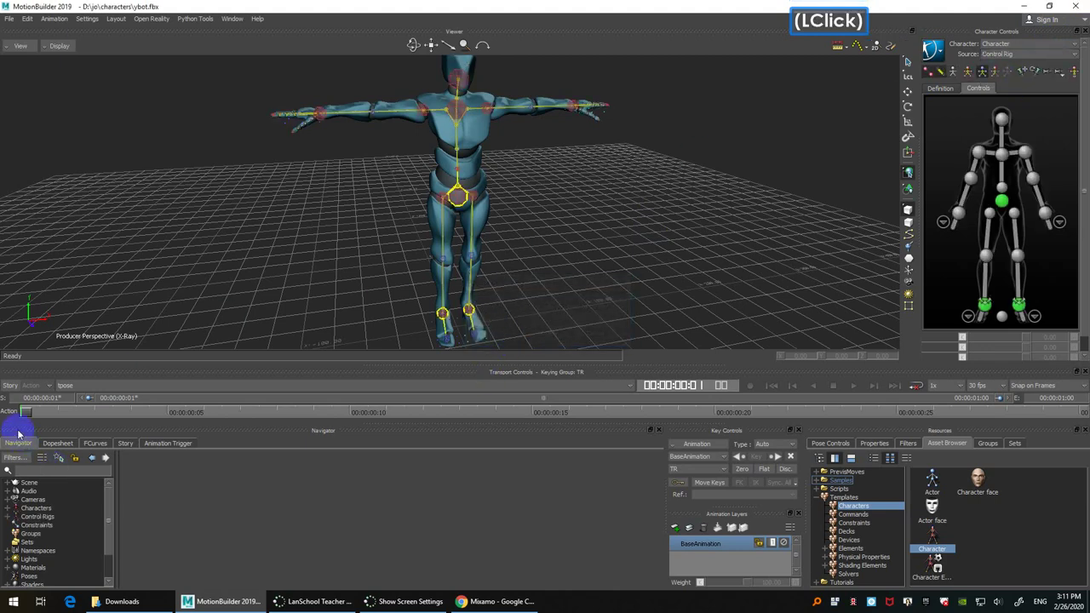
Step: Make Samba Dancing the current take and set the character's source to None
{"action": "left_click", "coordinate": [137, 385]}
{"action": "left_click", "coordinate": [94, 406]}
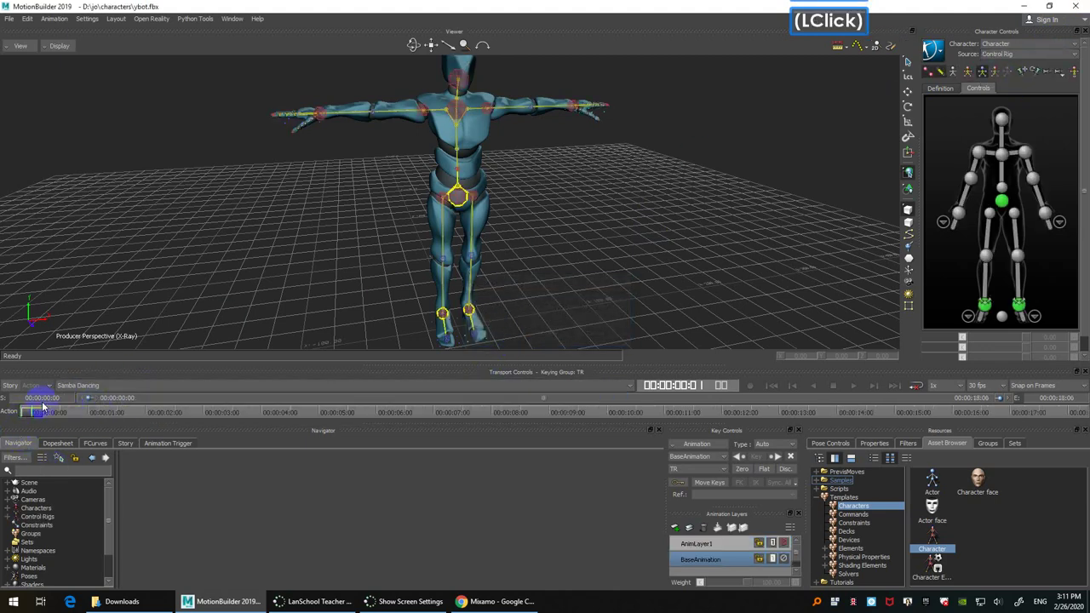
{"action": "mouse_move", "coordinate": [31, 412]}
{"action": "left_mouse_down"}
{"action": "mouse_move", "coordinate": [148, 410]}
{"action": "mouse_move", "coordinate": [20, 416]}
{"action": "left_mouse_up"}
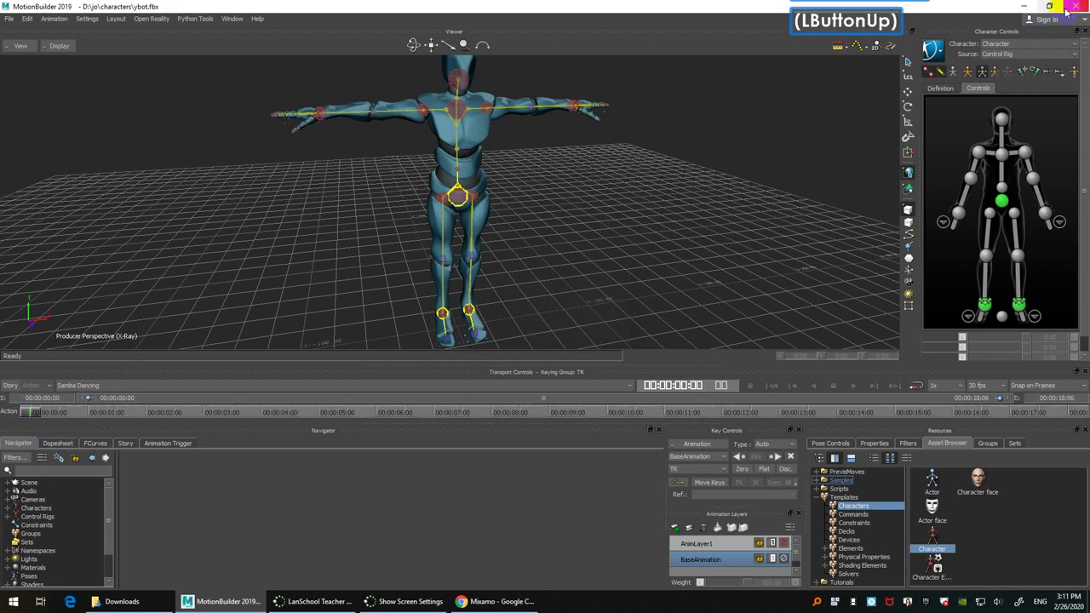
{"action": "left_click", "coordinate": [1010, 53]}
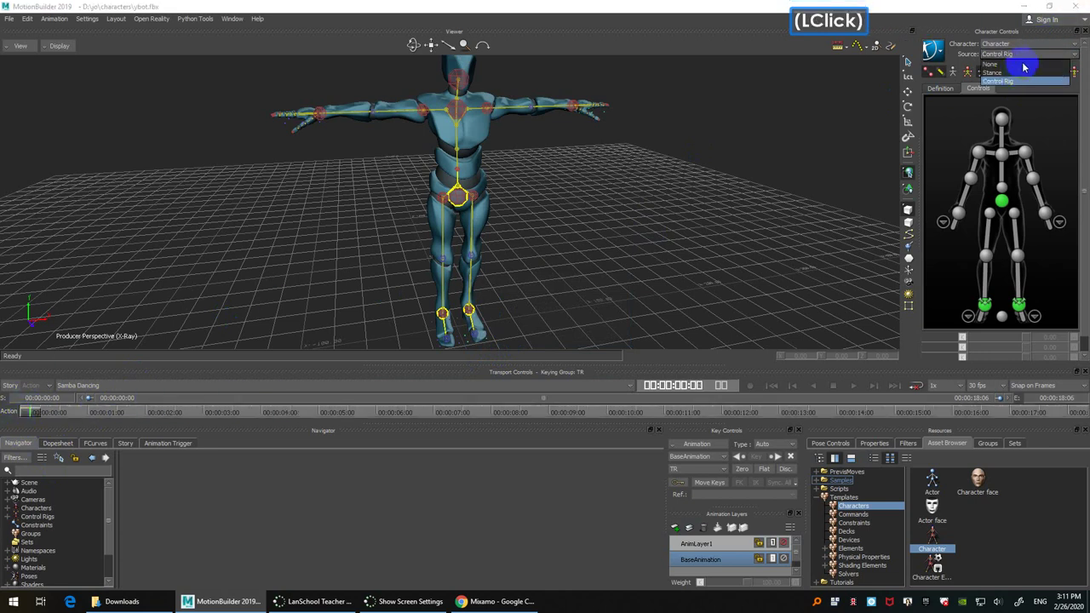
{"action": "left_click", "coordinate": [1024, 66]}
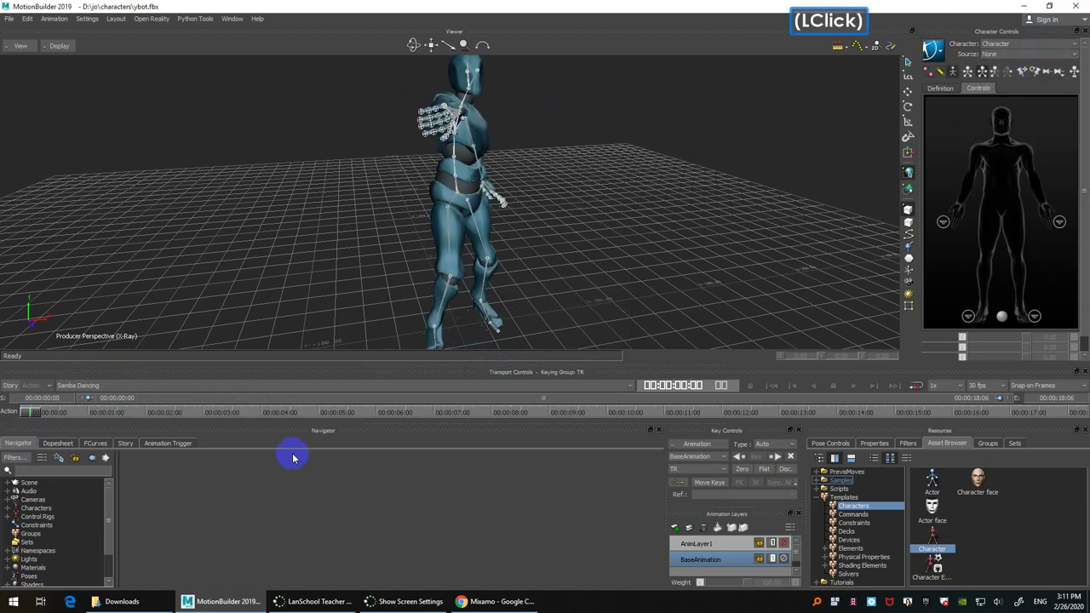
{"action": "left_click_drag", "start_coordinate": [26, 412], "coordinate": [1, 400]}
{"action": "left_click", "coordinate": [751, 117]}
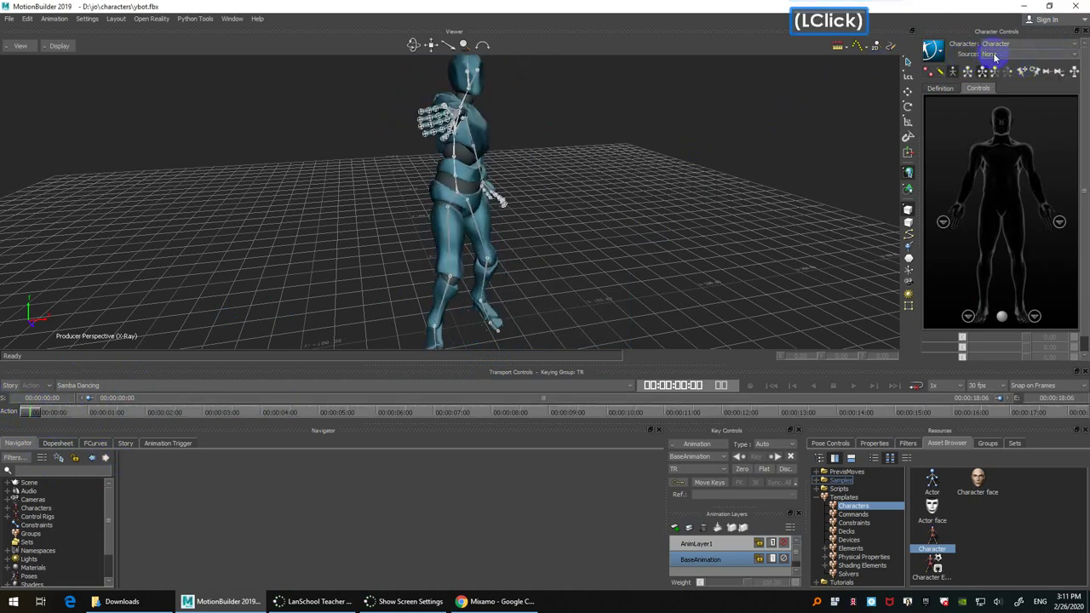
Step: Bake the animation to the control rig at 30 FPS with Plot All Takes enabled
{"action": "left_click", "coordinate": [934, 51]}
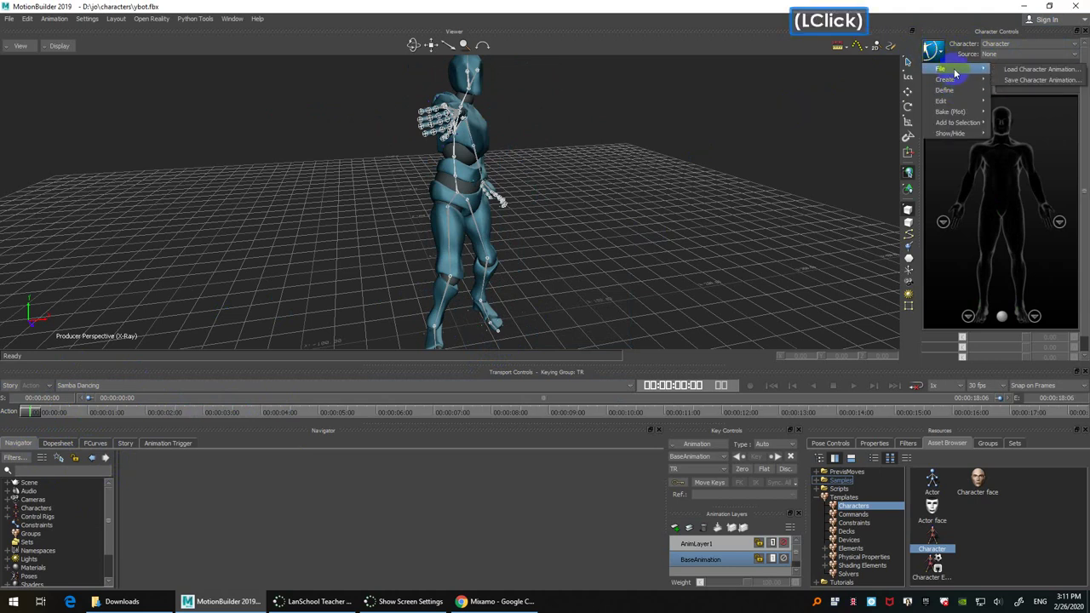
{"action": "mouse_move", "coordinate": [960, 101]}
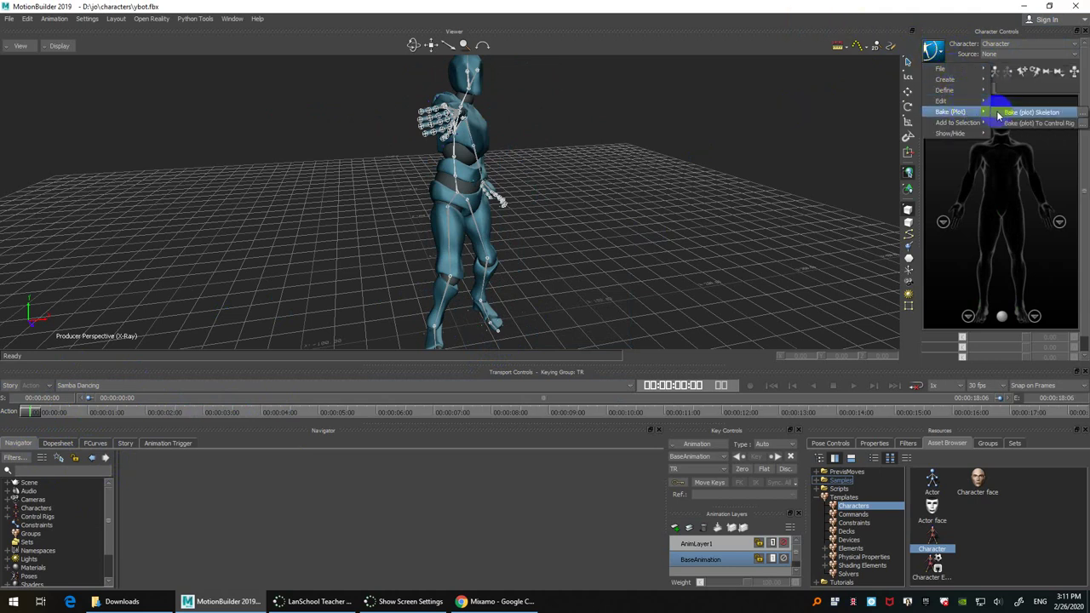
{"action": "left_click", "coordinate": [1082, 124]}
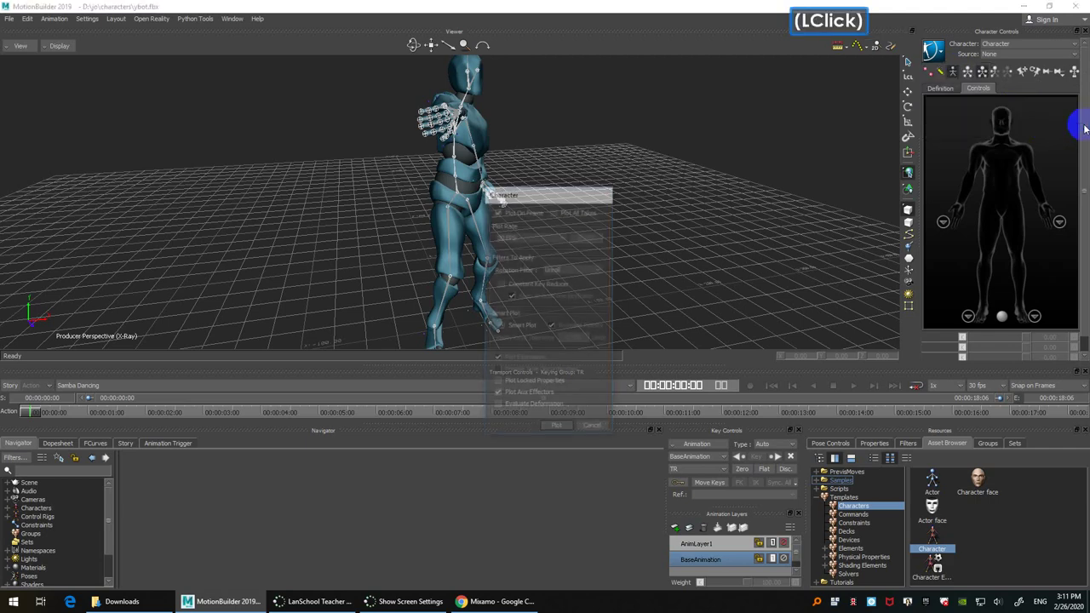
{"action": "left_click_drag", "start_coordinate": [564, 195], "coordinate": [565, 176]}
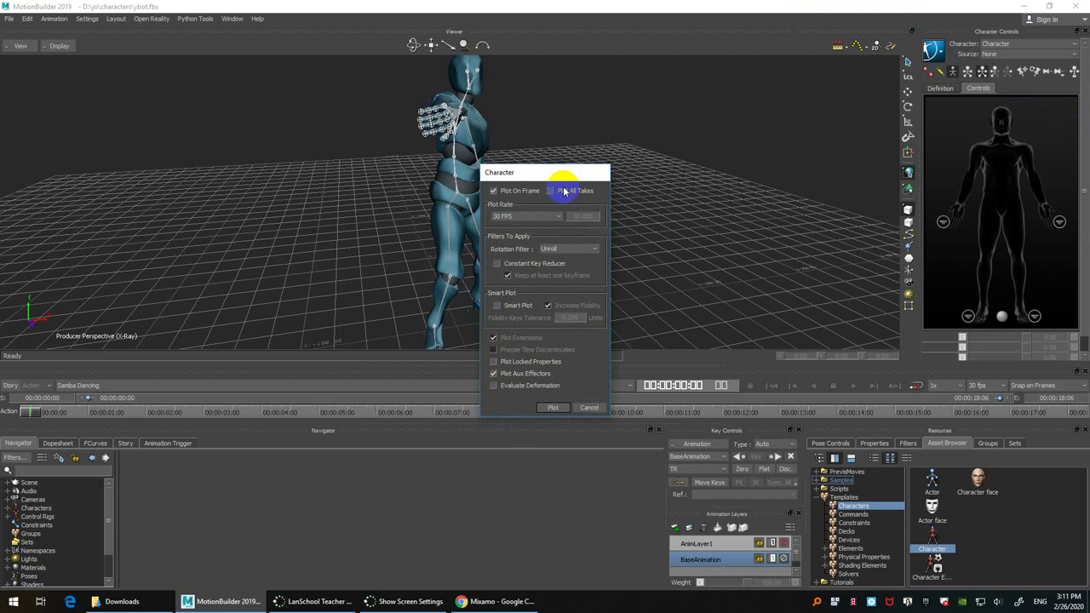
{"action": "left_click", "coordinate": [564, 190]}
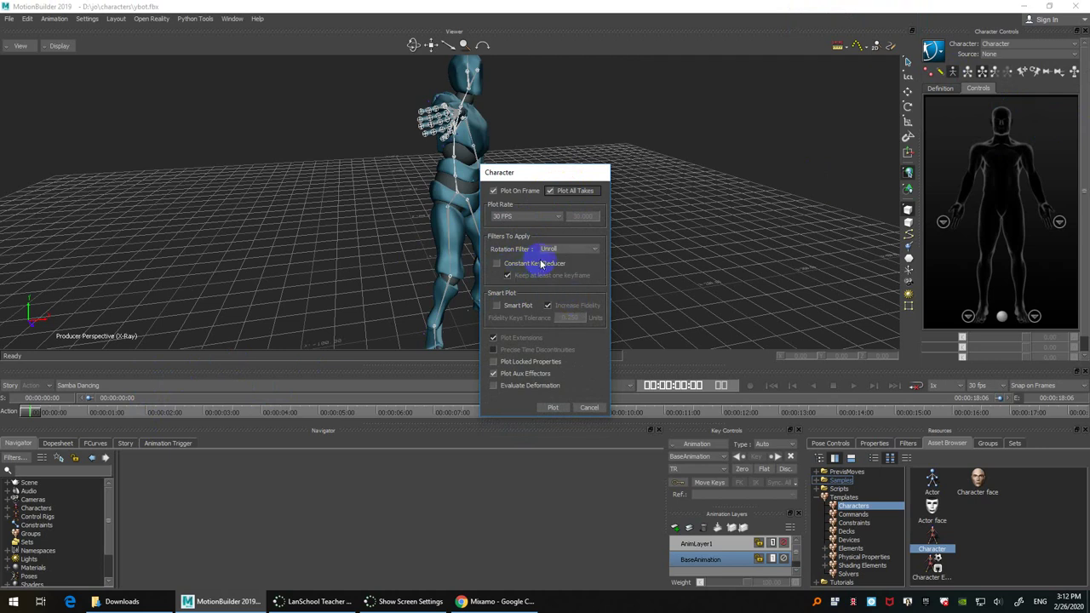
{"action": "left_click", "coordinate": [553, 408]}
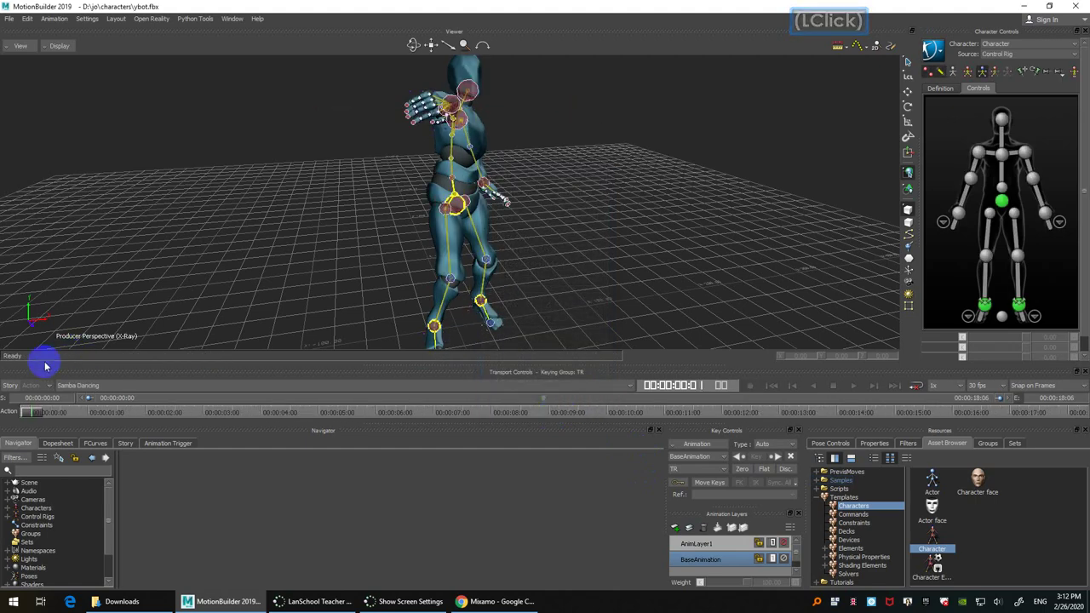
Step: Show the tpose take, and play the Samba Dancing take to check the motion baked to the rig
{"action": "left_click", "coordinate": [145, 382]}
{"action": "left_click", "coordinate": [85, 392]}
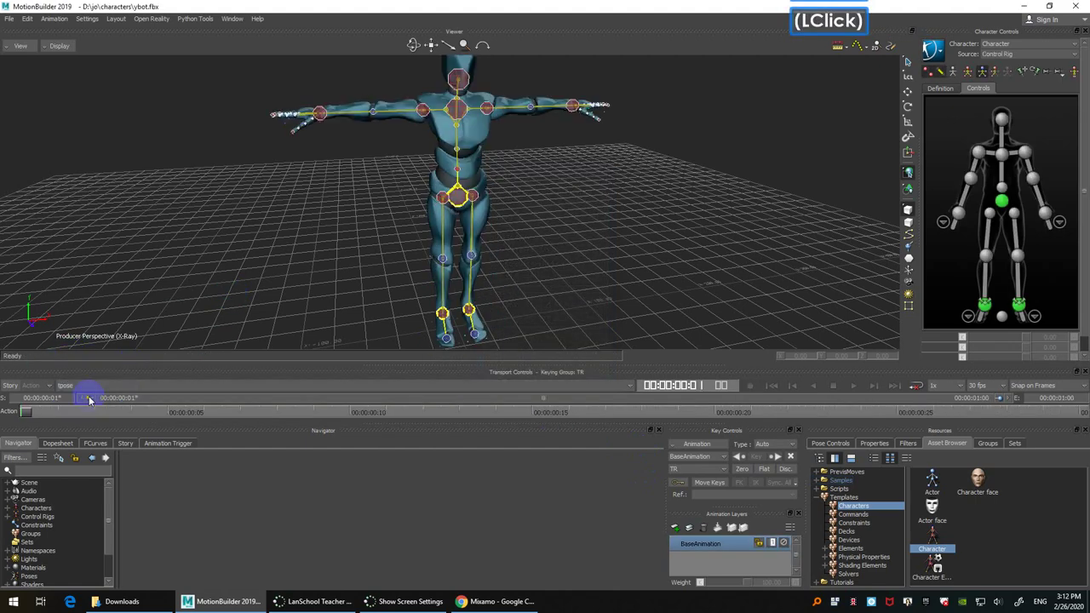
{"action": "left_click", "coordinate": [129, 384]}
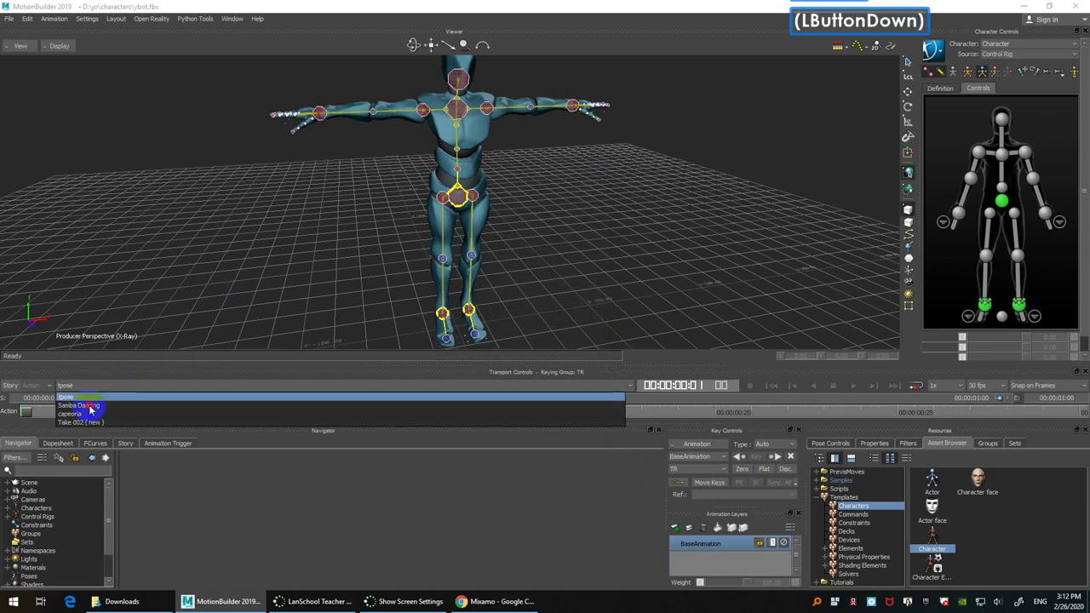
{"action": "left_click", "coordinate": [89, 407]}
{"action": "key", "text": "ctrl+space"}
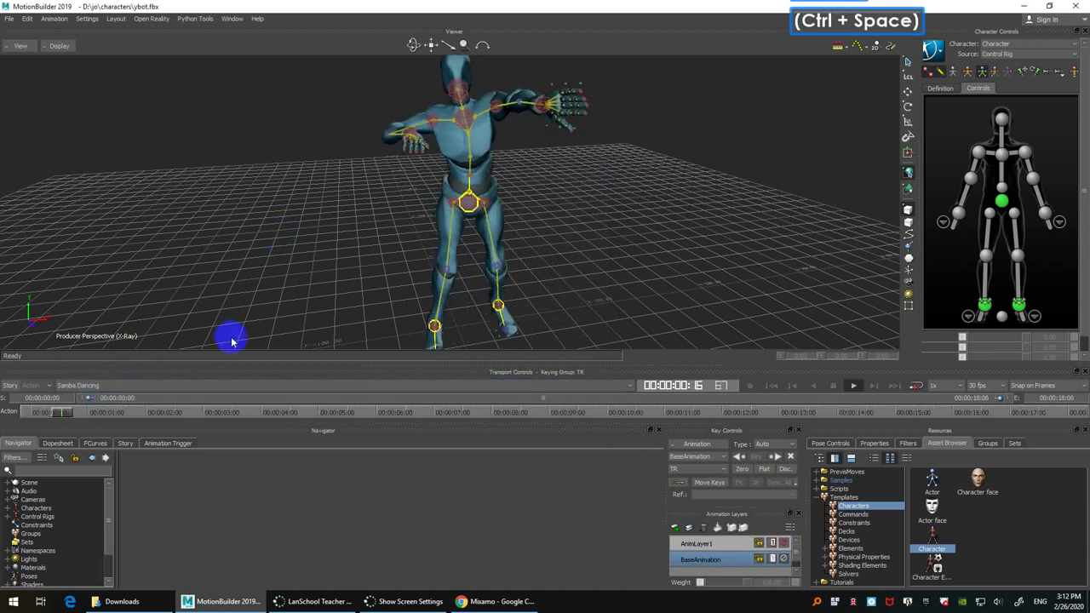
{"action": "key", "text": "ctrl+space"}
Step: Play the capeoria take to check its baked motion, and return to its first frame
{"action": "left_click", "coordinate": [171, 384]}
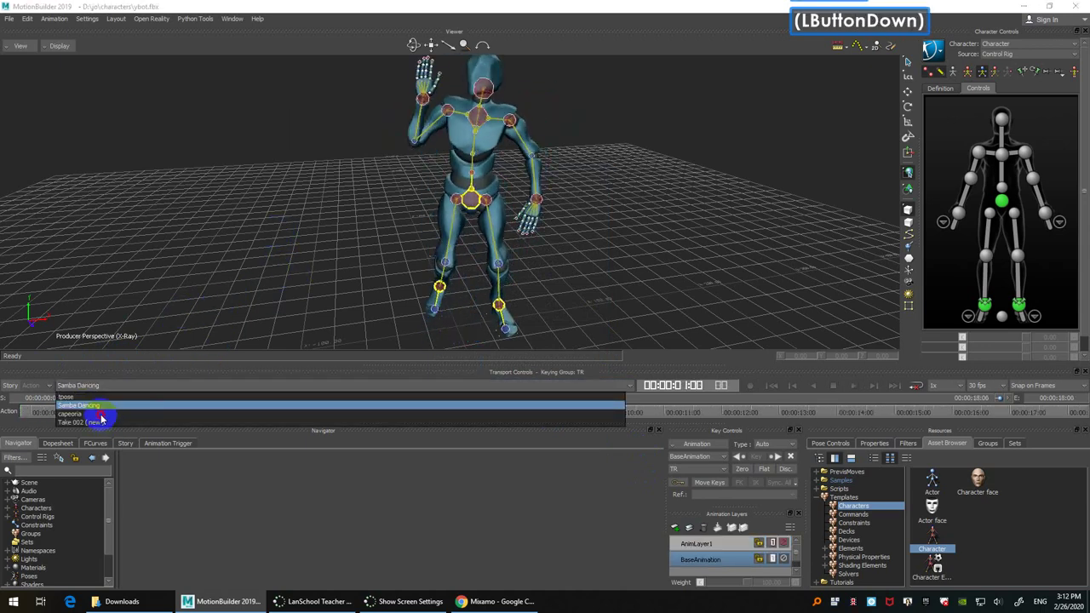
{"action": "left_click", "coordinate": [99, 416]}
{"action": "key", "text": "ctrl+space"}
{"action": "key", "text": "ctrl+Home"}
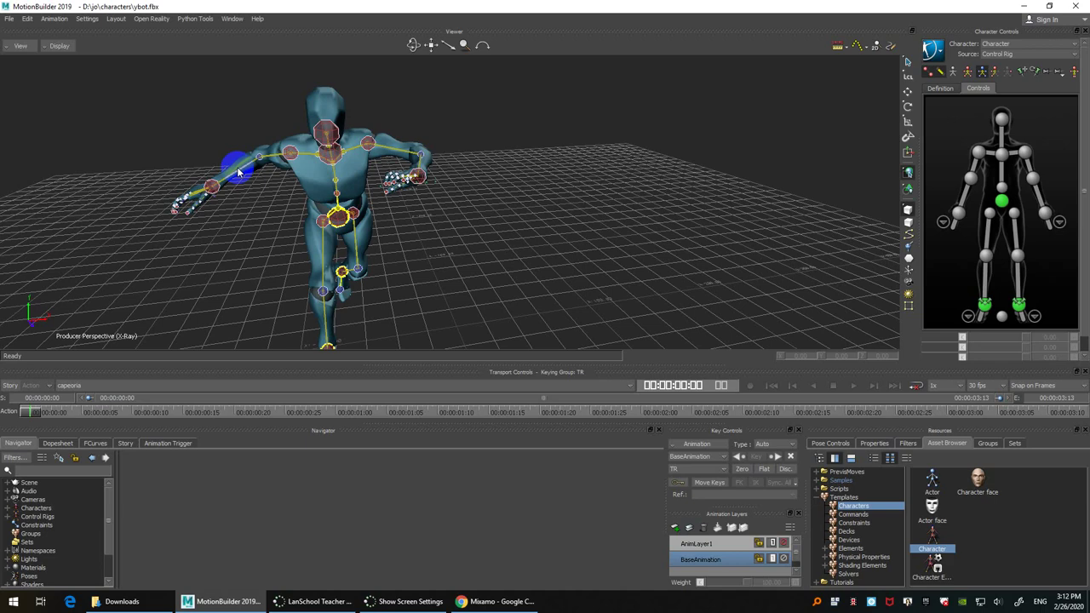
{"action": "left_click_drag", "start_coordinate": [588, 115], "coordinate": [548, 204], "text": "ctrl"}
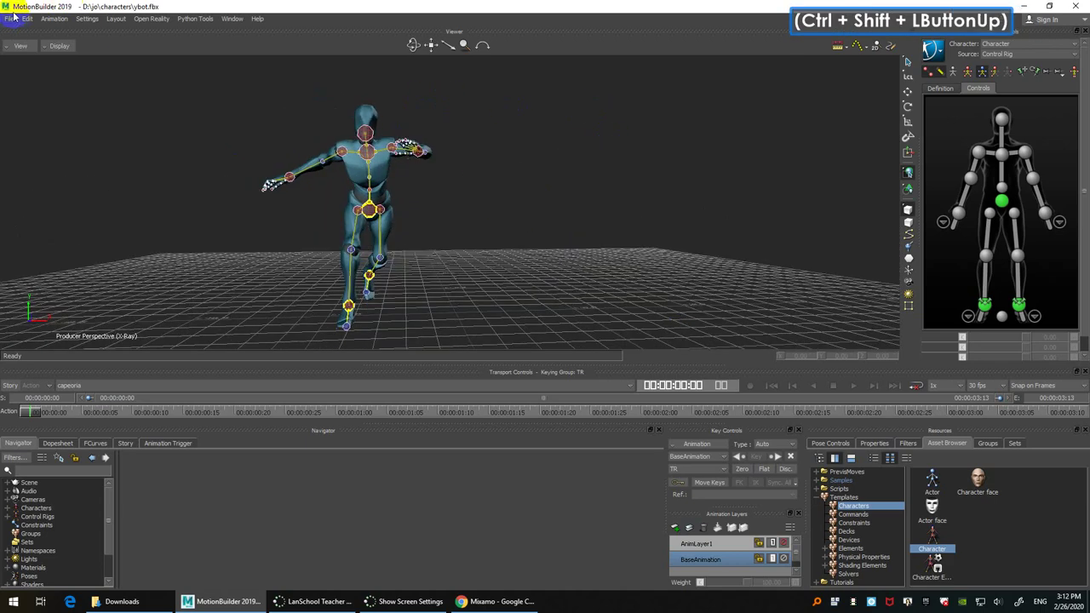
{"action": "left_click", "coordinate": [11, 19]}
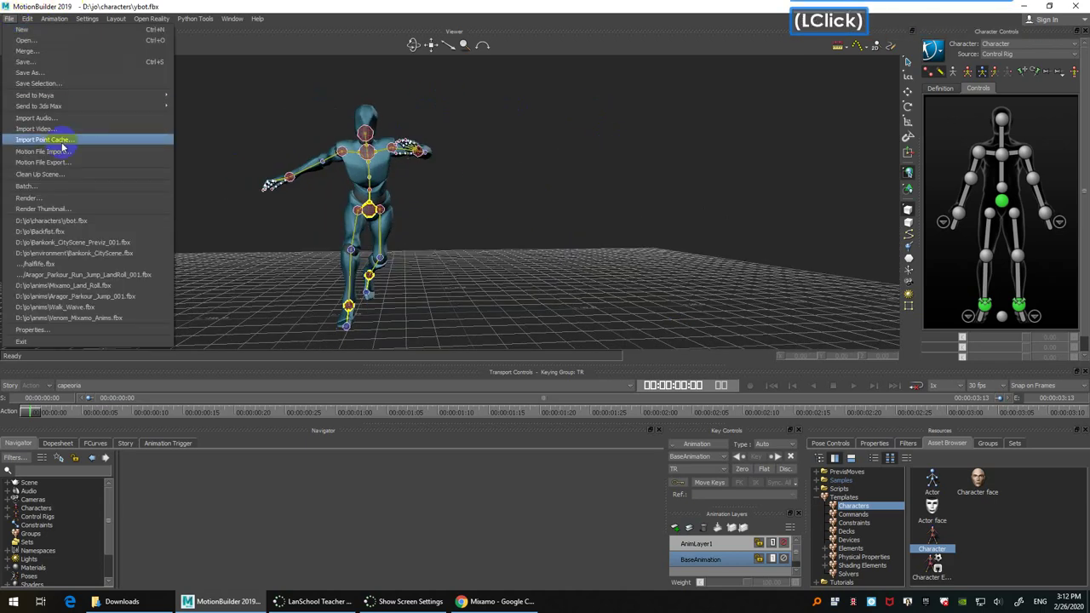
{"action": "left_click", "coordinate": [681, 189]}
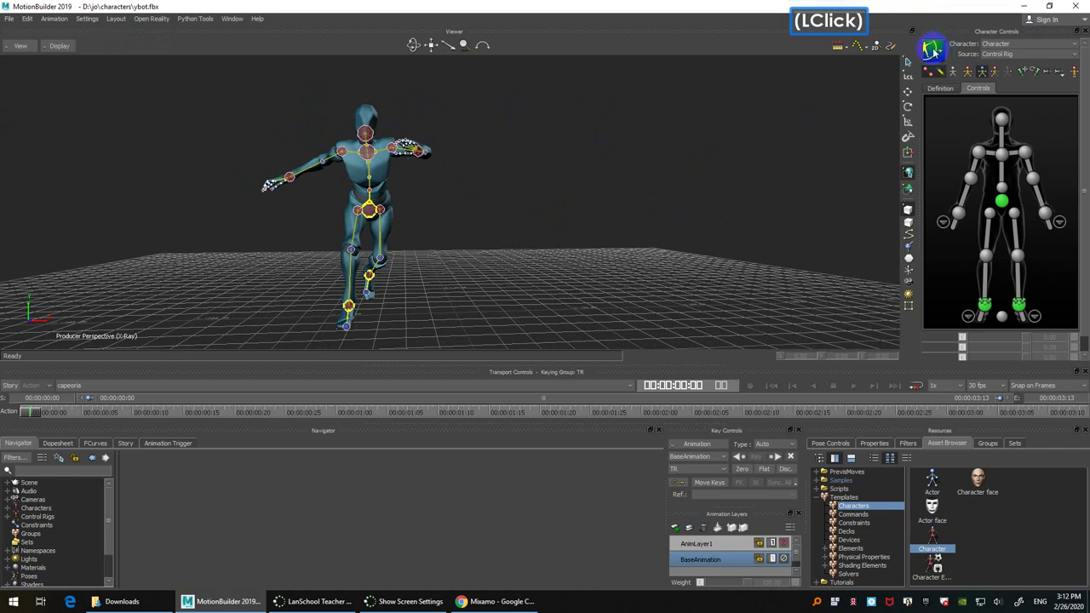
{"action": "left_click", "coordinate": [495, 220]}
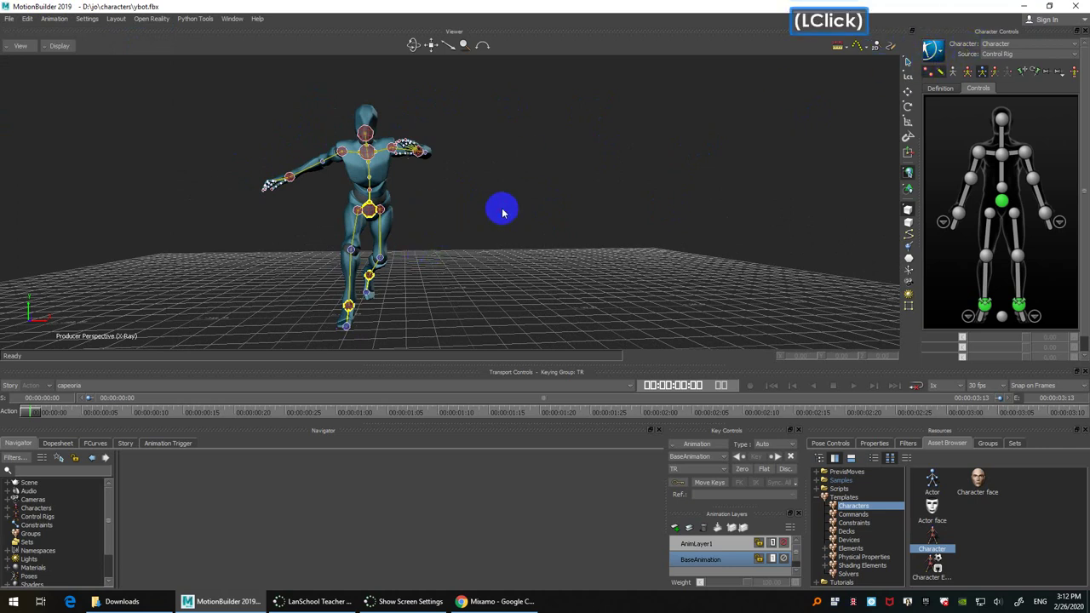
Step: Start saving the scene under a new name, creating and opening a Mocap folder inside the jo folder
{"action": "left_click", "coordinate": [9, 19]}
{"action": "left_click", "coordinate": [61, 77]}
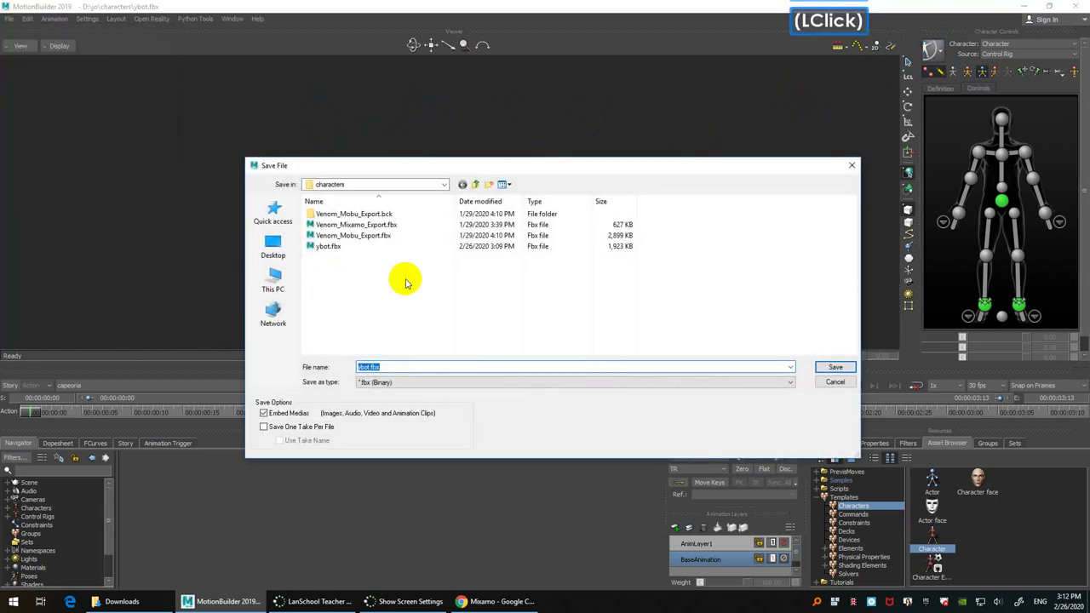
{"action": "key", "text": "BackSpace"}
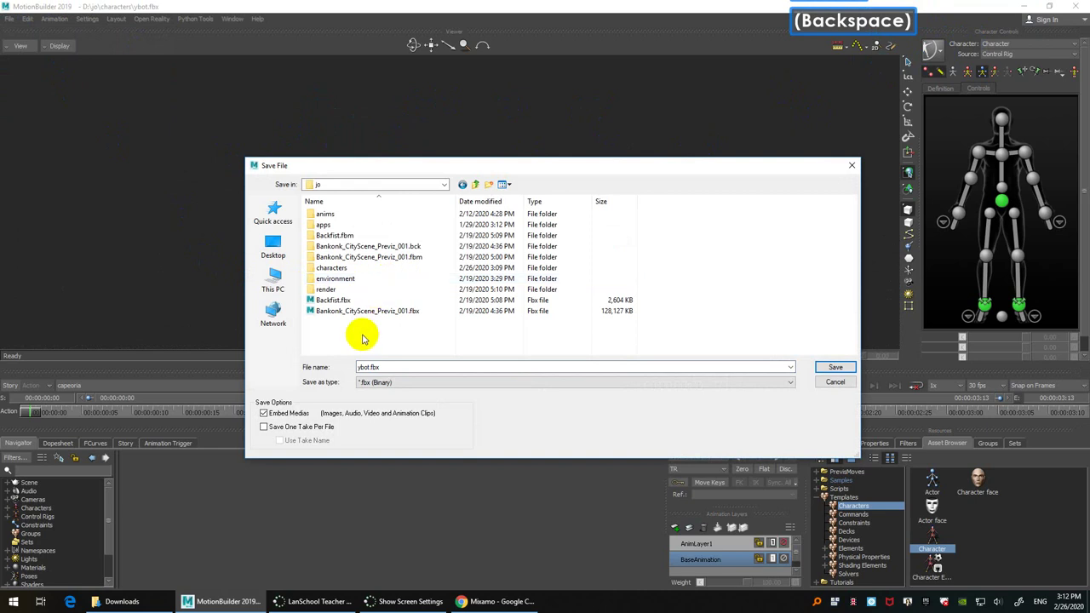
{"action": "left_click", "coordinate": [488, 184]}
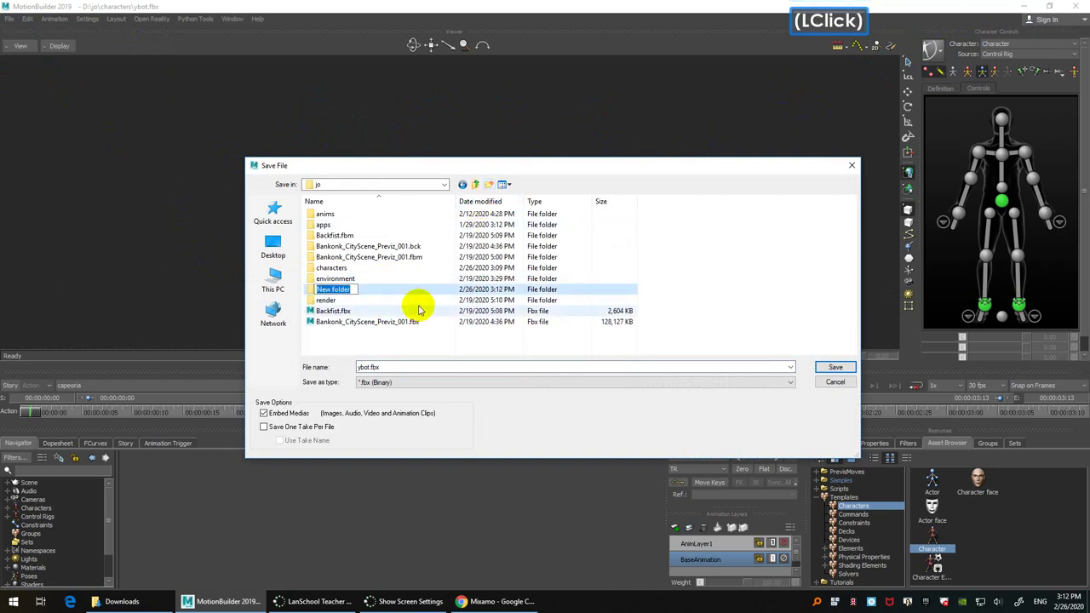
{"action": "type", "text": "Mocap"}
{"action": "key", "text": "Return"}
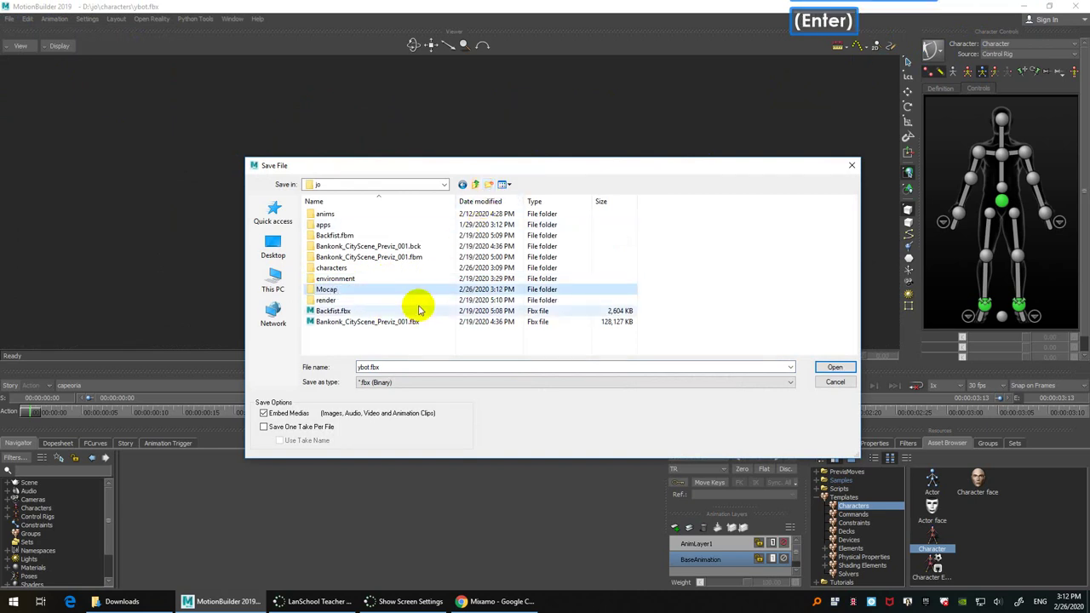
{"action": "key", "text": "Return"}
Step: Name the file ybot_dancing.fbx and save it in the Mocap folder
{"action": "left_click_drag", "start_coordinate": [415, 367], "coordinate": [351, 368]}
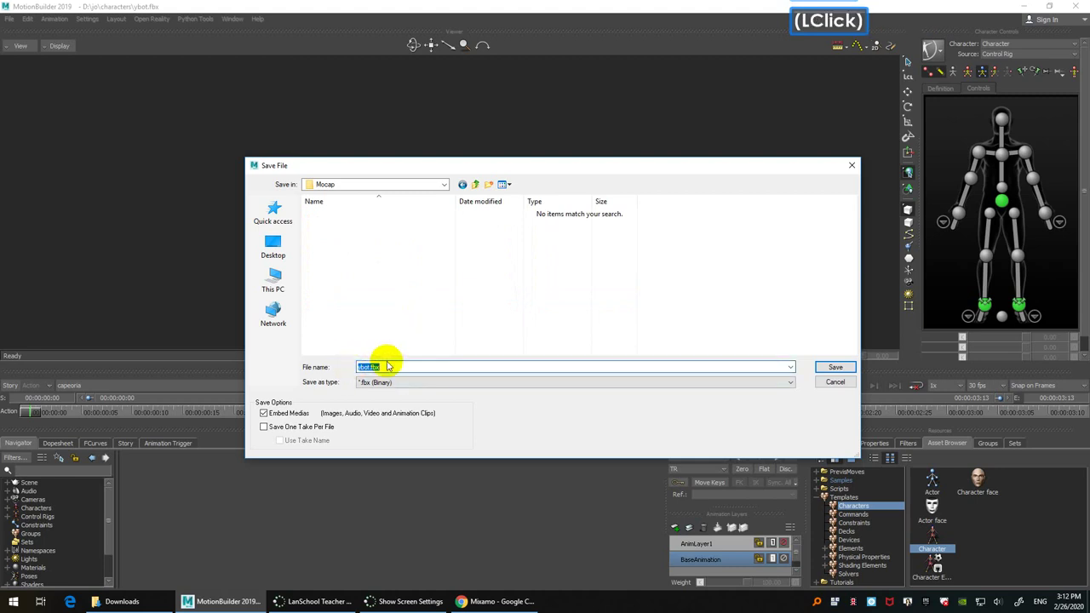
{"action": "left_click", "coordinate": [369, 367]}
{"action": "type", "text": "_ca"}
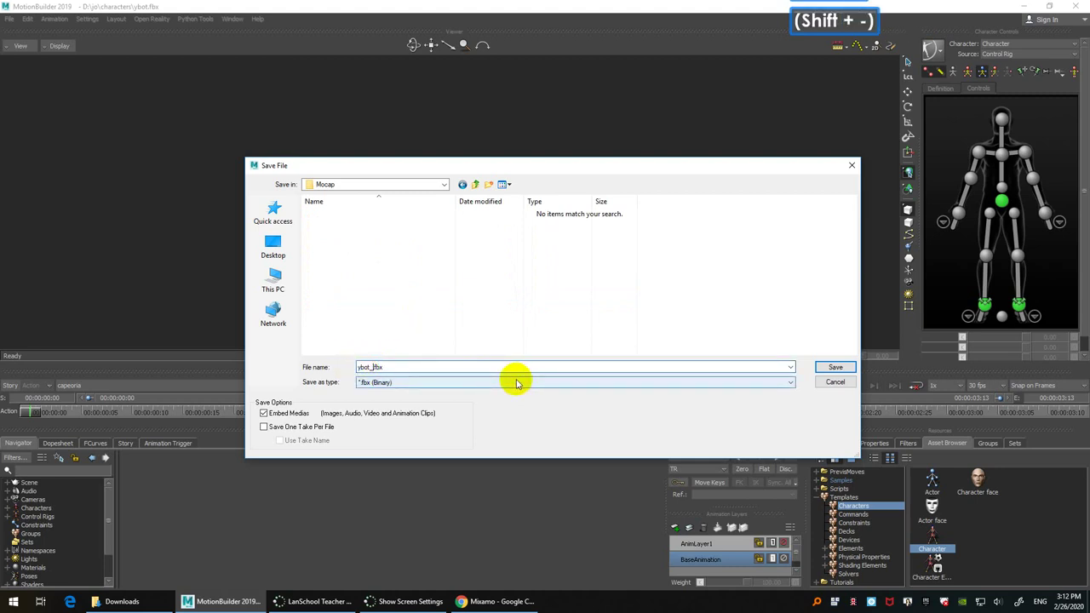
{"action": "key", "text": "BackSpace"}
{"action": "key", "text": "BackSpace"}
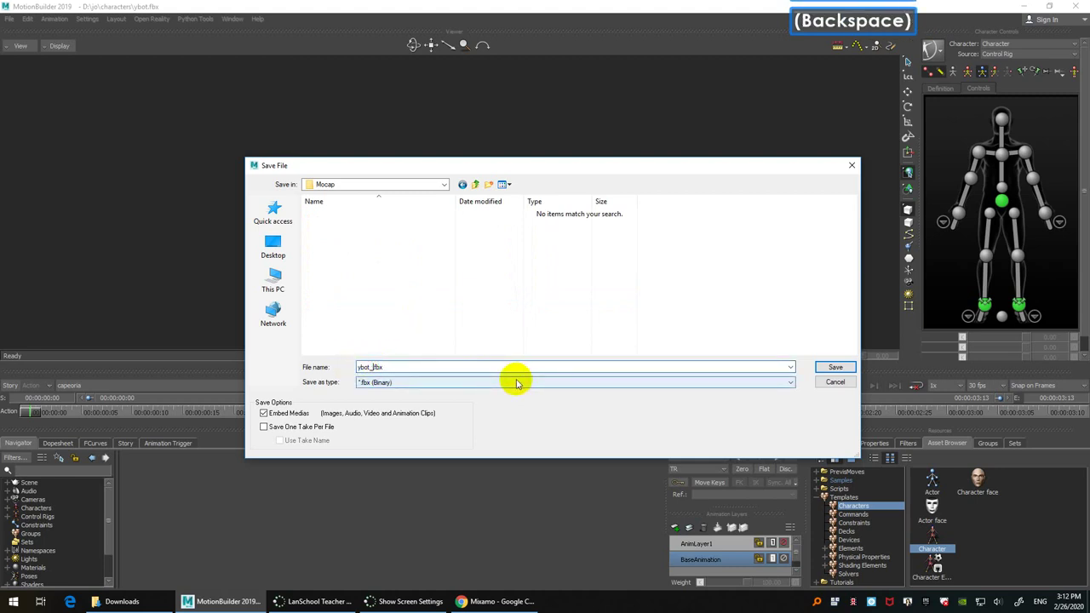
{"action": "type", "text": "dancin"}
{"action": "key", "text": "Return"}
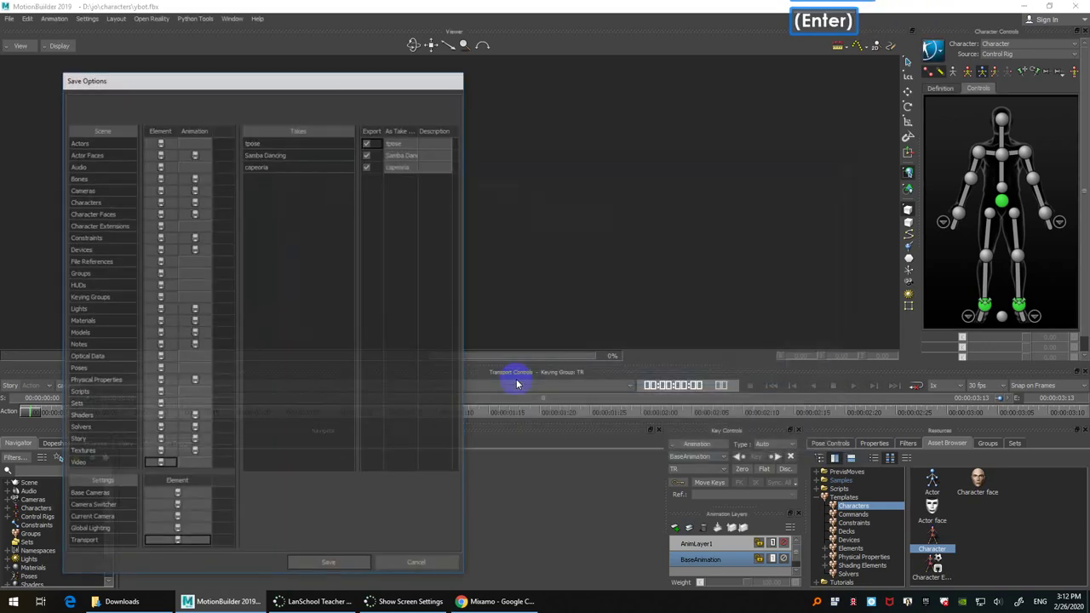
{"action": "left_click", "coordinate": [8, 17]}
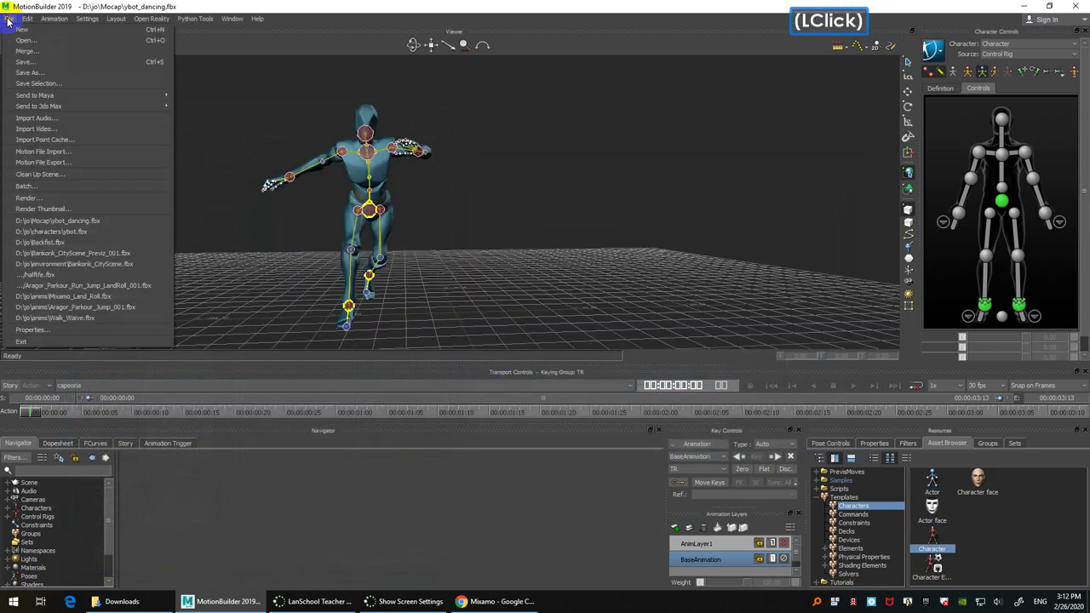
{"action": "left_click", "coordinate": [264, 210]}
{"action": "left_click", "coordinate": [102, 385]}
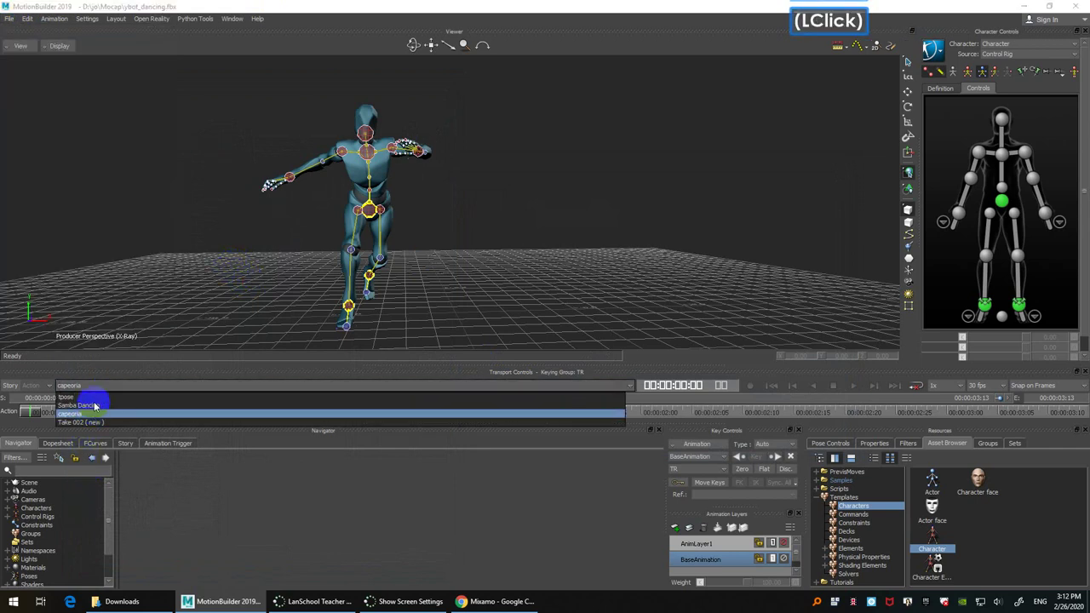
{"action": "left_click", "coordinate": [114, 389]}
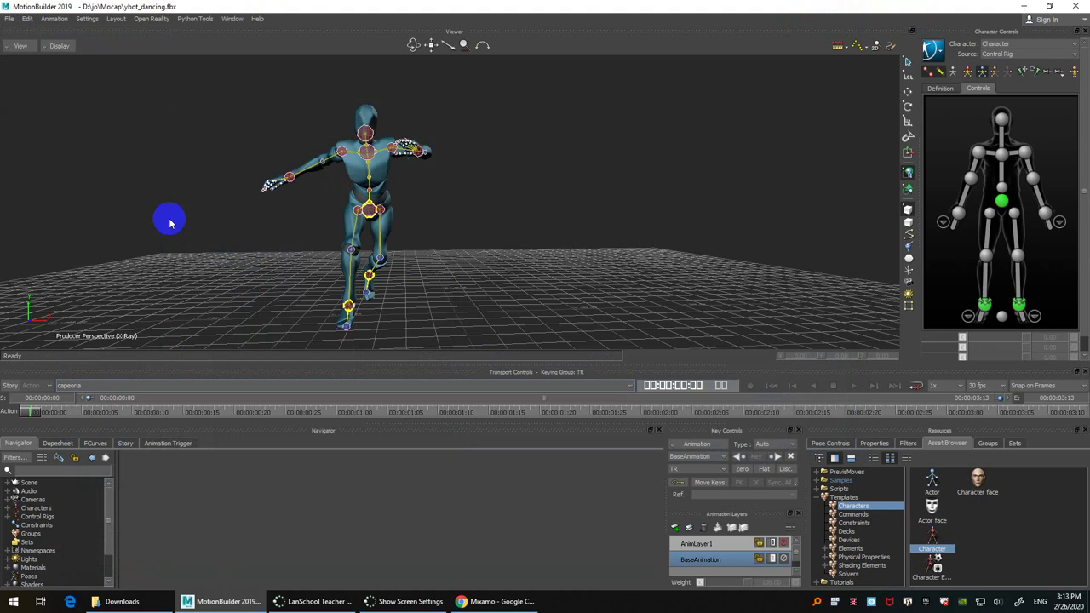
Step: Start saving another copy of the scene, choosing the anims folder inside jo as the destination
{"action": "left_click", "coordinate": [9, 18]}
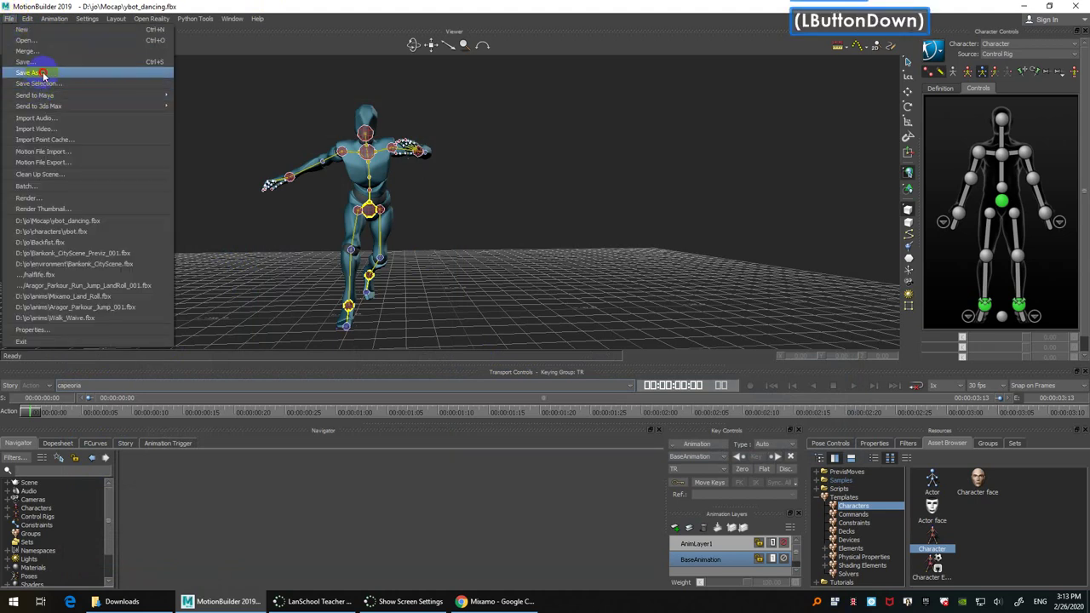
{"action": "left_click", "coordinate": [43, 74]}
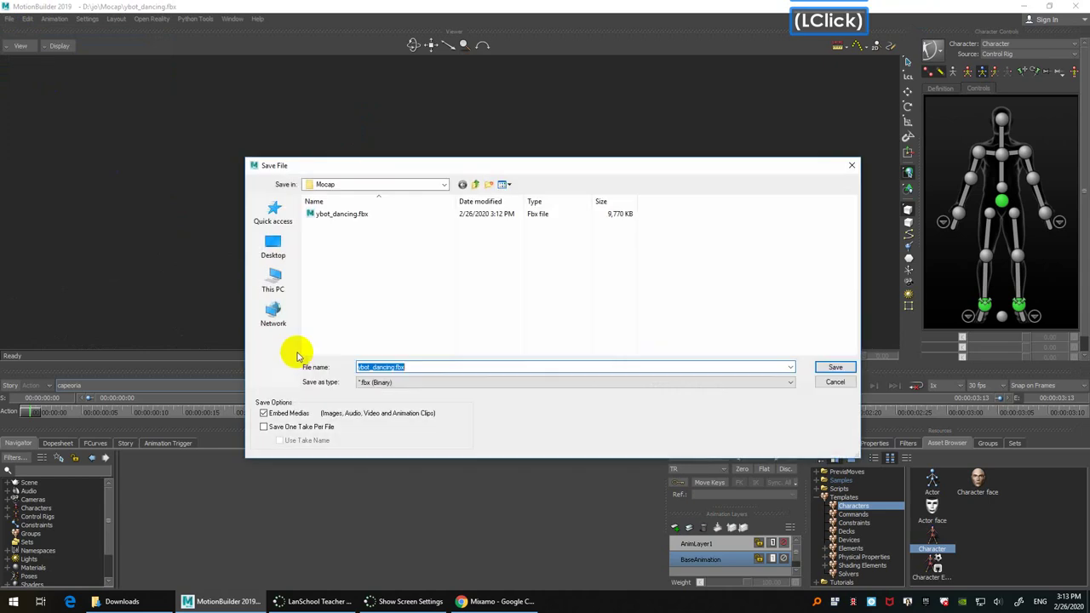
{"action": "left_click", "coordinate": [475, 184]}
{"action": "double_click", "coordinate": [352, 214]}
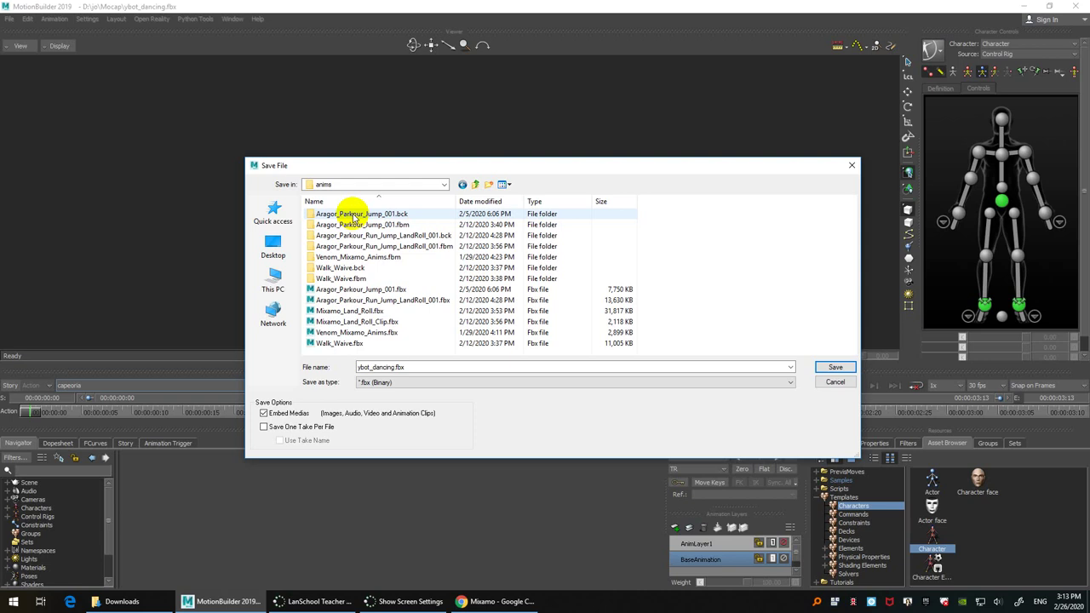
{"action": "left_click", "coordinate": [218, 151]}
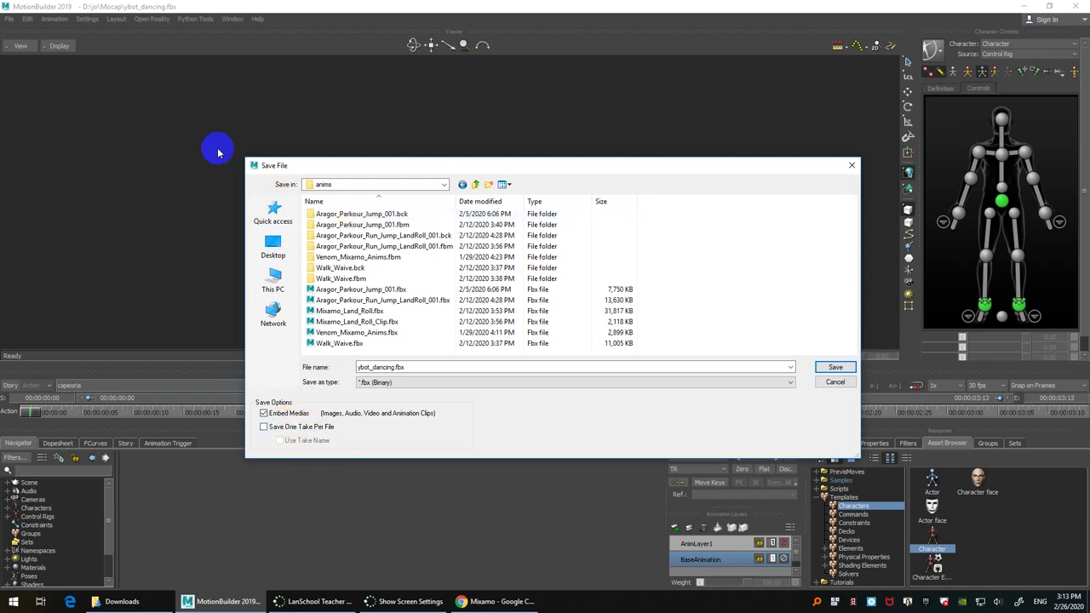
{"action": "left_click", "coordinate": [255, 518]}
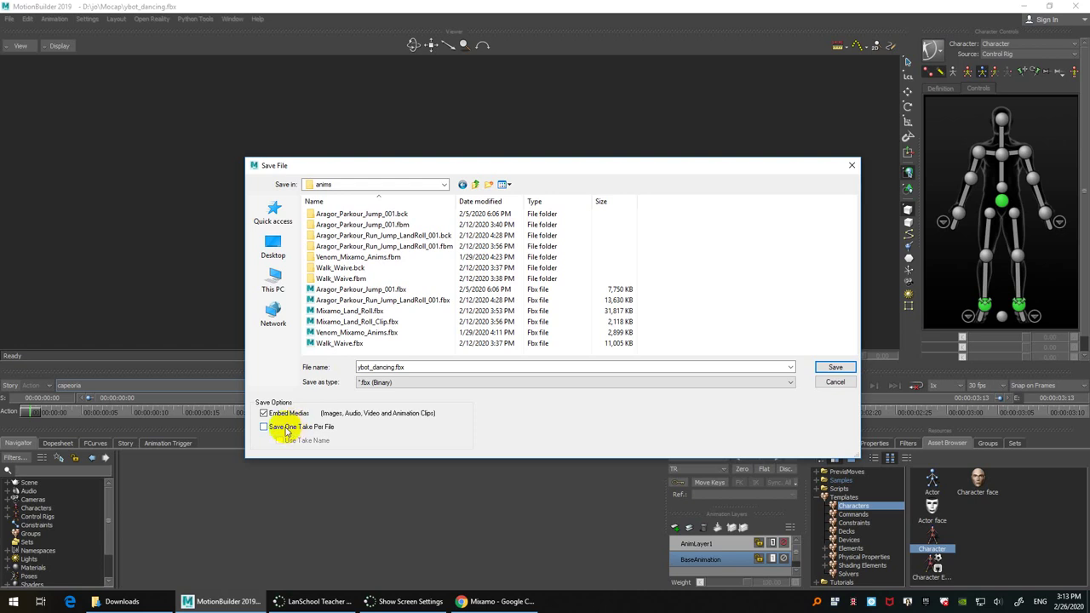
Step: Enable Save One Take Per File and Use Take Name, exclude the tpose take from the export, and save the files
{"action": "left_click", "coordinate": [286, 428]}
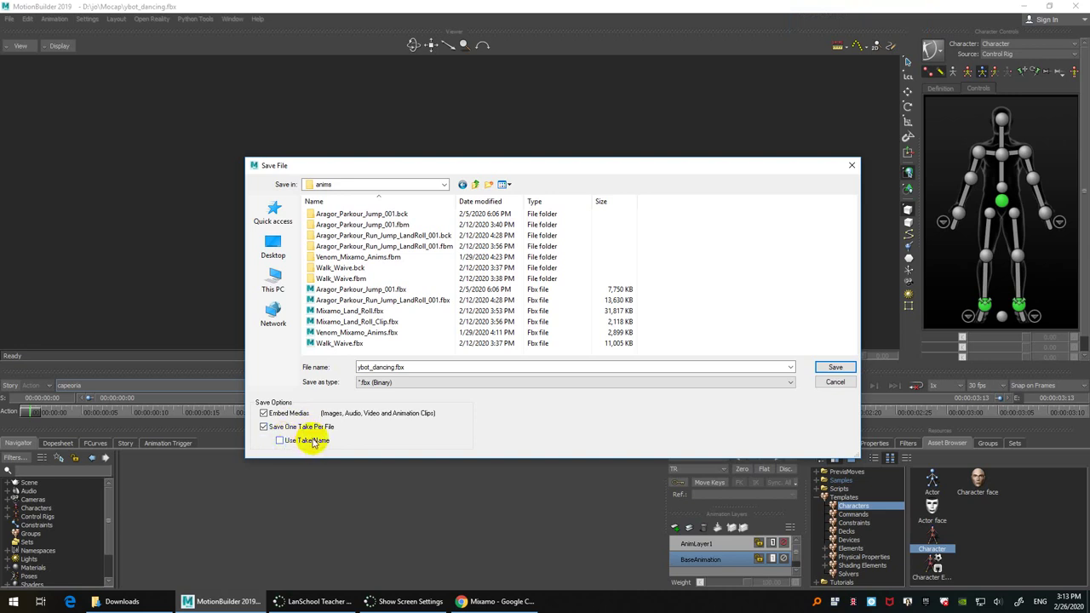
{"action": "left_click", "coordinate": [310, 442]}
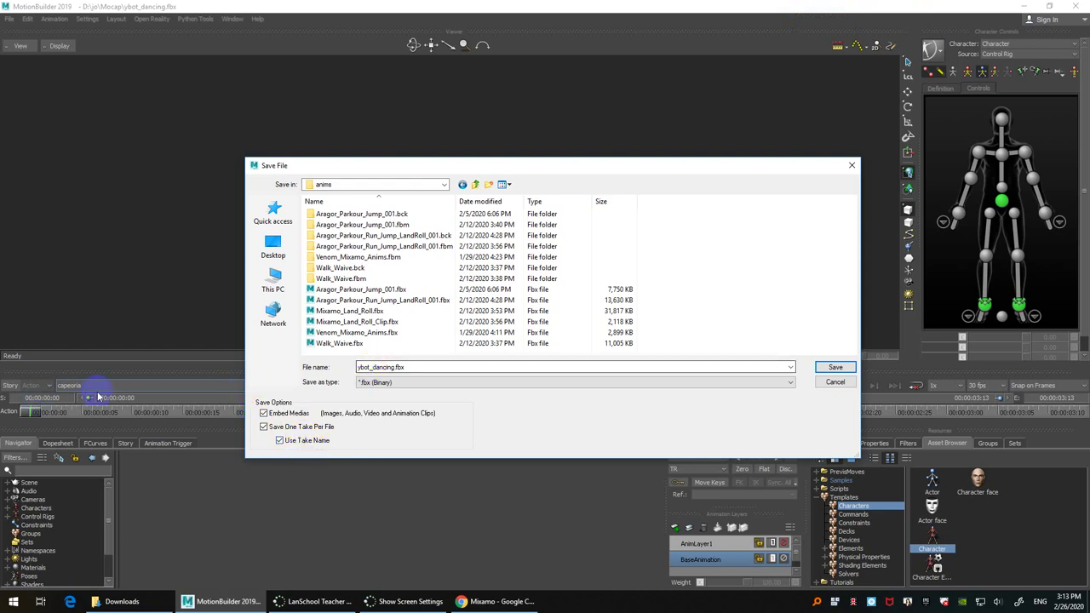
{"action": "left_click", "coordinate": [69, 385]}
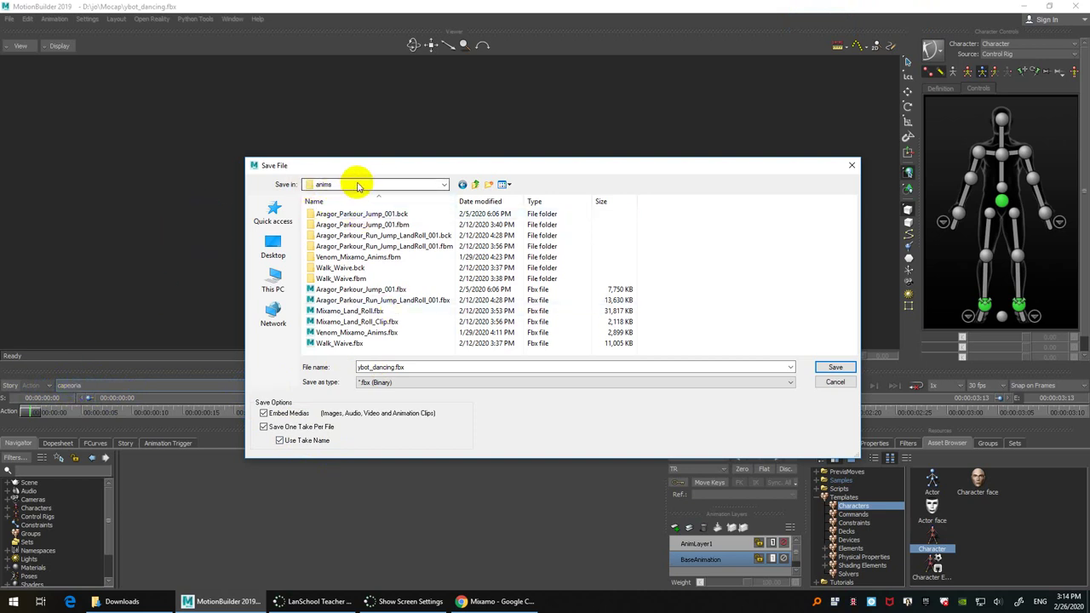
{"action": "left_click", "coordinate": [835, 367]}
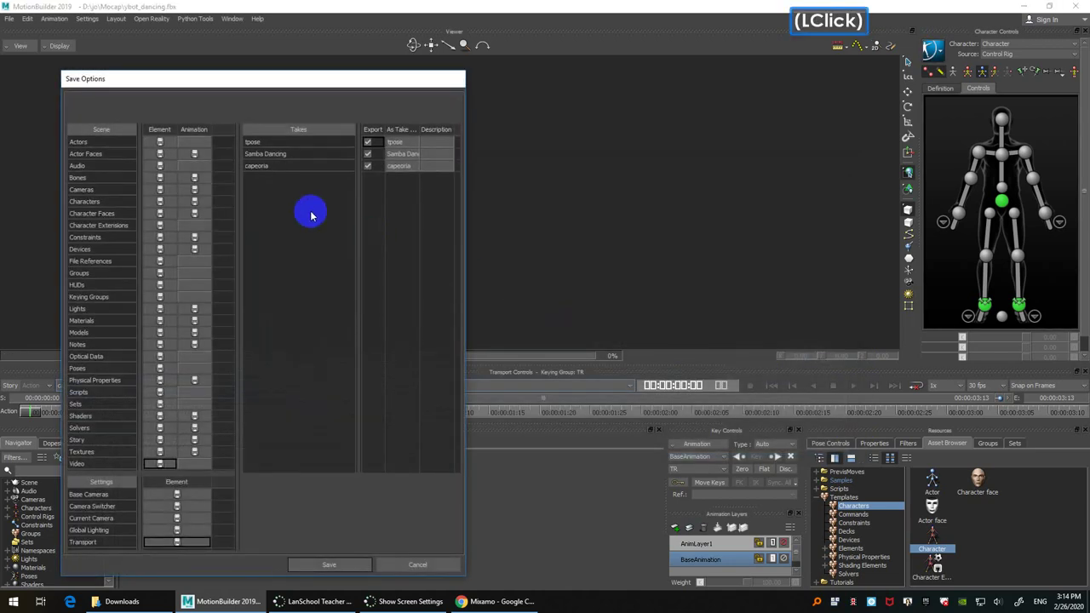
{"action": "left_click", "coordinate": [368, 142]}
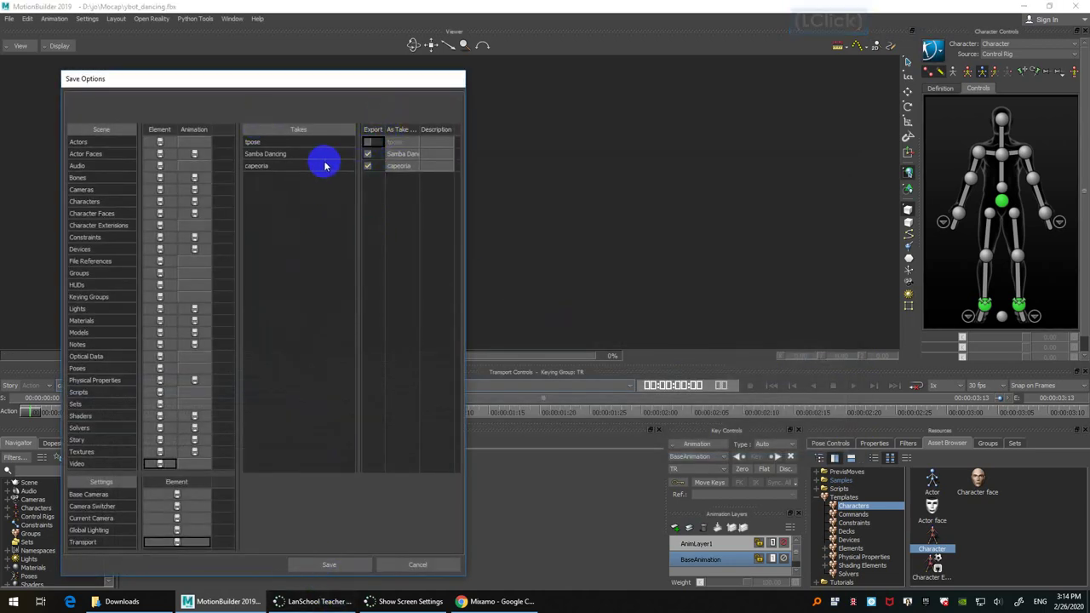
{"action": "left_click", "coordinate": [346, 568]}
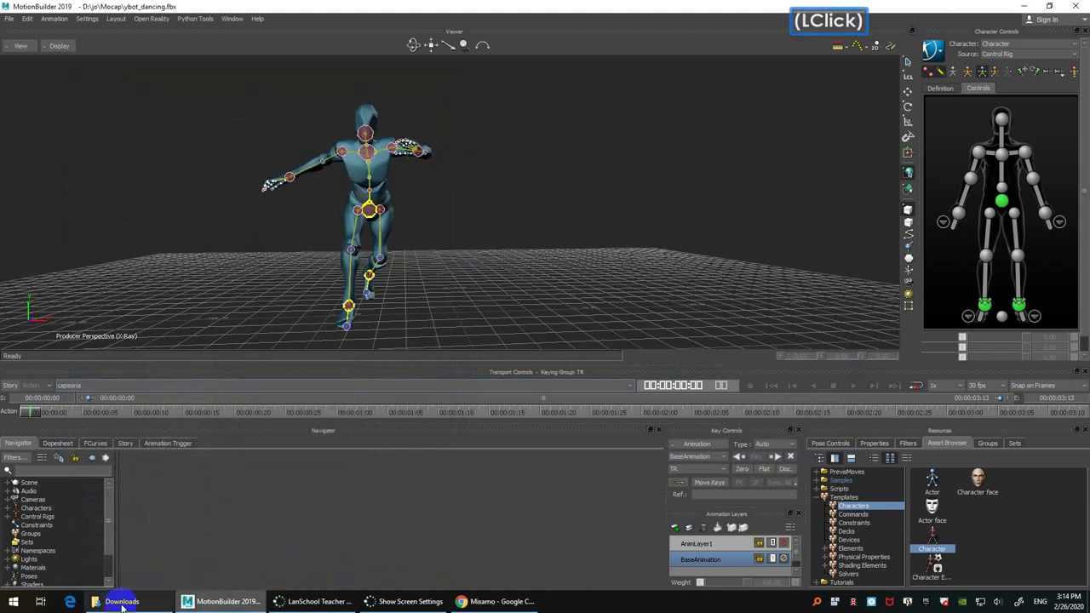
Step: Switch to File Explorer and check D:\jo\anims for capeoria.fbx and Samba Dancing.fbx, sorting the folder by date modified
{"action": "left_click", "coordinate": [122, 601]}
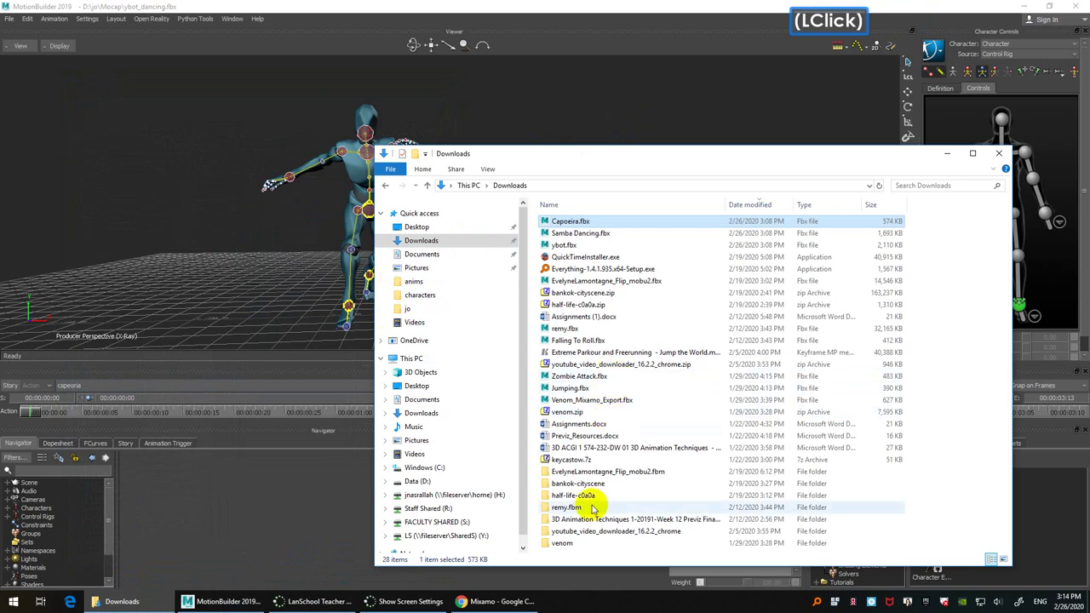
{"action": "left_click", "coordinate": [414, 358]}
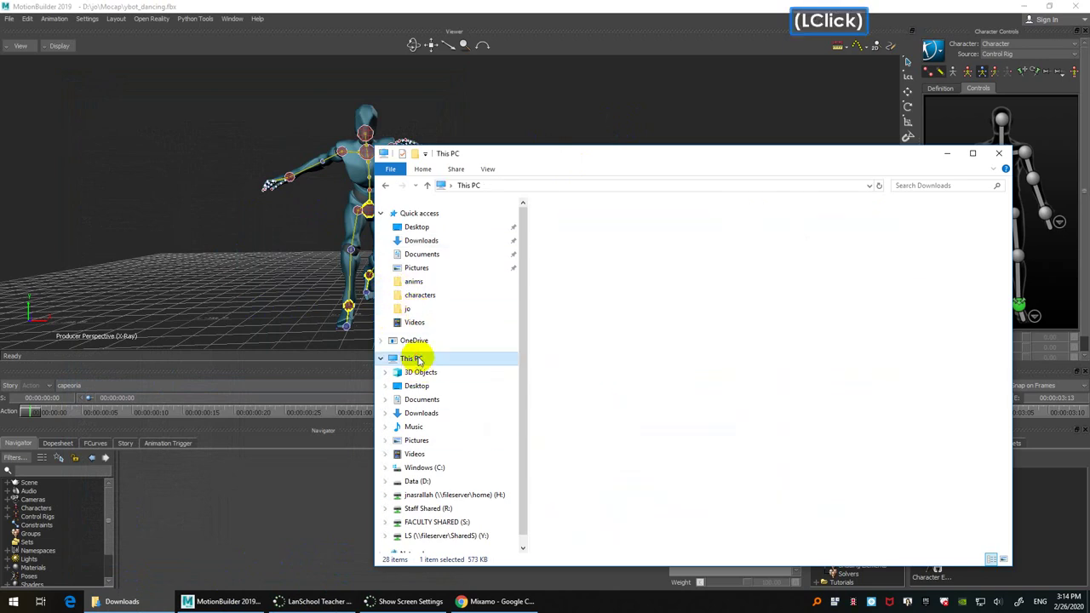
{"action": "double_click", "coordinate": [758, 342]}
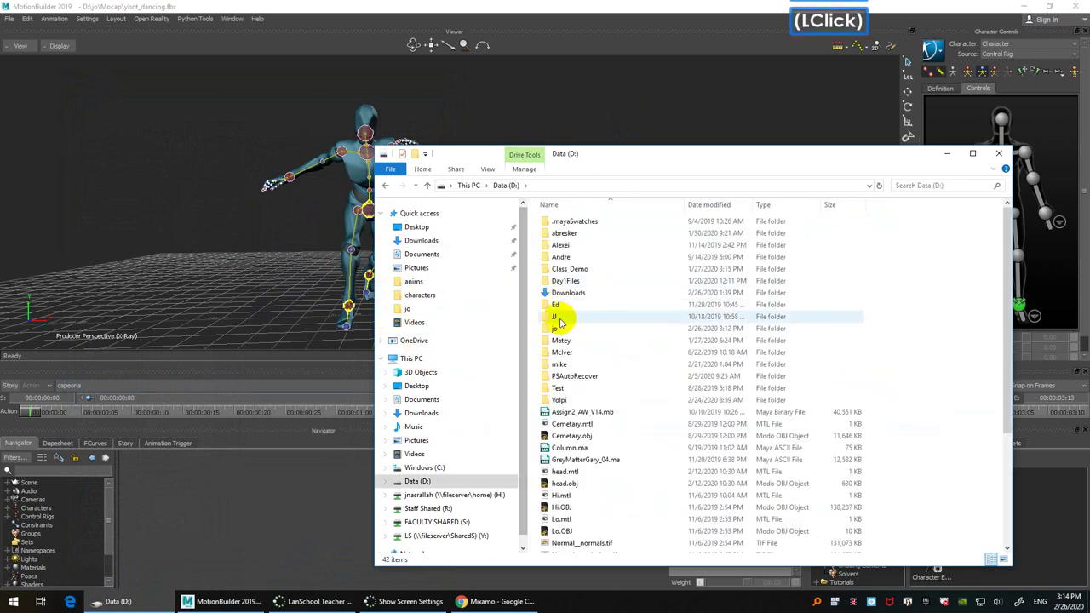
{"action": "double_click", "coordinate": [558, 327]}
{"action": "double_click", "coordinate": [558, 221]}
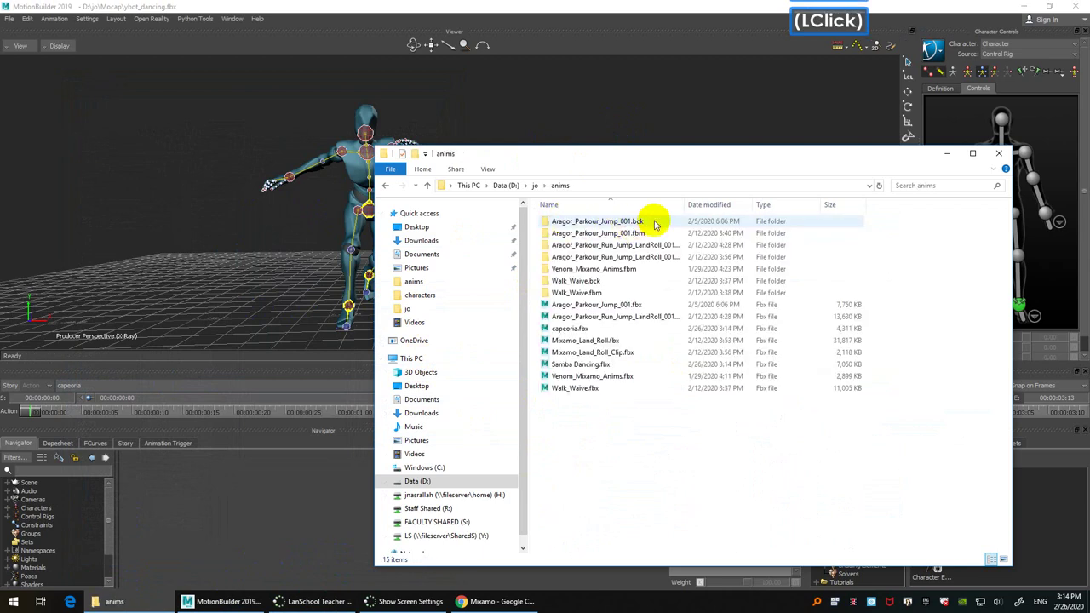
{"action": "left_click", "coordinate": [714, 205]}
{"action": "left_click", "coordinate": [584, 221]}
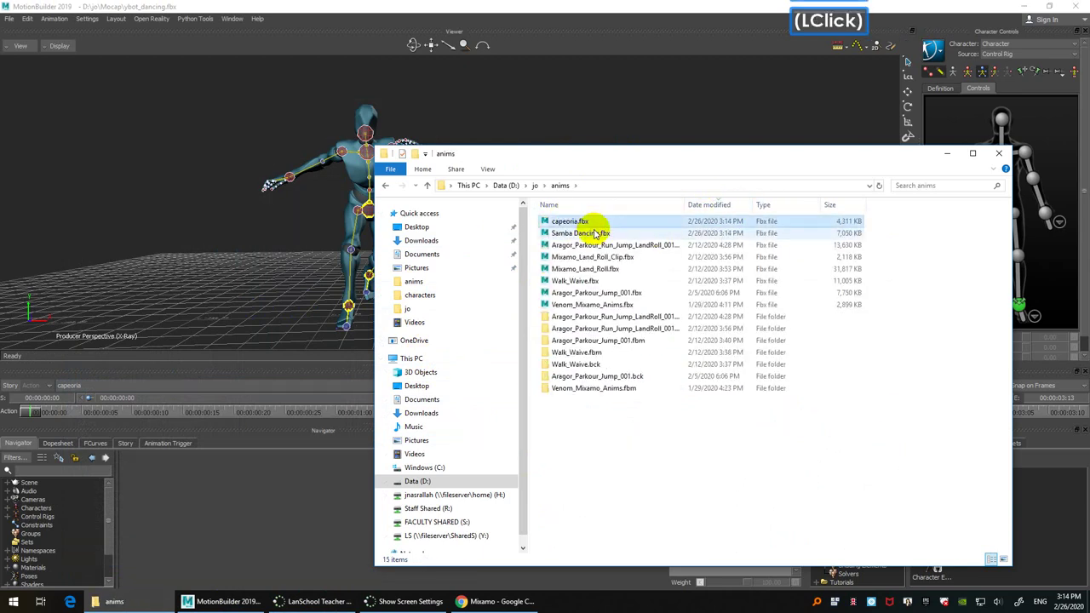
{"action": "left_click", "coordinate": [606, 232], "text": "ctrl"}
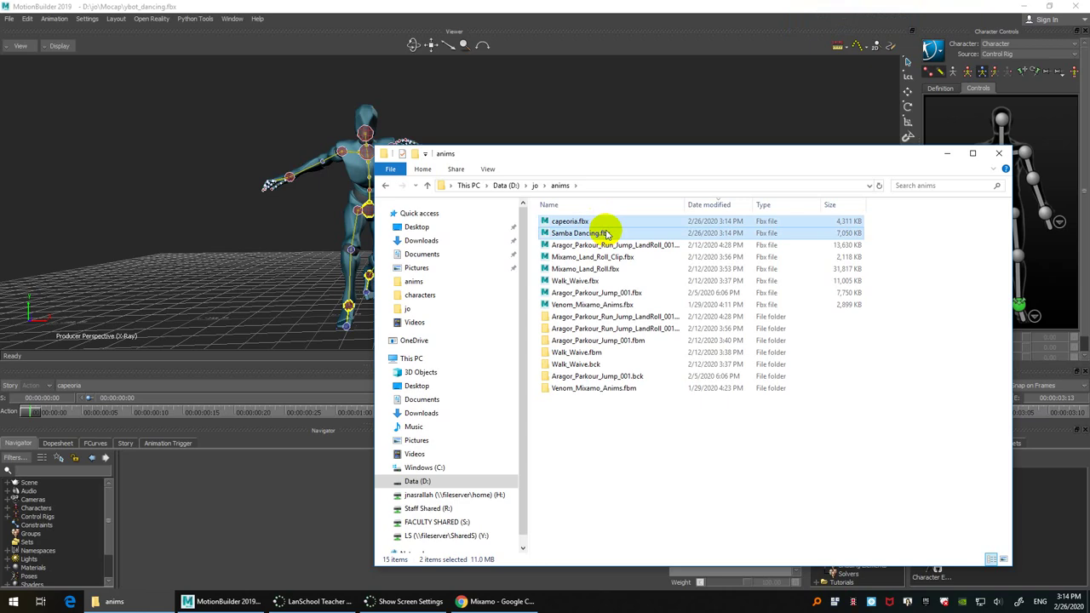
Step: Switch back to MotionBuilder and save the ybot_dancing scene
{"action": "left_click", "coordinate": [218, 229]}
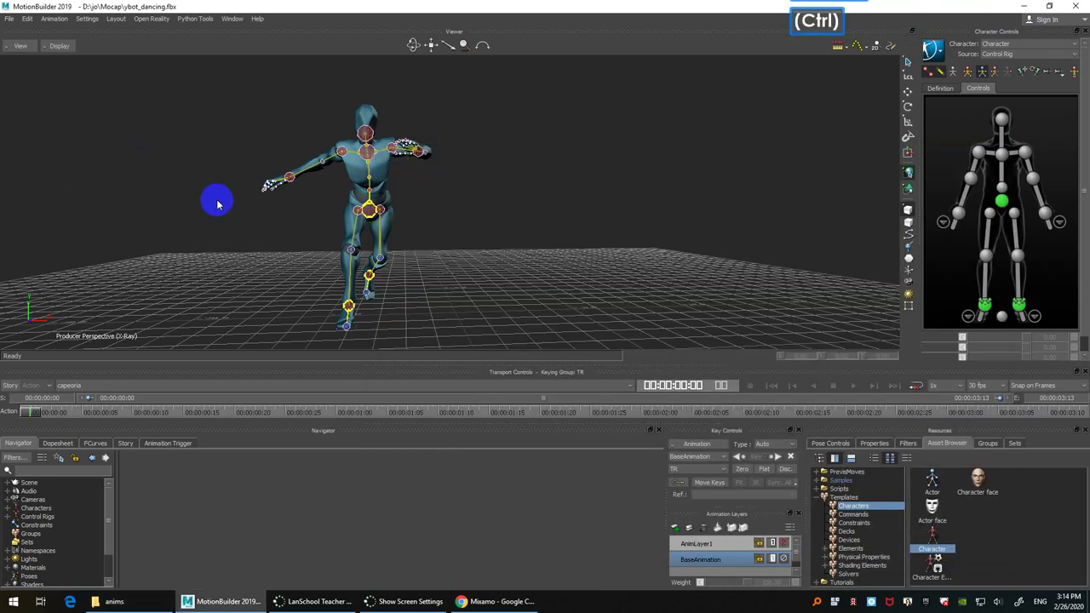
{"action": "key", "text": "ctrl+s"}
Step: Find Aragor among the sample characters in the Asset Browser and load it as a new scene with FBX Open
{"action": "left_click", "coordinate": [854, 474]}
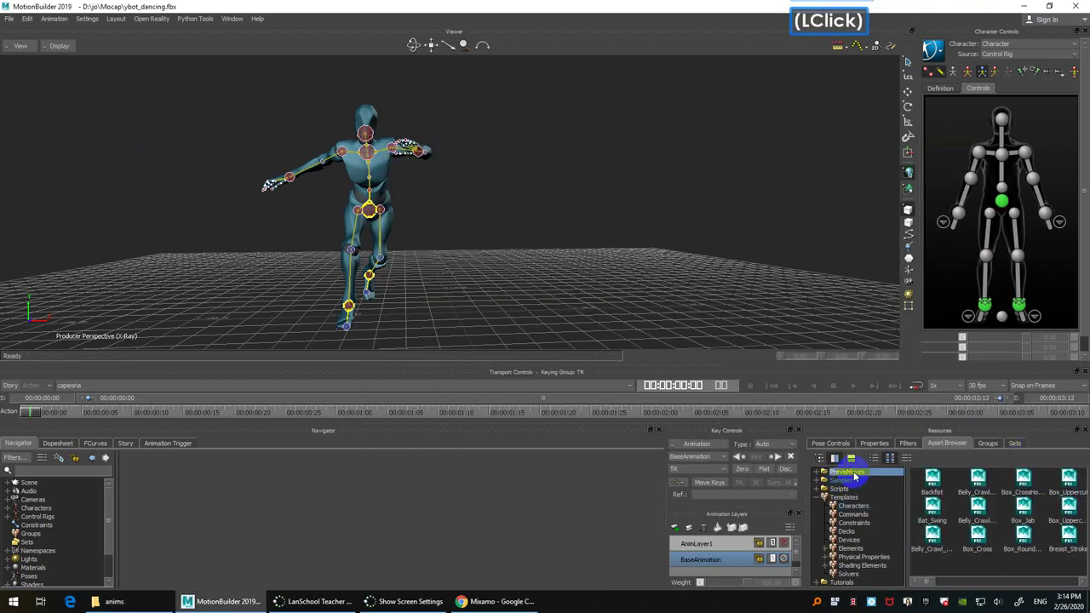
{"action": "left_click", "coordinate": [848, 480]}
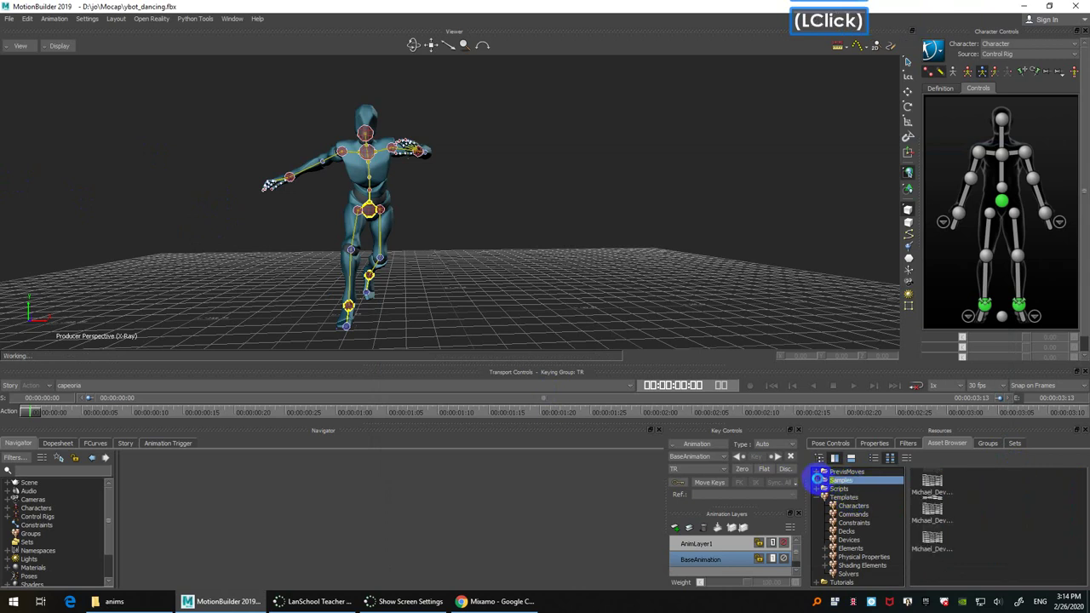
{"action": "left_click", "coordinate": [854, 522]}
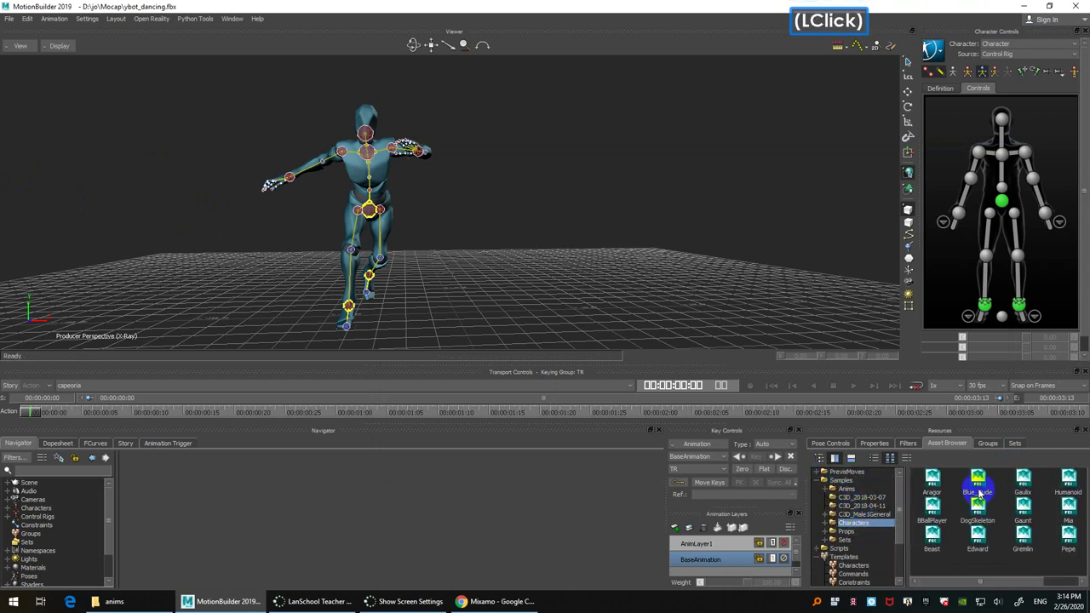
{"action": "left_click_drag", "start_coordinate": [932, 480], "coordinate": [536, 111]}
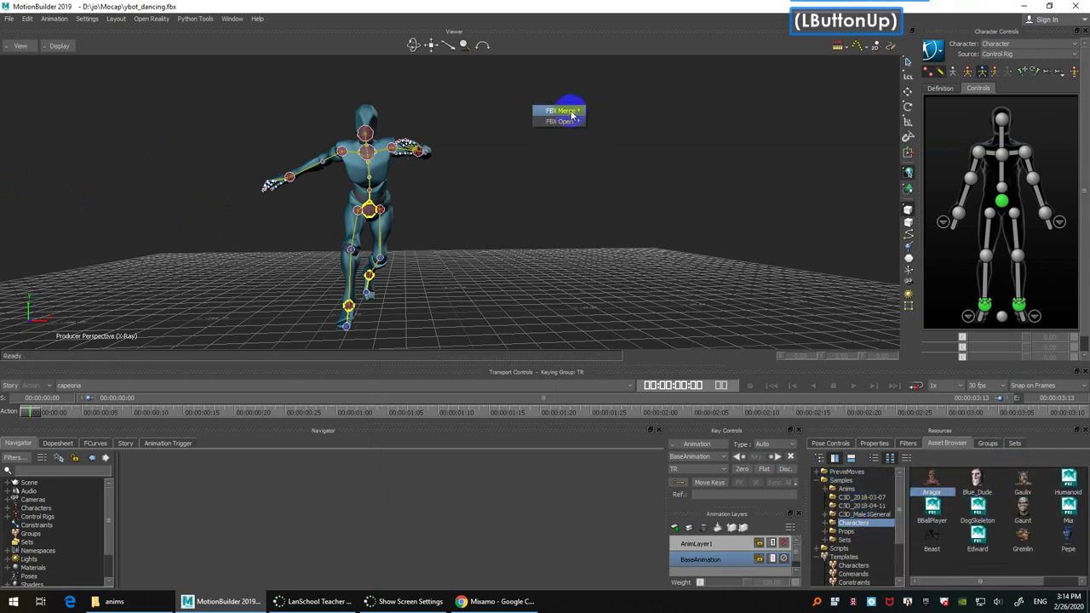
{"action": "mouse_move", "coordinate": [572, 113]}
{"action": "left_click", "coordinate": [628, 133]}
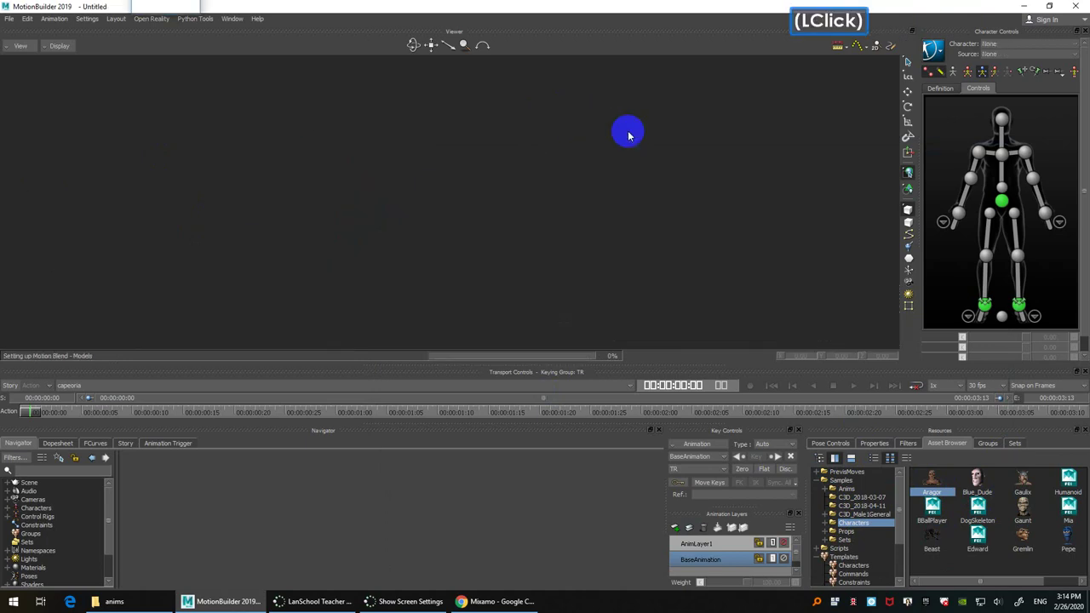
Step: Create an FK/IK control rig for Aragor and set the viewer to X-Ray display
{"action": "left_click", "coordinate": [1018, 54]}
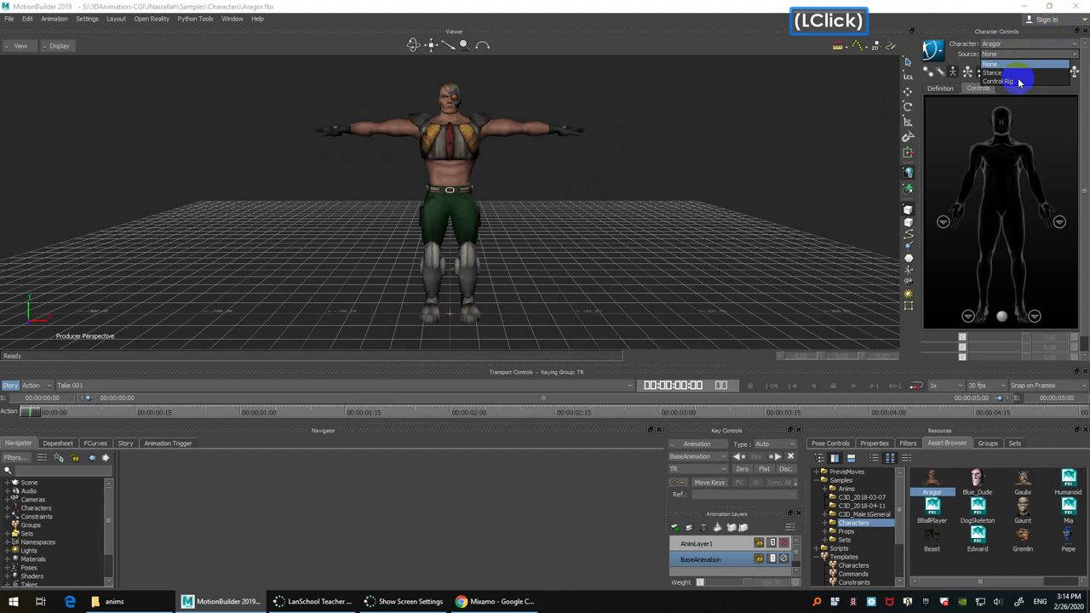
{"action": "left_click", "coordinate": [1016, 81]}
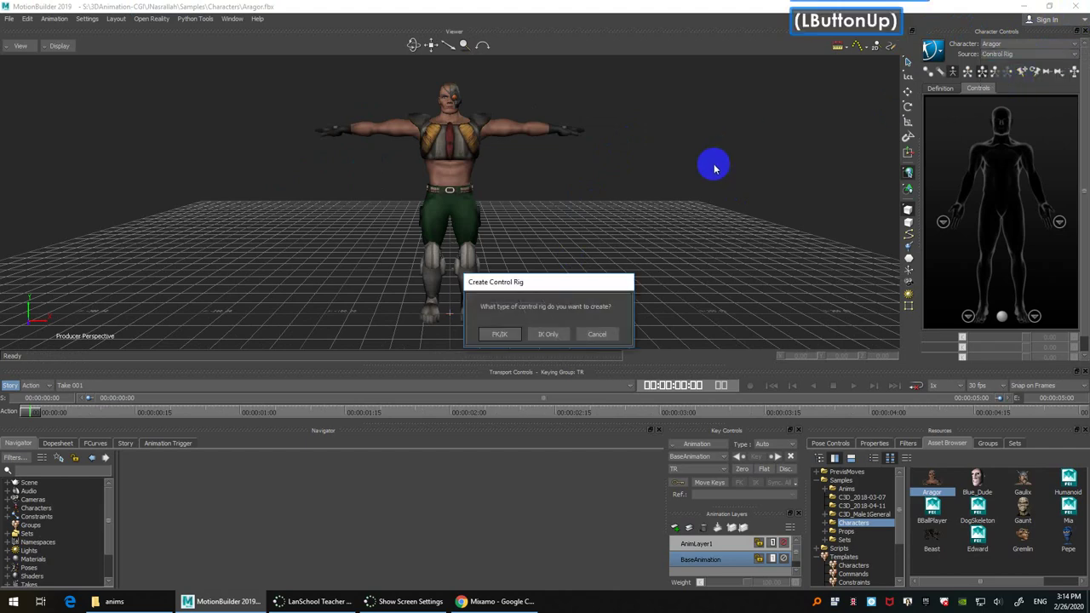
{"action": "left_click", "coordinate": [500, 334]}
{"action": "scroll", "coordinate": [528, 229], "scroll_direction": "down", "scroll_amount": 2}
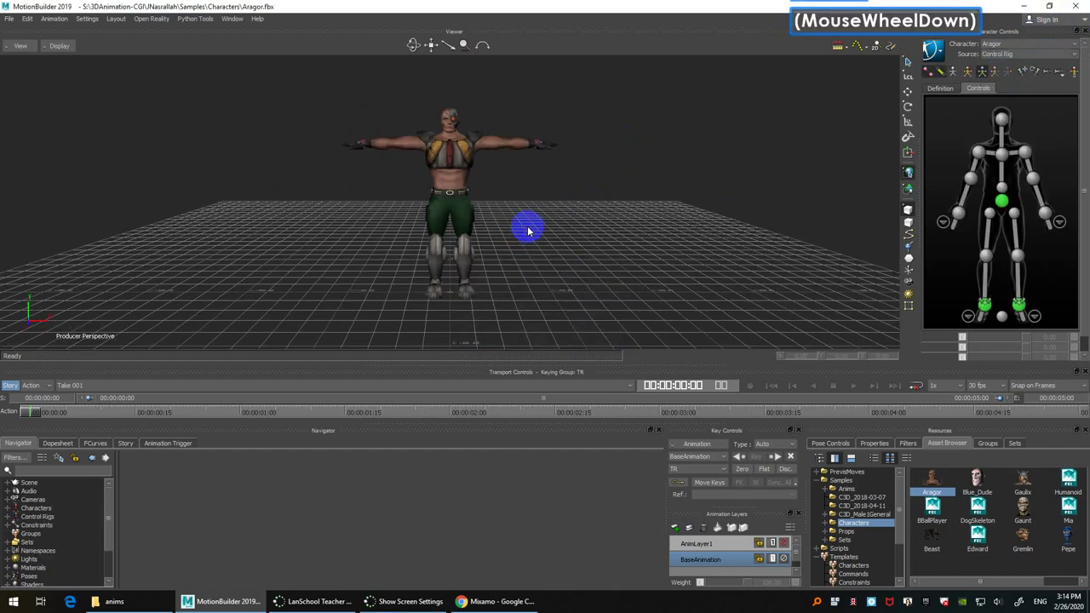
{"action": "scroll", "coordinate": [526, 228], "scroll_direction": "up", "scroll_amount": 2}
{"action": "key", "text": "ctrl+a"}
{"action": "mouse_move", "coordinate": [526, 227]}
{"action": "left_mouse_down", "text": "ctrl+shift"}
{"action": "mouse_move", "coordinate": [548, 218]}
{"action": "mouse_move", "coordinate": [530, 242]}
{"action": "left_mouse_up", "text": "ctrl+shift"}
Step: Insert a character animation track in the Story timeline and assign Aragor to it
{"action": "left_click", "coordinate": [127, 444]}
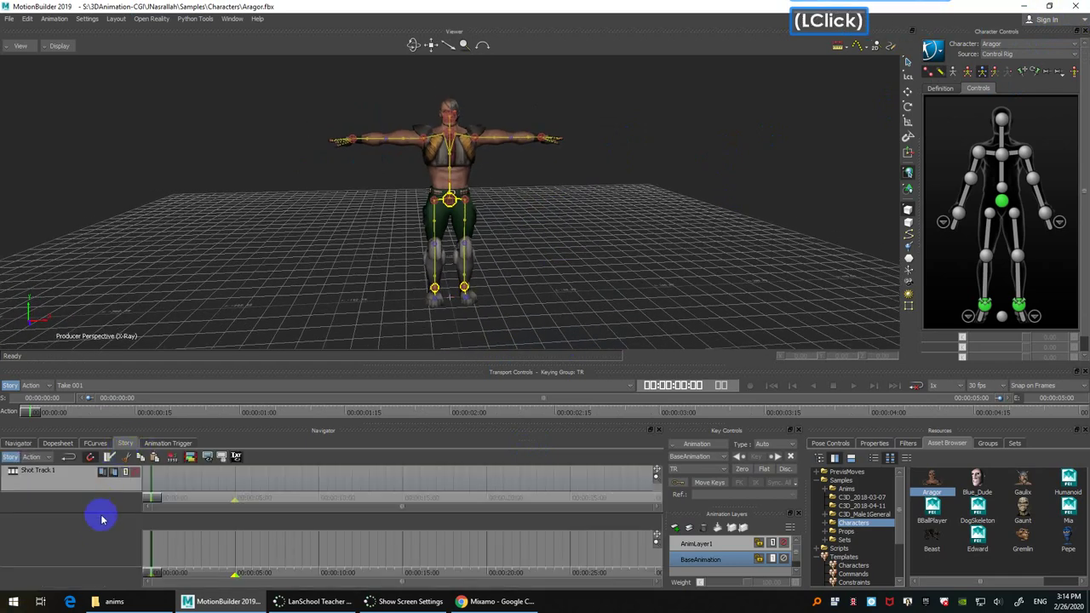
{"action": "left_click", "coordinate": [104, 513]}
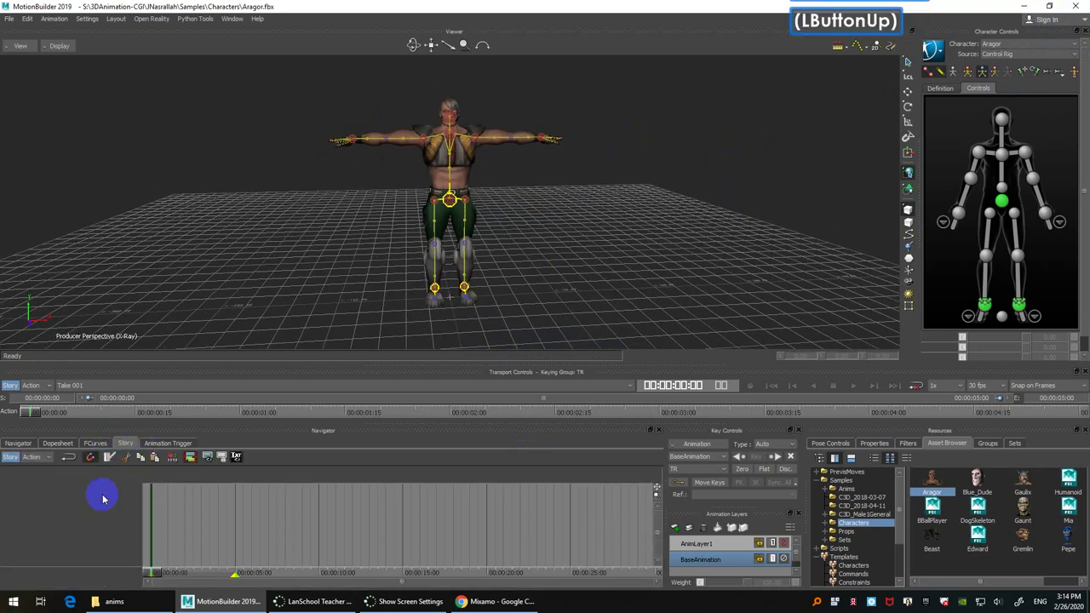
{"action": "right_click", "coordinate": [103, 499]}
{"action": "mouse_move", "coordinate": [230, 234]}
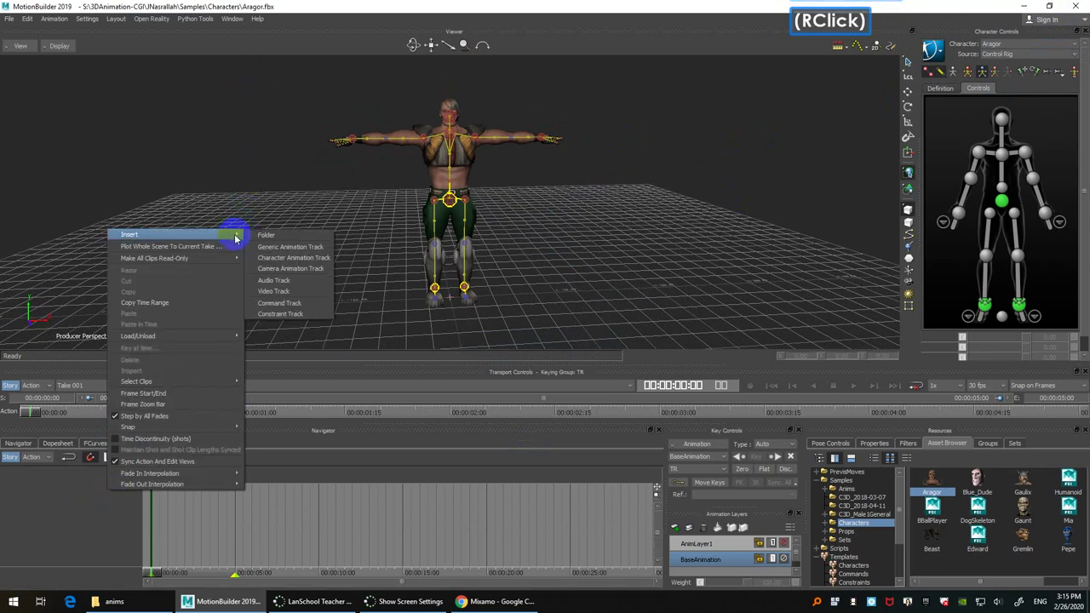
{"action": "left_click", "coordinate": [282, 260]}
{"action": "left_click", "coordinate": [92, 503]}
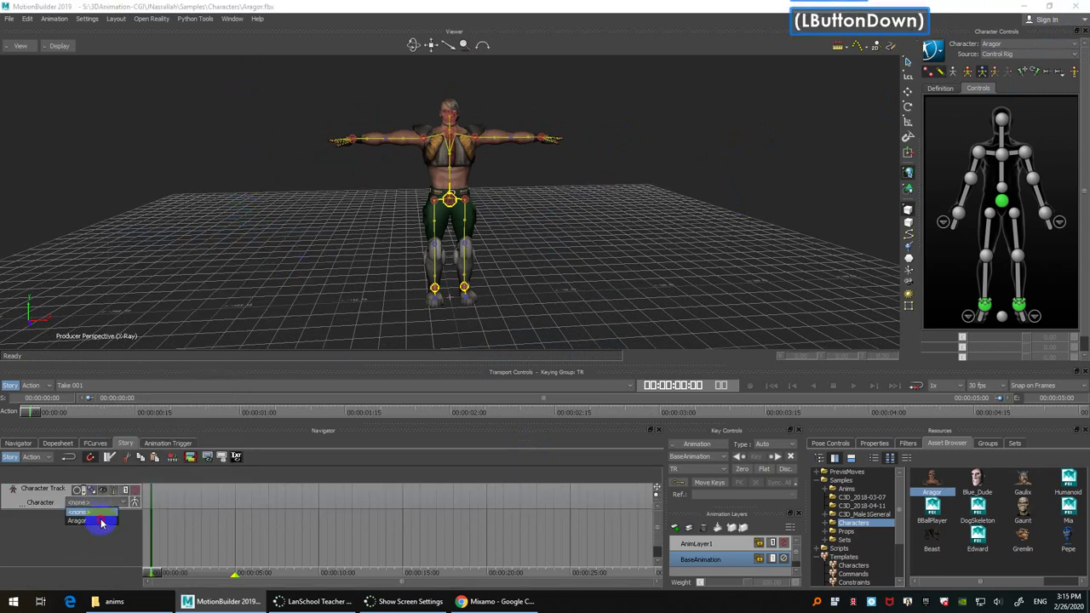
{"action": "left_click", "coordinate": [101, 521]}
Step: Add capeoria.fbx and Samba Dancing.fbx from the anims folder in File Explorer as consecutive clips on Aragor's character track
{"action": "left_click", "coordinate": [109, 601]}
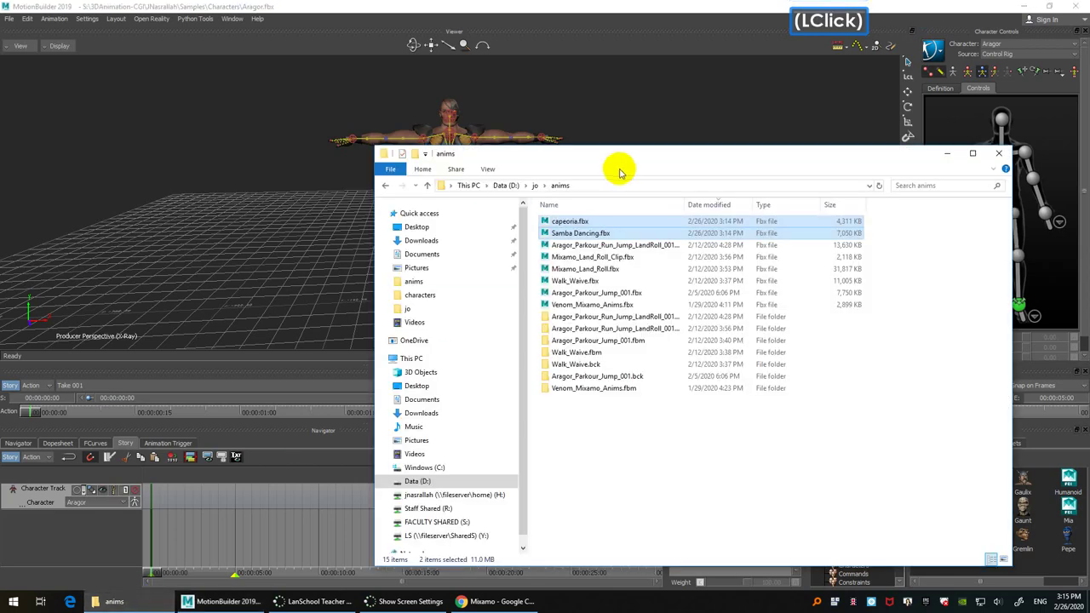
{"action": "left_click", "coordinate": [582, 222]}
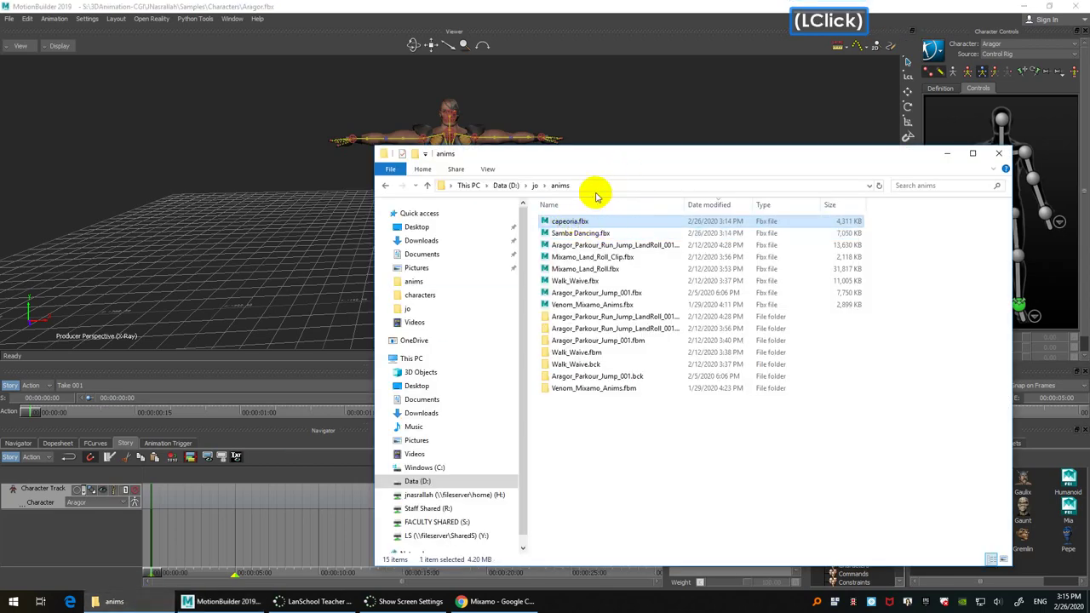
{"action": "left_click_drag", "start_coordinate": [569, 220], "coordinate": [177, 504]}
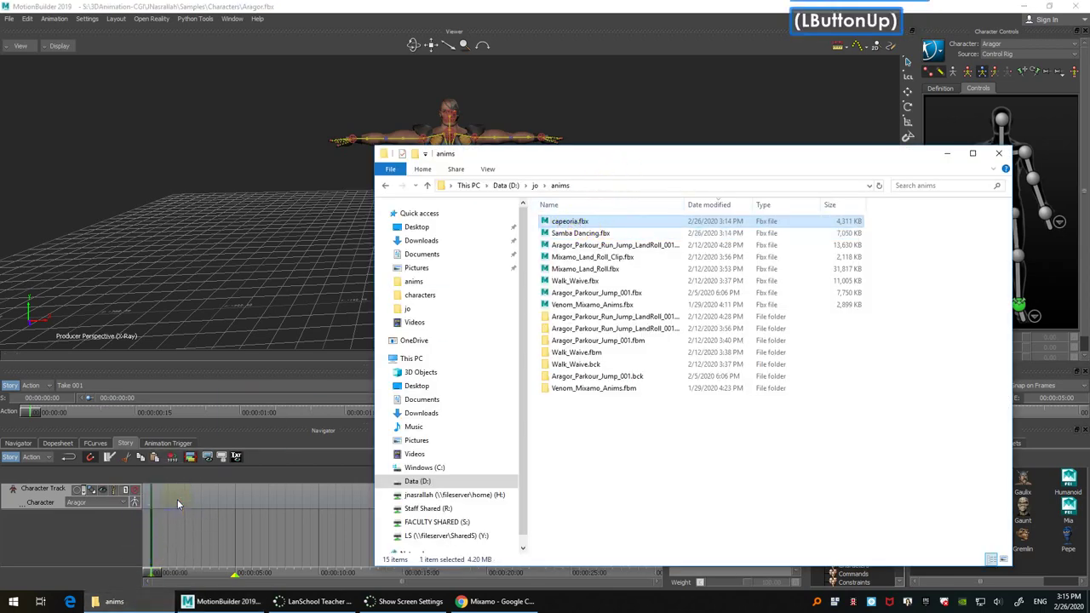
{"action": "left_click_drag", "start_coordinate": [569, 233], "coordinate": [288, 500]}
{"action": "left_click", "coordinate": [222, 532]}
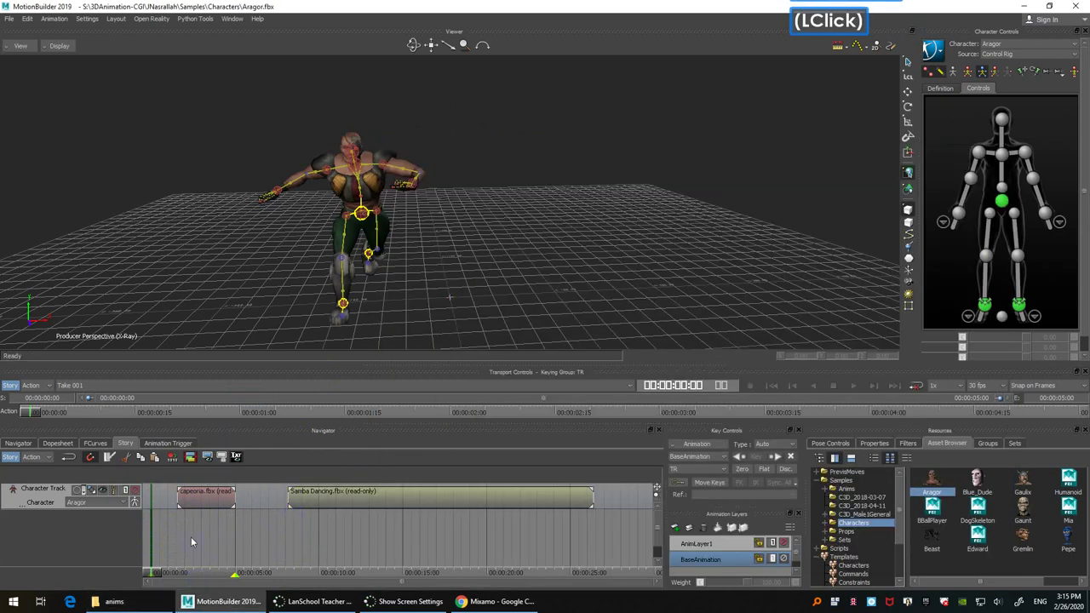
{"action": "left_click", "coordinate": [191, 542], "text": "ctrl+shift"}
Step: Scrub through the capeoria and Samba Dancing clips in MotionBuilder and inspect Aragor's rigged pose around the hips
{"action": "left_click_drag", "start_coordinate": [194, 572], "coordinate": [416, 542]}
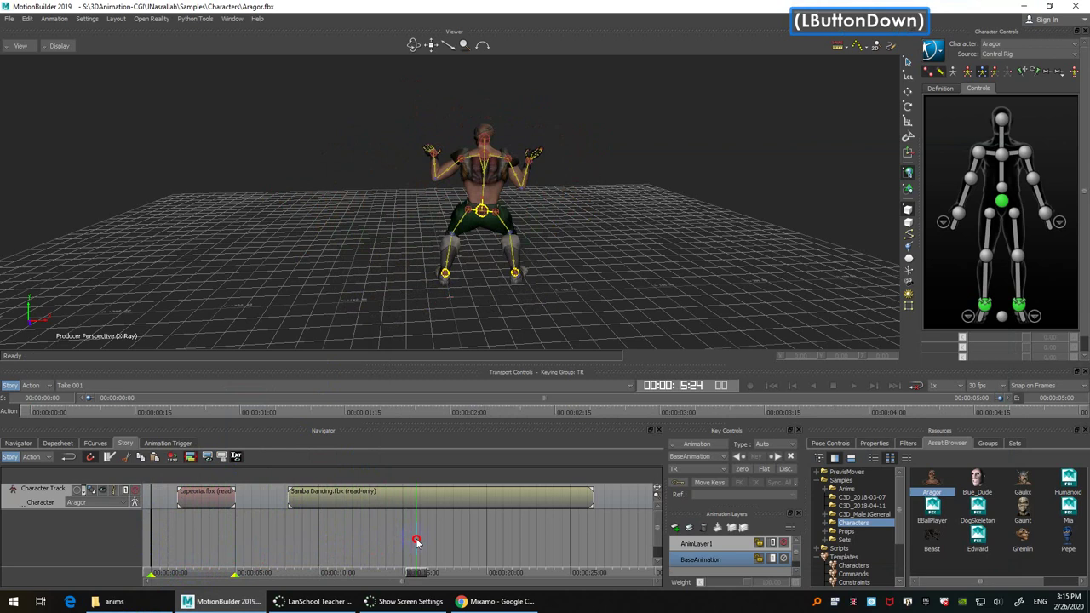
{"action": "left_click_drag", "start_coordinate": [417, 542], "coordinate": [417, 544]}
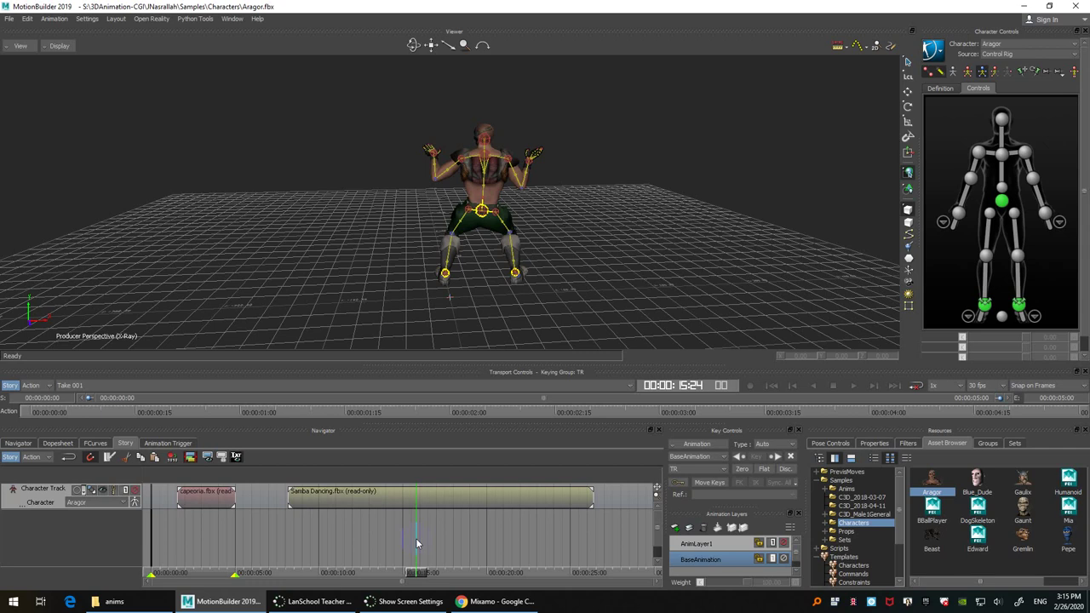
{"action": "left_click", "coordinate": [485, 215]}
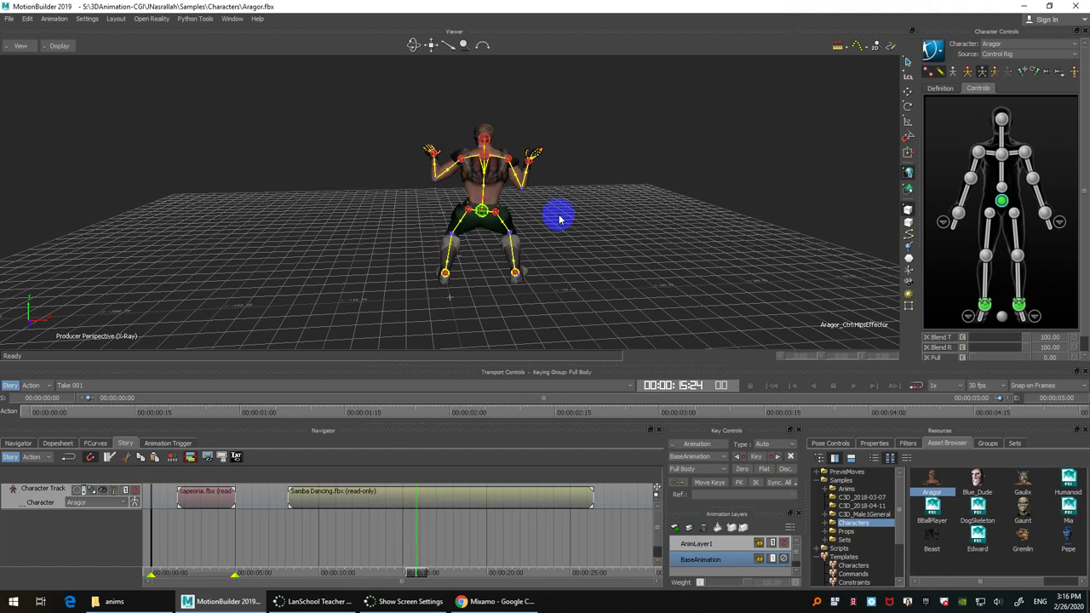
{"action": "left_click_drag", "start_coordinate": [623, 205], "coordinate": [598, 195], "text": "ctrl+shift"}
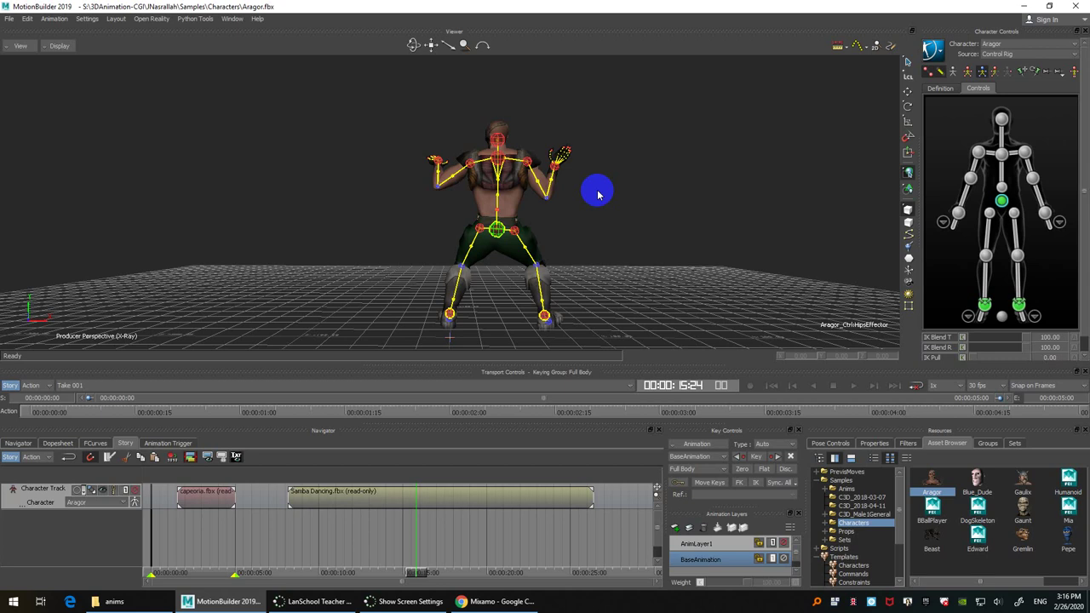
{"action": "left_click", "coordinate": [604, 158]}
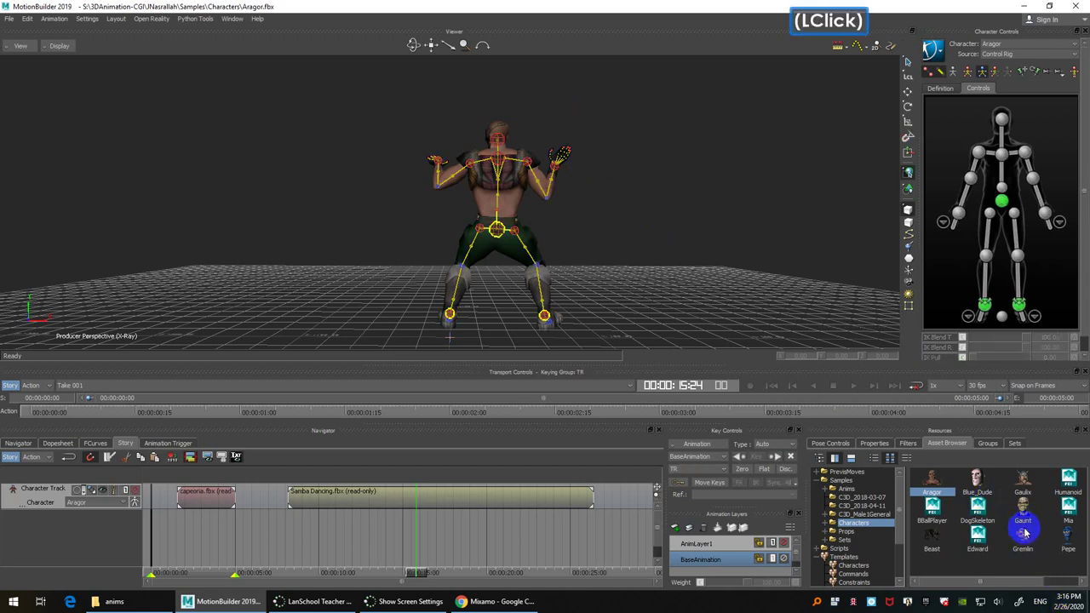
Step: Load the Gremlin sample character from the Asset Browser as a new scene with FBX Open, including all takes
{"action": "left_click_drag", "start_coordinate": [1026, 532], "coordinate": [606, 110]}
{"action": "mouse_move", "coordinate": [609, 110]}
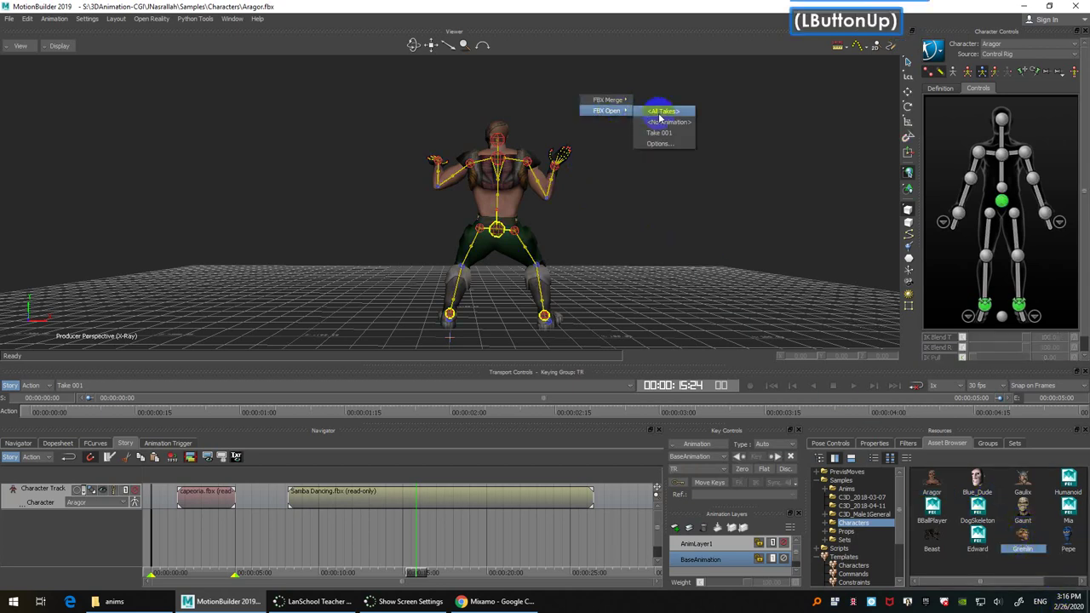
{"action": "left_click", "coordinate": [658, 118]}
{"action": "left_click", "coordinate": [554, 334]}
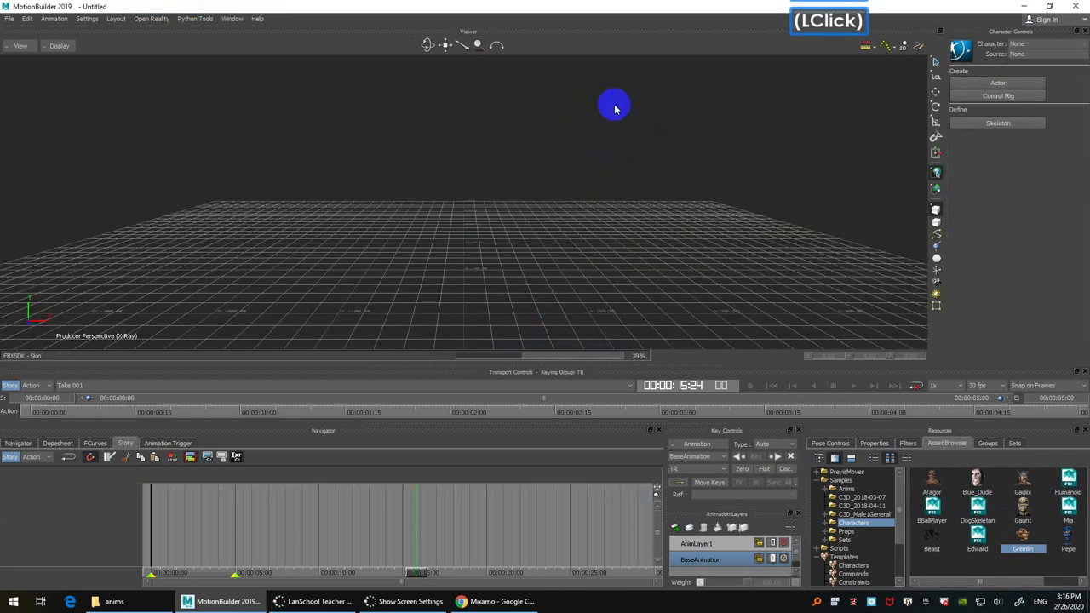
Step: Create an FK/IK control rig for Gremlin
{"action": "left_click", "coordinate": [1009, 53]}
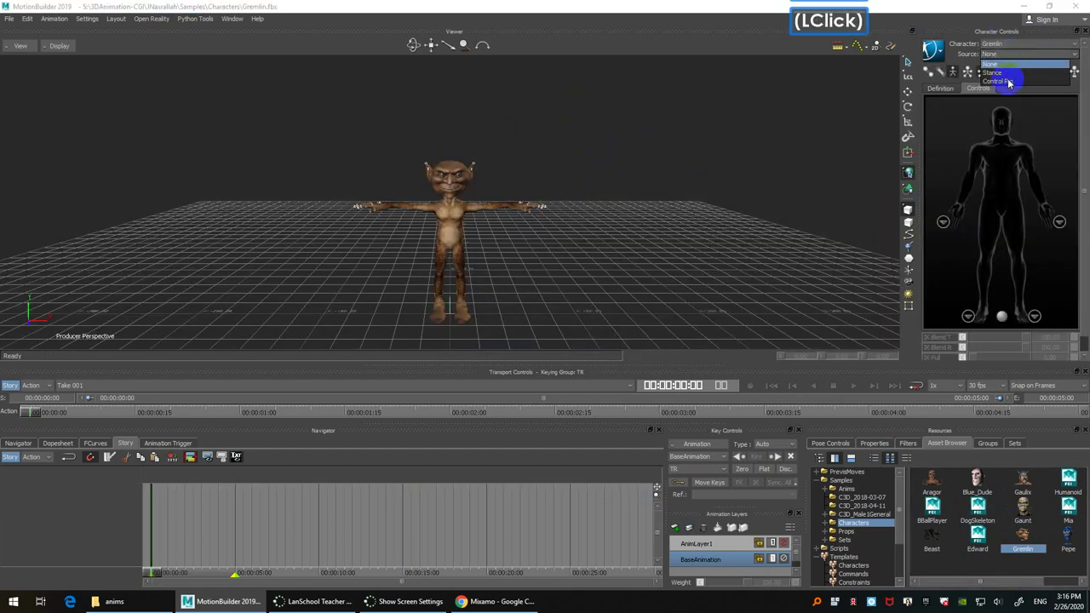
{"action": "left_click", "coordinate": [1009, 82]}
{"action": "left_click", "coordinate": [505, 335]}
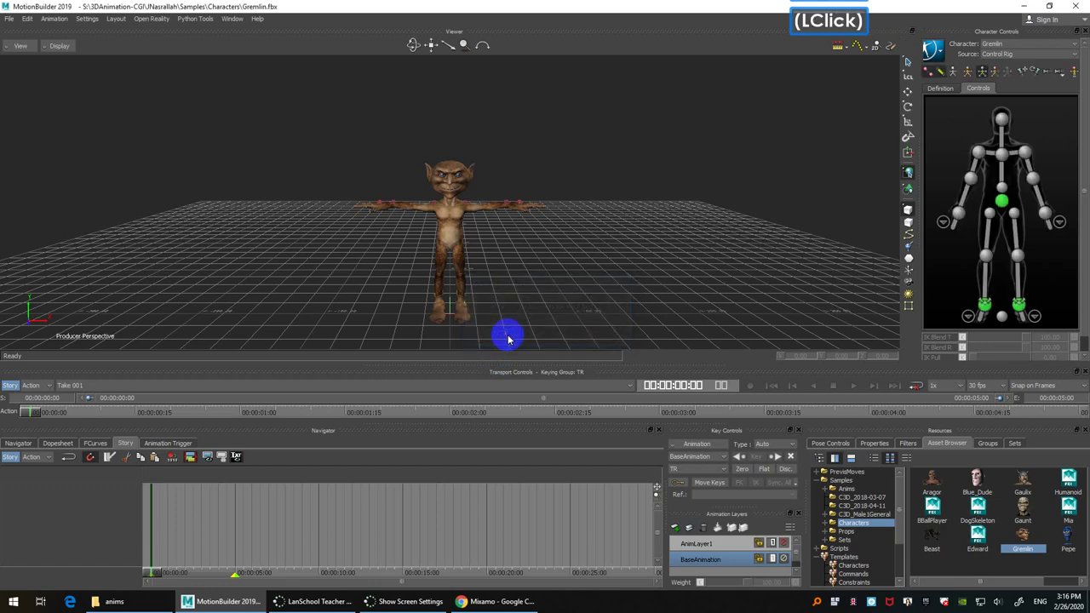
{"action": "left_click_drag", "start_coordinate": [507, 339], "coordinate": [591, 287], "text": "ctrl+shift"}
{"action": "key", "text": "ctrl+e"}
{"action": "double_click", "coordinate": [591, 287], "text": "ctrl"}
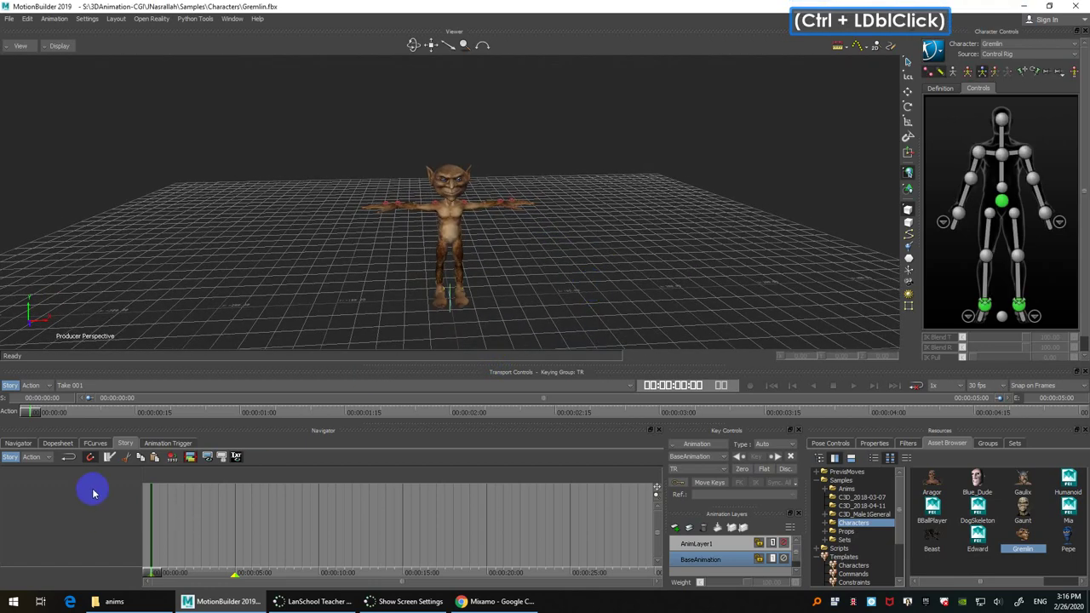
Step: Insert a character animation track in the Story timeline and assign Gremlin to it
{"action": "right_click", "coordinate": [94, 494]}
{"action": "mouse_move", "coordinate": [223, 233]}
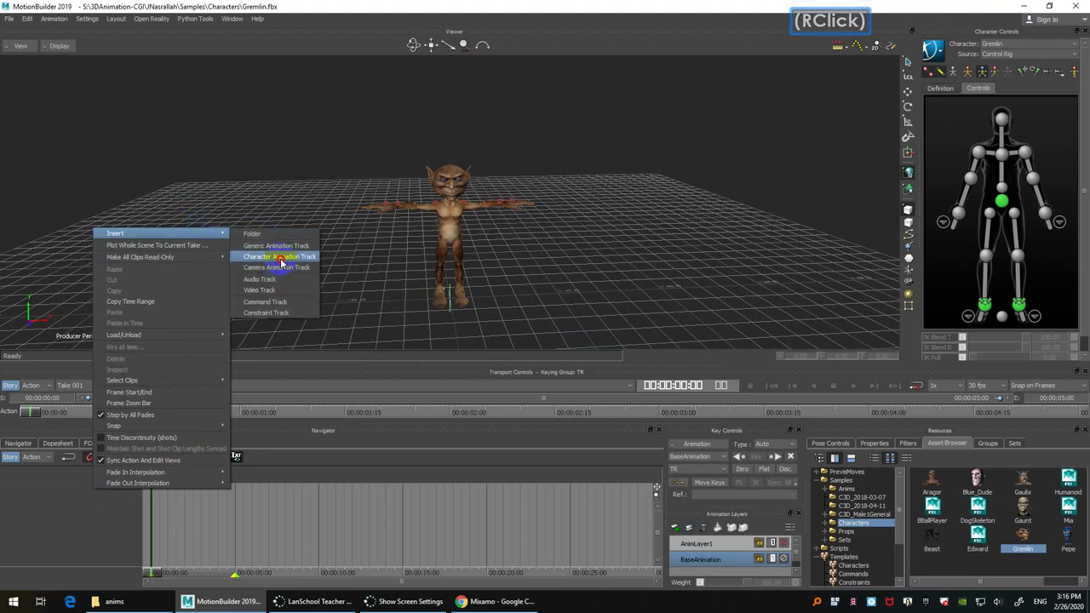
{"action": "left_click", "coordinate": [281, 258]}
{"action": "left_click", "coordinate": [102, 500]}
{"action": "left_click", "coordinate": [102, 519]}
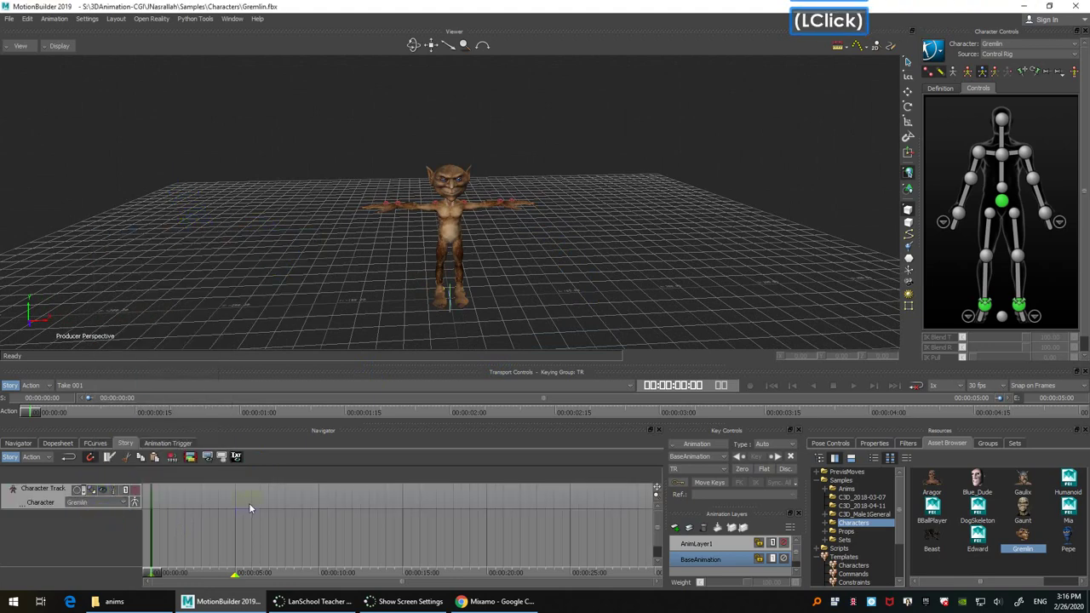
Step: Add Samba Dancing.fbx from the anims folder in File Explorer to Gremlin's track and scrub through the clip in MotionBuilder
{"action": "left_click", "coordinate": [115, 602]}
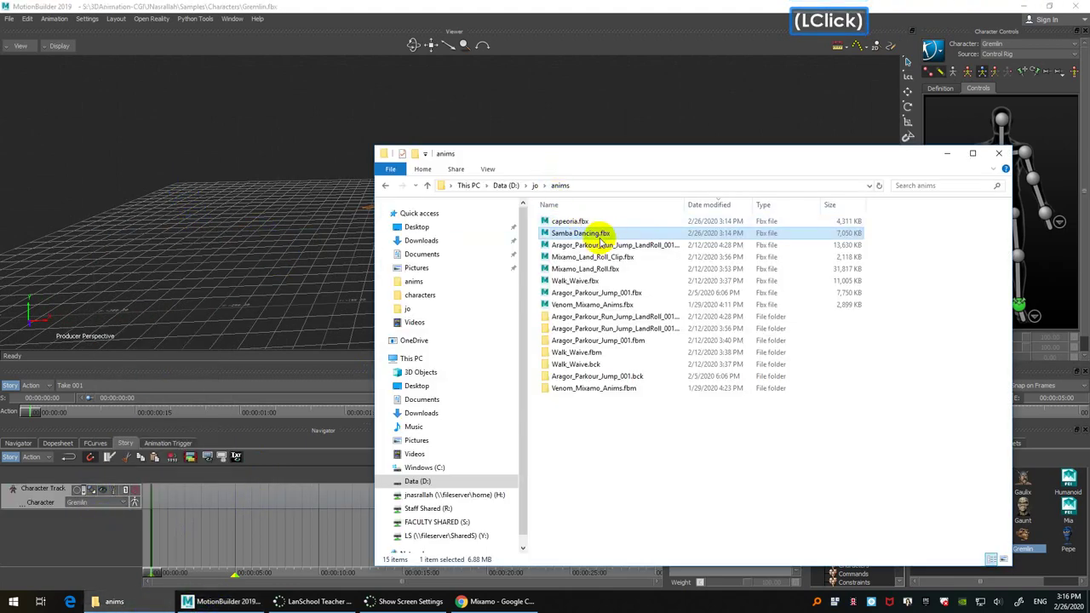
{"action": "left_click_drag", "start_coordinate": [600, 241], "coordinate": [214, 497]}
{"action": "left_click", "coordinate": [273, 535]}
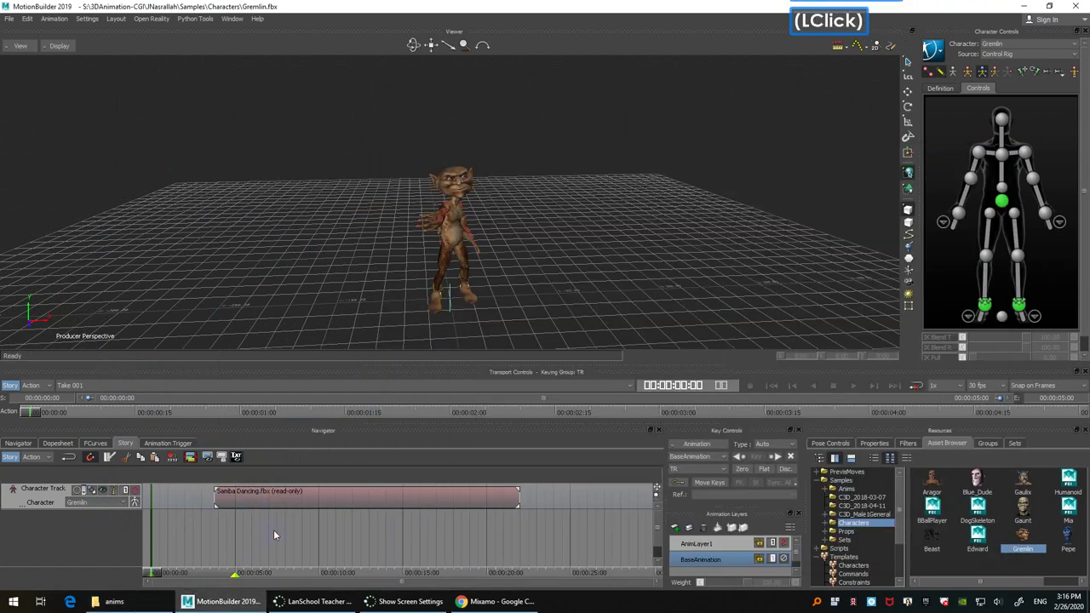
{"action": "left_click_drag", "start_coordinate": [235, 573], "coordinate": [288, 567], "text": "ctrl+shift"}
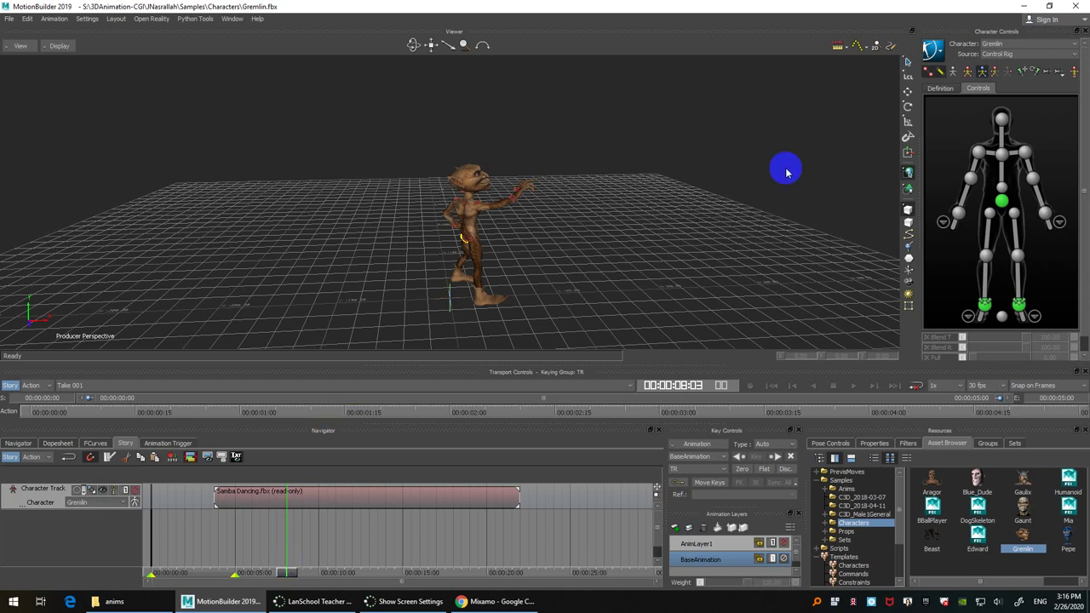
Step: Start a new empty scene, look over the take files in File Explorer's anims folder, and return to MotionBuilder
{"action": "key", "text": "ctrl+n"}
{"action": "left_click", "coordinate": [552, 334]}
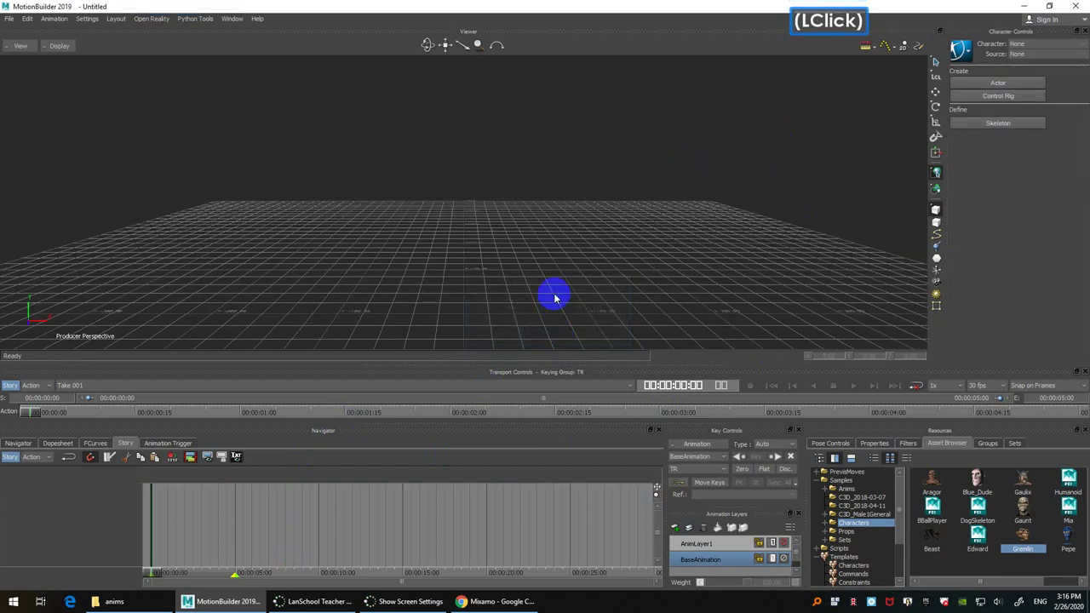
{"action": "left_click", "coordinate": [115, 601]}
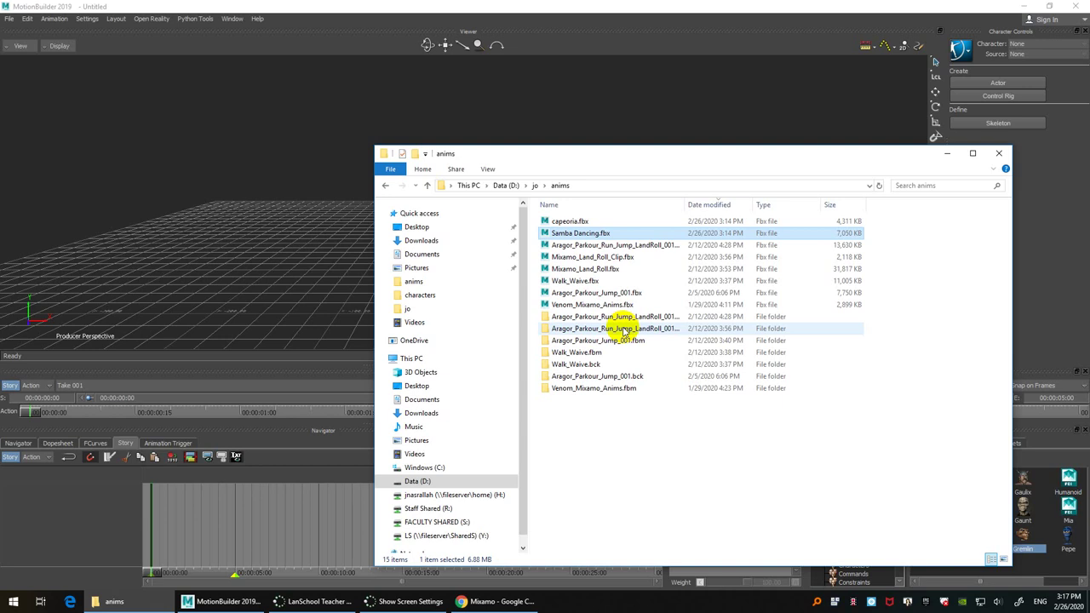
{"action": "left_click", "coordinate": [809, 463]}
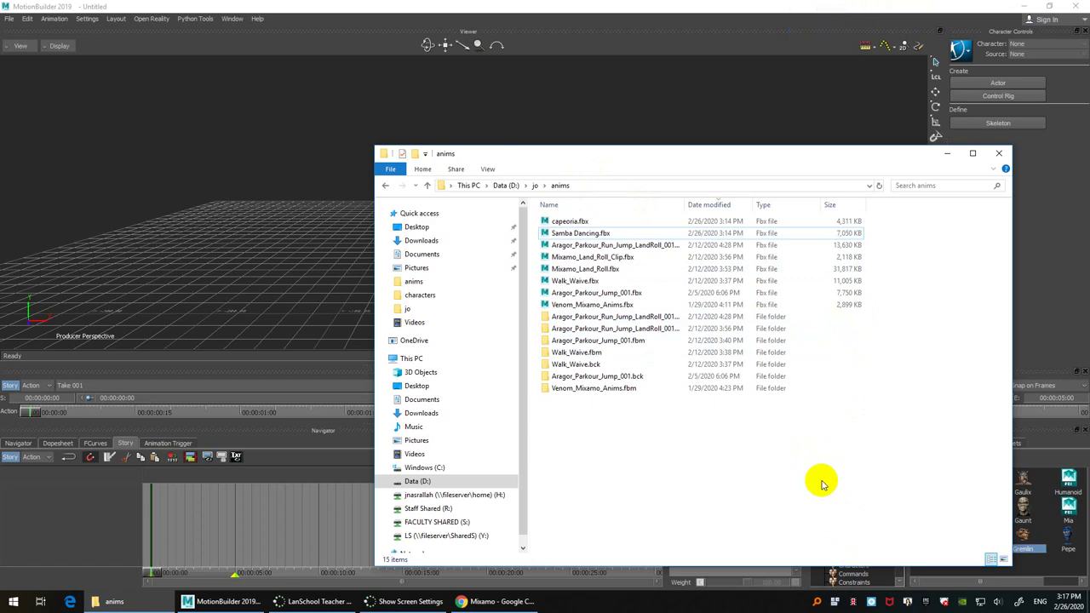
{"action": "left_click", "coordinate": [189, 180]}
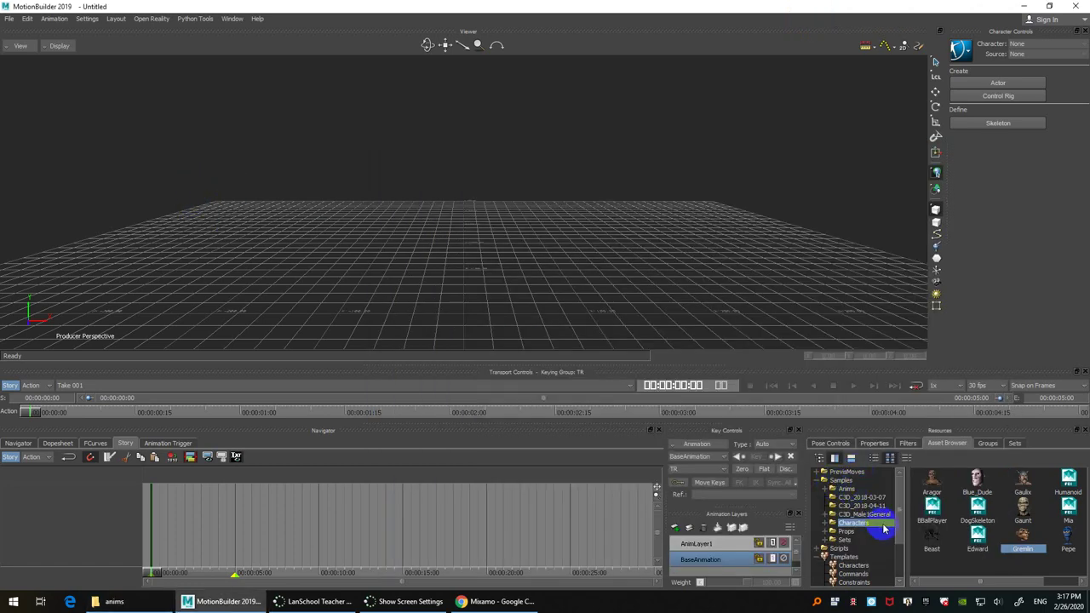
Step: Browse the Samples folder tree in the Asset Browser and examine the contents of its Anims folder
{"action": "left_click_drag", "start_coordinate": [901, 513], "coordinate": [902, 514]}
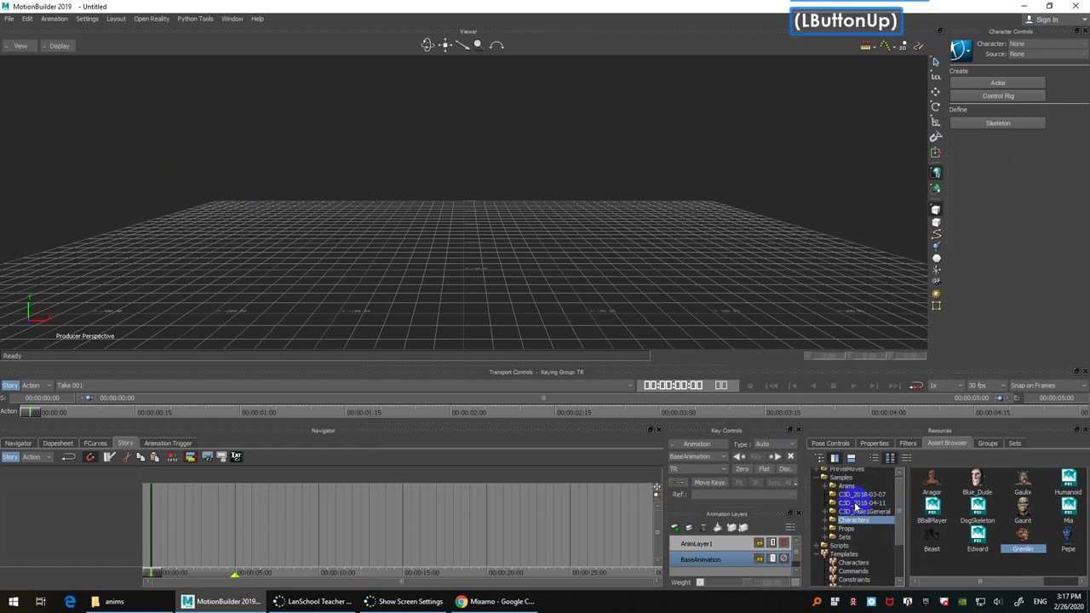
{"action": "left_click", "coordinate": [824, 478]}
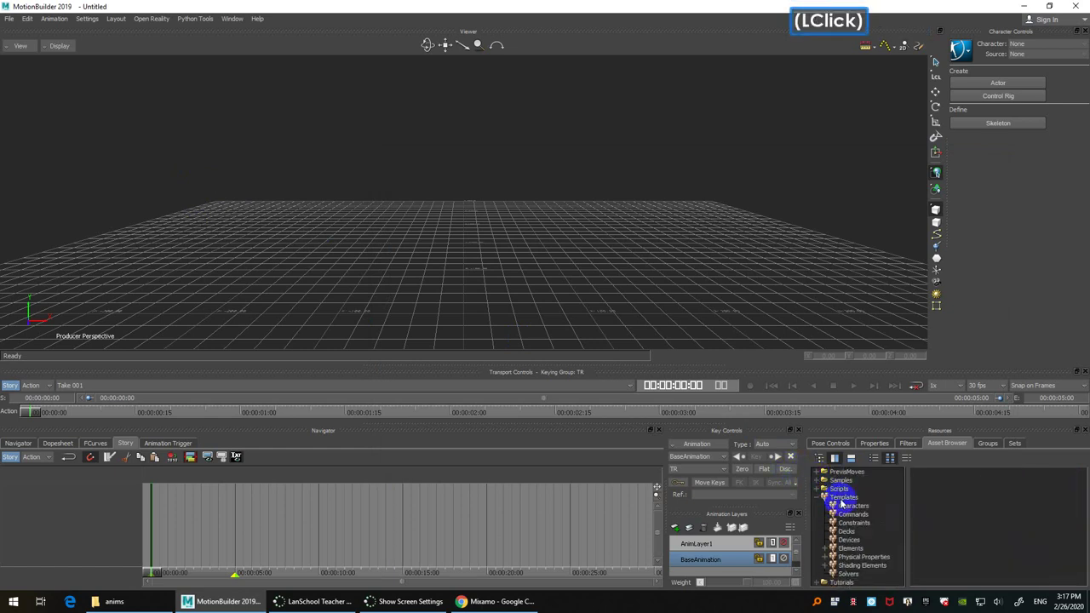
{"action": "scroll", "coordinate": [842, 499], "scroll_direction": "up", "scroll_amount": 1}
{"action": "left_click", "coordinate": [842, 481]}
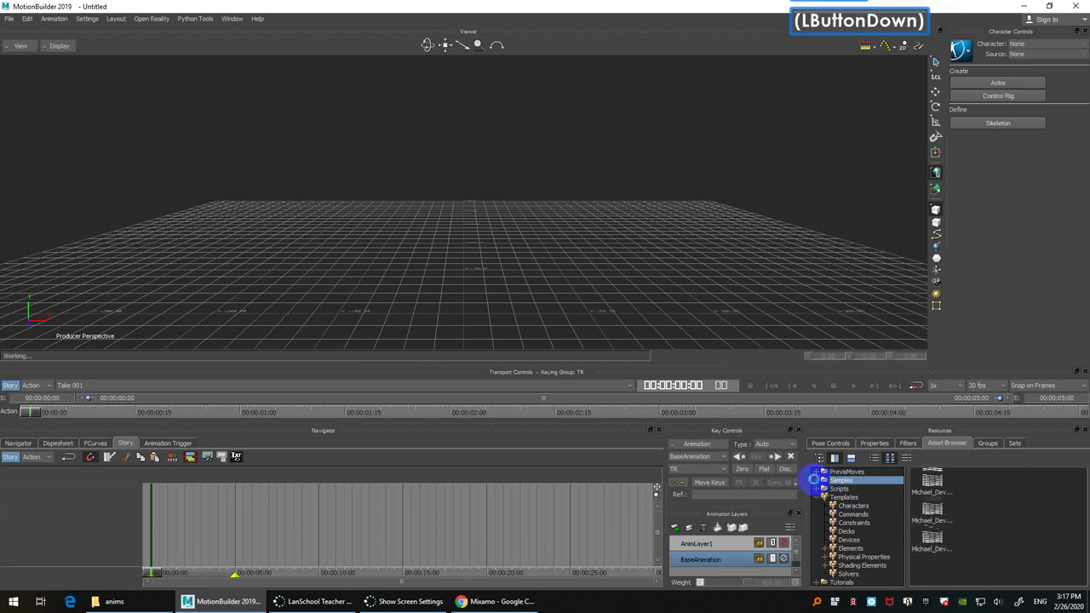
{"action": "left_click", "coordinate": [823, 480]}
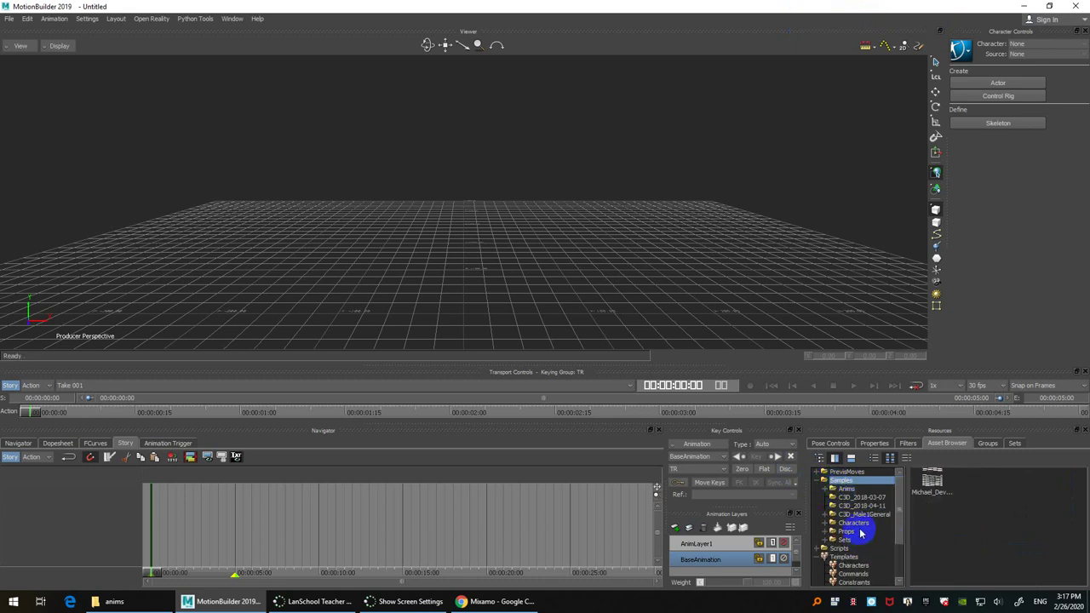
{"action": "left_click", "coordinate": [846, 489]}
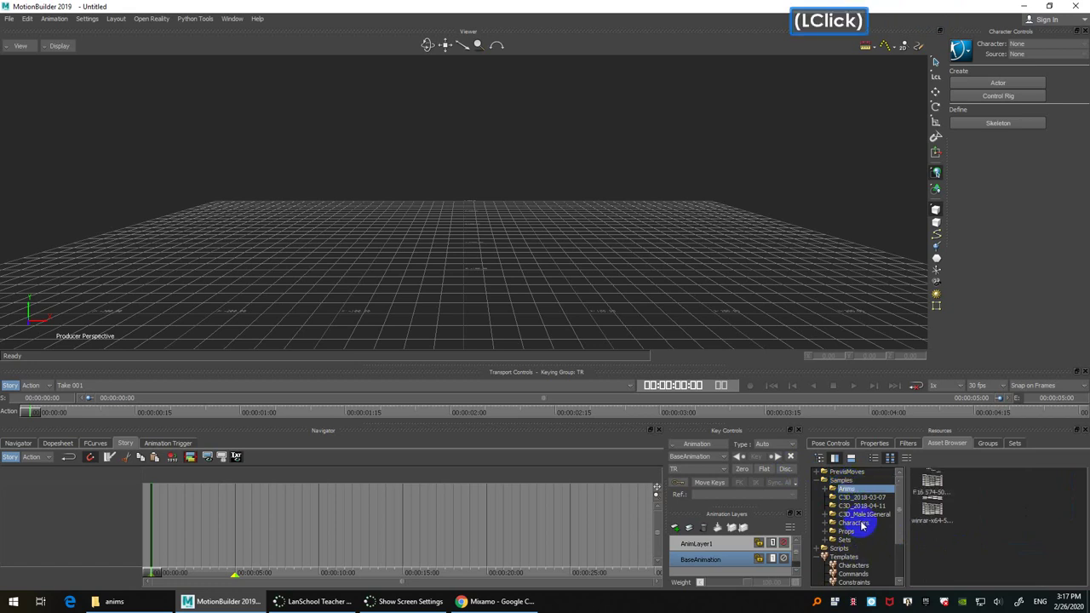
Step: Collapse the Samples folder in the Asset Browser, switch to File Explorer, and open the instructor's folder in 3DAnimation-CGI on FACULTY SHARED (S:)
{"action": "scroll", "coordinate": [850, 502], "scroll_direction": "up", "scroll_amount": 2}
{"action": "left_click", "coordinate": [819, 480]}
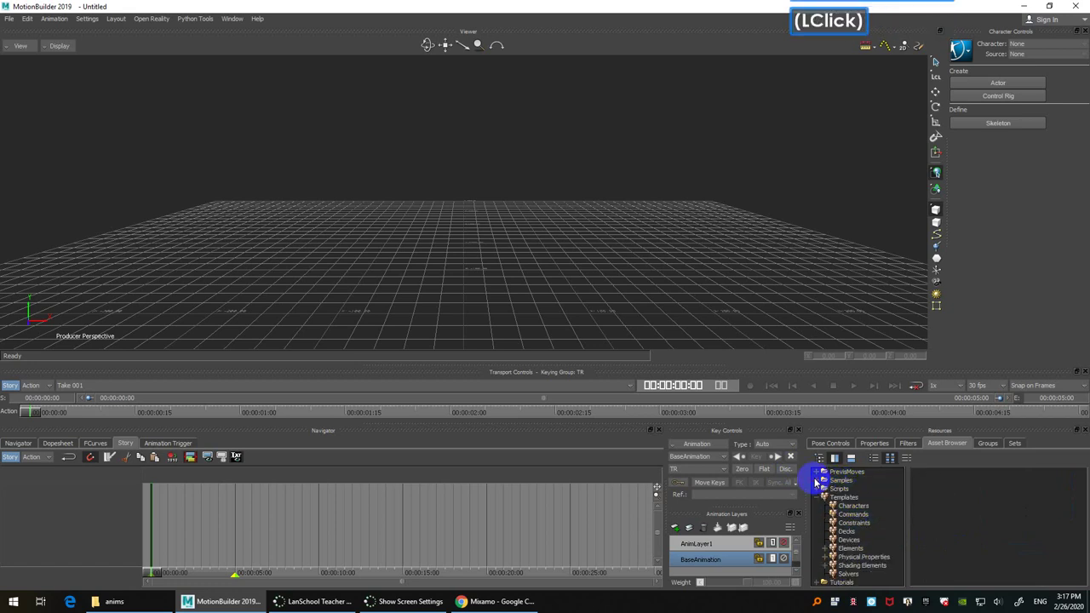
{"action": "left_click", "coordinate": [149, 600]}
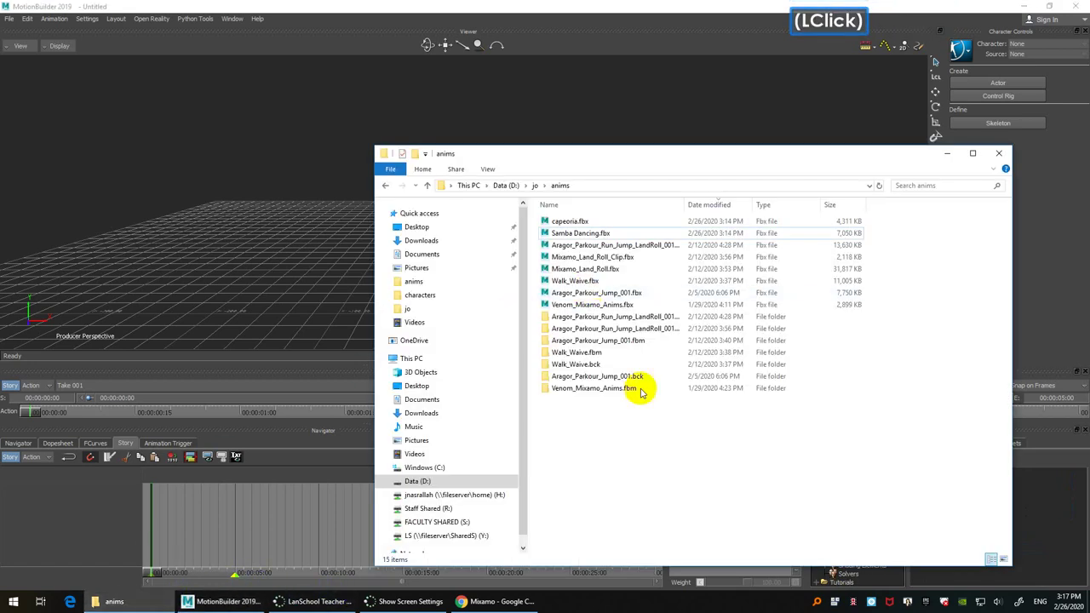
{"action": "scroll", "coordinate": [480, 460], "scroll_direction": "down", "scroll_amount": 1}
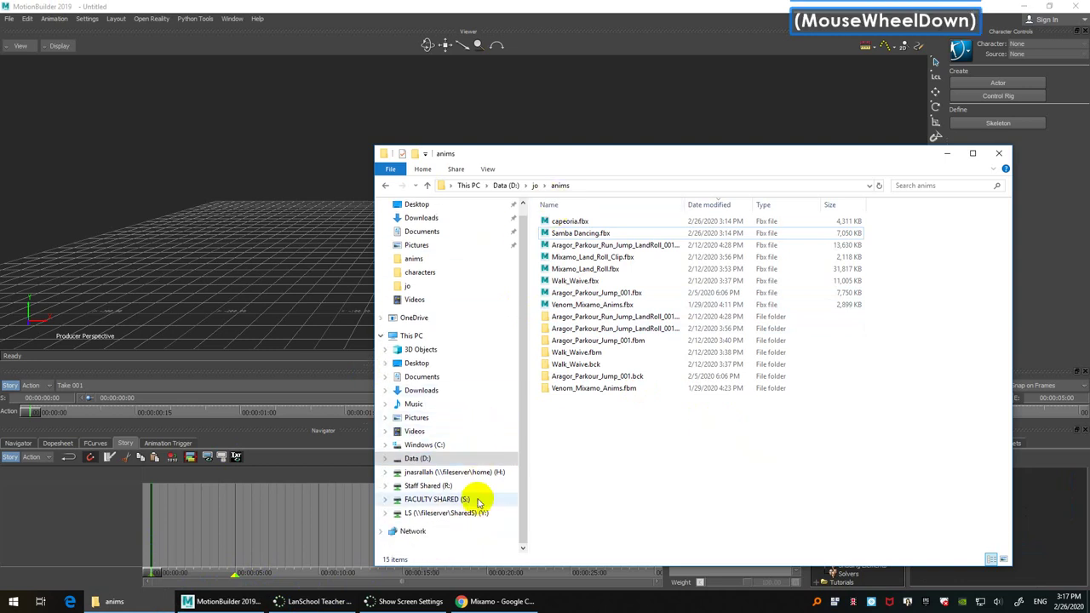
{"action": "left_click", "coordinate": [470, 501]}
{"action": "double_click", "coordinate": [615, 234]}
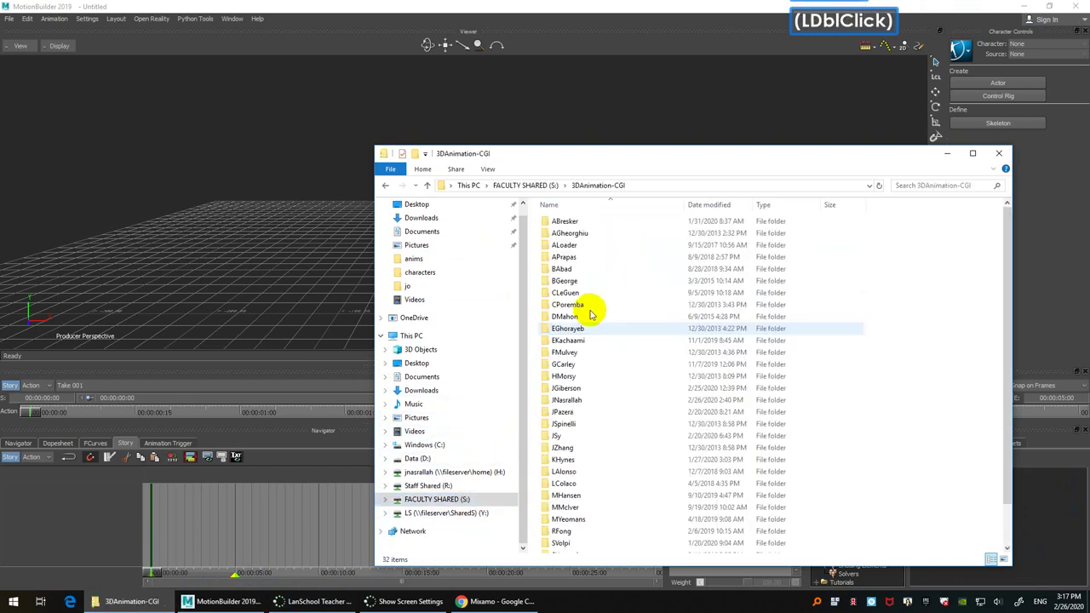
{"action": "double_click", "coordinate": [596, 401]}
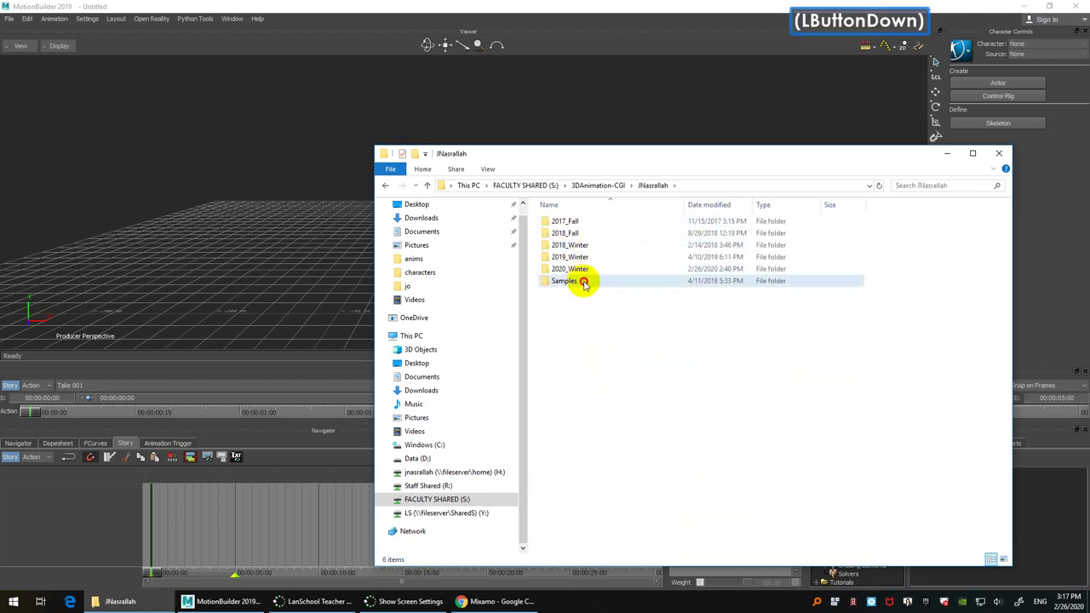
{"action": "double_click", "coordinate": [564, 281]}
{"action": "left_click", "coordinate": [650, 375]}
{"action": "key", "text": "BackSpace"}
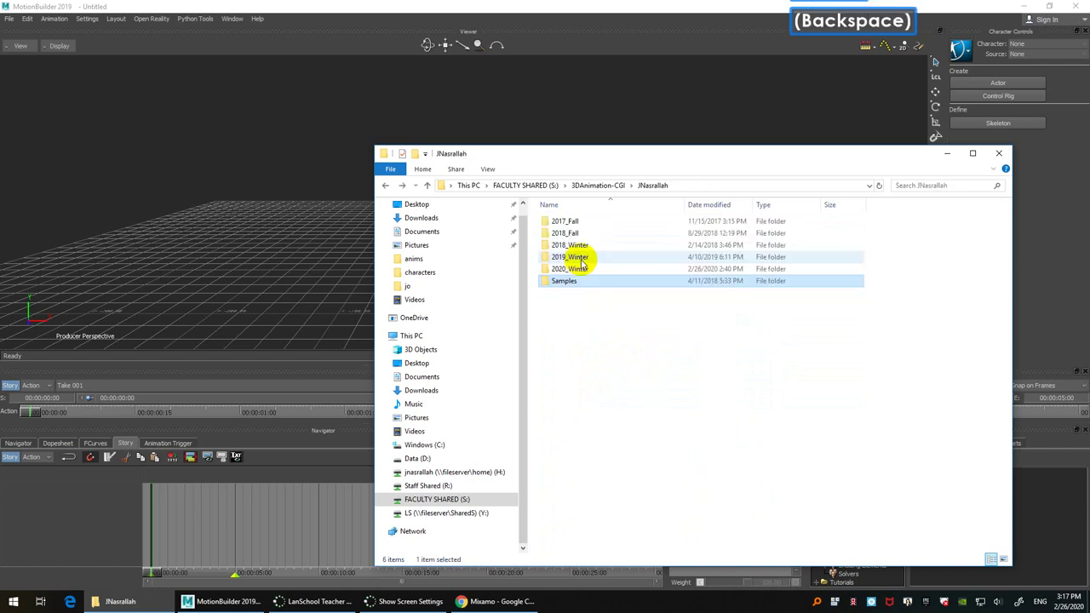
Step: Open the Optitrack folder inside 2020_Winter and copy its full folder path
{"action": "left_click", "coordinate": [582, 270]}
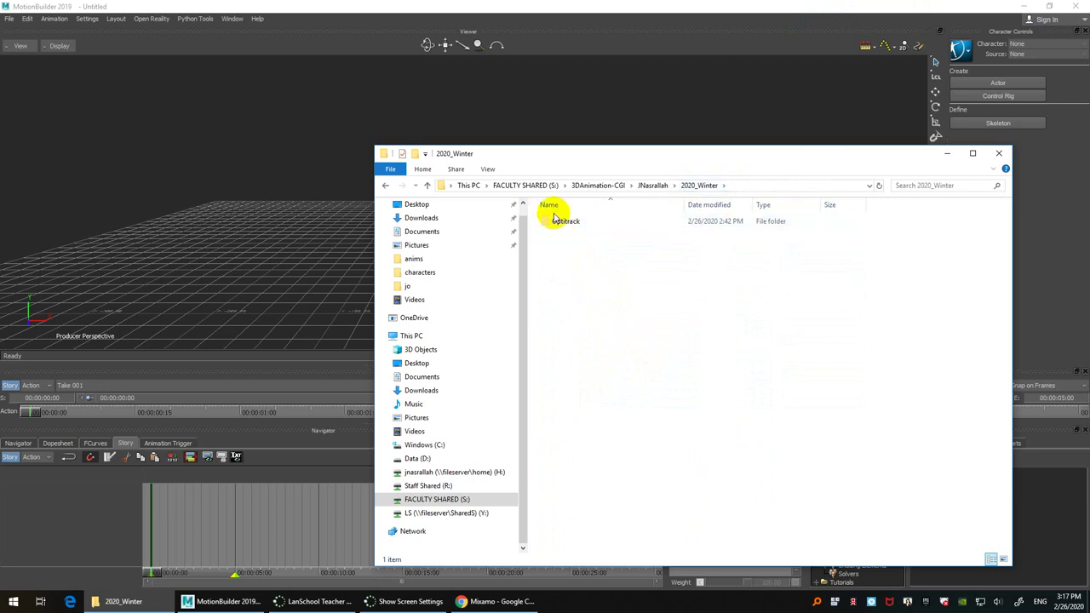
{"action": "left_click", "coordinate": [575, 224]}
{"action": "left_click", "coordinate": [576, 224]}
{"action": "left_click", "coordinate": [808, 185]}
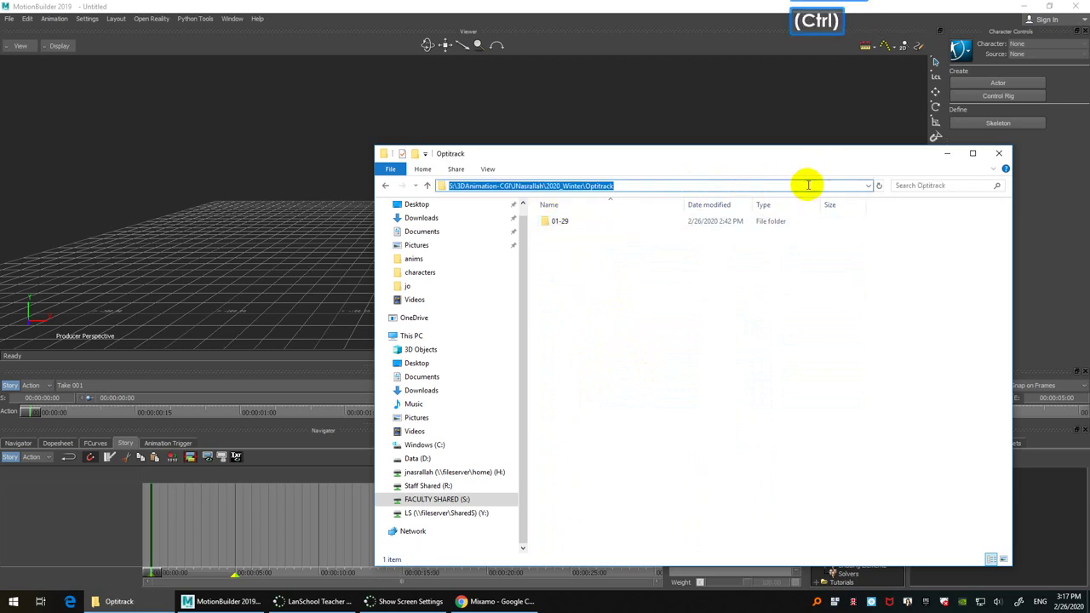
{"action": "key", "text": "ctrl+c"}
Step: Return to MotionBuilder and add the copied Optitrack folder path as a favorite path in the Asset Browser
{"action": "left_click", "coordinate": [722, 86]}
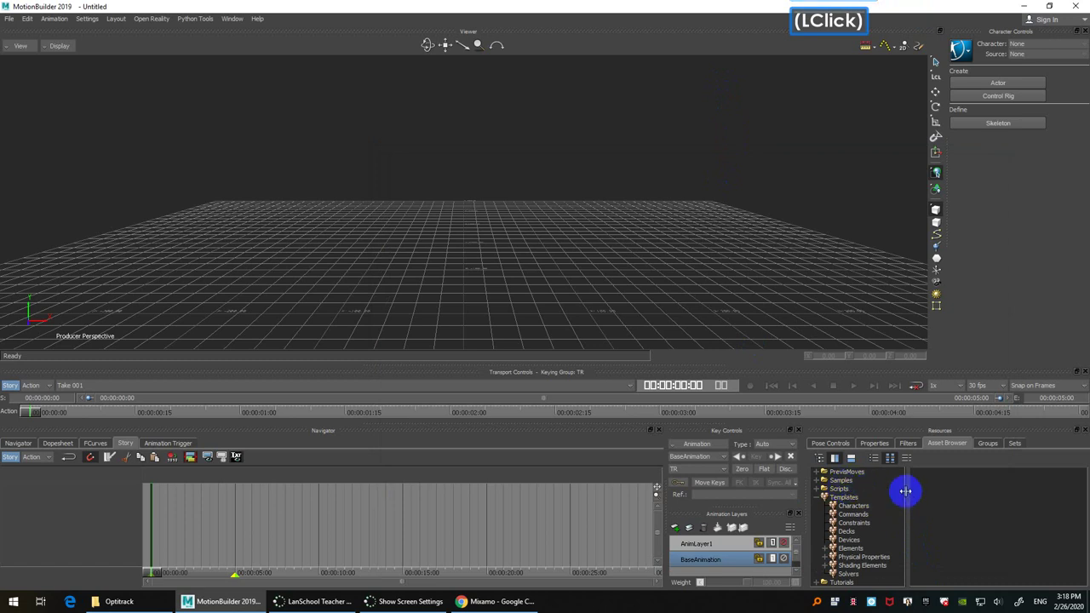
{"action": "left_click", "coordinate": [843, 497]}
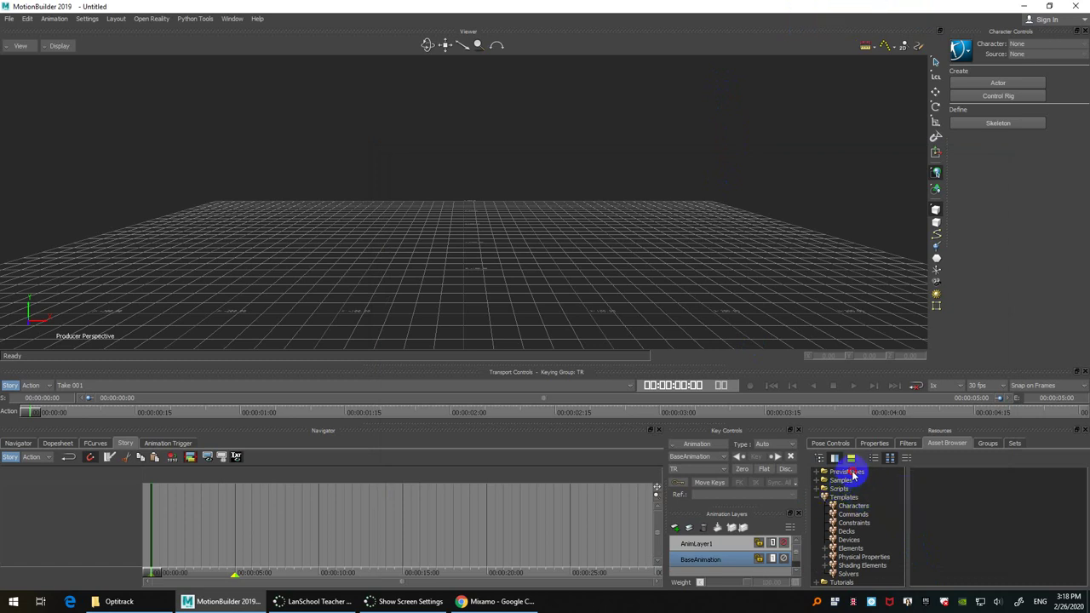
{"action": "right_click", "coordinate": [852, 473]}
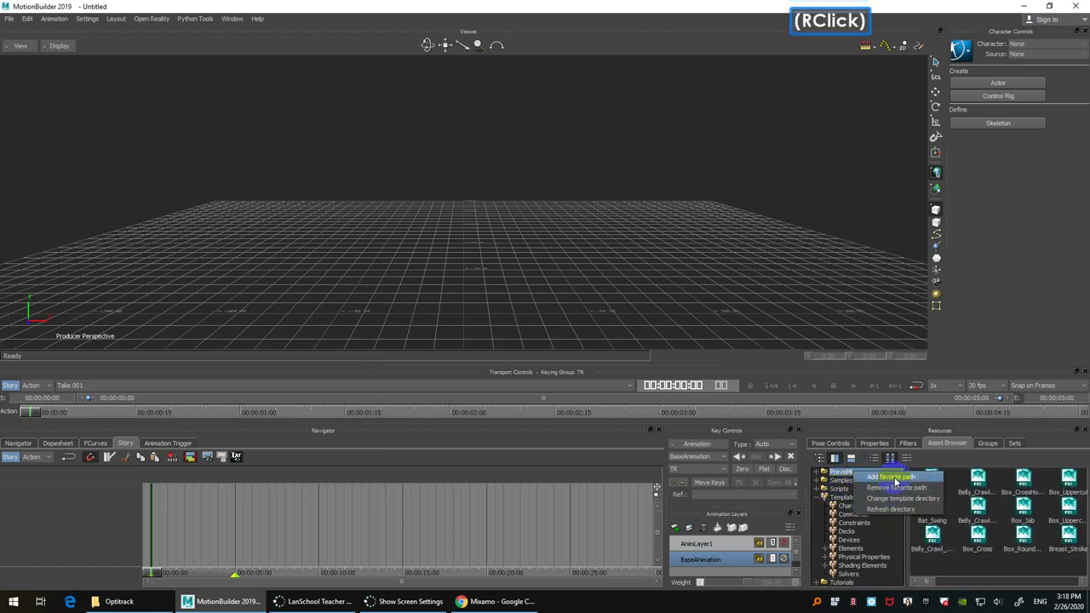
{"action": "left_click", "coordinate": [893, 478]}
{"action": "key", "text": "ctrl+v"}
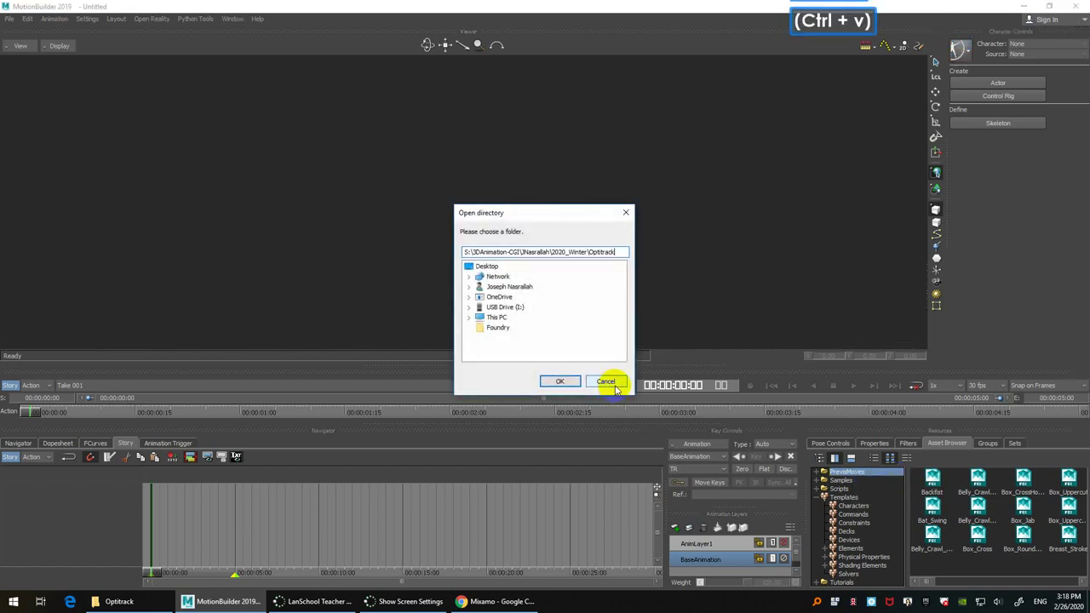
{"action": "key", "text": "Return"}
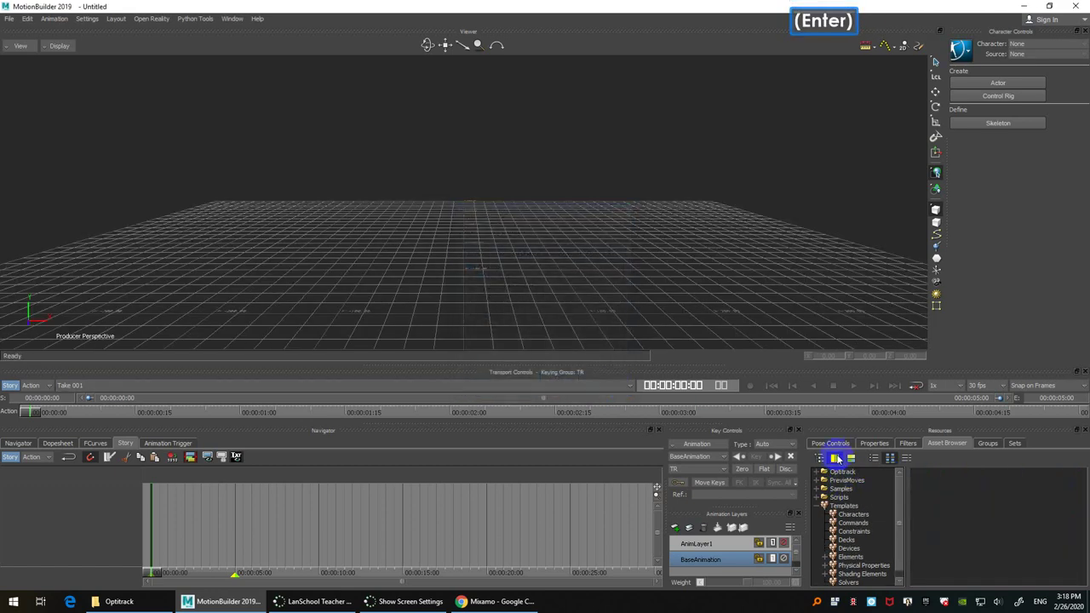
Step: Expand Optitrack and its 01-29 folder in the Asset Browser, open the c3d folder, and show its files as a list
{"action": "left_click", "coordinate": [824, 473]}
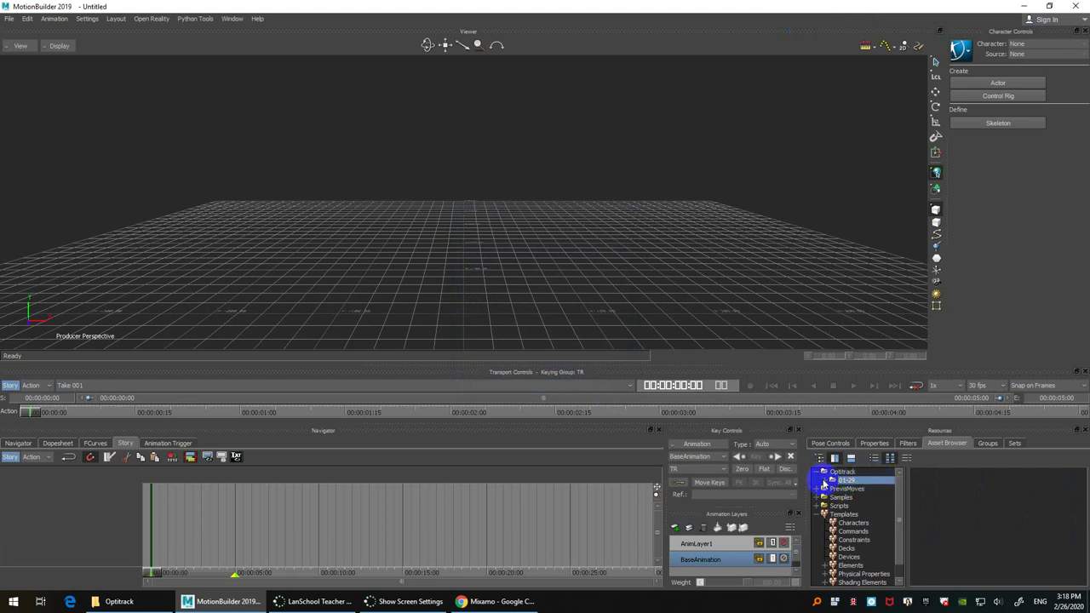
{"action": "left_click", "coordinate": [826, 482]}
{"action": "left_click", "coordinate": [857, 489]}
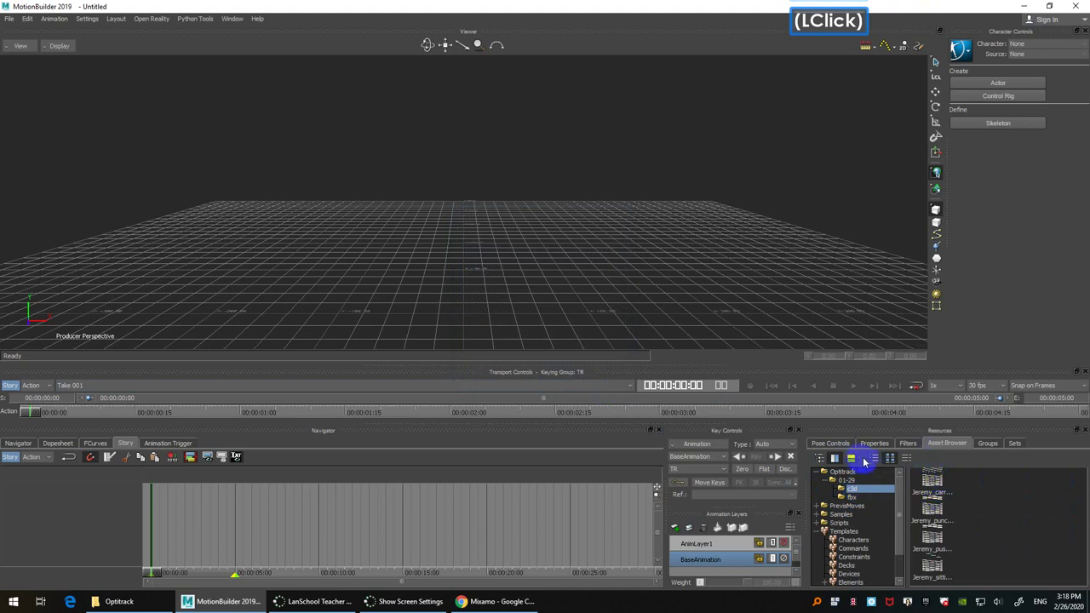
{"action": "left_click", "coordinate": [873, 458]}
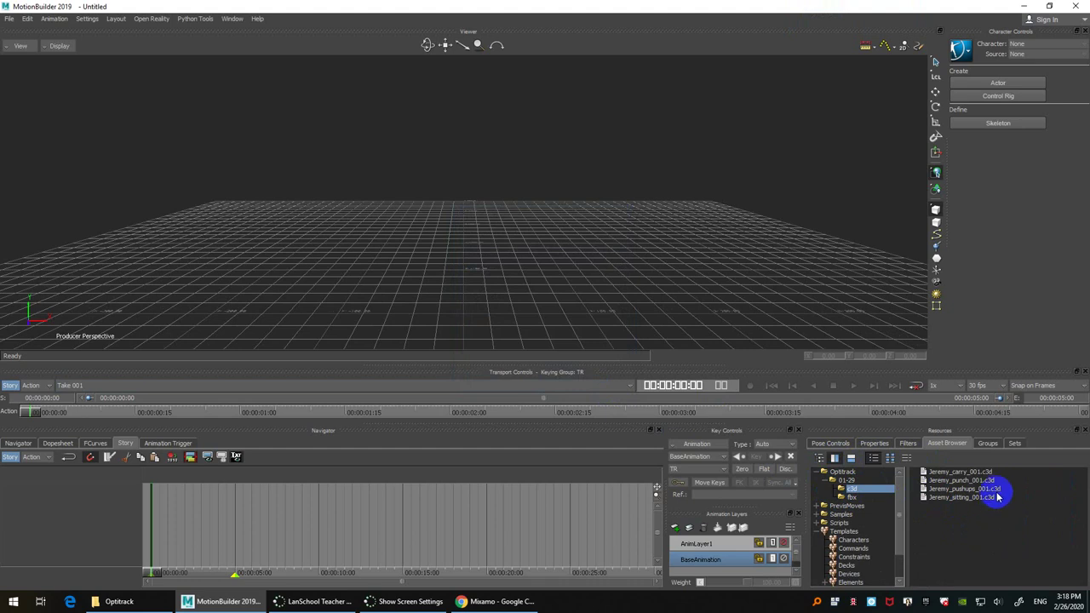
Step: Import the carry C3D capture from the c3d folder into the scene and play it
{"action": "left_click_drag", "start_coordinate": [958, 471], "coordinate": [455, 151]}
{"action": "left_click", "coordinate": [456, 150]}
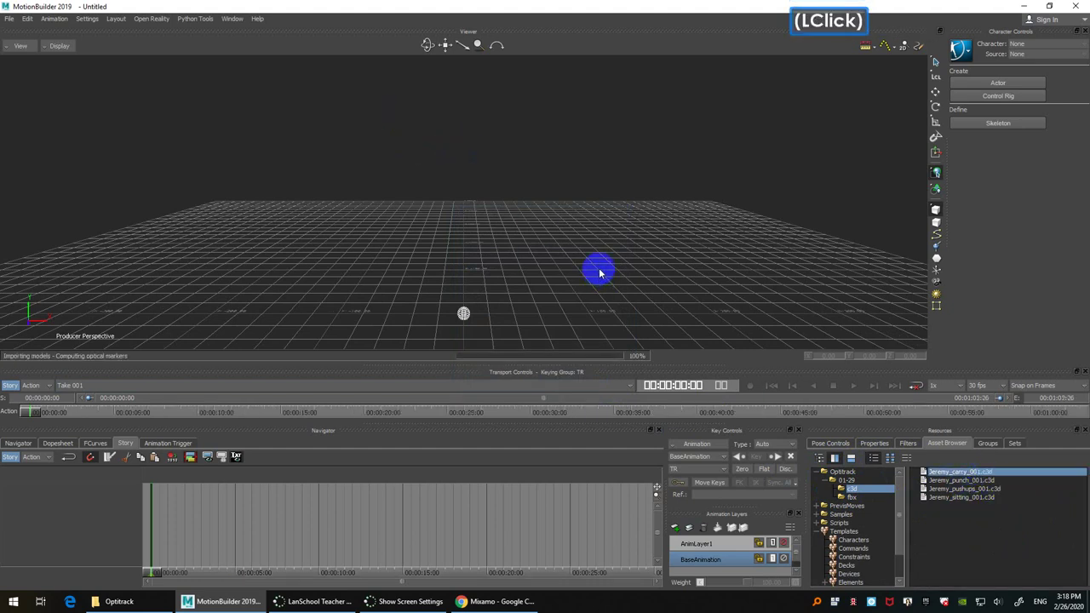
{"action": "left_click_drag", "start_coordinate": [564, 224], "coordinate": [548, 226], "text": "ctrl+shift"}
{"action": "key", "text": "ctrl+space"}
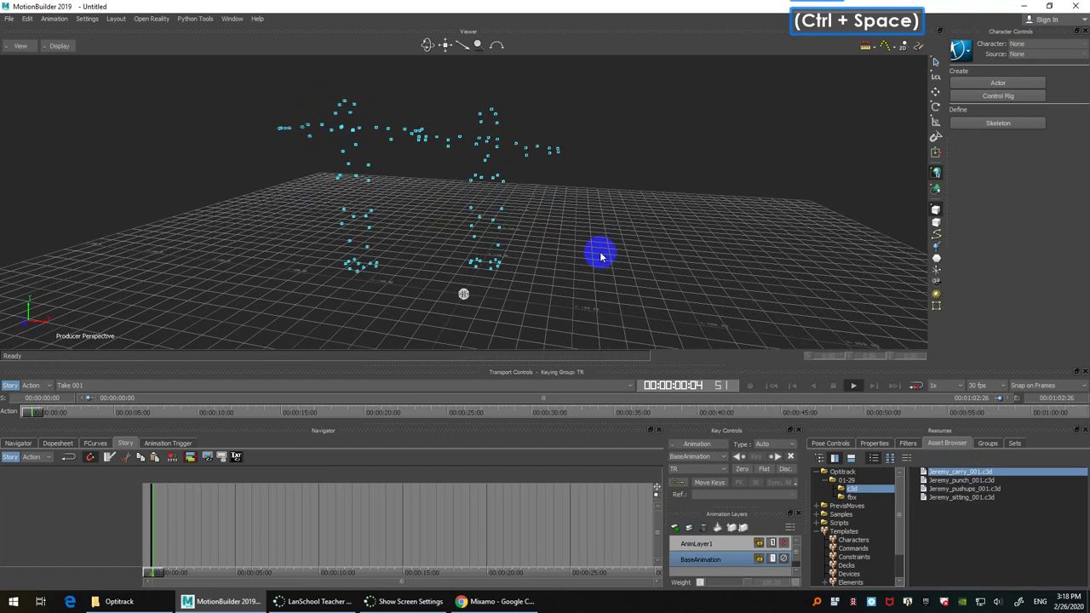
Step: Select the waist markers on each of the two performers and scrub through the capture to examine the optical marker data
{"action": "left_click", "coordinate": [475, 182]}
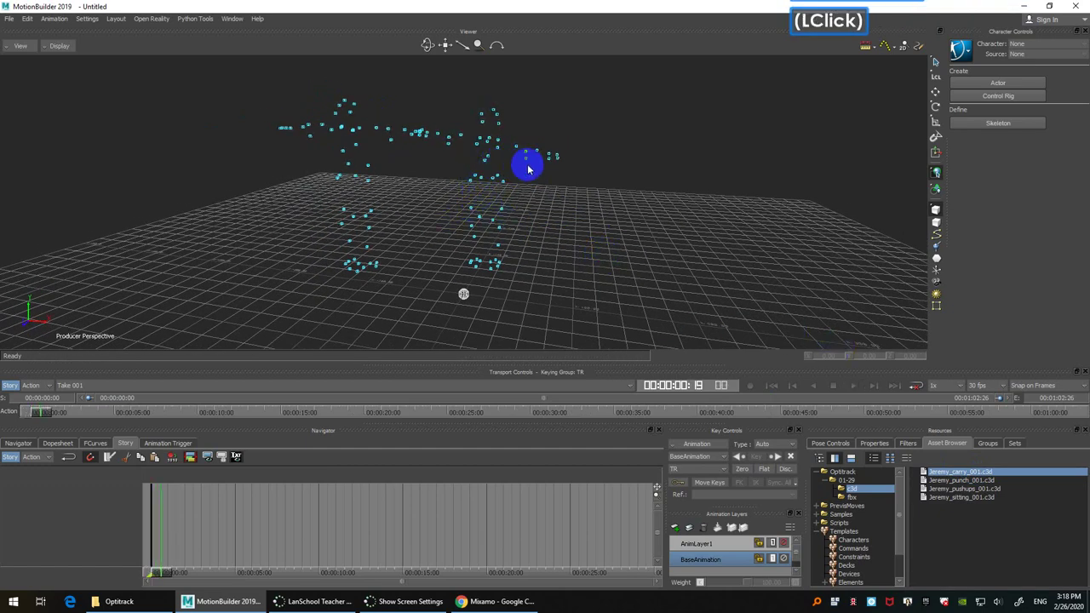
{"action": "left_click", "coordinate": [479, 198]}
{"action": "left_click", "coordinate": [358, 175]}
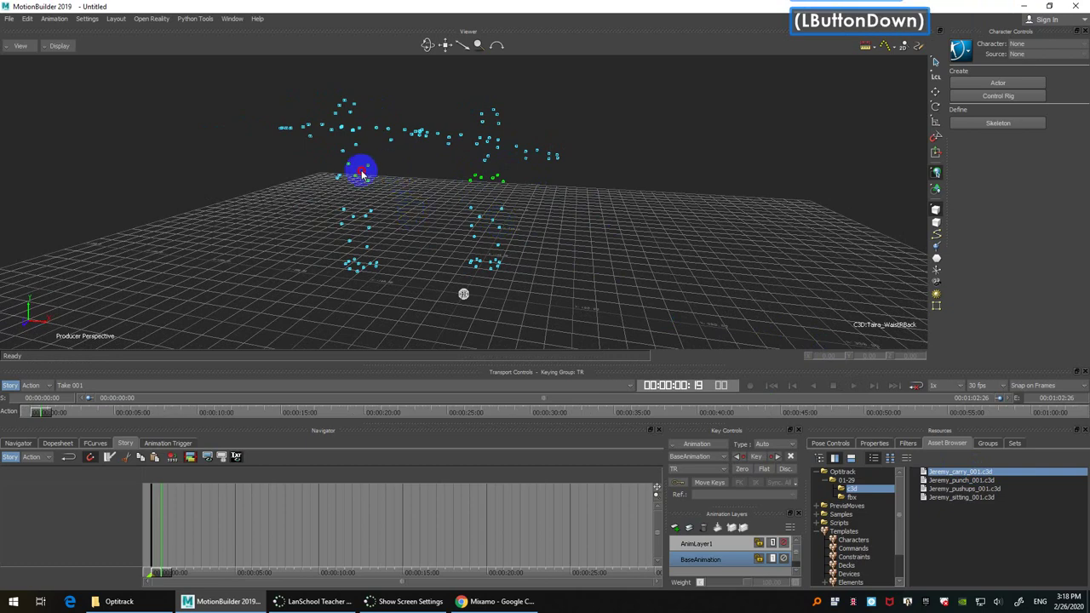
{"action": "scroll", "coordinate": [375, 174], "scroll_direction": "up", "scroll_amount": 2}
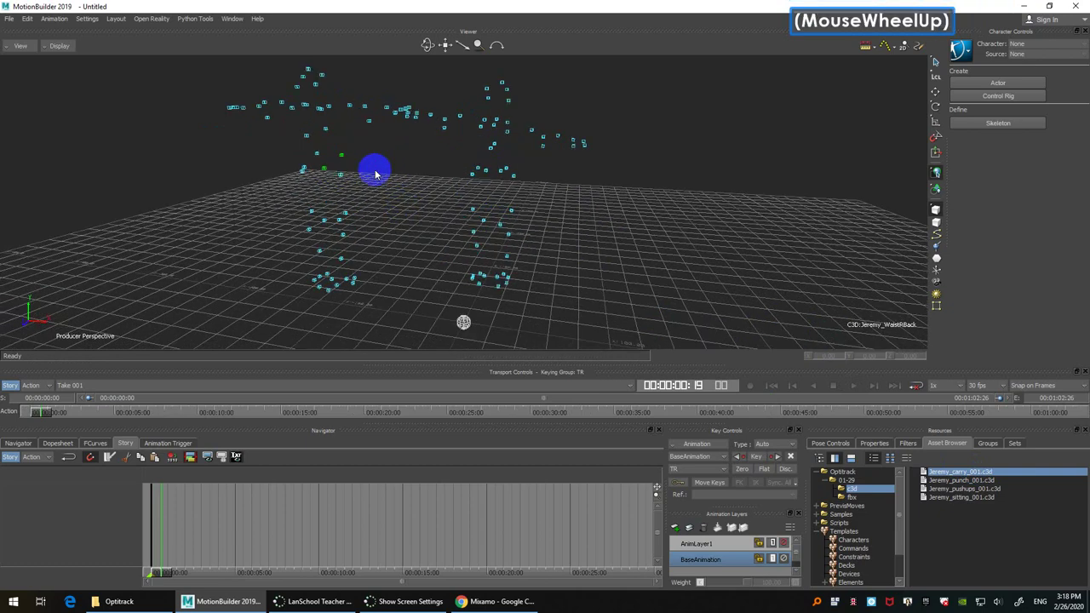
{"action": "scroll", "coordinate": [377, 172], "scroll_direction": "down", "scroll_amount": 2}
{"action": "left_click_drag", "start_coordinate": [49, 414], "coordinate": [85, 382]}
{"action": "left_click_drag", "start_coordinate": [635, 169], "coordinate": [657, 217], "text": "ctrl"}
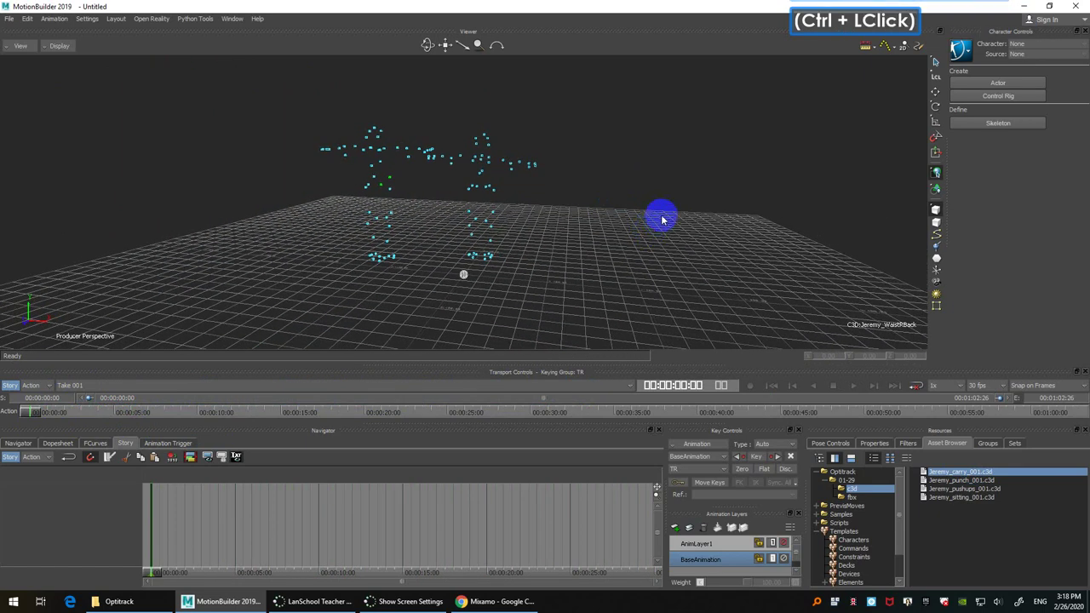
Step: Open the Optitrack fbx folder in the Asset Browser and start a new scene without saving the changes
{"action": "left_click", "coordinate": [851, 498]}
{"action": "key", "text": "ctrl+n"}
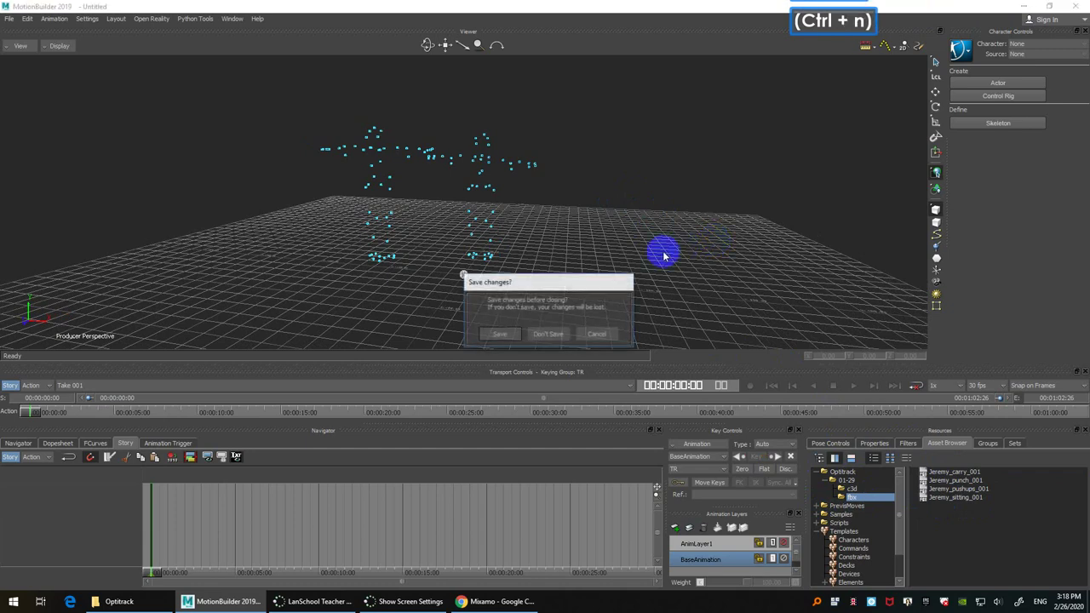
{"action": "left_click", "coordinate": [553, 332]}
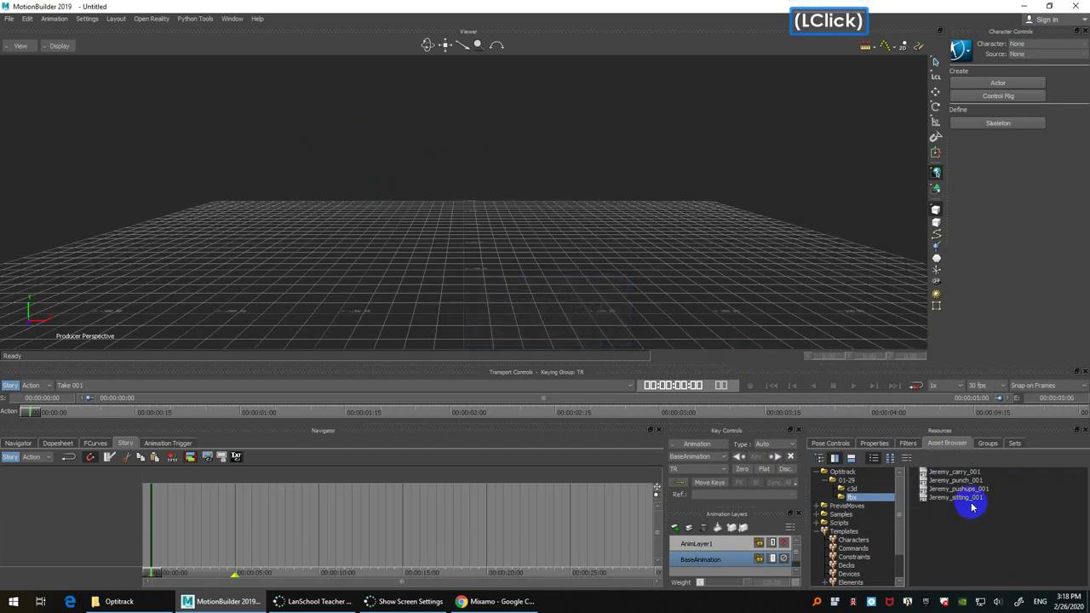
Step: Open the punch FBX take from the fbx folder in the viewer with FBX Open
{"action": "left_click", "coordinate": [956, 473]}
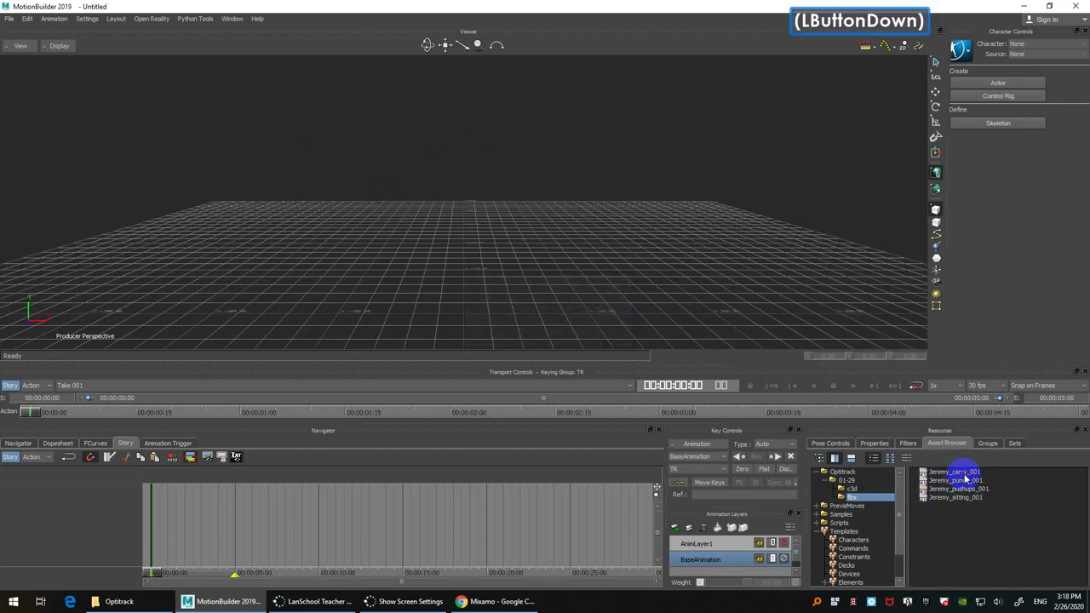
{"action": "left_click", "coordinate": [976, 481]}
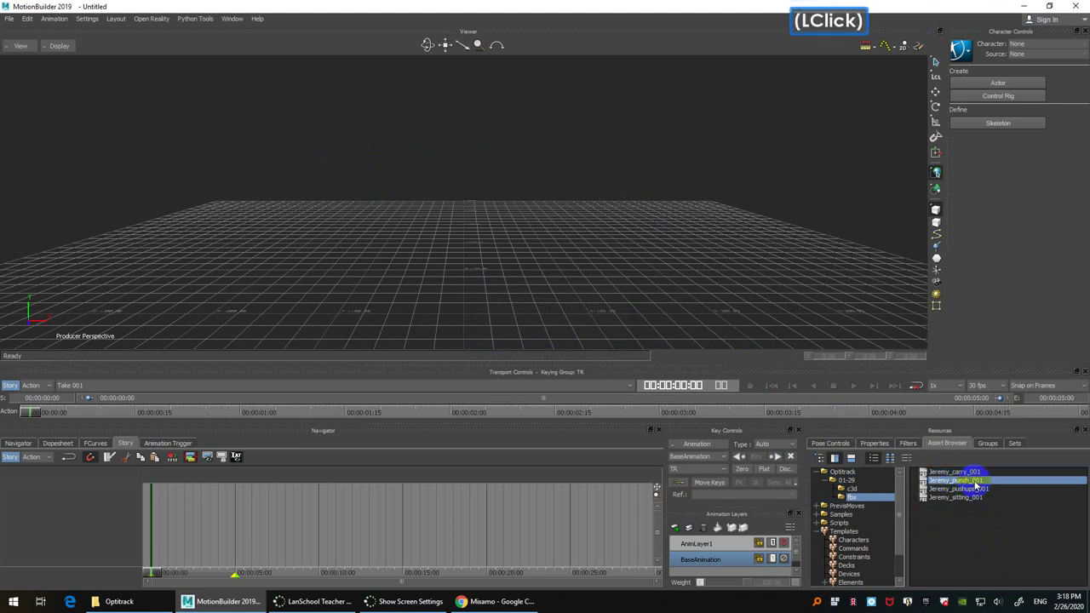
{"action": "left_click_drag", "start_coordinate": [967, 484], "coordinate": [457, 188]}
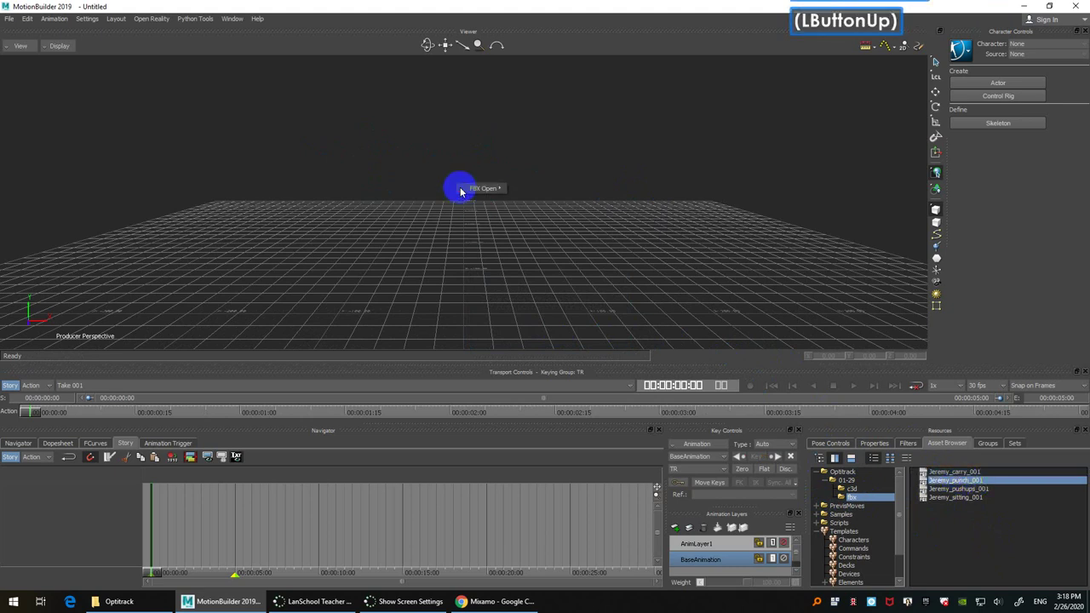
{"action": "mouse_move", "coordinate": [481, 189]}
{"action": "left_click", "coordinate": [550, 190]}
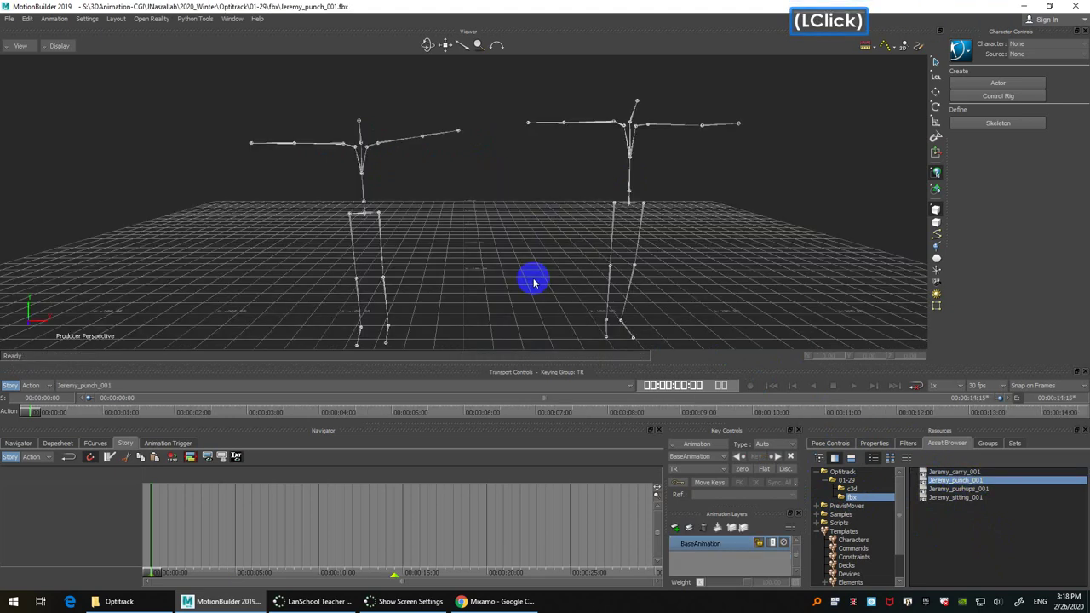
Step: Play the punch take, examine both skeletons' motion from several angles, and return to the first frame
{"action": "left_click", "coordinate": [518, 243]}
{"action": "scroll", "coordinate": [491, 221], "scroll_direction": "down", "scroll_amount": 3}
{"action": "left_click_drag", "start_coordinate": [488, 255], "coordinate": [500, 285], "text": "ctrl"}
{"action": "key", "text": "ctrl+space"}
{"action": "left_click_drag", "start_coordinate": [504, 244], "coordinate": [568, 230], "text": "ctrl"}
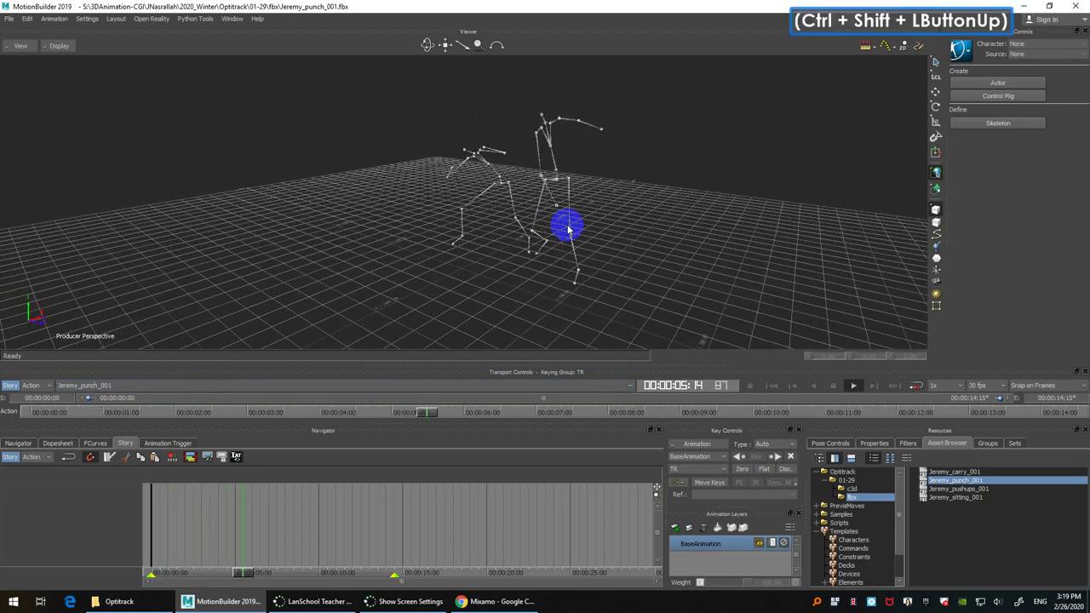
{"action": "left_click_drag", "start_coordinate": [616, 175], "coordinate": [633, 199], "text": "ctrl+shift"}
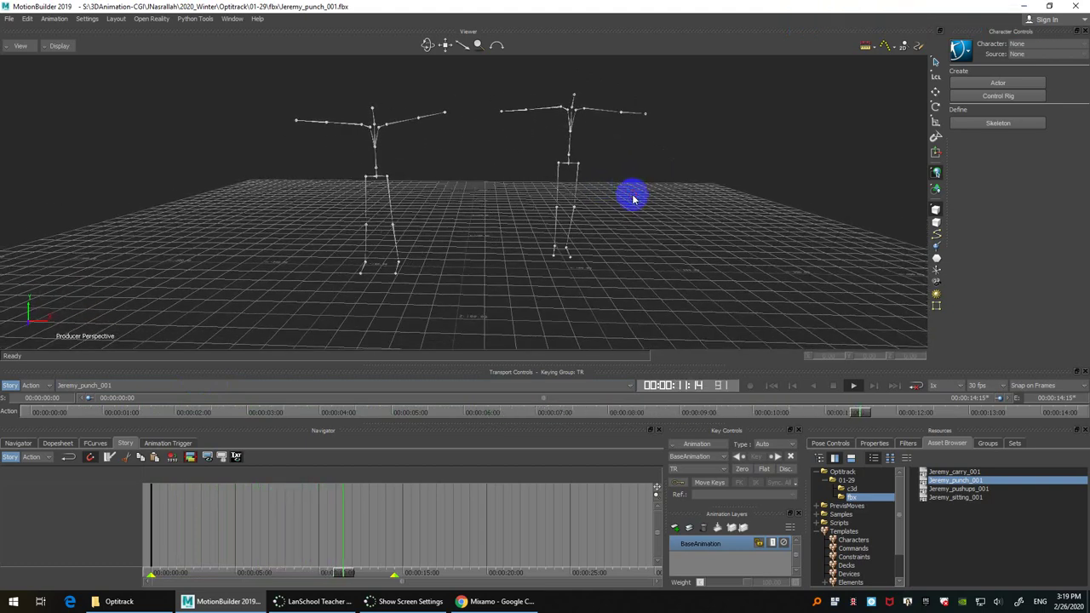
{"action": "key", "text": "ctrl+space"}
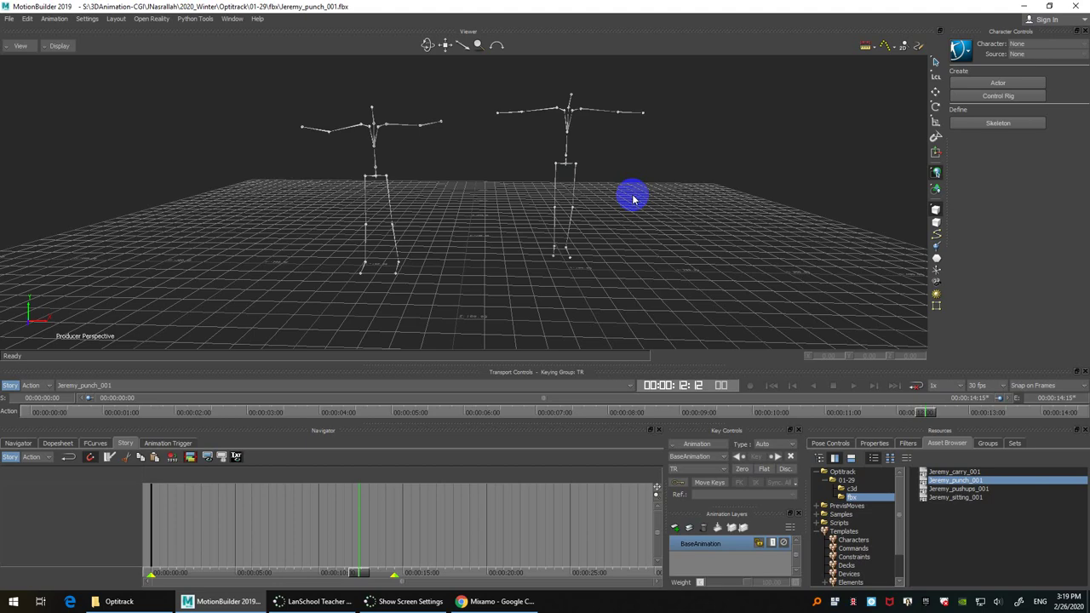
{"action": "key", "text": "ctrl+Home"}
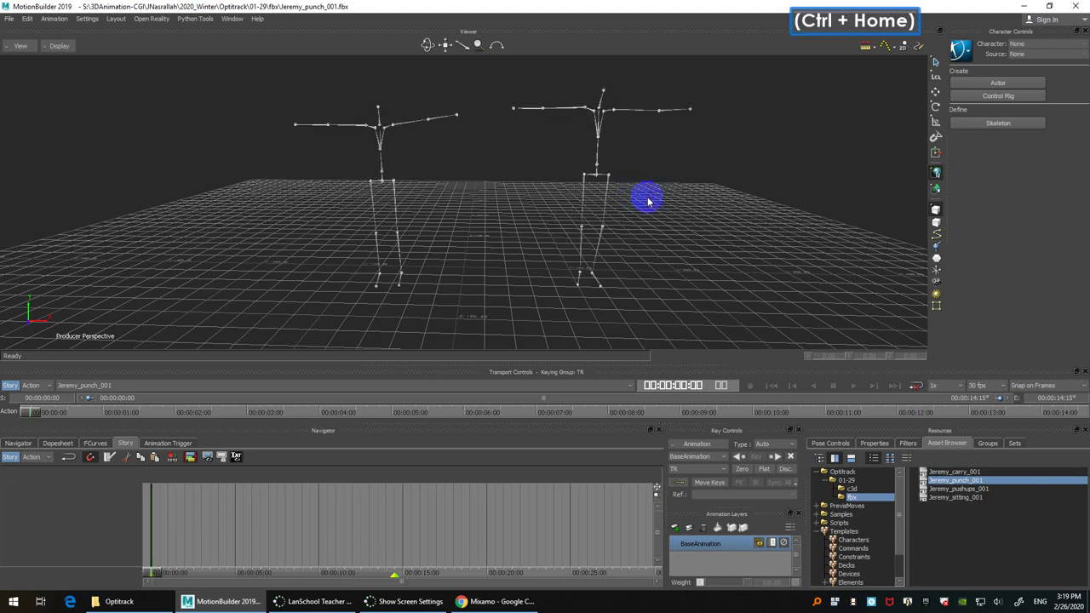
{"action": "left_click_drag", "start_coordinate": [647, 202], "coordinate": [673, 246], "text": "ctrl+shift"}
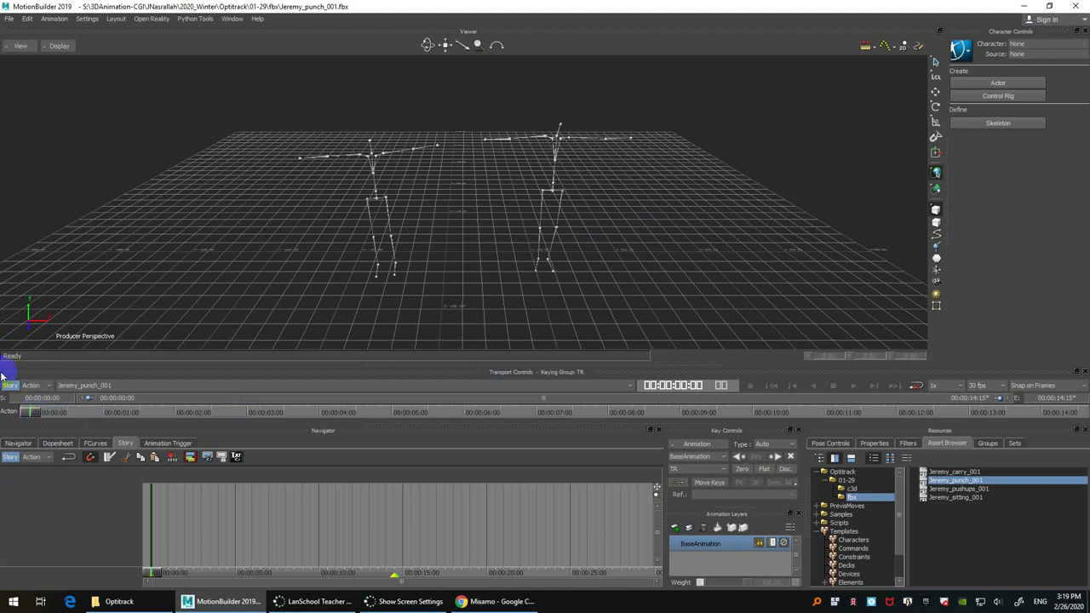
Step: Scrub the punch take to 00:00:05:12 and examine the two skeletons' interaction from different angles
{"action": "left_click_drag", "start_coordinate": [477, 266], "coordinate": [482, 230], "text": "ctrl+shift"}
{"action": "left_click_drag", "start_coordinate": [482, 230], "coordinate": [465, 207], "text": "ctrl"}
{"action": "left_click_drag", "start_coordinate": [465, 207], "coordinate": [455, 221], "text": "shift"}
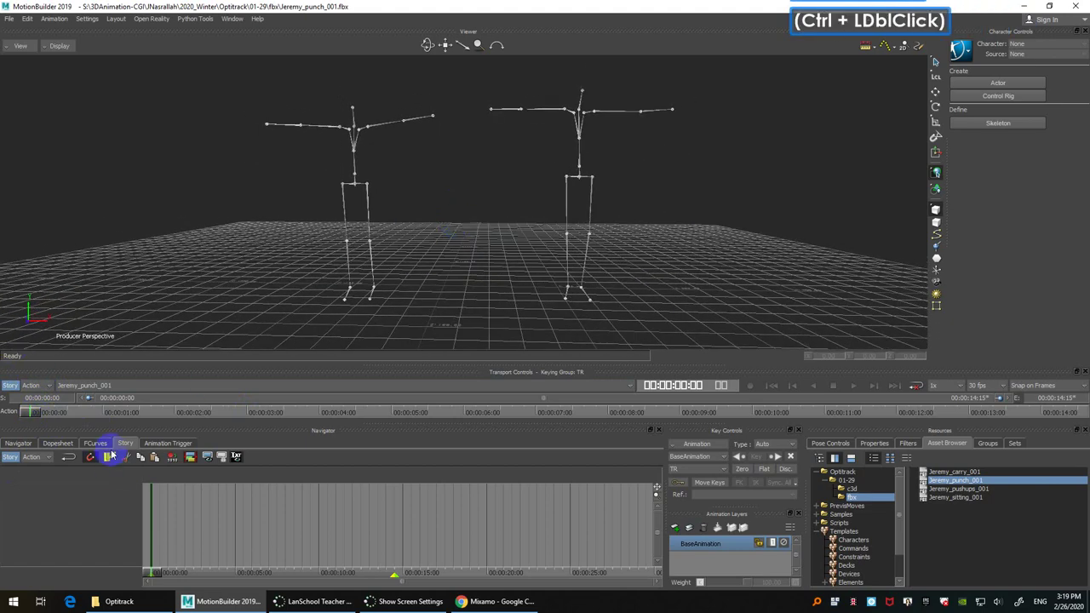
{"action": "left_click_drag", "start_coordinate": [23, 415], "coordinate": [421, 417]}
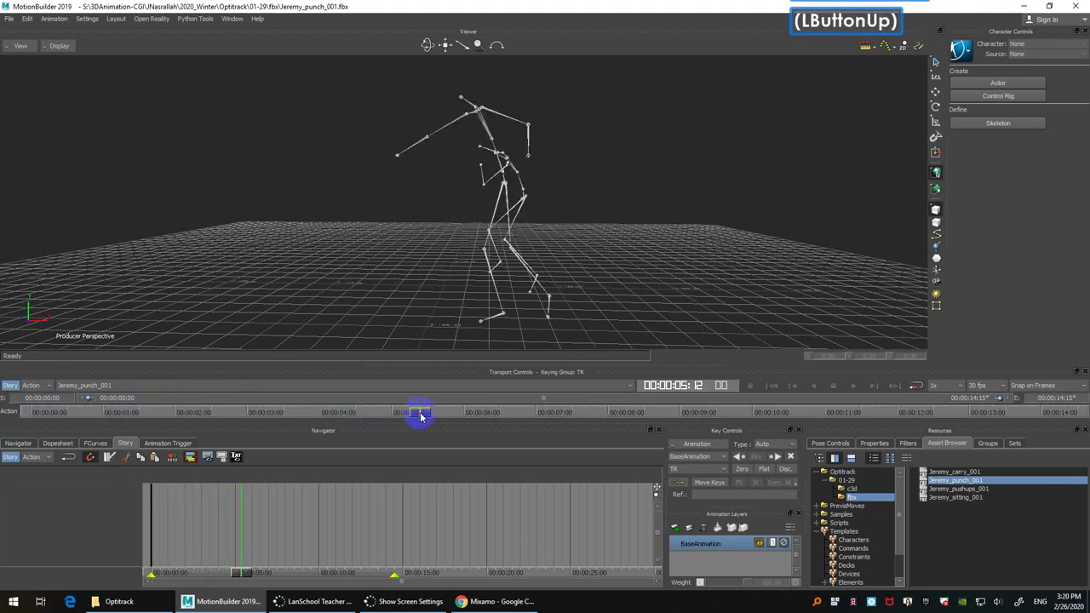
{"action": "left_click_drag", "start_coordinate": [647, 183], "coordinate": [553, 206], "text": "ctrl+shift"}
{"action": "left_click", "coordinate": [419, 452], "text": "ctrl"}
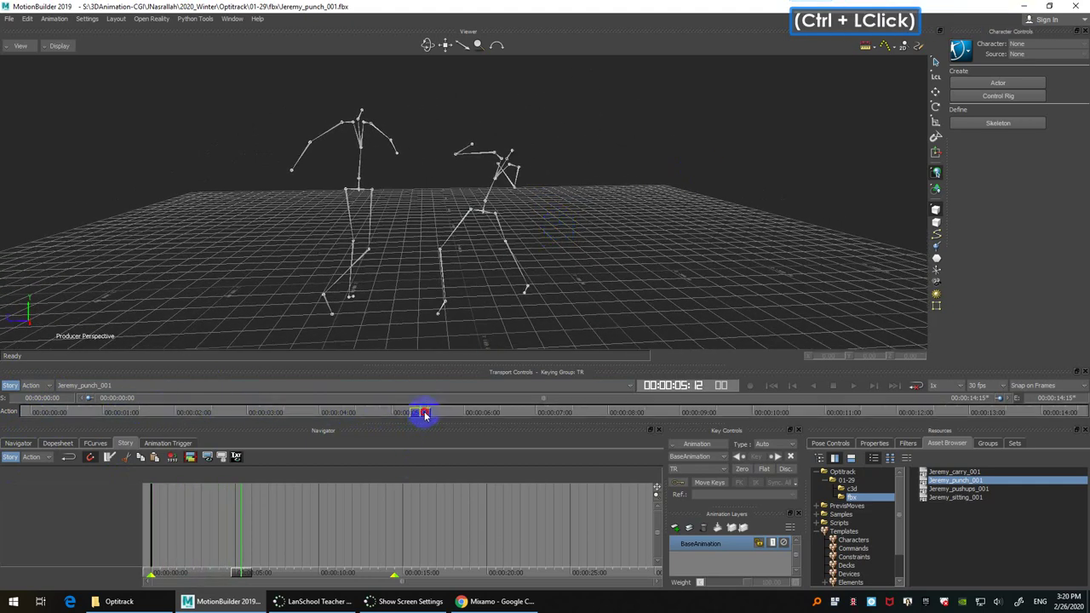
Step: Scrub the punch take between the fourth and fifth seconds to examine both skeletons, and return to the first frame
{"action": "left_click_drag", "start_coordinate": [423, 415], "coordinate": [341, 324]}
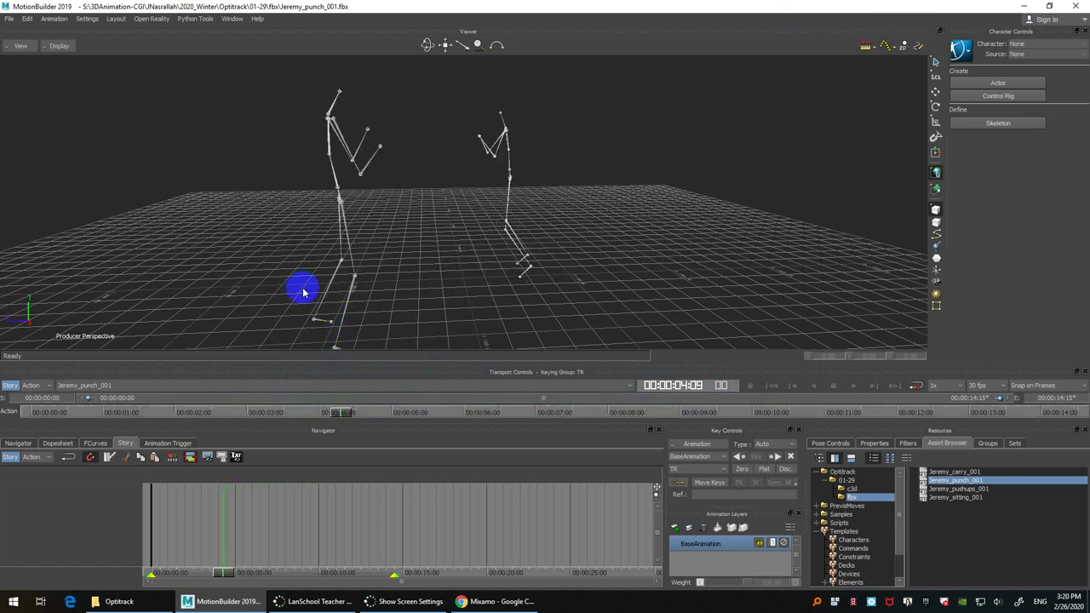
{"action": "left_click_drag", "start_coordinate": [339, 411], "coordinate": [350, 383]}
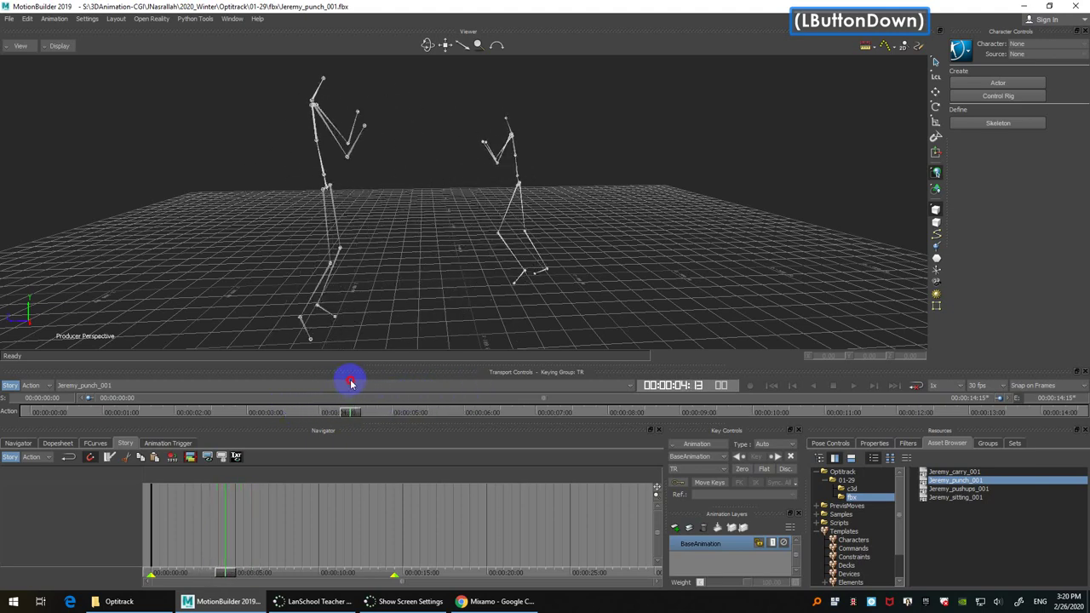
{"action": "left_click", "coordinate": [304, 212]}
{"action": "left_click_drag", "start_coordinate": [453, 207], "coordinate": [596, 257], "text": "ctrl"}
{"action": "key", "text": "ctrl+Home"}
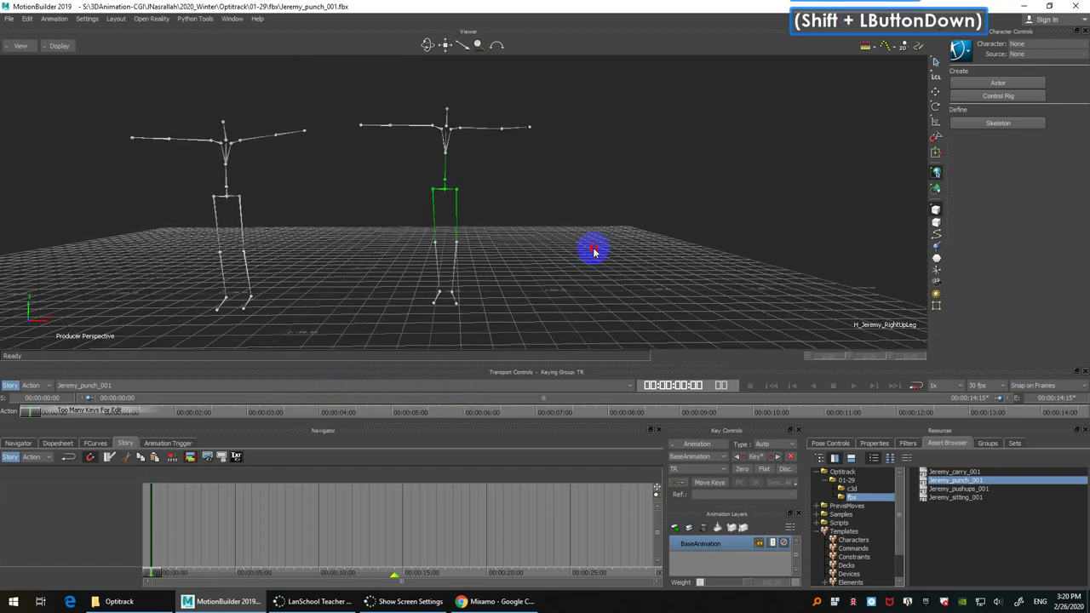
{"action": "left_click", "coordinate": [600, 263], "text": "ctrl"}
{"action": "left_click", "coordinate": [584, 247]}
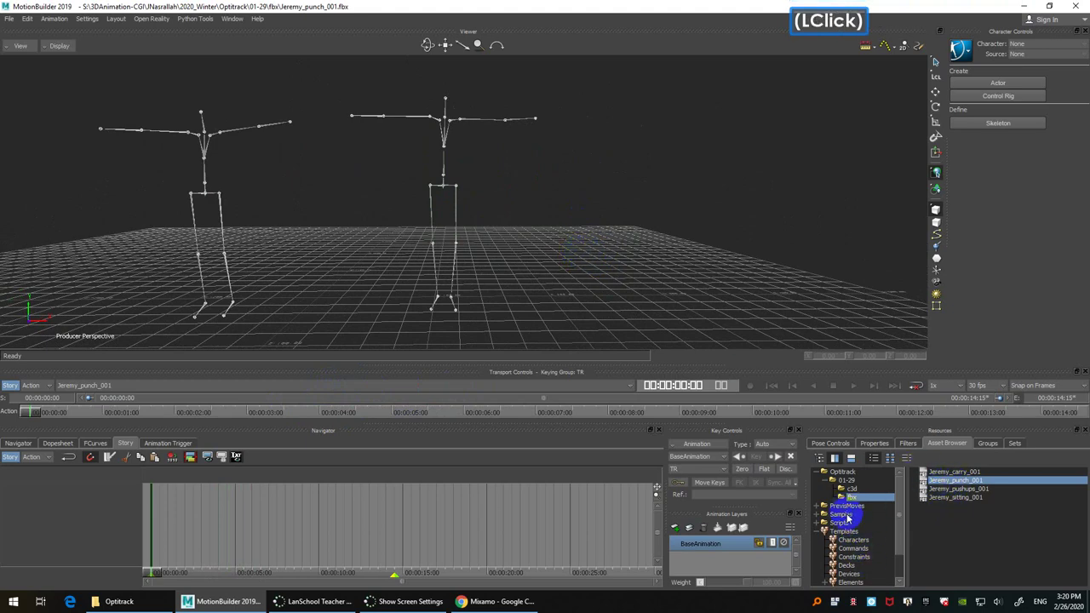
Step: Select the whole ungrouped skeleton nearer the viewer's centre by its hips joint and show its properties
{"action": "left_click", "coordinate": [856, 542]}
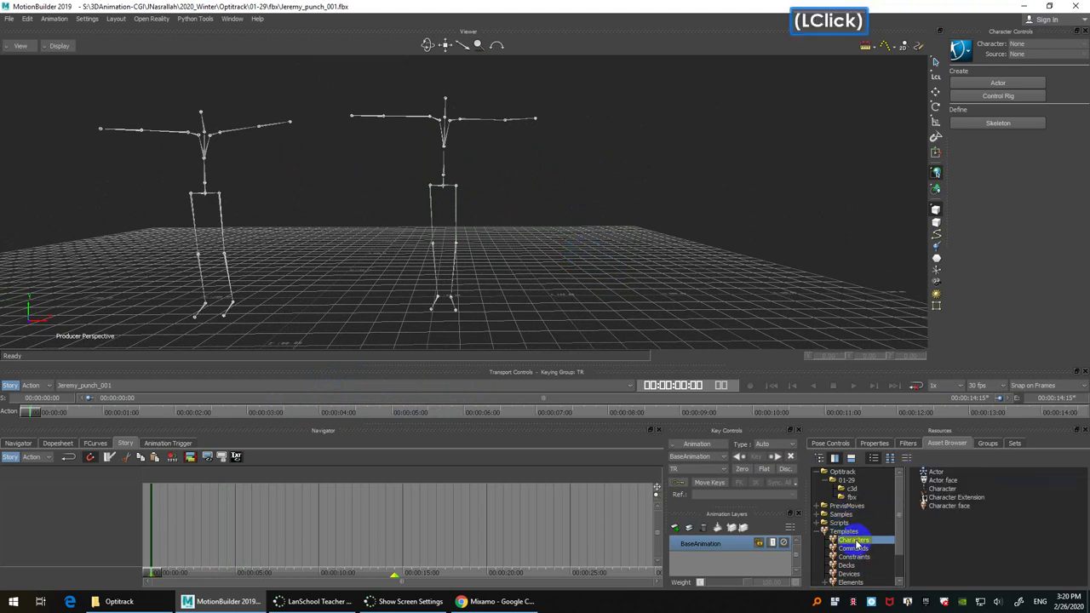
{"action": "left_click", "coordinate": [577, 150]}
{"action": "left_click_drag", "start_coordinate": [693, 287], "coordinate": [520, 162], "text": "ctrl"}
{"action": "key", "text": "space"}
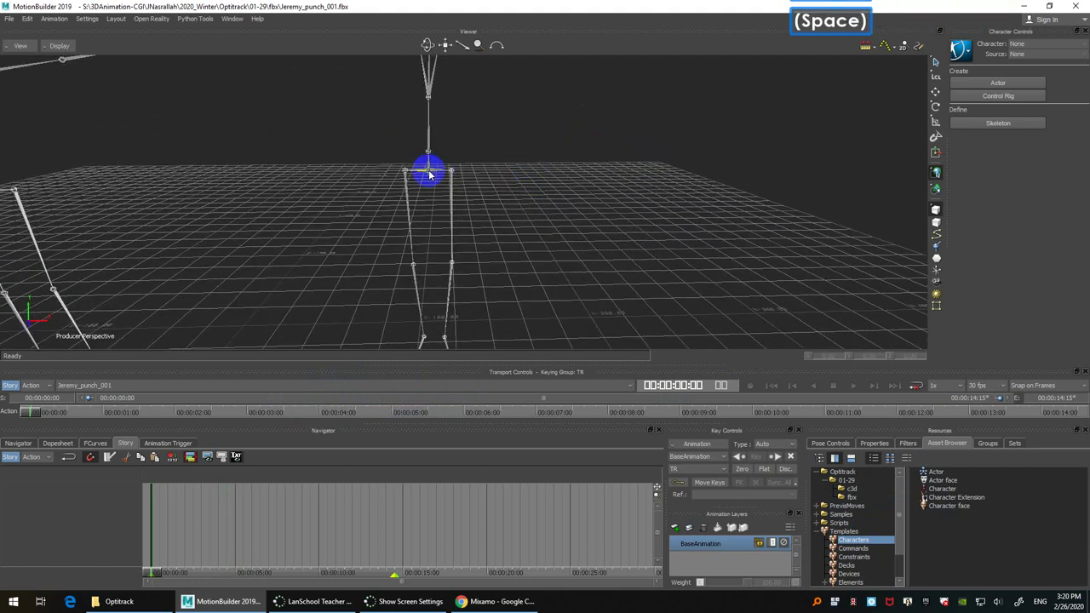
{"action": "left_click", "coordinate": [429, 174]}
{"action": "left_click_drag", "start_coordinate": [662, 267], "coordinate": [619, 234], "text": "ctrl"}
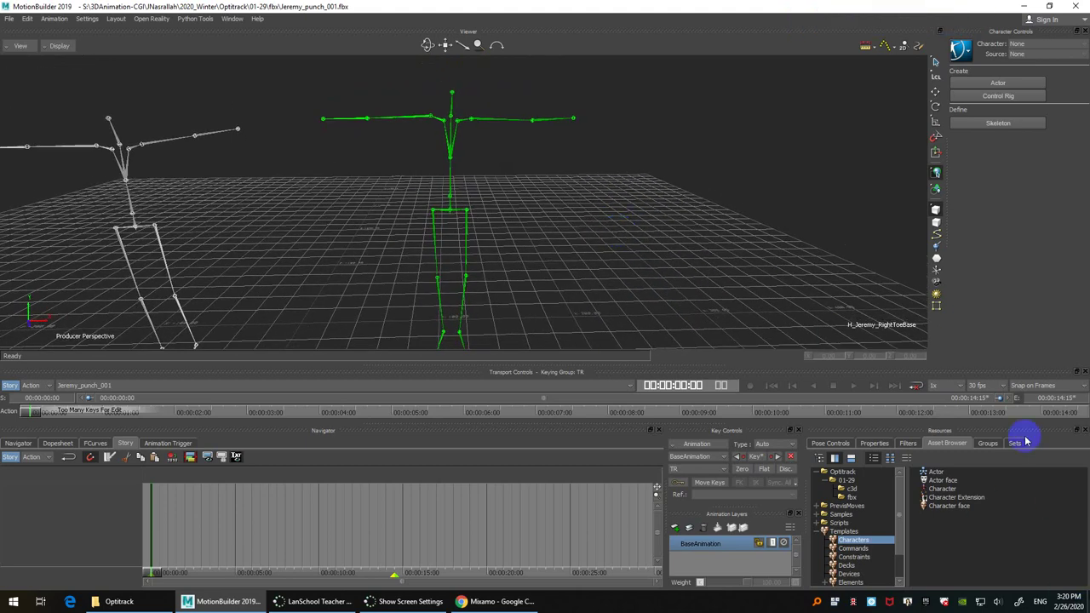
{"action": "left_click", "coordinate": [875, 443]}
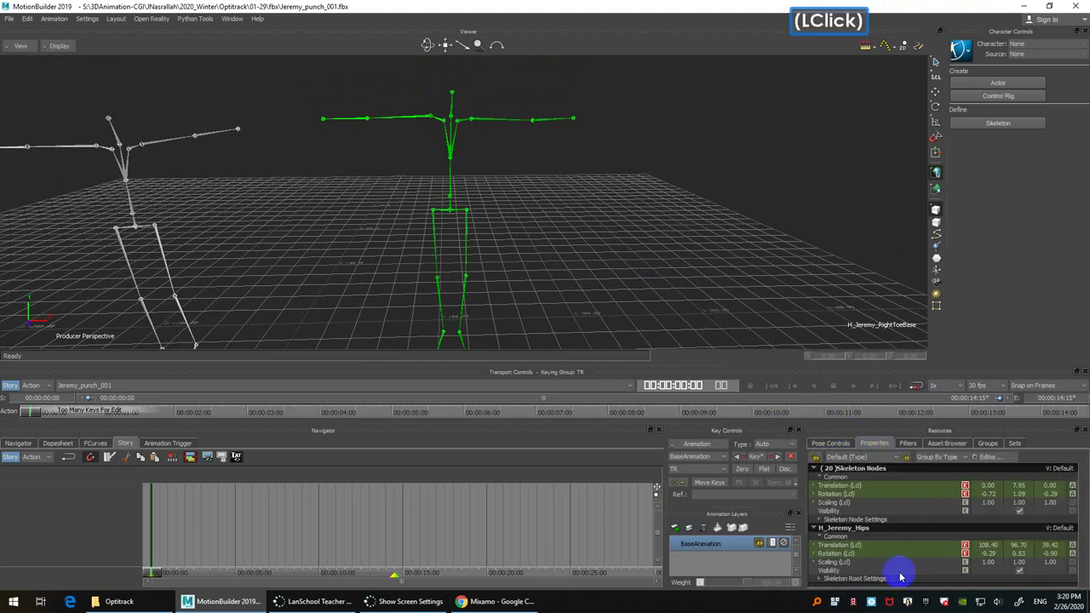
{"action": "scroll", "coordinate": [894, 534], "scroll_direction": "down", "scroll_amount": 2}
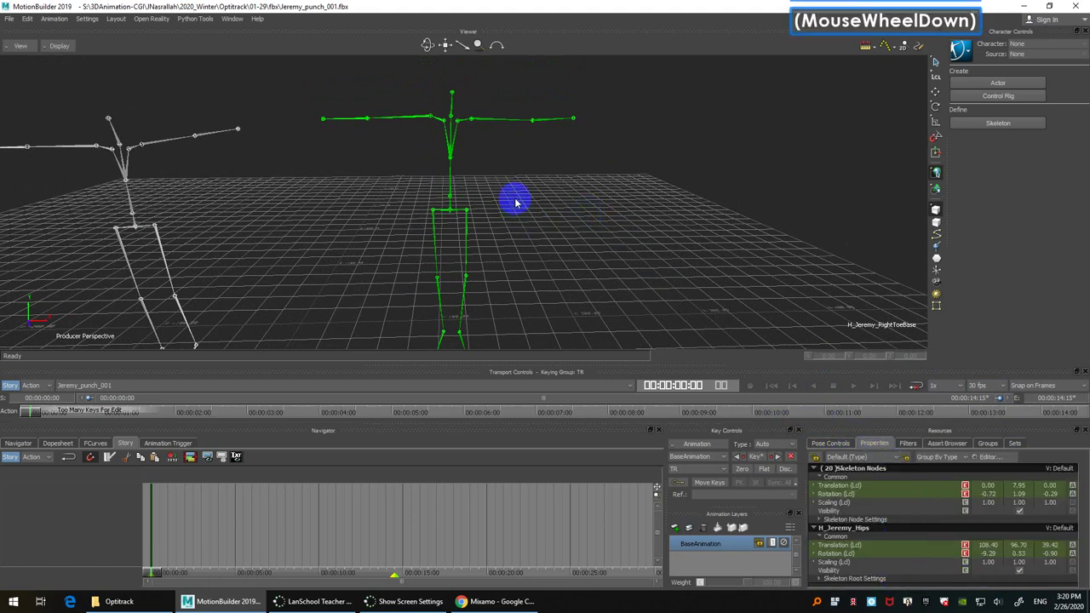
Step: Clear the selection, reselect the same skeleton's full branch from its hips, and check its hierarchy in the schematic view
{"action": "left_click_drag", "start_coordinate": [516, 202], "coordinate": [584, 212], "text": "ctrl"}
{"action": "double_click", "coordinate": [610, 236]}
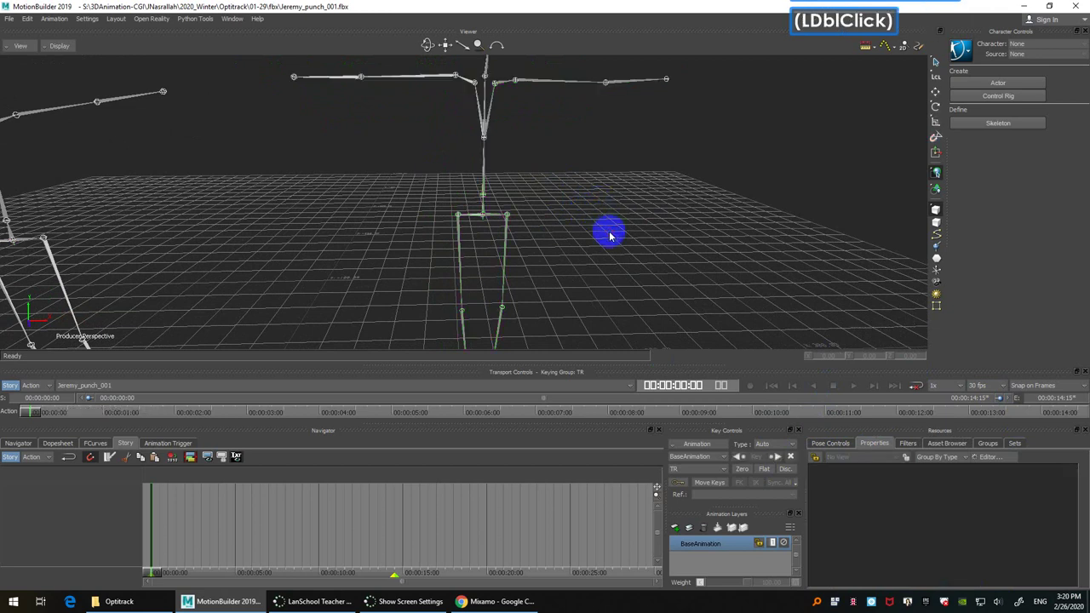
{"action": "key", "text": "space"}
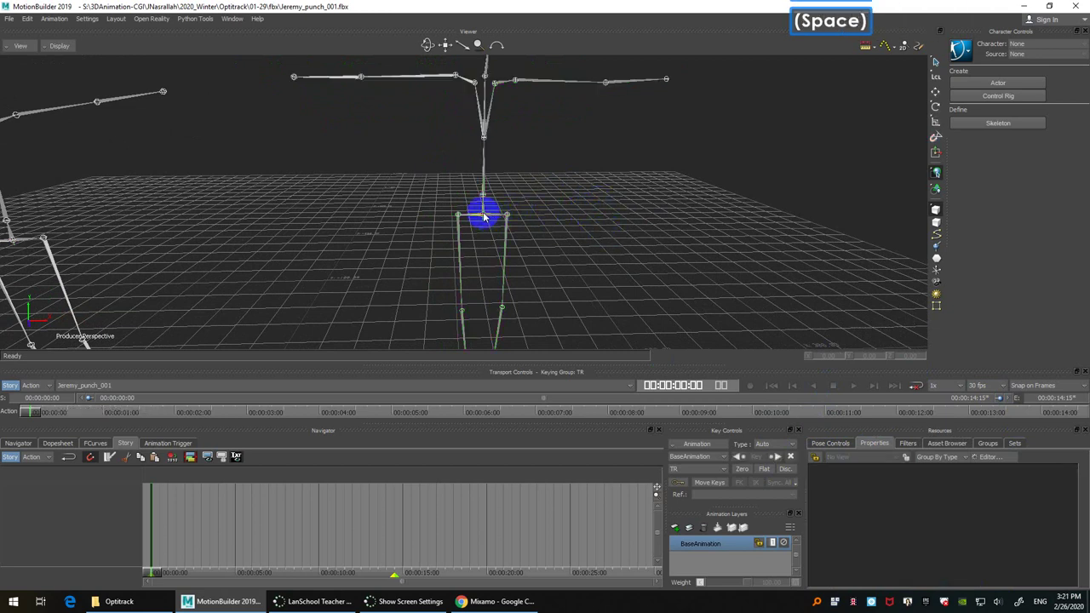
{"action": "double_click", "coordinate": [484, 219]}
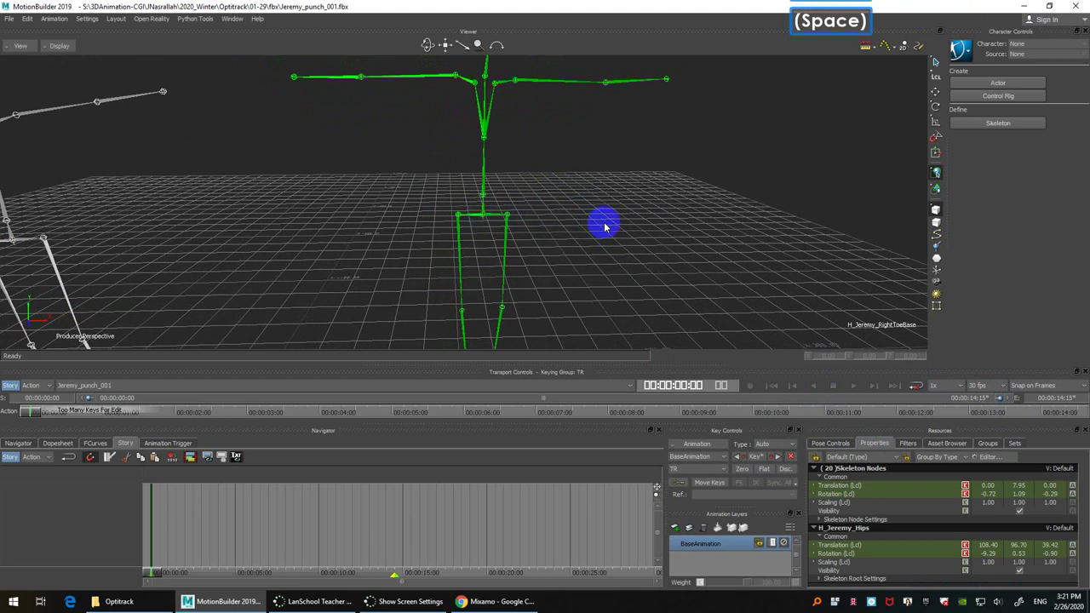
{"action": "key", "text": "ctrl+w"}
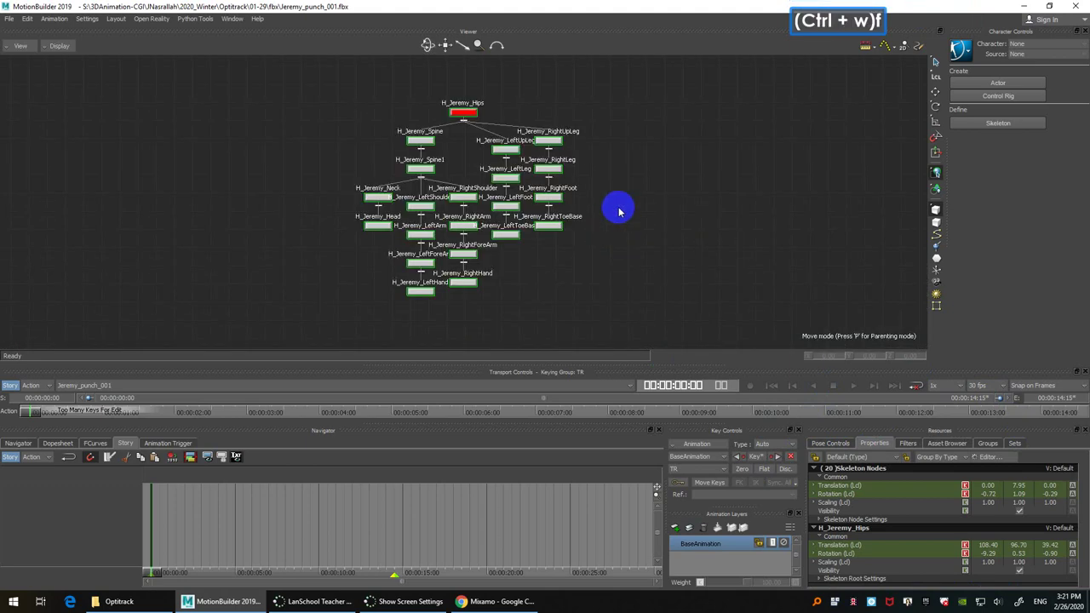
{"action": "left_click_drag", "start_coordinate": [666, 212], "coordinate": [662, 204], "text": "ctrl"}
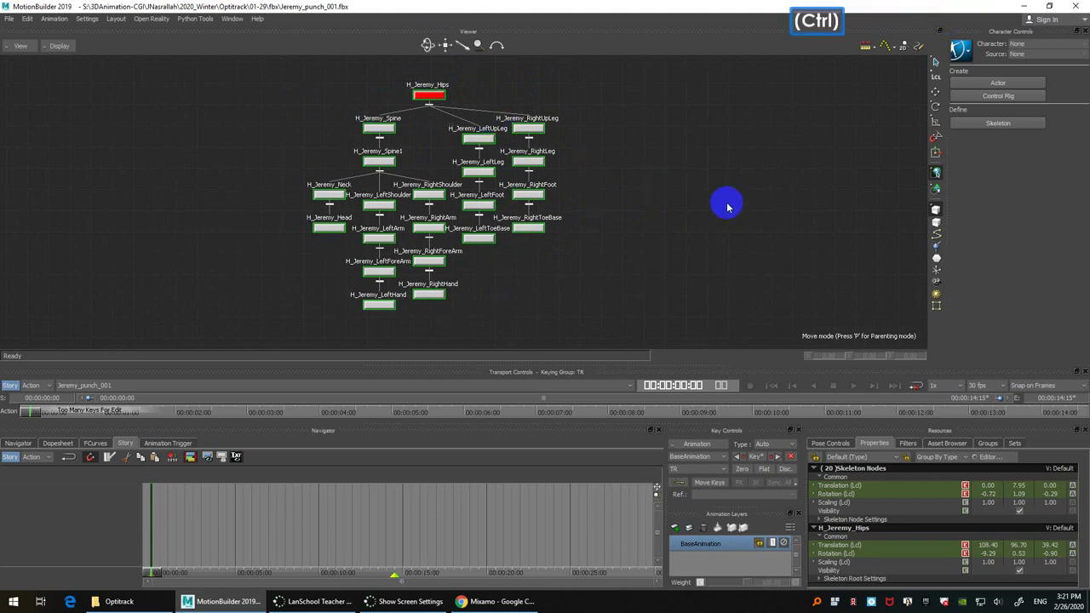
{"action": "key", "text": "ctrl+w"}
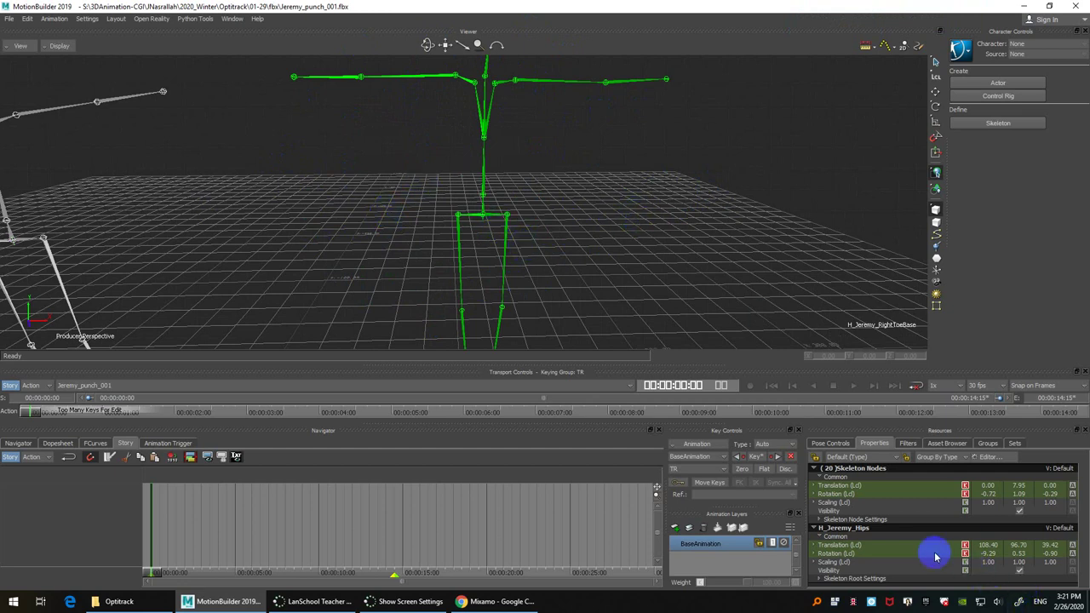
Step: Set the Color RGB of the selected skeleton nodes to red from the color palette and clear the selection
{"action": "scroll", "coordinate": [942, 554], "scroll_direction": "down", "scroll_amount": 2}
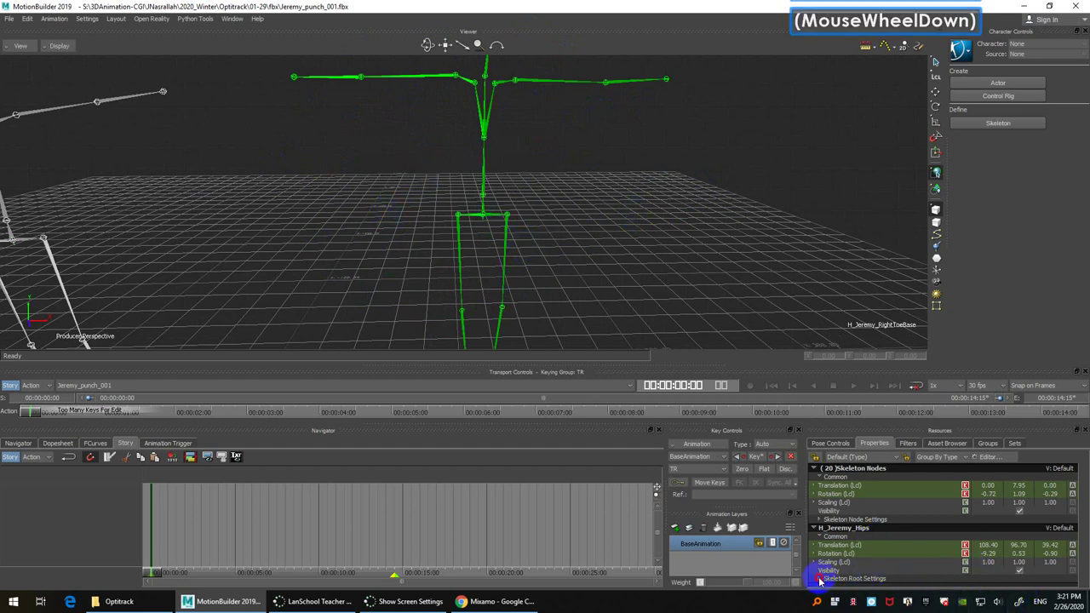
{"action": "scroll", "coordinate": [820, 581], "scroll_direction": "down", "scroll_amount": 1}
{"action": "scroll", "coordinate": [851, 554], "scroll_direction": "up", "scroll_amount": 1}
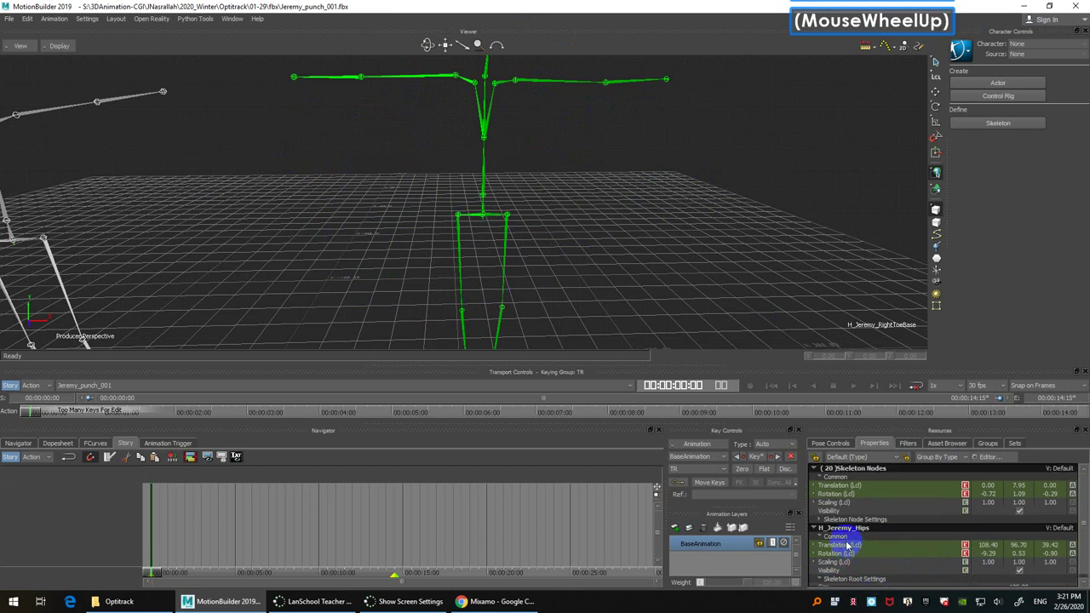
{"action": "left_click", "coordinate": [821, 521]}
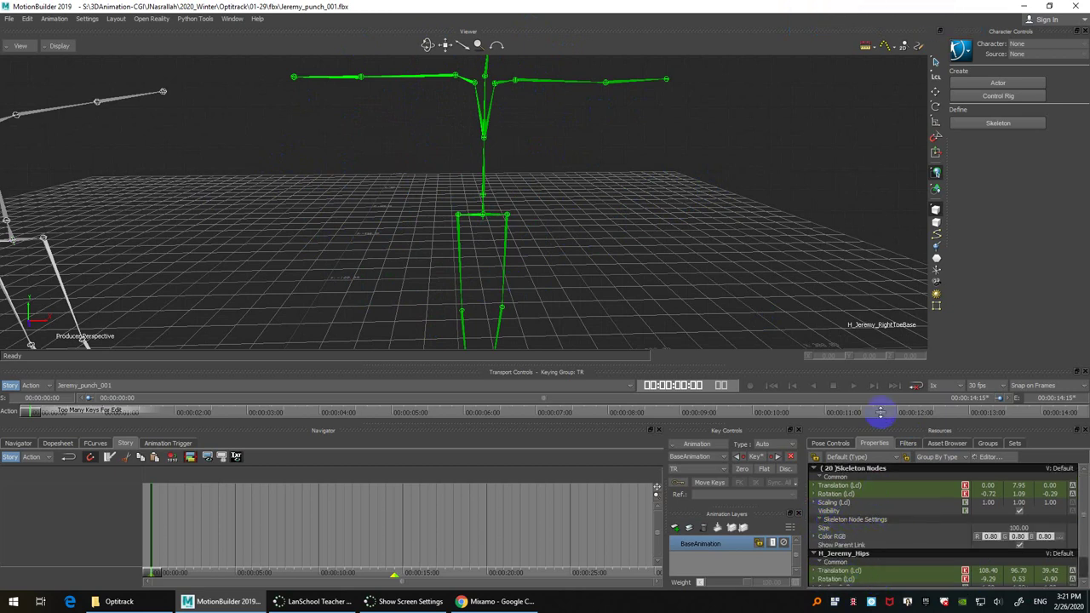
{"action": "left_click", "coordinate": [875, 444]}
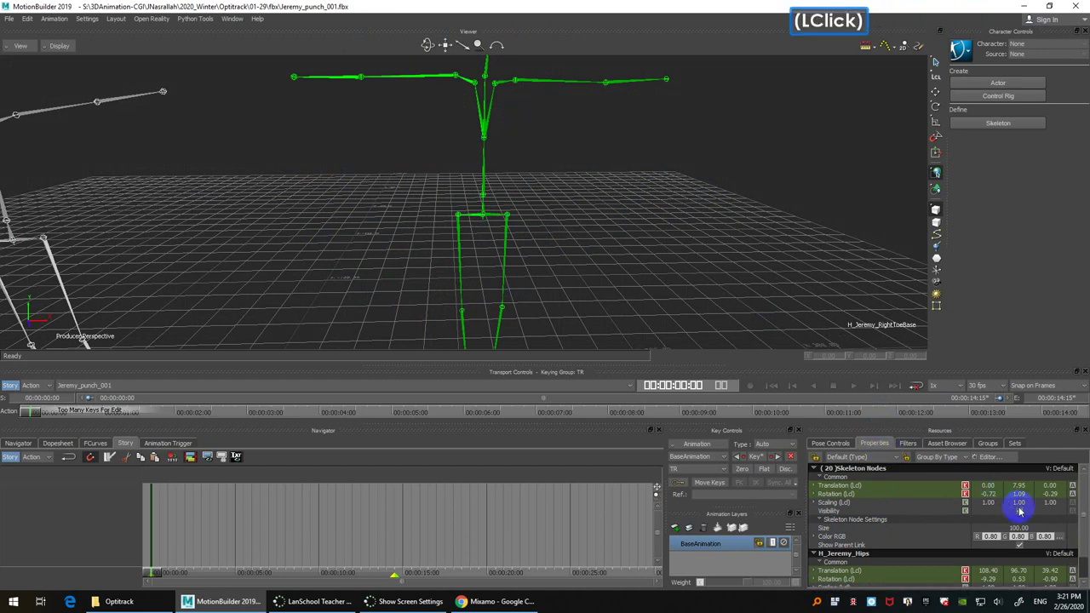
{"action": "left_click", "coordinate": [1061, 537]}
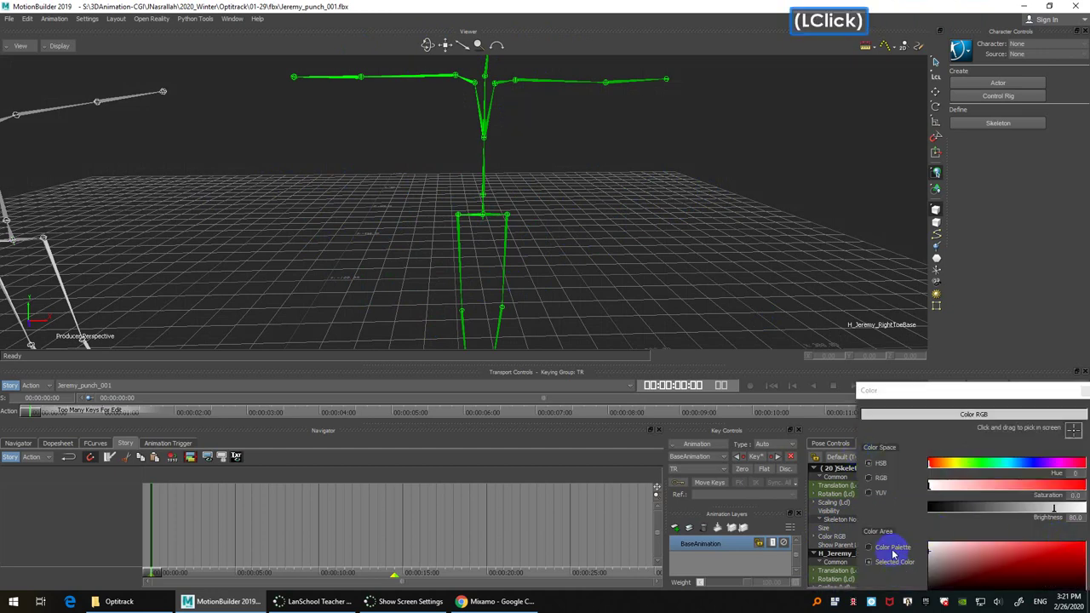
{"action": "left_click", "coordinate": [893, 551]}
{"action": "left_click", "coordinate": [934, 547]}
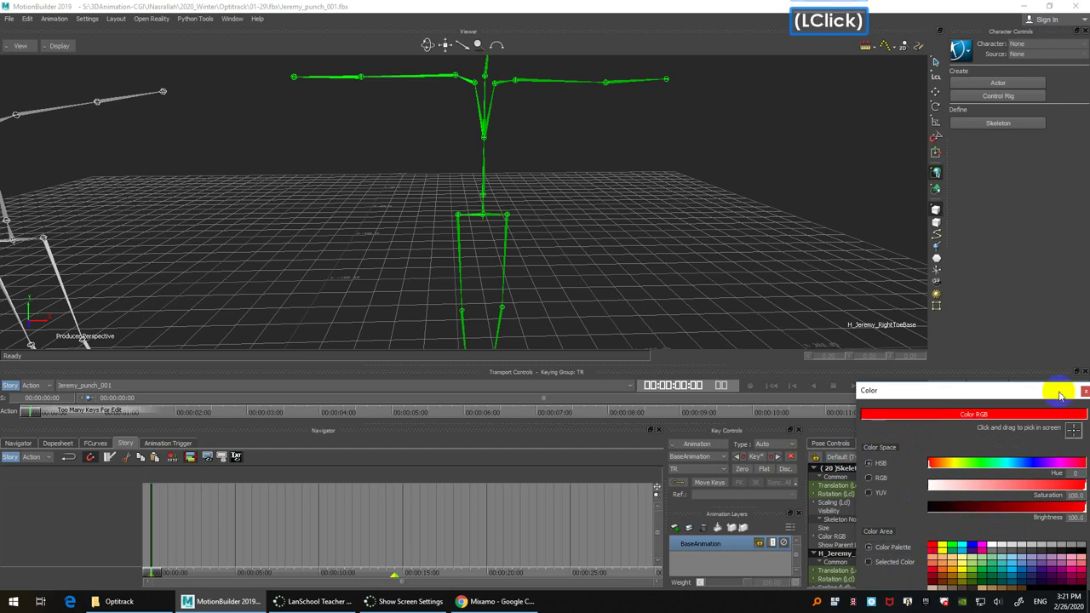
{"action": "left_click", "coordinate": [1085, 390]}
{"action": "double_click", "coordinate": [754, 278]}
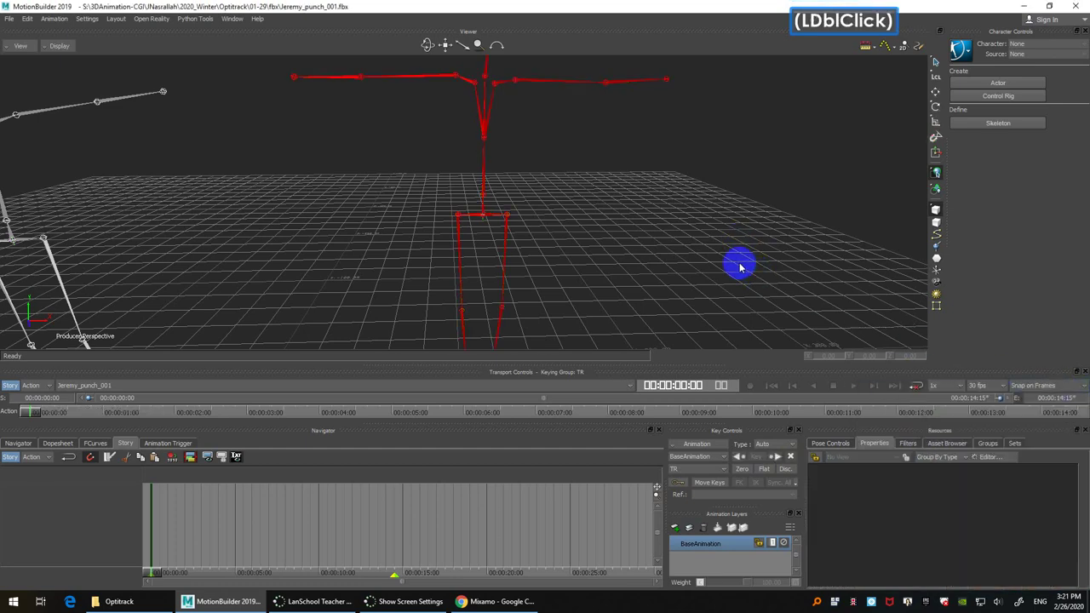
Step: Play the punch take to examine the red skeleton against the grey one, and return to the first frame
{"action": "scroll", "coordinate": [669, 282], "scroll_direction": "down", "scroll_amount": 3}
{"action": "key", "text": "ctrl+space"}
{"action": "left_click_drag", "start_coordinate": [669, 282], "coordinate": [645, 218], "text": "ctrl"}
{"action": "left_click", "coordinate": [642, 251], "text": "ctrl"}
{"action": "key", "text": "ctrl+space"}
{"action": "key", "text": "ctrl+Home"}
{"action": "left_click_drag", "start_coordinate": [646, 218], "coordinate": [621, 204], "text": "ctrl+shift"}
{"action": "left_click_drag", "start_coordinate": [622, 205], "coordinate": [612, 235], "text": "shift"}
{"action": "left_click_drag", "start_coordinate": [612, 235], "coordinate": [599, 285], "text": "shift"}
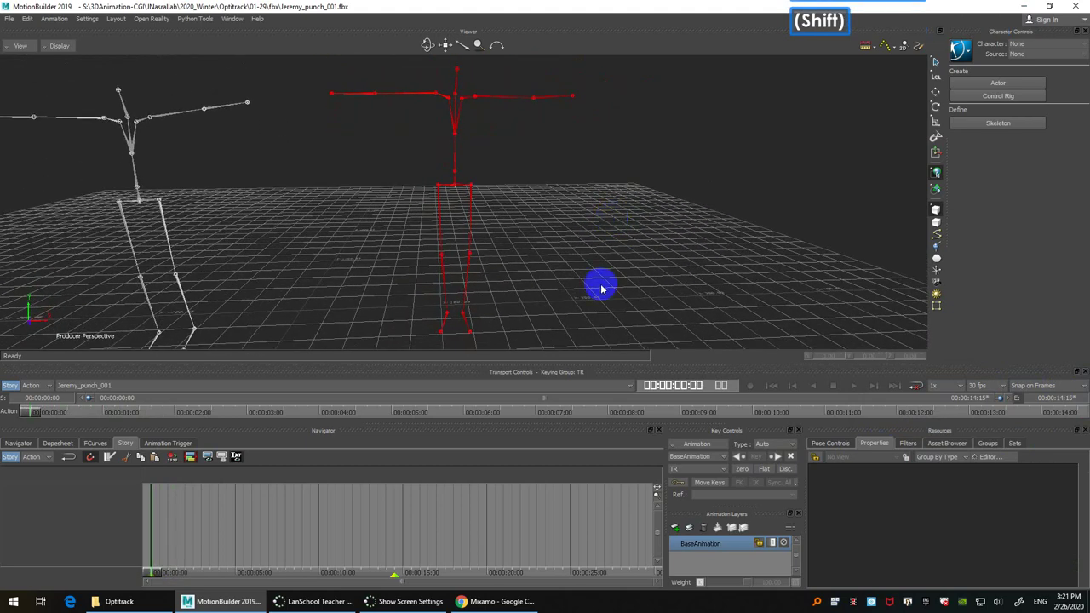
Step: Browse the Characters templates in the Asset Browser with the take at its first frame
{"action": "left_click", "coordinate": [963, 447]}
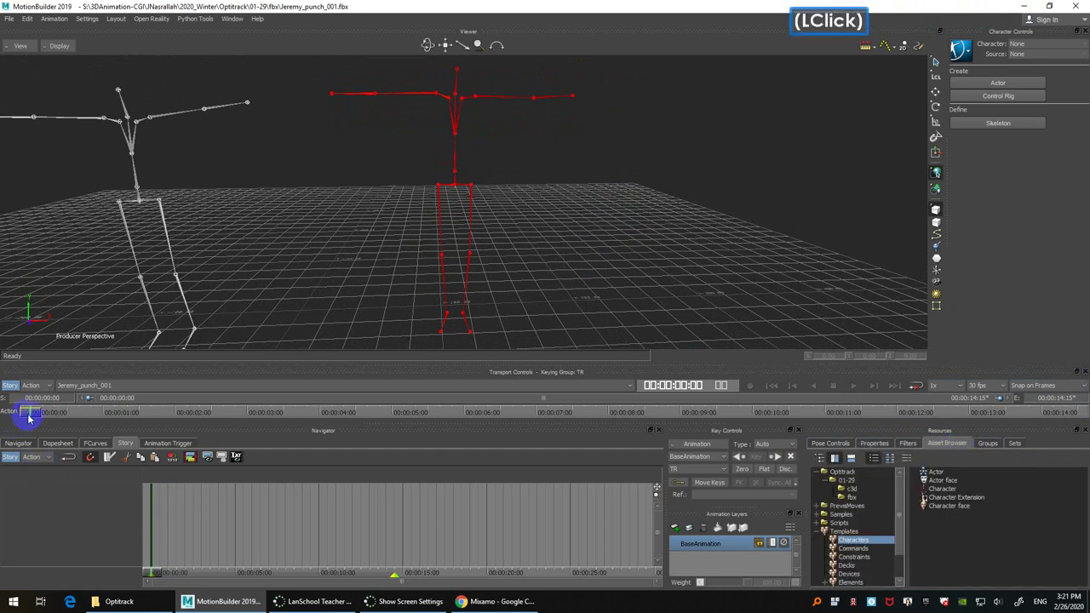
{"action": "mouse_move", "coordinate": [29, 417]}
{"action": "left_mouse_down"}
{"action": "mouse_move", "coordinate": [126, 412]}
{"action": "mouse_move", "coordinate": [14, 416]}
{"action": "left_mouse_up"}
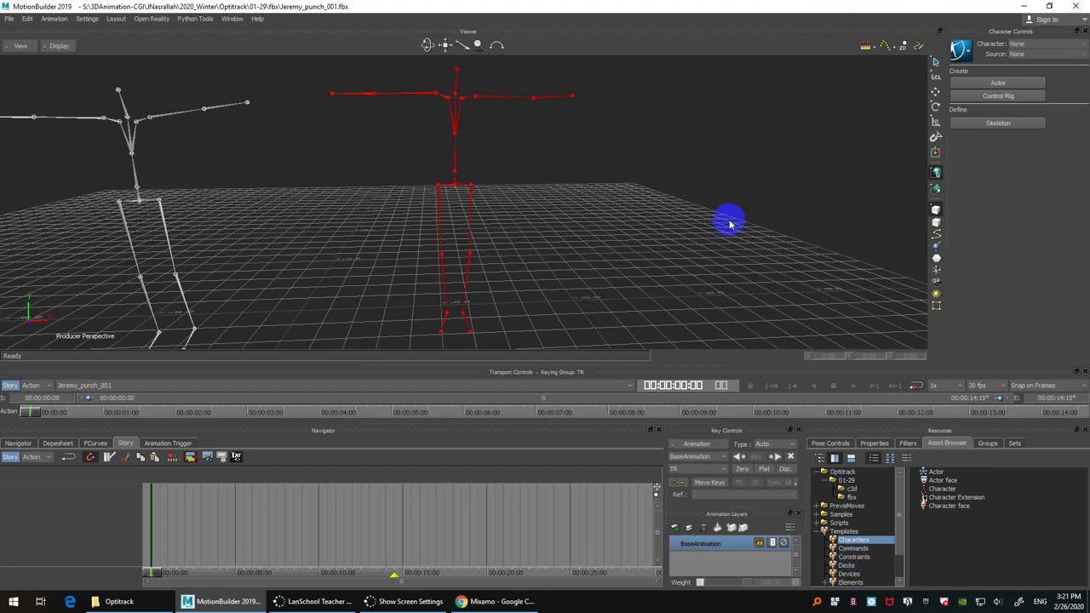
{"action": "left_click_drag", "start_coordinate": [742, 202], "coordinate": [674, 214], "text": "ctrl"}
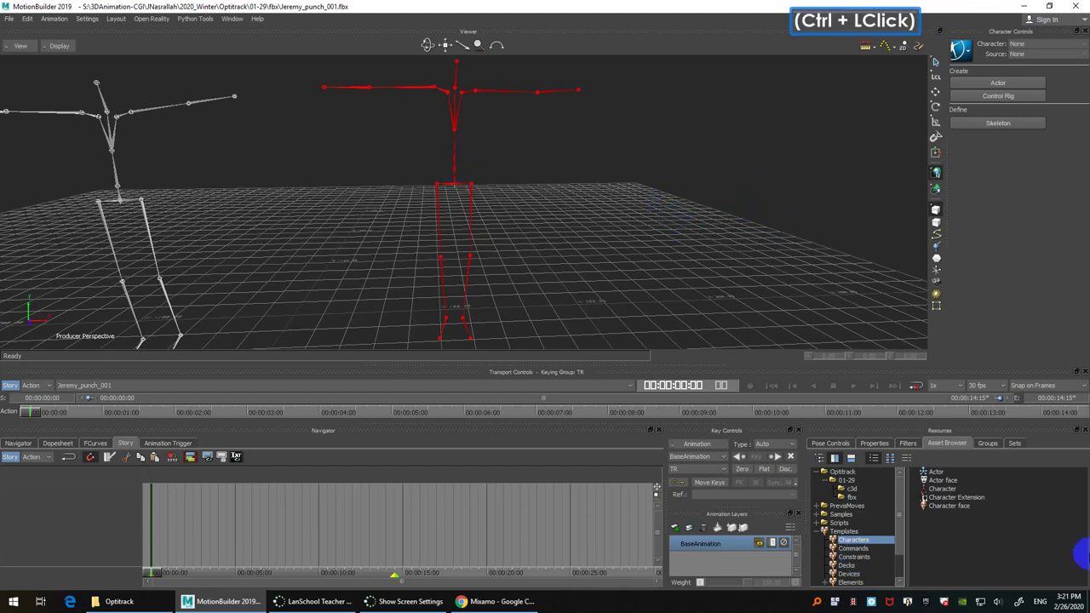
{"action": "left_click", "coordinate": [851, 540]}
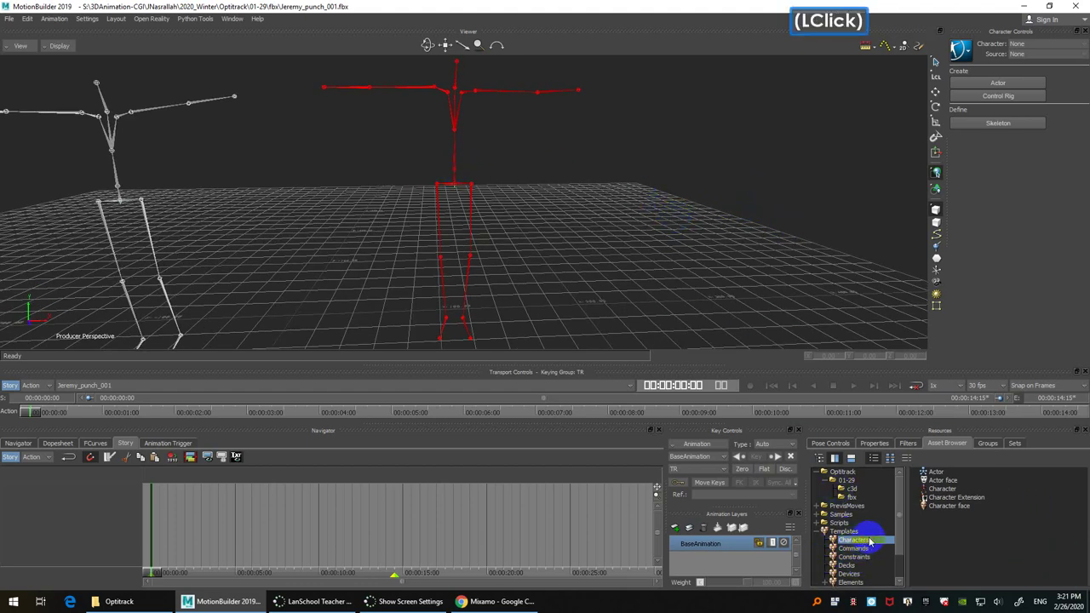
{"action": "left_click", "coordinate": [959, 489]}
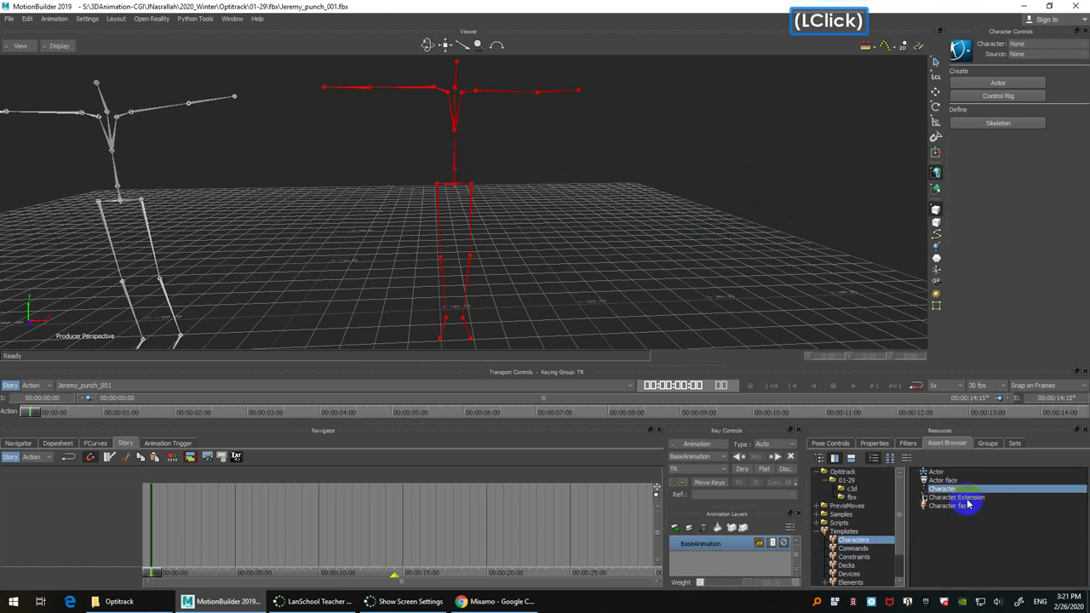
{"action": "left_click", "coordinate": [964, 505]}
{"action": "scroll", "coordinate": [854, 511], "scroll_direction": "up", "scroll_amount": 1}
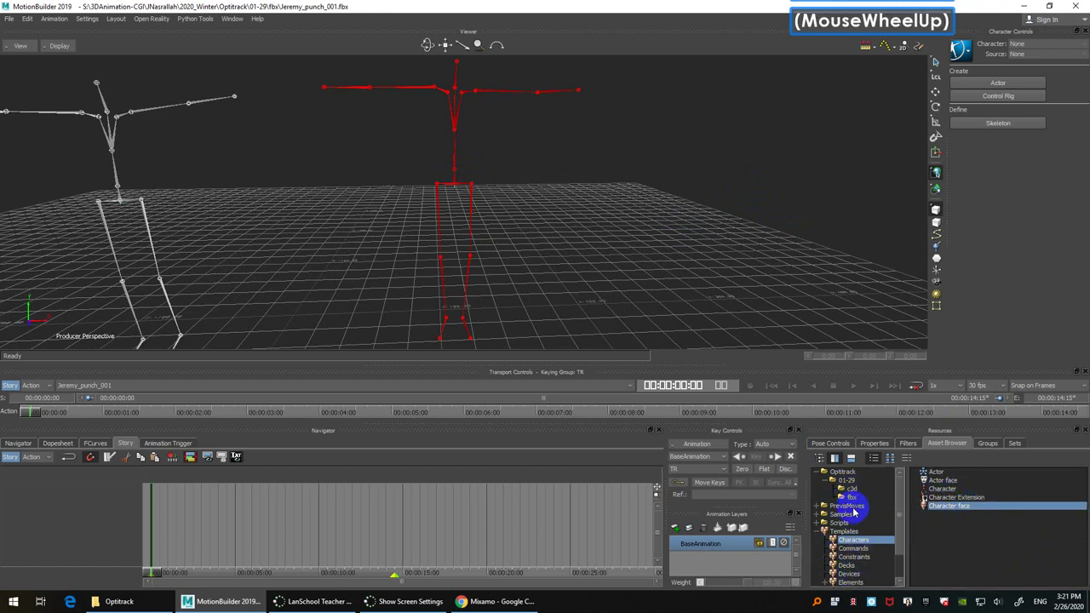
Step: Show the Samples folder in the Asset Browser and switch the viewer to the Producer Front view of both skeletons
{"action": "left_click", "coordinate": [842, 515]}
{"action": "left_click", "coordinate": [635, 249], "text": "ctrl"}
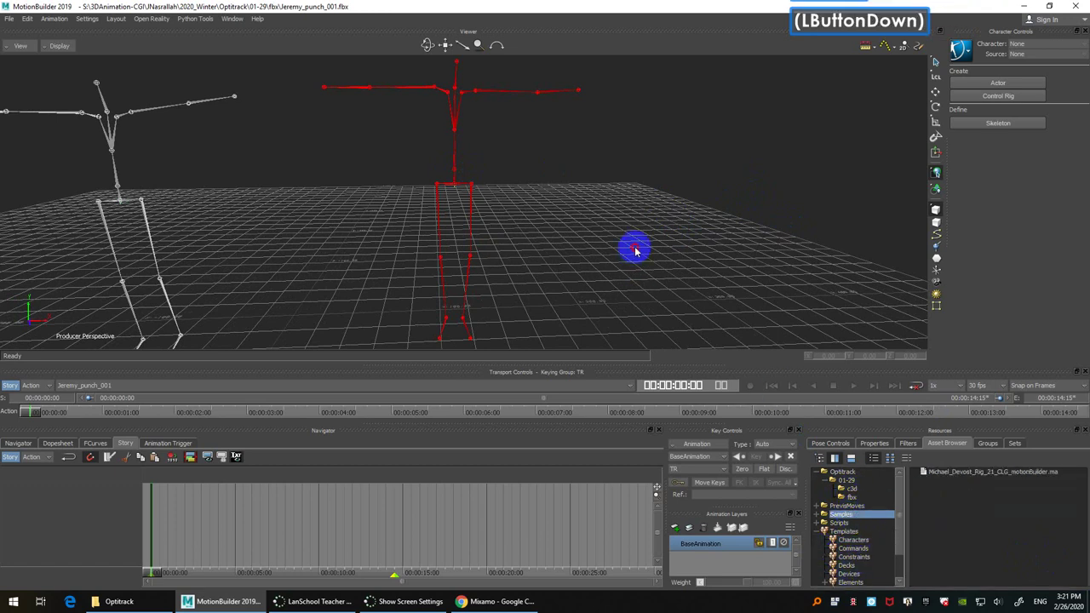
{"action": "key", "text": "ctrl+f"}
{"action": "left_click_drag", "start_coordinate": [640, 251], "coordinate": [641, 223], "text": "ctrl"}
{"action": "mouse_move", "coordinate": [641, 223]}
{"action": "left_mouse_down", "text": "ctrl"}
{"action": "mouse_move", "coordinate": [640, 233]}
{"action": "mouse_move", "coordinate": [657, 222]}
{"action": "mouse_move", "coordinate": [631, 224]}
{"action": "left_mouse_up", "text": "ctrl"}
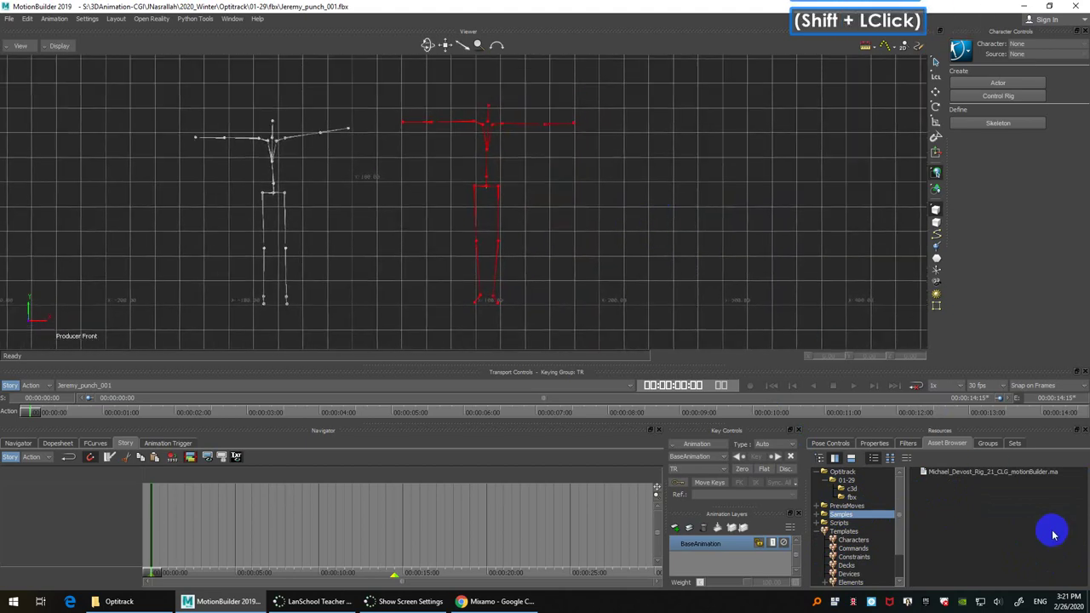
Step: Open the Characters folder under Samples in the Asset Browser and select the Humanoid asset
{"action": "left_click", "coordinate": [821, 513]}
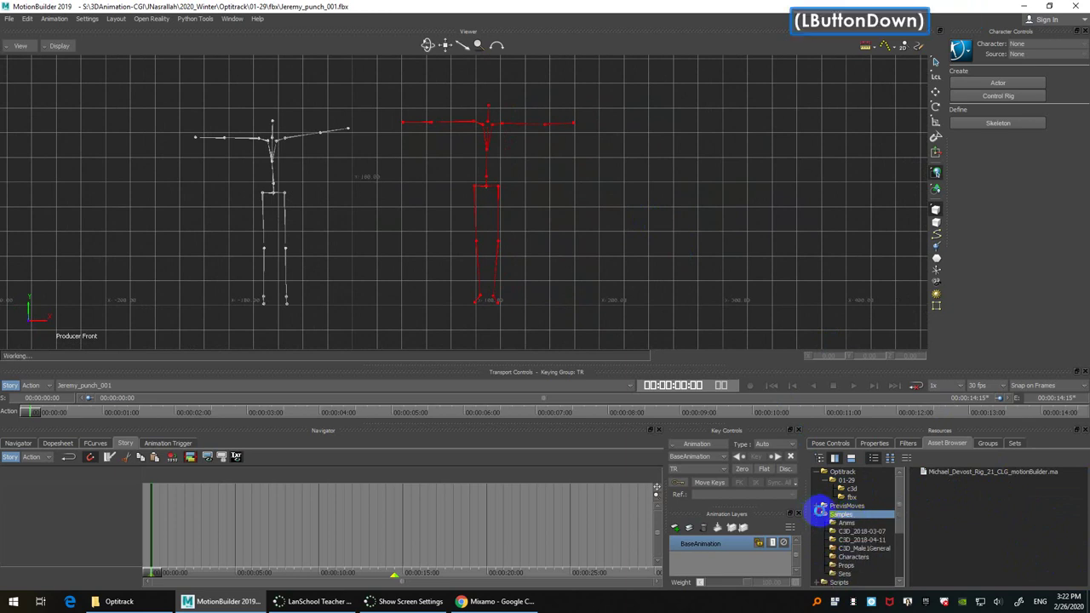
{"action": "left_click", "coordinate": [856, 557]}
{"action": "scroll", "coordinate": [957, 574], "scroll_direction": "down", "scroll_amount": 1}
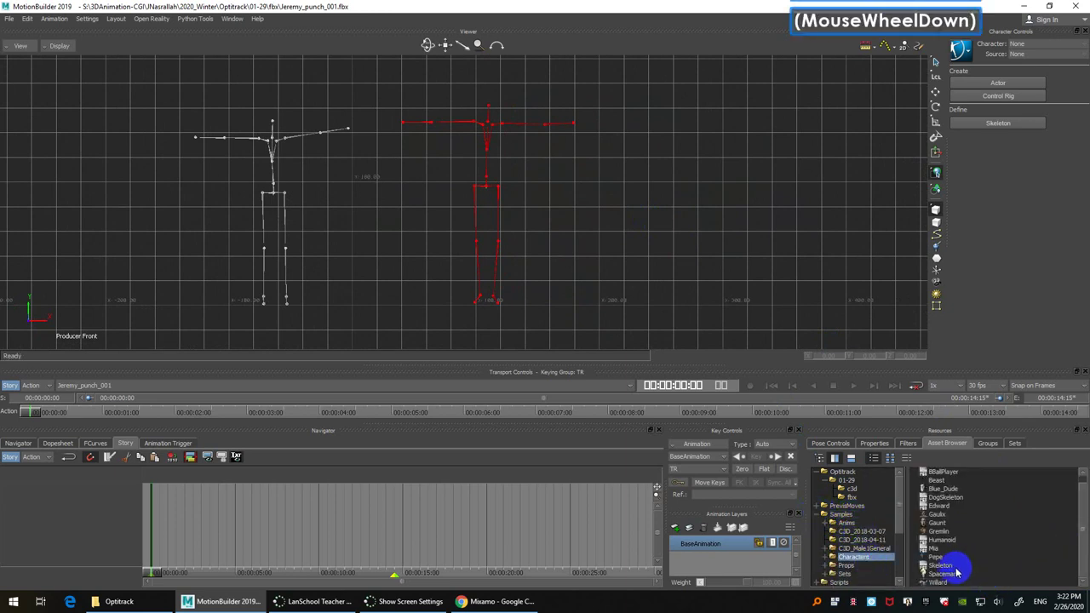
{"action": "left_click", "coordinate": [954, 574]}
{"action": "left_click", "coordinate": [944, 540]}
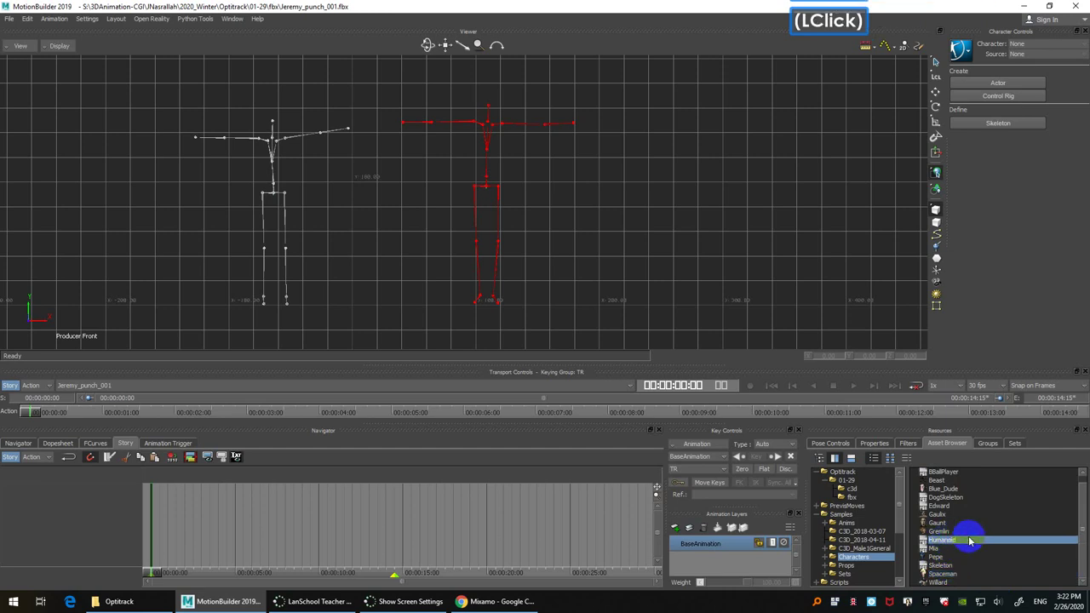
{"action": "left_click_drag", "start_coordinate": [576, 193], "coordinate": [563, 211], "text": "shift"}
{"action": "left_click_drag", "start_coordinate": [560, 226], "coordinate": [552, 202], "text": "ctrl"}
{"action": "left_click", "coordinate": [491, 202]}
{"action": "left_click", "coordinate": [491, 204]}
{"action": "left_click", "coordinate": [486, 207]}
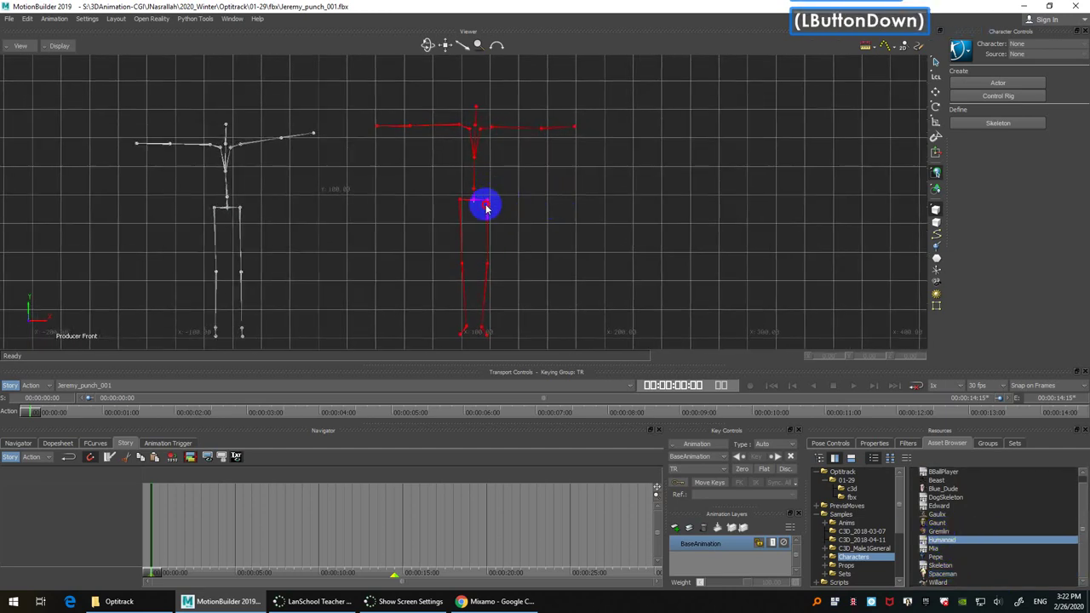
{"action": "left_click", "coordinate": [574, 216]}
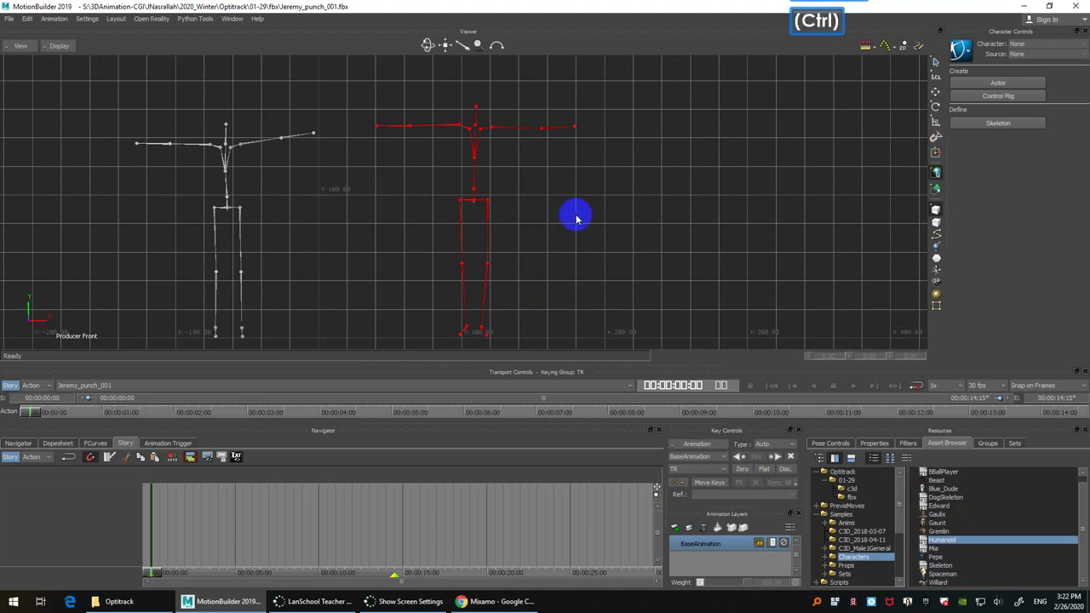
Step: Switch the viewer to Producer Perspective and open the Characters folder under Templates in the Asset Browser
{"action": "key", "text": "ctrl+e"}
{"action": "left_click_drag", "start_coordinate": [574, 213], "coordinate": [564, 221], "text": "ctrl+shift"}
{"action": "left_click_drag", "start_coordinate": [565, 222], "coordinate": [543, 235], "text": "ctrl"}
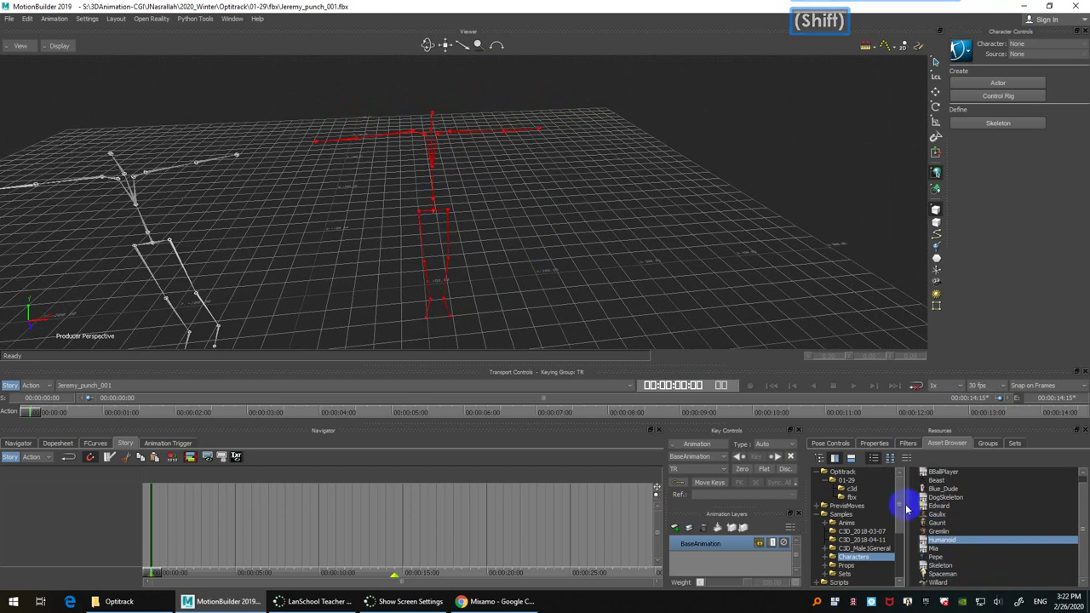
{"action": "scroll", "coordinate": [902, 560], "scroll_direction": "down", "scroll_amount": 2}
{"action": "left_click_drag", "start_coordinate": [900, 516], "coordinate": [903, 550]}
{"action": "left_click", "coordinate": [864, 534]}
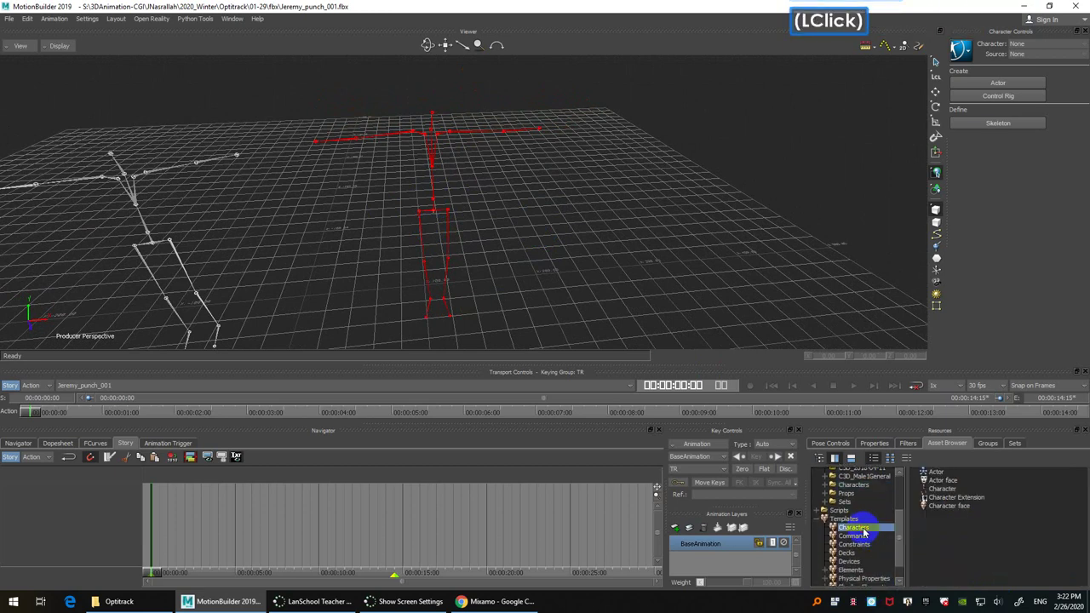
Step: Apply the Character template to the red skeleton's hips and characterize it as a biped
{"action": "left_click", "coordinate": [958, 499]}
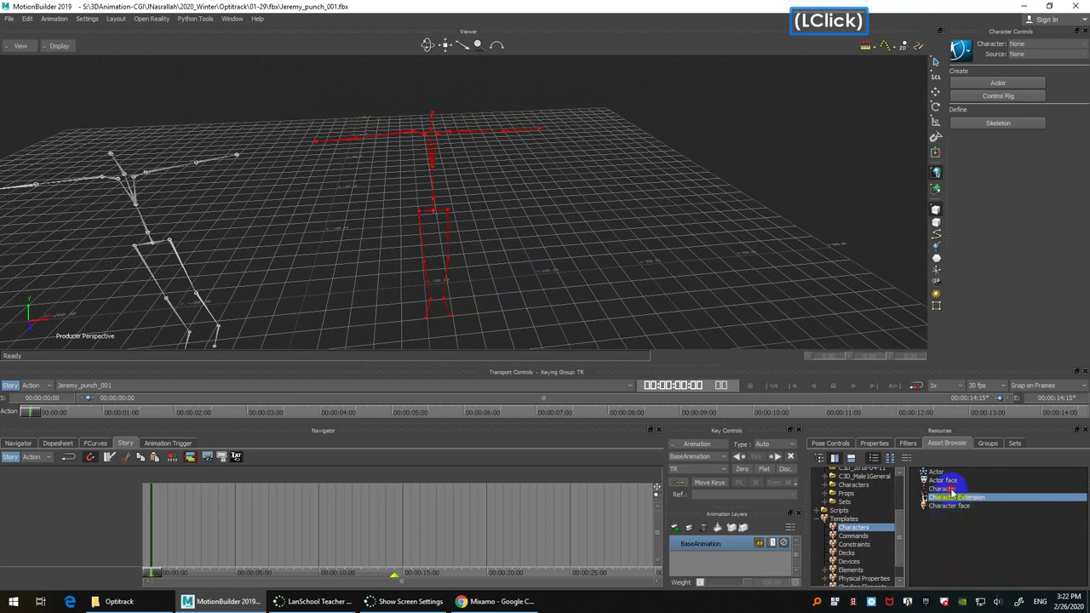
{"action": "left_click_drag", "start_coordinate": [951, 488], "coordinate": [970, 492]}
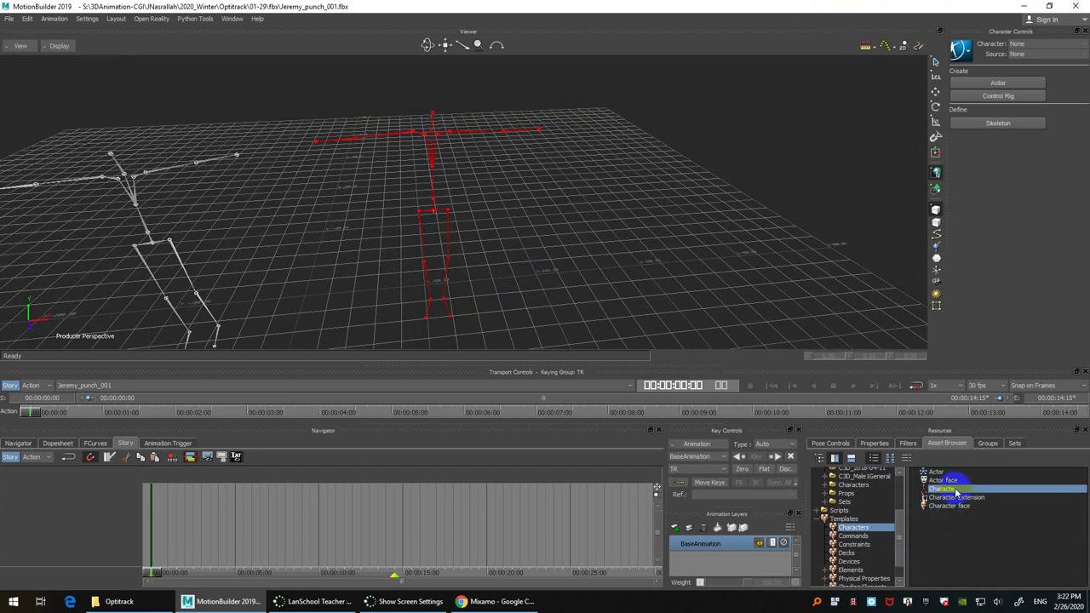
{"action": "left_click_drag", "start_coordinate": [955, 493], "coordinate": [447, 206]}
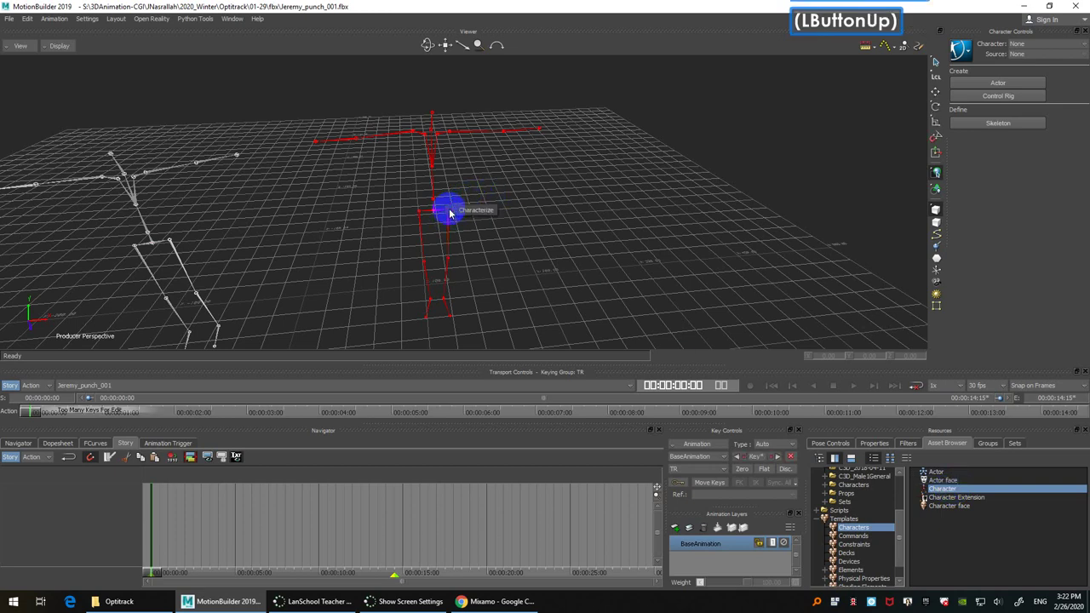
{"action": "left_click", "coordinate": [477, 210]}
{"action": "left_click", "coordinate": [497, 334]}
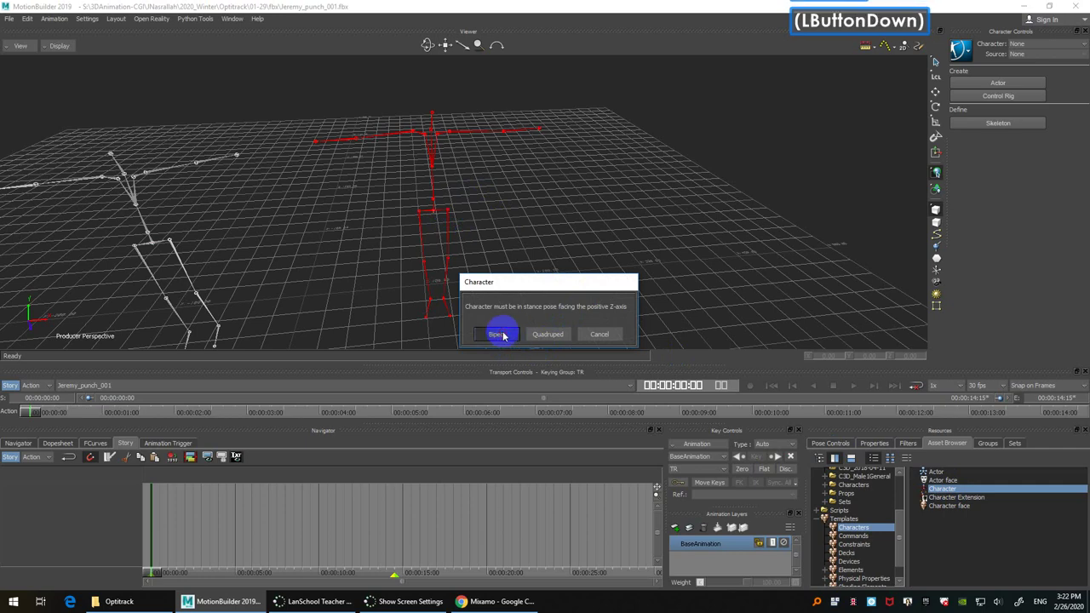
{"action": "left_click", "coordinate": [654, 217]}
{"action": "left_click", "coordinate": [937, 40]}
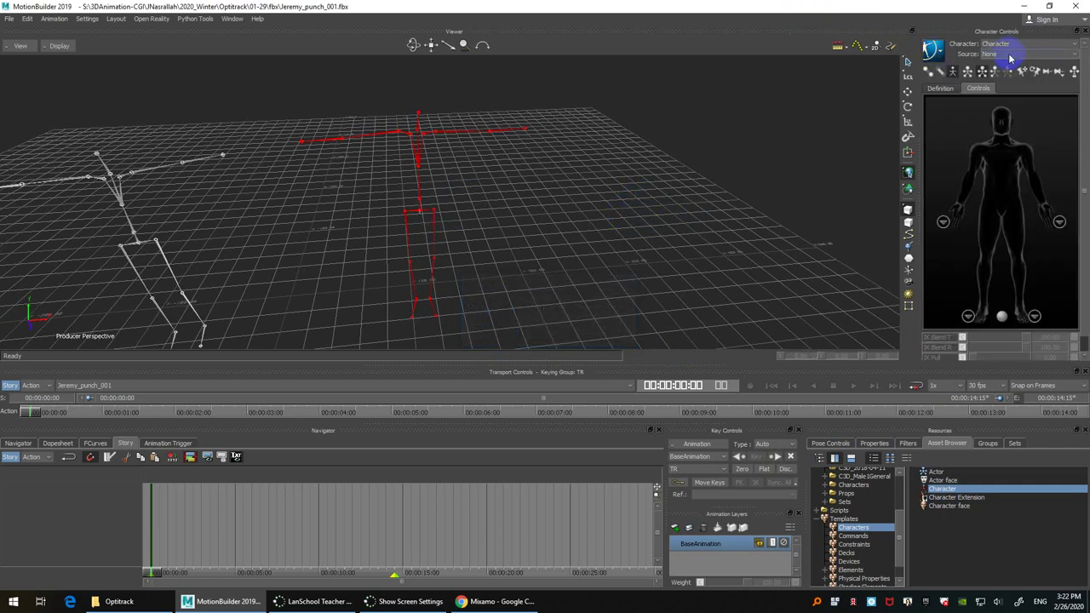
Step: Rename the new character as mocap in the Navigator's Characters list
{"action": "left_click", "coordinate": [19, 443]}
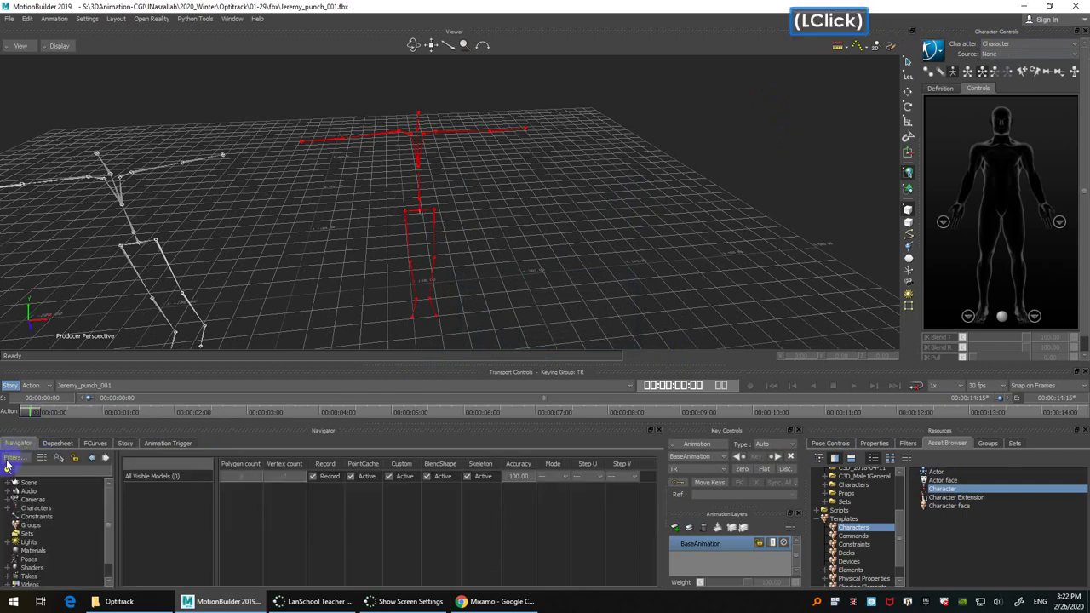
{"action": "double_click", "coordinate": [43, 509]}
{"action": "left_click", "coordinate": [44, 517]}
{"action": "double_click", "coordinate": [44, 517]}
{"action": "right_click", "coordinate": [43, 517]}
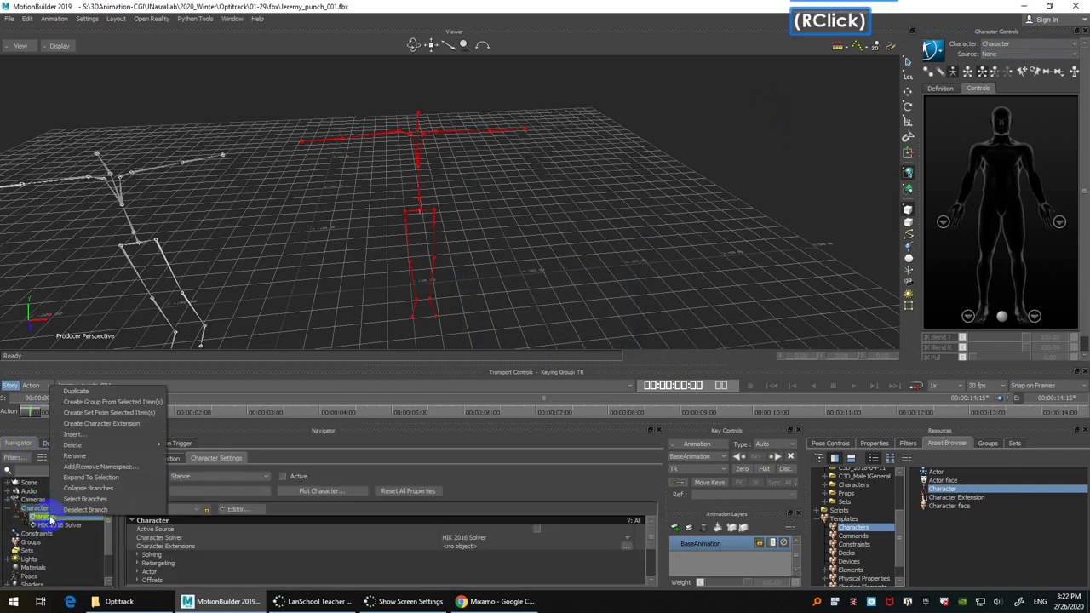
{"action": "left_click", "coordinate": [117, 458]}
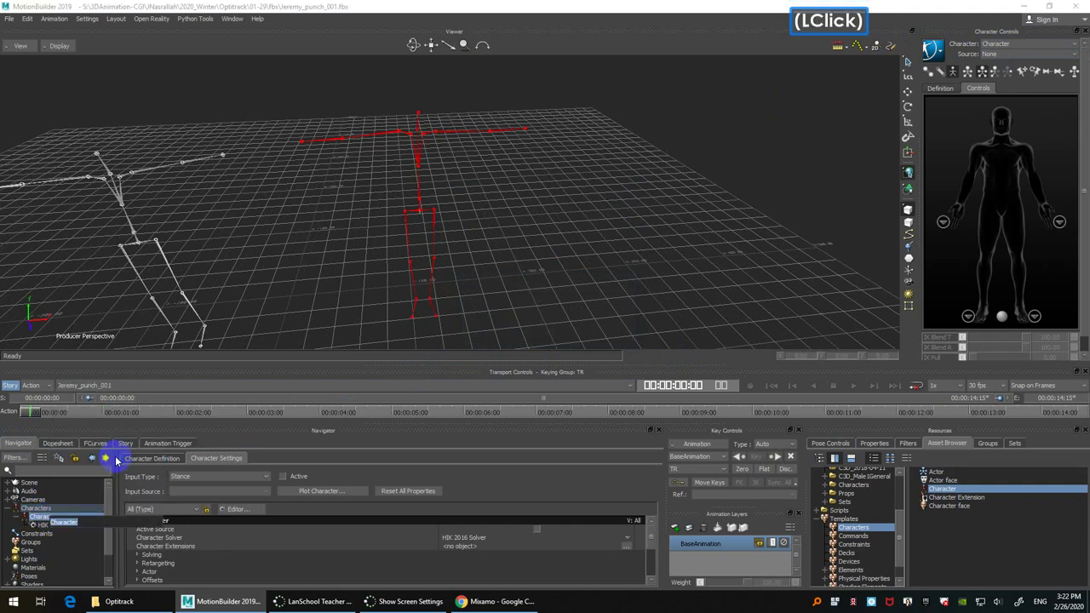
{"action": "type", "text": "mocap\\"}
{"action": "key", "text": "BackSpace"}
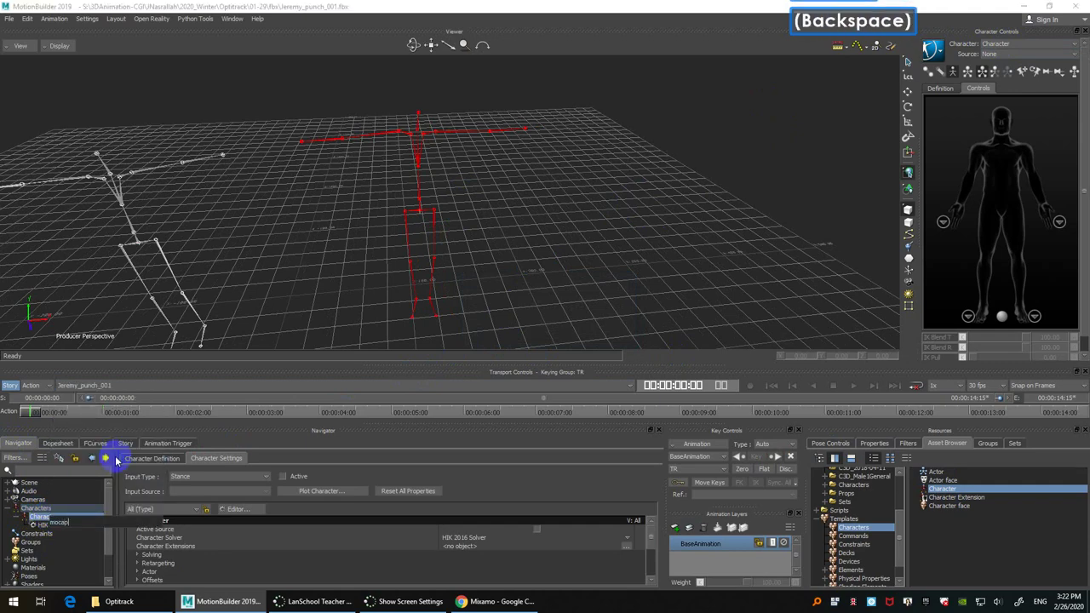
{"action": "key", "text": "Return"}
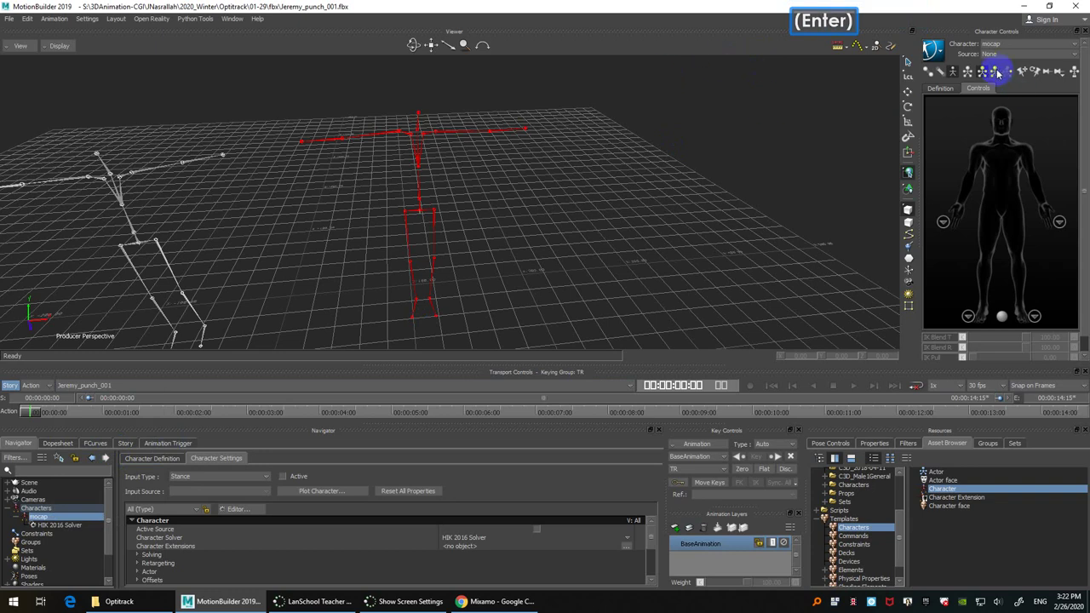
Step: Bake the mocap character's motion to a control rig, plotting on frame at 30 FPS with the Unroll rotation filter
{"action": "left_click", "coordinate": [934, 50]}
{"action": "mouse_move", "coordinate": [954, 112]}
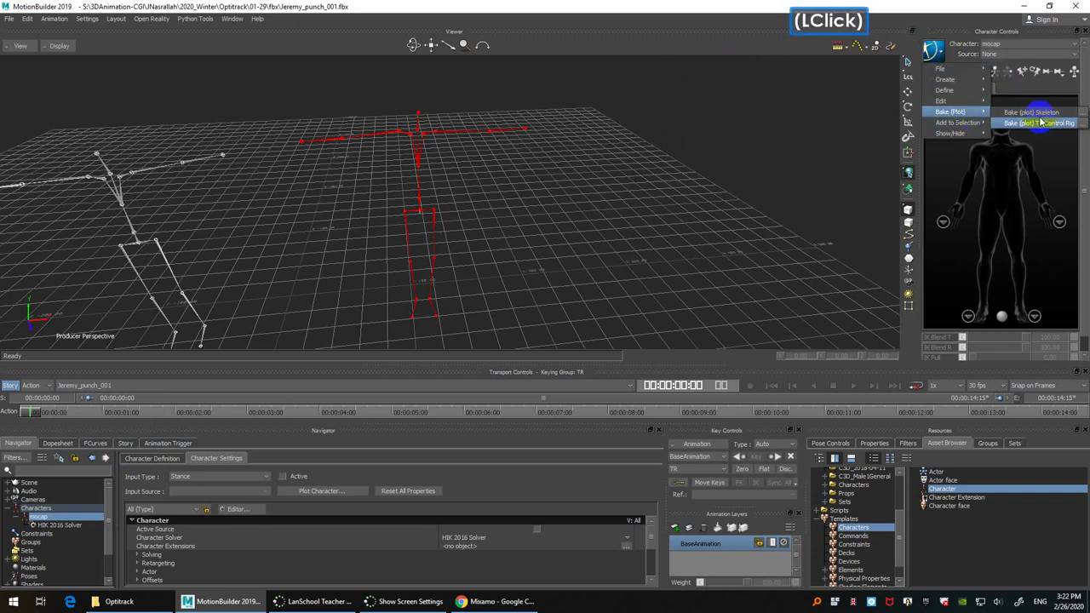
{"action": "left_click", "coordinate": [1083, 124]}
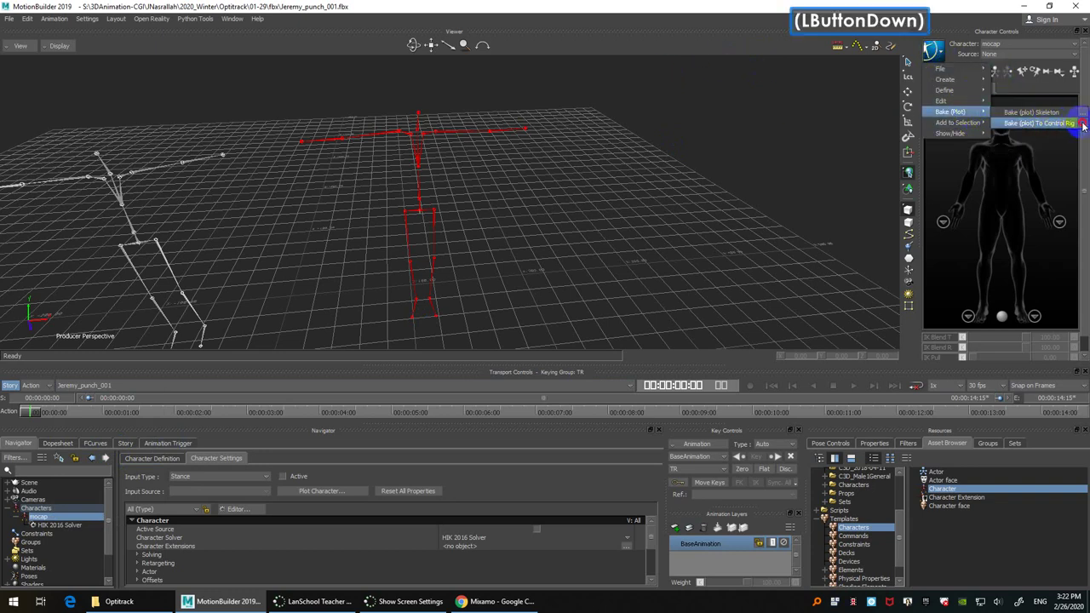
{"action": "left_click", "coordinate": [501, 335]}
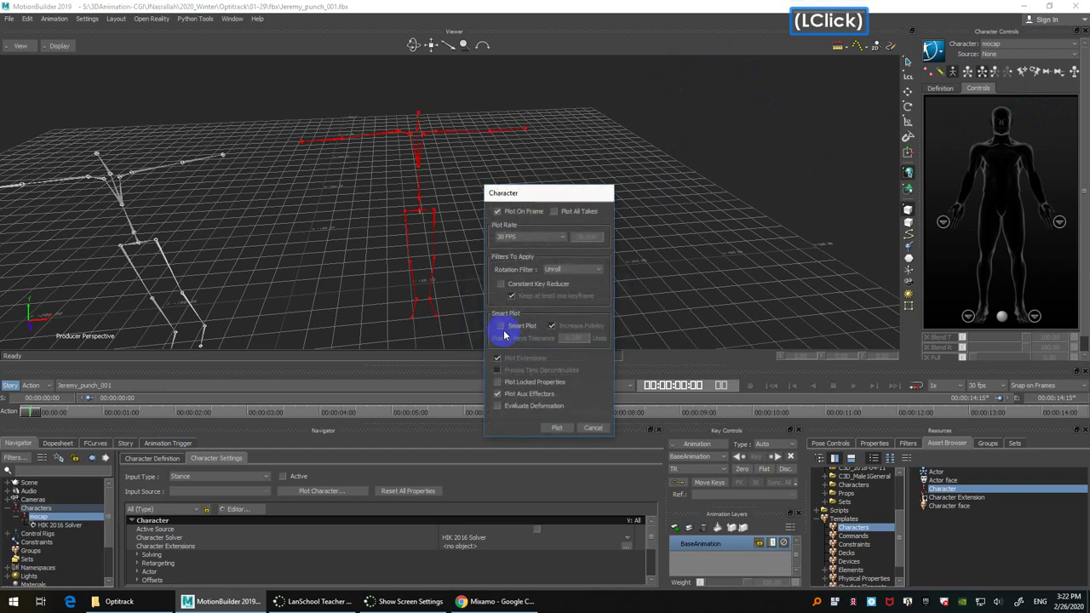
{"action": "left_click", "coordinate": [568, 432]}
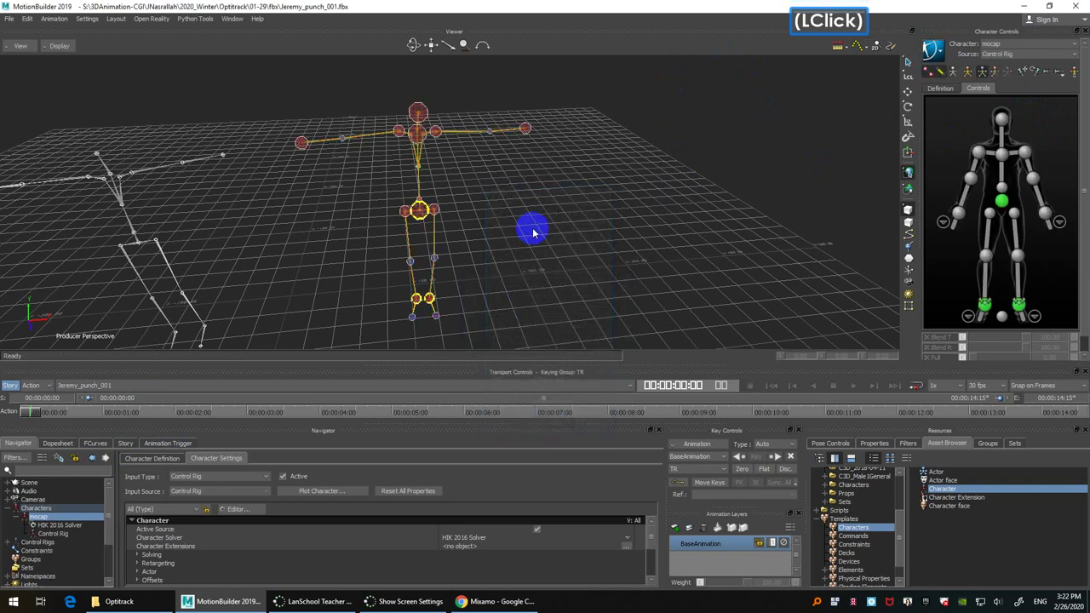
Step: Play the take to check the baked control rig's motion, and return to the first frame
{"action": "left_click", "coordinate": [524, 188], "text": "ctrl+shift"}
{"action": "mouse_move", "coordinate": [528, 204]}
{"action": "left_mouse_down", "text": "shift"}
{"action": "mouse_move", "coordinate": [518, 209]}
{"action": "mouse_move", "coordinate": [524, 222]}
{"action": "left_mouse_up", "text": "shift"}
{"action": "key", "text": "ctrl+space"}
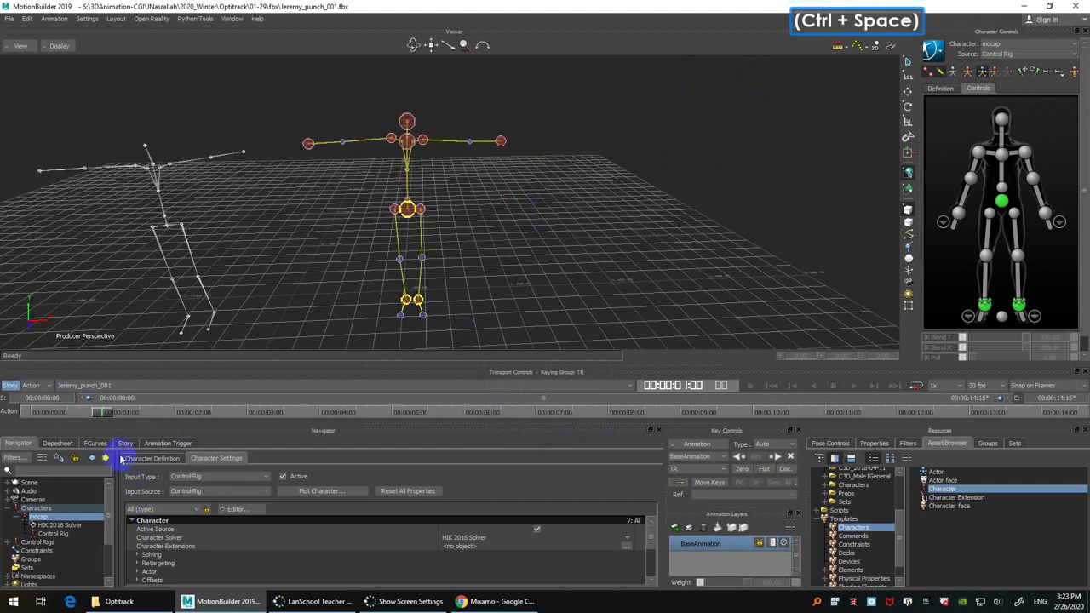
{"action": "mouse_move", "coordinate": [107, 415]}
{"action": "left_mouse_down"}
{"action": "mouse_move", "coordinate": [326, 384]}
{"action": "mouse_move", "coordinate": [42, 371]}
{"action": "left_mouse_up"}
{"action": "left_click_drag", "start_coordinate": [653, 231], "coordinate": [638, 203], "text": "ctrl+shift"}
{"action": "left_click_drag", "start_coordinate": [633, 259], "coordinate": [633, 223], "text": "shift"}
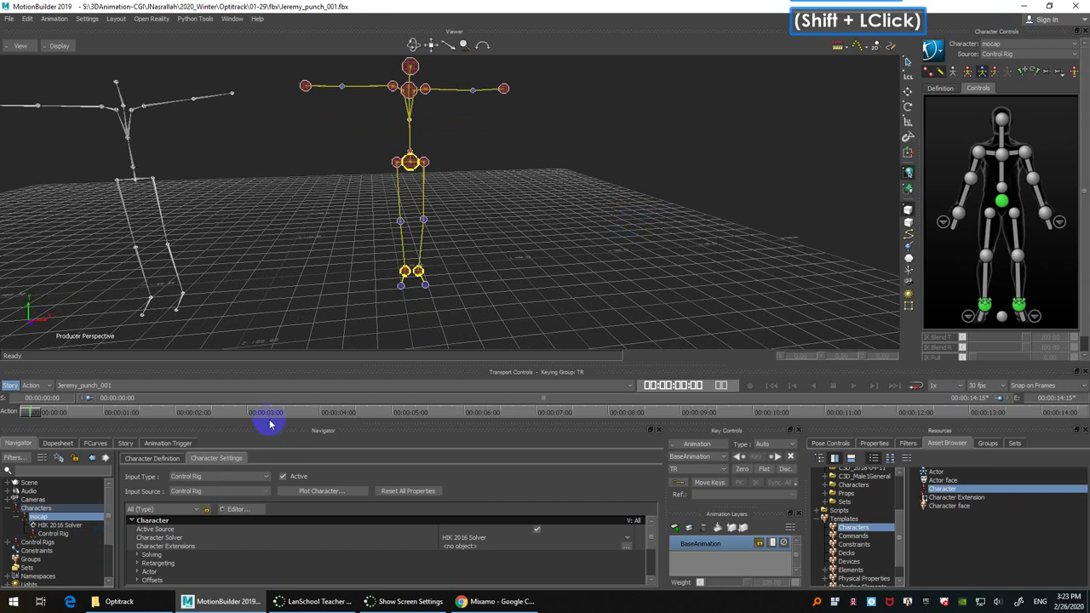
Step: Rename the mocap character's control rig as mocap Control Rig
{"action": "left_click", "coordinate": [68, 534]}
{"action": "right_click", "coordinate": [67, 535]}
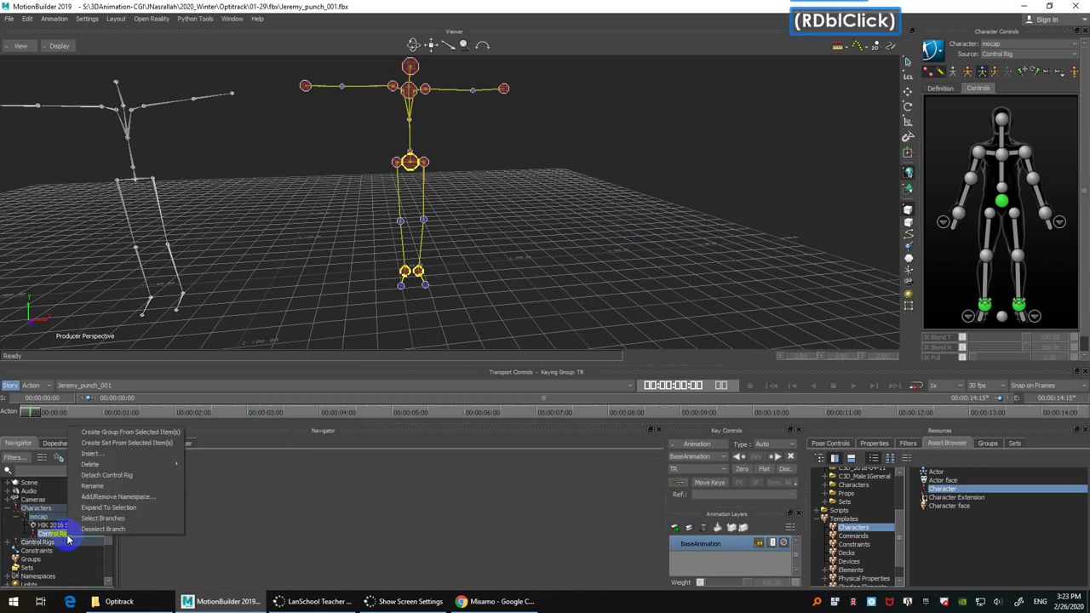
{"action": "left_click", "coordinate": [139, 487]}
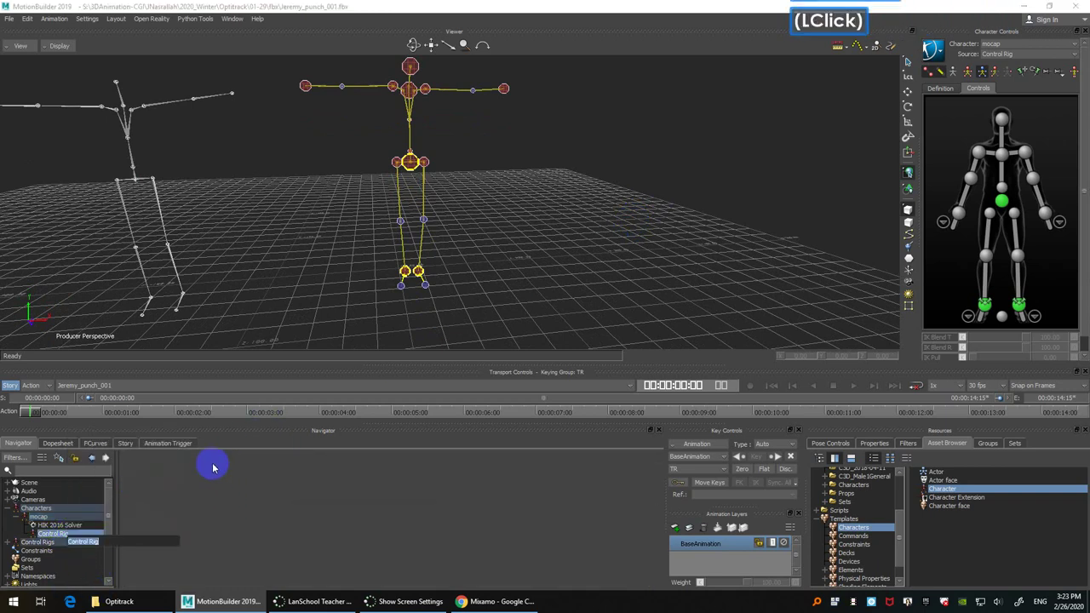
{"action": "left_click", "coordinate": [128, 538]}
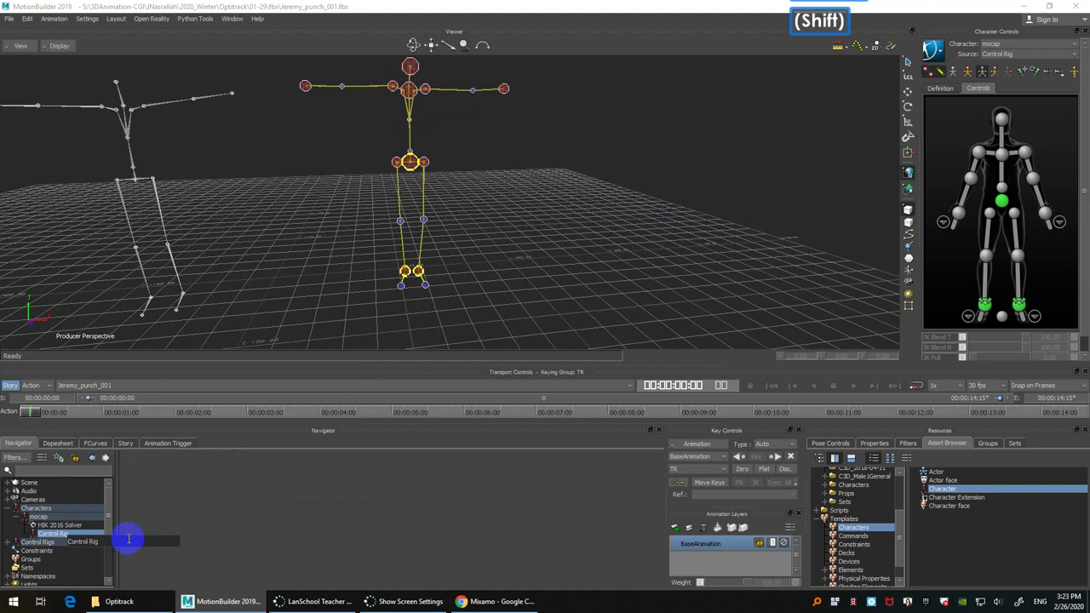
{"action": "type", "text": "mocap"}
{"action": "key", "text": "Return"}
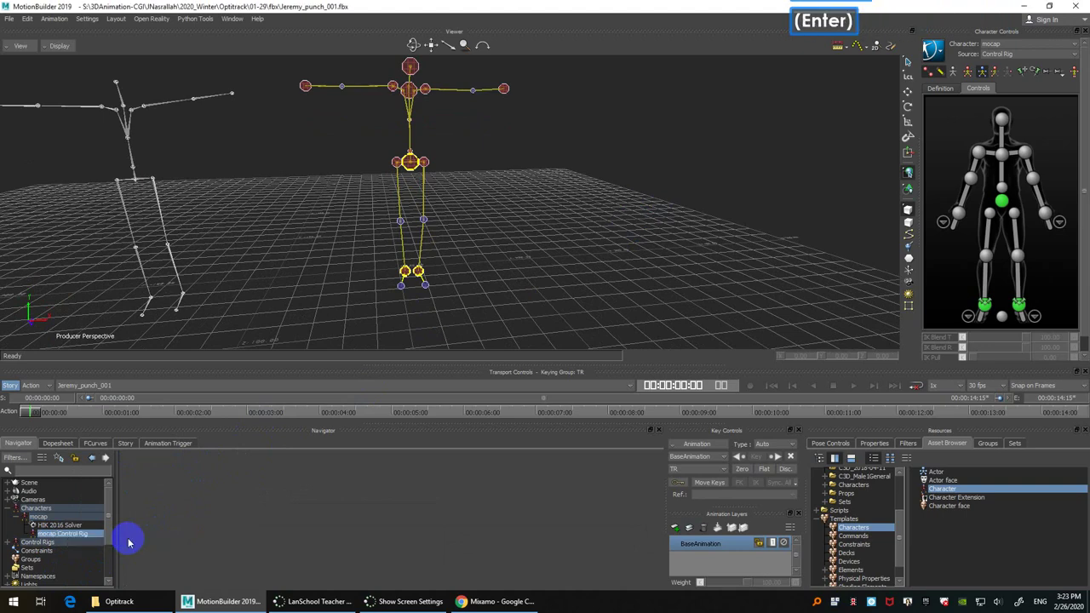
Step: Scrub through the punch motion to examine the control rig, and go back to the T-pose near one second
{"action": "left_click", "coordinate": [515, 167]}
{"action": "left_click_drag", "start_coordinate": [516, 168], "coordinate": [533, 248], "text": "ctrl"}
{"action": "left_click_drag", "start_coordinate": [27, 412], "coordinate": [252, 424]}
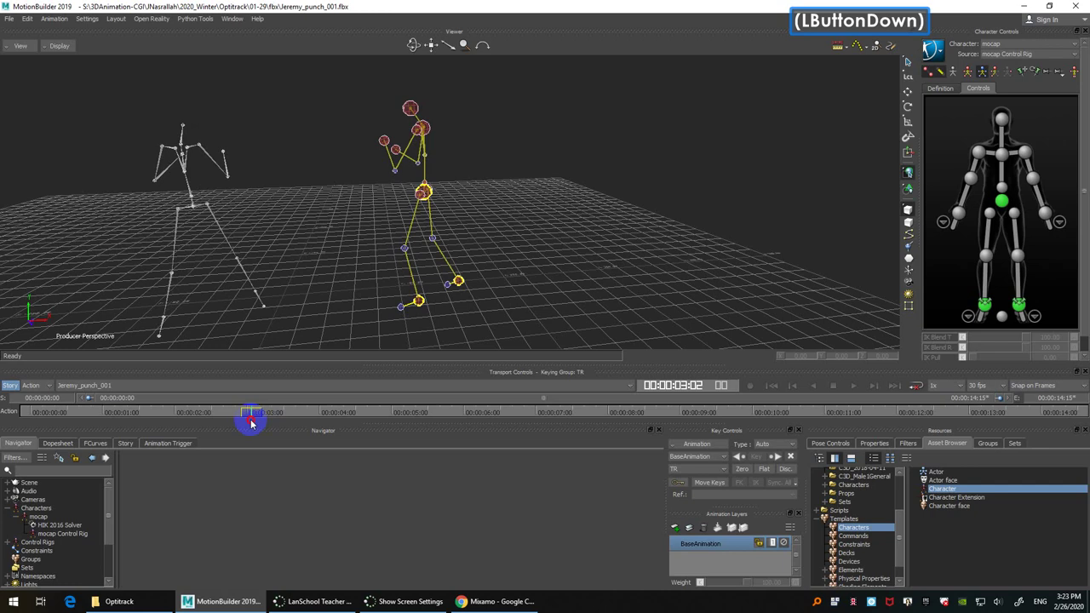
{"action": "left_click_drag", "start_coordinate": [251, 423], "coordinate": [115, 415]}
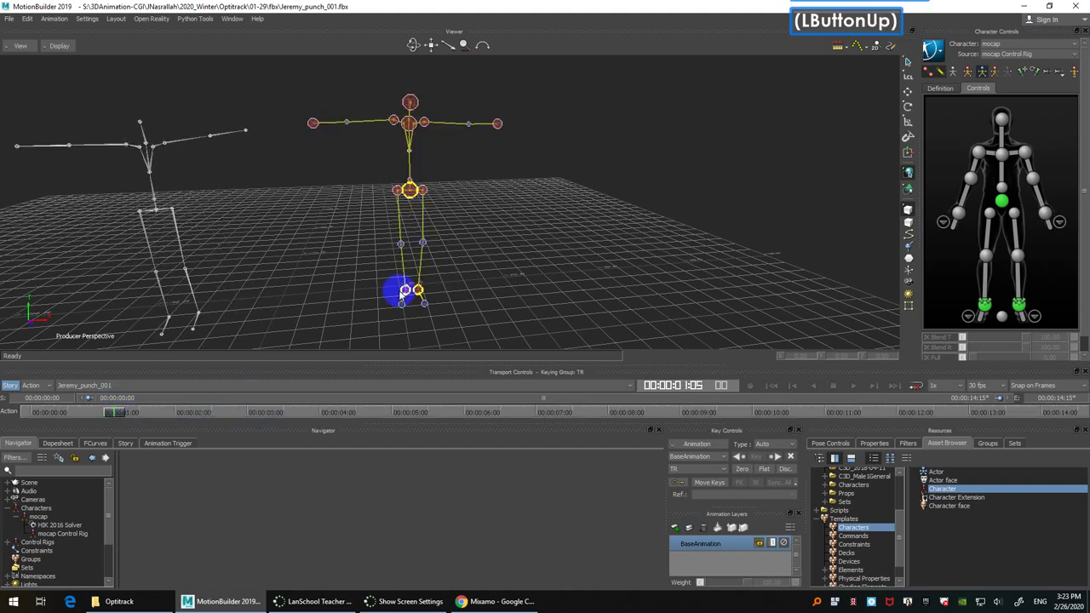
{"action": "left_click", "coordinate": [8, 18]}
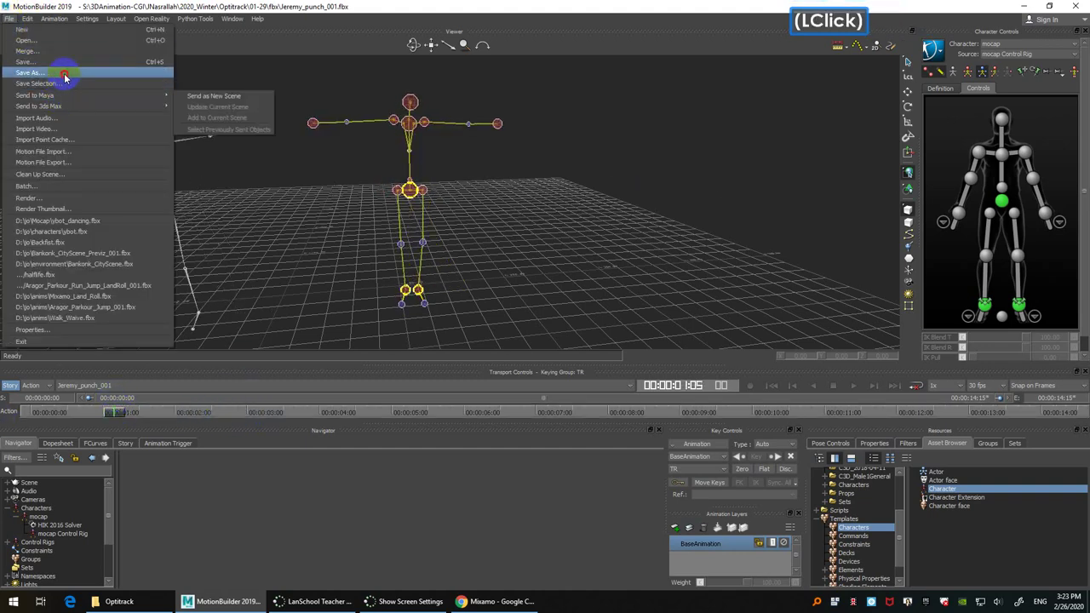
{"action": "left_click", "coordinate": [66, 76]}
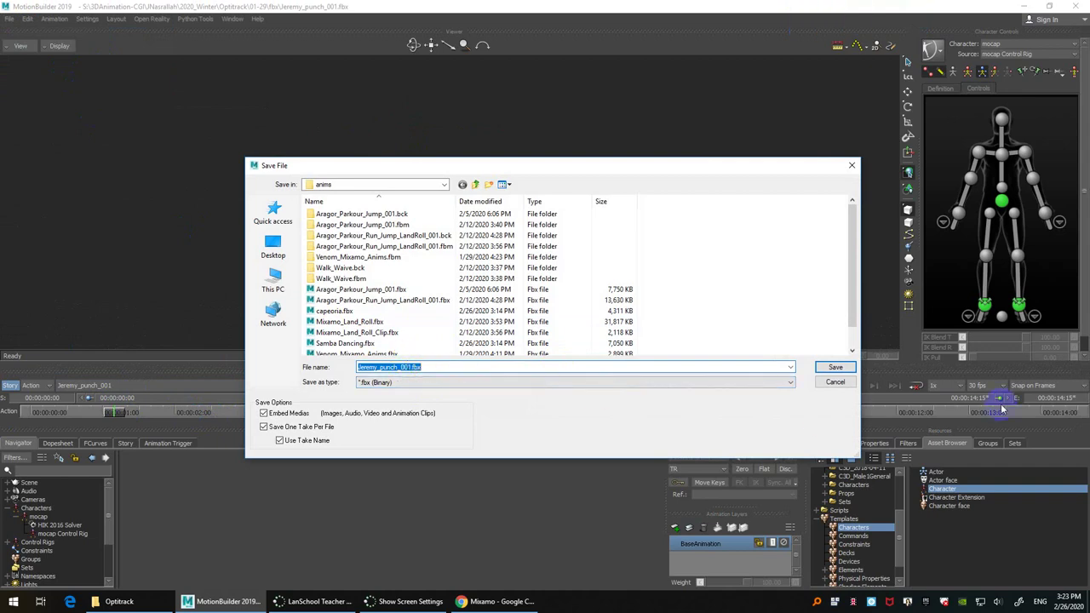
{"action": "left_click", "coordinate": [837, 383]}
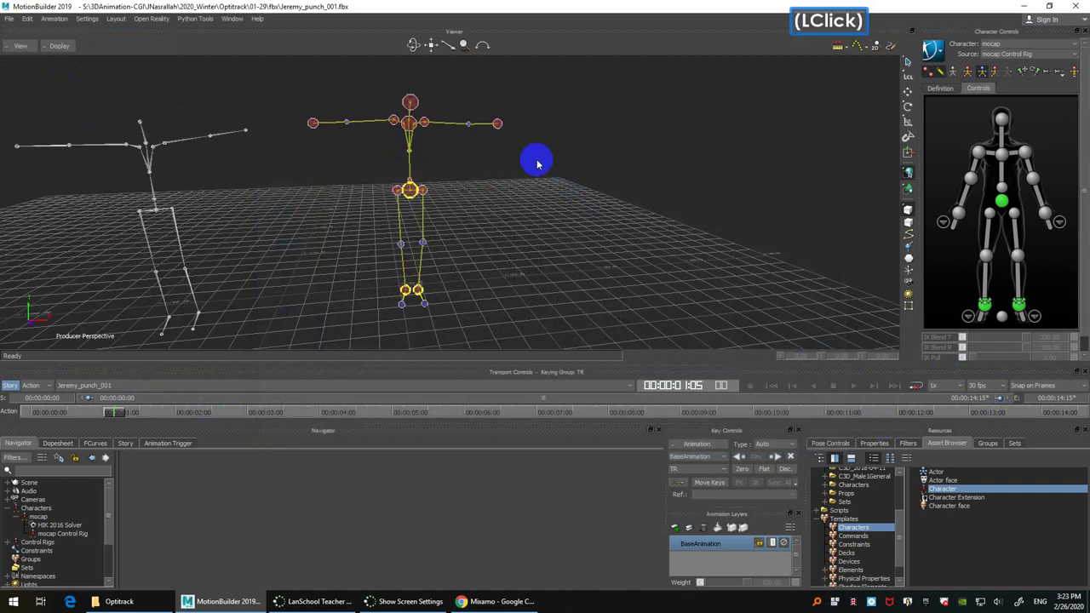
Step: Open the Characters folder under Samples in the Asset Browser to list the sample characters
{"action": "left_click", "coordinate": [515, 188]}
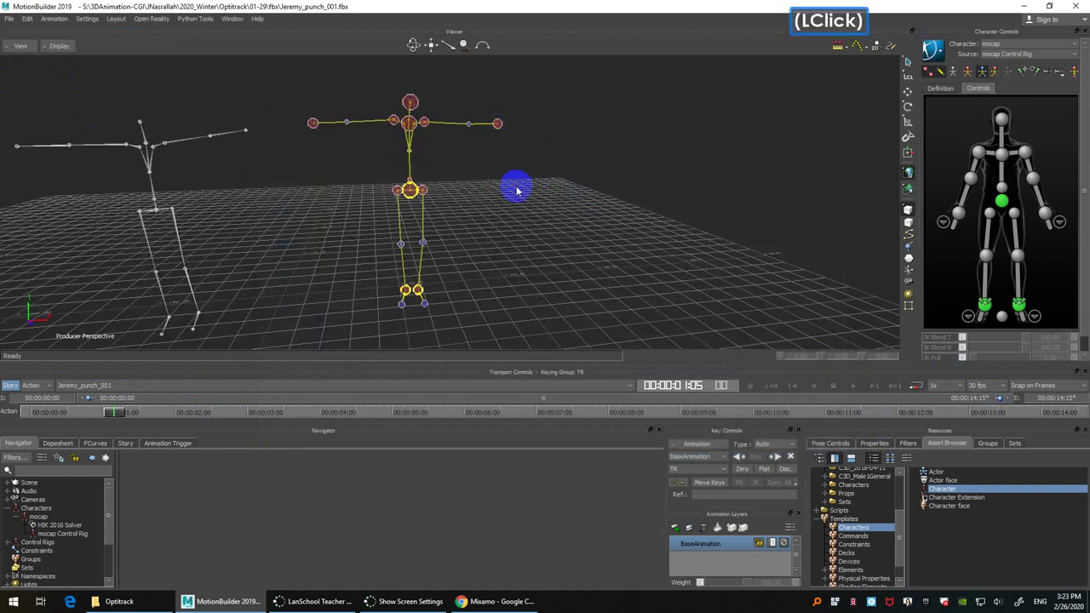
{"action": "left_click_drag", "start_coordinate": [665, 292], "coordinate": [597, 223], "text": "ctrl"}
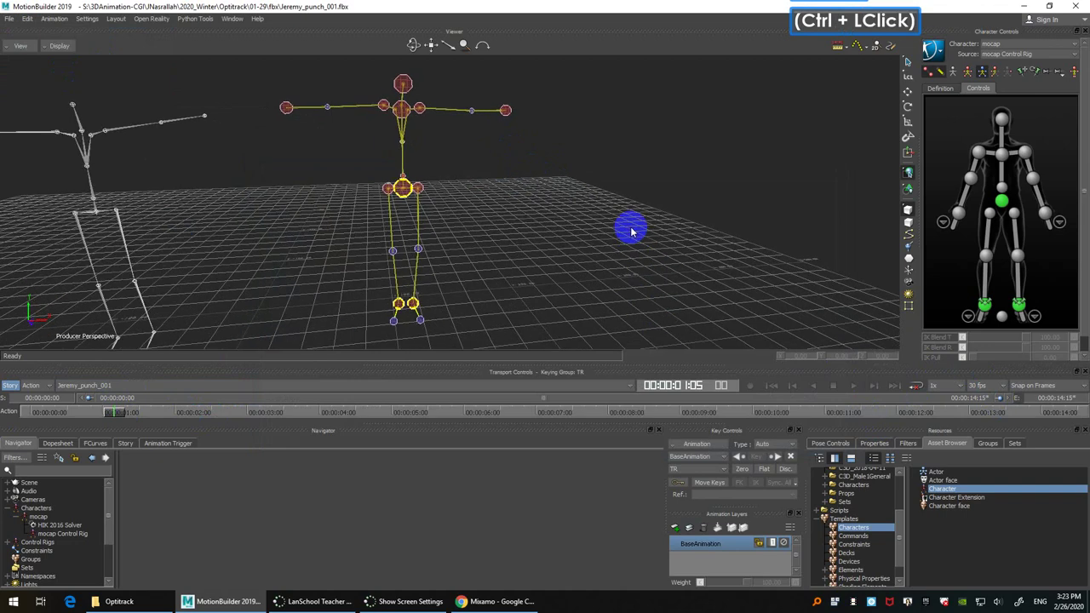
{"action": "double_click", "coordinate": [944, 555], "text": "shift"}
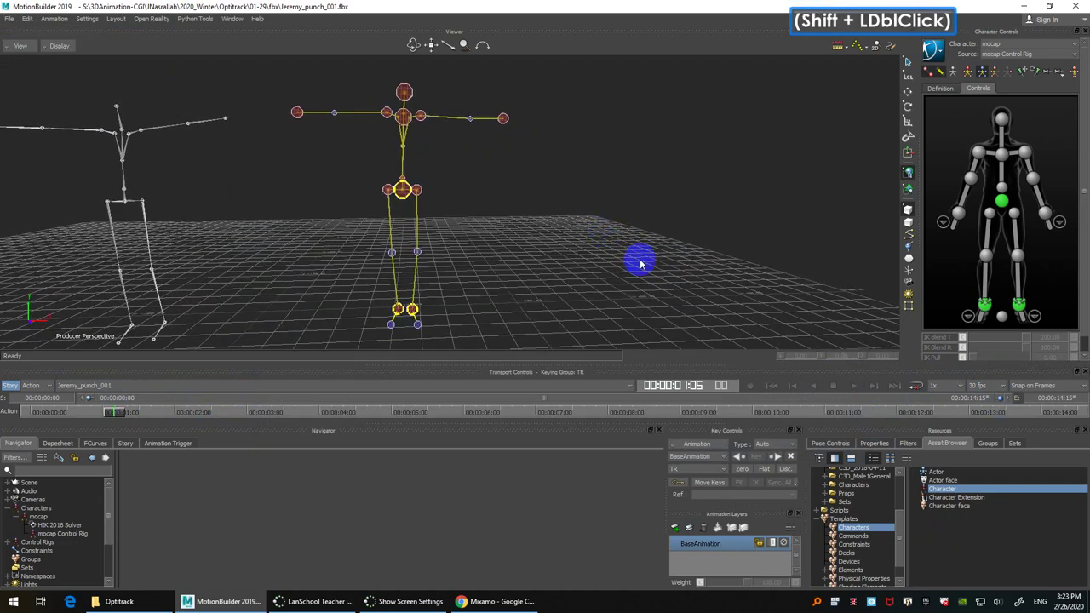
{"action": "left_click", "coordinate": [608, 171]}
{"action": "scroll", "coordinate": [873, 551], "scroll_direction": "down", "scroll_amount": 1}
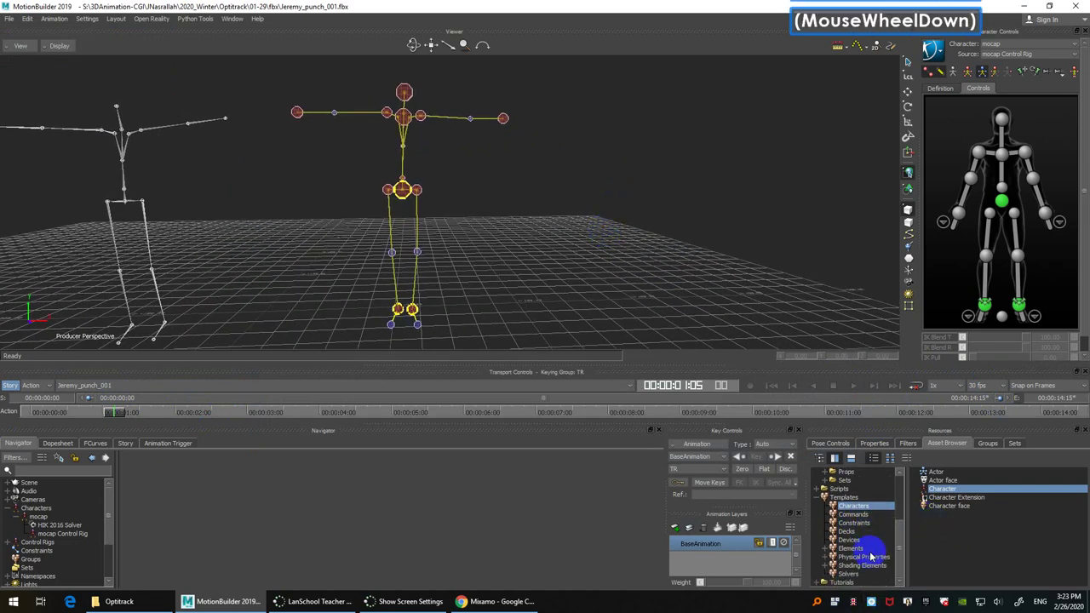
{"action": "scroll", "coordinate": [856, 528], "scroll_direction": "up", "scroll_amount": 2}
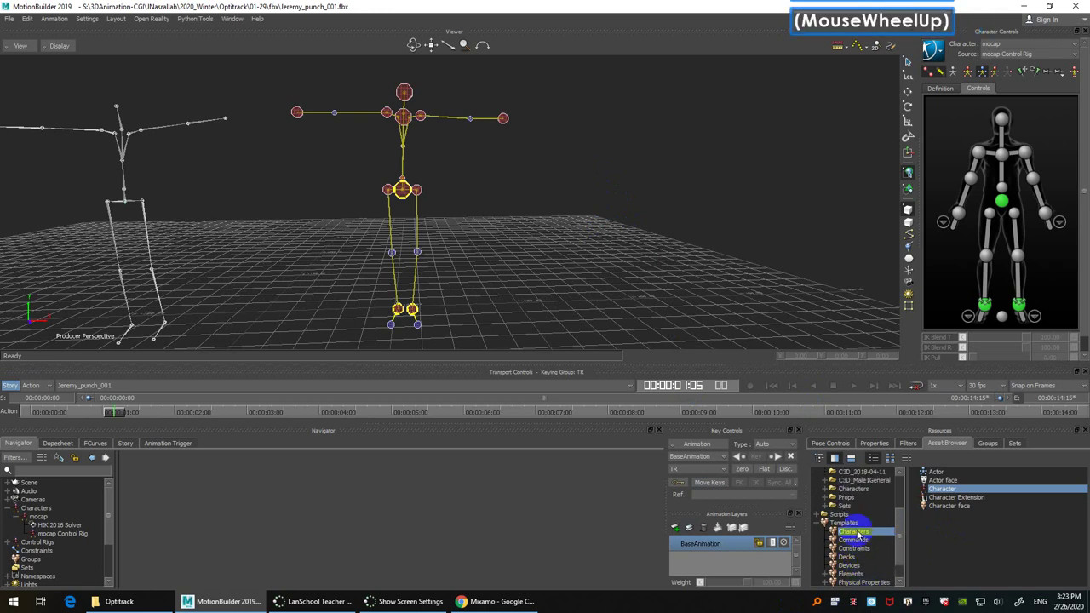
{"action": "left_click", "coordinate": [853, 488]}
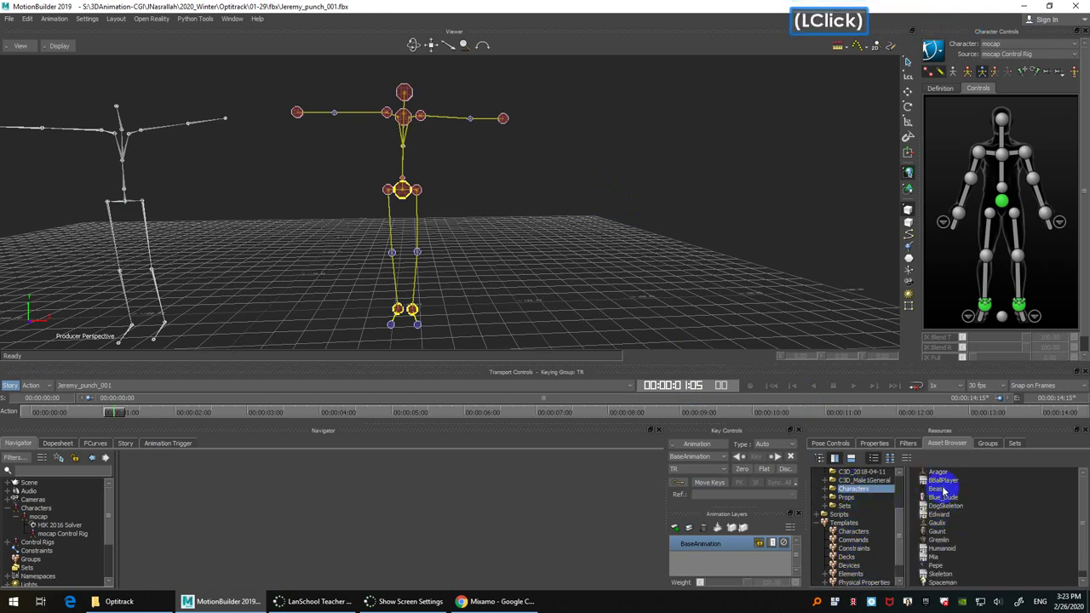
Step: Merge the Humanoid sample character into the scene with no animation, and switch the viewer to Producer Front
{"action": "left_click", "coordinate": [950, 549]}
{"action": "left_click_drag", "start_coordinate": [952, 552], "coordinate": [589, 218]}
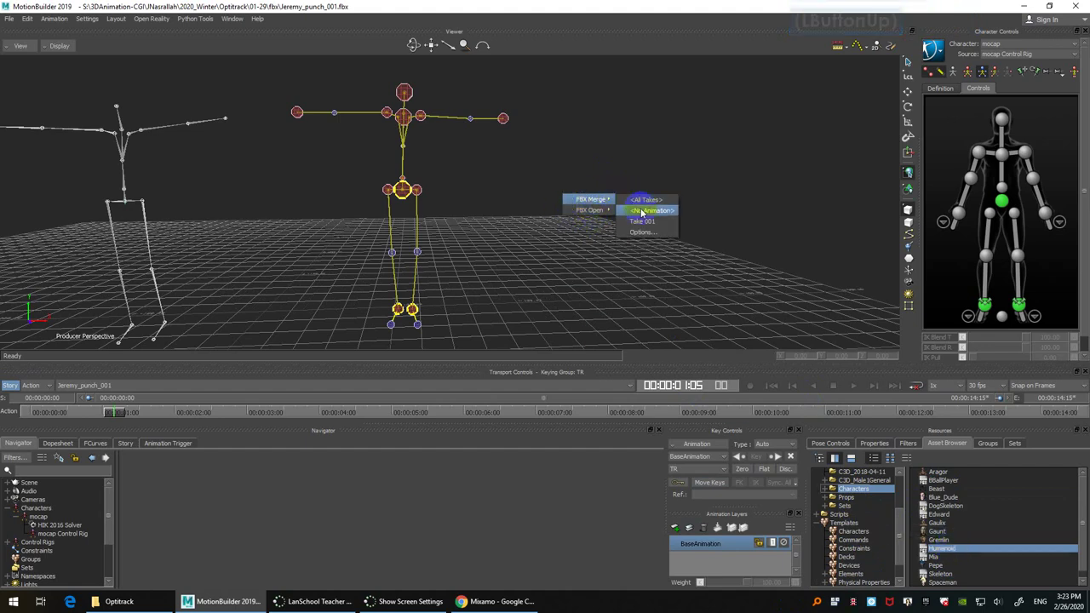
{"action": "left_click", "coordinate": [646, 212]}
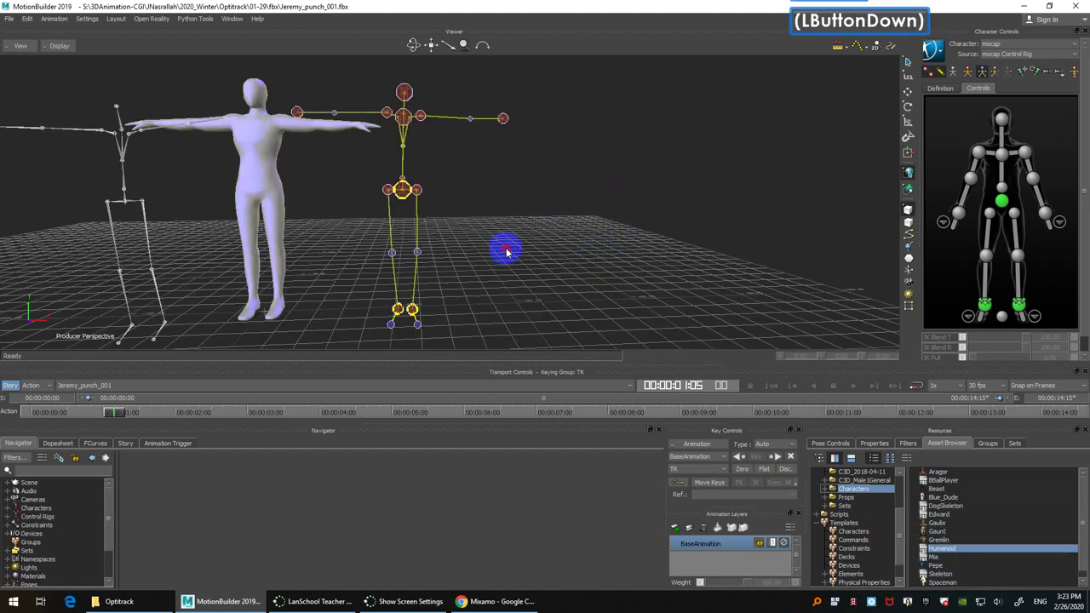
{"action": "left_click_drag", "start_coordinate": [506, 251], "coordinate": [594, 251], "text": "shift"}
{"action": "left_click", "coordinate": [557, 223]}
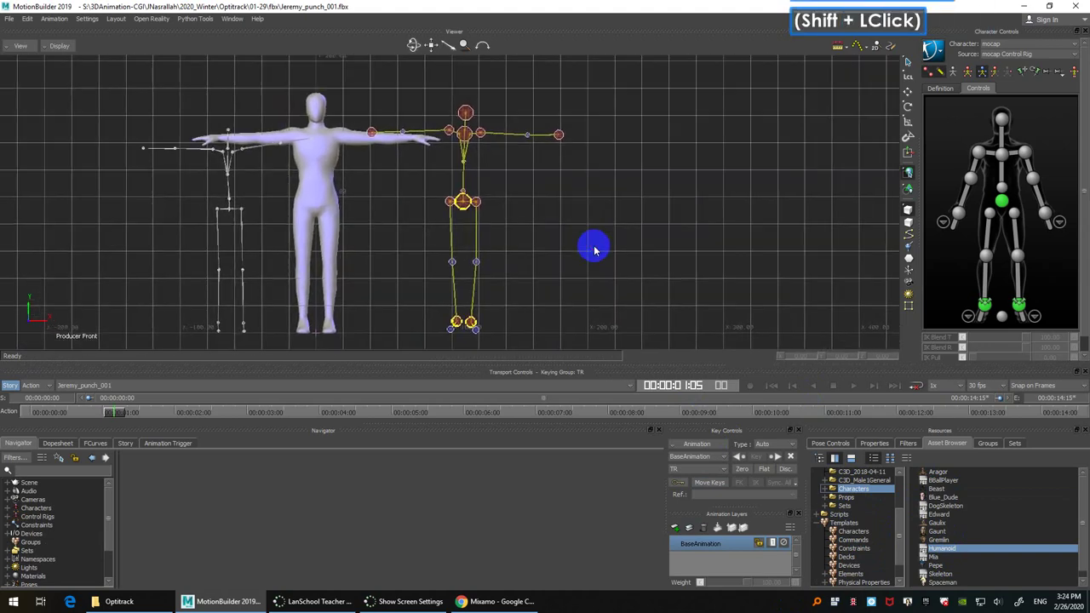
Step: Make Humanoid the current character and set its input source to mocap
{"action": "left_click", "coordinate": [601, 227]}
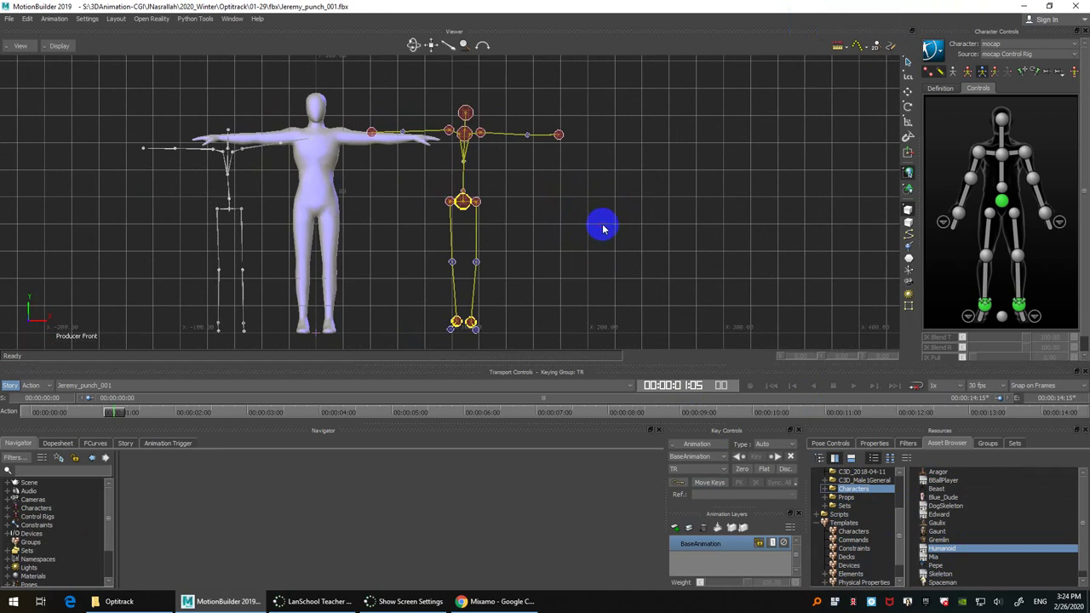
{"action": "left_click", "coordinate": [601, 226]}
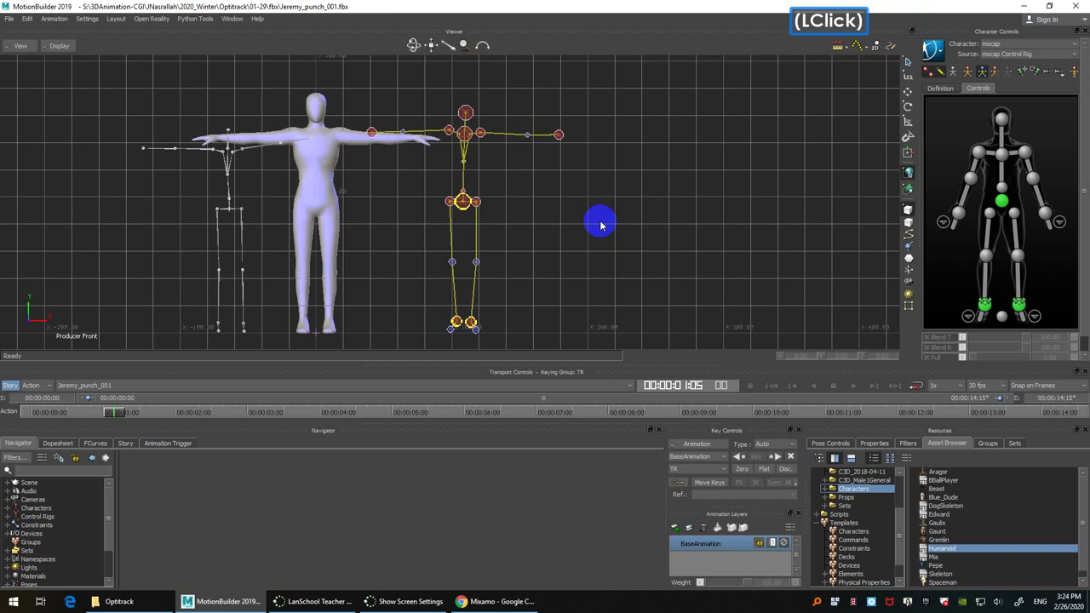
{"action": "left_click_drag", "start_coordinate": [594, 218], "coordinate": [520, 224], "text": "shift"}
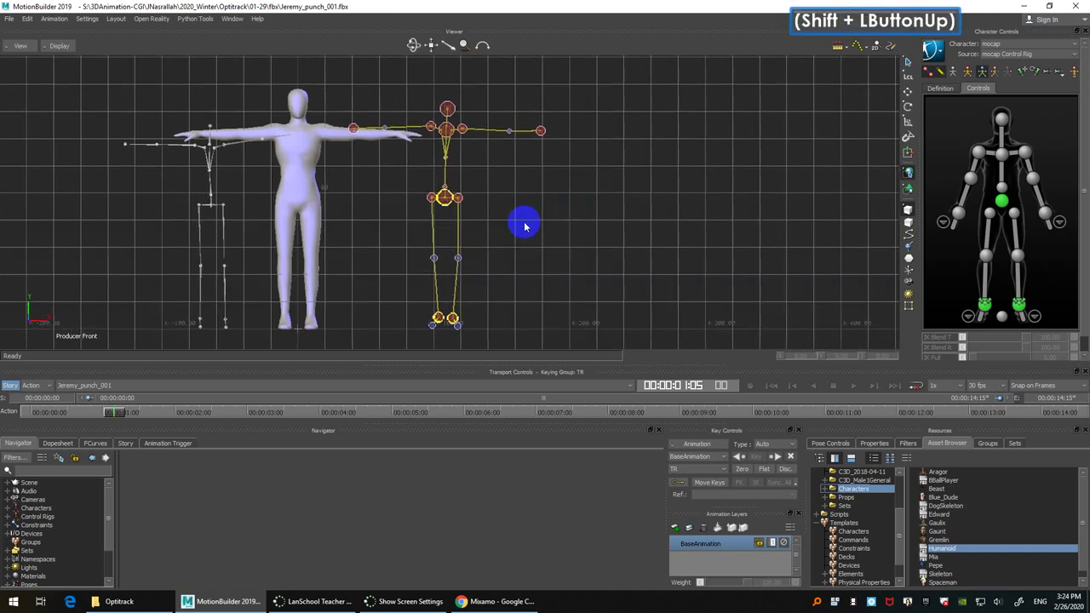
{"action": "left_click", "coordinate": [1001, 46]}
{"action": "left_click", "coordinate": [998, 71]}
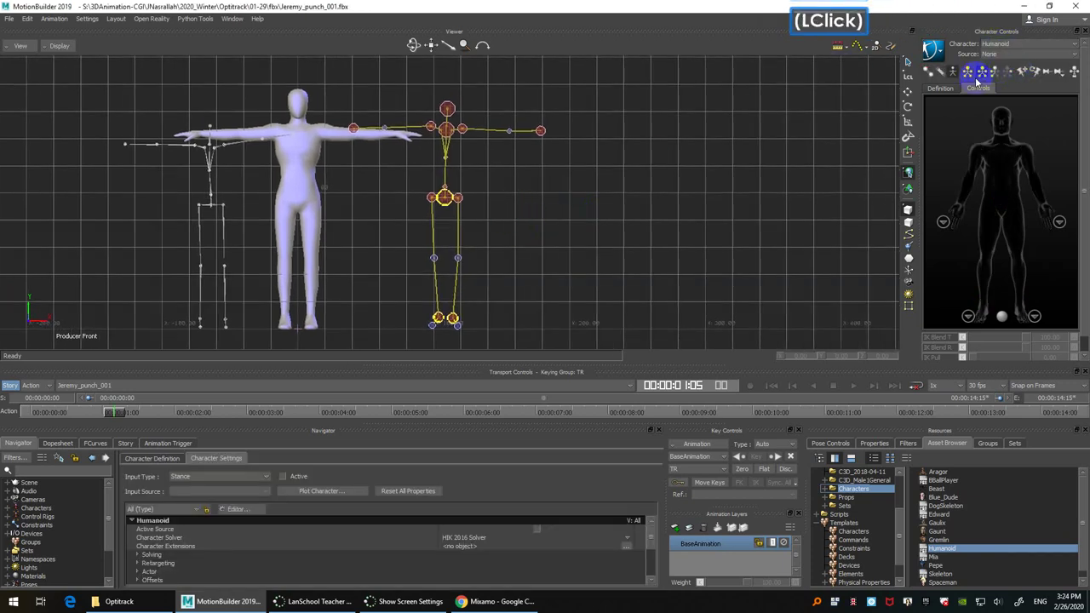
{"action": "left_click", "coordinate": [830, 177]}
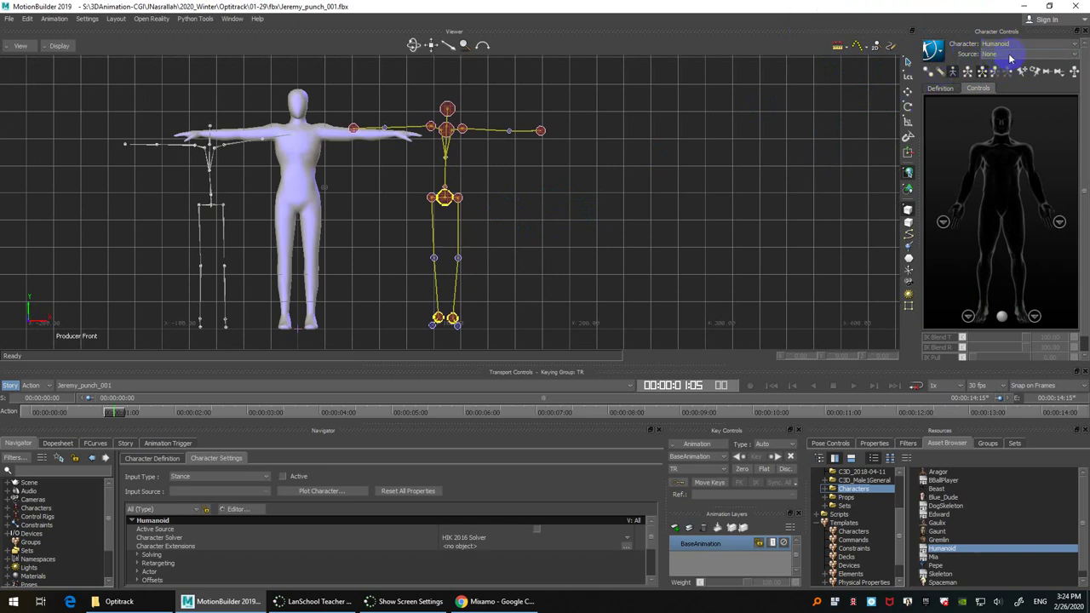
{"action": "left_click", "coordinate": [1010, 57]}
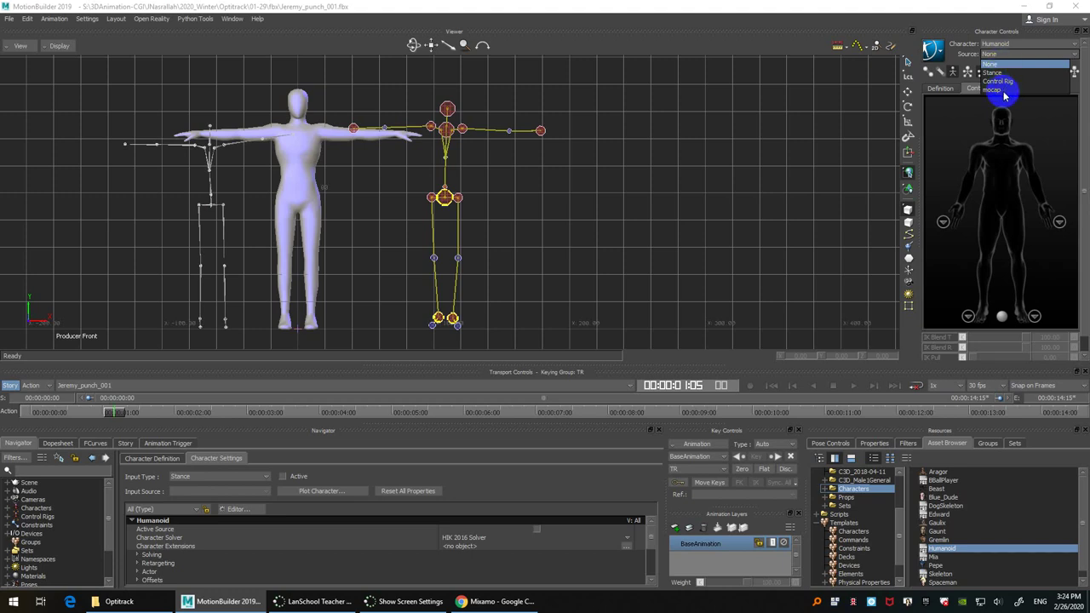
{"action": "left_click", "coordinate": [1003, 91]}
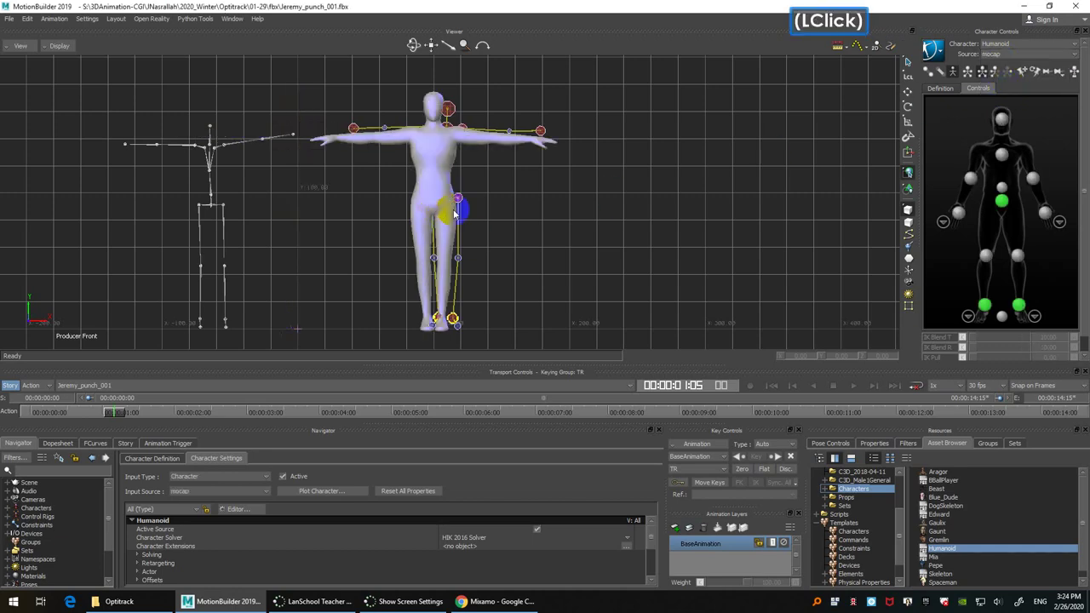
Step: Scrub from the T-pose to 00:00:02:03, switching to Producer Perspective, to examine how Humanoid follows the mocap motion
{"action": "left_click_drag", "start_coordinate": [587, 263], "coordinate": [533, 167], "text": "ctrl"}
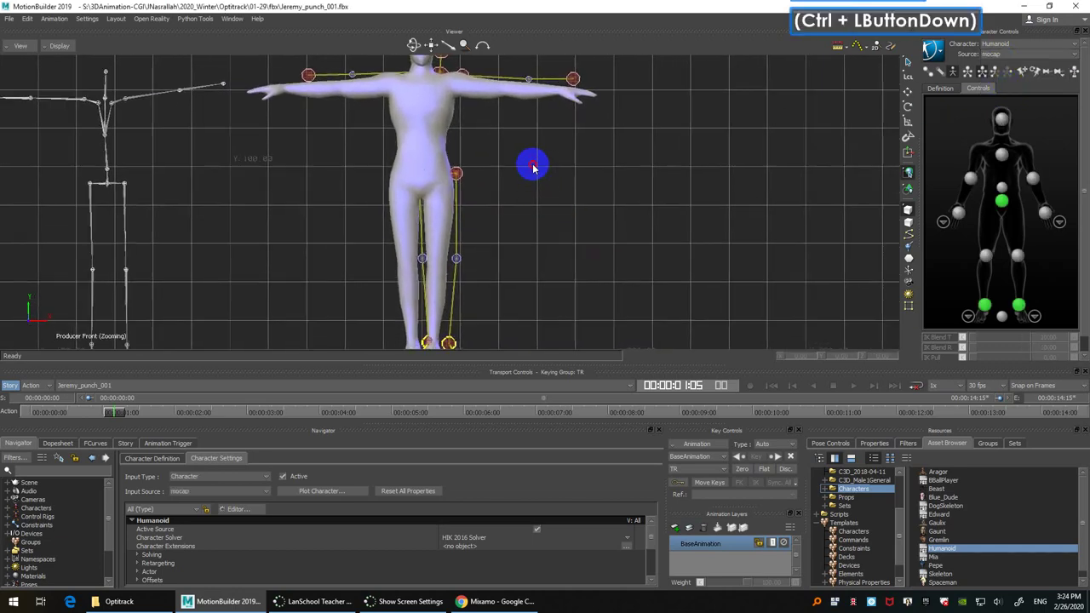
{"action": "double_click", "coordinate": [533, 168], "text": "ctrl"}
{"action": "left_click_drag", "start_coordinate": [114, 414], "coordinate": [141, 412]}
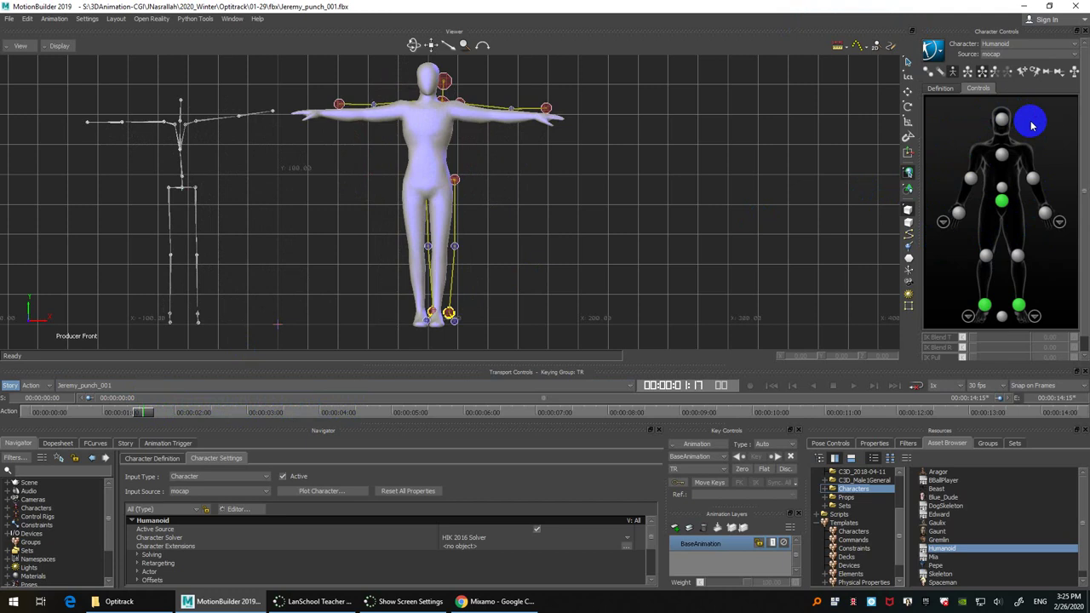
{"action": "left_click", "coordinate": [696, 126]}
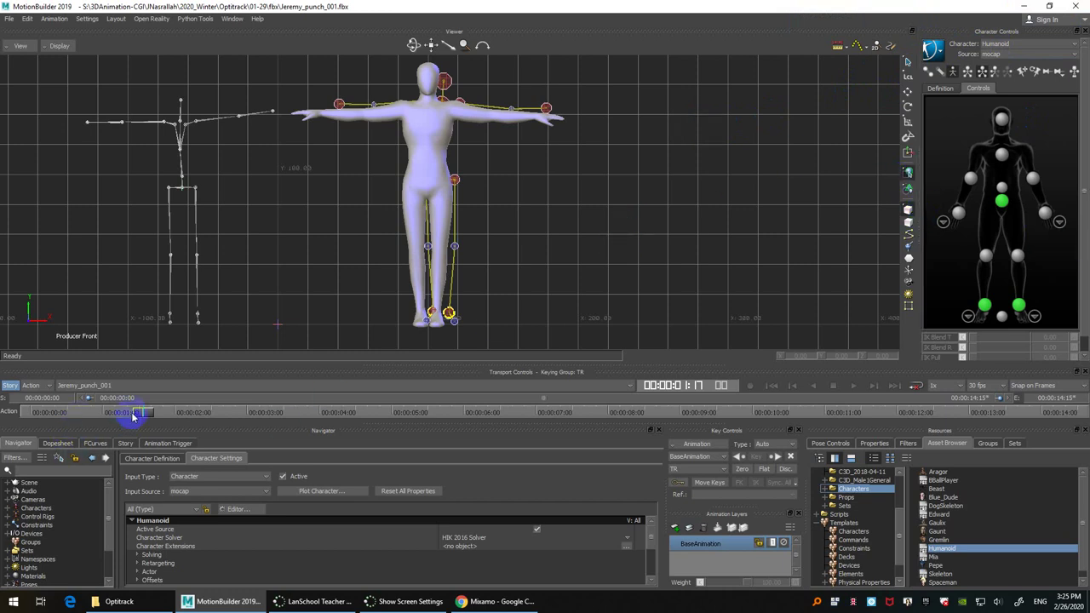
{"action": "mouse_move", "coordinate": [150, 414]}
{"action": "left_mouse_down"}
{"action": "mouse_move", "coordinate": [207, 412]}
{"action": "mouse_move", "coordinate": [167, 414]}
{"action": "left_mouse_up"}
{"action": "key", "text": "ctrl+e"}
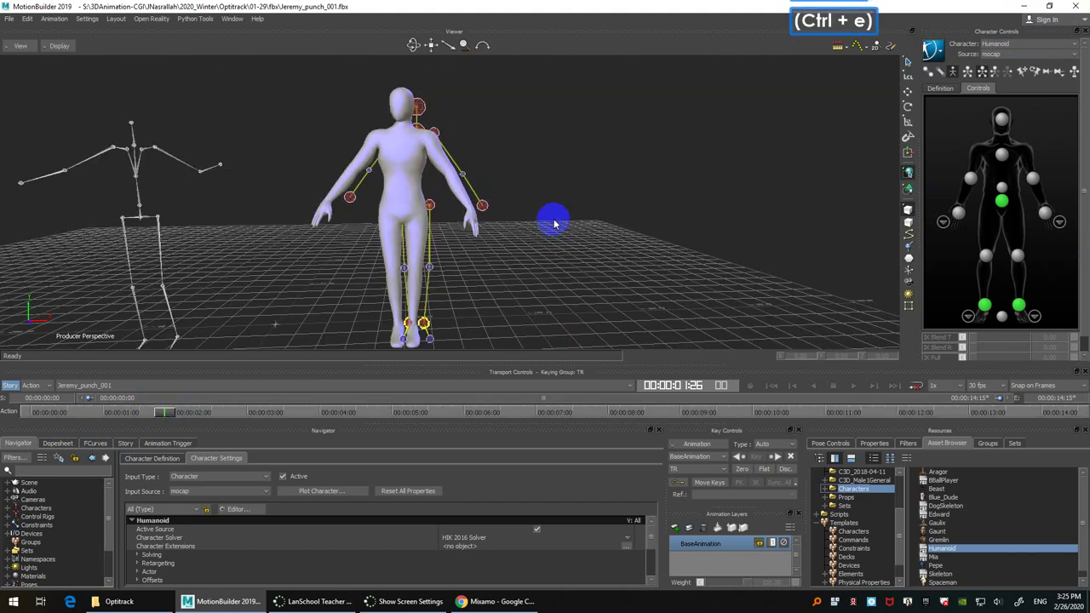
{"action": "left_click_drag", "start_coordinate": [555, 221], "coordinate": [608, 285], "text": "ctrl+shift"}
{"action": "left_click_drag", "start_coordinate": [609, 286], "coordinate": [587, 249], "text": "shift"}
{"action": "left_click_drag", "start_coordinate": [588, 248], "coordinate": [597, 228], "text": "ctrl+shift"}
{"action": "left_click_drag", "start_coordinate": [598, 228], "coordinate": [575, 245], "text": "ctrl"}
{"action": "left_click_drag", "start_coordinate": [167, 412], "coordinate": [182, 412]}
Step: Select both of Humanoid's hand effectors and raise their IK Blend T to about 32
{"action": "left_click", "coordinate": [959, 212]}
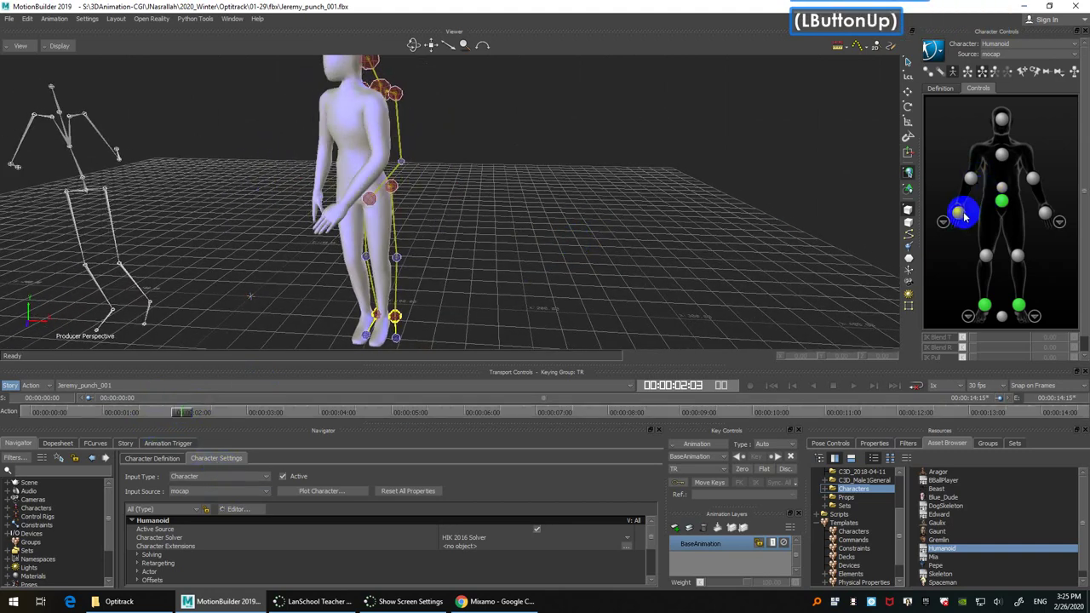
{"action": "left_click", "coordinate": [1045, 213], "text": "ctrl"}
{"action": "left_click_drag", "start_coordinate": [620, 218], "coordinate": [641, 220], "text": "ctrl+shift"}
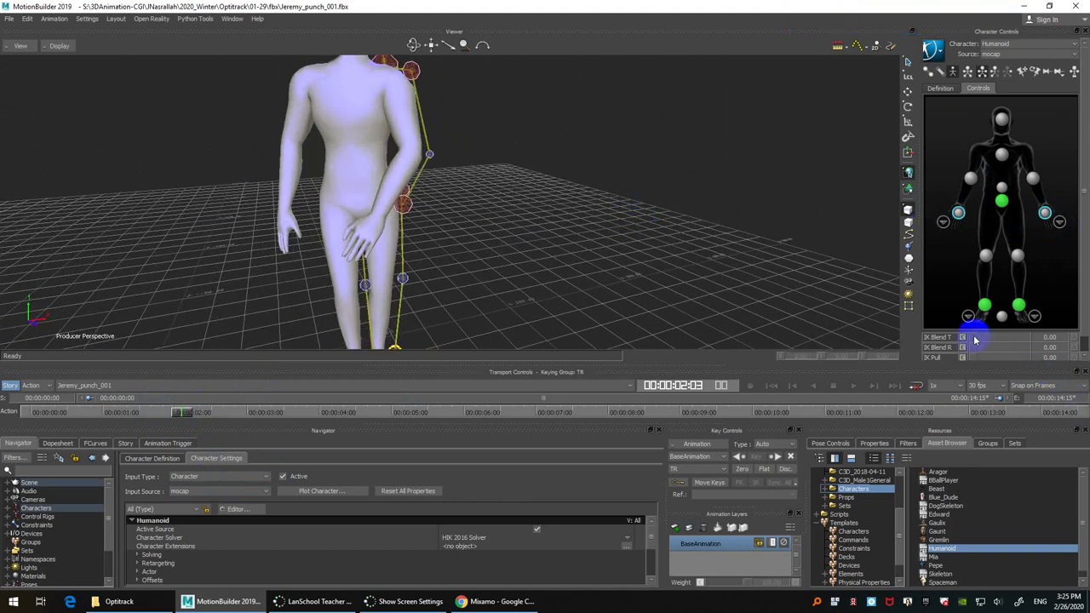
{"action": "left_click_drag", "start_coordinate": [976, 341], "coordinate": [991, 346]}
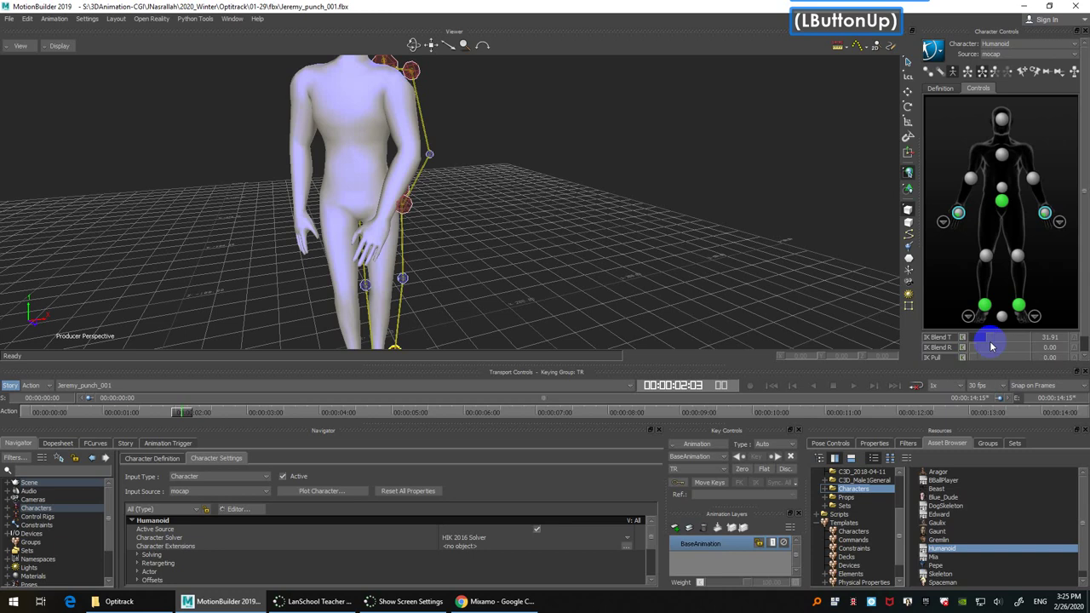
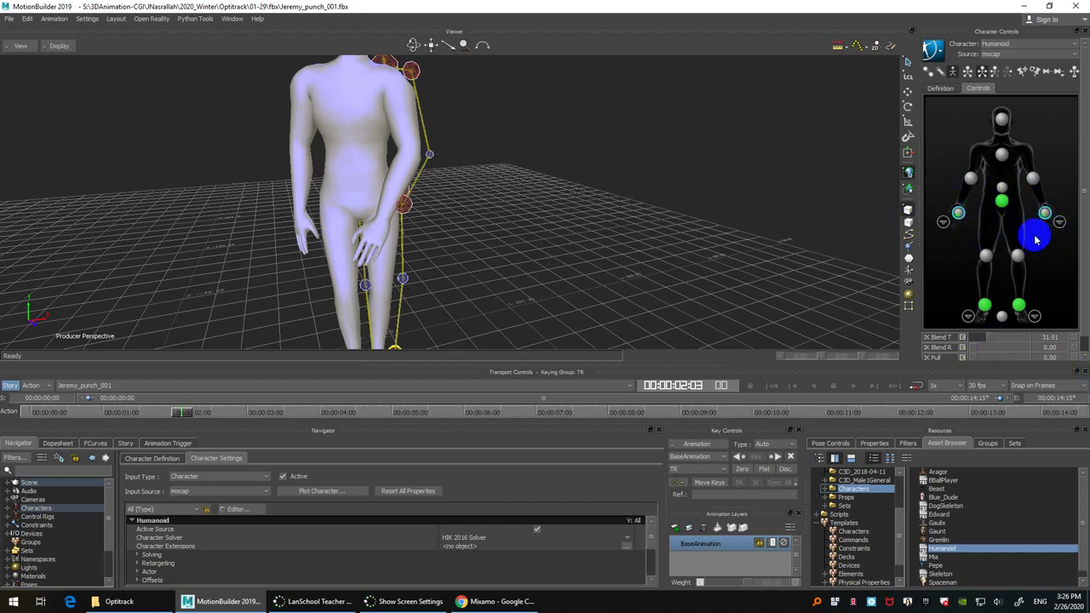
Step: Scrub from 00:00:02:03 to 00:00:03:00 and examine Humanoid's pose beside the mocap skeleton
{"action": "left_click_drag", "start_coordinate": [573, 198], "coordinate": [541, 245], "text": "ctrl"}
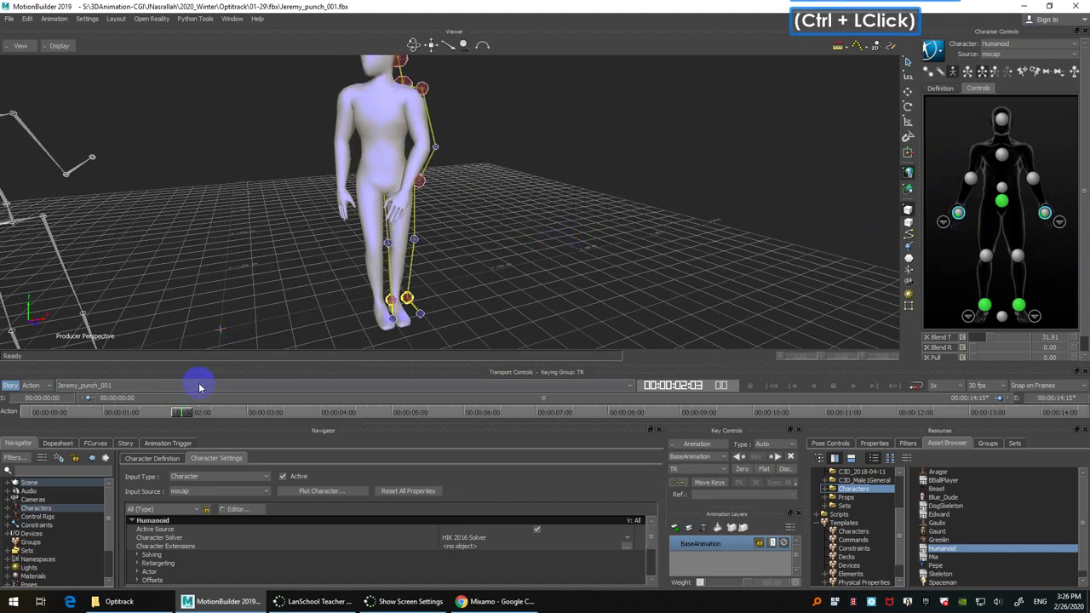
{"action": "left_click_drag", "start_coordinate": [186, 412], "coordinate": [249, 412]}
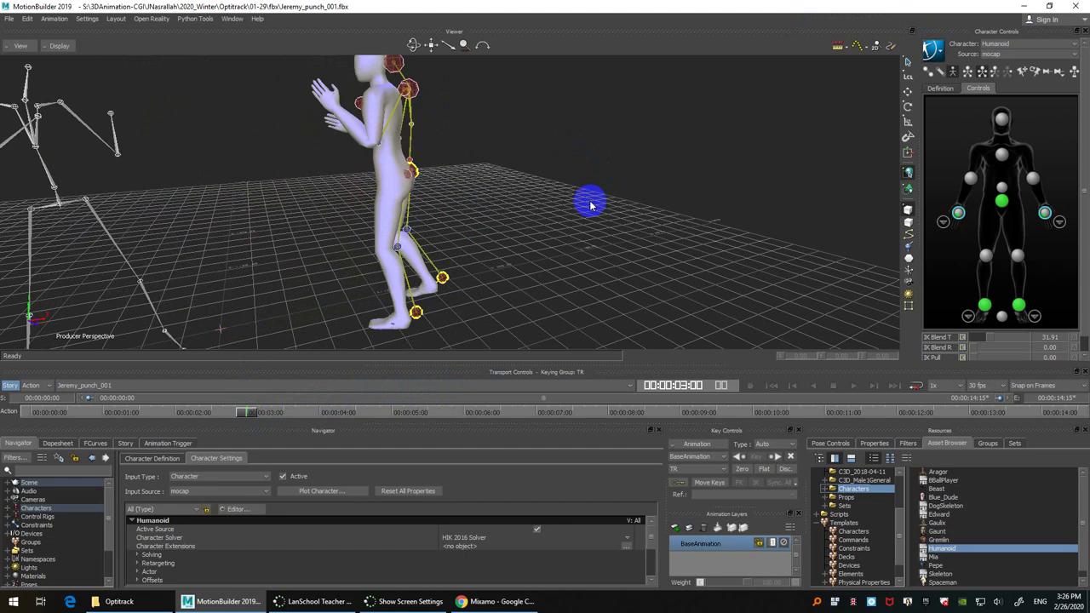
{"action": "left_click_drag", "start_coordinate": [590, 205], "coordinate": [572, 179], "text": "ctrl"}
{"action": "left_click_drag", "start_coordinate": [572, 179], "coordinate": [532, 195], "text": "ctrl"}
{"action": "left_click_drag", "start_coordinate": [532, 194], "coordinate": [505, 232], "text": "shift"}
{"action": "left_click_drag", "start_coordinate": [506, 232], "coordinate": [516, 212], "text": "ctrl"}
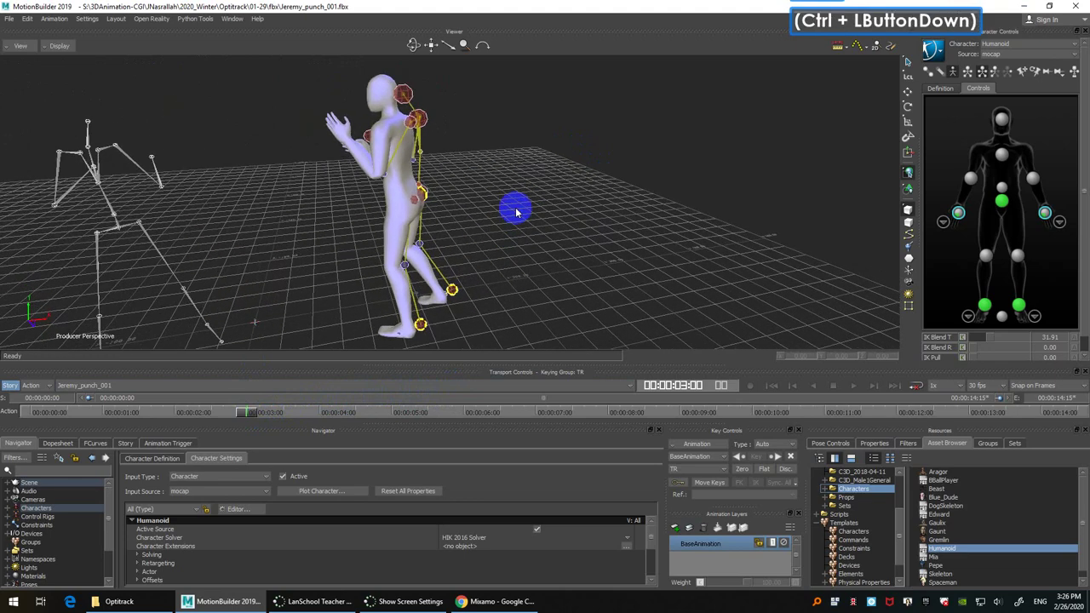
{"action": "left_click", "coordinate": [516, 212], "text": "ctrl"}
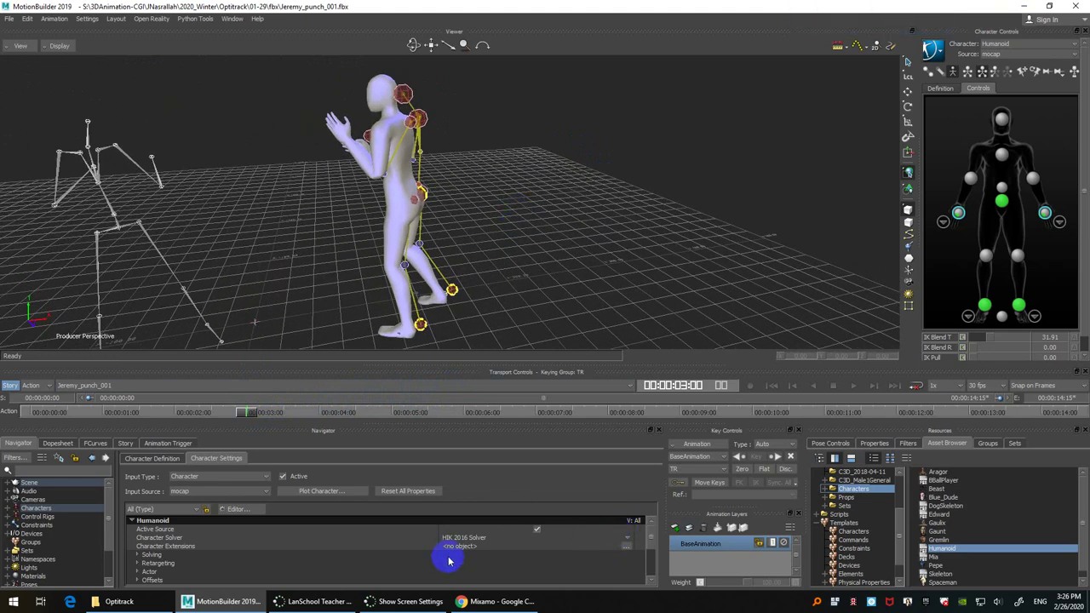
Step: Show Humanoid's character settings and examine its Solving properties, closing that group after review
{"action": "scroll", "coordinate": [448, 557], "scroll_direction": "down", "scroll_amount": 3}
{"action": "scroll", "coordinate": [448, 557], "scroll_direction": "up", "scroll_amount": 3}
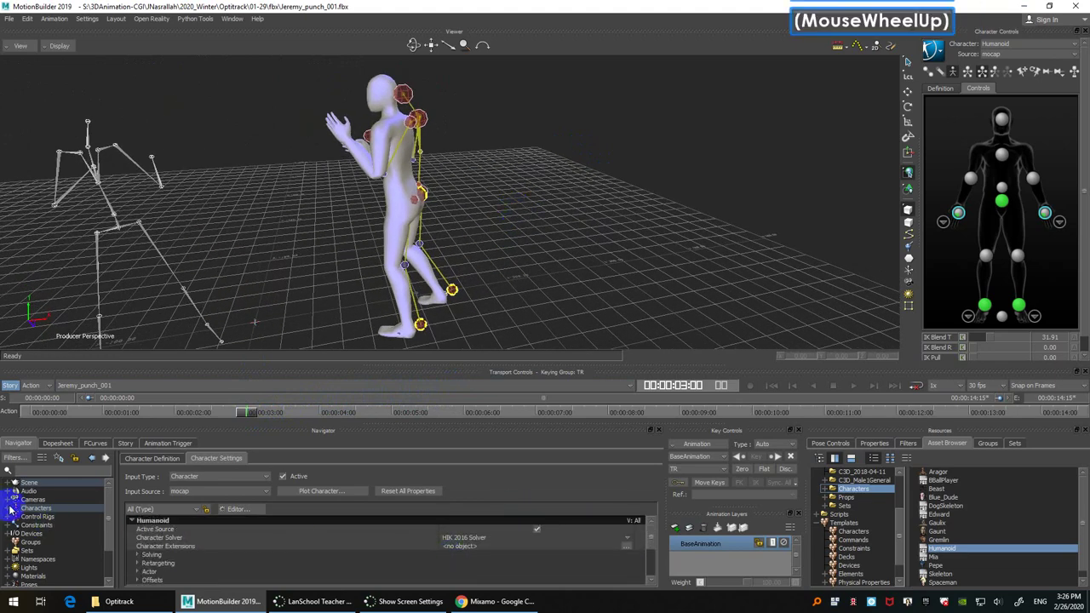
{"action": "left_click", "coordinate": [8, 509]}
{"action": "double_click", "coordinate": [57, 529]}
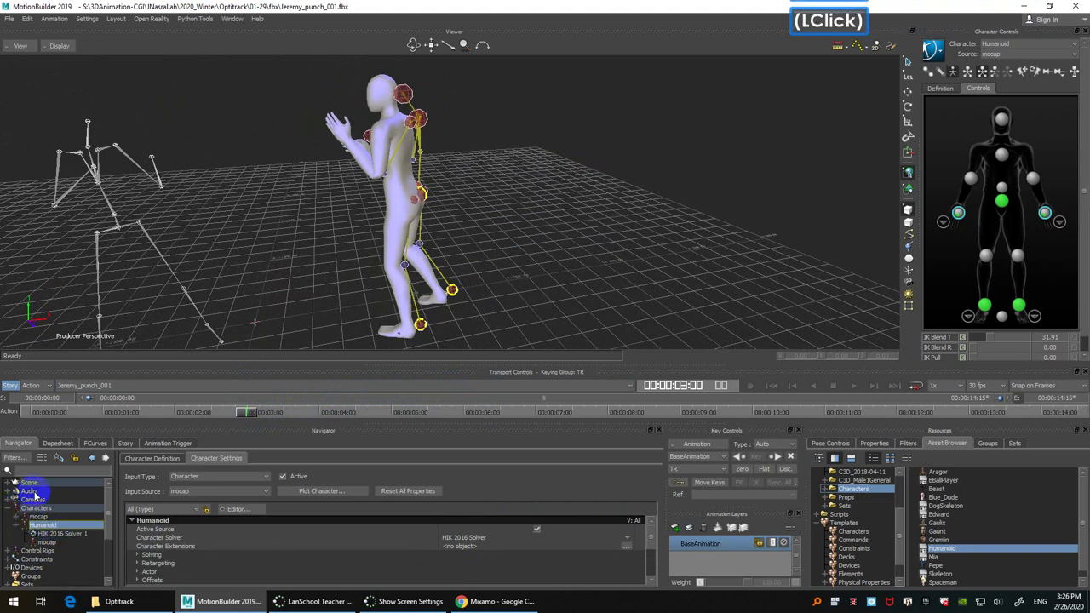
{"action": "double_click", "coordinate": [61, 530]}
{"action": "scroll", "coordinate": [459, 564], "scroll_direction": "down", "scroll_amount": 3}
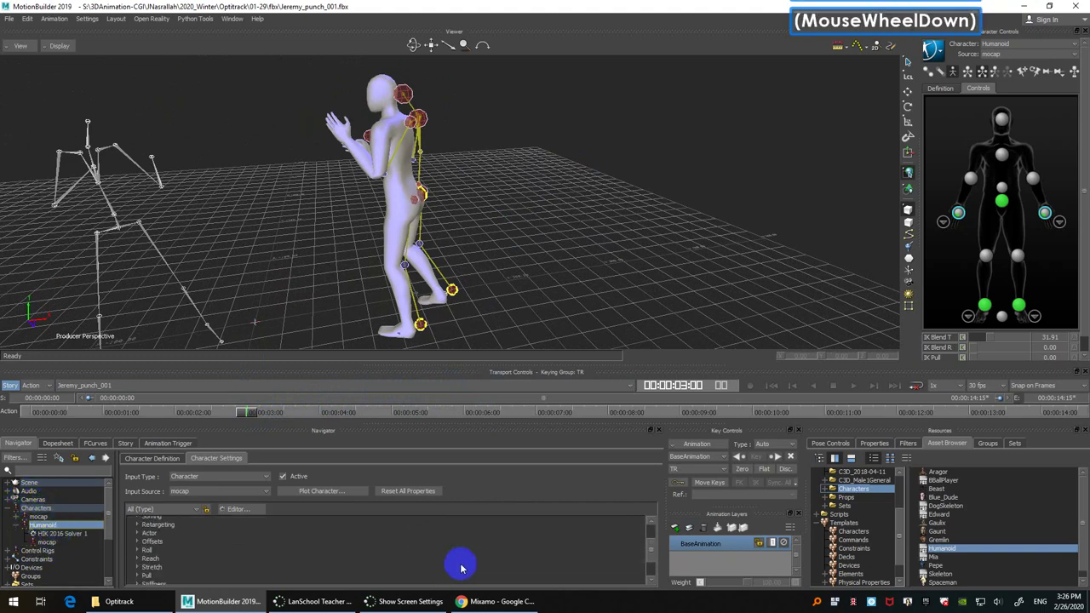
{"action": "scroll", "coordinate": [460, 565], "scroll_direction": "up", "scroll_amount": 3}
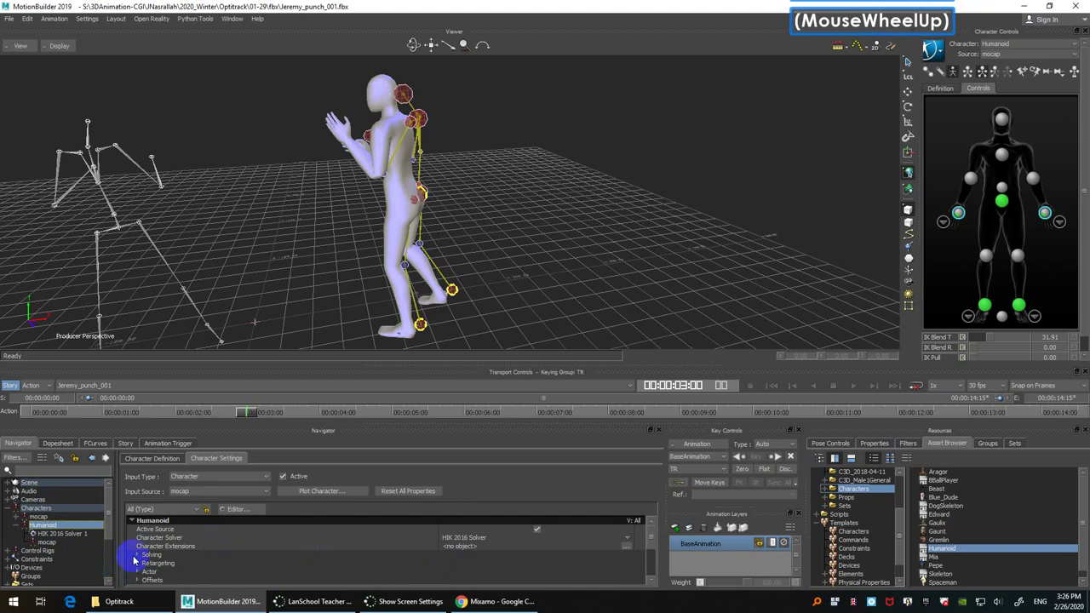
{"action": "left_click", "coordinate": [136, 555]}
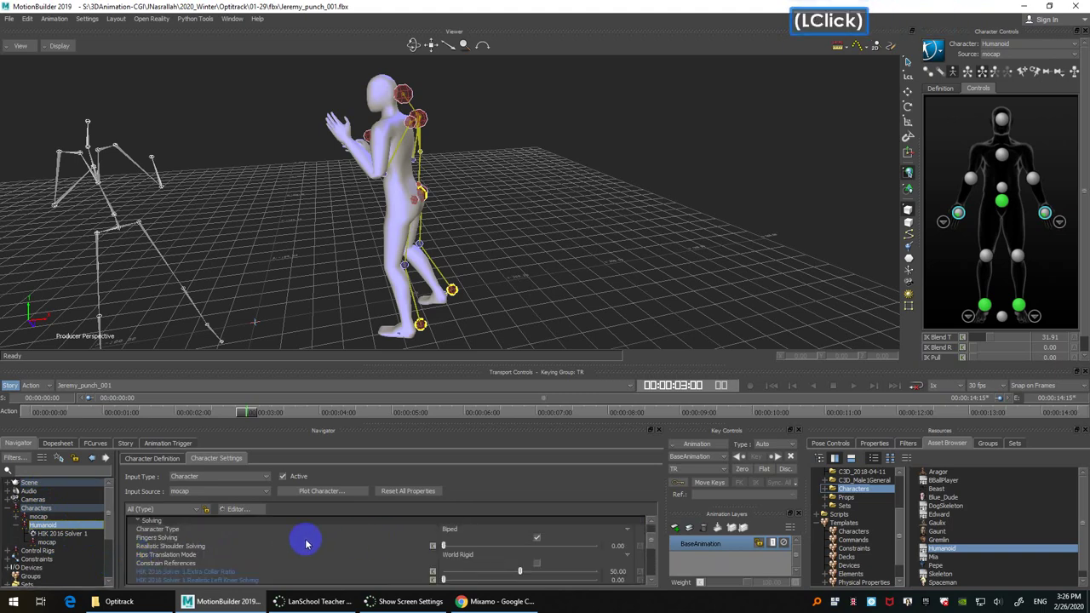
{"action": "scroll", "coordinate": [300, 540], "scroll_direction": "down", "scroll_amount": 2}
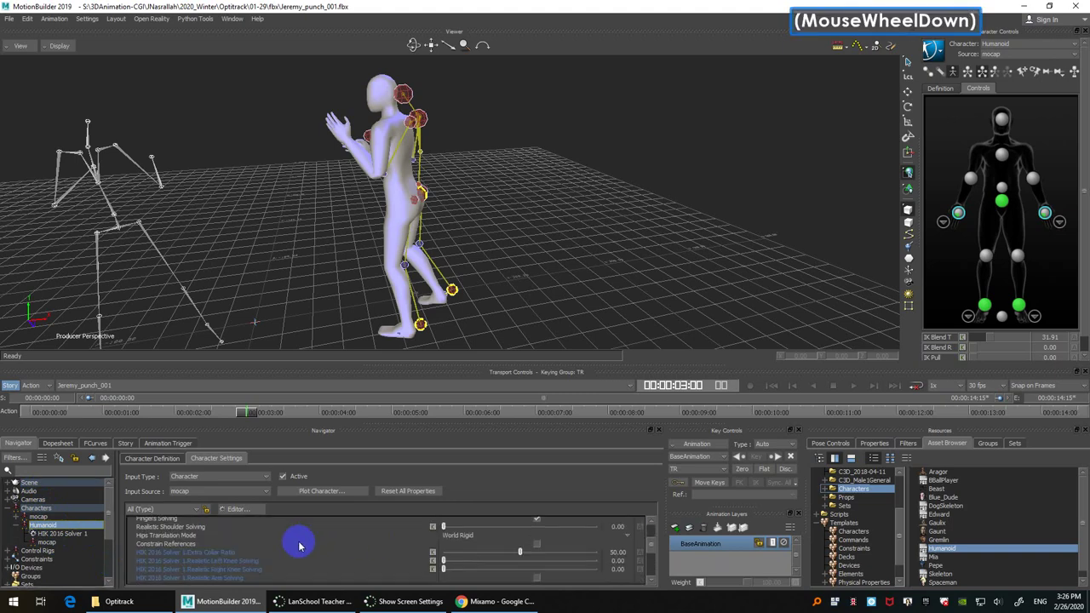
{"action": "scroll", "coordinate": [302, 545], "scroll_direction": "up", "scroll_amount": 2}
{"action": "scroll", "coordinate": [243, 560], "scroll_direction": "up", "scroll_amount": 1}
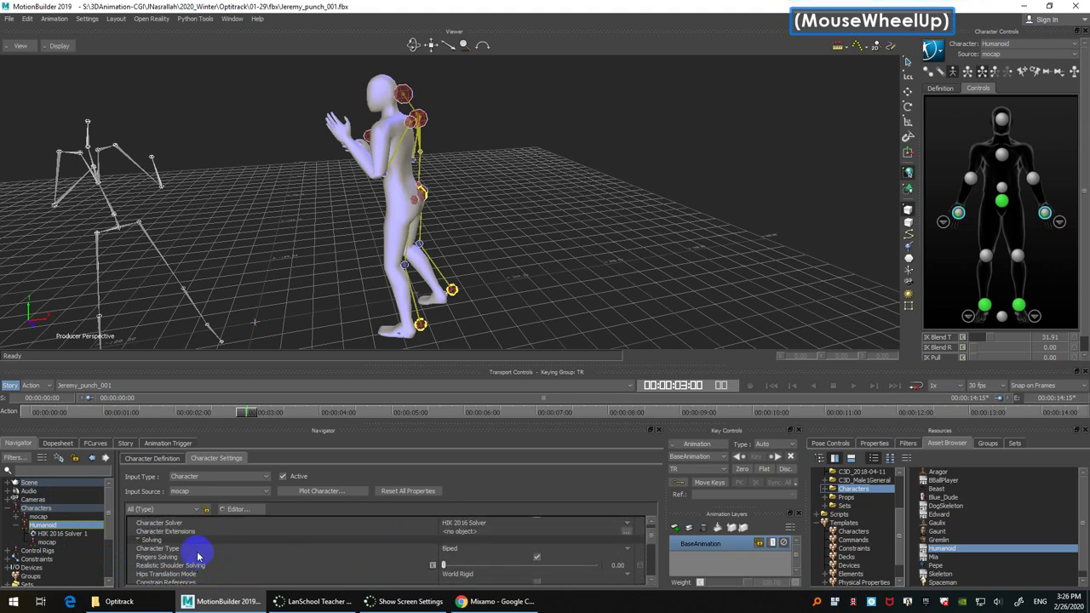
{"action": "left_click", "coordinate": [147, 541]}
{"action": "scroll", "coordinate": [148, 543], "scroll_direction": "up", "scroll_amount": 1}
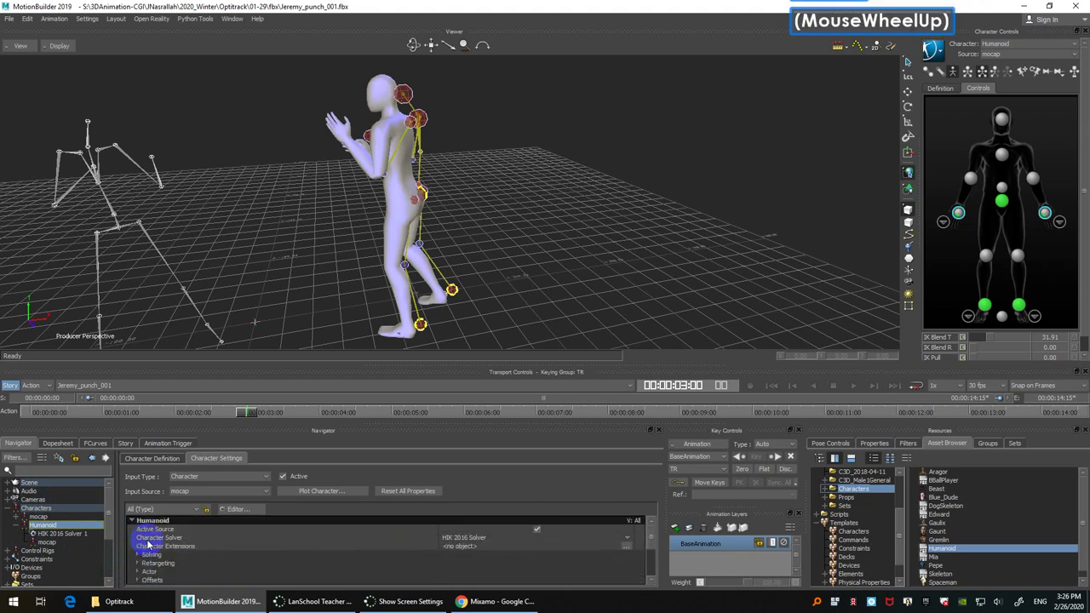
Step: Expand Humanoid's Retargeting properties, try out Match Source, and switch it back off
{"action": "left_click", "coordinate": [136, 566]}
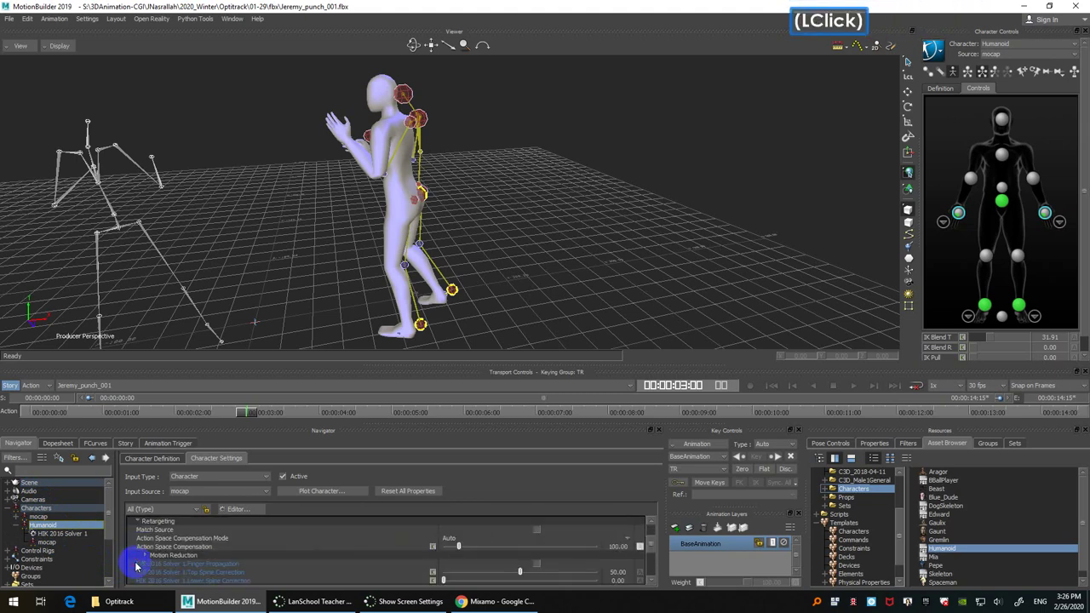
{"action": "scroll", "coordinate": [177, 562], "scroll_direction": "down", "scroll_amount": 2}
{"action": "scroll", "coordinate": [177, 562], "scroll_direction": "up", "scroll_amount": 2}
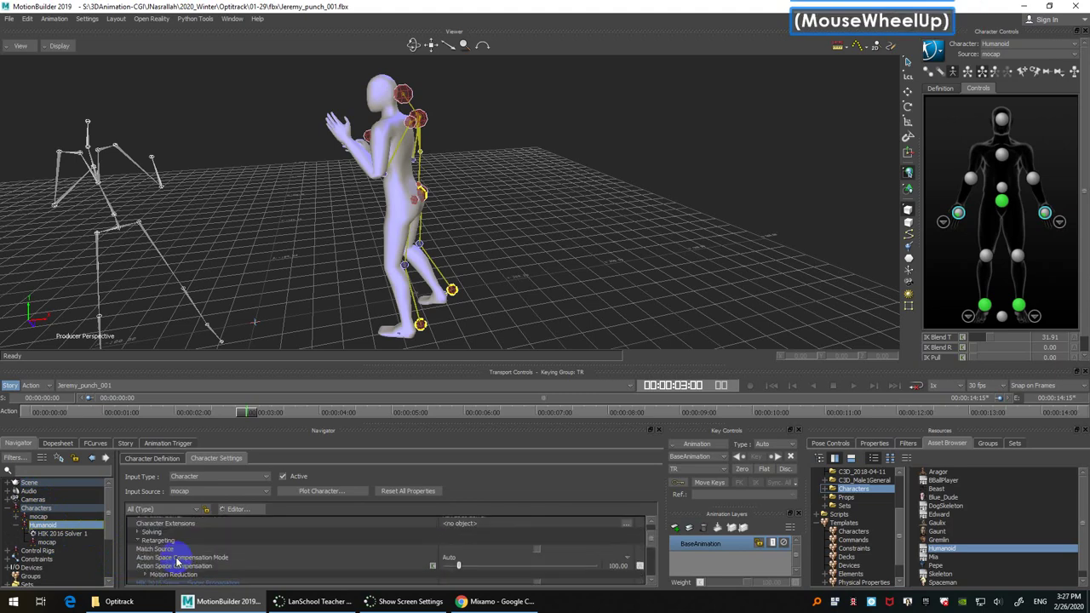
{"action": "left_click", "coordinate": [167, 550]}
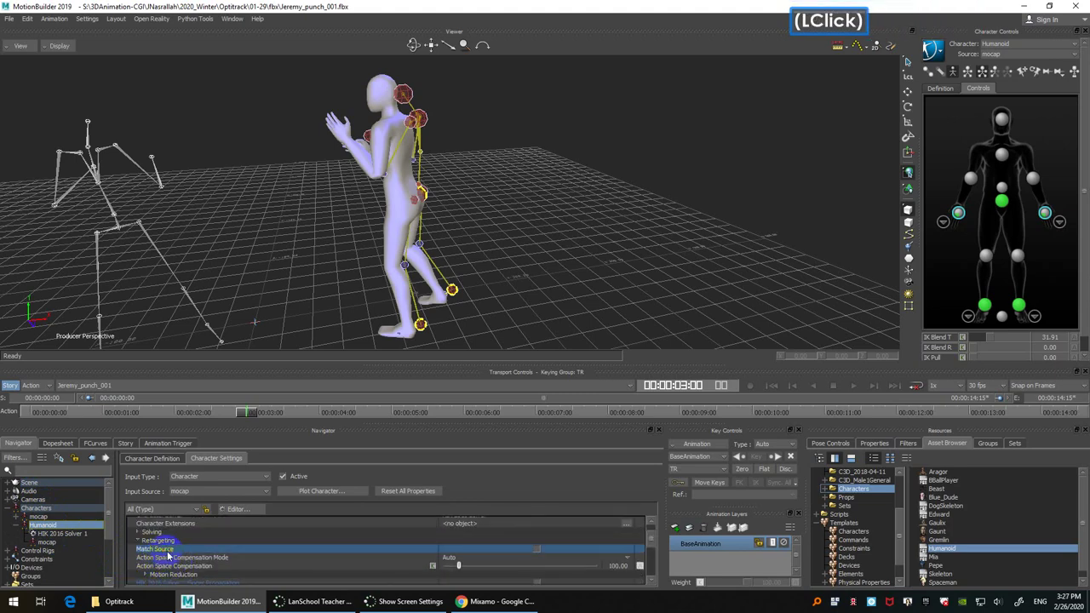
{"action": "scroll", "coordinate": [167, 554], "scroll_direction": "up", "scroll_amount": 1}
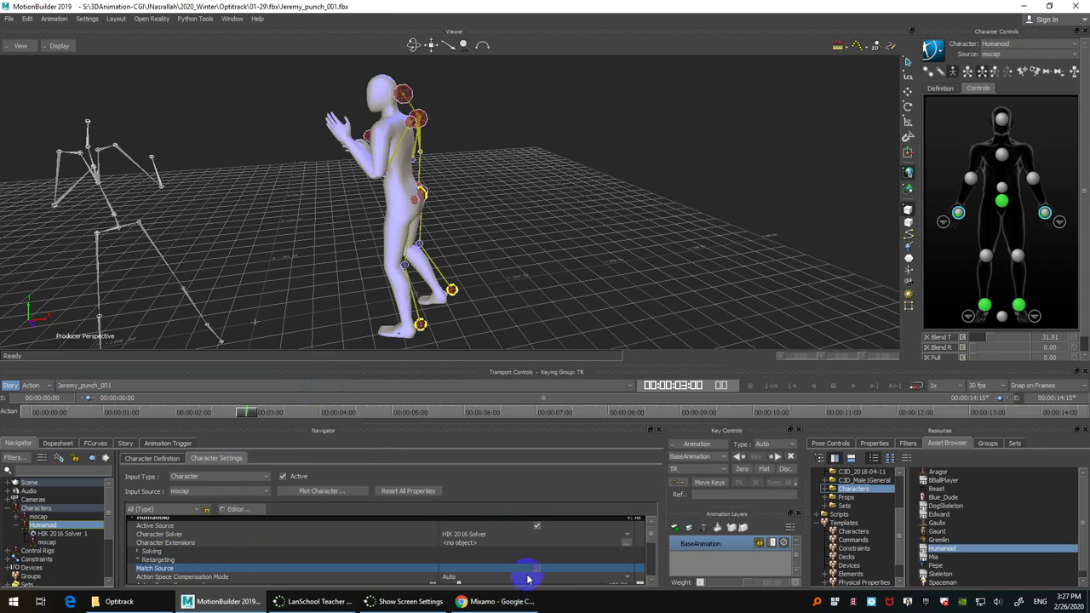
{"action": "left_click", "coordinate": [58, 529]}
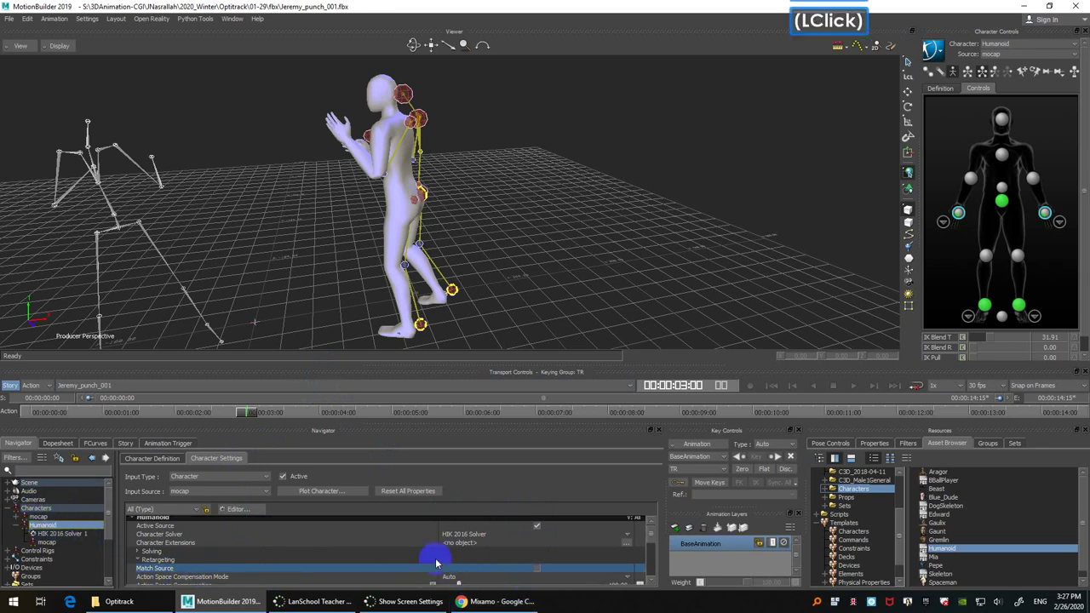
{"action": "scroll", "coordinate": [366, 549], "scroll_direction": "up", "scroll_amount": 1}
{"action": "scroll", "coordinate": [151, 530], "scroll_direction": "down", "scroll_amount": 1}
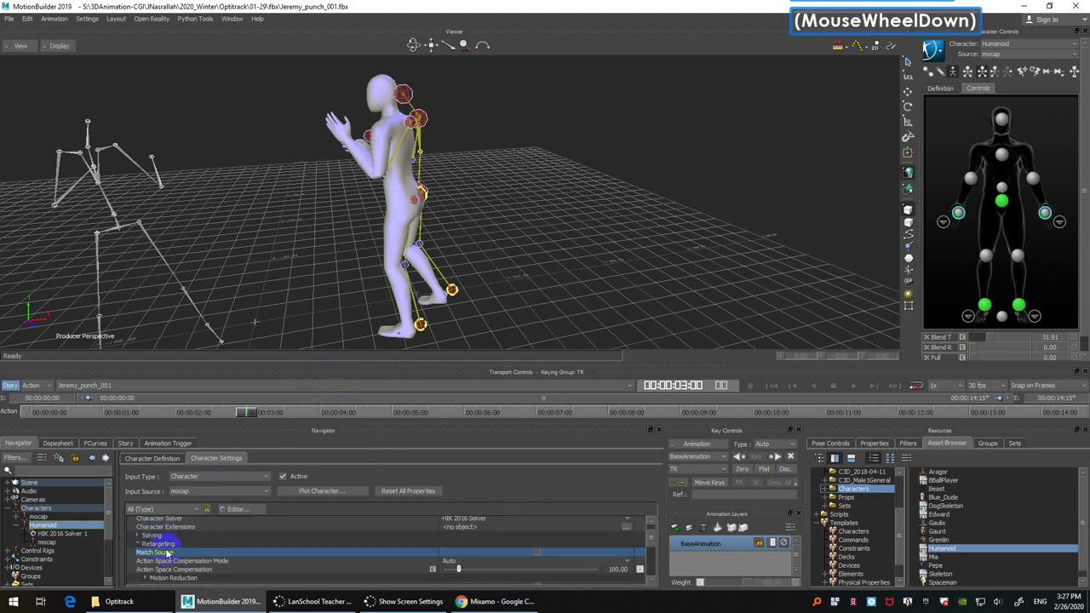
{"action": "left_click", "coordinate": [536, 555]}
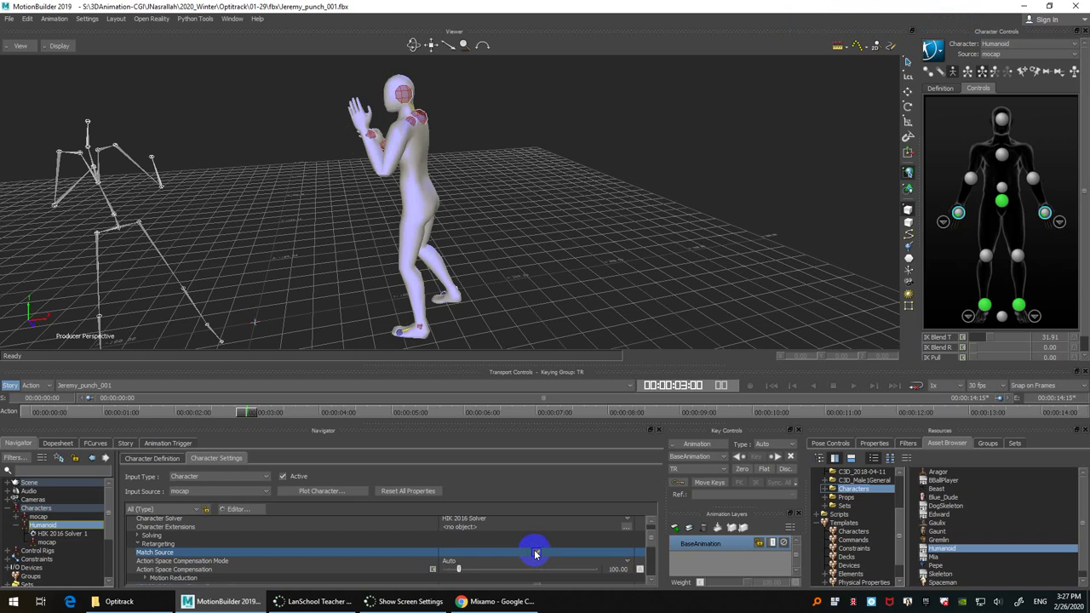
{"action": "left_click", "coordinate": [535, 555]}
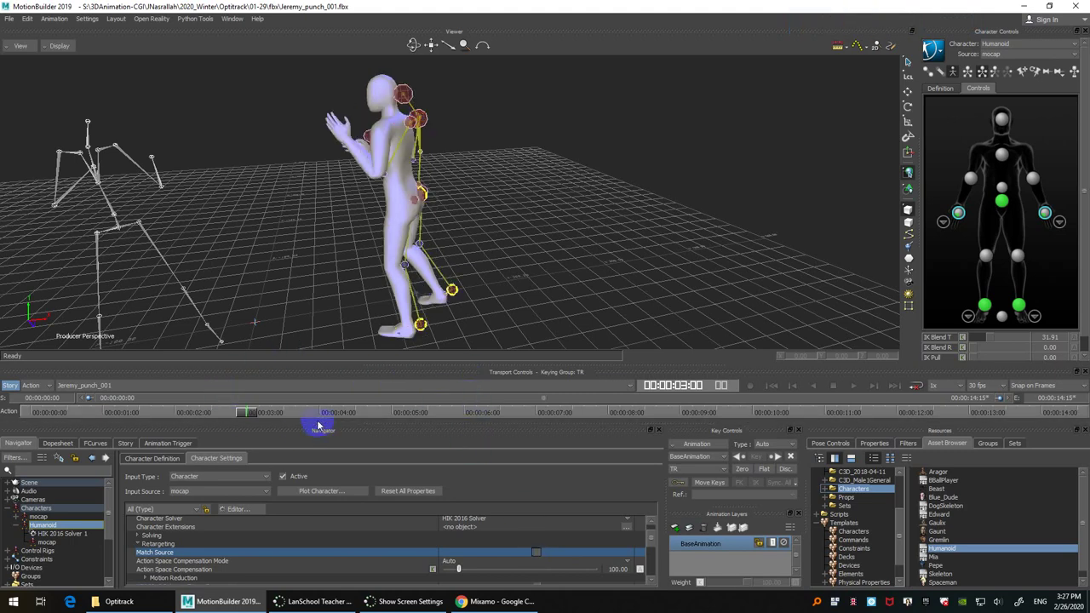
Step: Scrub back to 00:00:02:16 and inspect the chest and hand effectors' IK Blend settings against Humanoid's pose
{"action": "left_click_drag", "start_coordinate": [252, 416], "coordinate": [212, 414]}
{"action": "left_click", "coordinate": [960, 211]}
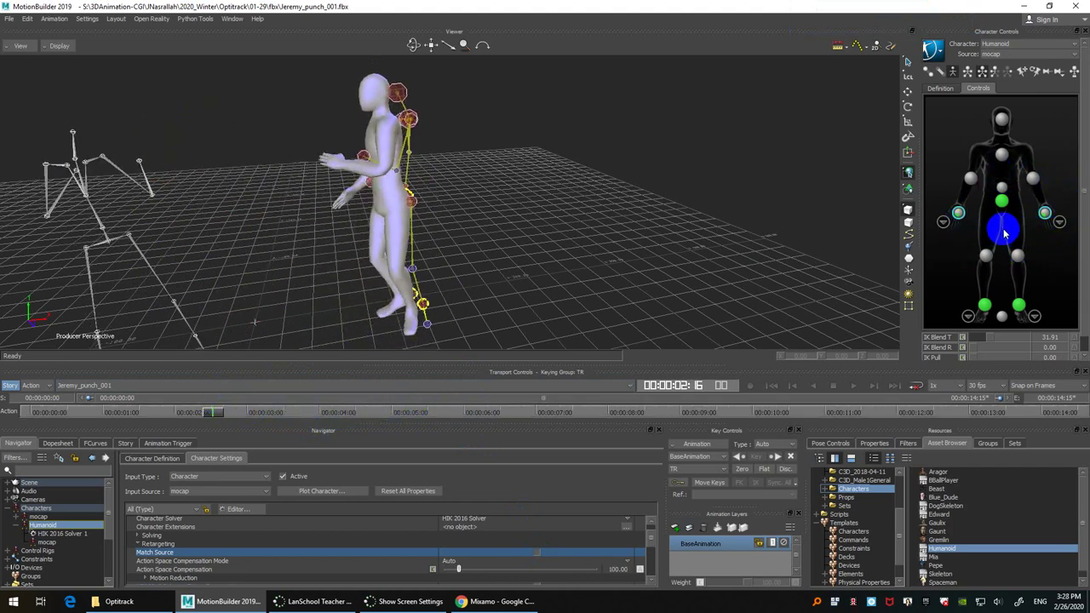
{"action": "left_click_drag", "start_coordinate": [622, 202], "coordinate": [656, 208], "text": "ctrl+shift"}
{"action": "left_click", "coordinate": [1005, 159]}
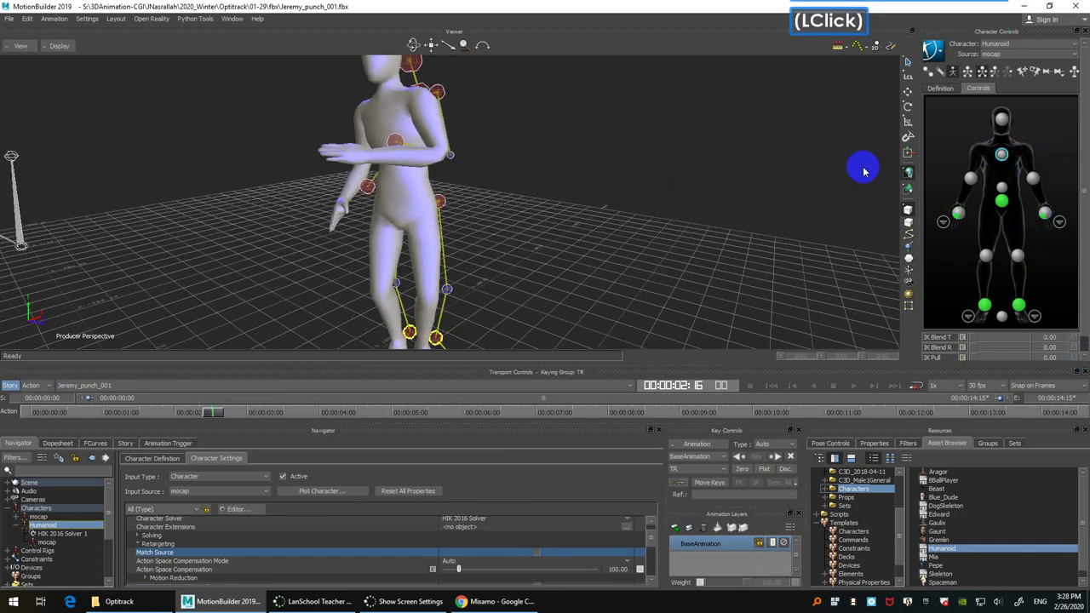
{"action": "left_click_drag", "start_coordinate": [724, 194], "coordinate": [693, 182], "text": "shift"}
{"action": "mouse_move", "coordinate": [986, 337]}
{"action": "left_mouse_down"}
{"action": "mouse_move", "coordinate": [1020, 340]}
{"action": "mouse_move", "coordinate": [969, 341]}
{"action": "left_mouse_up"}
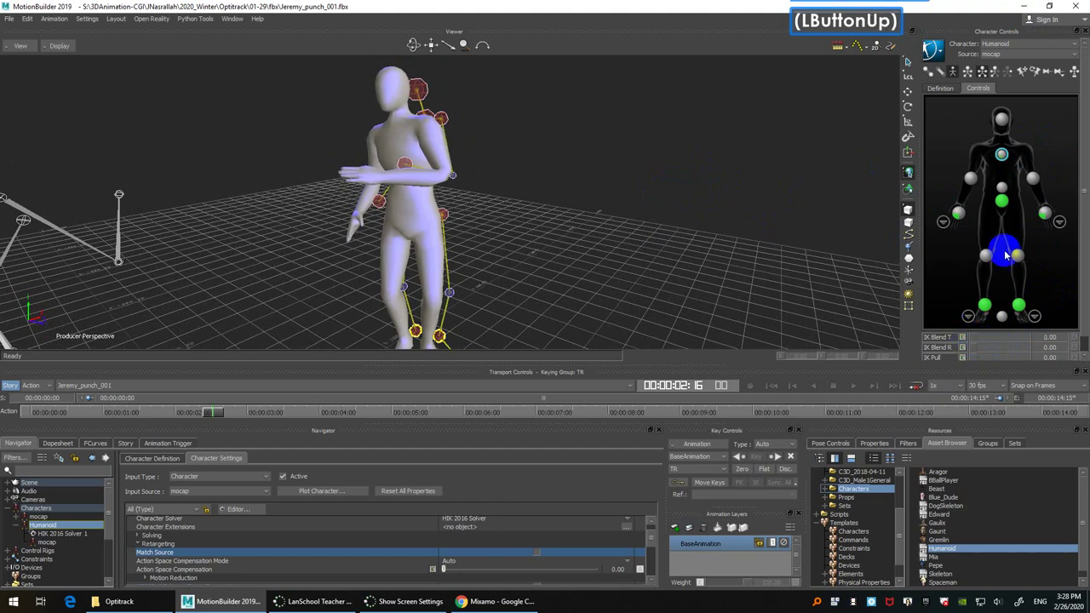
{"action": "left_click", "coordinate": [1048, 214]}
{"action": "left_click_drag", "start_coordinate": [591, 184], "coordinate": [541, 189], "text": "ctrl+shift"}
{"action": "left_click_drag", "start_coordinate": [573, 211], "coordinate": [603, 201], "text": "shift"}
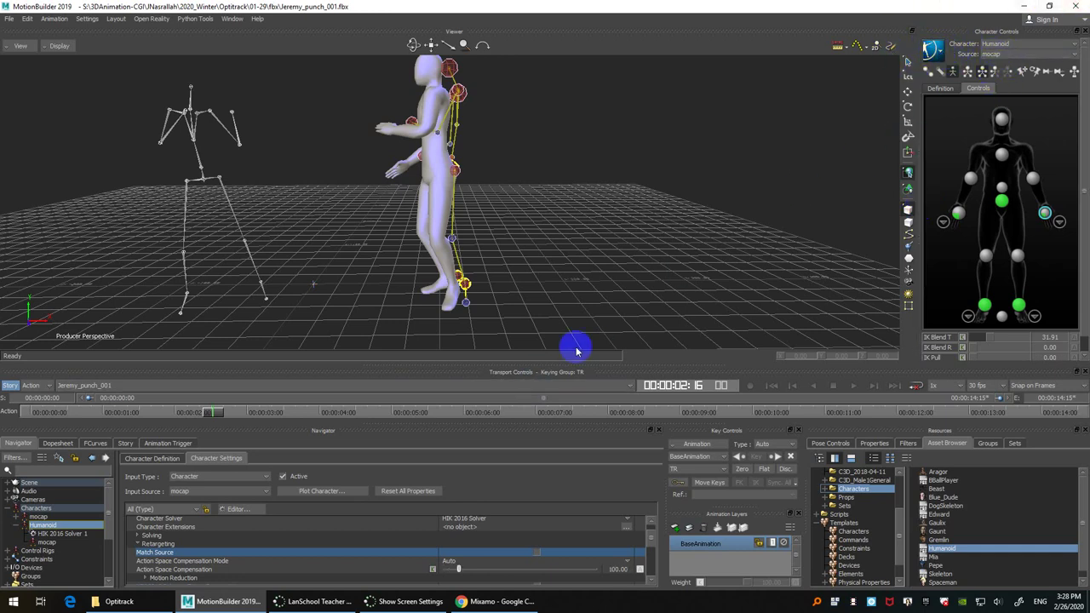
Step: Bake Humanoid's motion onto a new FK/IK control rig, plotting on frame at 30 FPS with the Unroll rotation filter
{"action": "left_click", "coordinate": [934, 49]}
{"action": "mouse_move", "coordinate": [961, 116]}
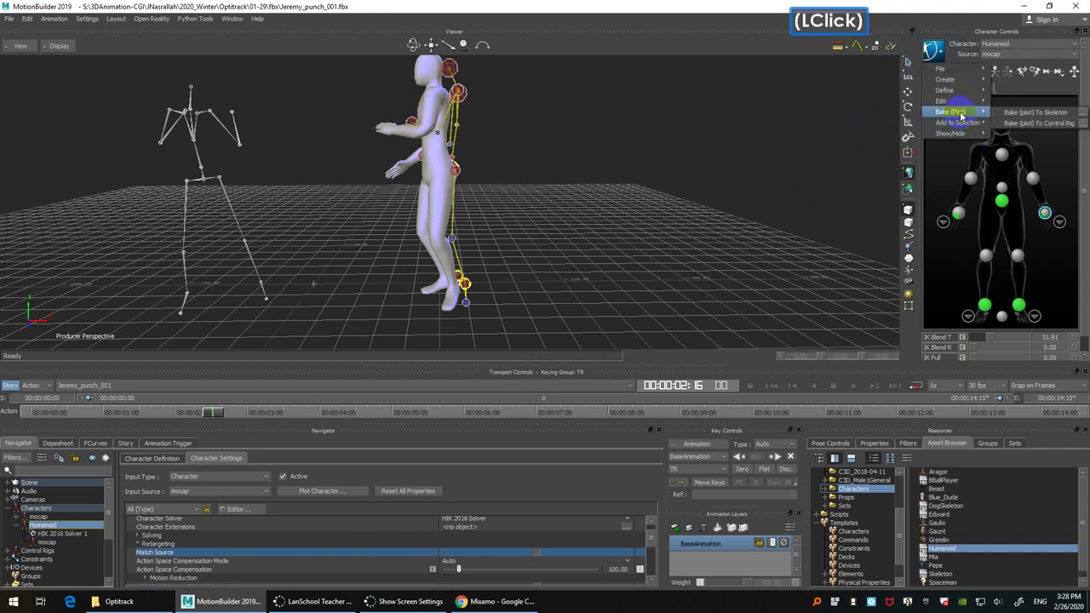
{"action": "left_click", "coordinate": [1039, 122]}
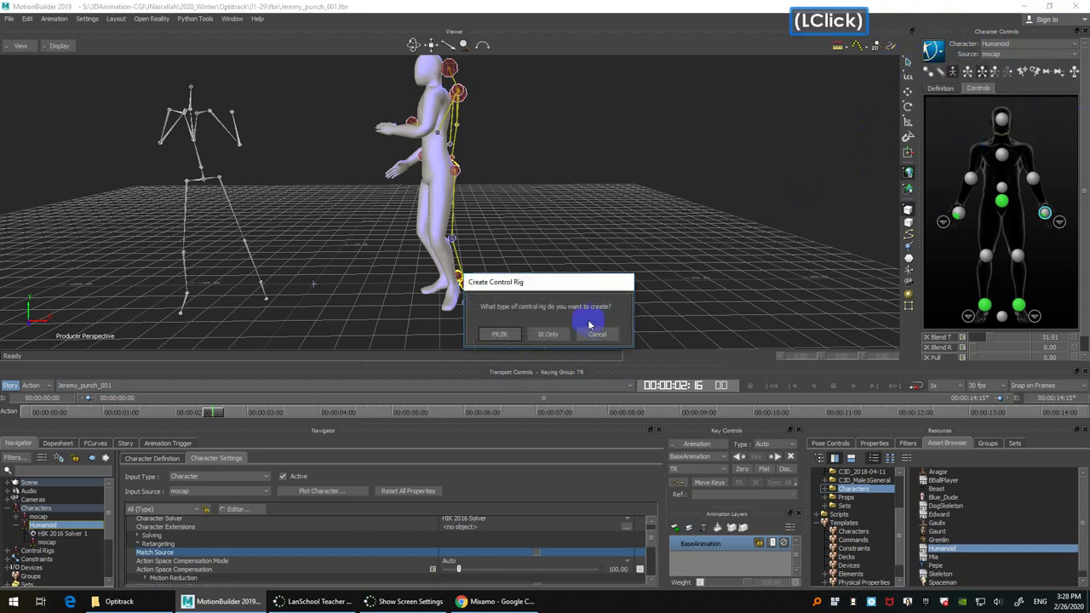
{"action": "left_click", "coordinate": [504, 335]}
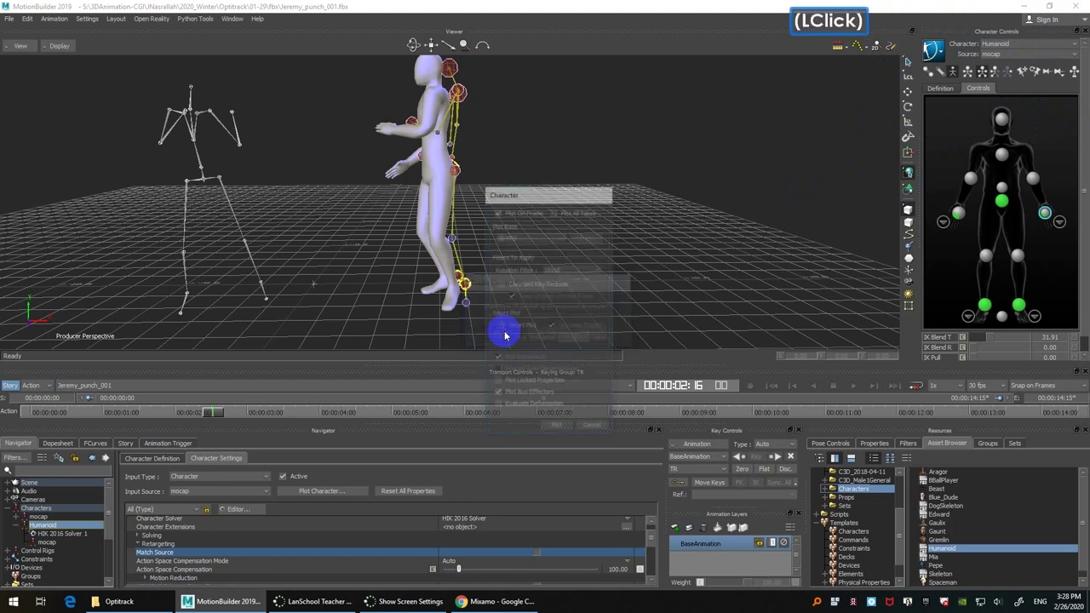
{"action": "left_click", "coordinate": [563, 426]}
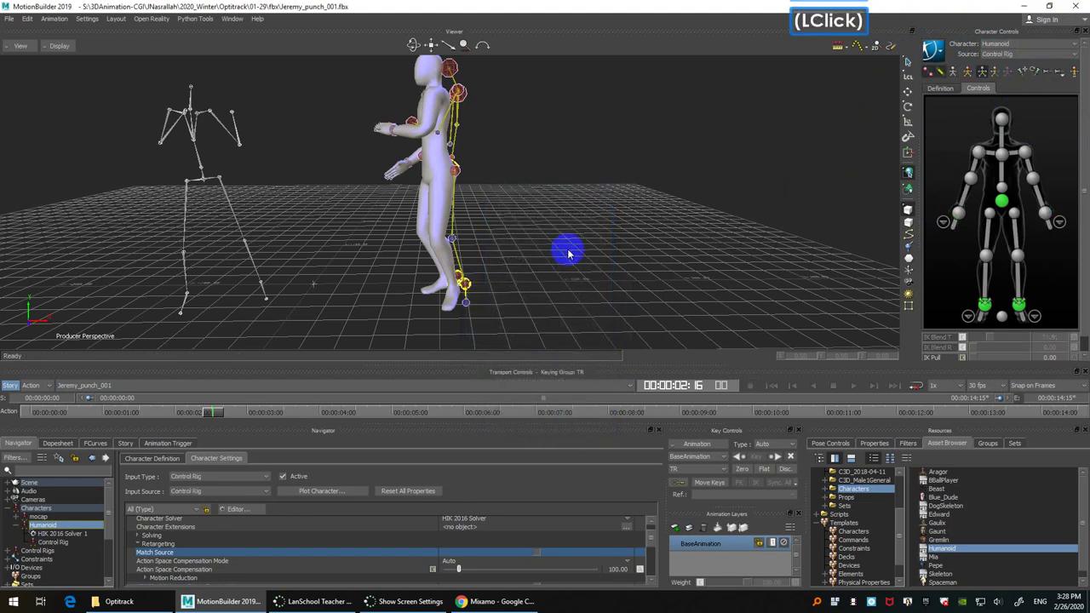
Step: Rename Humanoid's control rig to "Humanoid Control Rig" and clear the selection
{"action": "left_click_drag", "start_coordinate": [567, 247], "coordinate": [638, 176], "text": "ctrl"}
{"action": "double_click", "coordinate": [77, 505], "text": "shift"}
{"action": "scroll", "coordinate": [8, 532], "scroll_direction": "down", "scroll_amount": 2}
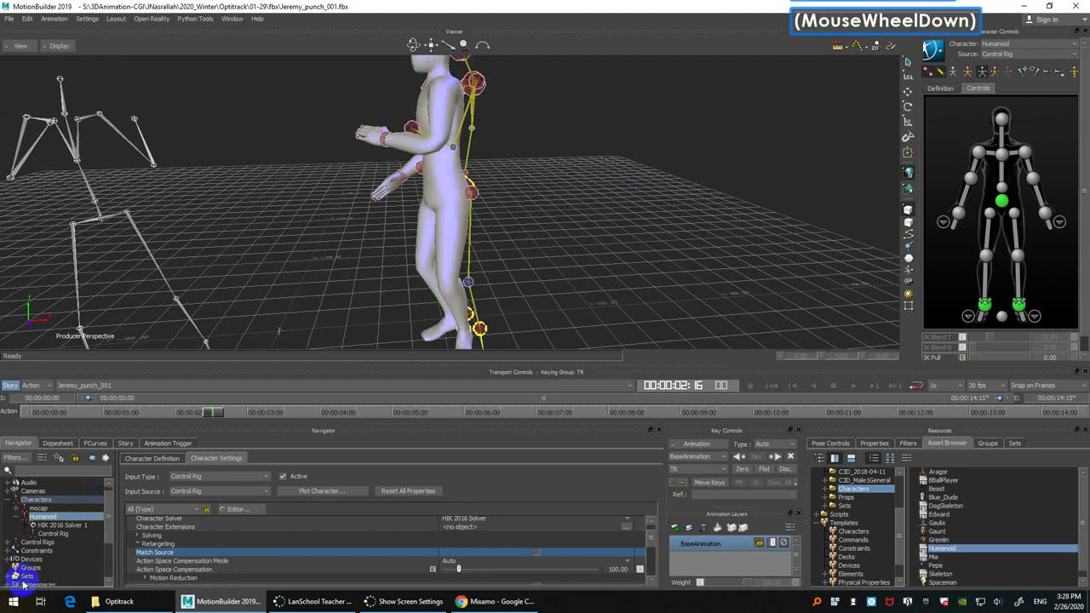
{"action": "left_click", "coordinate": [10, 525]}
{"action": "left_click", "coordinate": [55, 543]}
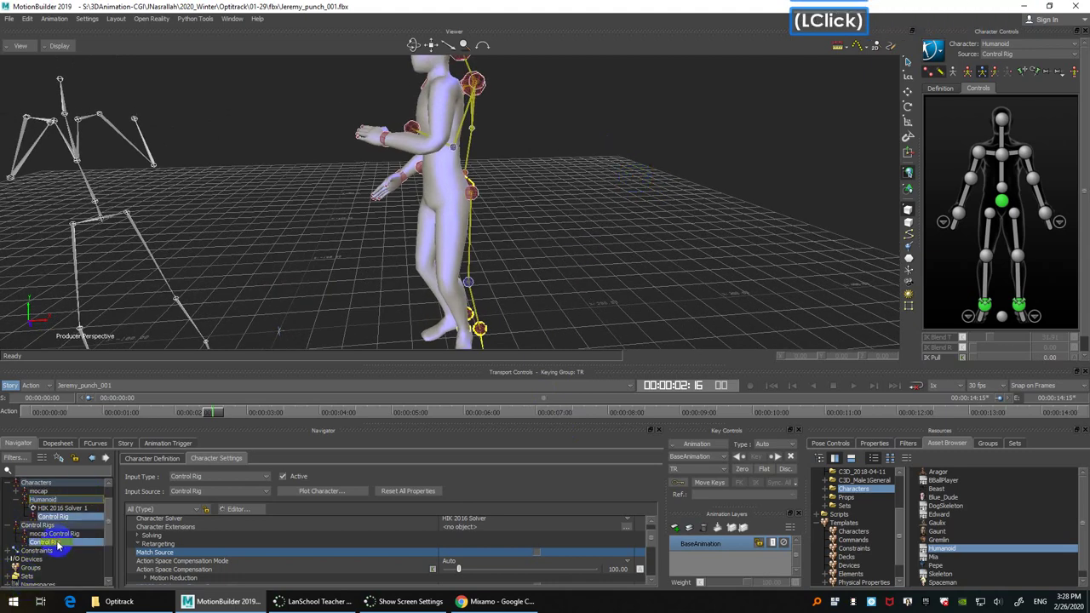
{"action": "right_click", "coordinate": [56, 546]}
{"action": "left_click", "coordinate": [107, 498]}
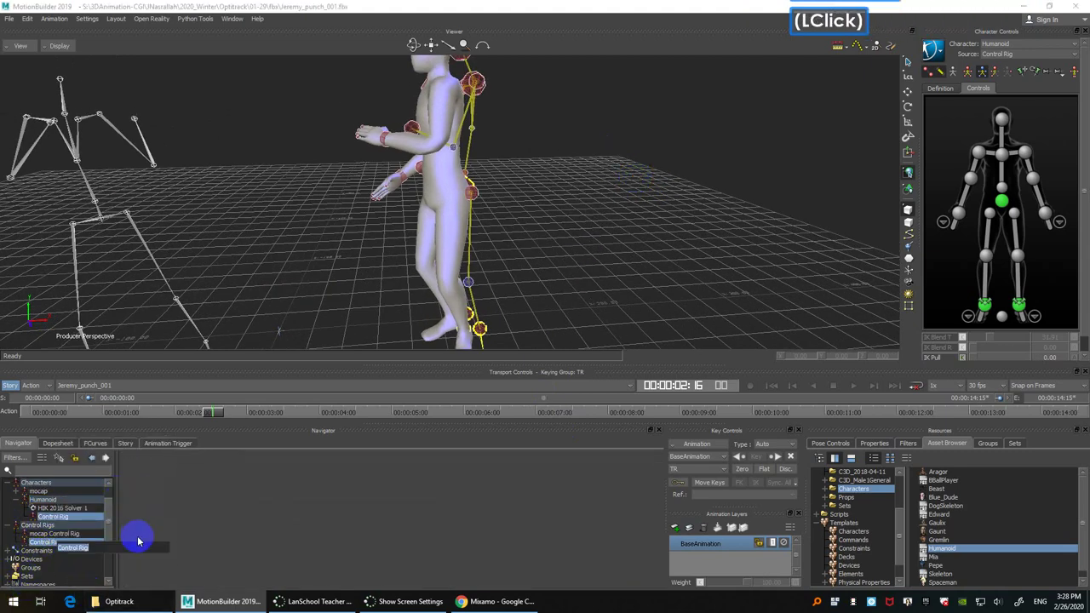
{"action": "left_click", "coordinate": [60, 547]}
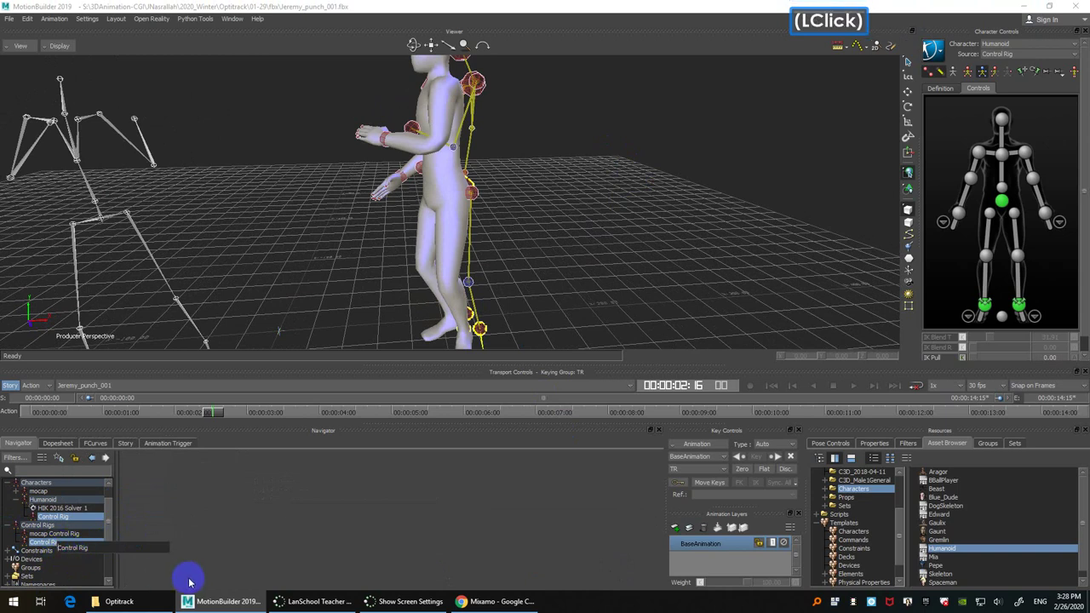
{"action": "type", "text": "Humanoid"}
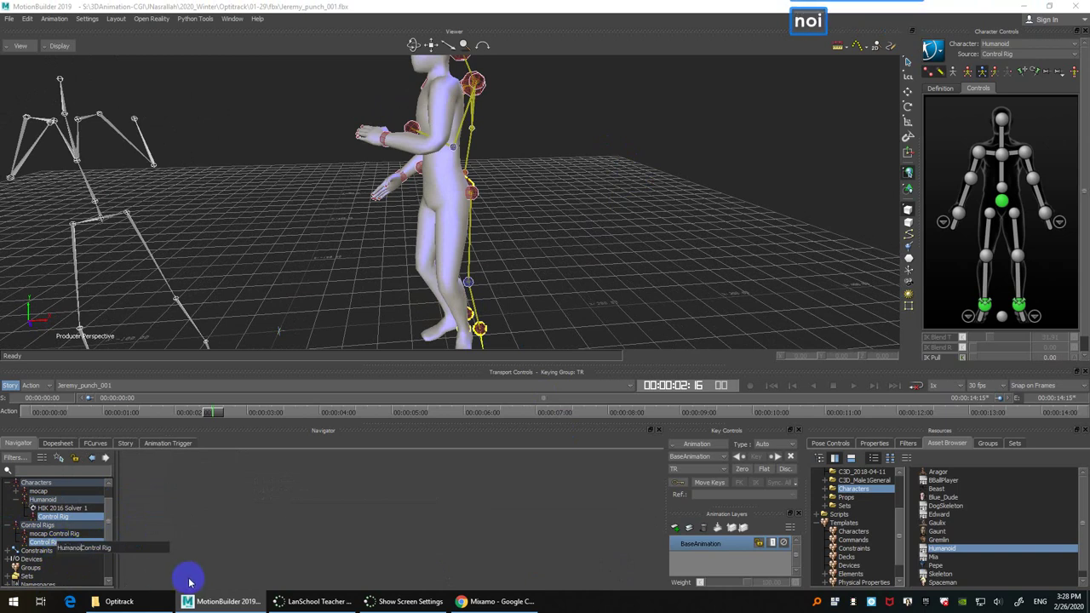
{"action": "key", "text": "Return"}
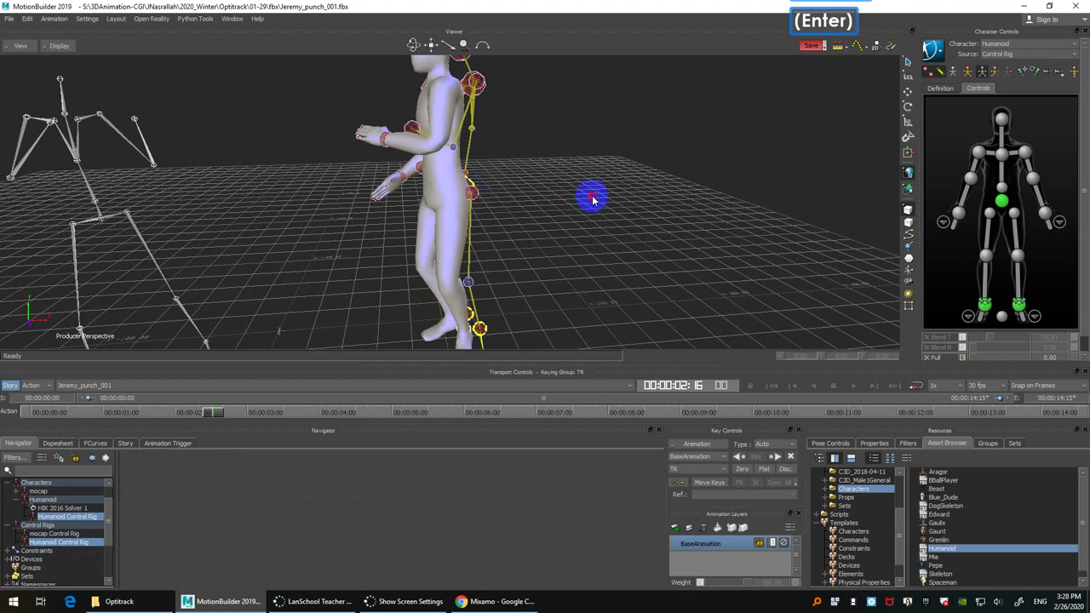
{"action": "left_click_drag", "start_coordinate": [515, 268], "coordinate": [629, 244], "text": "ctrl"}
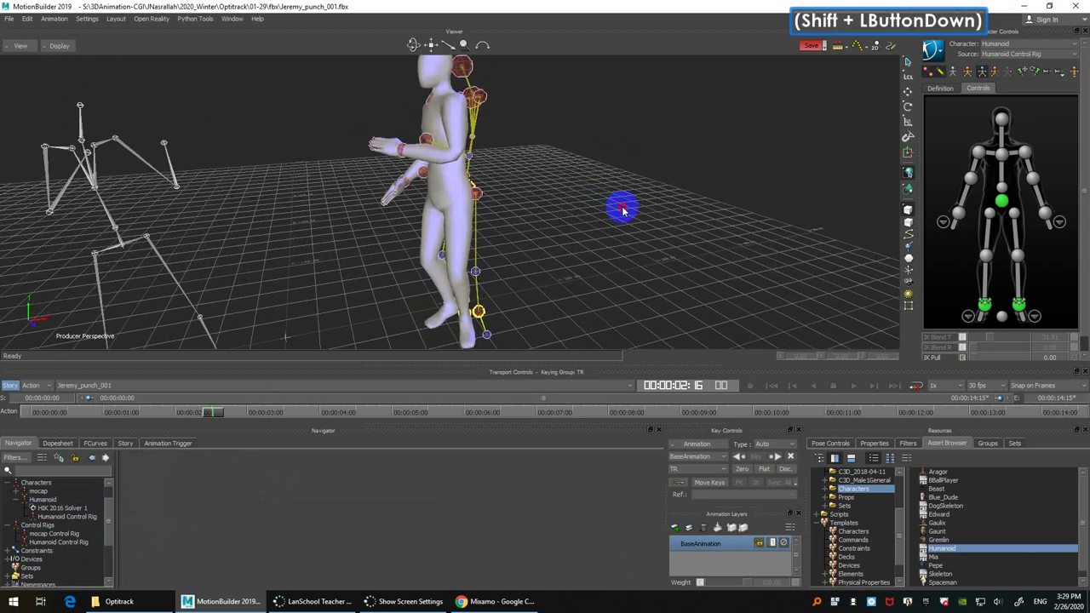
{"action": "mouse_move", "coordinate": [629, 244]}
{"action": "left_mouse_down", "text": "ctrl"}
{"action": "mouse_move", "coordinate": [630, 258]}
{"action": "mouse_move", "coordinate": [616, 241]}
{"action": "left_mouse_up", "text": "ctrl"}
{"action": "left_click", "coordinate": [602, 204]}
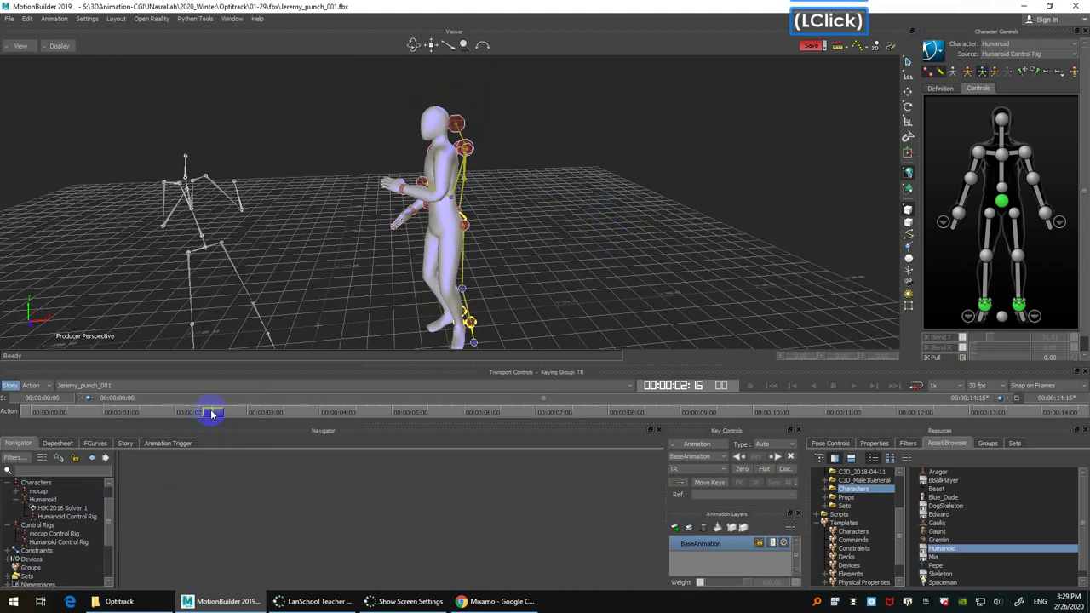
Step: Scrub to 00:00:02:29 and set Humanoid's source to mocap
{"action": "left_click_drag", "start_coordinate": [212, 413], "coordinate": [247, 418]}
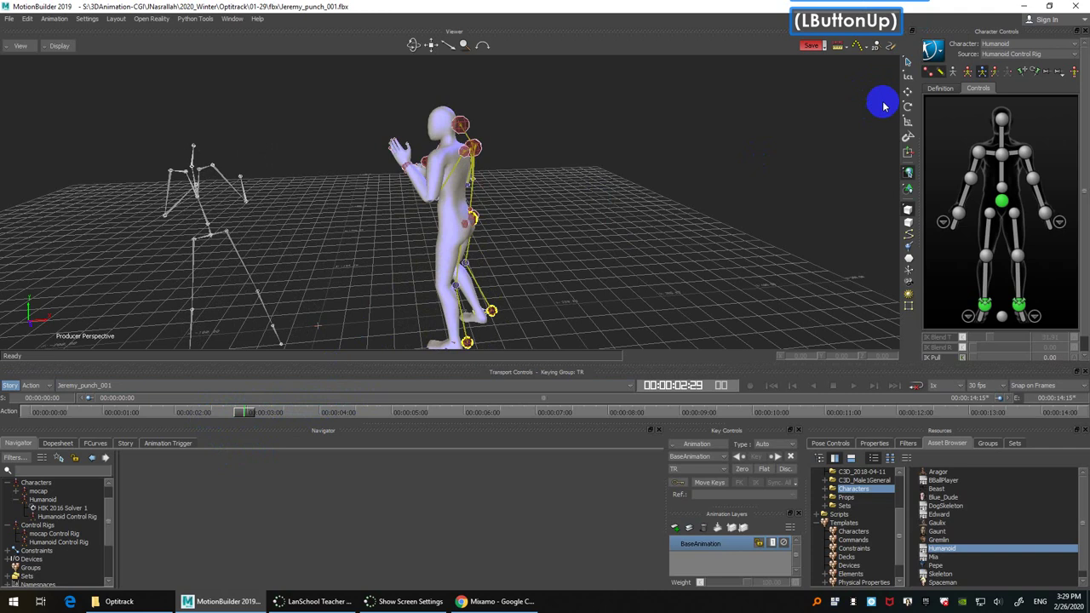
{"action": "left_click", "coordinate": [1013, 54]}
{"action": "left_click", "coordinate": [1003, 91]}
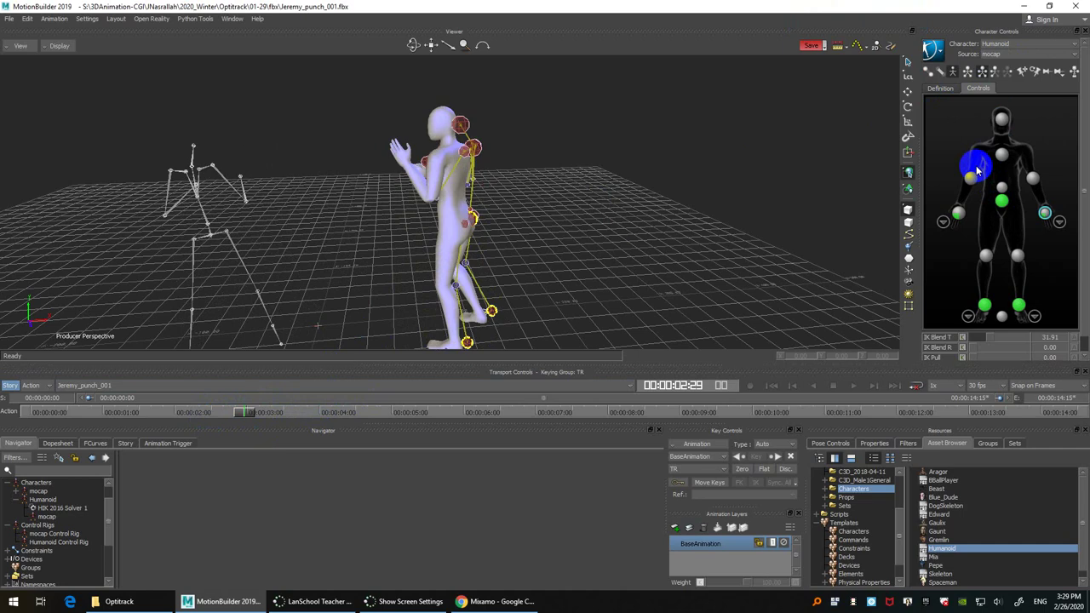
Step: Examine the mocap rig's chest end effector against the Humanoid mesh, and review the characters and control rigs in the scene tree
{"action": "left_click", "coordinate": [438, 149]}
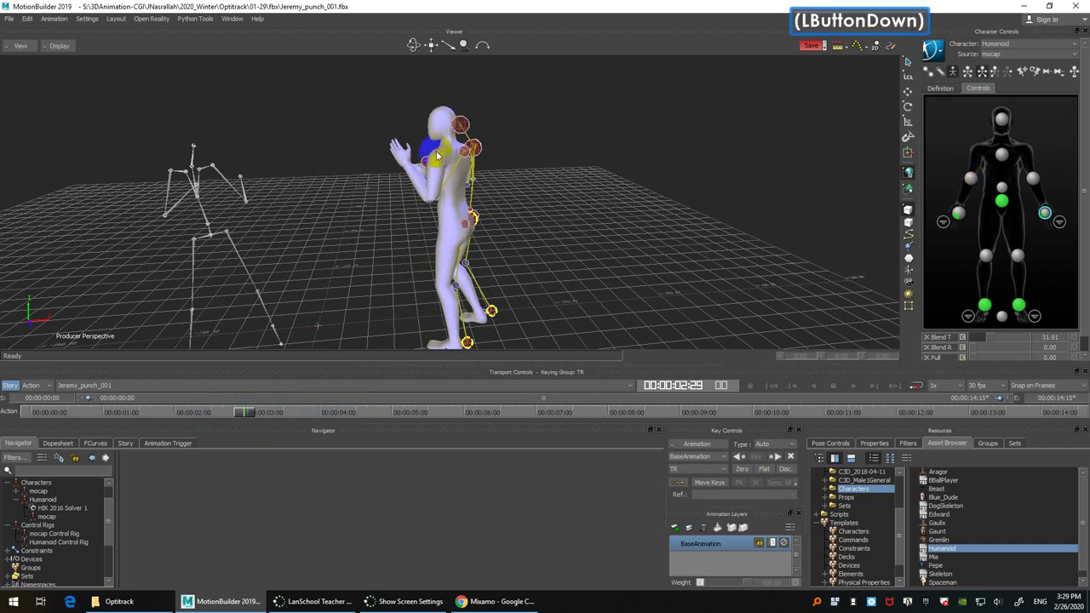
{"action": "scroll", "coordinate": [464, 202], "scroll_direction": "up", "scroll_amount": 2}
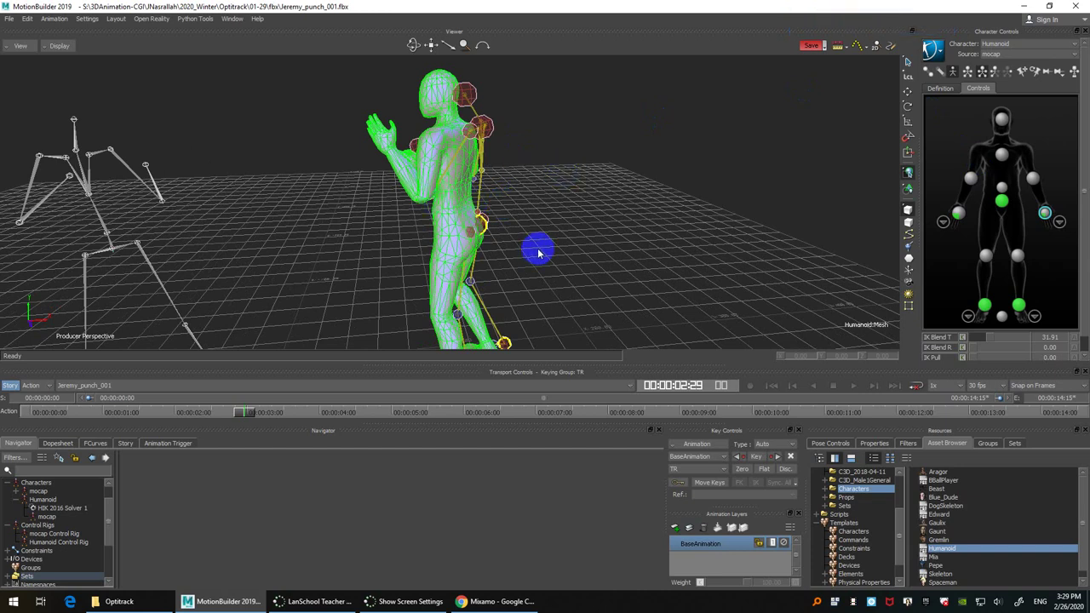
{"action": "left_click", "coordinate": [494, 127]}
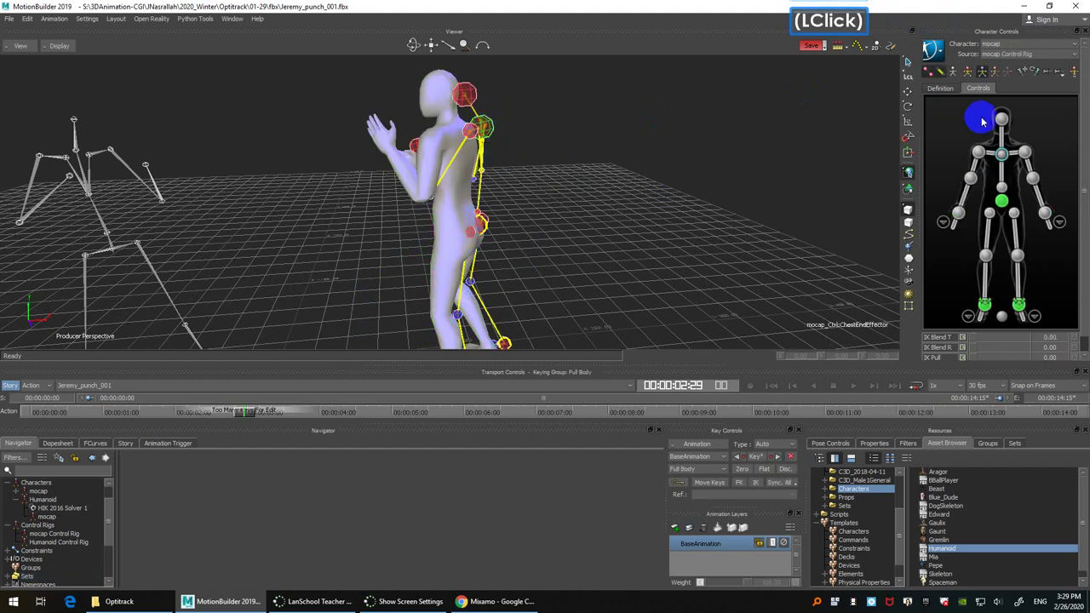
{"action": "left_click", "coordinate": [492, 189]}
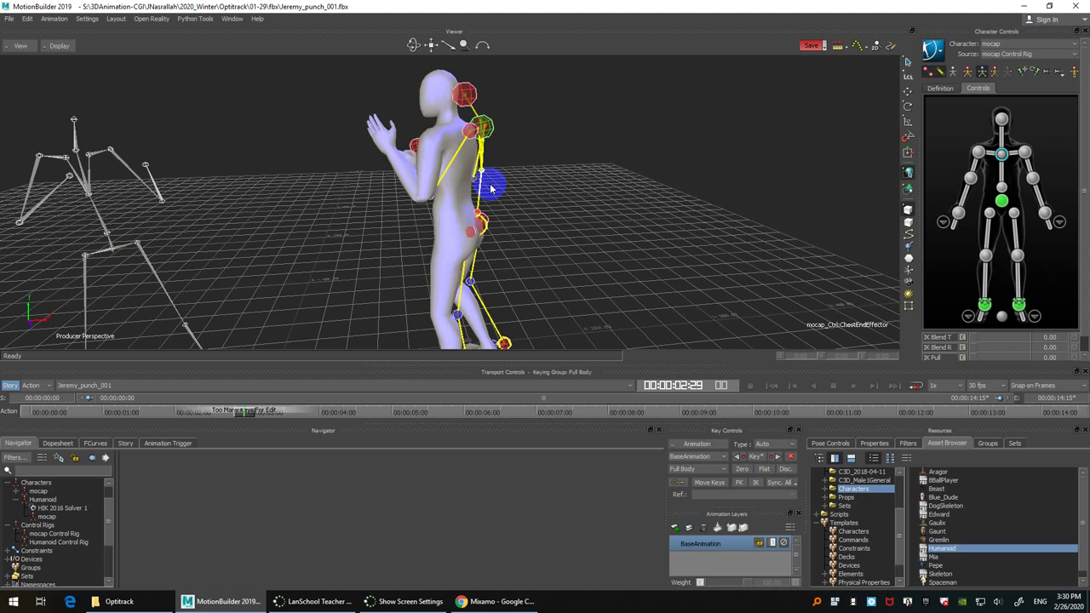
{"action": "left_click_drag", "start_coordinate": [545, 151], "coordinate": [624, 201], "text": "ctrl"}
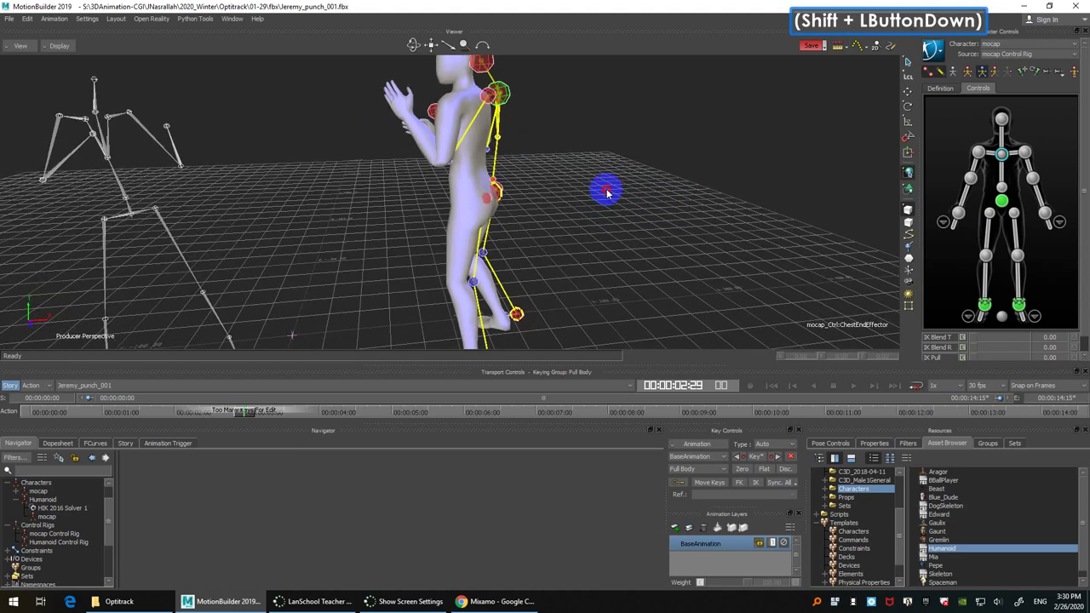
{"action": "left_click_drag", "start_coordinate": [625, 201], "coordinate": [622, 210], "text": "shift"}
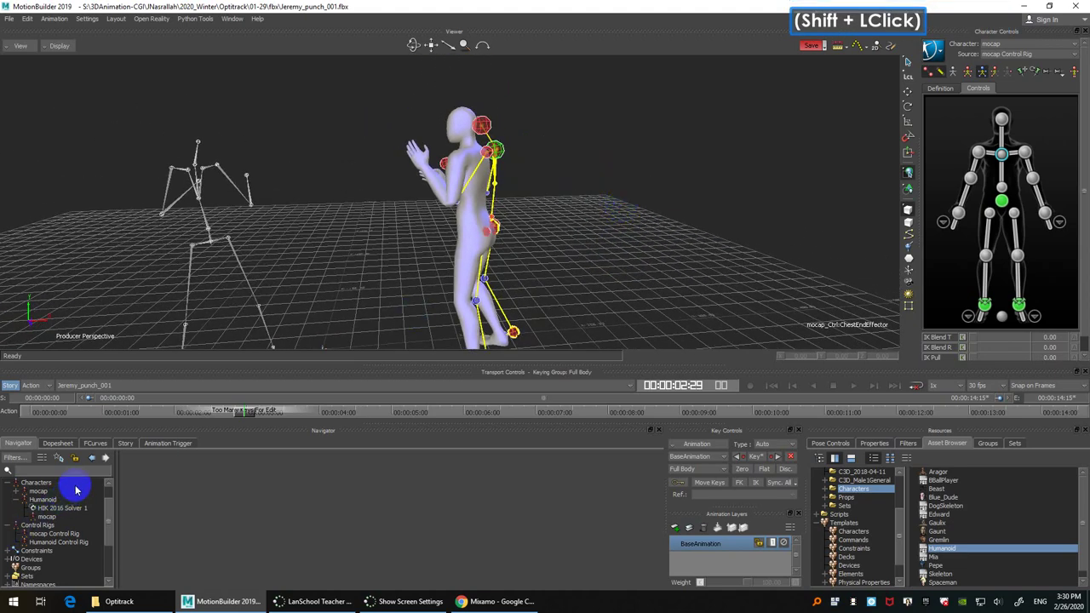
{"action": "scroll", "coordinate": [76, 492], "scroll_direction": "up", "scroll_amount": 2}
{"action": "scroll", "coordinate": [76, 492], "scroll_direction": "down", "scroll_amount": 2}
{"action": "scroll", "coordinate": [76, 492], "scroll_direction": "up", "scroll_amount": 2}
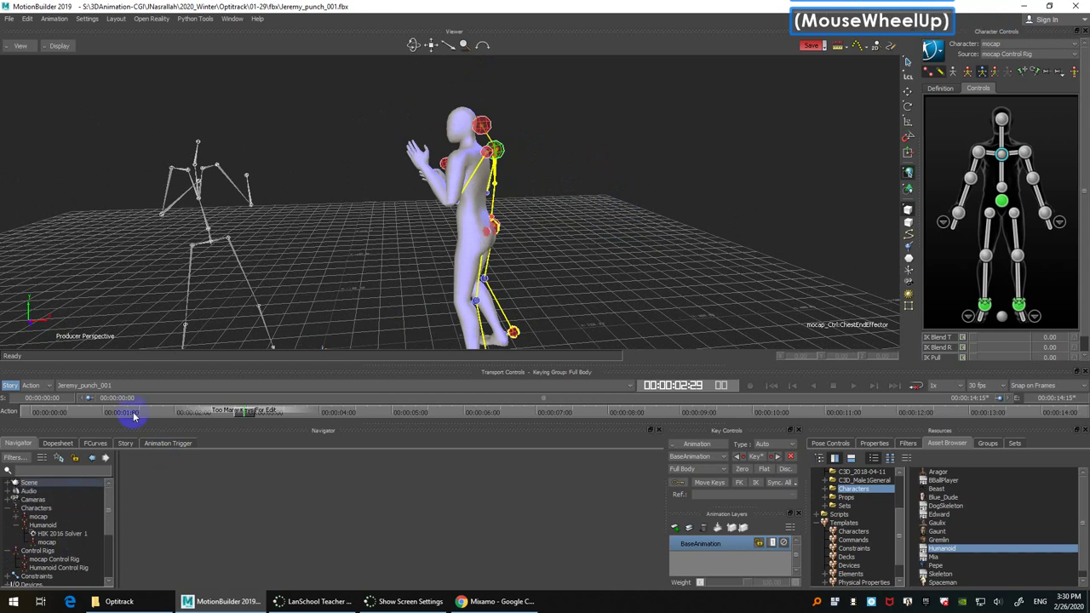
{"action": "left_click", "coordinate": [681, 171]}
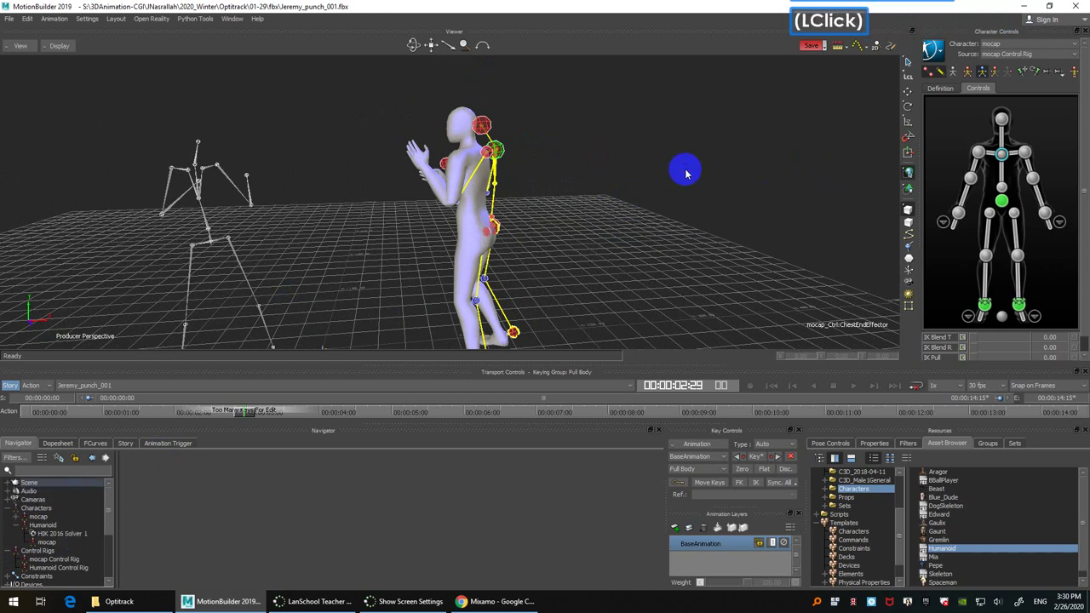
{"action": "left_click", "coordinate": [973, 131]}
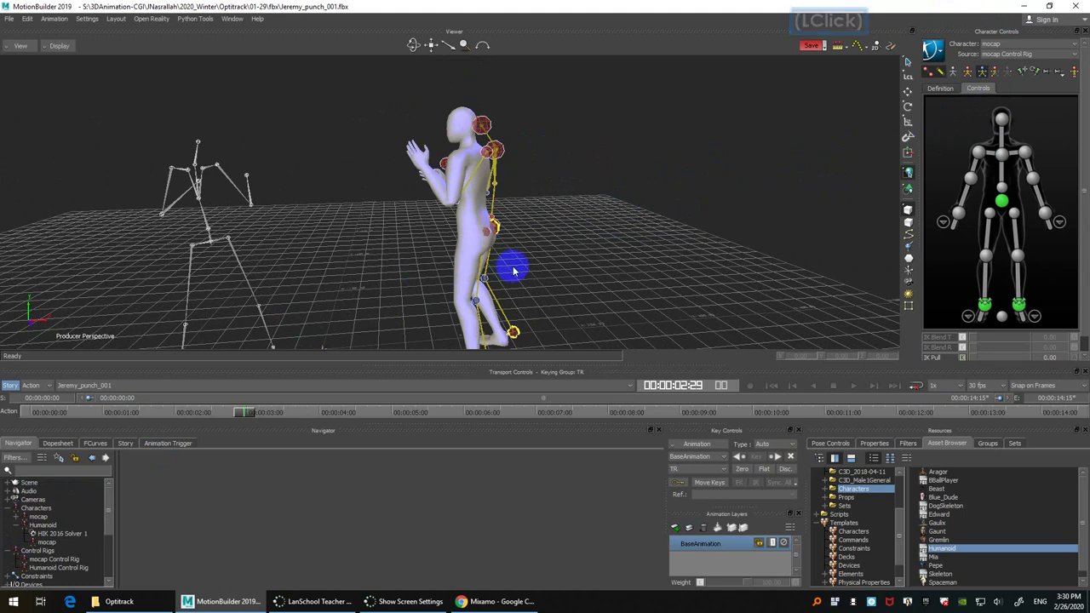
{"action": "left_click", "coordinate": [647, 241]}
{"action": "left_click_drag", "start_coordinate": [601, 265], "coordinate": [598, 275], "text": "ctrl"}
{"action": "left_click_drag", "start_coordinate": [598, 275], "coordinate": [591, 240], "text": "shift"}
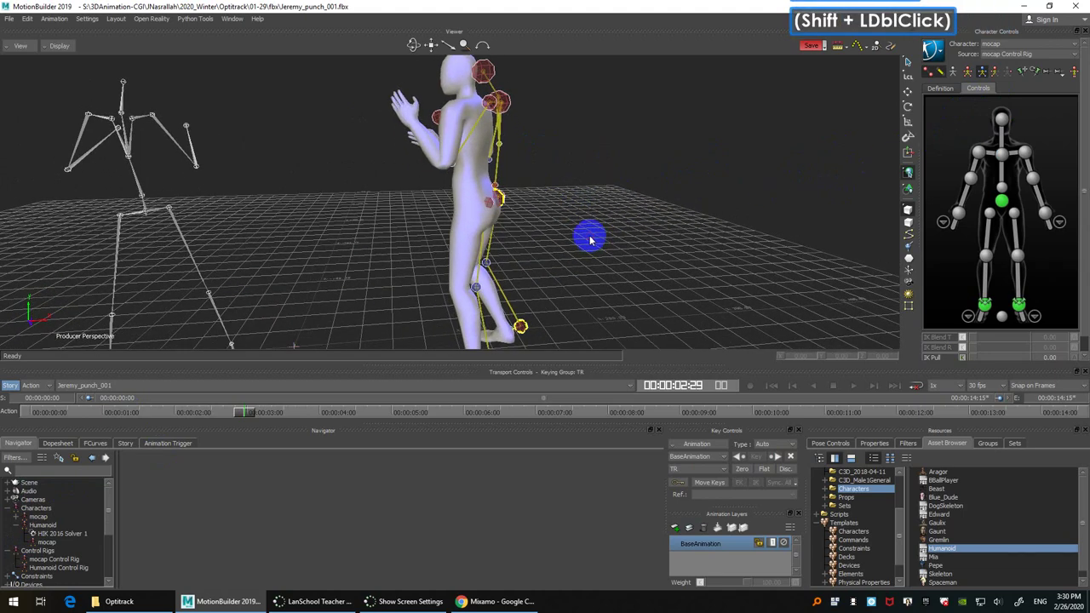
{"action": "left_click", "coordinate": [574, 217]}
Step: Select the mocap rig's chest end effector and hide that rig's IK and FK effectors in the viewer
{"action": "left_click", "coordinate": [501, 103]}
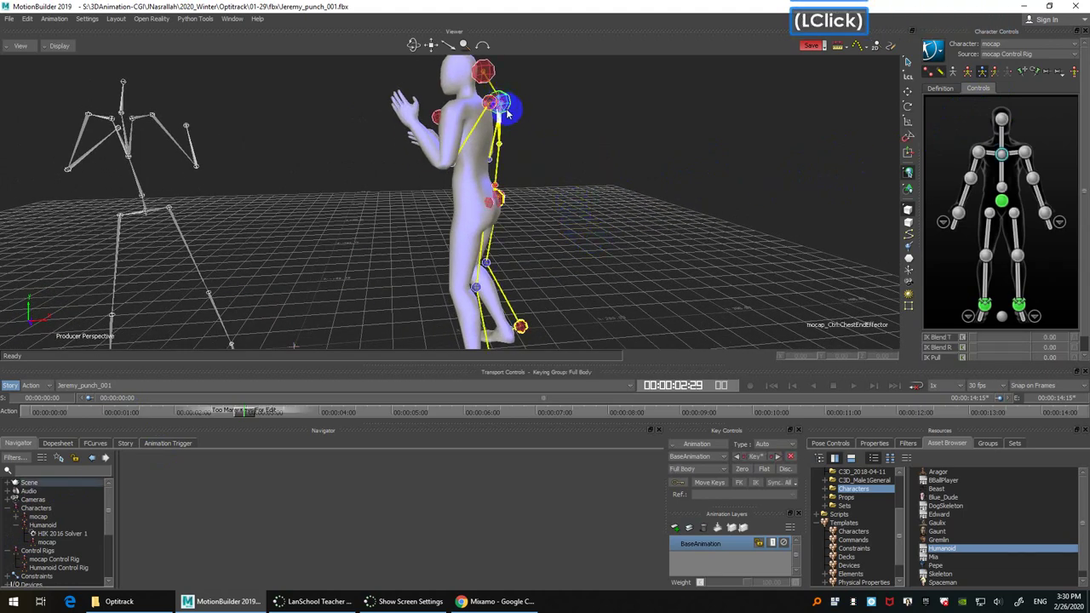
{"action": "left_click_drag", "start_coordinate": [593, 190], "coordinate": [608, 243], "text": "ctrl"}
{"action": "mouse_move", "coordinate": [609, 243]}
{"action": "left_mouse_down", "text": "ctrl+shift"}
{"action": "mouse_move", "coordinate": [594, 248]}
{"action": "mouse_move", "coordinate": [606, 245]}
{"action": "mouse_move", "coordinate": [608, 268]}
{"action": "mouse_move", "coordinate": [613, 246]}
{"action": "left_mouse_up", "text": "ctrl+shift"}
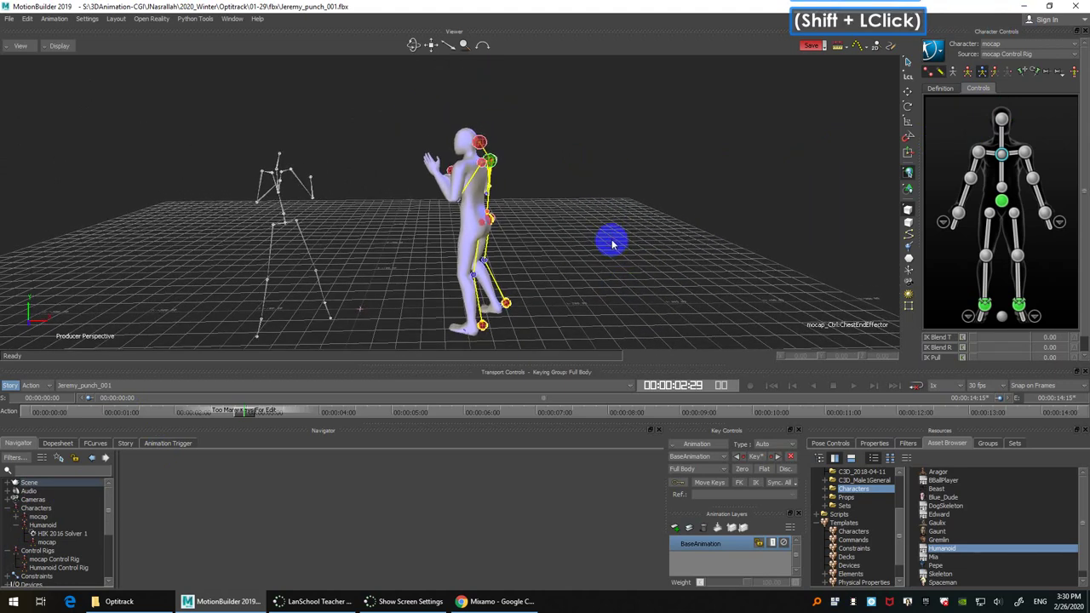
{"action": "left_click", "coordinate": [1001, 46]}
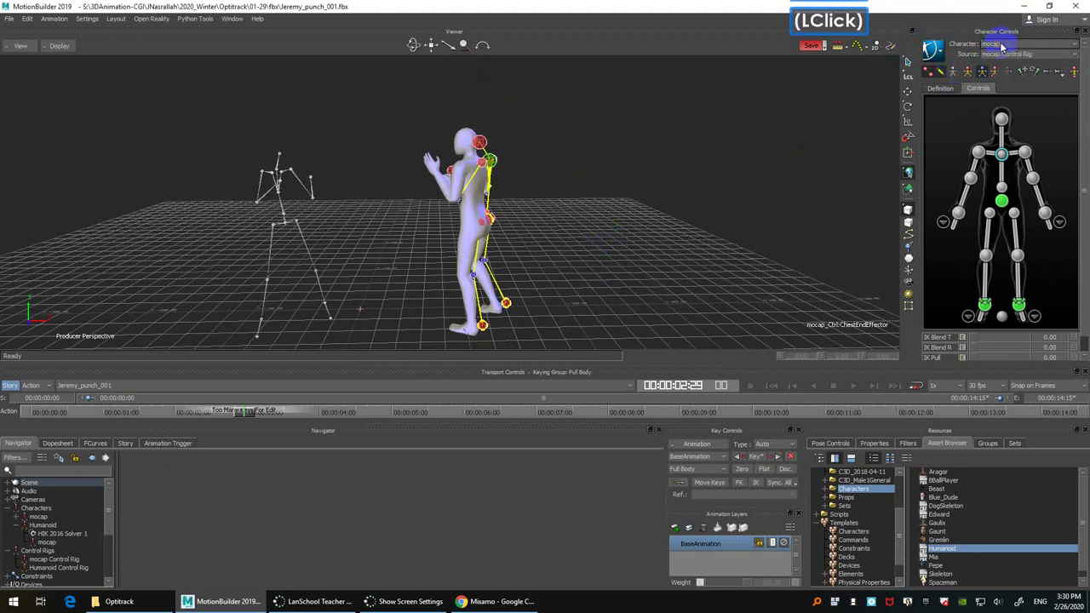
{"action": "left_click", "coordinate": [931, 74]}
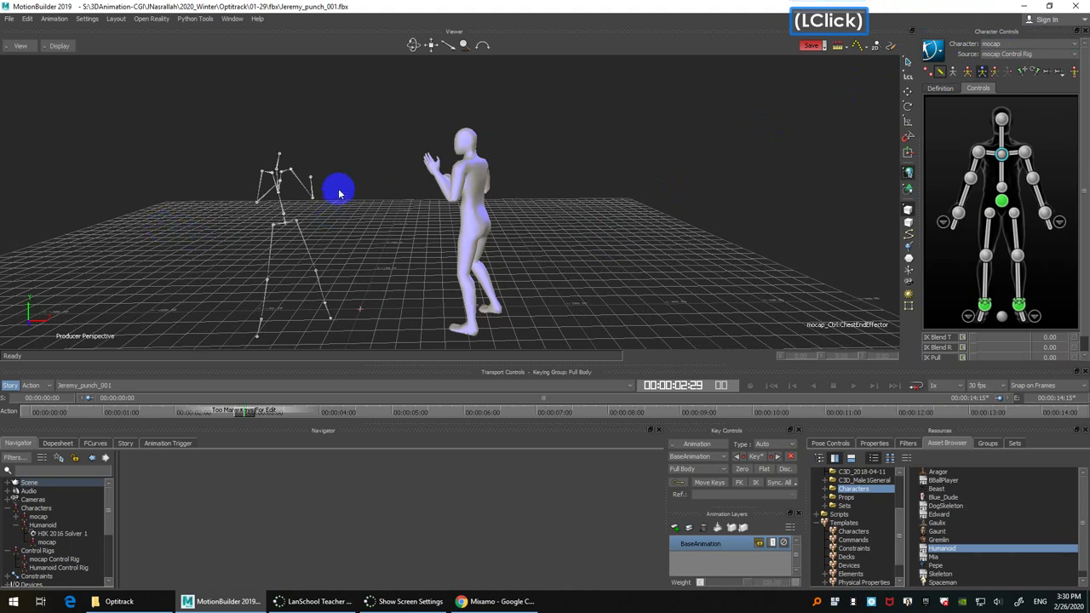
Step: Hide the mocap skeleton by selecting its whole hips hierarchy in the Schematic view, and return to the perspective view
{"action": "left_click_drag", "start_coordinate": [247, 214], "coordinate": [346, 225]}
{"action": "key", "text": "ctrl+w"}
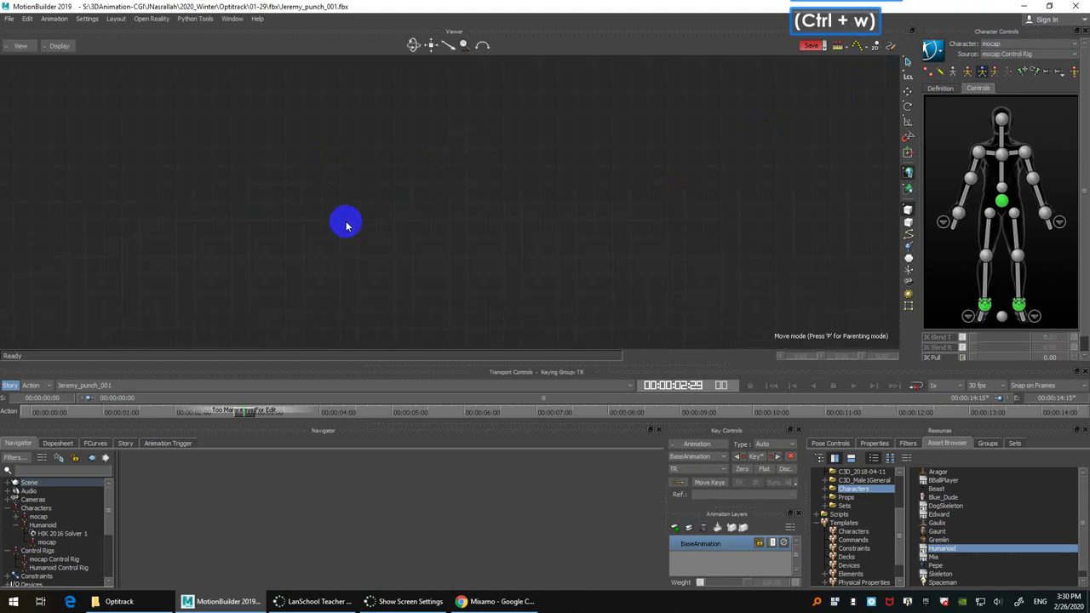
{"action": "left_click_drag", "start_coordinate": [523, 146], "coordinate": [535, 192], "text": "ctrl"}
{"action": "left_click_drag", "start_coordinate": [589, 97], "coordinate": [713, 136], "text": "ctrl"}
{"action": "left_click", "coordinate": [712, 136]}
{"action": "right_click", "coordinate": [717, 144]}
{"action": "left_click", "coordinate": [745, 247]}
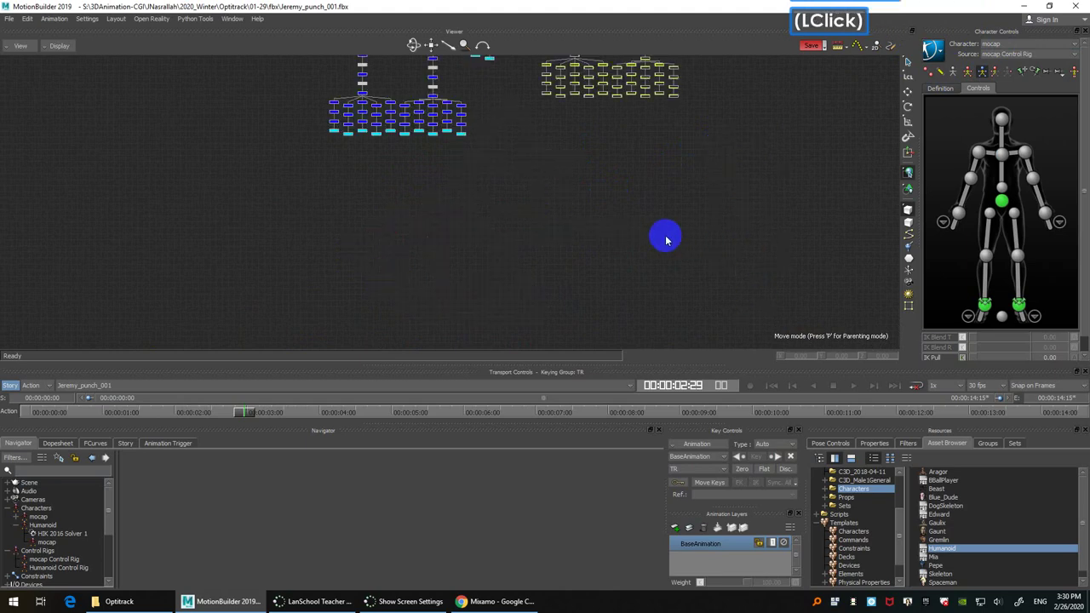
{"action": "left_click_drag", "start_coordinate": [665, 236], "coordinate": [214, 195], "text": "shift"}
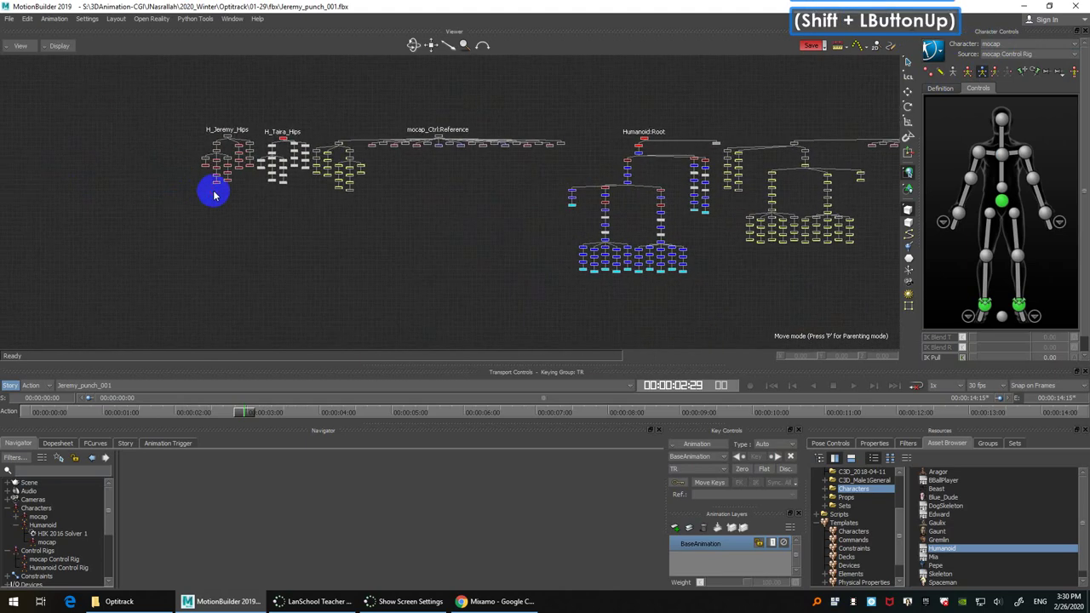
{"action": "left_click_drag", "start_coordinate": [306, 203], "coordinate": [295, 264], "text": "shift"}
{"action": "key", "text": "space"}
{"action": "double_click", "coordinate": [269, 120]}
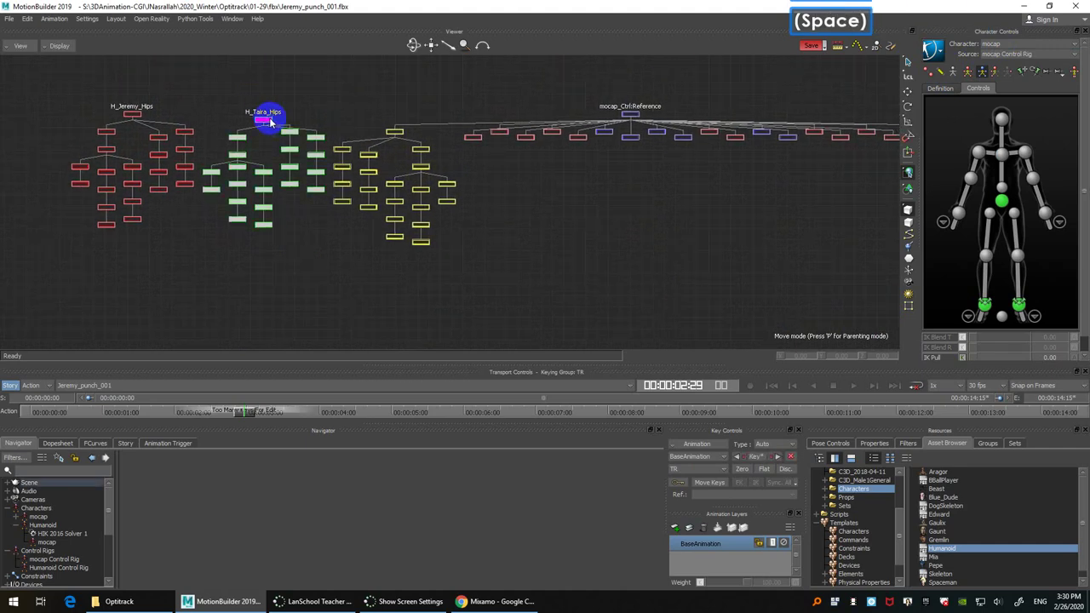
{"action": "key", "text": "shift+h"}
{"action": "key", "text": "ctrl+w"}
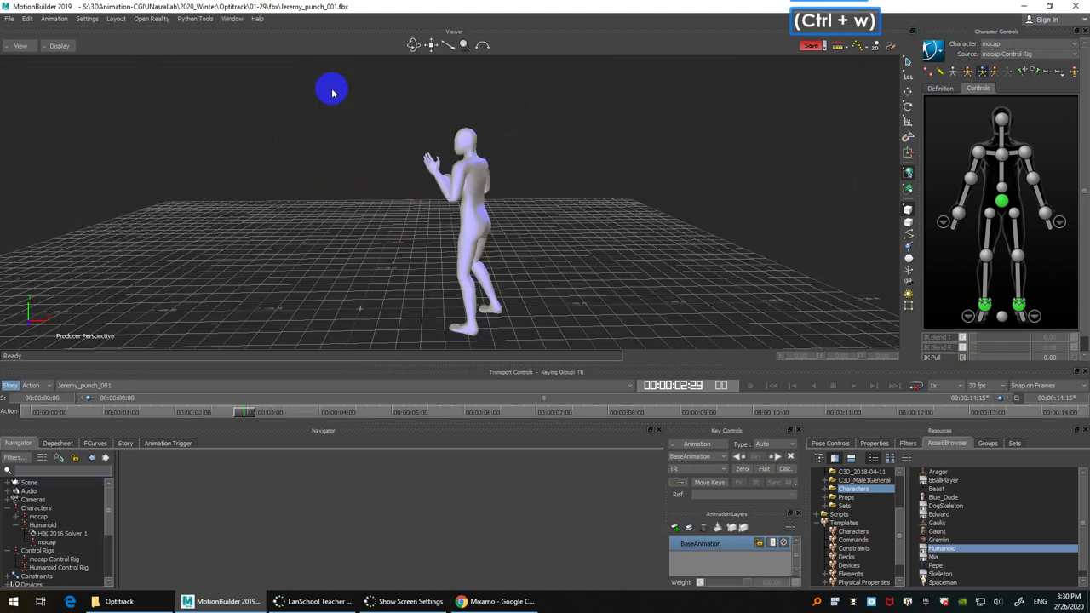
Step: Switch the viewer to X-Ray display and set Humanoid as the current character with Humanoid Control Rig as its source
{"action": "left_click_drag", "start_coordinate": [615, 206], "coordinate": [567, 199], "text": "ctrl+shift"}
{"action": "key", "text": "ctrl+a"}
{"action": "left_click", "coordinate": [1021, 44]}
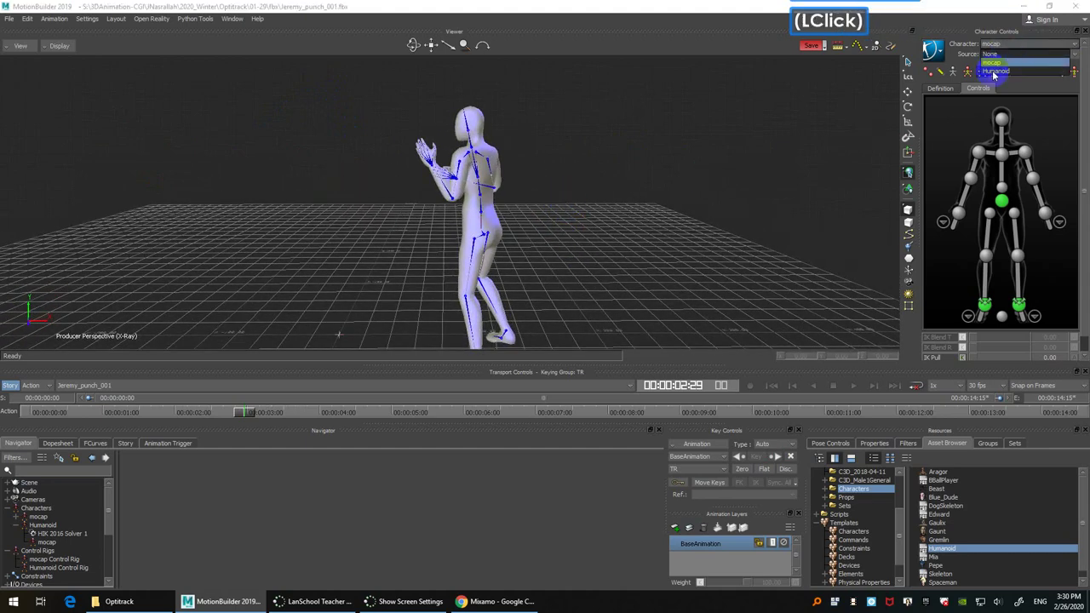
{"action": "left_click", "coordinate": [997, 68]}
{"action": "left_click", "coordinate": [1007, 55]}
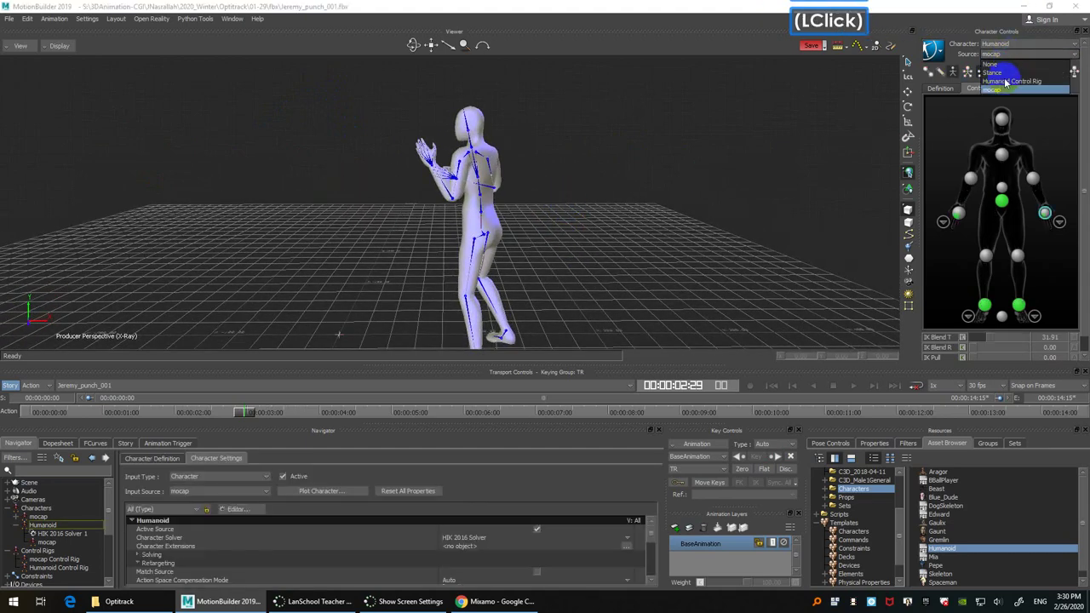
{"action": "left_click", "coordinate": [1006, 82]}
Step: Play back Humanoid's baked control-rig motion, examine it from several angles, and stop playback at 00:00:12:05
{"action": "left_click", "coordinate": [695, 177], "text": "ctrl"}
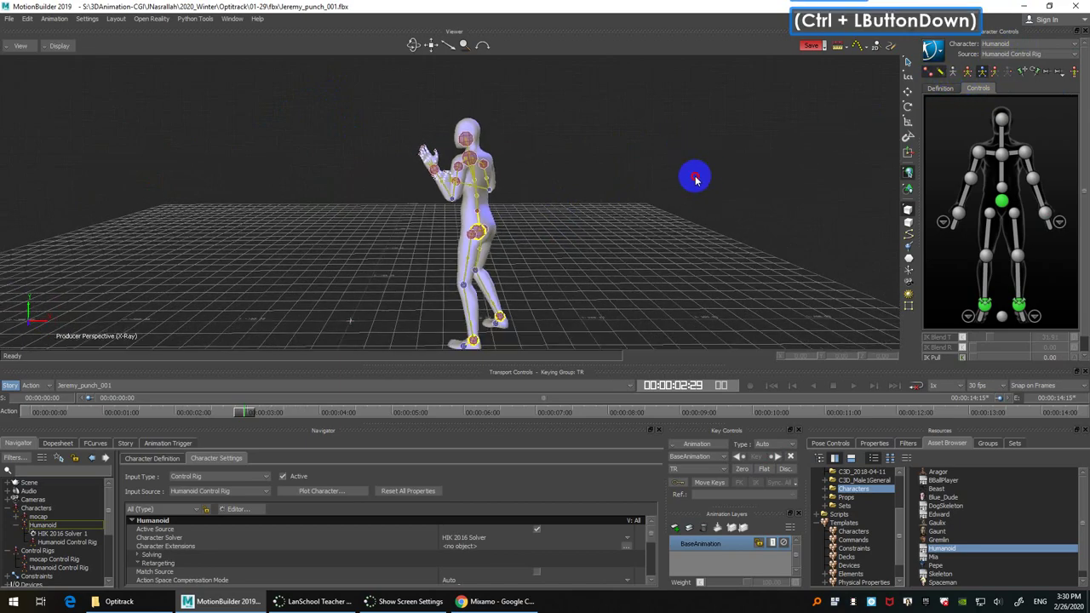
{"action": "left_click_drag", "start_coordinate": [694, 177], "coordinate": [749, 159], "text": "ctrl+shift"}
{"action": "left_click", "coordinate": [953, 72]}
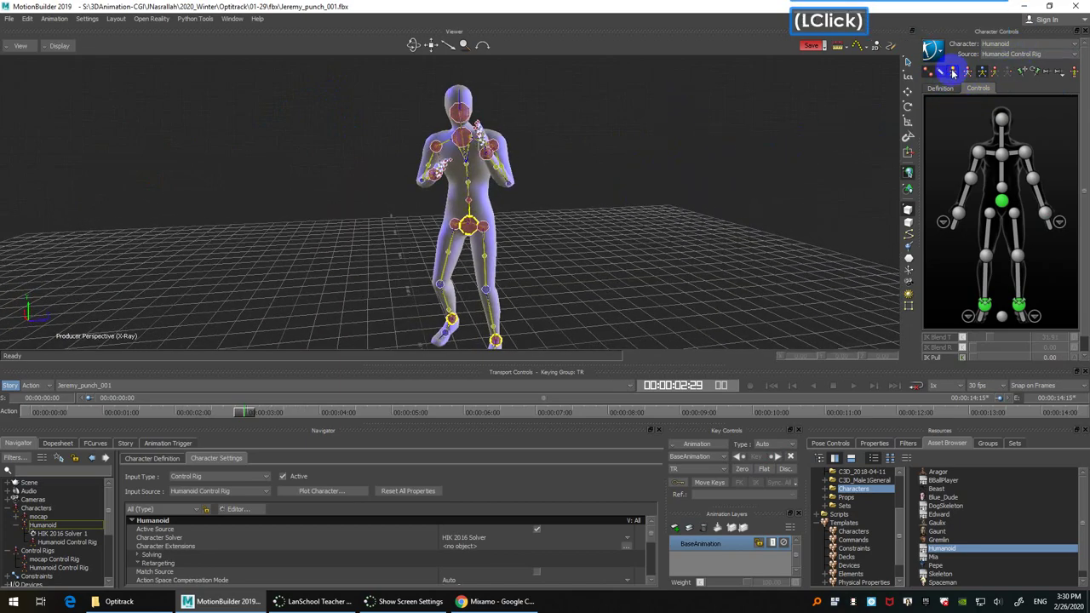
{"action": "double_click", "coordinate": [953, 73]}
{"action": "left_click_drag", "start_coordinate": [636, 175], "coordinate": [625, 219], "text": "ctrl"}
{"action": "key", "text": "ctrl+space"}
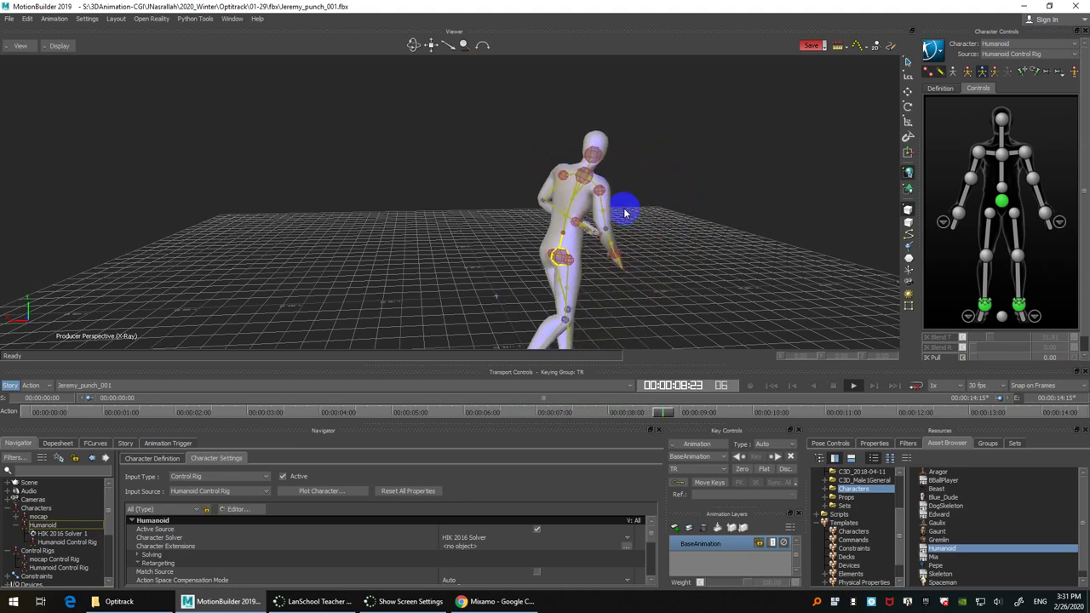
{"action": "scroll", "coordinate": [623, 210], "scroll_direction": "down", "scroll_amount": 5}
{"action": "left_click", "coordinate": [624, 203]}
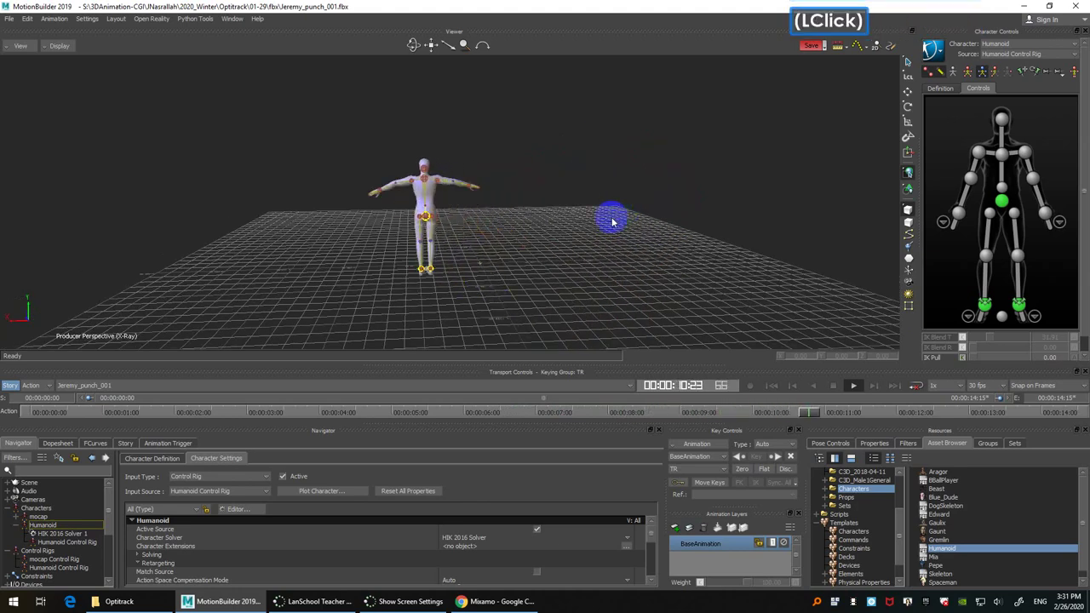
{"action": "left_click_drag", "start_coordinate": [616, 238], "coordinate": [592, 176], "text": "ctrl"}
{"action": "key", "text": "ctrl+space"}
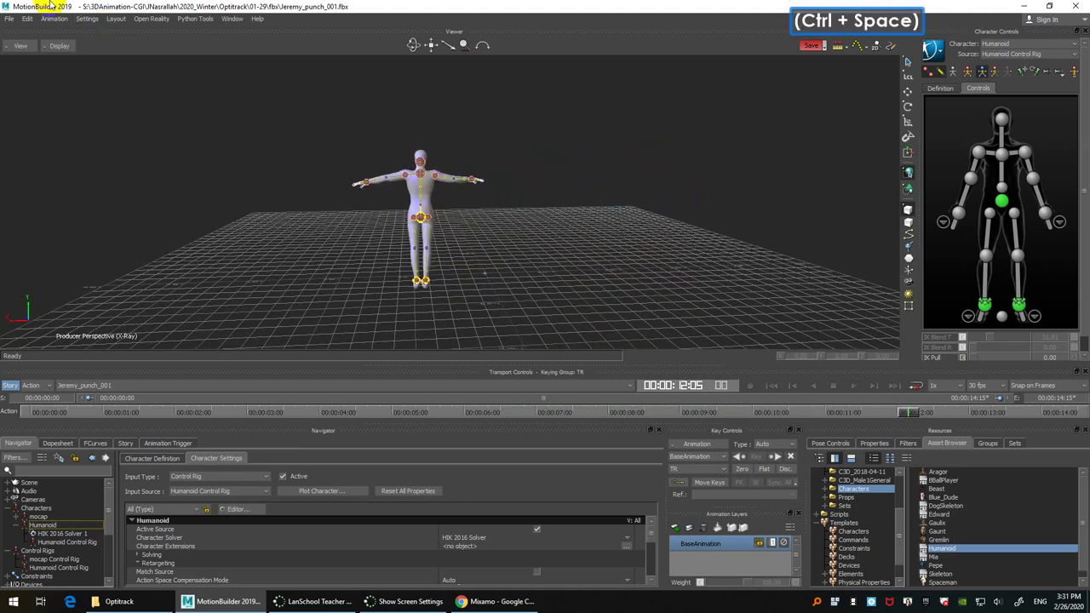
Step: Begin saving the scene under a file and choose the anims folder on the D: drive as its destination
{"action": "left_click", "coordinate": [9, 18]}
{"action": "left_click", "coordinate": [86, 78]}
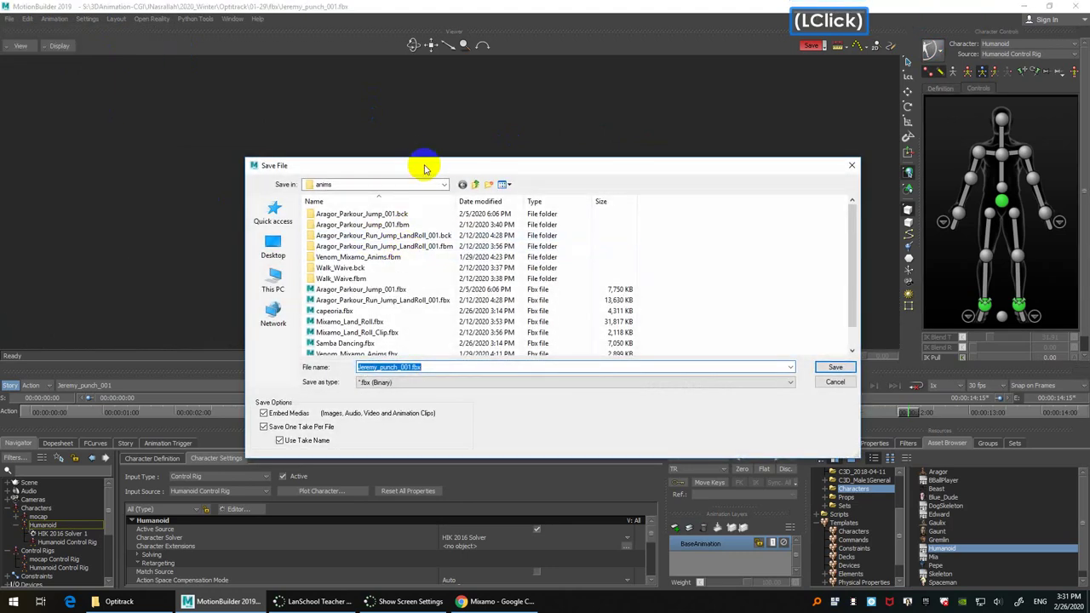
{"action": "left_click_drag", "start_coordinate": [418, 165], "coordinate": [375, 160]}
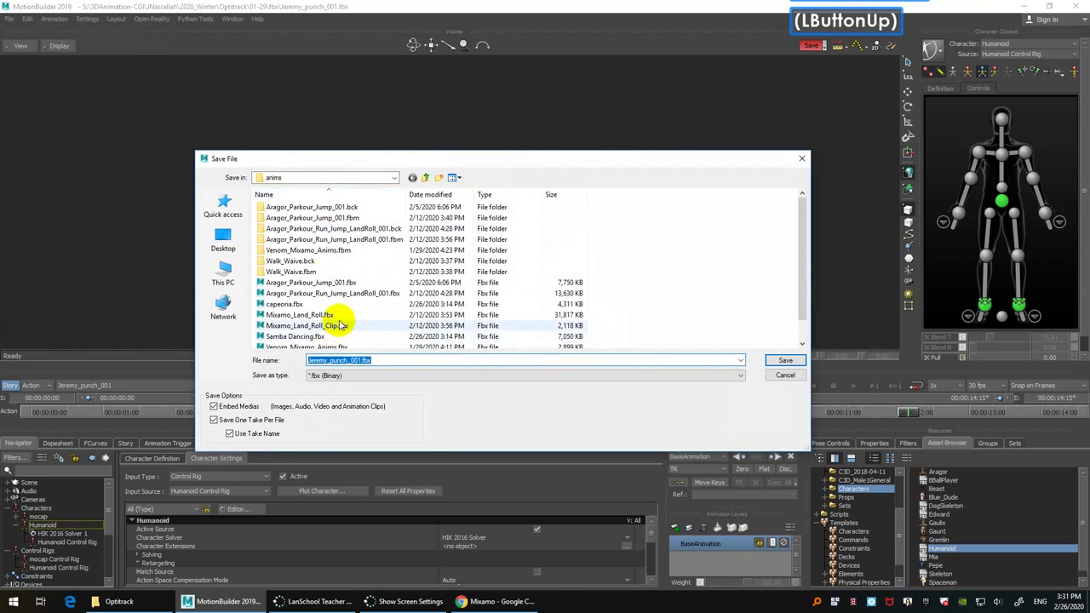
{"action": "left_click", "coordinate": [381, 177]}
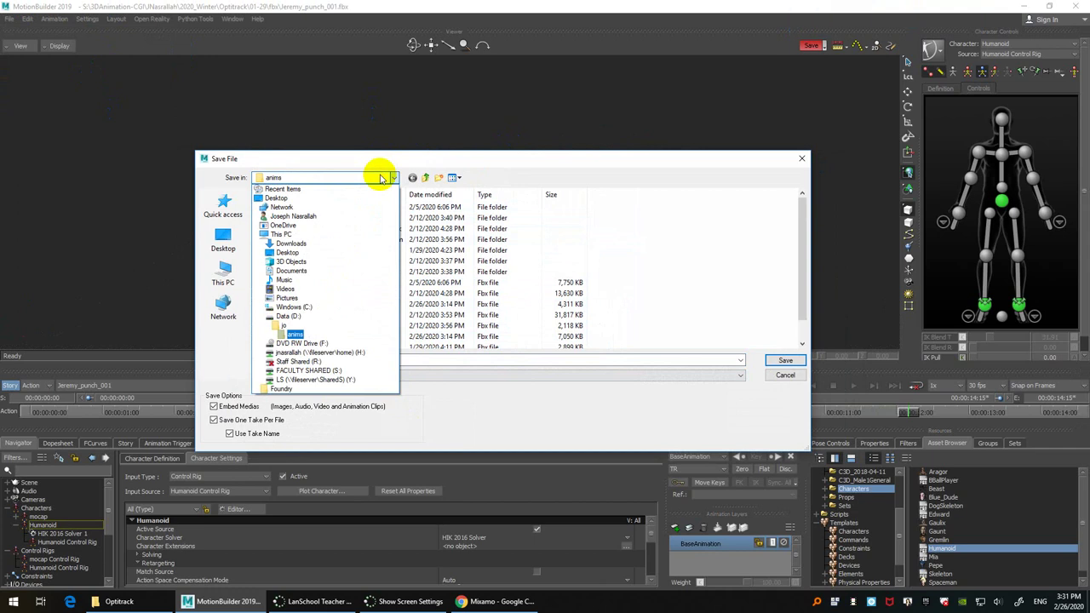
{"action": "left_click", "coordinate": [322, 332]}
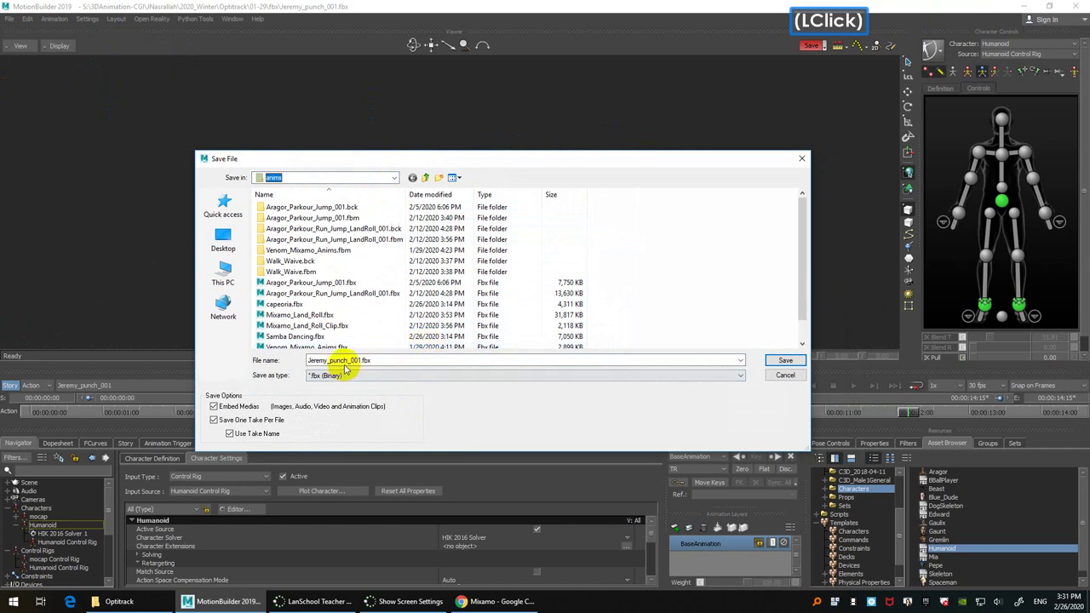
Step: Turn off Save One Take Per File and save the scene as binary FBX with embedded media and the default save options
{"action": "left_click", "coordinate": [247, 419]}
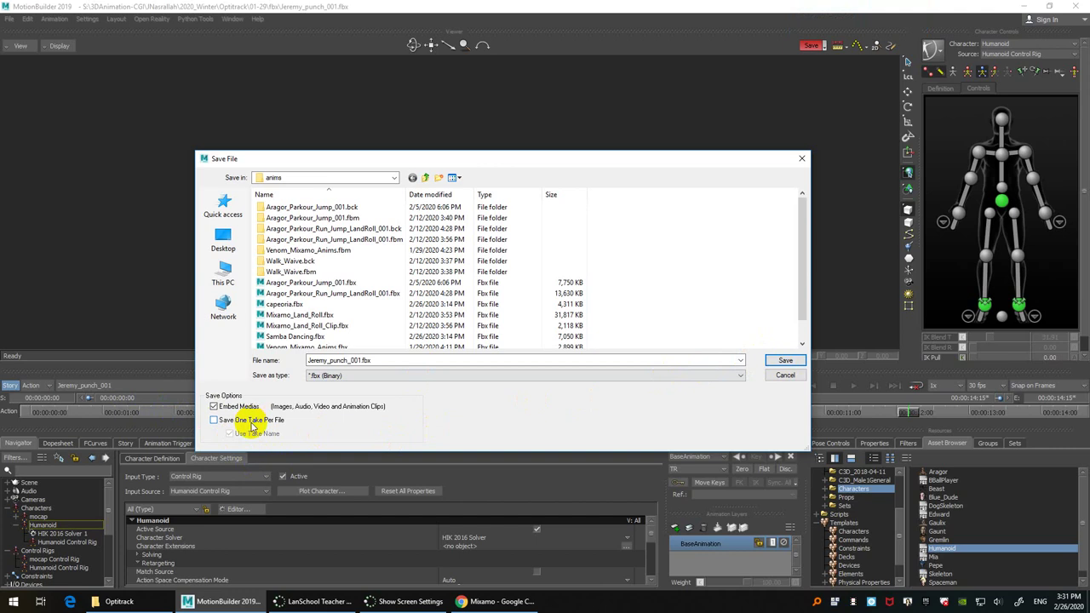
{"action": "left_click", "coordinate": [251, 422]}
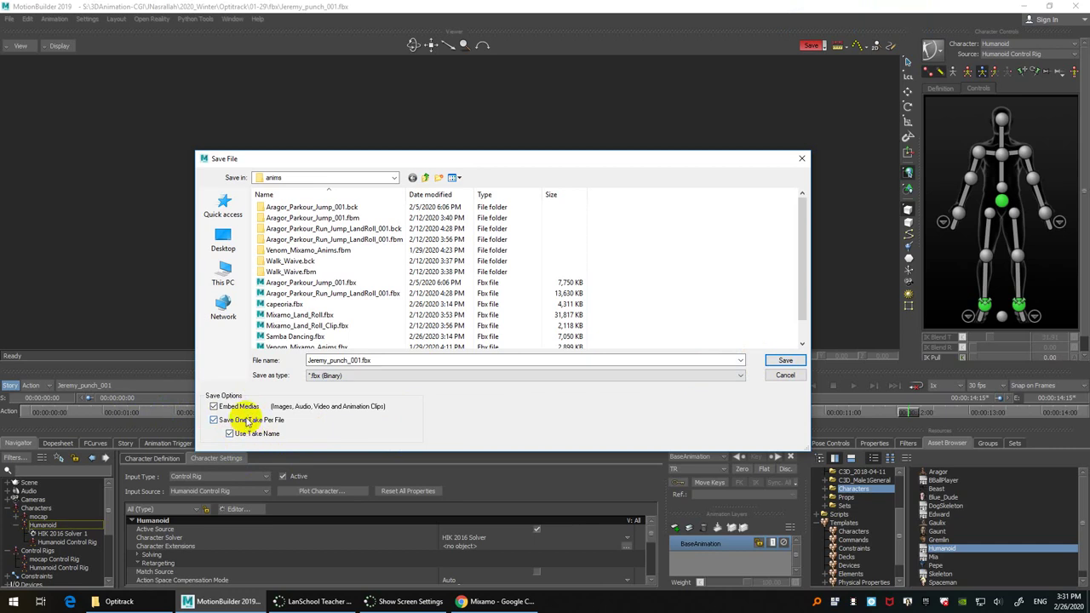
{"action": "left_click", "coordinate": [247, 421]}
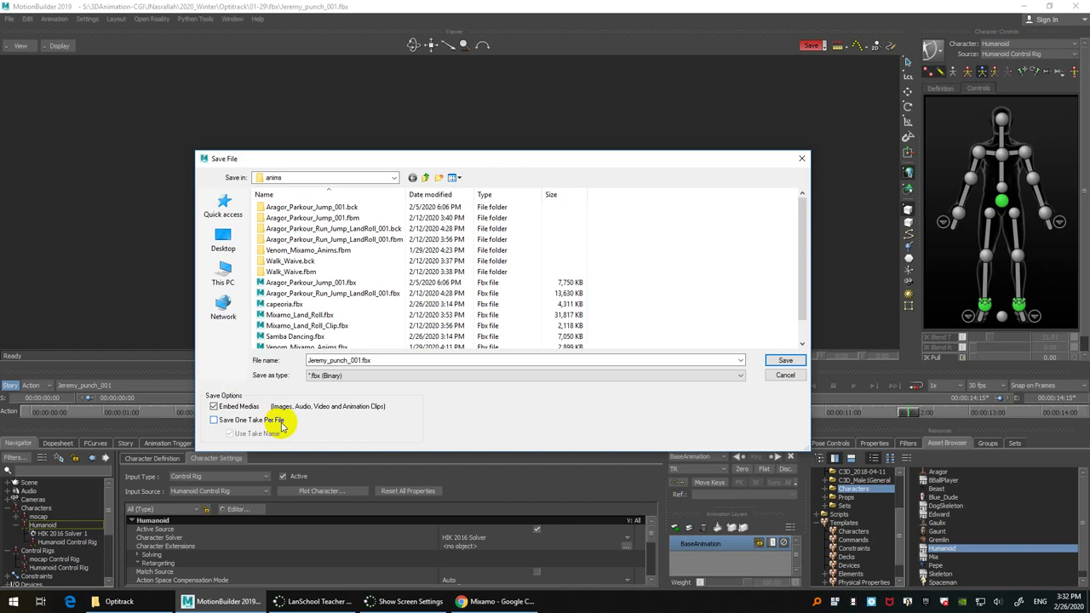
{"action": "left_click_drag", "start_coordinate": [491, 158], "coordinate": [459, 127]}
{"action": "left_click", "coordinate": [450, 379]}
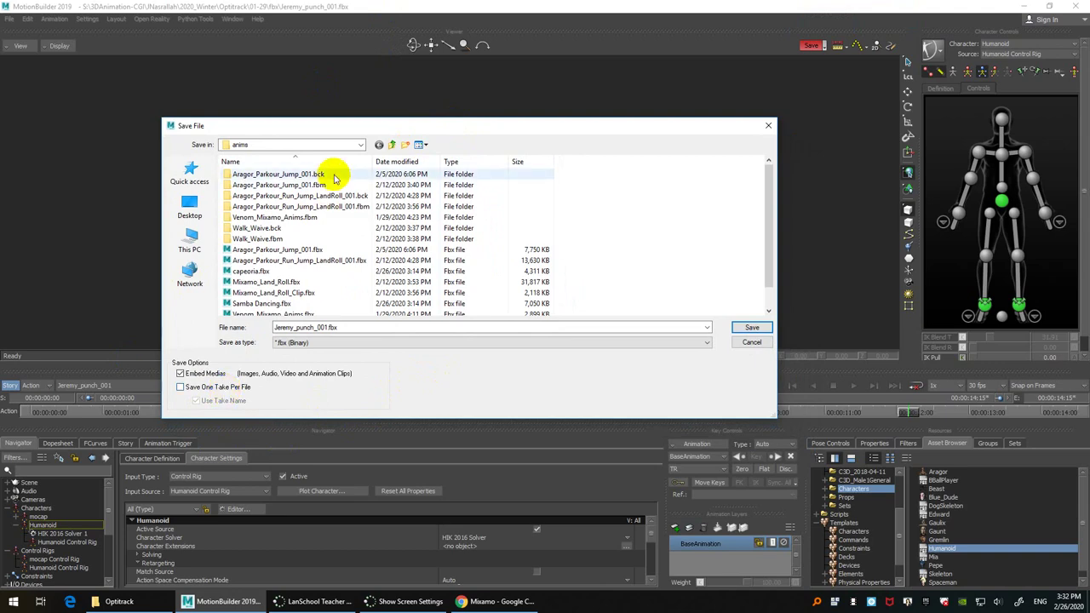
{"action": "left_click_drag", "start_coordinate": [384, 129], "coordinate": [362, 162]}
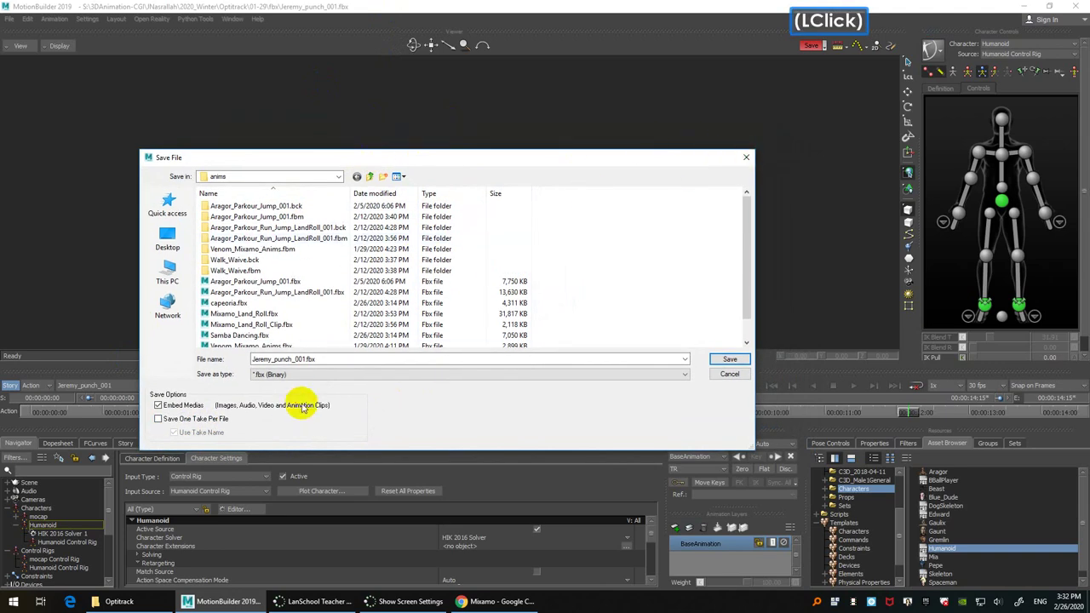
{"action": "left_click", "coordinate": [727, 360]}
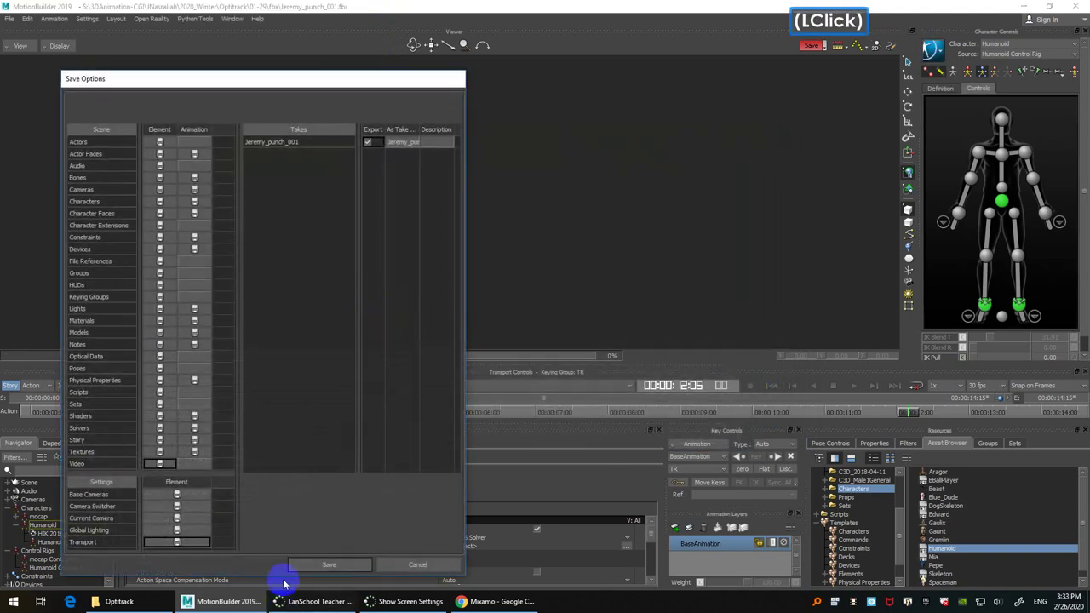
{"action": "left_click", "coordinate": [336, 564]}
Step: Switch the Action timeline's time display from timecode to frames
{"action": "left_click_drag", "start_coordinate": [532, 192], "coordinate": [537, 260], "text": "ctrl+shift"}
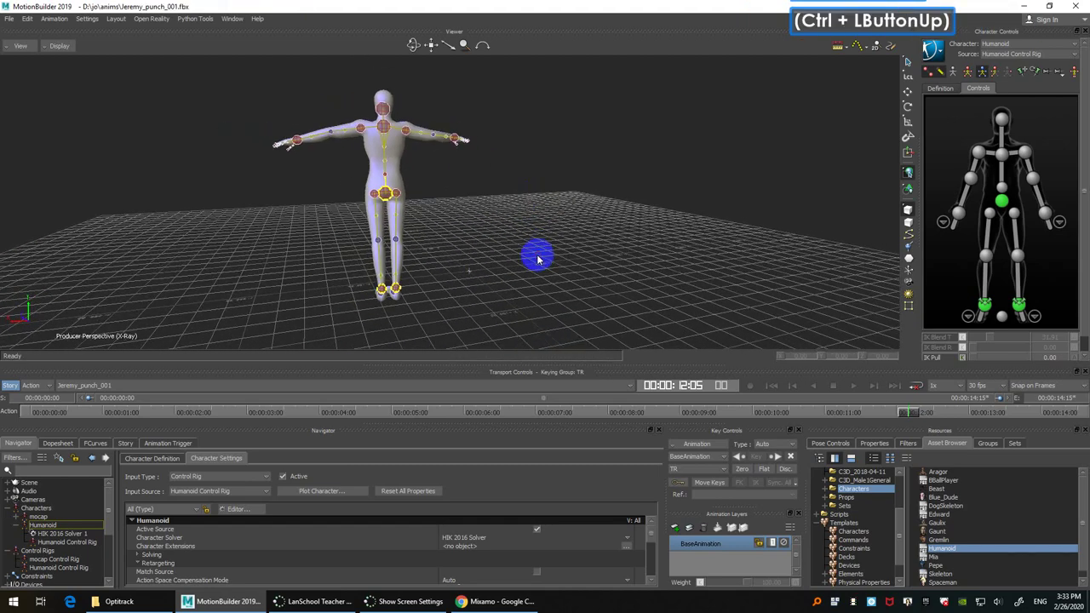
{"action": "left_click", "coordinate": [558, 245]}
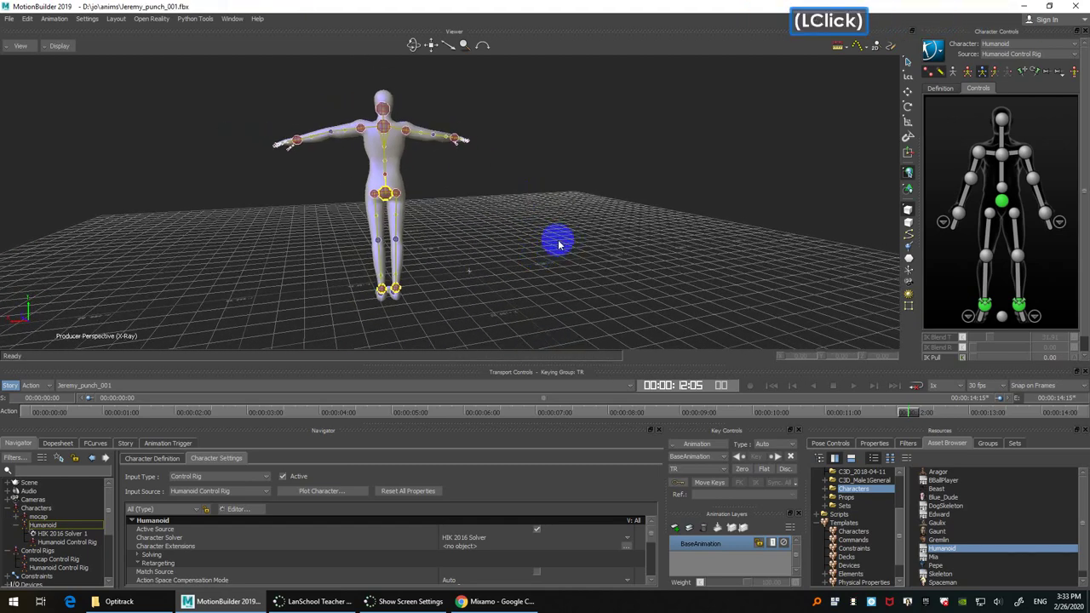
{"action": "left_click", "coordinate": [558, 246]}
{"action": "left_click_drag", "start_coordinate": [584, 246], "coordinate": [592, 216], "text": "ctrl"}
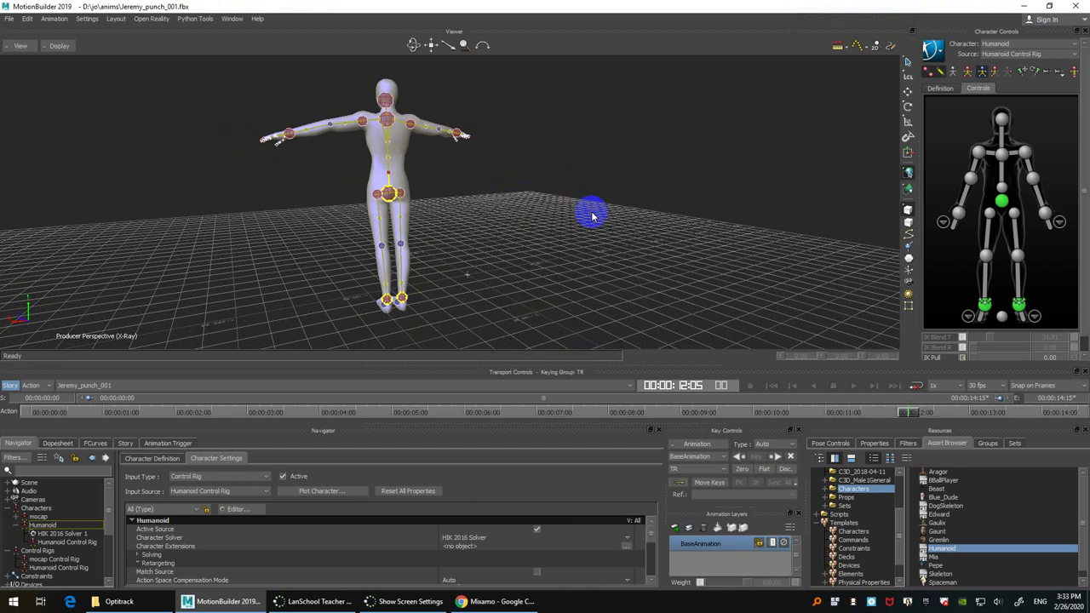
{"action": "left_click_drag", "start_coordinate": [593, 204], "coordinate": [275, 438], "text": "ctrl"}
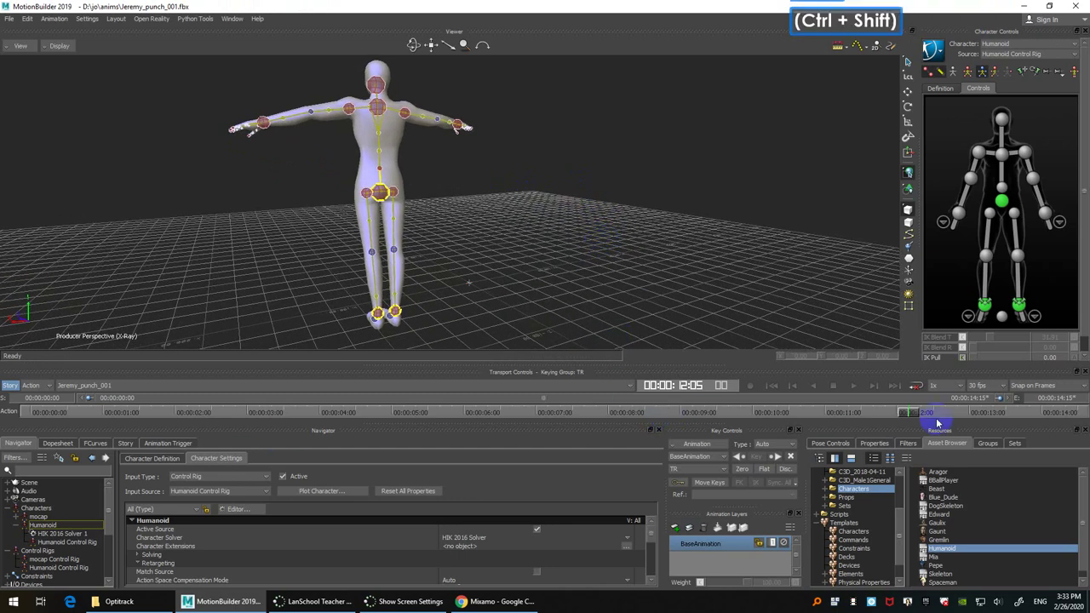
{"action": "right_click", "coordinate": [515, 414]}
{"action": "mouse_move", "coordinate": [545, 586]}
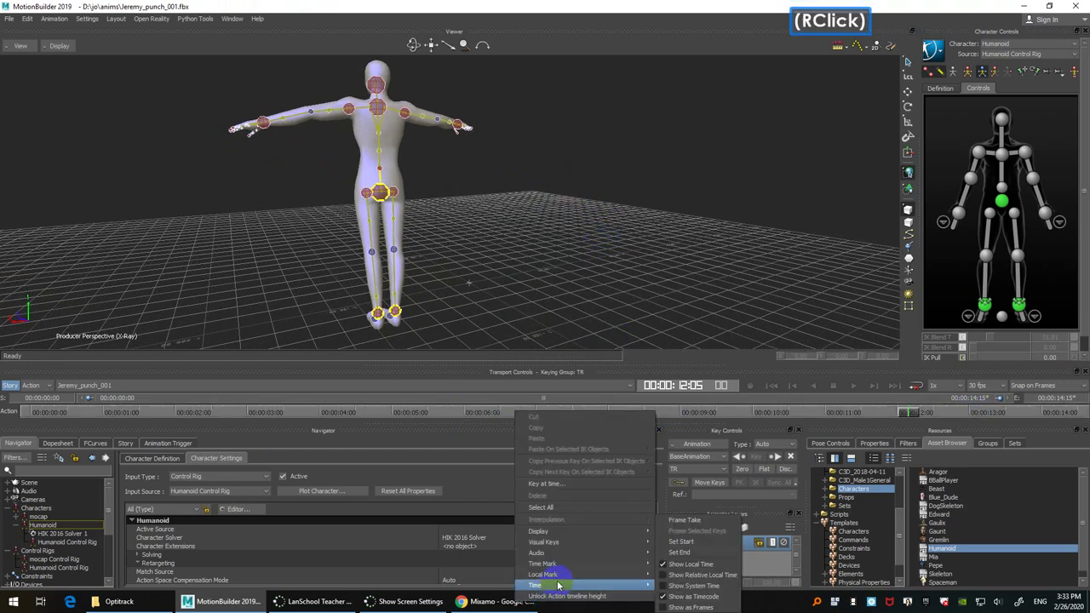
{"action": "left_click", "coordinate": [694, 606]}
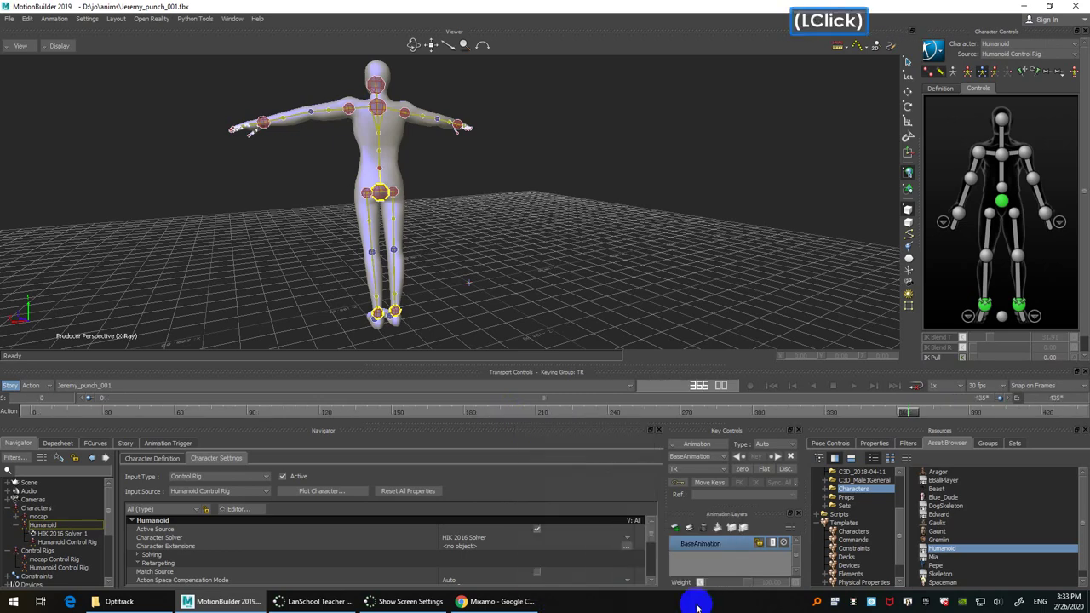
Step: Scrub back to the fighting-stance pose and insert a Character Animation Track in the Story editor
{"action": "left_click_drag", "start_coordinate": [911, 414], "coordinate": [281, 399]}
{"action": "left_click", "coordinate": [126, 443]}
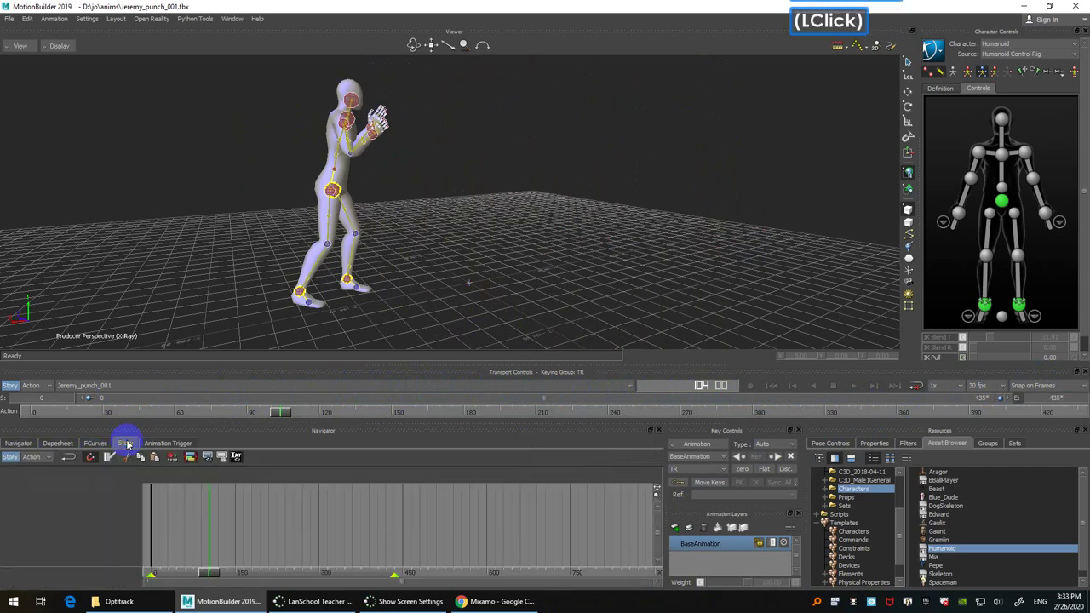
{"action": "right_click", "coordinate": [121, 492]}
{"action": "mouse_move", "coordinate": [192, 232]}
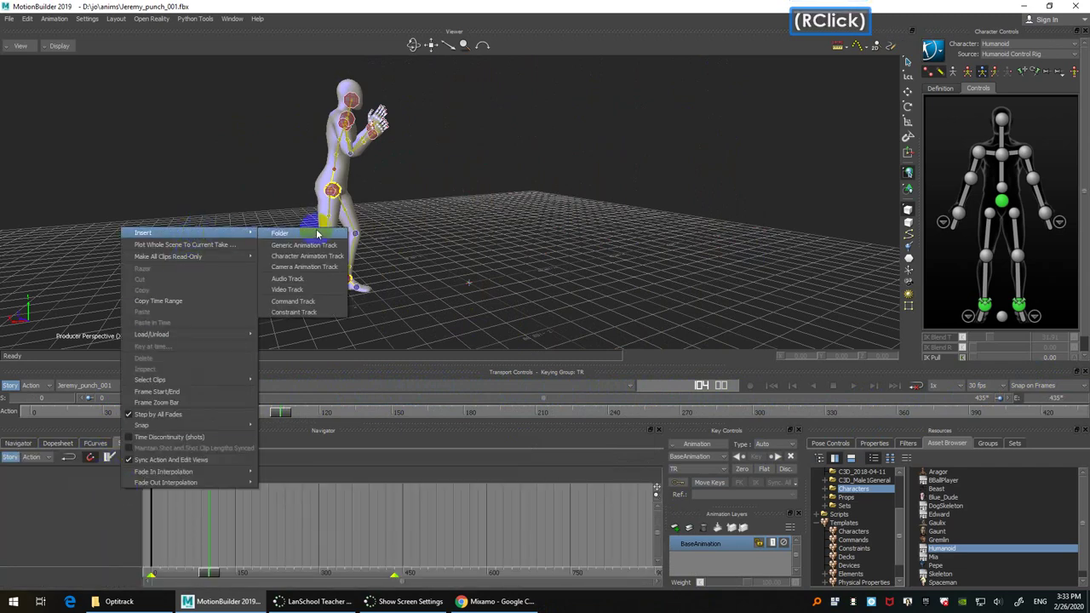
{"action": "left_click", "coordinate": [321, 256]}
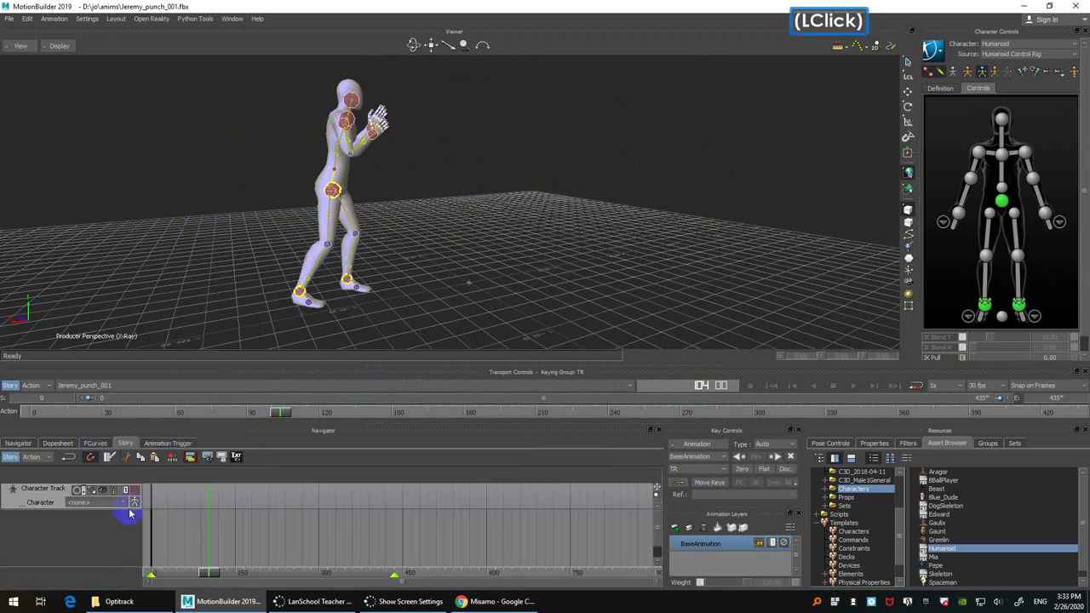
{"action": "left_click", "coordinate": [85, 502]}
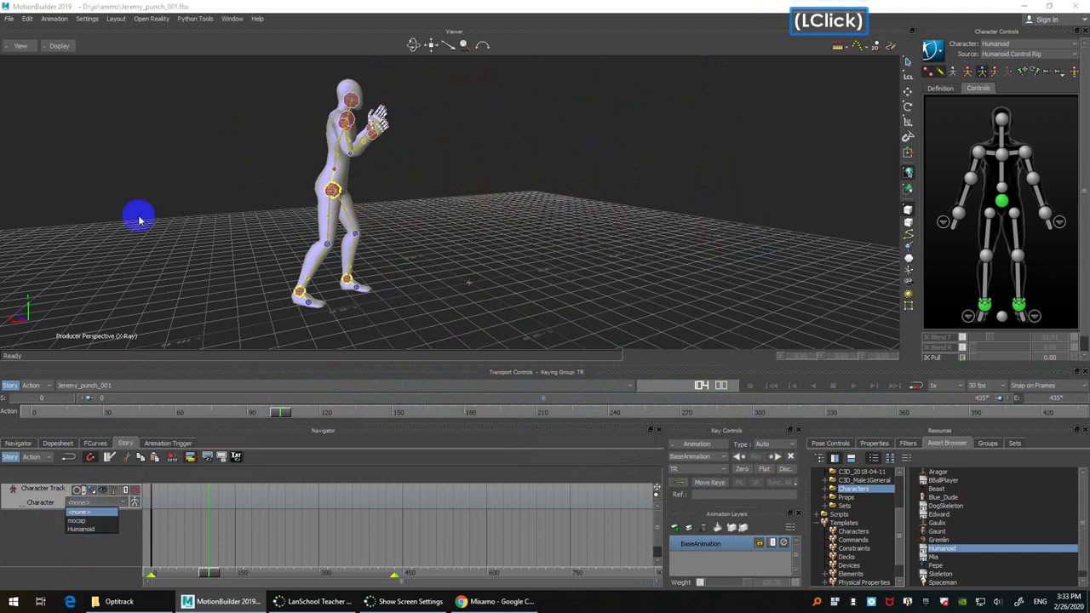
{"action": "left_click", "coordinate": [156, 383]}
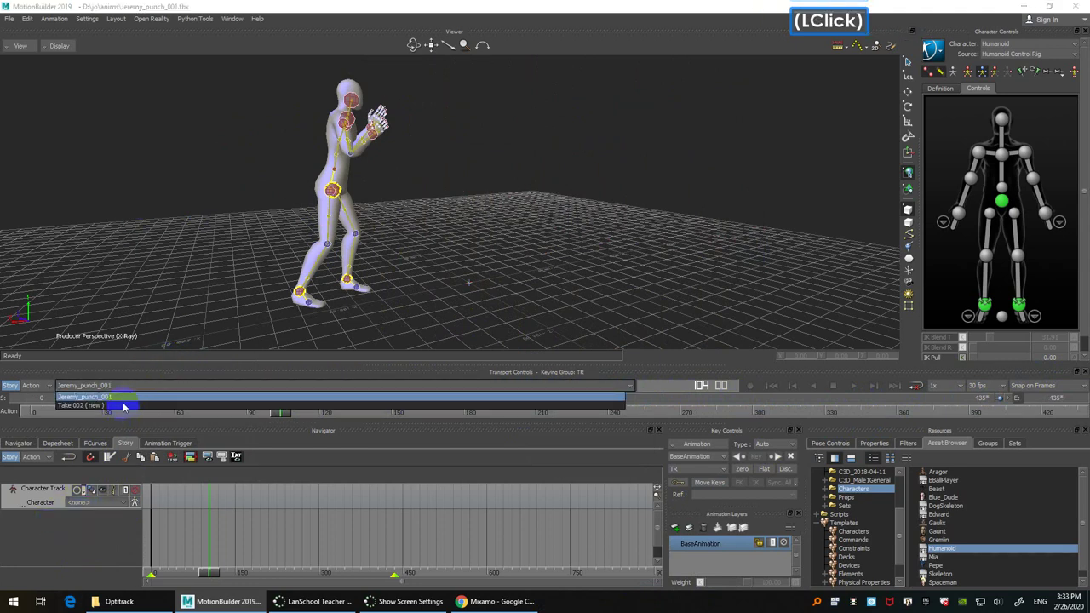
{"action": "left_click", "coordinate": [125, 406]}
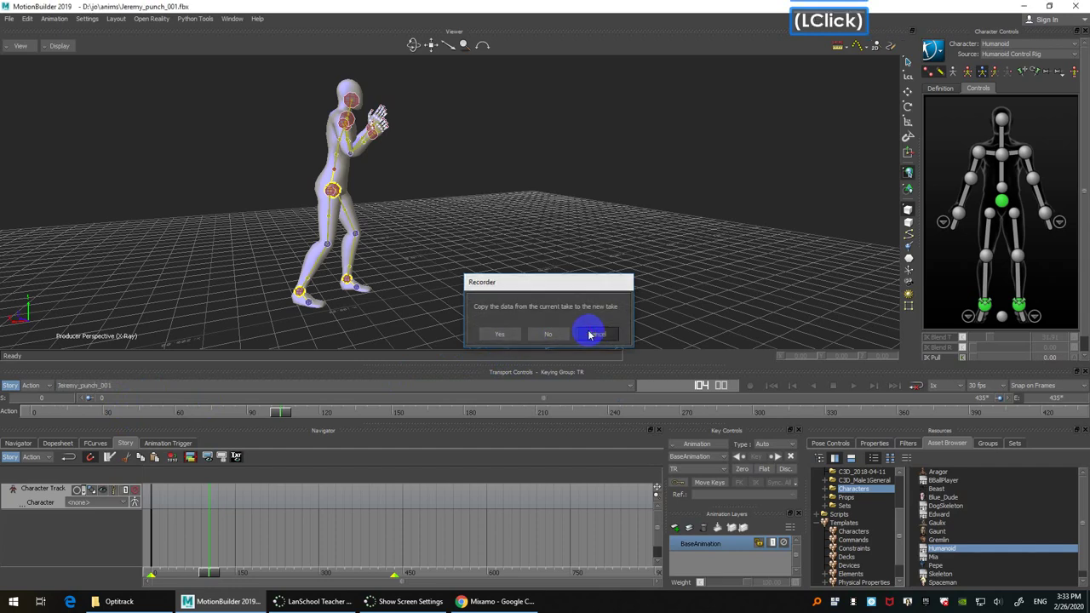
{"action": "left_click", "coordinate": [587, 331]}
Step: Expand the scene's Takes in the Navigator and duplicate the original 001 punch take
{"action": "left_click", "coordinate": [19, 442]}
{"action": "left_click", "coordinate": [49, 555]}
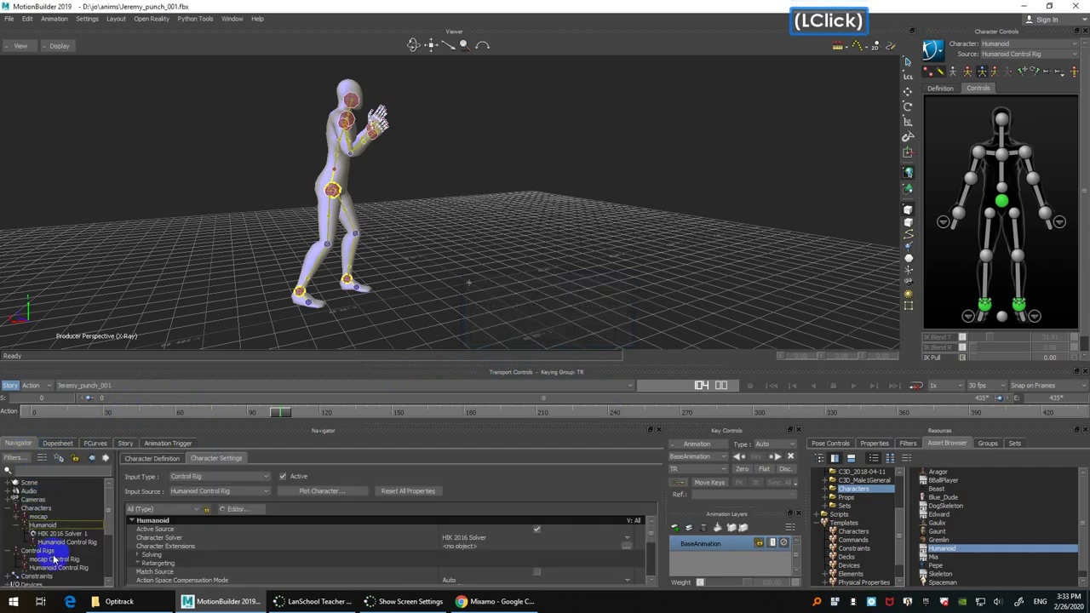
{"action": "scroll", "coordinate": [113, 510], "scroll_direction": "down", "scroll_amount": 1}
{"action": "left_click_drag", "start_coordinate": [110, 517], "coordinate": [113, 571]}
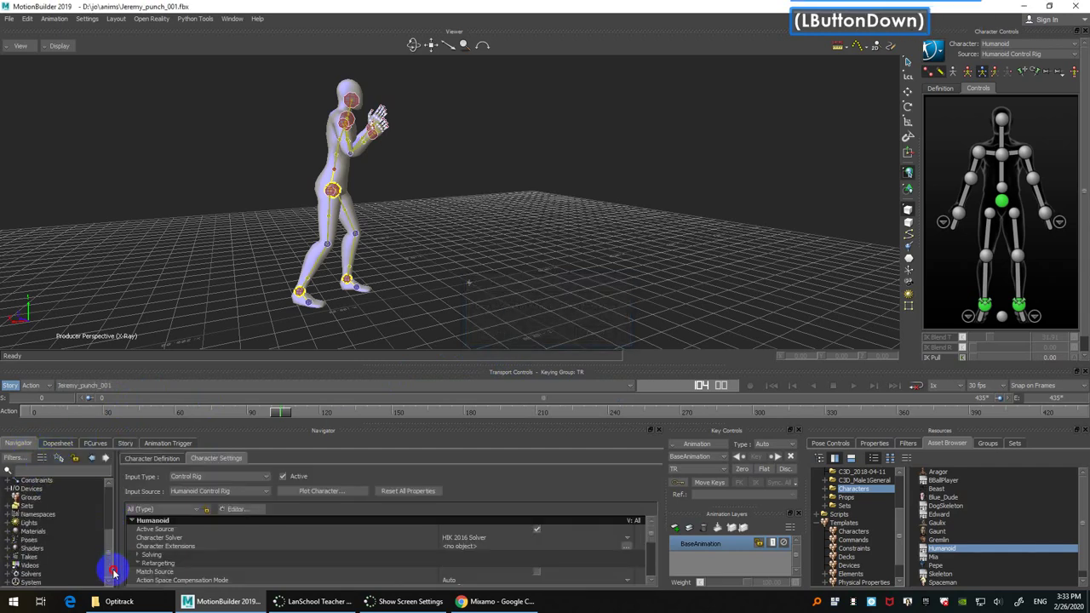
{"action": "double_click", "coordinate": [34, 559]}
{"action": "scroll", "coordinate": [70, 558], "scroll_direction": "down", "scroll_amount": 2}
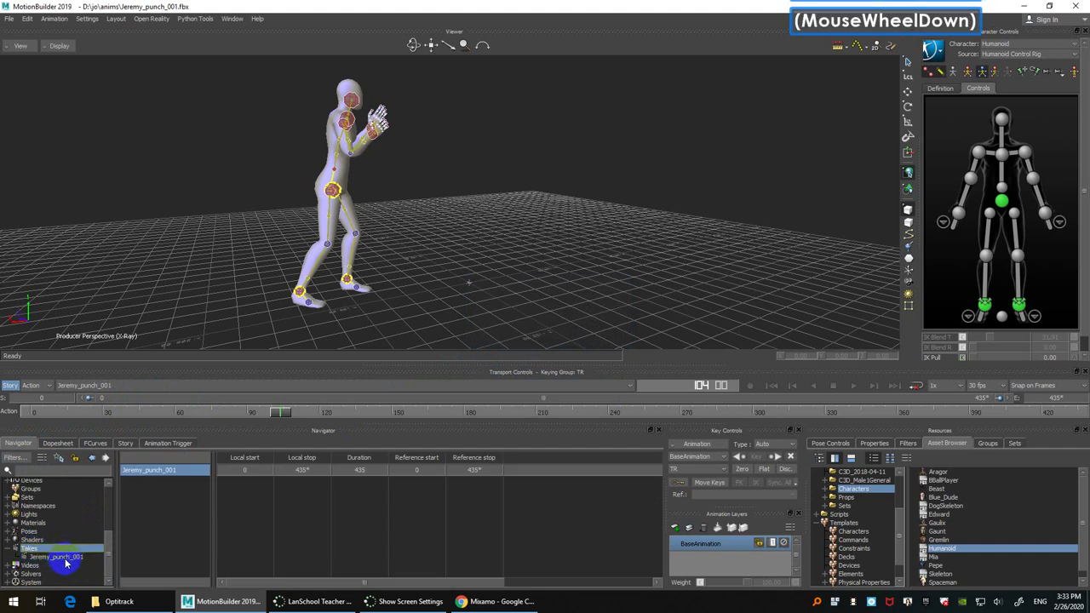
{"action": "left_click", "coordinate": [68, 557]}
{"action": "right_click", "coordinate": [71, 561]}
{"action": "left_click", "coordinate": [102, 482]}
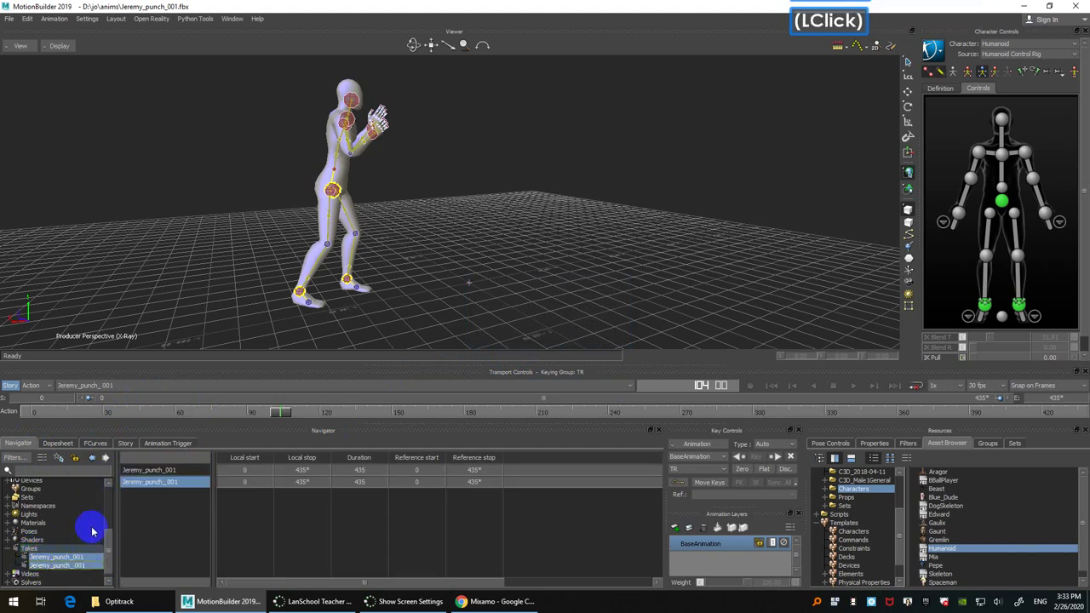
Step: Rename the duplicate punch take, replacing the 001 ending of its name with stylize01
{"action": "left_click", "coordinate": [86, 565]}
{"action": "left_click", "coordinate": [178, 474]}
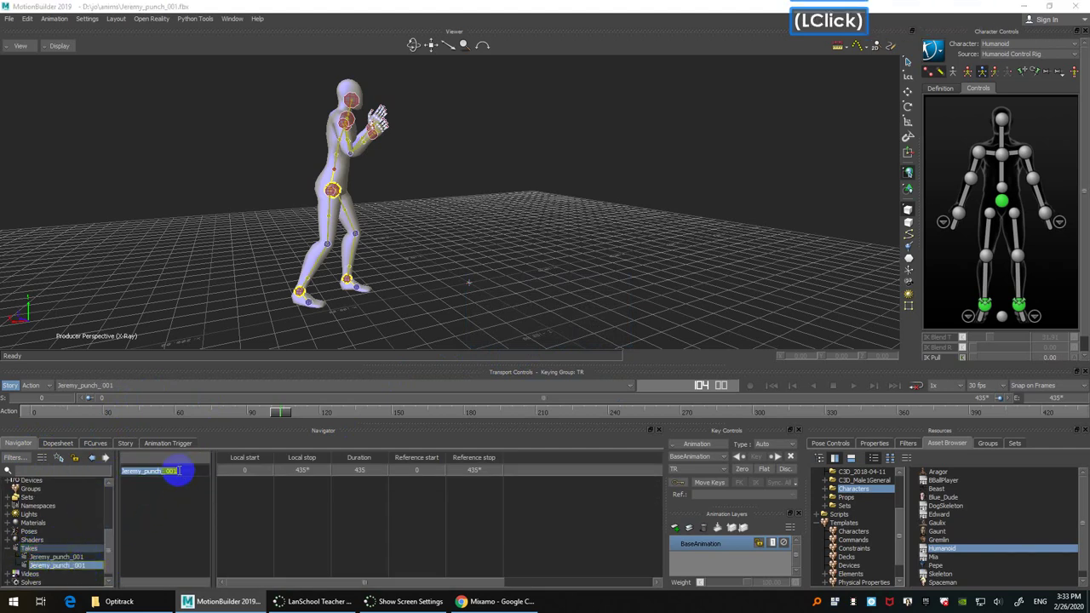
{"action": "left_click", "coordinate": [171, 472]}
{"action": "double_click", "coordinate": [170, 471]}
{"action": "key", "text": "BackSpace"}
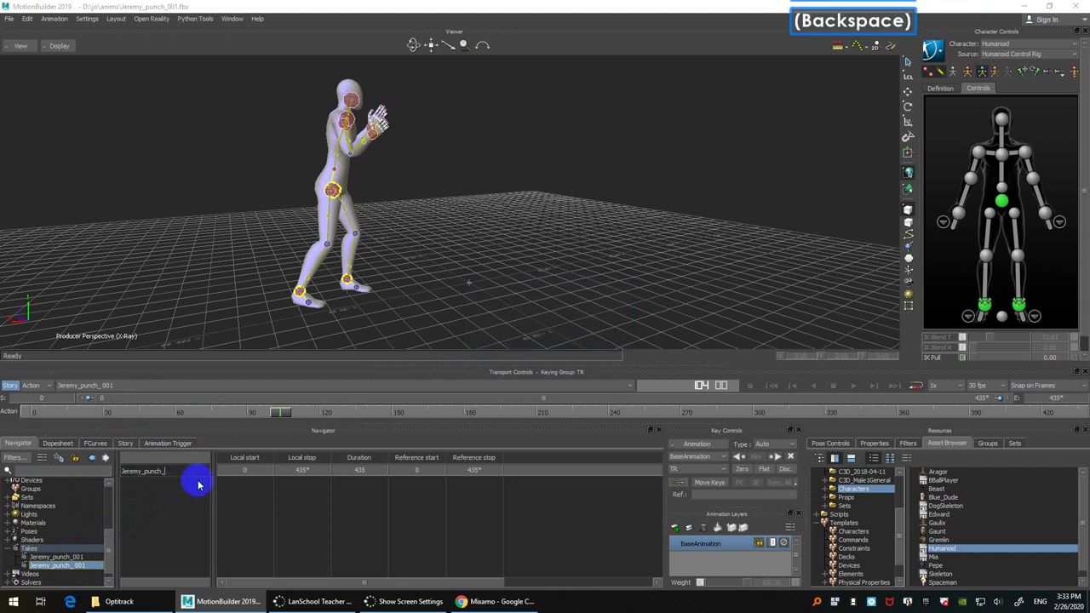
{"action": "type", "text": "stu"}
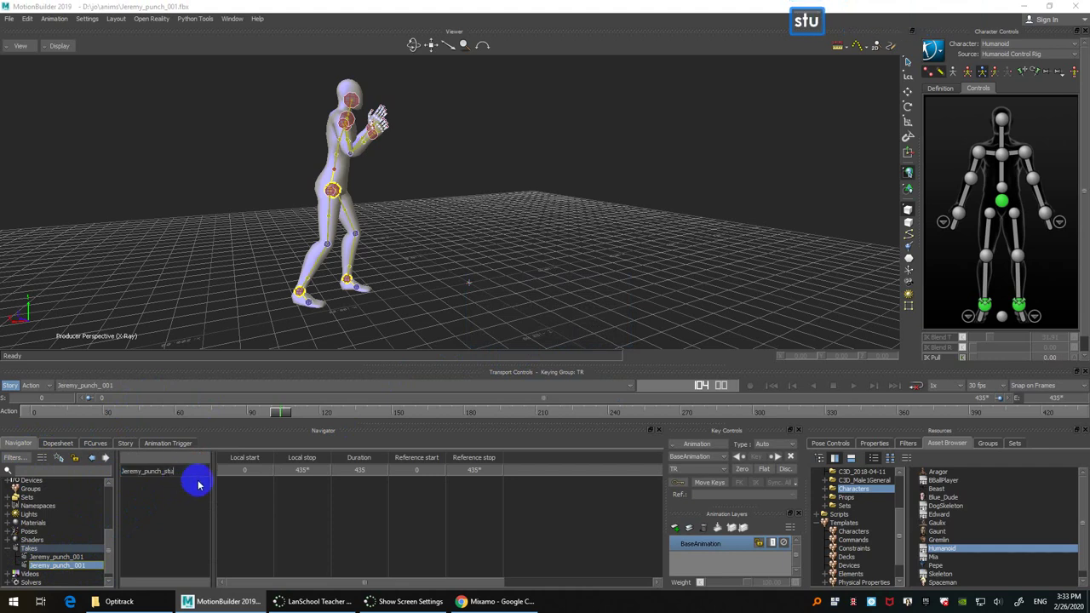
{"action": "key", "text": "BackSpace"}
{"action": "type", "text": "ylize"}
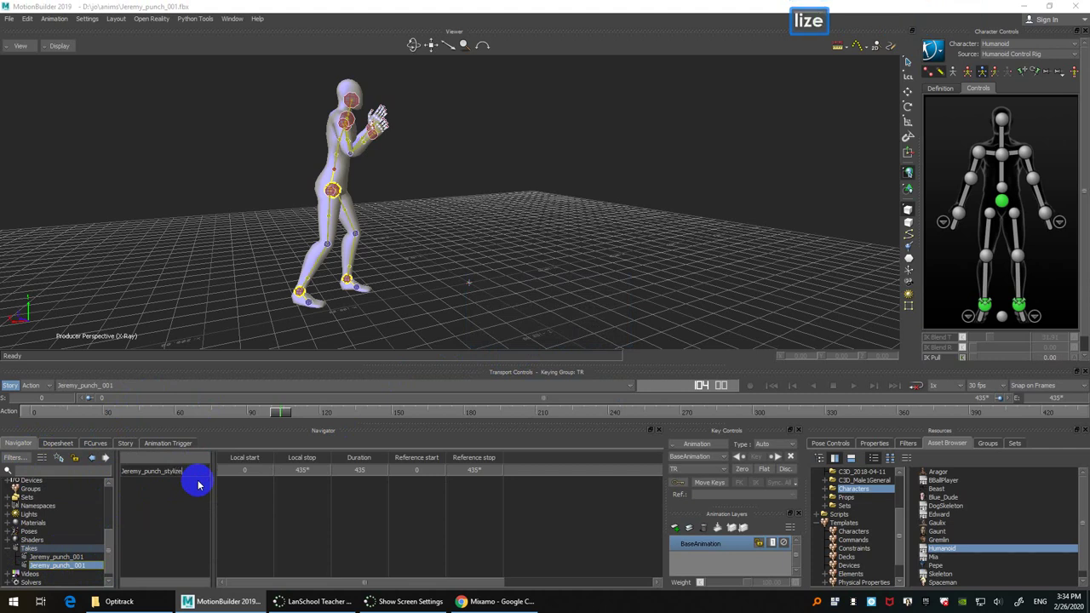
{"action": "type", "text": "01"}
{"action": "key", "text": "Return"}
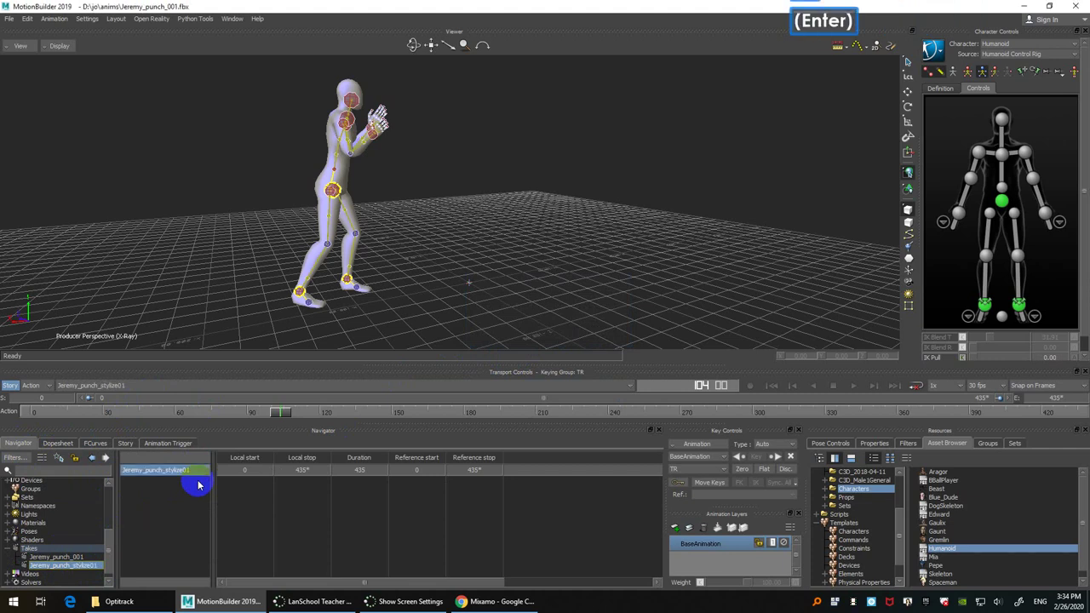
Step: Insert an underscore in the duplicate take's name so that it ends in stylize_01
{"action": "left_click", "coordinate": [184, 471]}
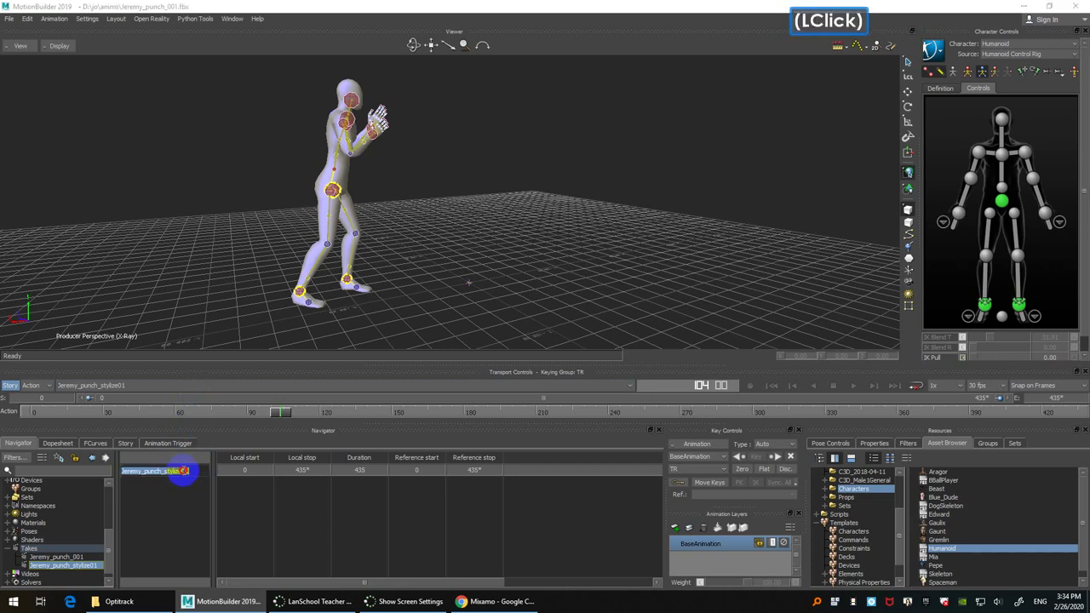
{"action": "type", "text": "_"}
{"action": "key", "text": "Return"}
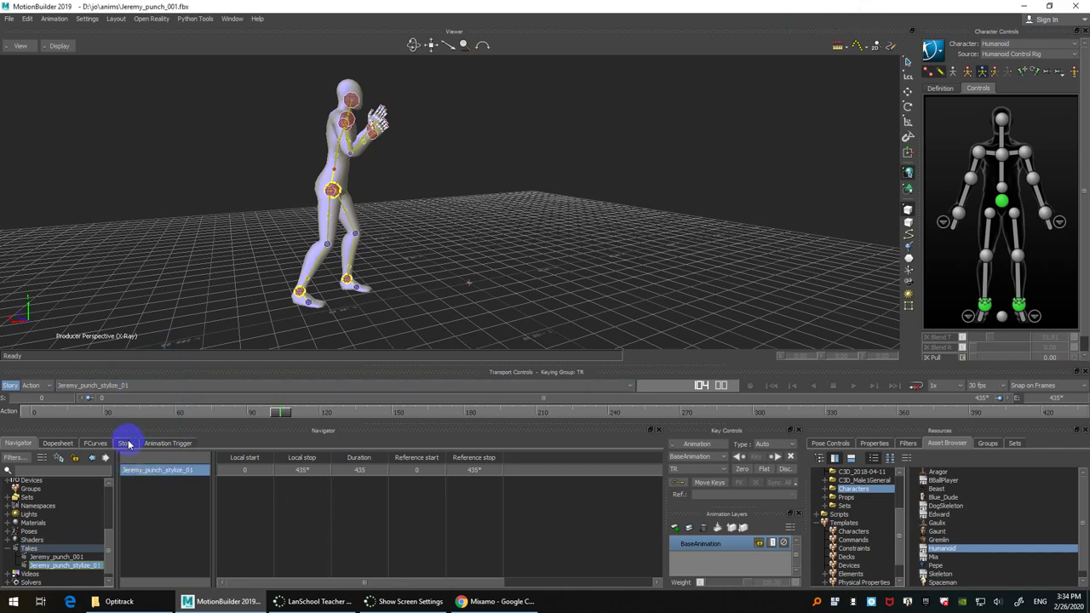
Step: Scrub the stylize_01 take to frame 139 and set it as the take's start
{"action": "left_click_drag", "start_coordinate": [283, 416], "coordinate": [364, 410]}
{"action": "right_click", "coordinate": [364, 410]}
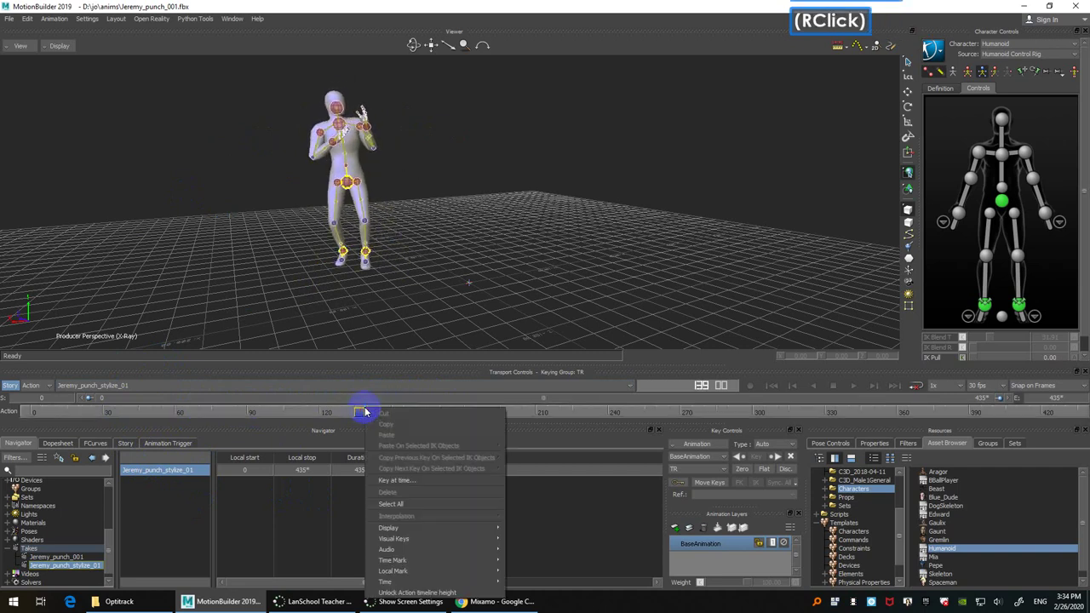
{"action": "mouse_move", "coordinate": [426, 581]}
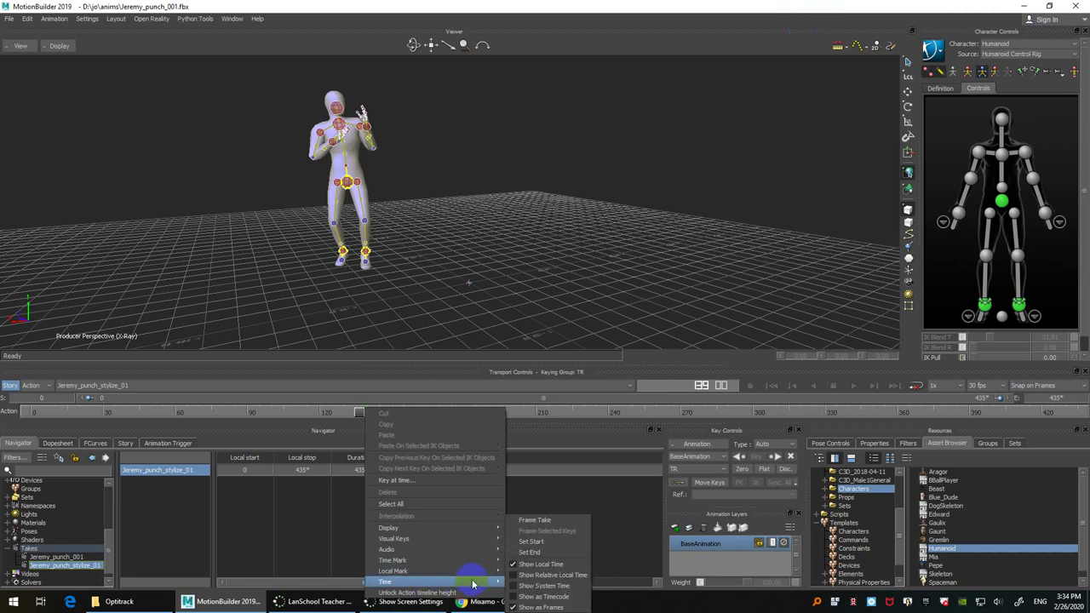
{"action": "left_click", "coordinate": [549, 542]}
Step: Scrub to frame 202 and set it as the end of the stylize_01 take
{"action": "left_click_drag", "start_coordinate": [37, 416], "coordinate": [237, 414]}
{"action": "left_click_drag", "start_coordinate": [249, 413], "coordinate": [255, 414]}
{"action": "right_click", "coordinate": [253, 410]}
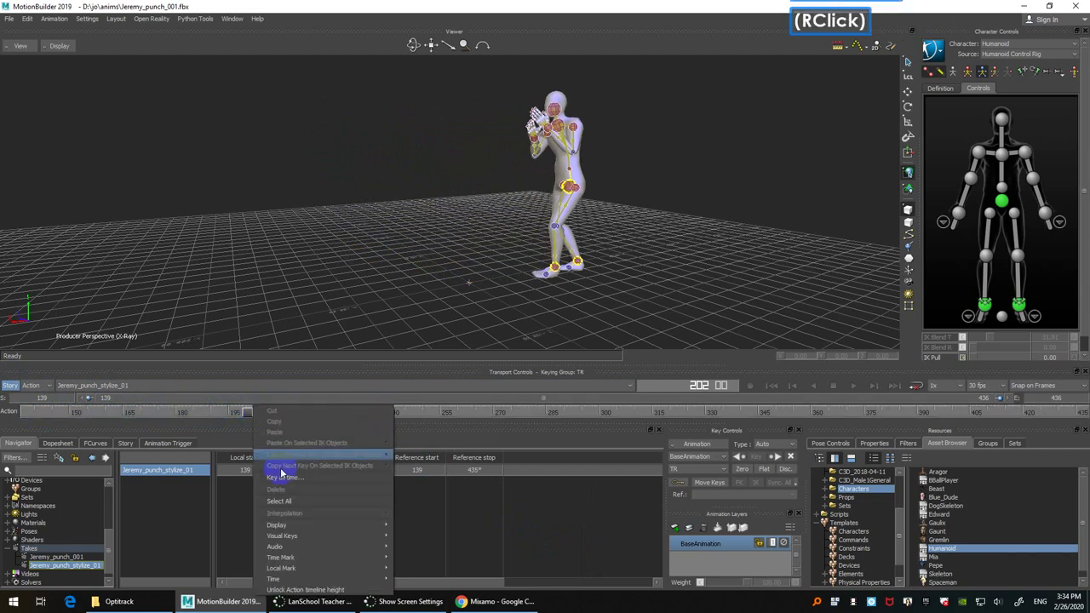
{"action": "mouse_move", "coordinate": [352, 579]}
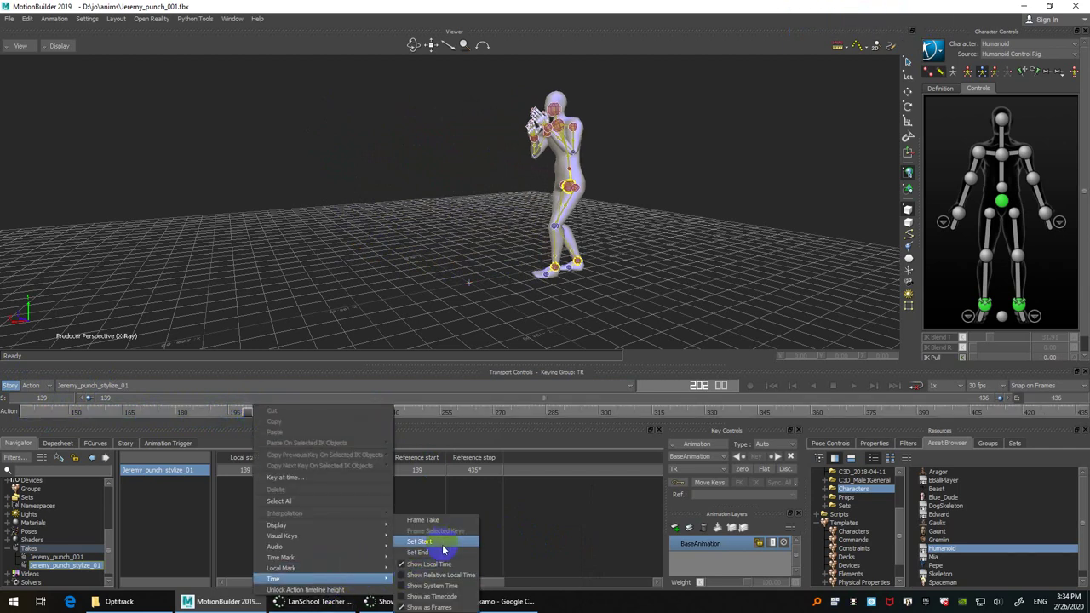
{"action": "left_click", "coordinate": [430, 552]}
Step: Preview the trimmed take in playback and change the viewer from X-Ray to normal display
{"action": "left_click_drag", "start_coordinate": [344, 272], "coordinate": [414, 348], "text": "ctrl+shift"}
{"action": "key", "text": "ctrl+space"}
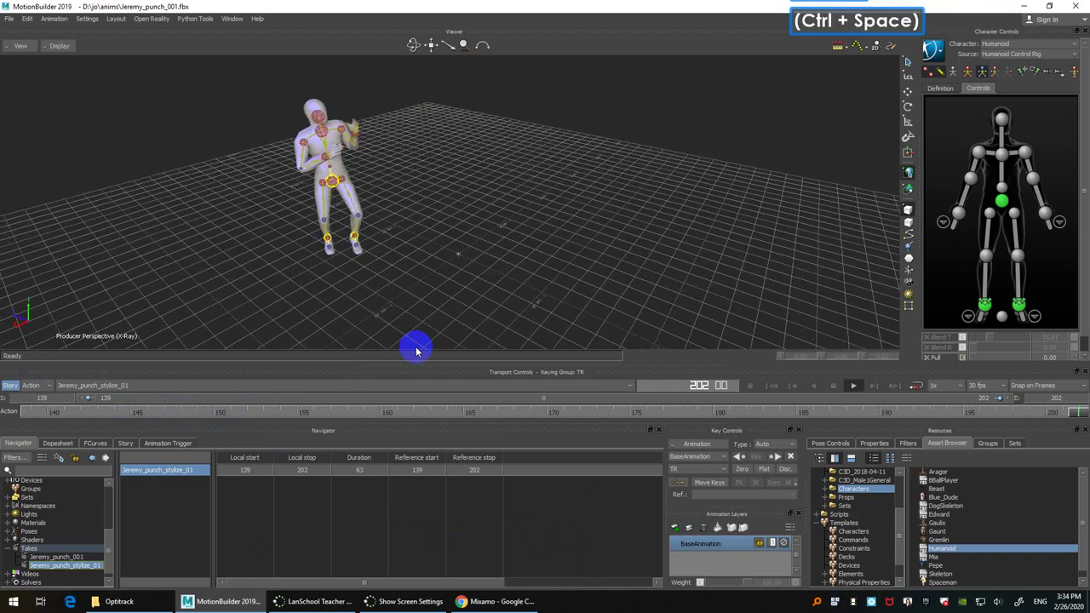
{"action": "left_click_drag", "start_coordinate": [521, 192], "coordinate": [579, 205], "text": "ctrl"}
{"action": "left_click_drag", "start_coordinate": [595, 292], "coordinate": [607, 242], "text": "ctrl"}
{"action": "double_click", "coordinate": [618, 272], "text": "ctrl"}
{"action": "key", "text": "ctrl+space"}
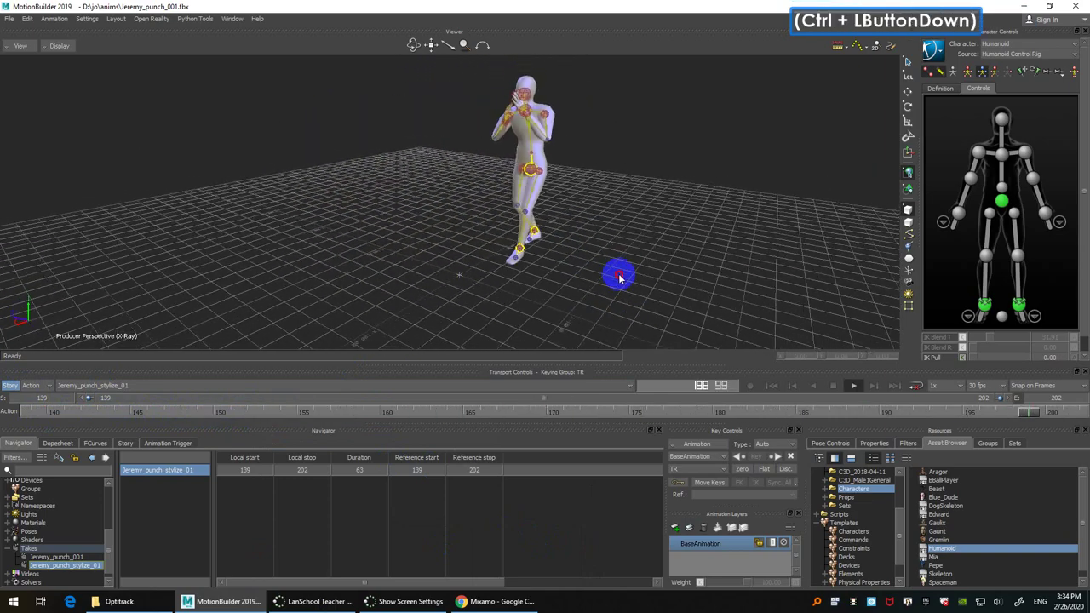
{"action": "key", "text": "ctrl+a"}
{"action": "key", "text": "ctrl+space"}
{"action": "left_click", "coordinate": [460, 141]}
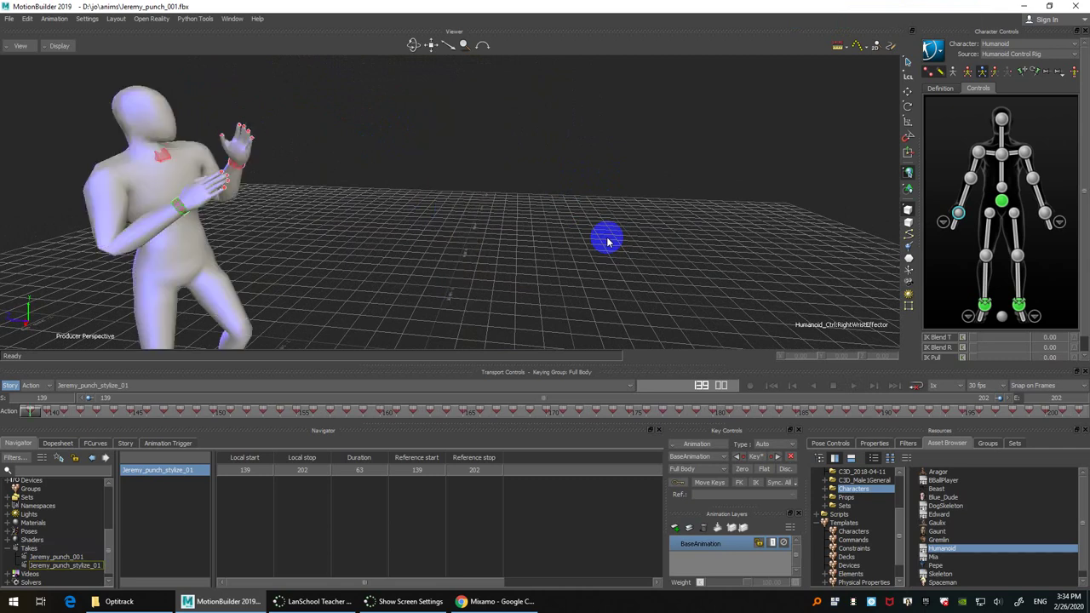
Step: Play the trimmed punch from another viewing angle and return to the take's first frame
{"action": "left_click_drag", "start_coordinate": [608, 243], "coordinate": [514, 209], "text": "ctrl"}
{"action": "left_click", "coordinate": [854, 386]}
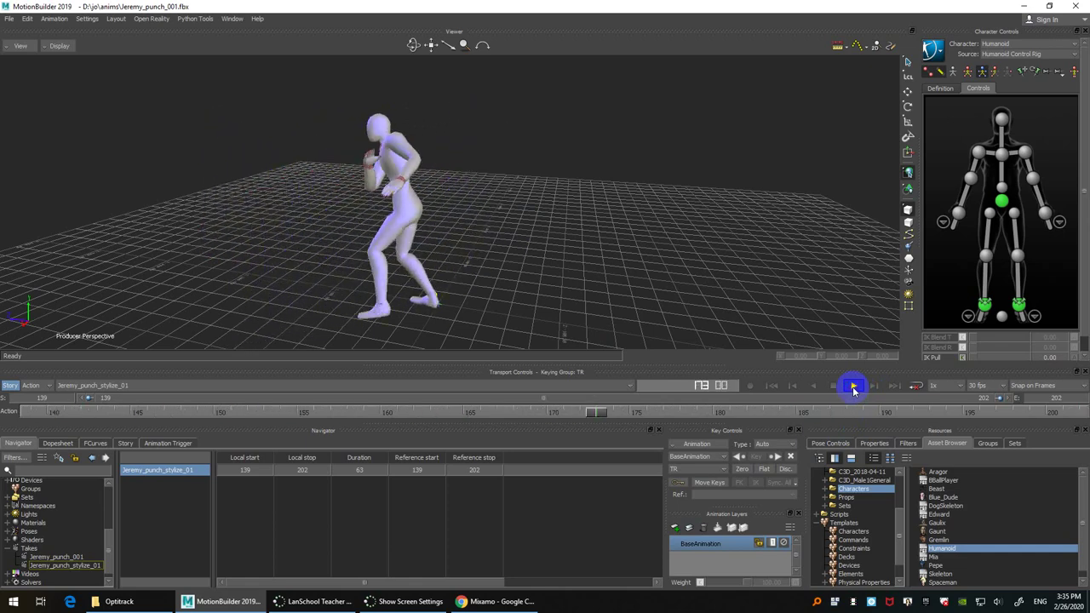
{"action": "left_click", "coordinate": [854, 389]}
{"action": "left_click", "coordinate": [774, 385]}
{"action": "left_click_drag", "start_coordinate": [407, 203], "coordinate": [447, 200], "text": "ctrl+shift"}
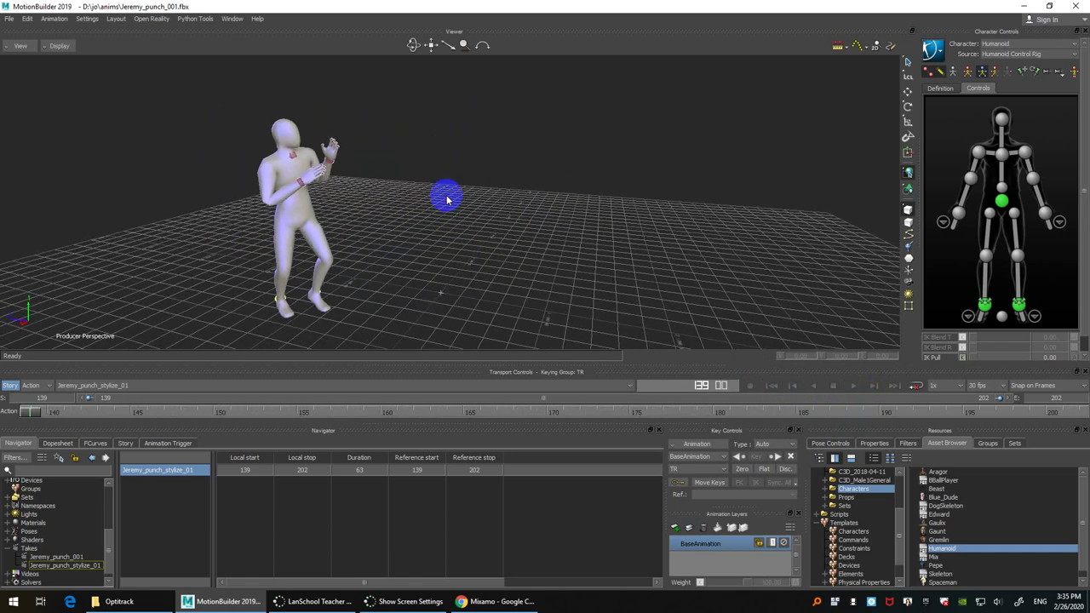
{"action": "scroll", "coordinate": [447, 199], "scroll_direction": "up", "scroll_amount": 2}
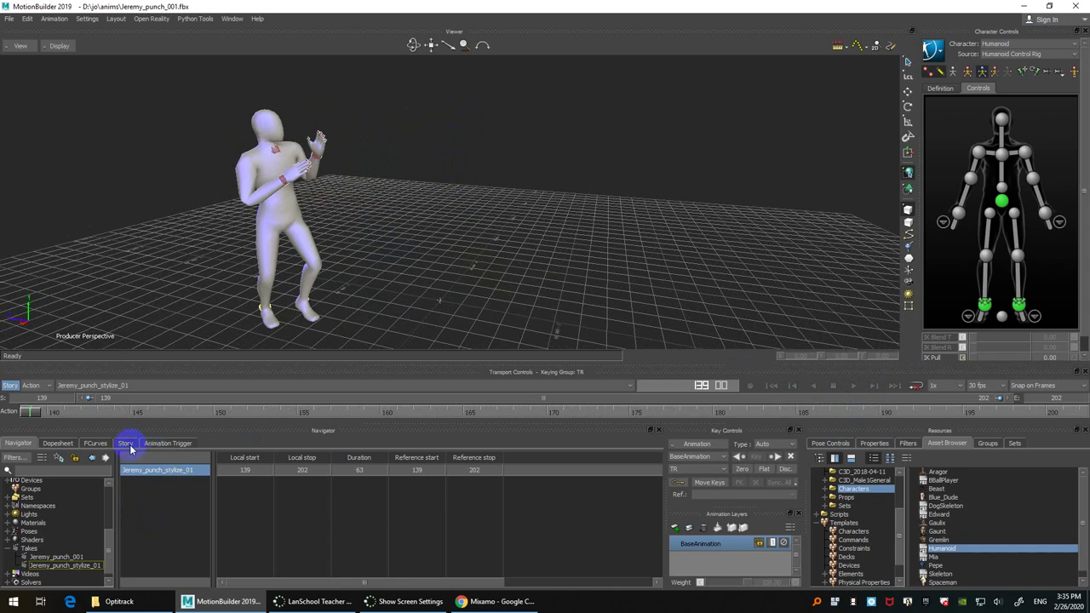
Step: Assign Humanoid to the Story Character Track, insert the current take as a clip, and frame it
{"action": "left_click", "coordinate": [128, 444]}
{"action": "left_click", "coordinate": [103, 502]}
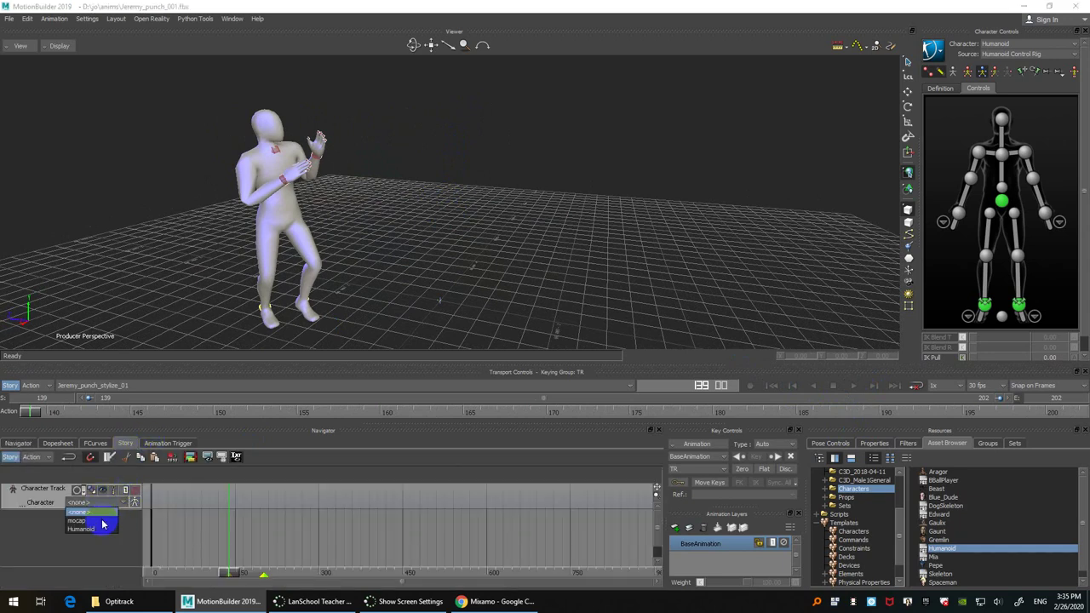
{"action": "left_click", "coordinate": [98, 529]}
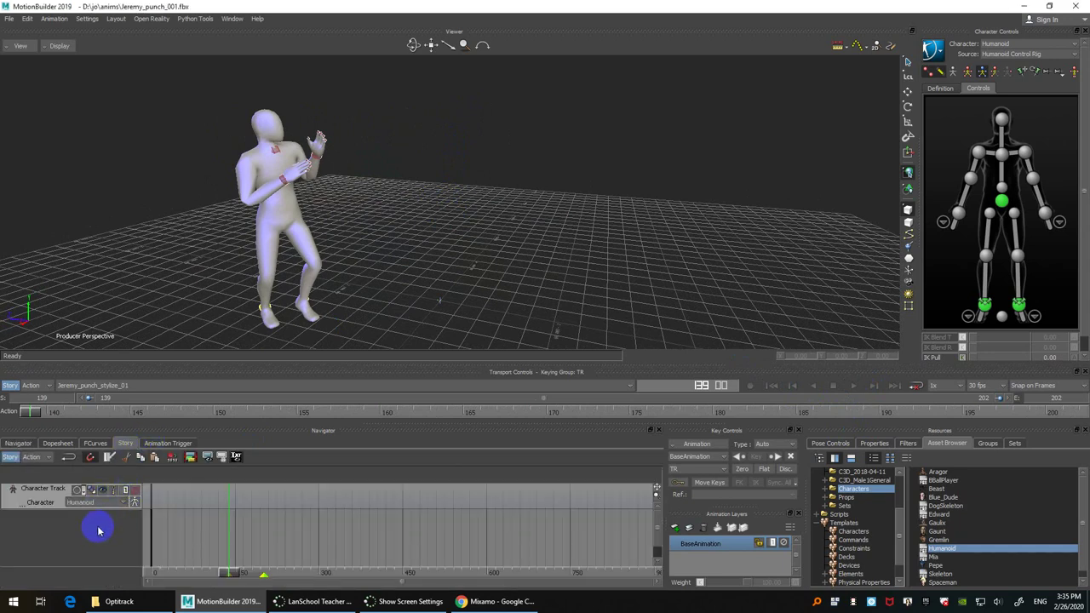
{"action": "right_click", "coordinate": [271, 493]}
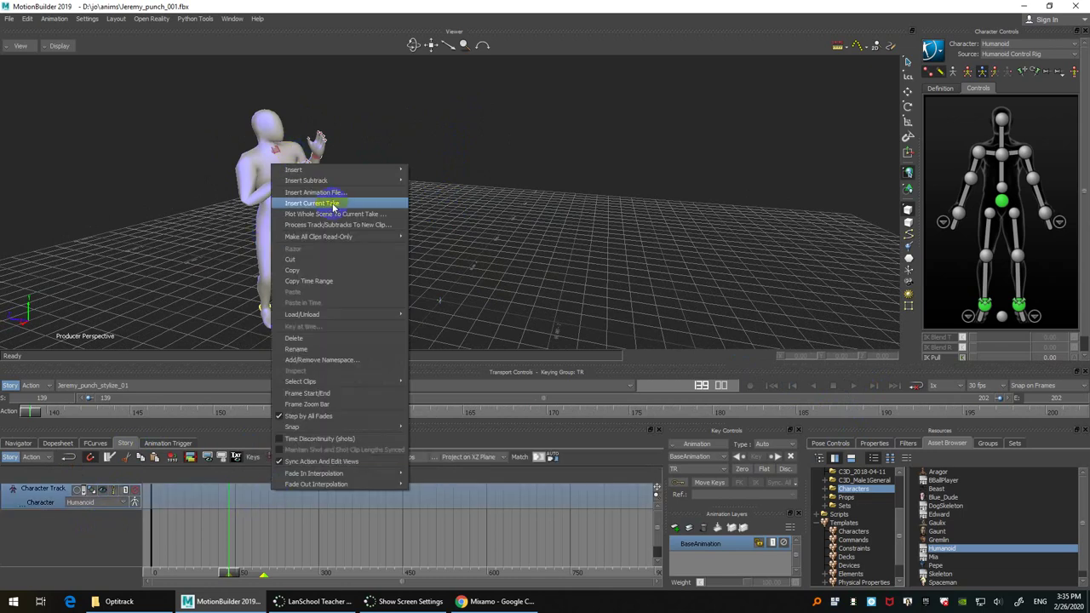
{"action": "left_click", "coordinate": [334, 205]}
{"action": "key", "text": "a"}
{"action": "left_click_drag", "start_coordinate": [421, 528], "coordinate": [278, 532], "text": "ctrl"}
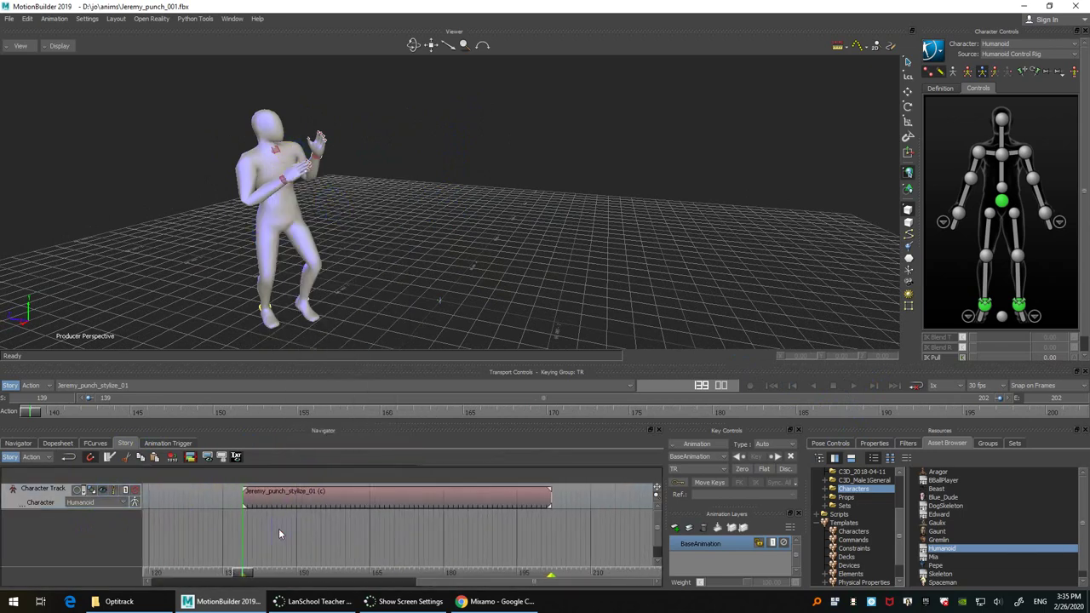
{"action": "left_click", "coordinate": [245, 576]}
{"action": "left_click", "coordinate": [46, 490]}
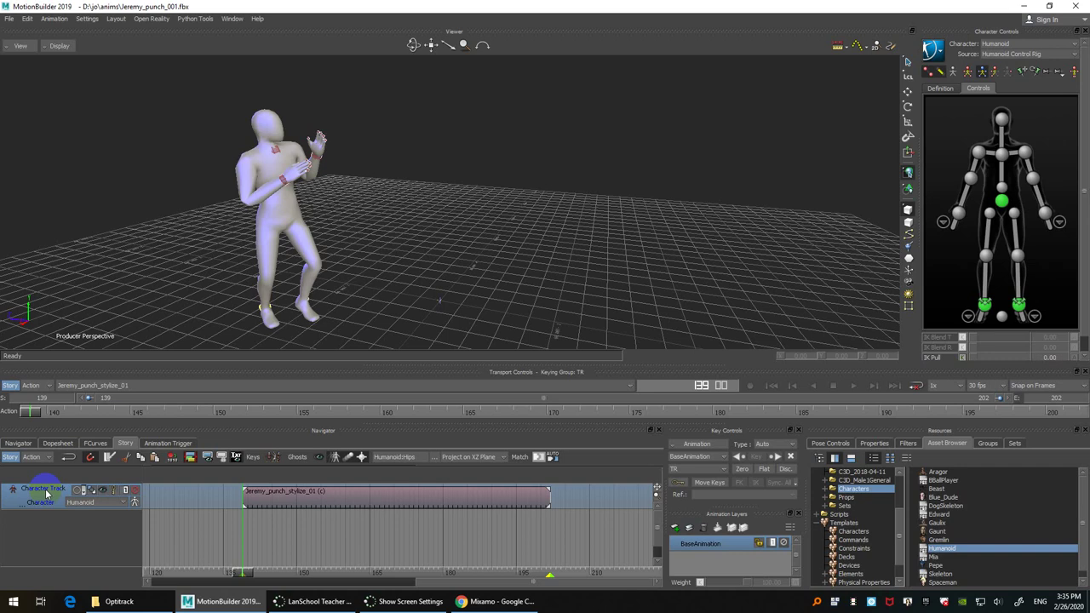
{"action": "left_click", "coordinate": [56, 504]}
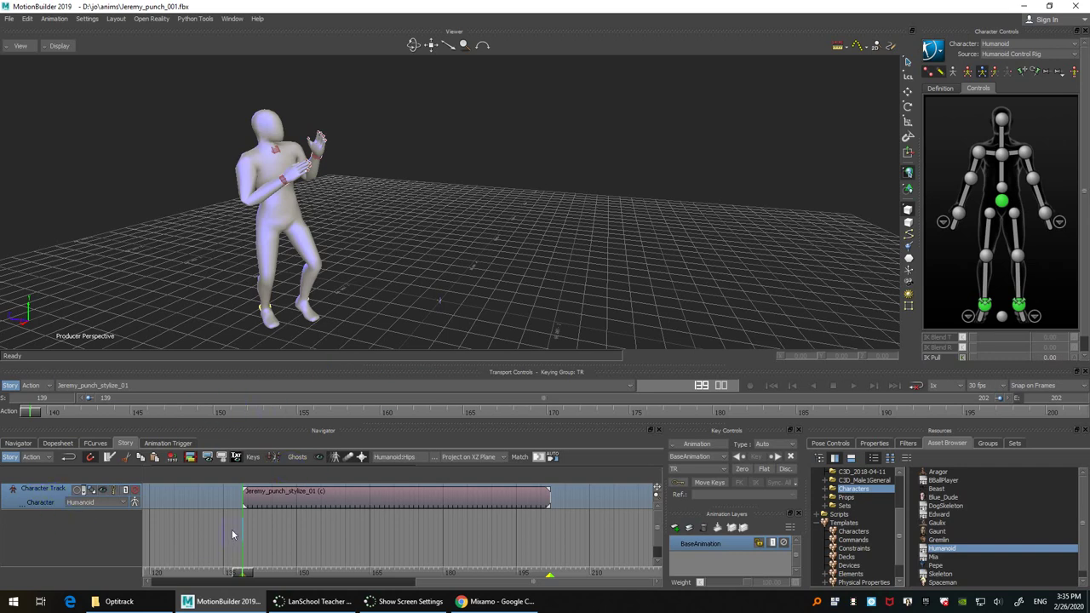
{"action": "left_click", "coordinate": [57, 506]}
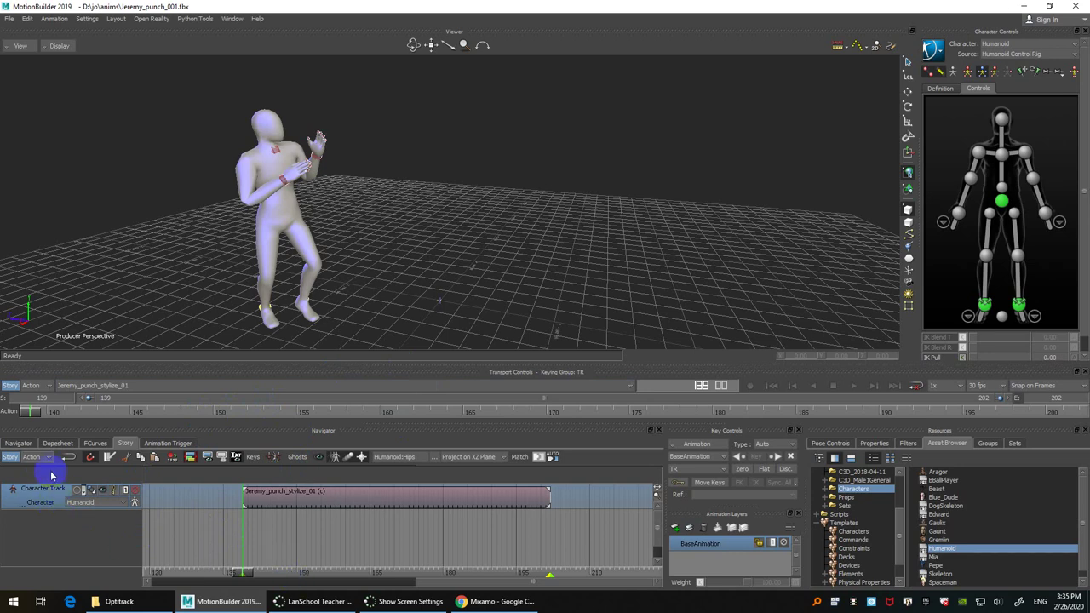
{"action": "left_click", "coordinate": [81, 414]}
{"action": "mouse_move", "coordinate": [81, 413]}
{"action": "left_mouse_down"}
{"action": "mouse_move", "coordinate": [357, 413]}
{"action": "mouse_move", "coordinate": [44, 414]}
{"action": "mouse_move", "coordinate": [1060, 408]}
{"action": "mouse_move", "coordinate": [48, 414]}
{"action": "mouse_move", "coordinate": [358, 384]}
{"action": "mouse_move", "coordinate": [567, 384]}
{"action": "mouse_move", "coordinate": [263, 414]}
{"action": "mouse_move", "coordinate": [404, 387]}
{"action": "mouse_move", "coordinate": [591, 373]}
{"action": "mouse_move", "coordinate": [875, 373]}
{"action": "mouse_move", "coordinate": [1046, 376]}
{"action": "mouse_move", "coordinate": [5, 401]}
{"action": "left_mouse_up"}
{"action": "left_click_drag", "start_coordinate": [543, 233], "coordinate": [499, 230], "text": "ctrl+shift"}
{"action": "right_click", "coordinate": [27, 496]}
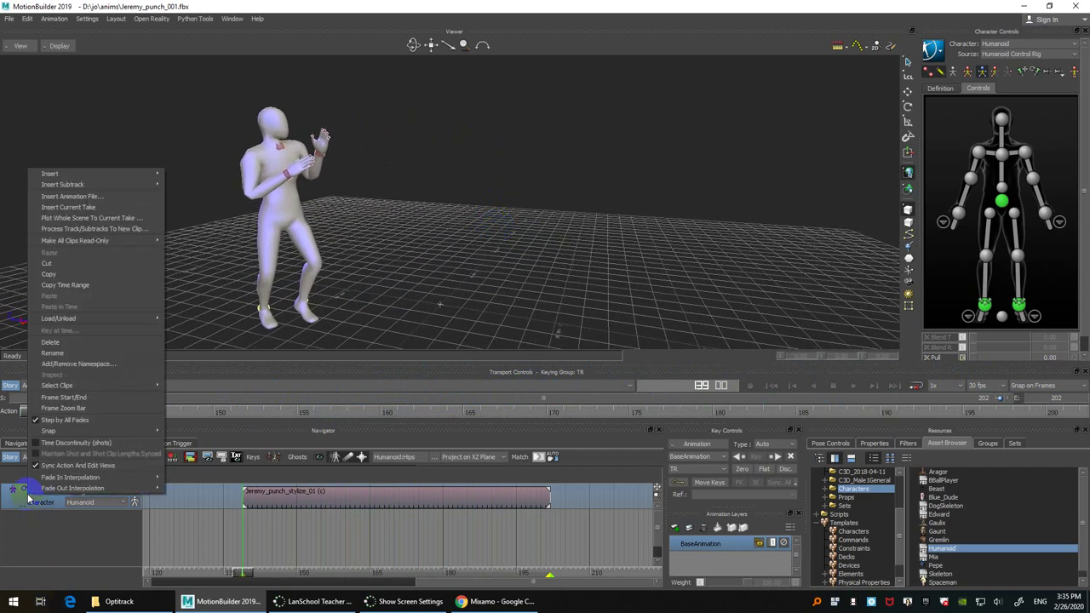
{"action": "left_click", "coordinate": [7, 507]}
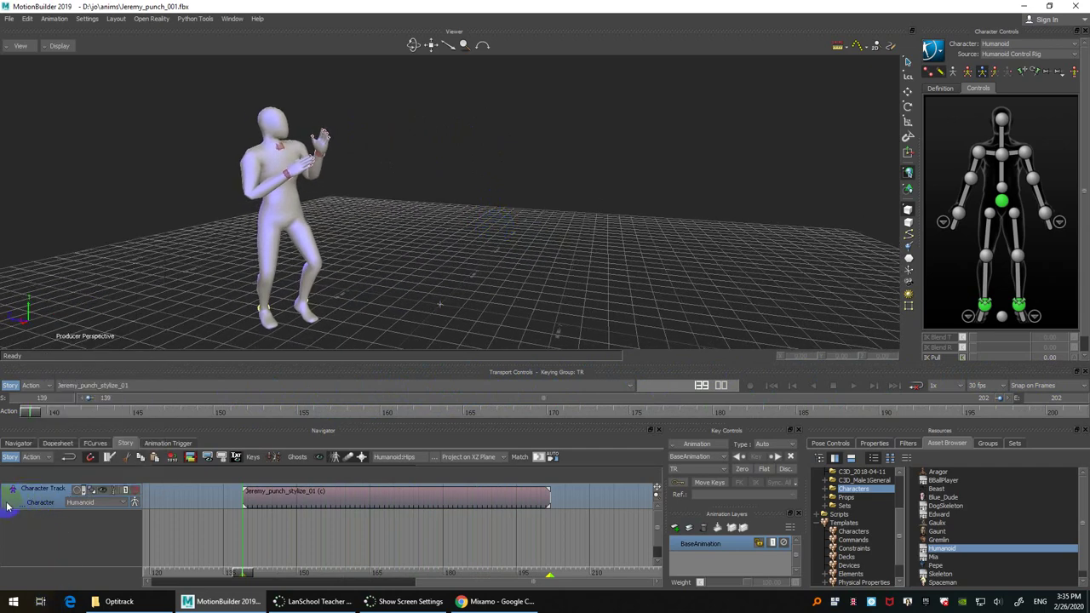
Step: Turn off Story mode, check the original 001 take, and return to the stylize_01 take
{"action": "left_click", "coordinate": [11, 386]}
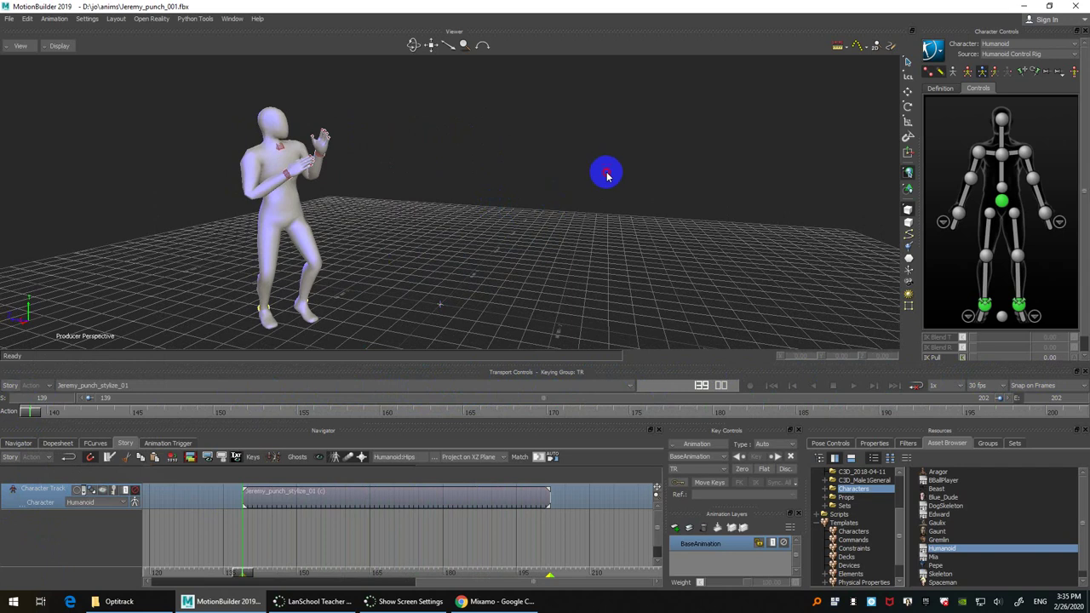
{"action": "left_click", "coordinate": [132, 385]}
{"action": "left_click", "coordinate": [126, 397]}
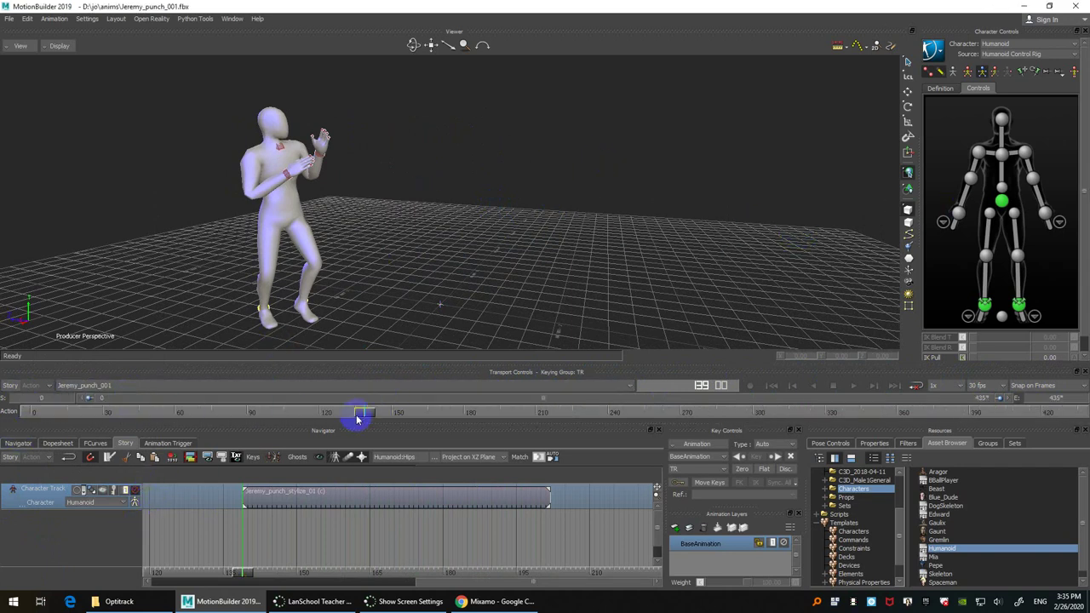
{"action": "left_click", "coordinate": [141, 386]}
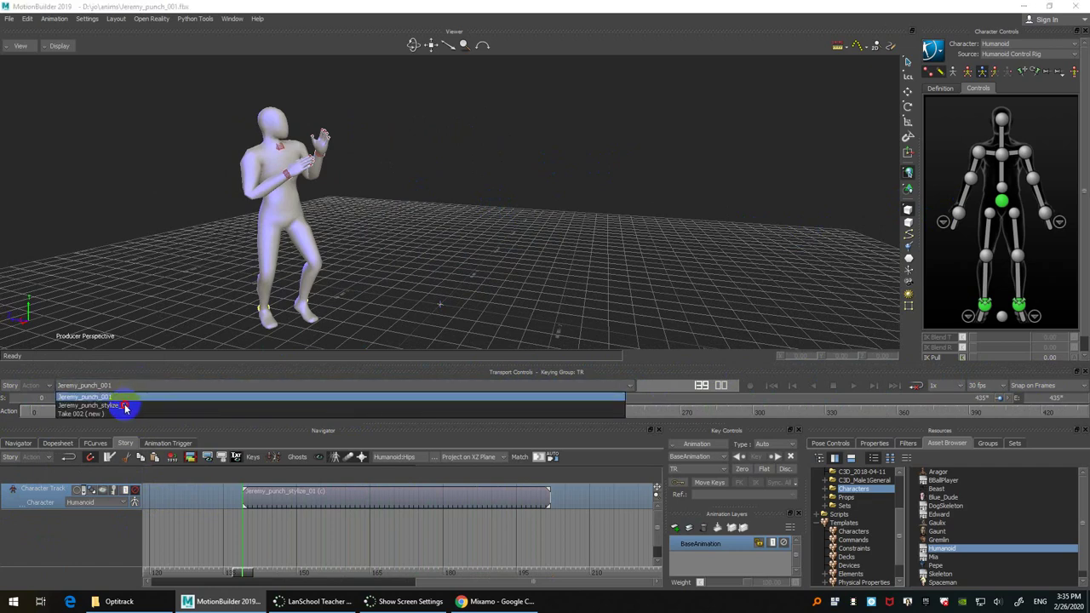
{"action": "left_click", "coordinate": [122, 406]}
Step: Delete the Story Character Track and activate the translation manipulator on the Humanoid's hips effector
{"action": "left_click", "coordinate": [1002, 201]}
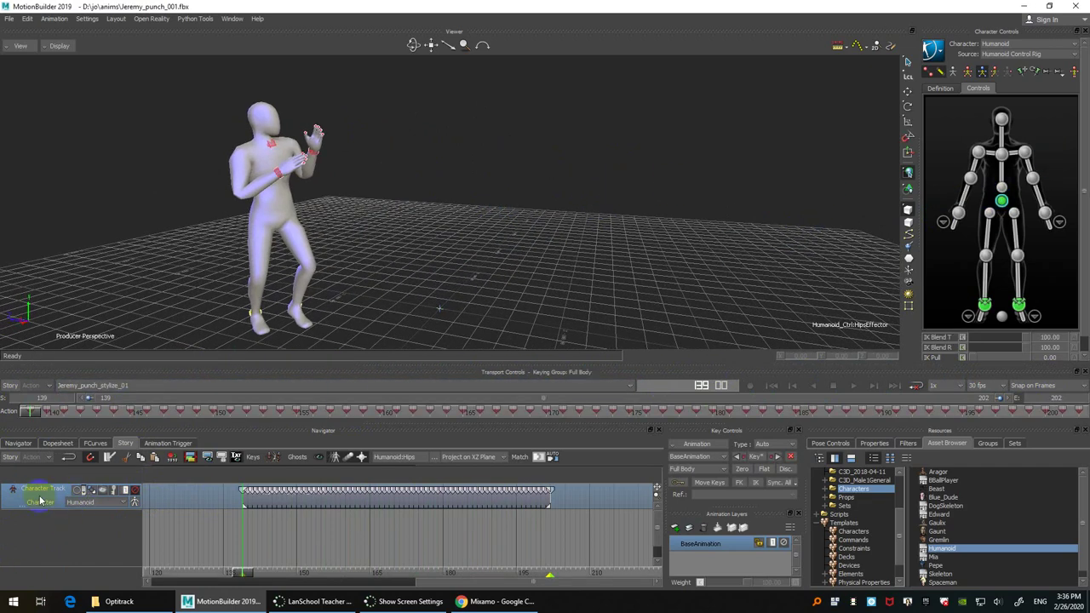
{"action": "key", "text": "Delete"}
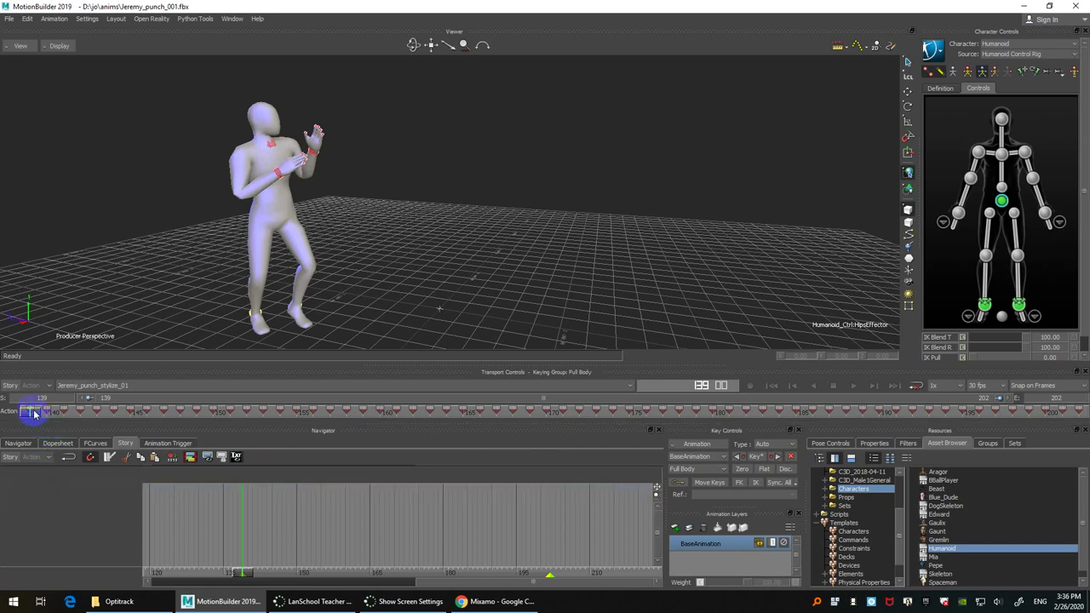
{"action": "left_click_drag", "start_coordinate": [35, 414], "coordinate": [29, 413]}
{"action": "left_click", "coordinate": [554, 236]}
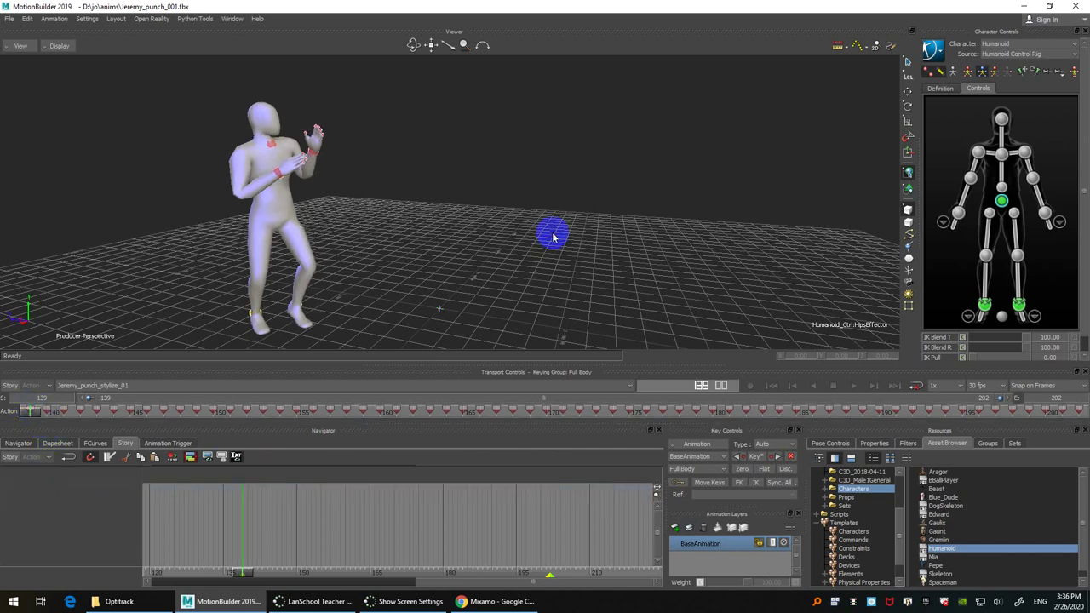
{"action": "key", "text": "t"}
{"action": "mouse_move", "coordinate": [486, 238]}
{"action": "left_mouse_down", "text": "ctrl+shift"}
{"action": "mouse_move", "coordinate": [478, 213]}
{"action": "mouse_move", "coordinate": [494, 232]}
{"action": "left_mouse_up", "text": "ctrl+shift"}
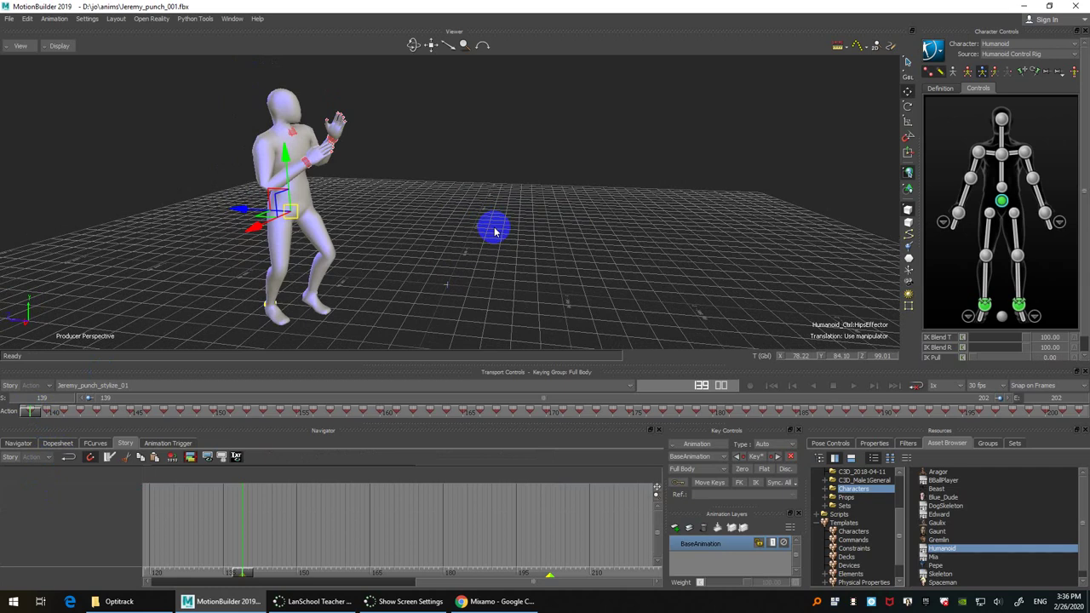
Step: Set the Humanoid control rig's keying mode to Full Body
{"action": "left_click", "coordinate": [31, 415]}
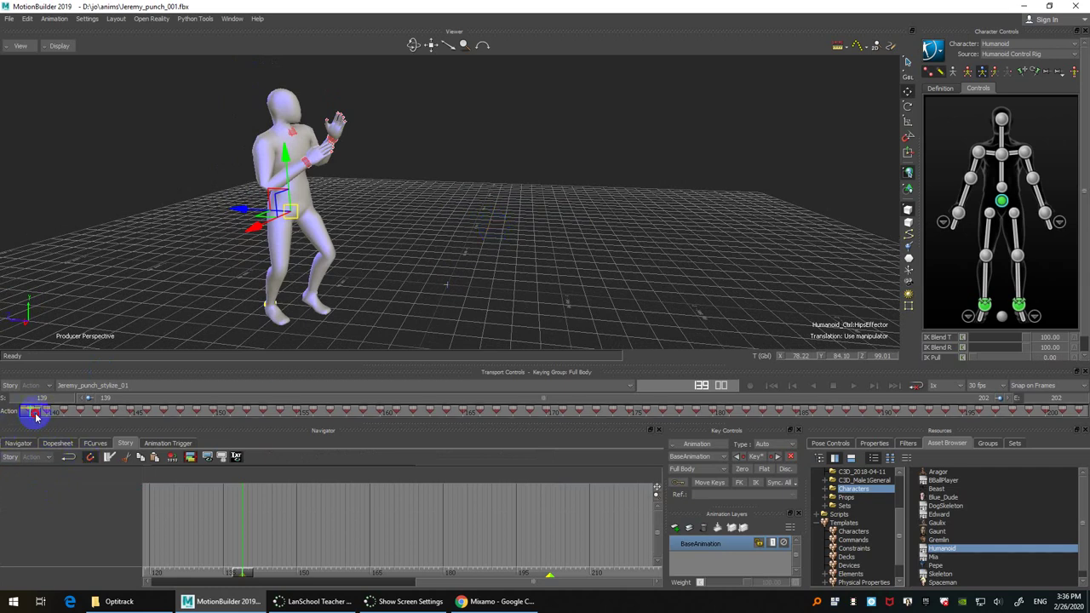
{"action": "left_click", "coordinate": [970, 72]}
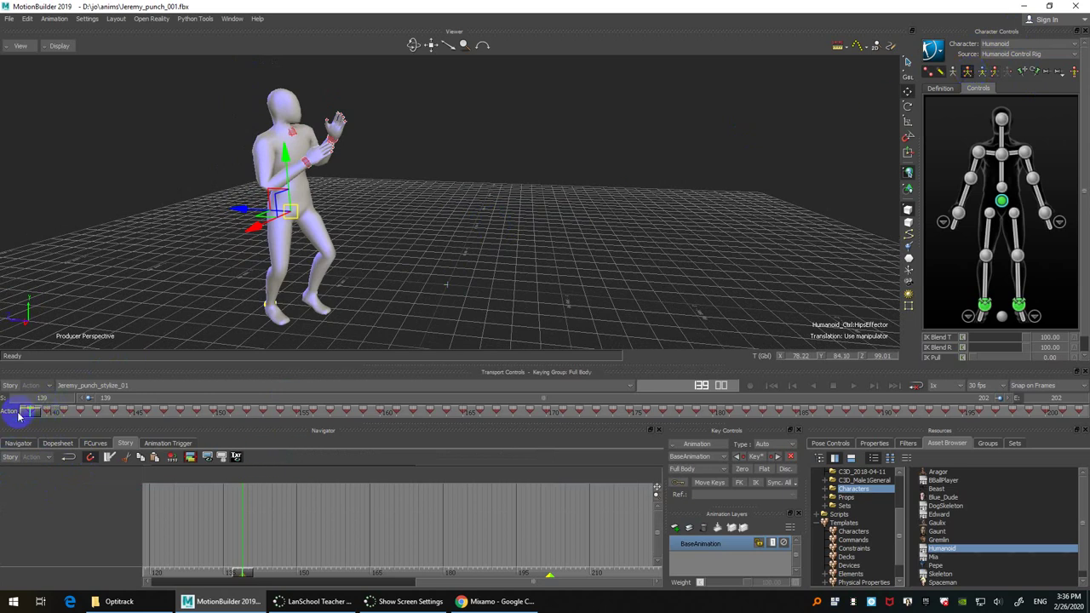
{"action": "mouse_move", "coordinate": [33, 415]}
{"action": "left_mouse_down"}
{"action": "mouse_move", "coordinate": [43, 415]}
{"action": "mouse_move", "coordinate": [34, 417]}
{"action": "left_mouse_up"}
Step: Look at the original 001 take's full timeline around the punch and return to the stylize_01 take
{"action": "left_click", "coordinate": [145, 385]}
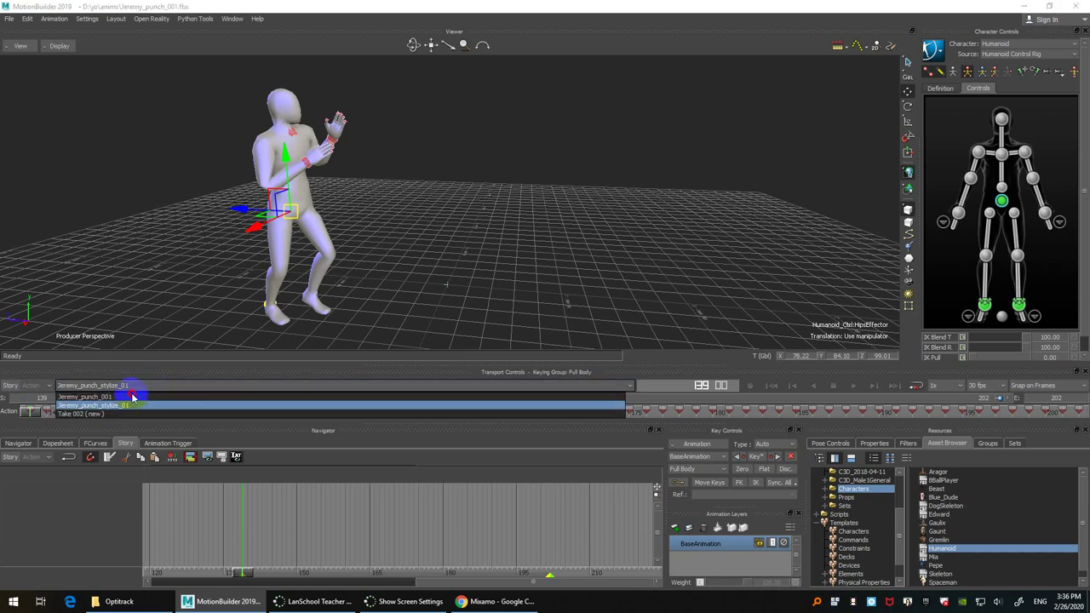
{"action": "left_click", "coordinate": [134, 396]}
{"action": "left_click_drag", "start_coordinate": [367, 414], "coordinate": [366, 418]}
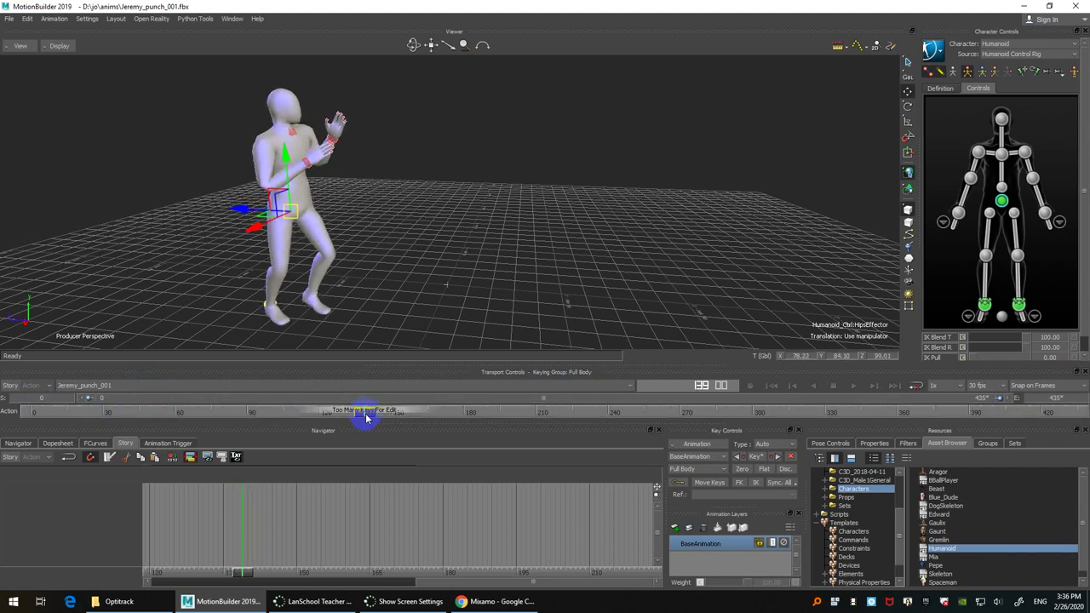
{"action": "left_click", "coordinate": [122, 385]}
{"action": "left_click", "coordinate": [121, 406]}
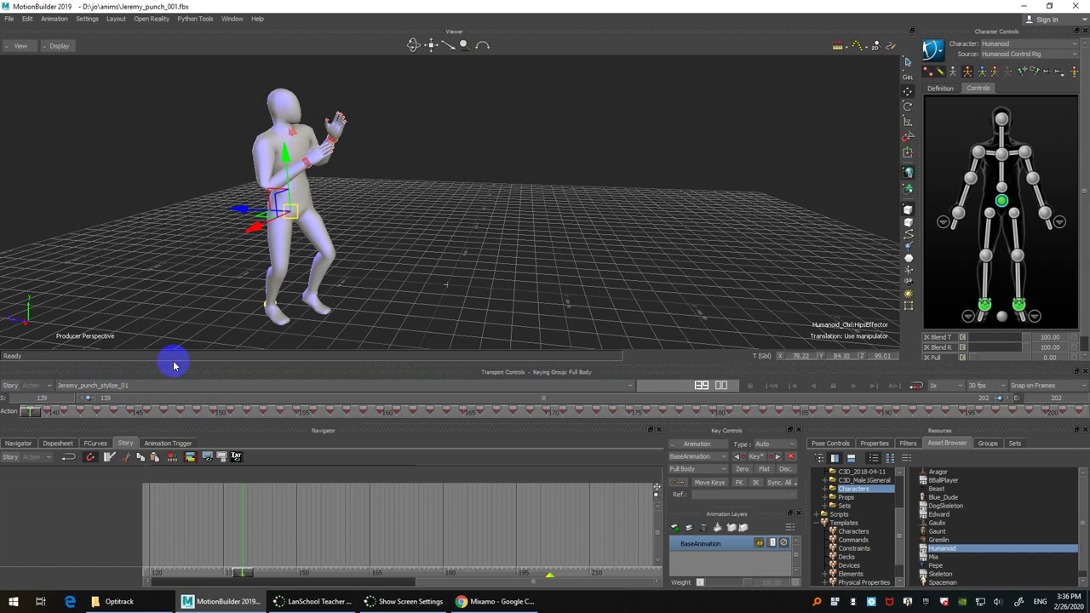
Step: Switch the viewer to Models Only display and go back to frame 139 of the stylize_01 take
{"action": "left_click", "coordinate": [37, 415]}
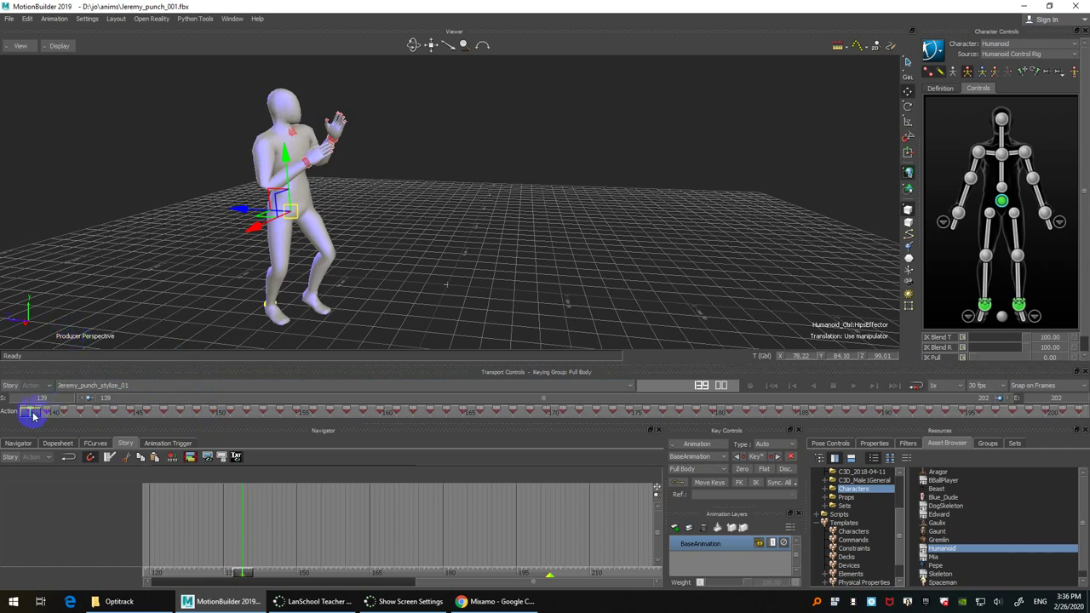
{"action": "left_click_drag", "start_coordinate": [33, 416], "coordinate": [45, 414]}
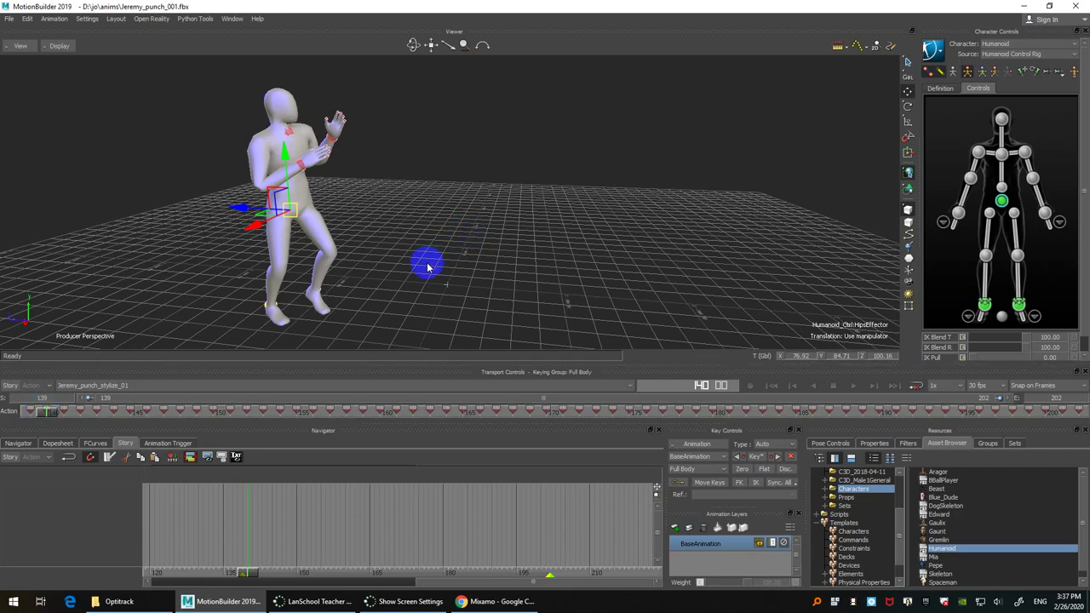
{"action": "left_click_drag", "start_coordinate": [427, 266], "coordinate": [485, 261], "text": "ctrl+shift"}
{"action": "left_click", "coordinate": [37, 414]}
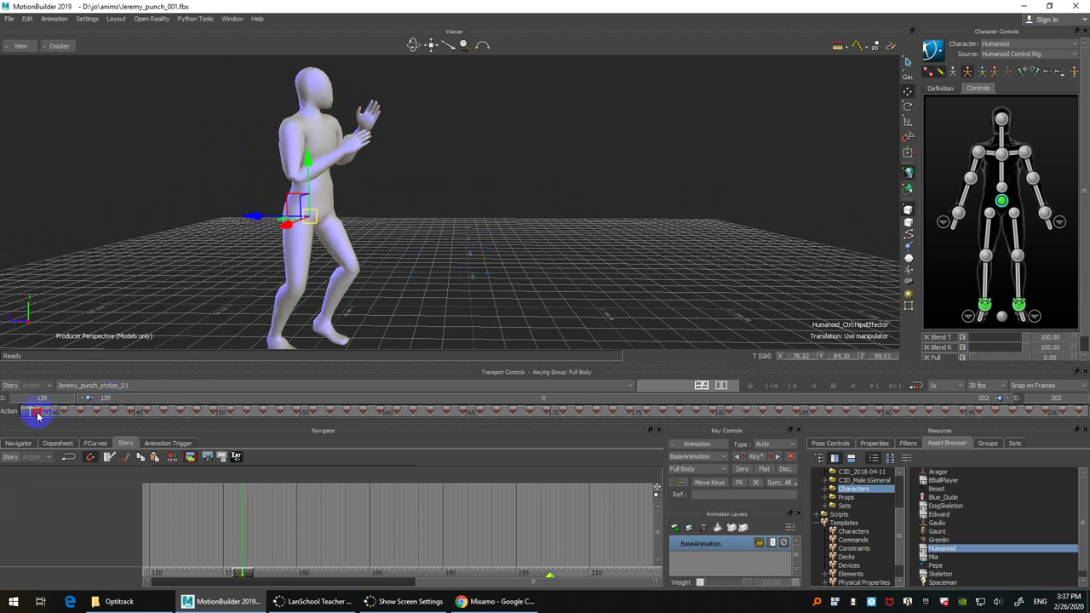
Step: Delete the Full Body keys on frames 140 to 143 and scrub forward to the wind-up pose at frame 151
{"action": "mouse_move", "coordinate": [38, 416]}
{"action": "left_mouse_down"}
{"action": "mouse_move", "coordinate": [130, 404]}
{"action": "mouse_move", "coordinate": [45, 411]}
{"action": "mouse_move", "coordinate": [105, 402]}
{"action": "mouse_move", "coordinate": [243, 404]}
{"action": "mouse_move", "coordinate": [31, 402]}
{"action": "mouse_move", "coordinate": [119, 390]}
{"action": "mouse_move", "coordinate": [5, 408]}
{"action": "mouse_move", "coordinate": [199, 389]}
{"action": "mouse_move", "coordinate": [28, 402]}
{"action": "mouse_move", "coordinate": [65, 399]}
{"action": "left_mouse_up"}
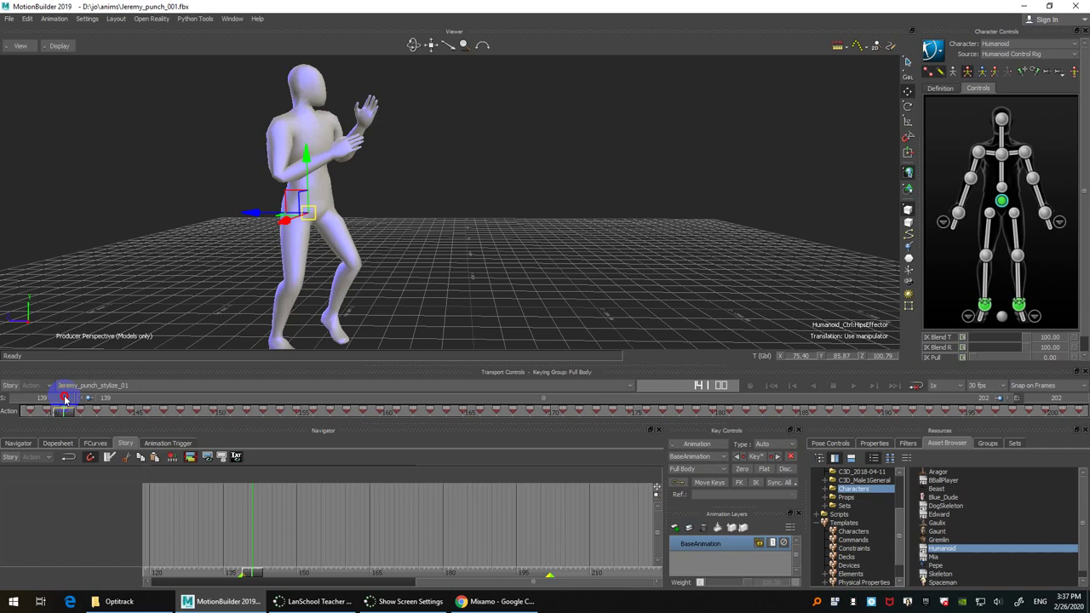
{"action": "left_click_drag", "start_coordinate": [65, 400], "coordinate": [125, 402]}
{"action": "mouse_move", "coordinate": [123, 407]}
{"action": "left_mouse_down"}
{"action": "mouse_move", "coordinate": [34, 414]}
{"action": "mouse_move", "coordinate": [230, 407]}
{"action": "mouse_move", "coordinate": [243, 403]}
{"action": "mouse_move", "coordinate": [239, 392]}
{"action": "left_mouse_up"}
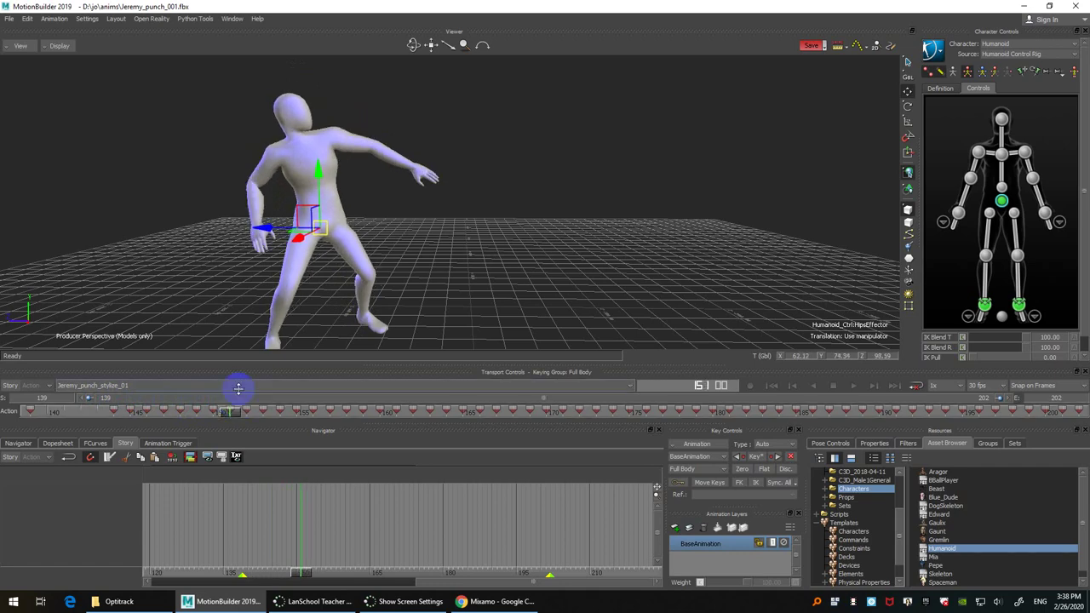
{"action": "left_click_drag", "start_coordinate": [400, 311], "coordinate": [445, 239], "text": "ctrl+shift"}
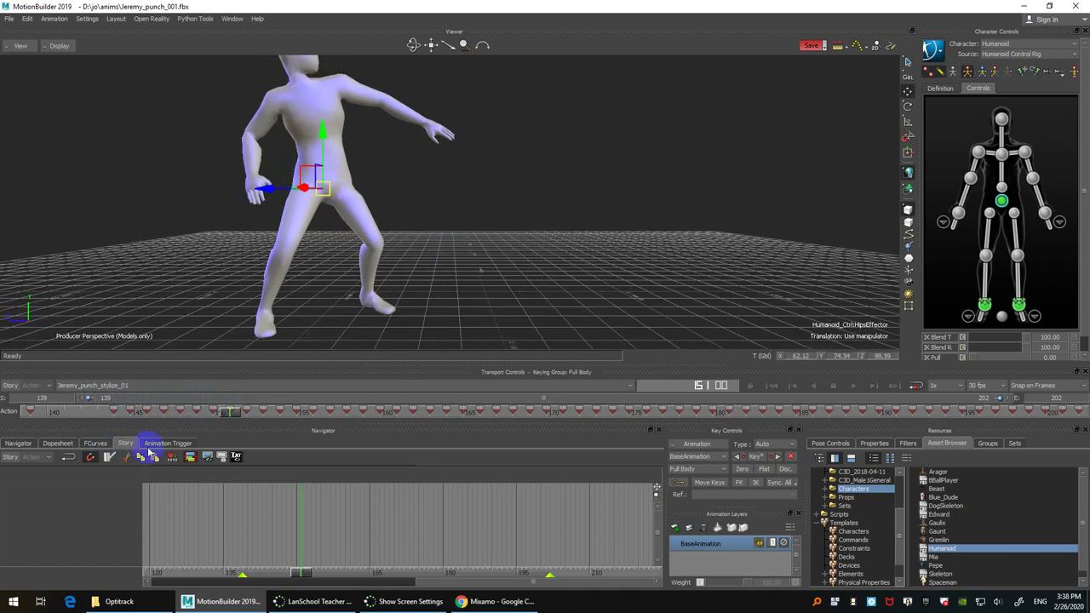
Step: Delete the Full Body keys on frames 145 to 150, leaving frames 144 and 151 as key poses
{"action": "mouse_move", "coordinate": [234, 418]}
{"action": "left_mouse_down"}
{"action": "mouse_move", "coordinate": [219, 414]}
{"action": "mouse_move", "coordinate": [238, 415]}
{"action": "left_mouse_up"}
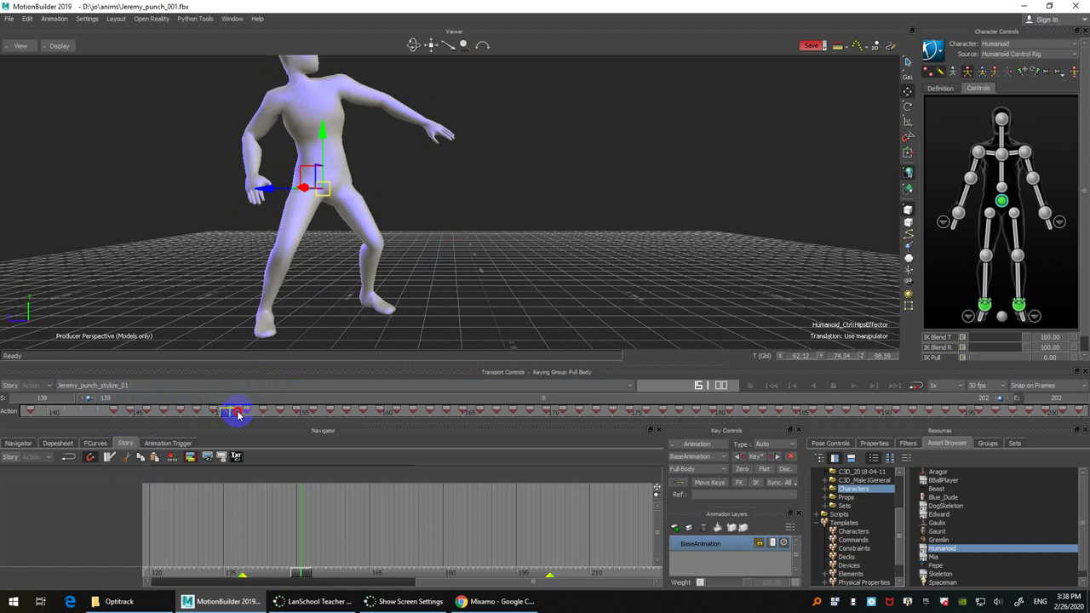
{"action": "left_click_drag", "start_coordinate": [238, 415], "coordinate": [238, 415]}
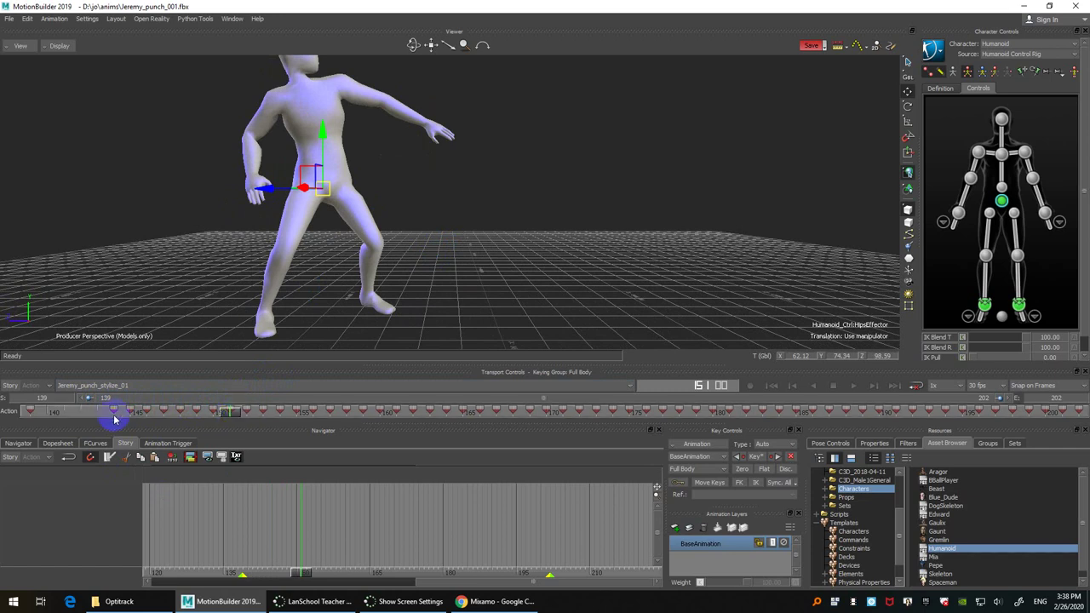
{"action": "left_click_drag", "start_coordinate": [121, 414], "coordinate": [234, 416]}
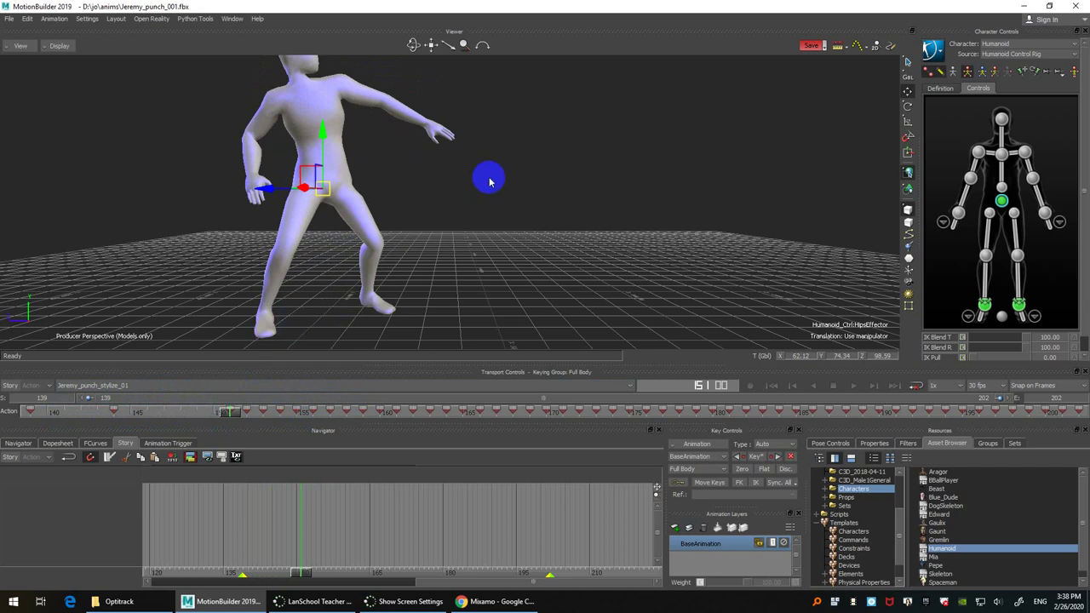
Step: Delete the Full Body keys on frames 152 to 154 and 156 to 158, leaving frames 155 and 159 keyed
{"action": "left_click_drag", "start_coordinate": [488, 174], "coordinate": [287, 350], "text": "ctrl"}
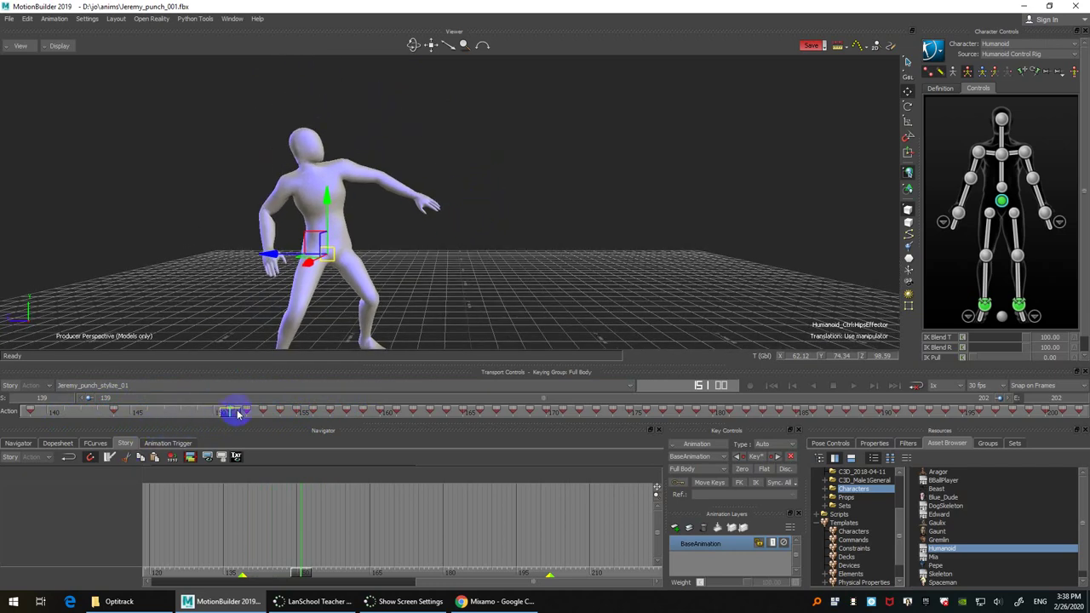
{"action": "mouse_move", "coordinate": [233, 414]}
{"action": "left_mouse_down"}
{"action": "mouse_move", "coordinate": [550, 407]}
{"action": "mouse_move", "coordinate": [370, 417]}
{"action": "mouse_move", "coordinate": [547, 400]}
{"action": "mouse_move", "coordinate": [392, 418]}
{"action": "mouse_move", "coordinate": [445, 404]}
{"action": "mouse_move", "coordinate": [380, 421]}
{"action": "mouse_move", "coordinate": [545, 402]}
{"action": "left_mouse_up"}
{"action": "key", "text": "Delete"}
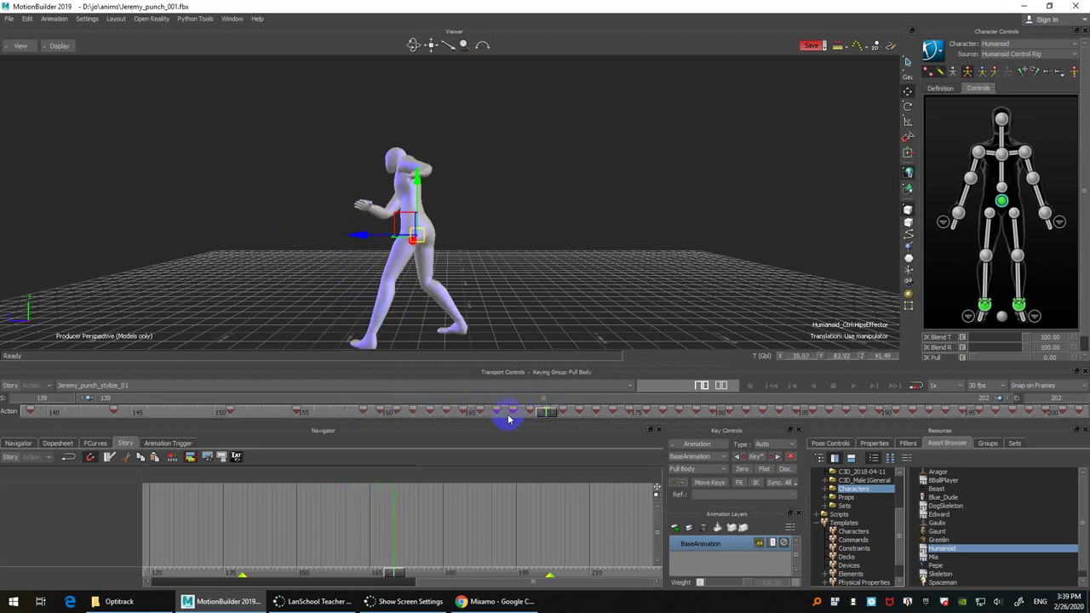
{"action": "left_click", "coordinate": [545, 416]}
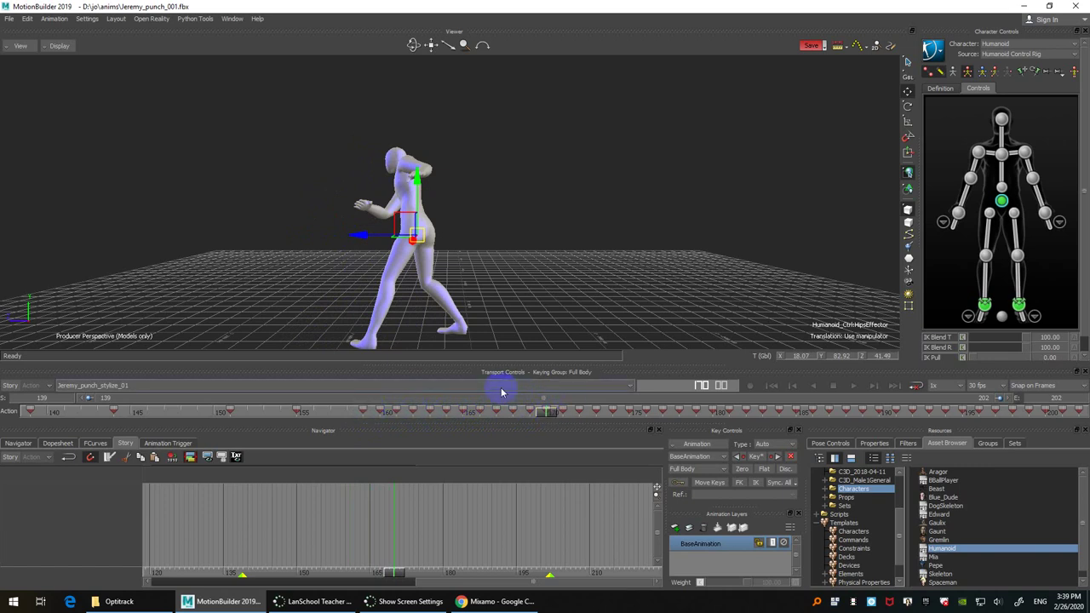
Step: Delete the Full Body keys on frames 160 to 163 and 165 to 169, keeping frames 164 and 170
{"action": "mouse_move", "coordinate": [548, 418]}
{"action": "left_mouse_down"}
{"action": "mouse_move", "coordinate": [533, 409]}
{"action": "mouse_move", "coordinate": [543, 406]}
{"action": "mouse_move", "coordinate": [424, 408]}
{"action": "mouse_move", "coordinate": [448, 412]}
{"action": "left_mouse_up"}
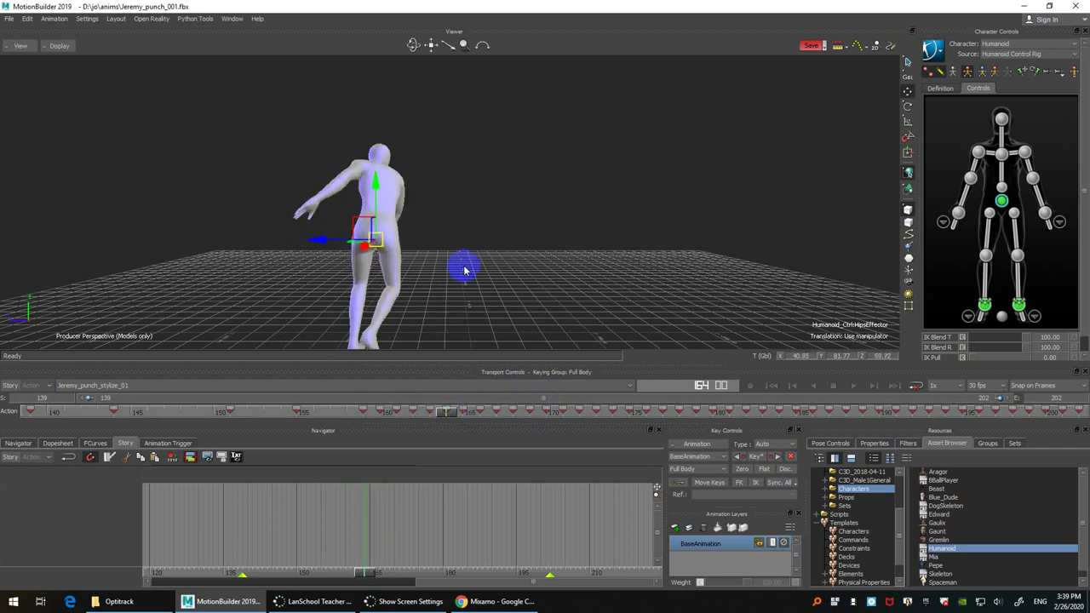
{"action": "left_click_drag", "start_coordinate": [492, 273], "coordinate": [502, 226], "text": "shift"}
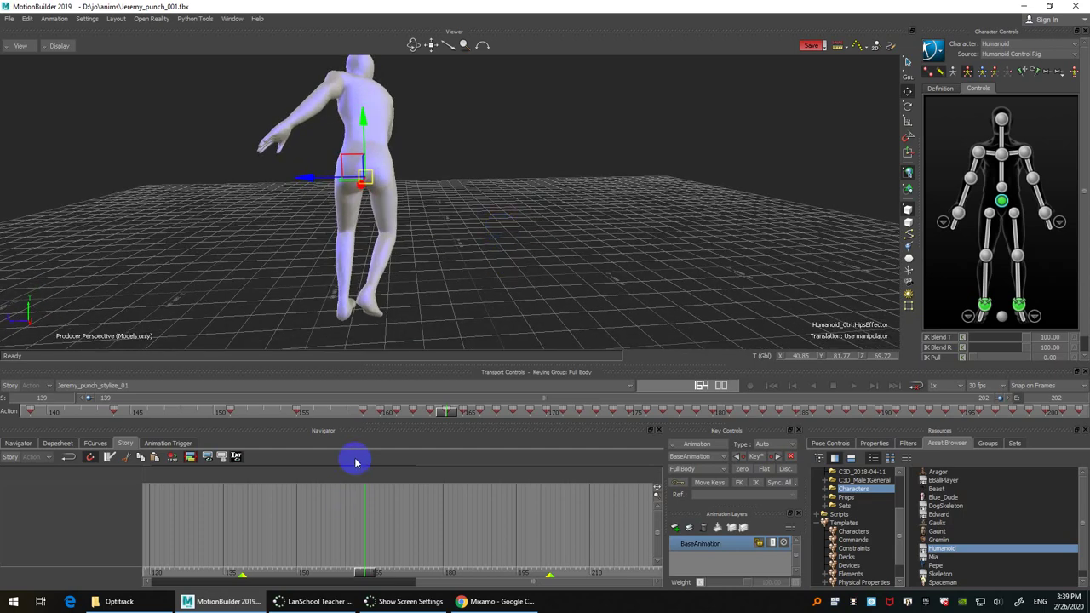
{"action": "left_click_drag", "start_coordinate": [375, 412], "coordinate": [554, 414]}
{"action": "left_click_drag", "start_coordinate": [491, 297], "coordinate": [460, 284]}
{"action": "left_click", "coordinate": [548, 411]}
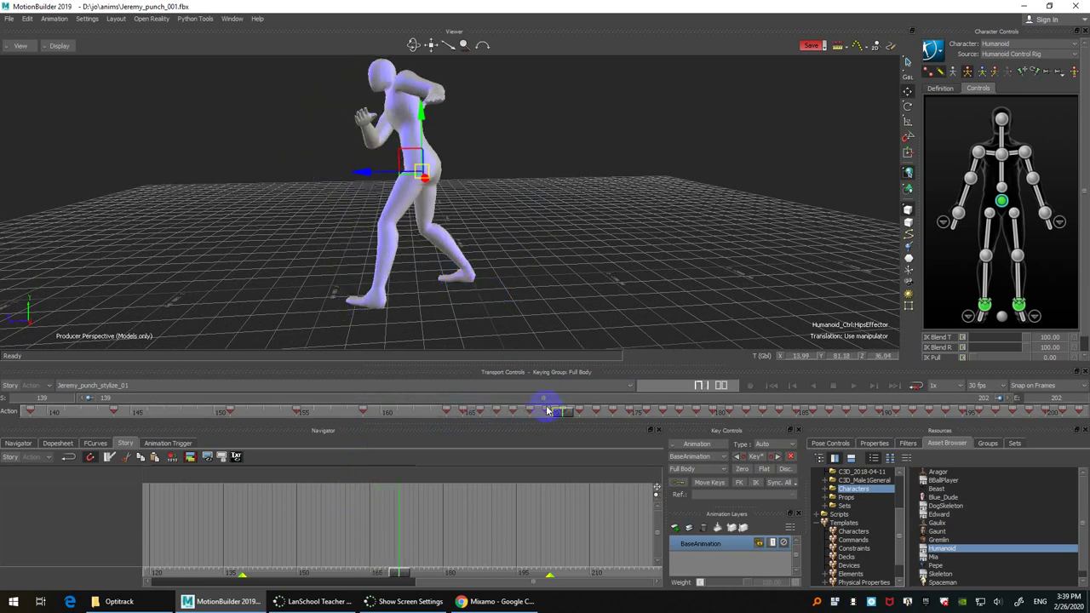
{"action": "mouse_move", "coordinate": [561, 415]}
{"action": "left_mouse_down"}
{"action": "mouse_move", "coordinate": [525, 416]}
{"action": "mouse_move", "coordinate": [545, 413]}
{"action": "left_mouse_up"}
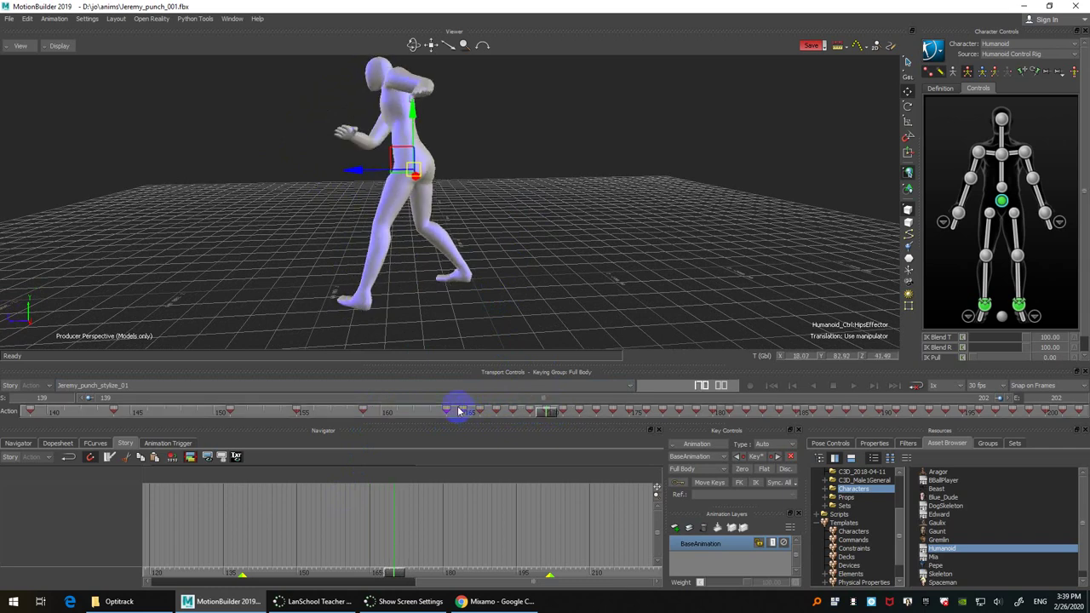
{"action": "left_click_drag", "start_coordinate": [464, 411], "coordinate": [577, 424]}
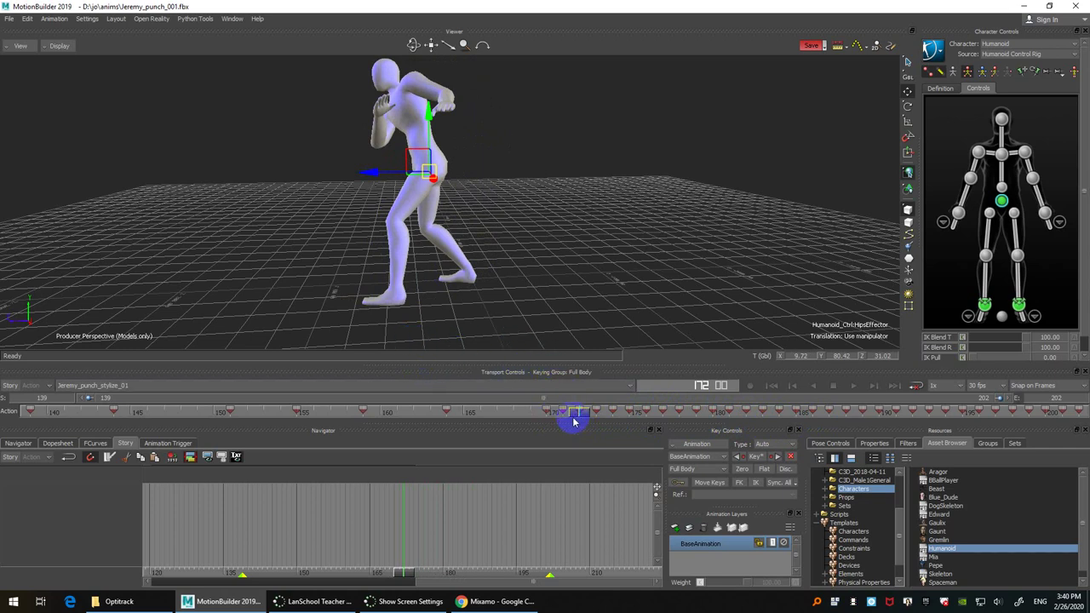
Step: Delete the Full Body keys on frames 171 to 177 and 179 to 184, keeping the poses at frames 178 and 185
{"action": "left_click_drag", "start_coordinate": [574, 418], "coordinate": [677, 409]}
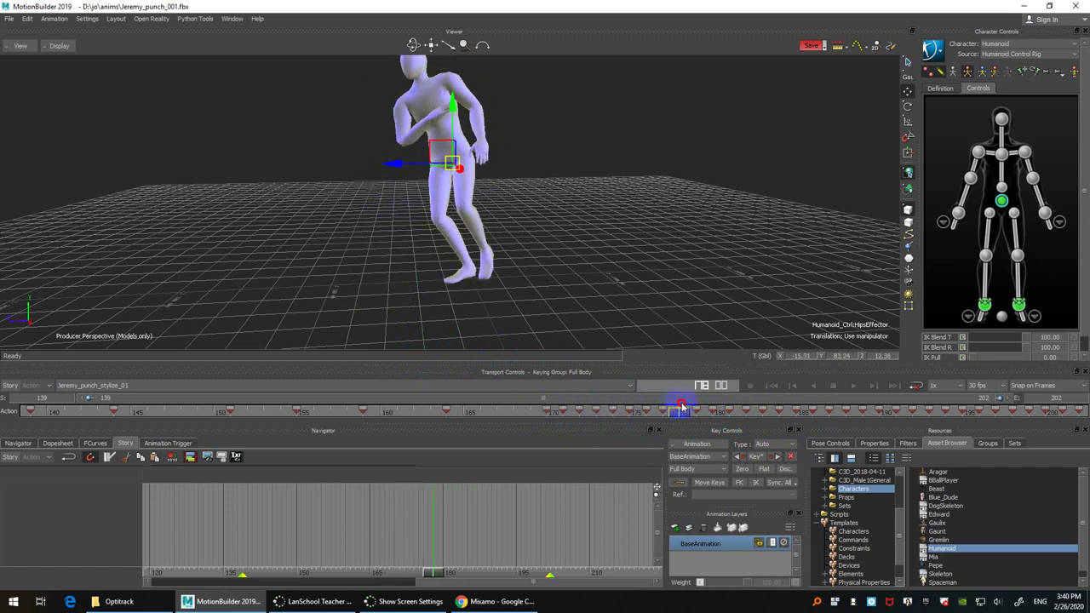
{"action": "left_click_drag", "start_coordinate": [681, 407], "coordinate": [678, 412]}
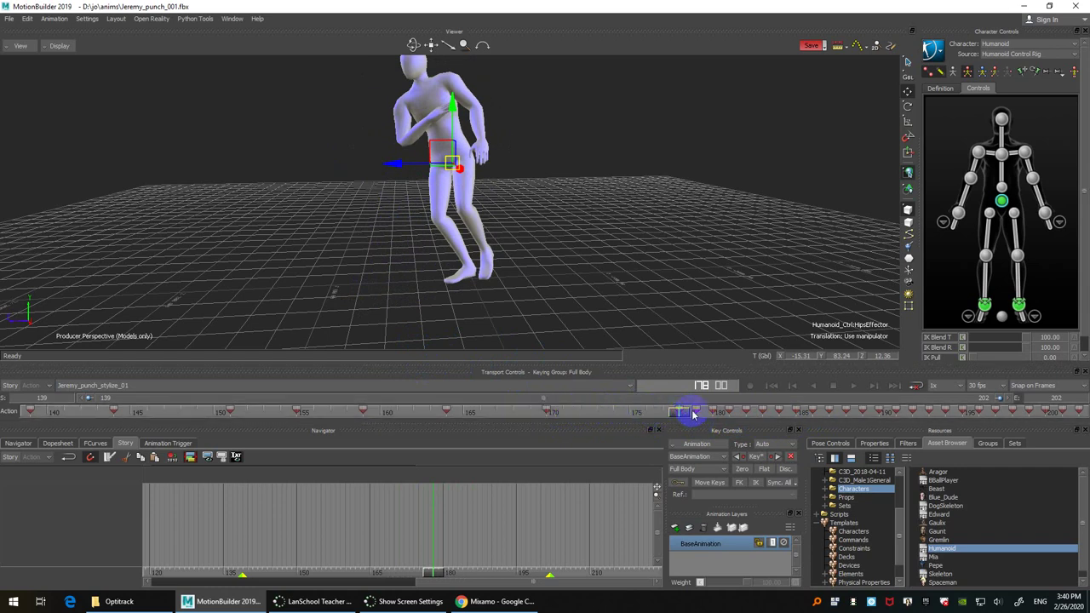
{"action": "left_click_drag", "start_coordinate": [686, 415], "coordinate": [807, 411]}
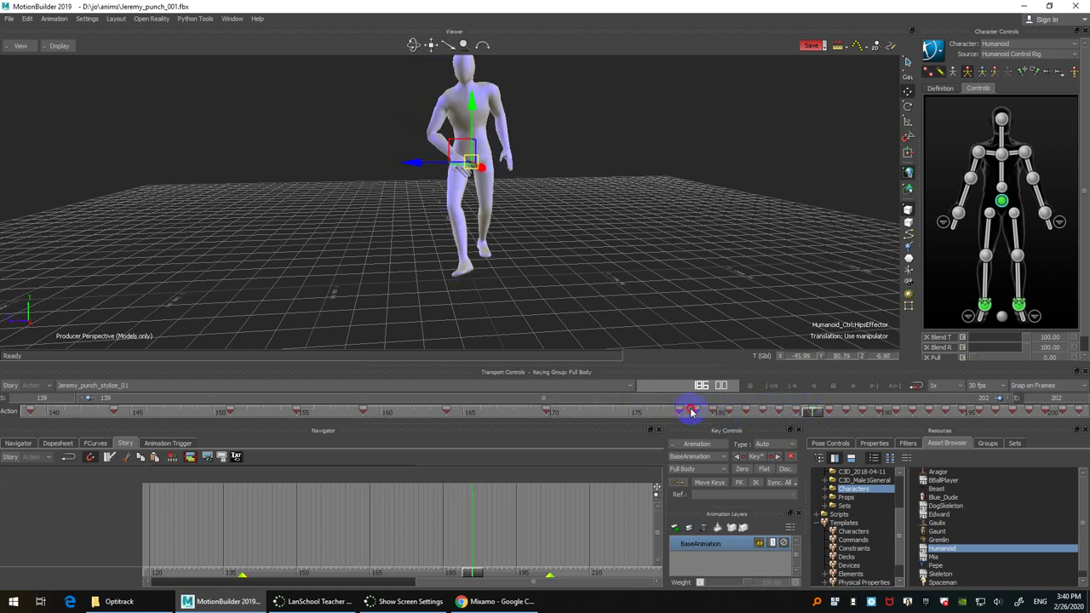
{"action": "left_click", "coordinate": [803, 415]}
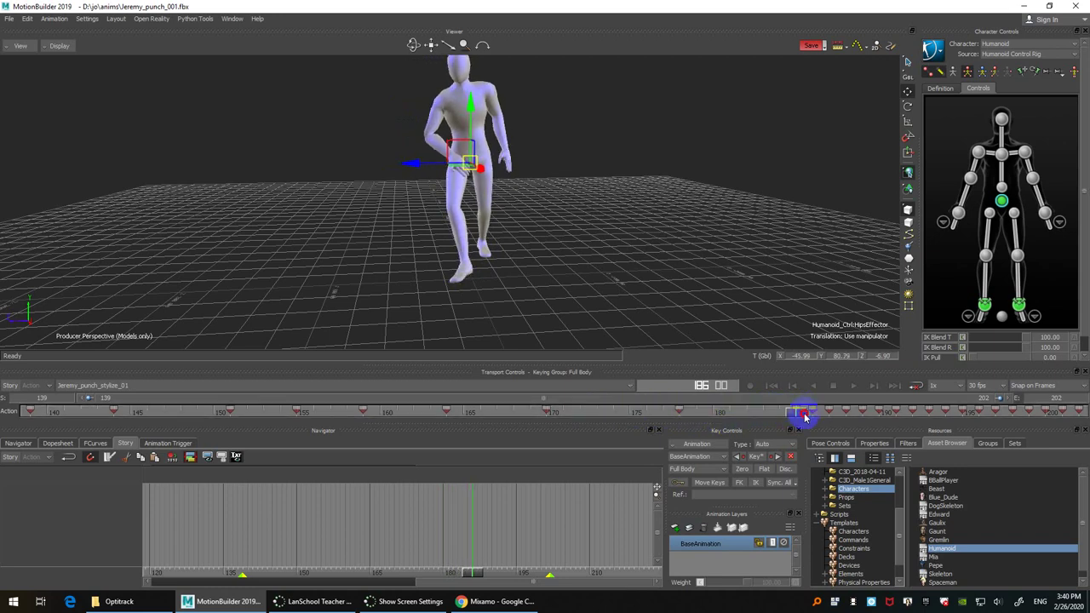
{"action": "left_click_drag", "start_coordinate": [804, 416], "coordinate": [798, 418]}
{"action": "left_click_drag", "start_coordinate": [665, 223], "coordinate": [729, 375], "text": "ctrl+shift"}
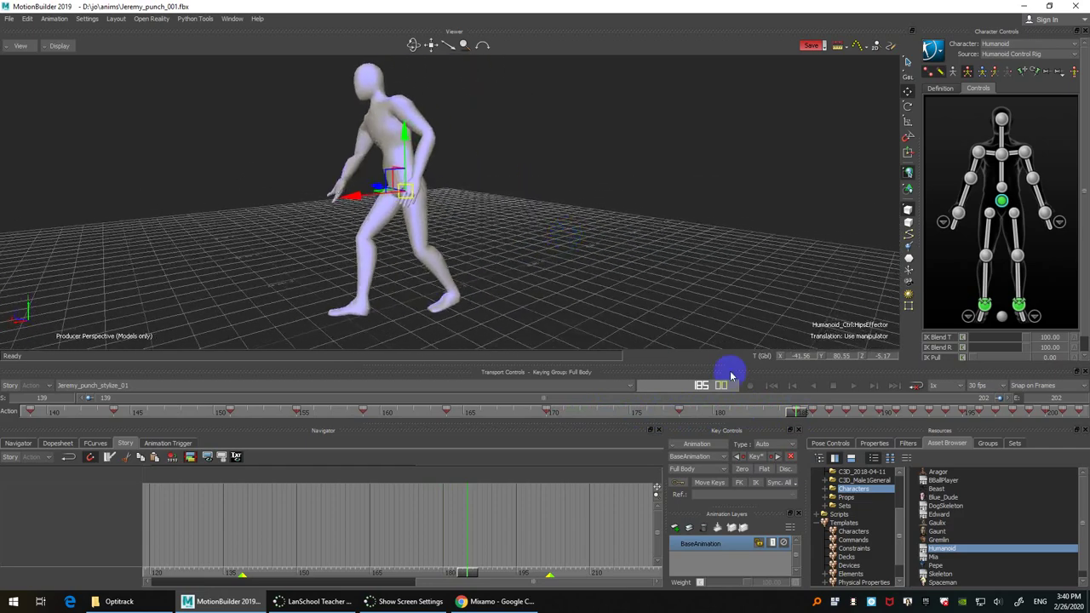
Step: Delete the Full Body keys on frames 186 to 192, 194 to 198 and 200 to 201, keeping frames 193, 199 and 202
{"action": "mouse_move", "coordinate": [792, 415]}
{"action": "left_mouse_down"}
{"action": "mouse_move", "coordinate": [689, 414]}
{"action": "mouse_move", "coordinate": [928, 409]}
{"action": "left_mouse_up"}
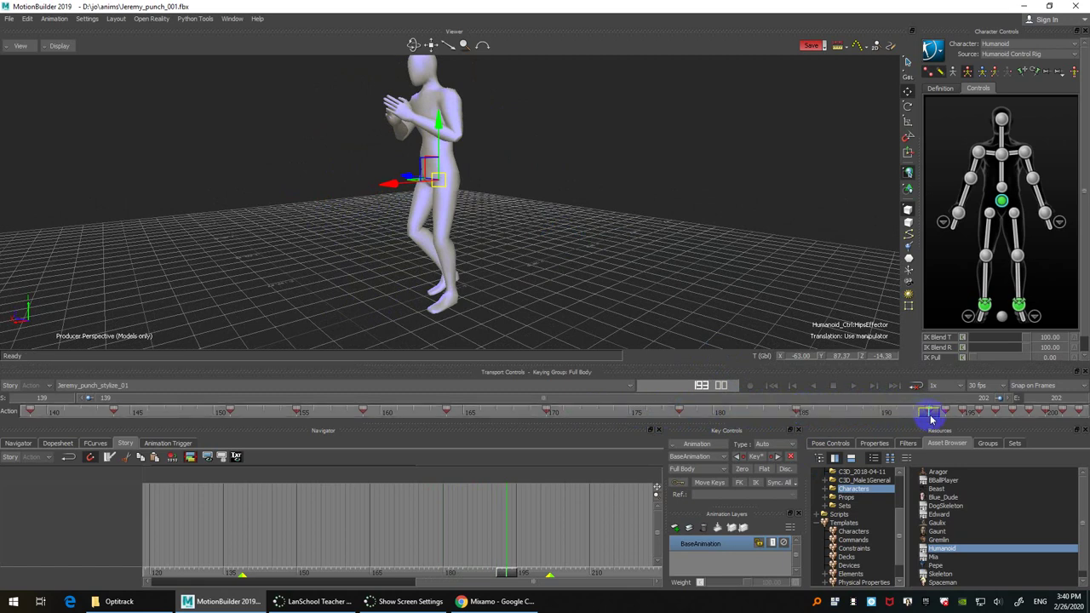
{"action": "left_click_drag", "start_coordinate": [930, 415], "coordinate": [1031, 418]}
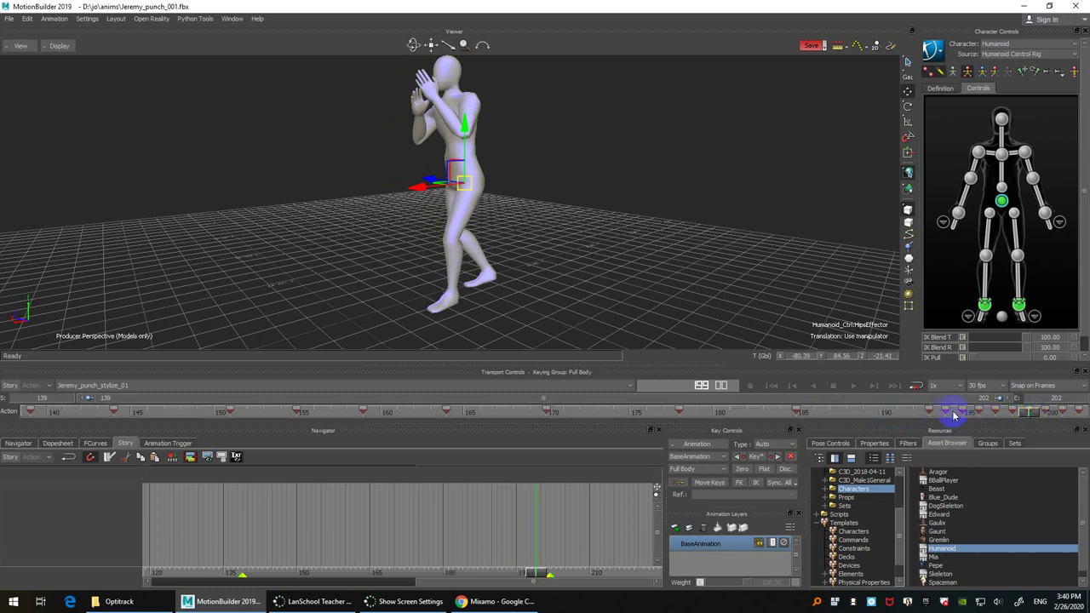
{"action": "left_click_drag", "start_coordinate": [936, 413], "coordinate": [1082, 415], "text": "shift"}
{"action": "key", "text": "Delete"}
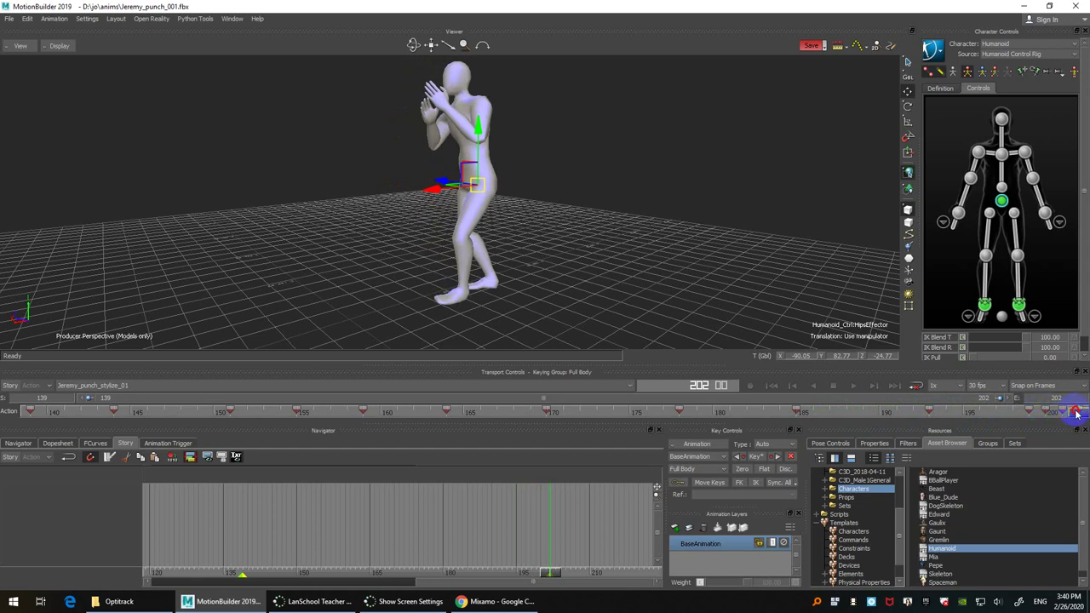
{"action": "mouse_move", "coordinate": [1076, 414]}
{"action": "left_mouse_down"}
{"action": "mouse_move", "coordinate": [1047, 414]}
{"action": "mouse_move", "coordinate": [1080, 412]}
{"action": "left_mouse_up"}
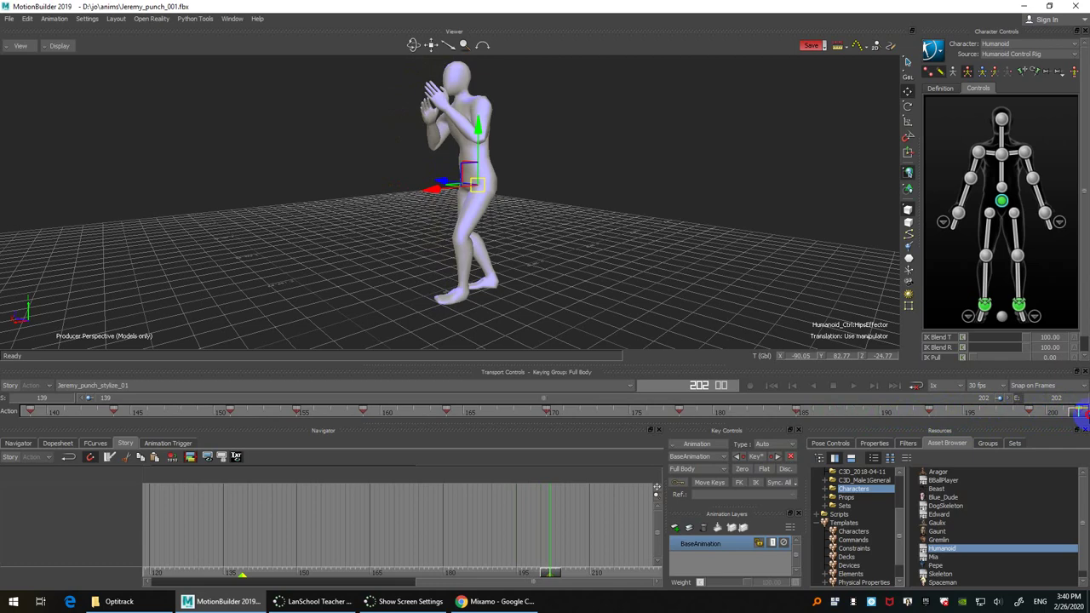
Step: Deselect the rig and play back the thinned stylize_01 take with the whole figure in view
{"action": "left_click", "coordinate": [659, 279]}
{"action": "scroll", "coordinate": [654, 275], "scroll_direction": "down", "scroll_amount": 5}
{"action": "mouse_move", "coordinate": [639, 261]}
{"action": "left_mouse_down", "text": "ctrl+shift"}
{"action": "mouse_move", "coordinate": [651, 248]}
{"action": "mouse_move", "coordinate": [657, 289]}
{"action": "mouse_move", "coordinate": [642, 204]}
{"action": "mouse_move", "coordinate": [604, 233]}
{"action": "mouse_move", "coordinate": [606, 153]}
{"action": "mouse_move", "coordinate": [578, 289]}
{"action": "left_mouse_up", "text": "ctrl+shift"}
{"action": "key", "text": "ctrl+space"}
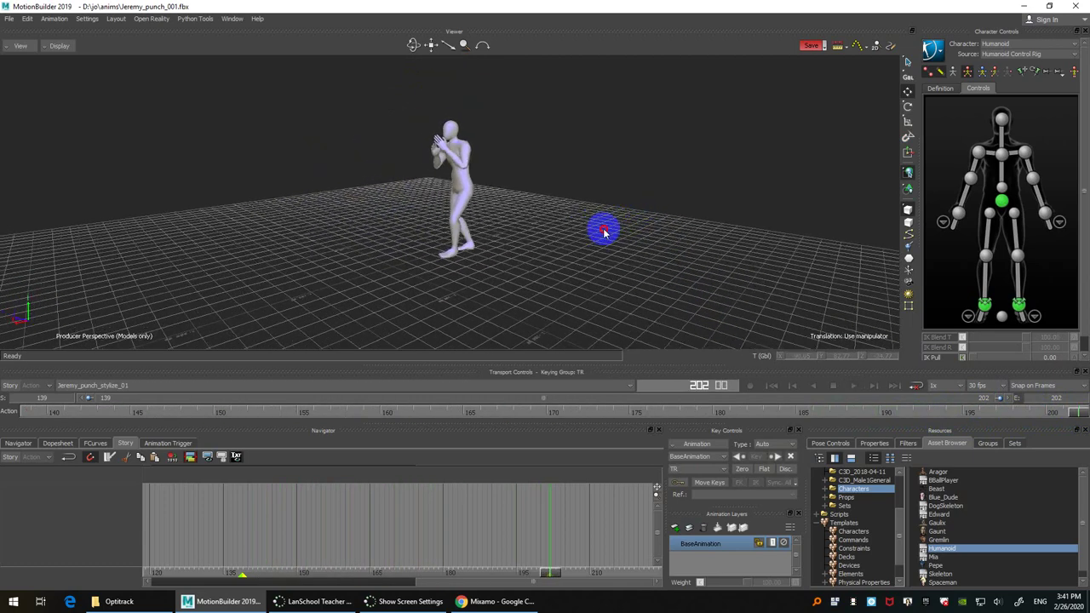
{"action": "key", "text": "ctrl+space"}
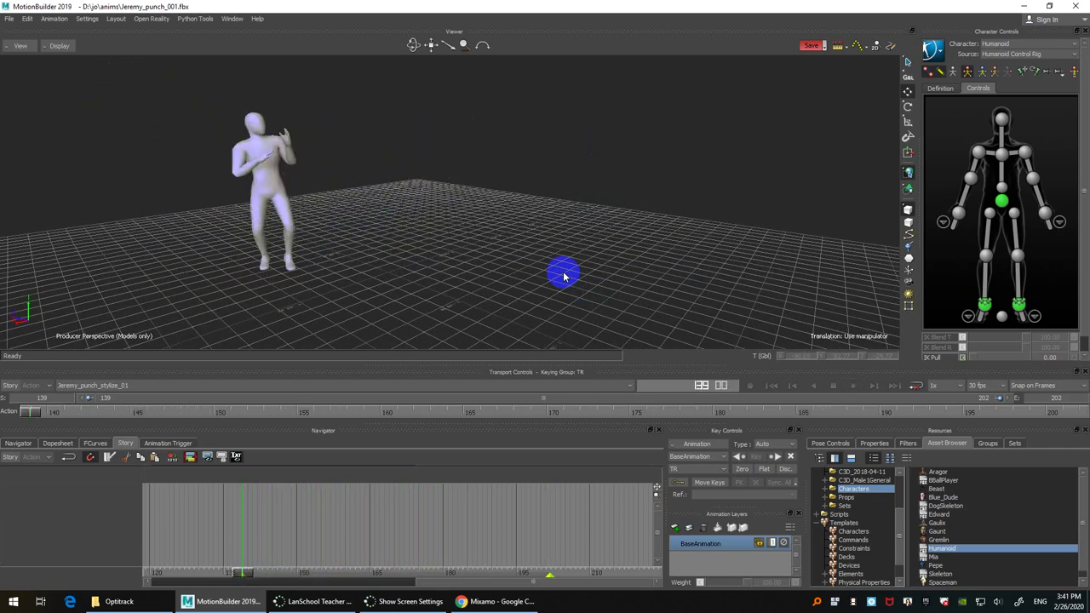
Step: Switch to the original 001 take and set its timeline start to frame 139
{"action": "left_click", "coordinate": [365, 386]}
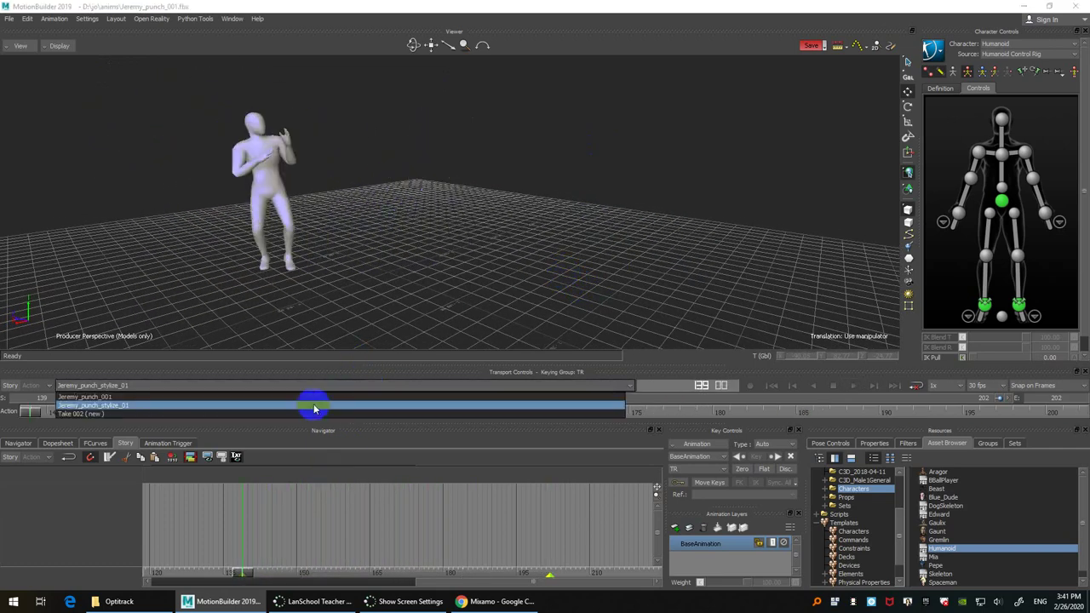
{"action": "left_click", "coordinate": [287, 397]}
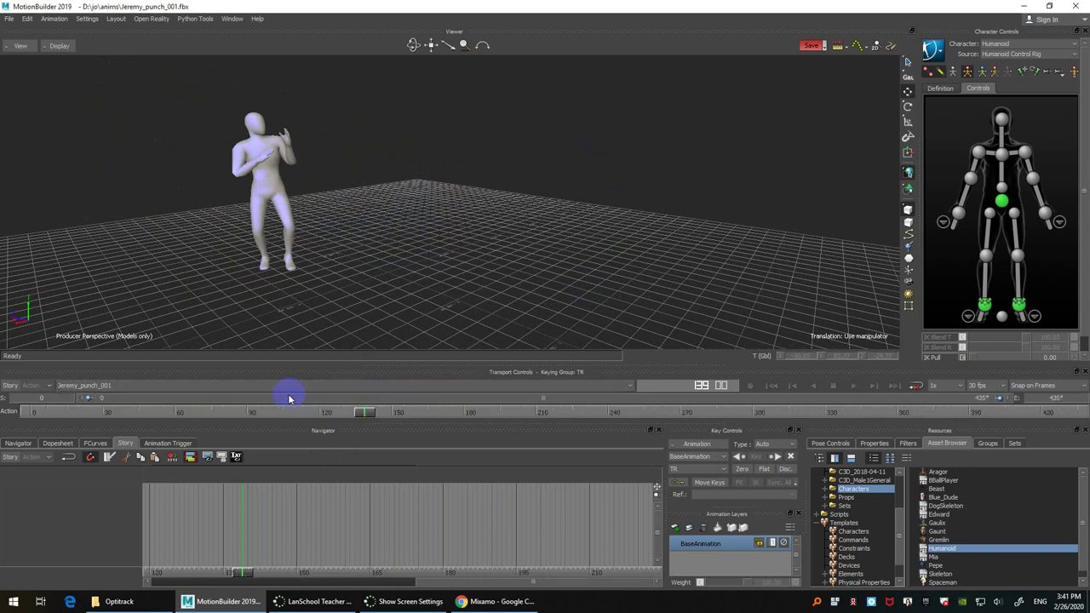
{"action": "right_click", "coordinate": [364, 411]}
{"action": "mouse_move", "coordinate": [487, 580]}
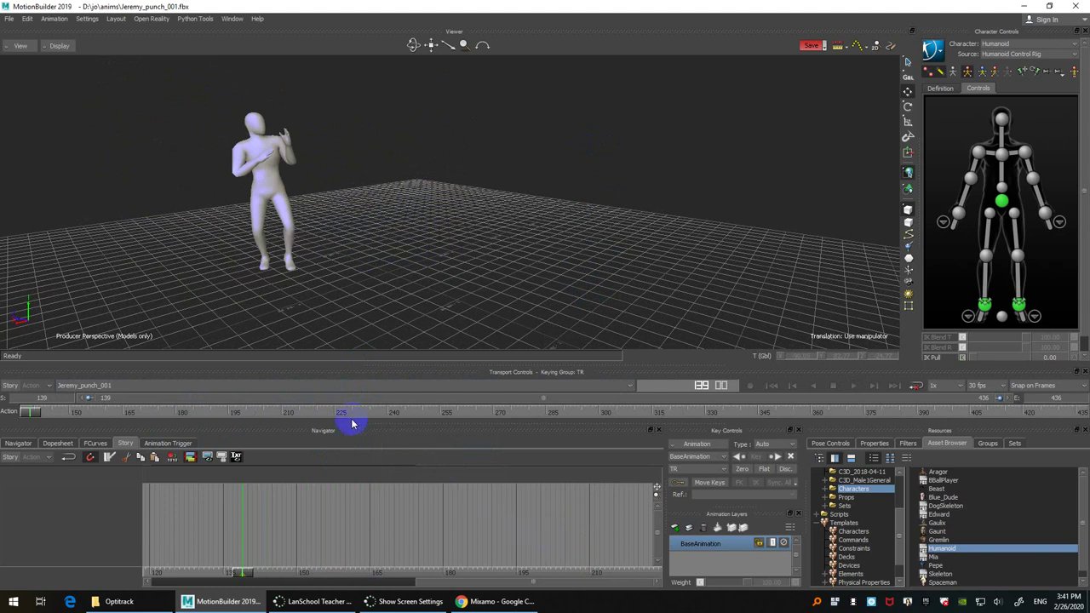
Step: Go to the stylize_01 take's last frame, 202, and set the original 001 take's timeline end there
{"action": "left_click", "coordinate": [136, 385]}
{"action": "left_click", "coordinate": [112, 408]}
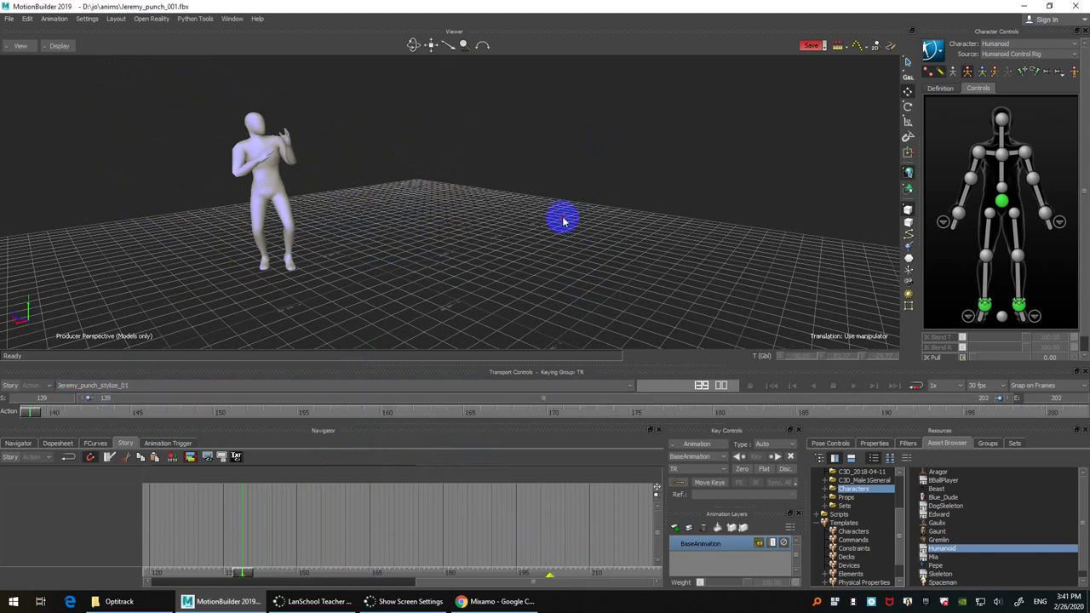
{"action": "key", "text": "End"}
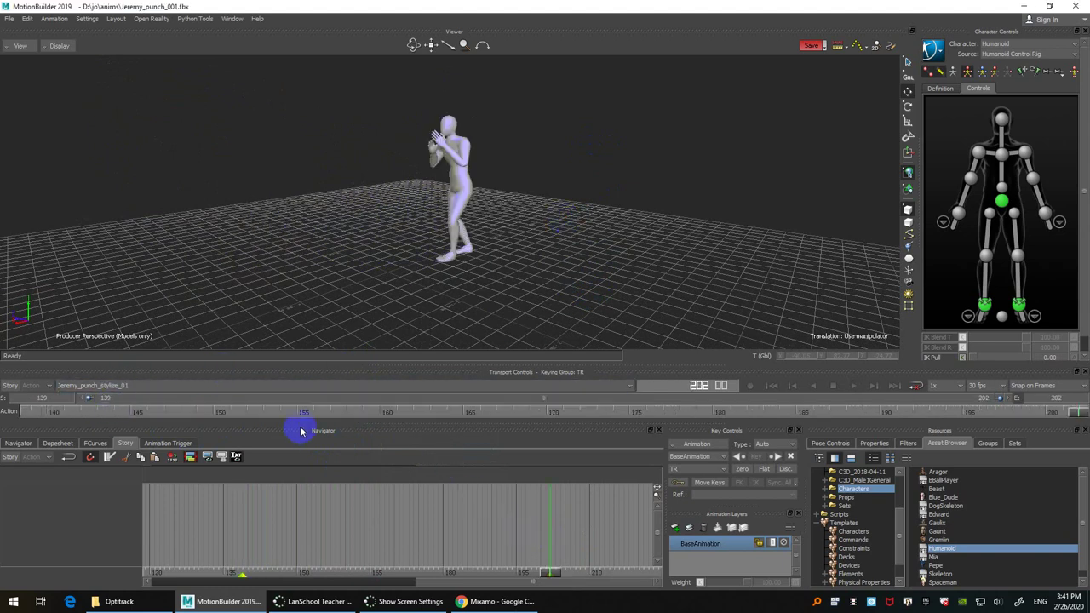
{"action": "left_click", "coordinate": [137, 386]}
{"action": "left_click", "coordinate": [128, 397]}
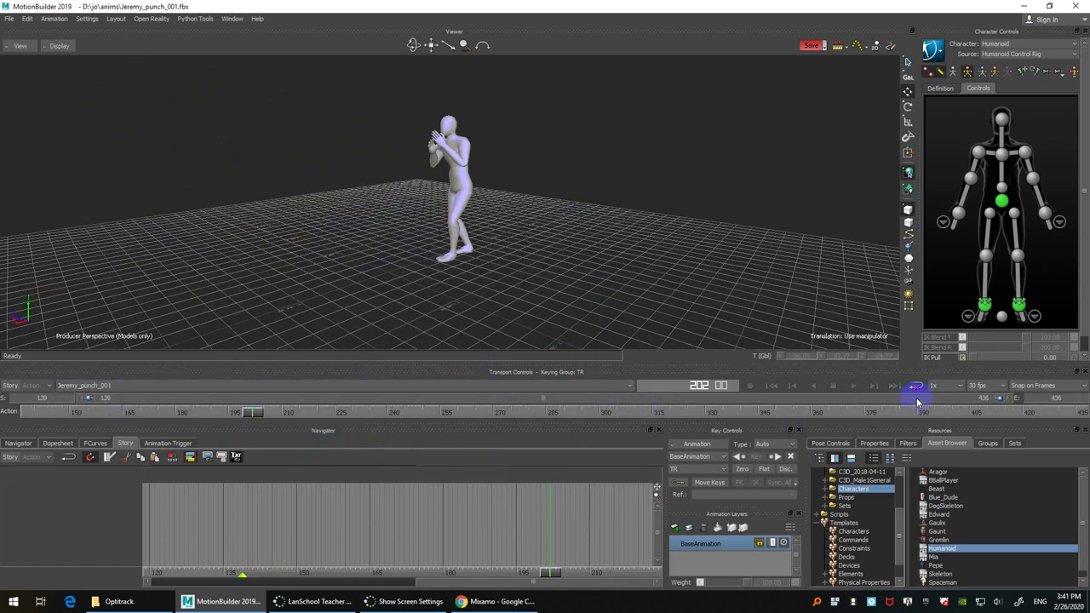
{"action": "right_click", "coordinate": [275, 409]}
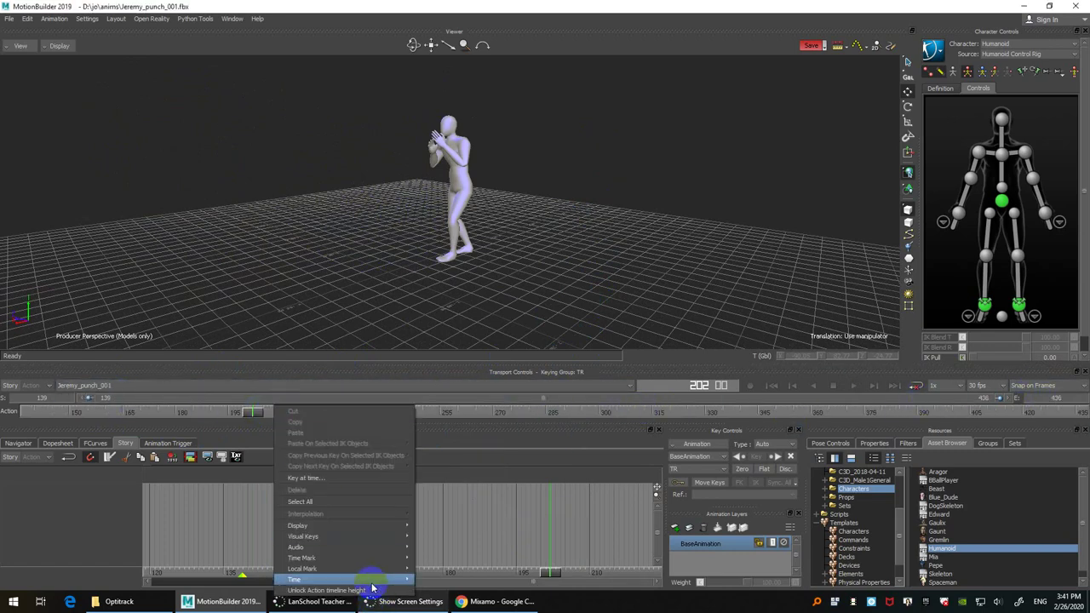
{"action": "mouse_move", "coordinate": [367, 580]}
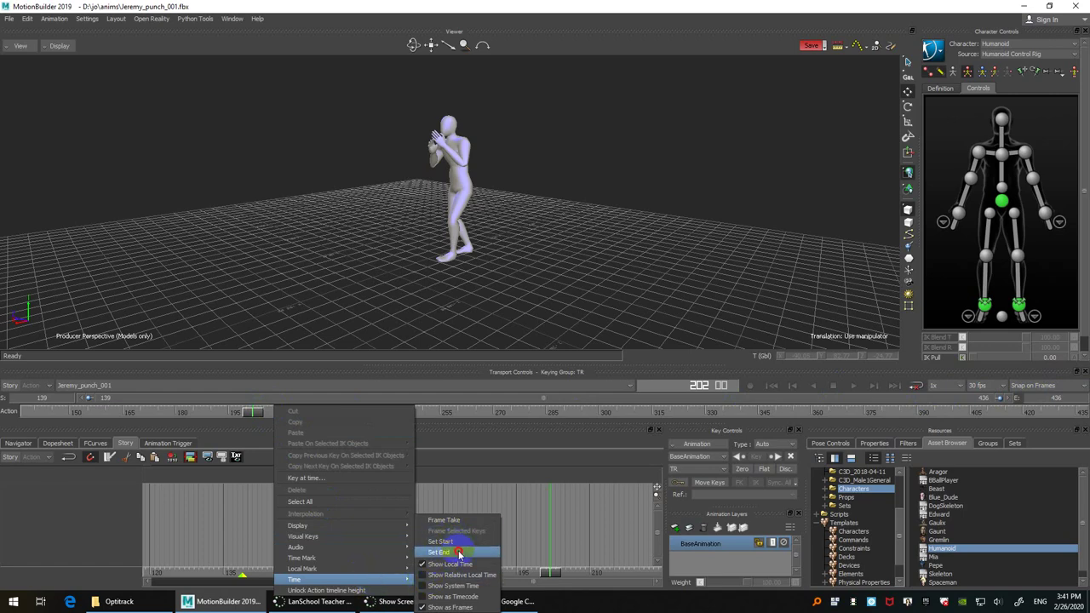
{"action": "left_click", "coordinate": [458, 552]}
Step: List the scene's takes and play the original 001 and stylize_01 takes in turn to compare their motion
{"action": "key", "text": "ctrl+space"}
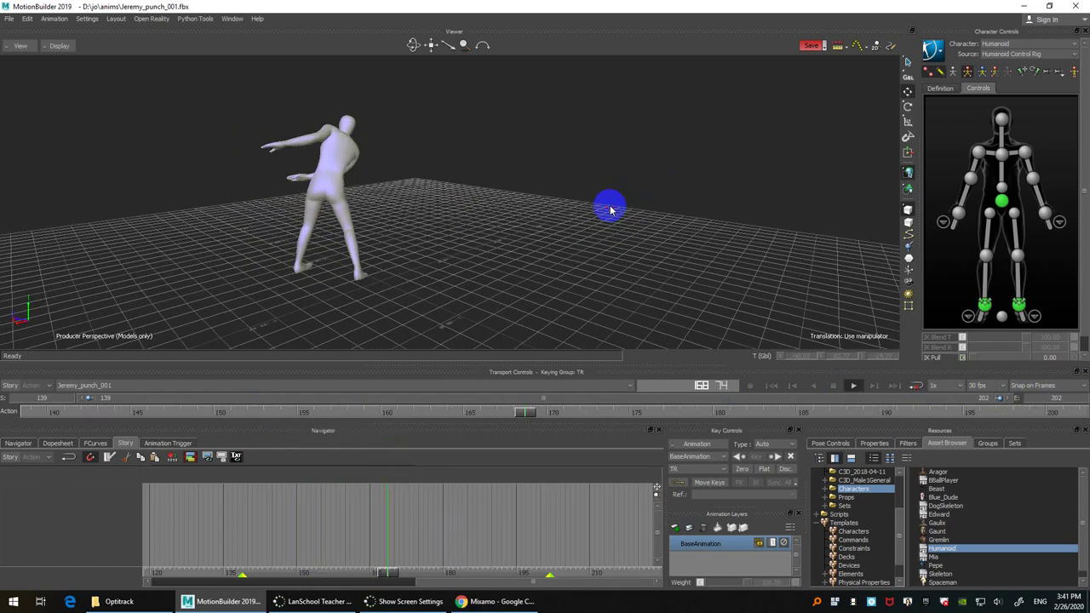
{"action": "left_click", "coordinate": [17, 443]}
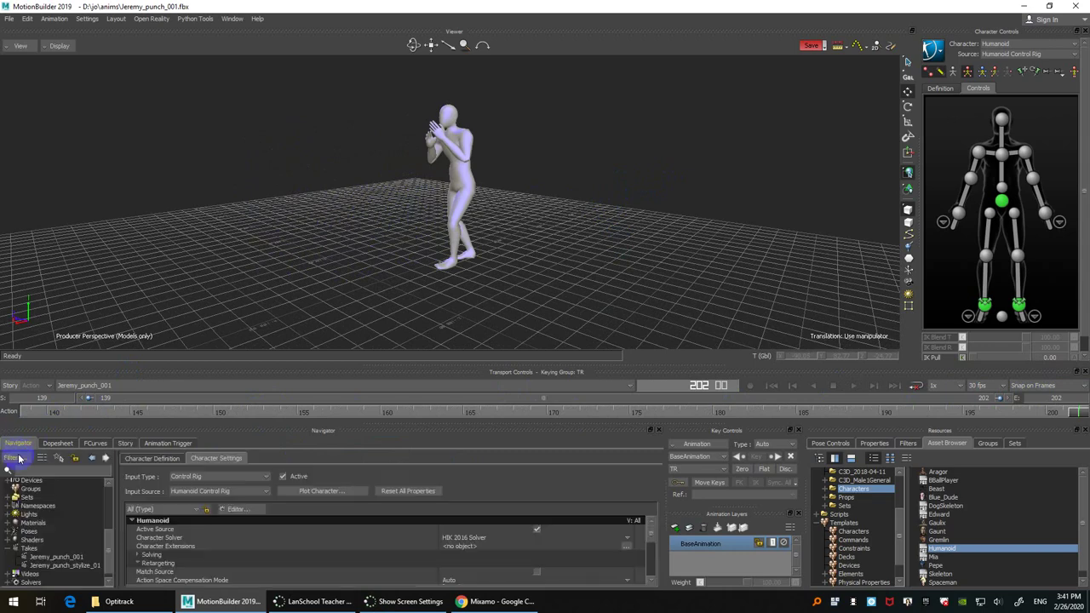
{"action": "left_click", "coordinate": [29, 547]}
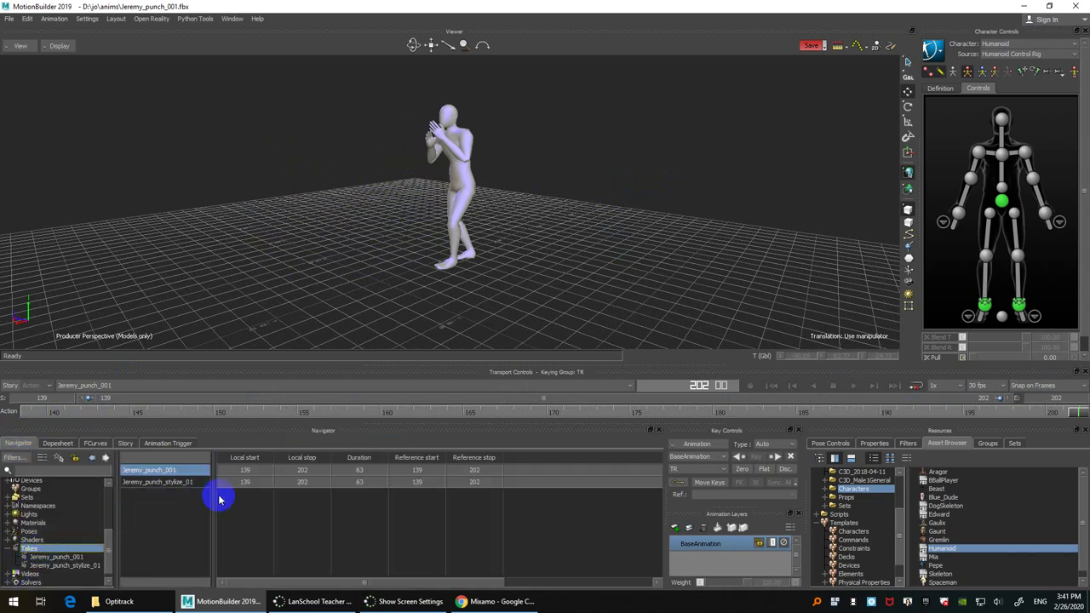
{"action": "left_click_drag", "start_coordinate": [212, 501], "coordinate": [231, 486]}
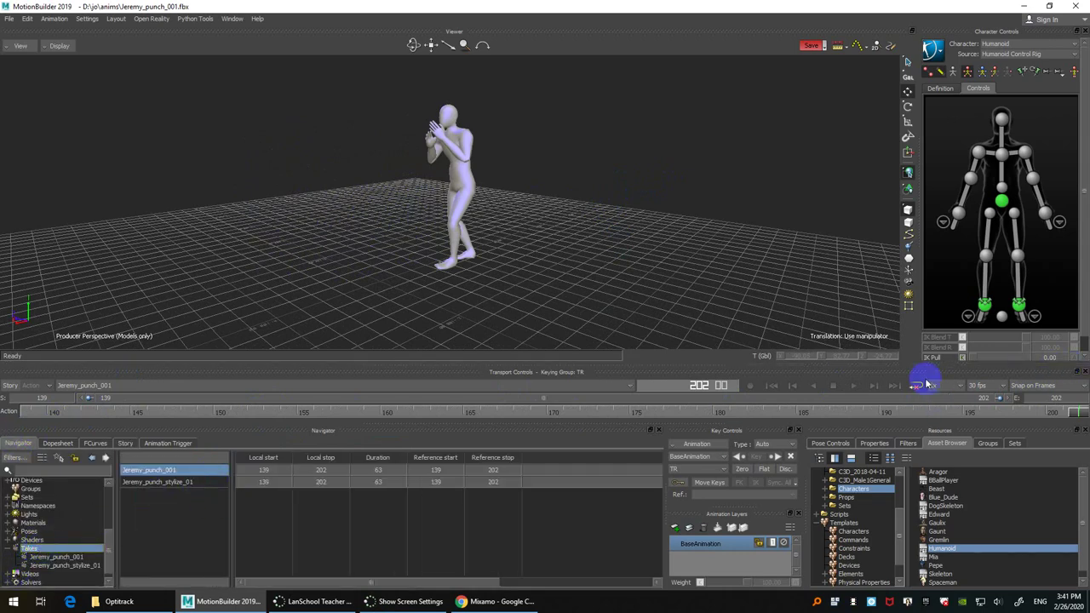
{"action": "left_click", "coordinate": [178, 474]}
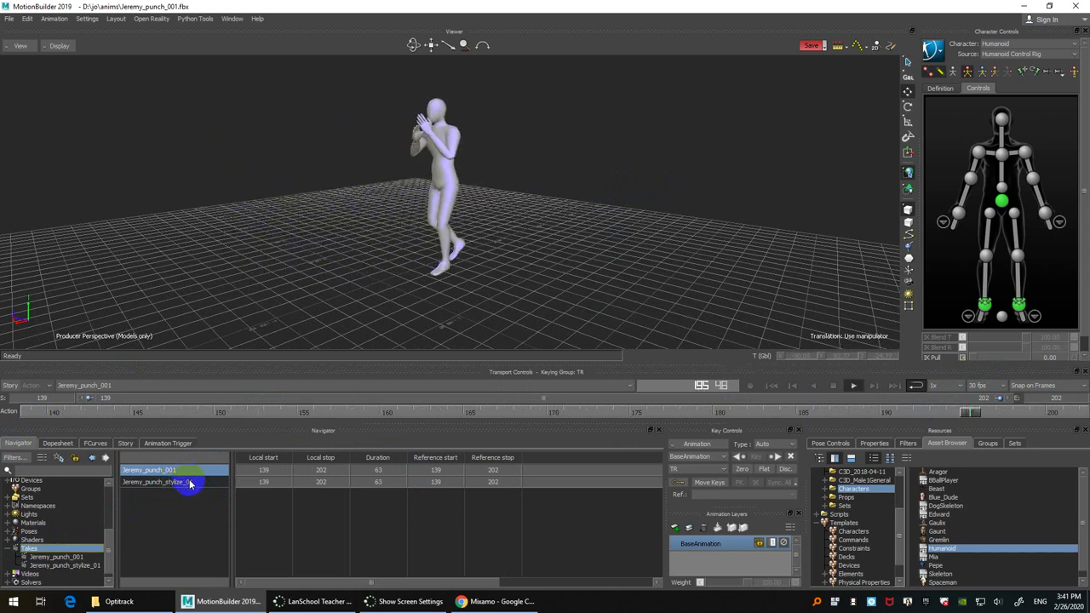
{"action": "left_click", "coordinate": [189, 483]}
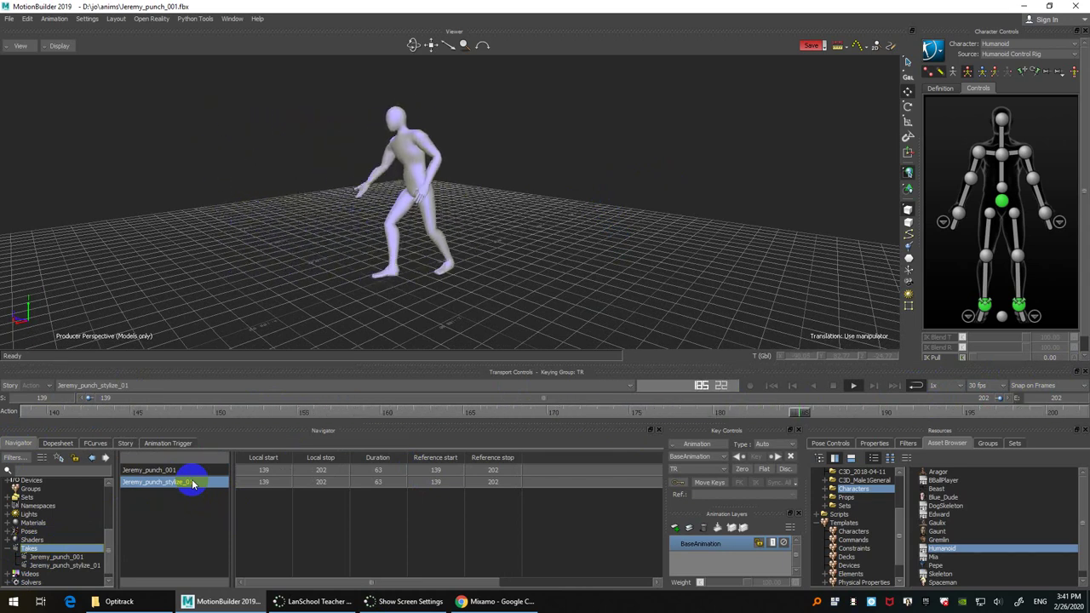
Step: Select the hips effector and compare its keys in the stylize_01 and original 001 takes
{"action": "left_click", "coordinate": [1003, 228]}
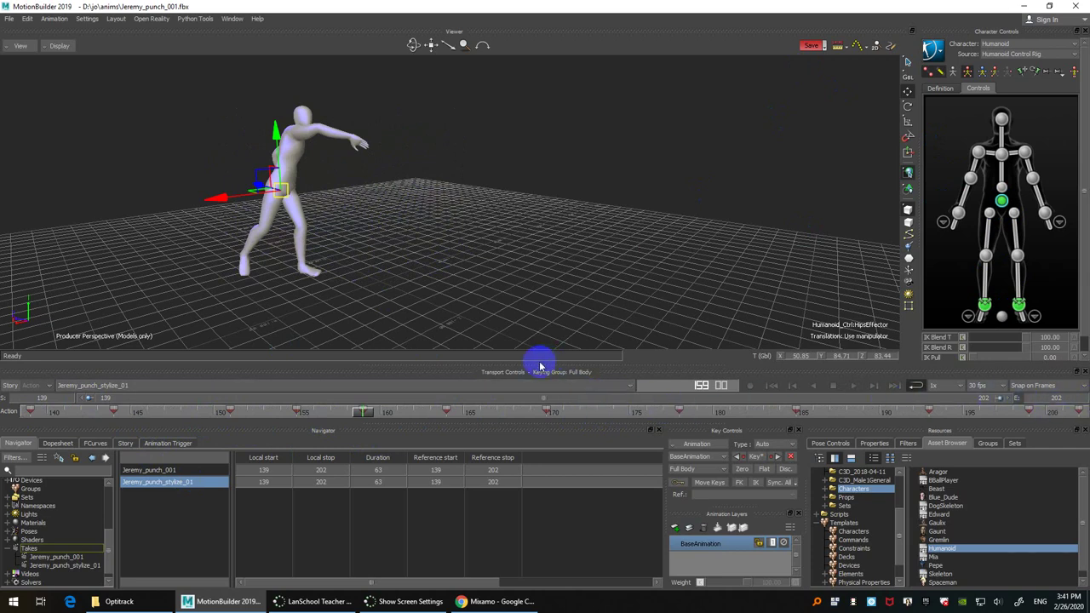
{"action": "left_click", "coordinate": [111, 385]}
{"action": "left_click", "coordinate": [112, 397]}
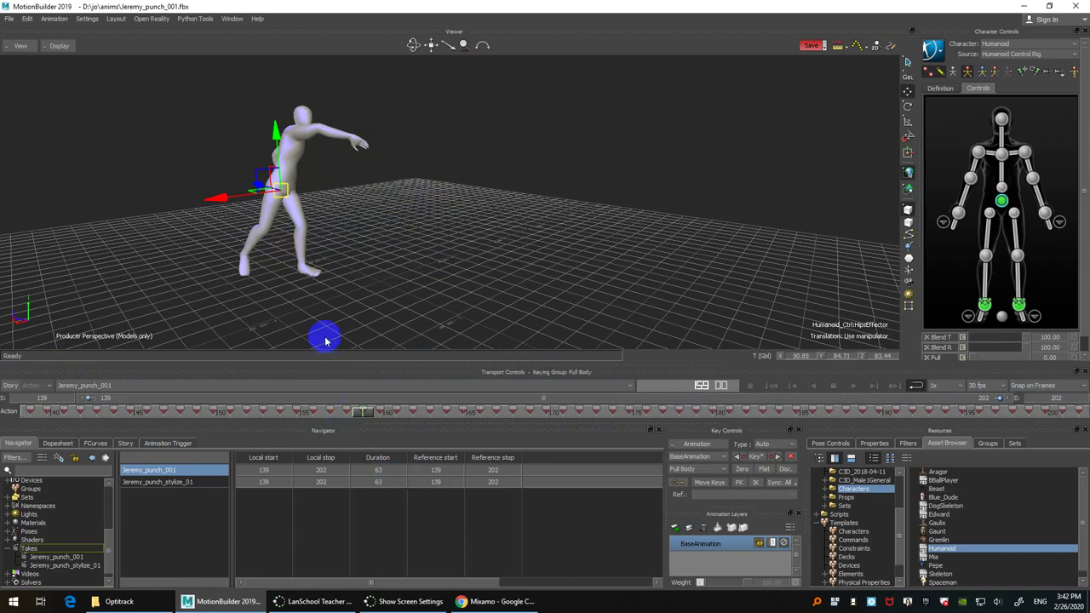
{"action": "left_click", "coordinate": [478, 255]}
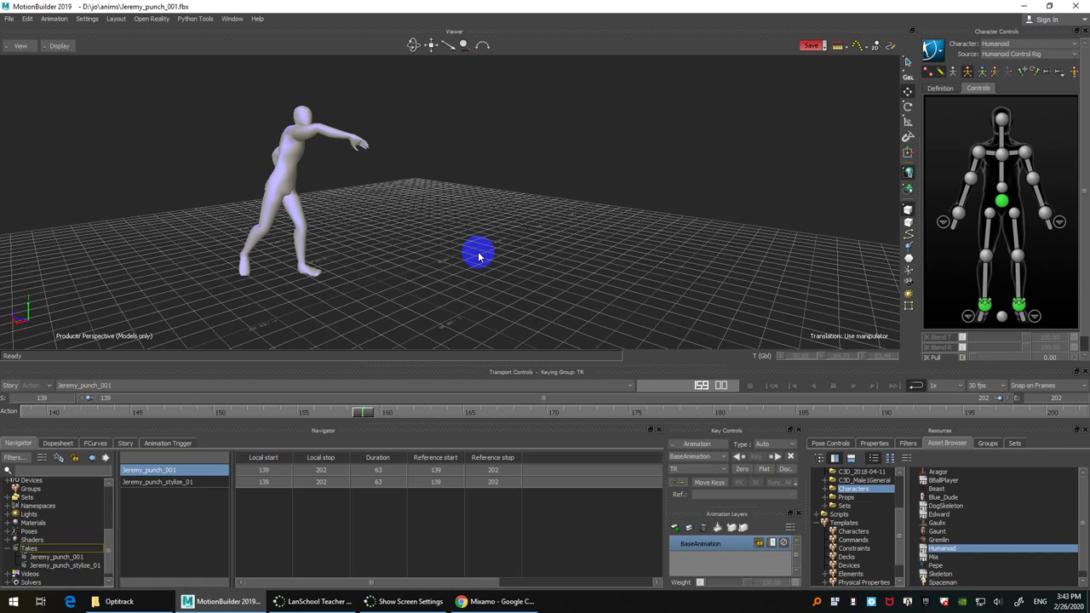
Step: Play back the original 001 take and the stylize_01 take with nothing selected to compare their motion
{"action": "key", "text": "ctrl+space"}
{"action": "left_click_drag", "start_coordinate": [530, 229], "coordinate": [594, 236], "text": "ctrl+shift"}
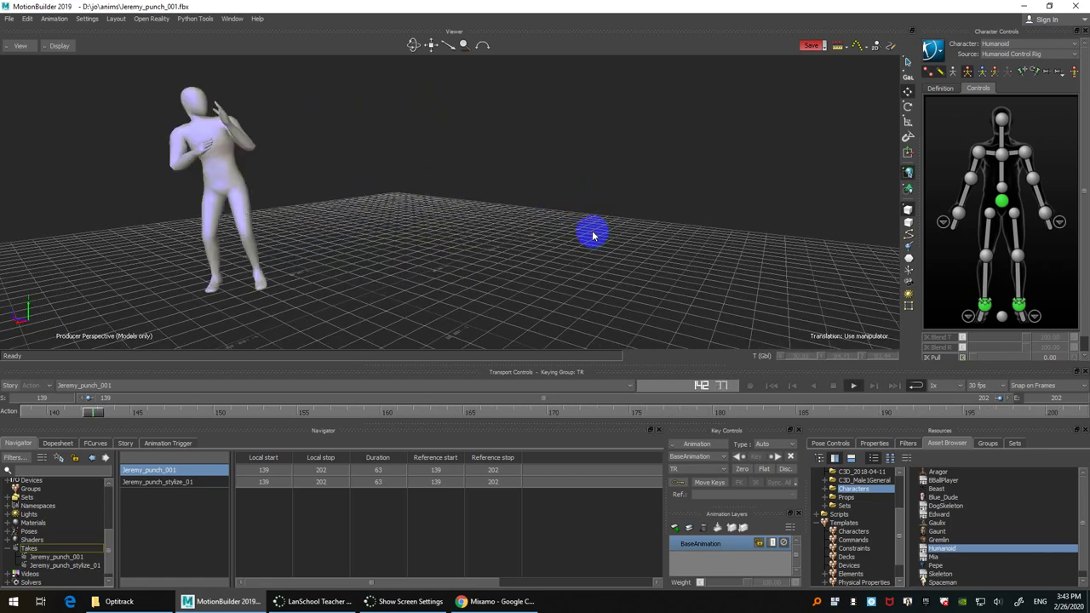
{"action": "left_click", "coordinate": [130, 386]}
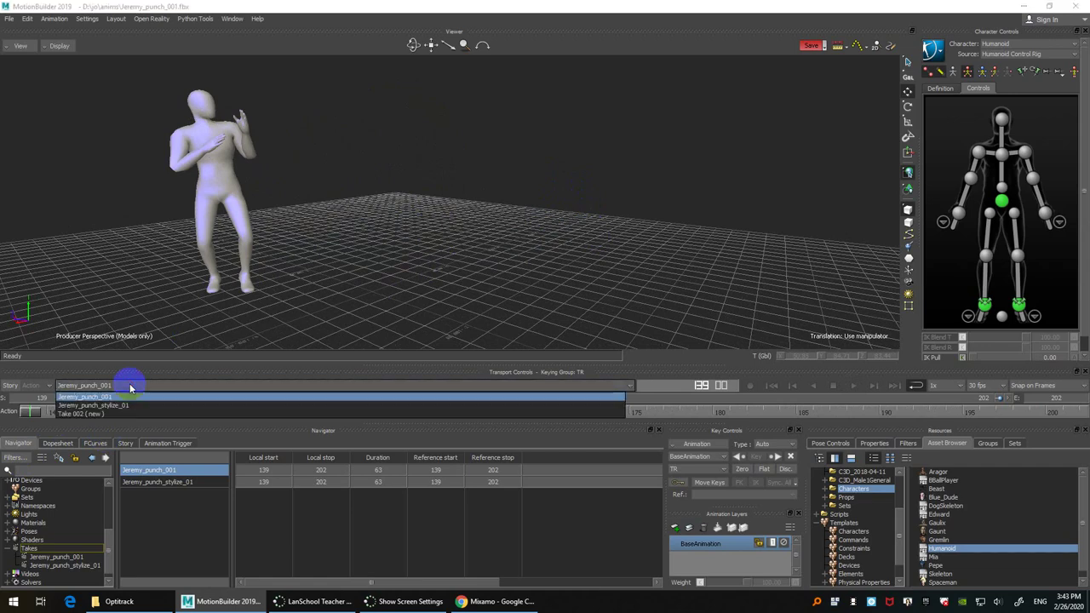
{"action": "left_click", "coordinate": [128, 405]}
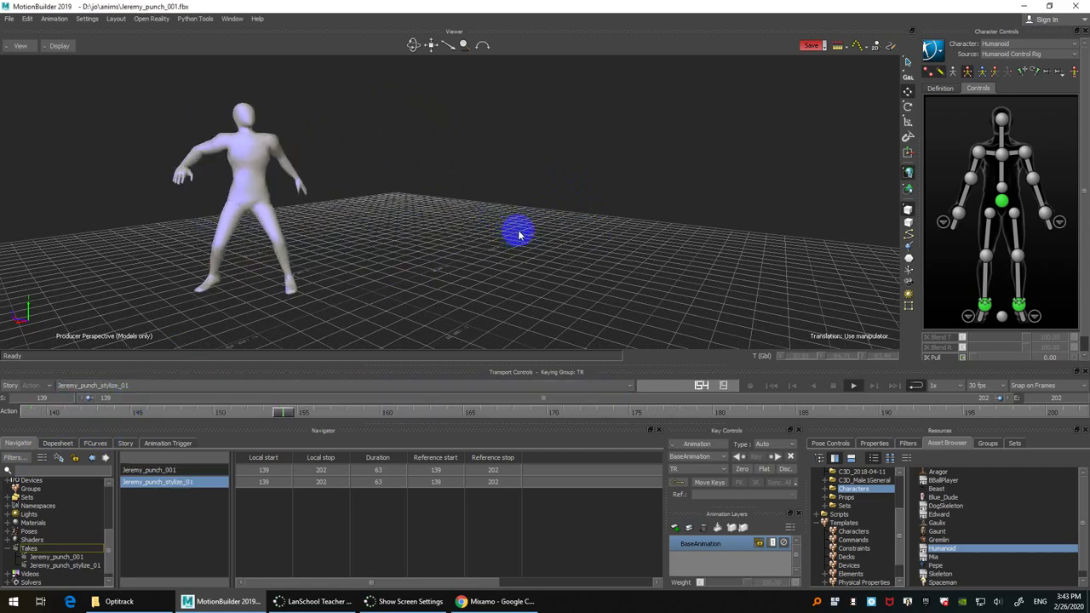
{"action": "middle_click_drag", "start_coordinate": [519, 230], "coordinate": [571, 231]}
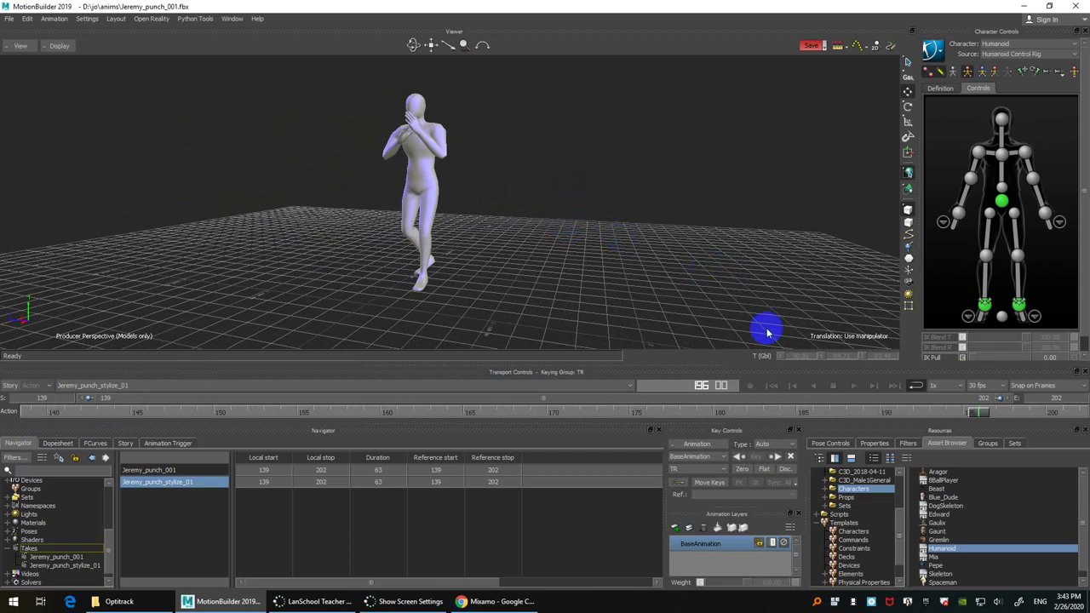
{"action": "left_click_drag", "start_coordinate": [637, 236], "coordinate": [619, 223], "text": "ctrl"}
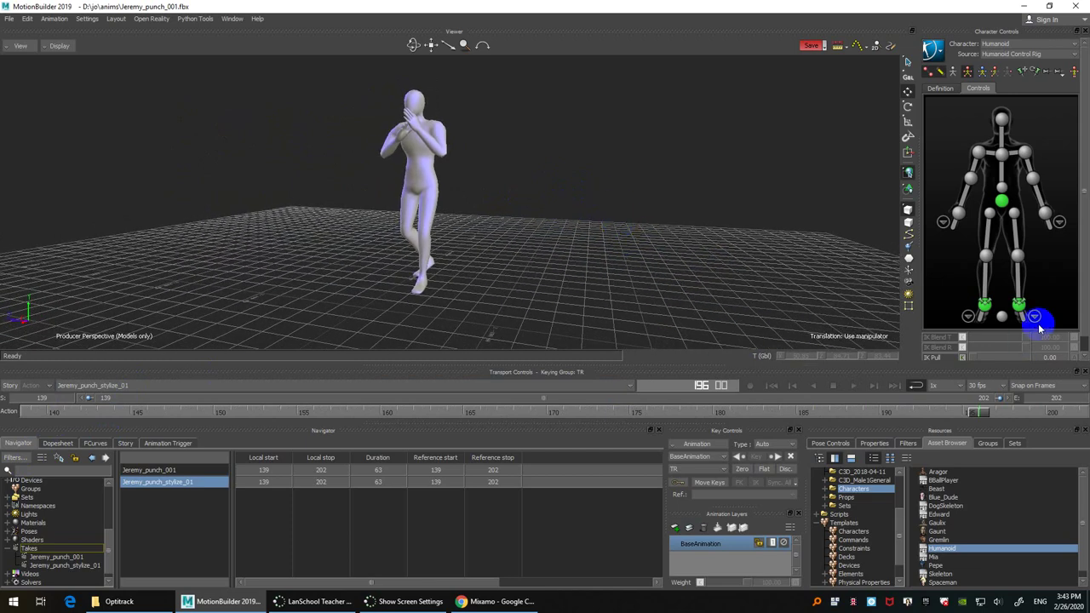
Step: Save the scene and, with the hips effector selected, add an animation layer above BaseAnimation in the stylize_01 take
{"action": "left_click", "coordinate": [1003, 200]}
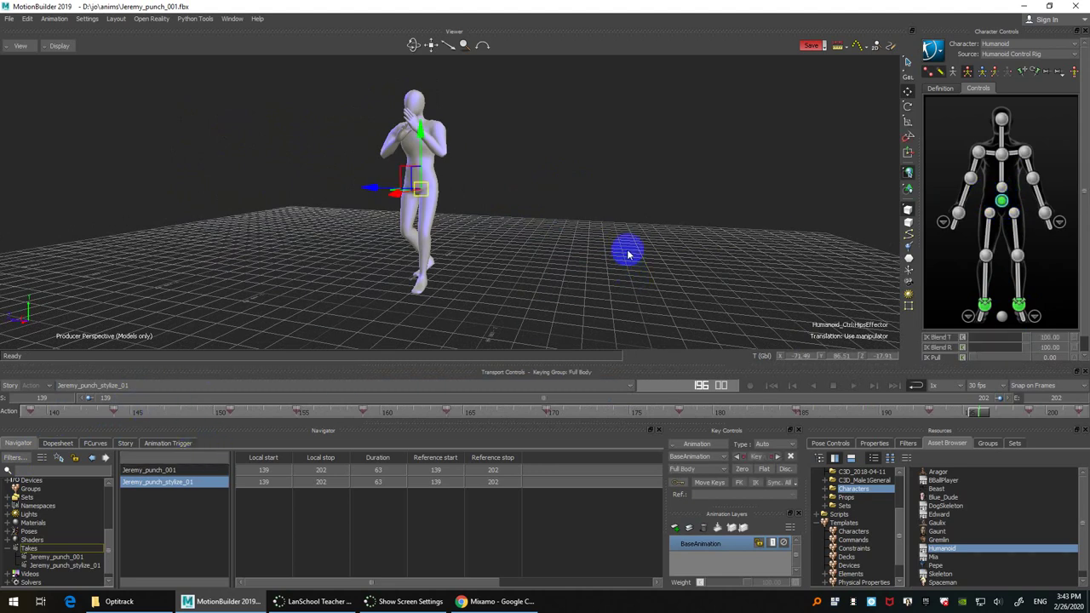
{"action": "key", "text": "s"}
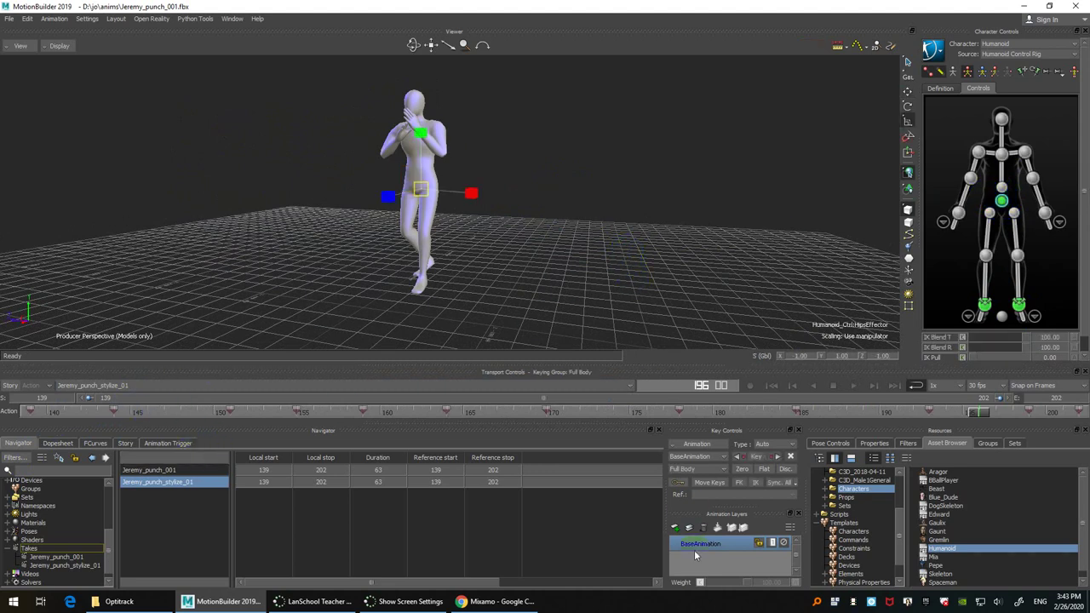
{"action": "left_click", "coordinate": [675, 527]}
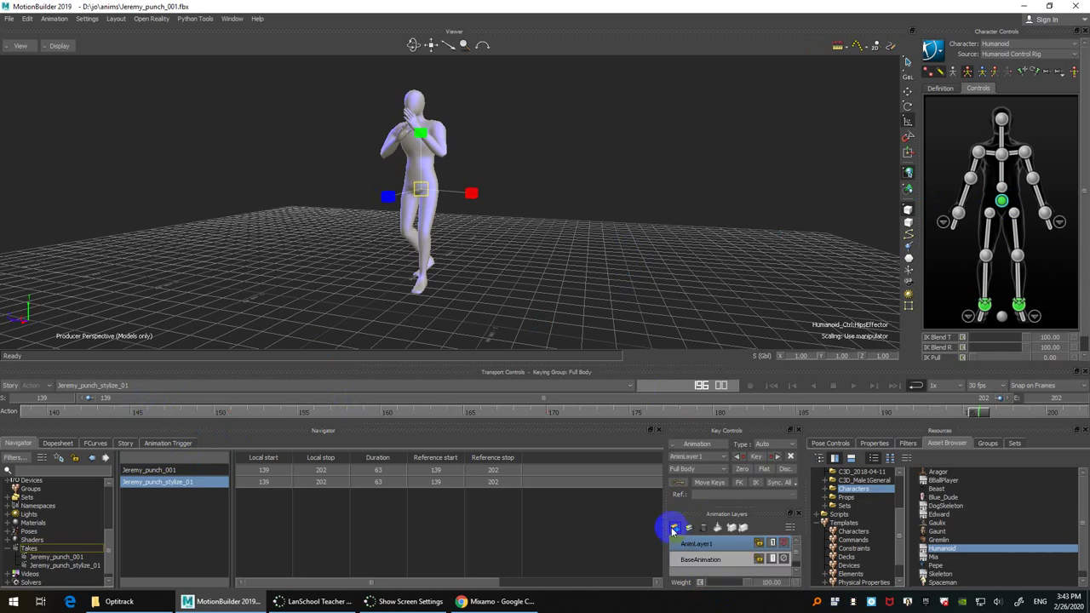
Step: Go to frame 139, check the keys on the BaseAnimation layer and make the new animation layer active again
{"action": "left_click_drag", "start_coordinate": [992, 419], "coordinate": [22, 414]}
{"action": "left_click", "coordinate": [720, 559]}
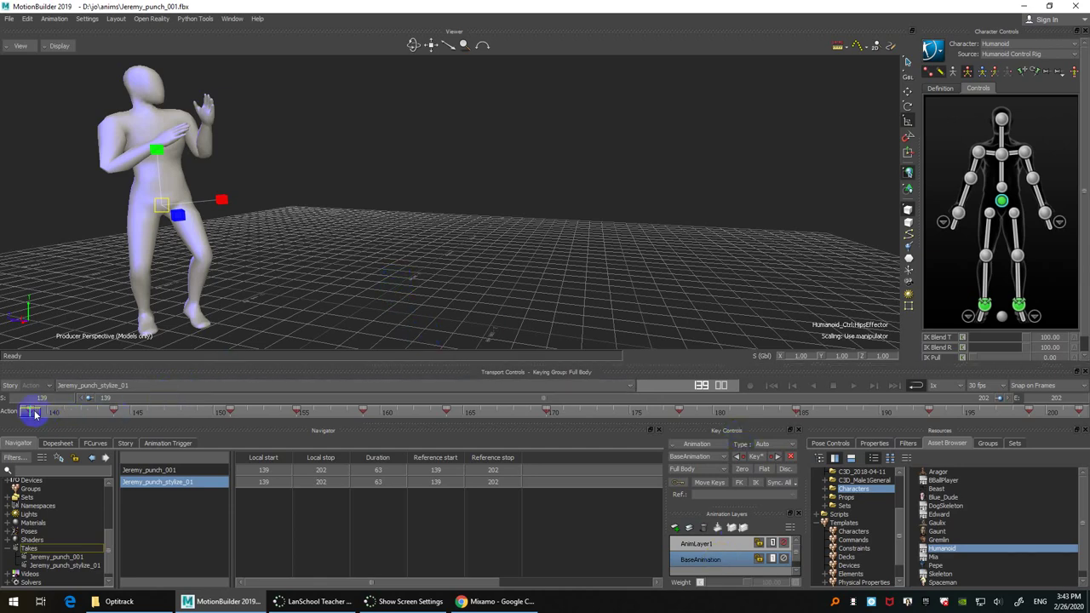
{"action": "mouse_move", "coordinate": [33, 417]}
{"action": "left_mouse_down"}
{"action": "mouse_move", "coordinate": [81, 414]}
{"action": "mouse_move", "coordinate": [32, 414]}
{"action": "left_mouse_up"}
{"action": "scroll", "coordinate": [379, 178], "scroll_direction": "up", "scroll_amount": 3}
{"action": "left_click_drag", "start_coordinate": [377, 177], "coordinate": [460, 205], "text": "ctrl"}
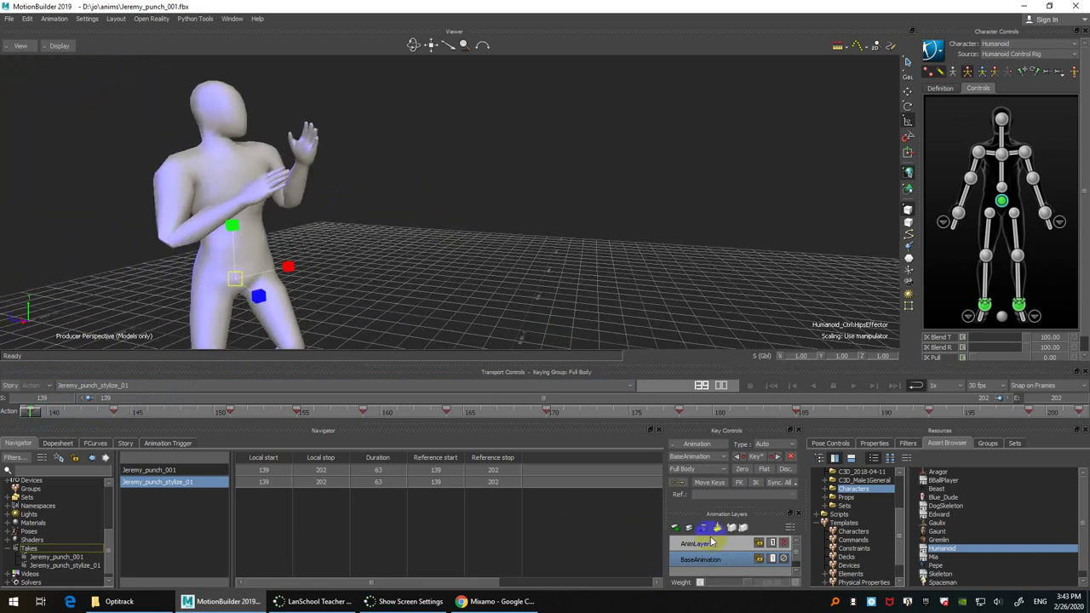
{"action": "left_click", "coordinate": [714, 543]}
Step: Show the rig in X-Ray display, set keying to Body Parts and select the right hand's index, middle, ring and pinky effectors
{"action": "left_click_drag", "start_coordinate": [370, 193], "coordinate": [407, 219], "text": "ctrl"}
{"action": "key", "text": "ctrl+a"}
{"action": "key", "text": "ctrl+a"}
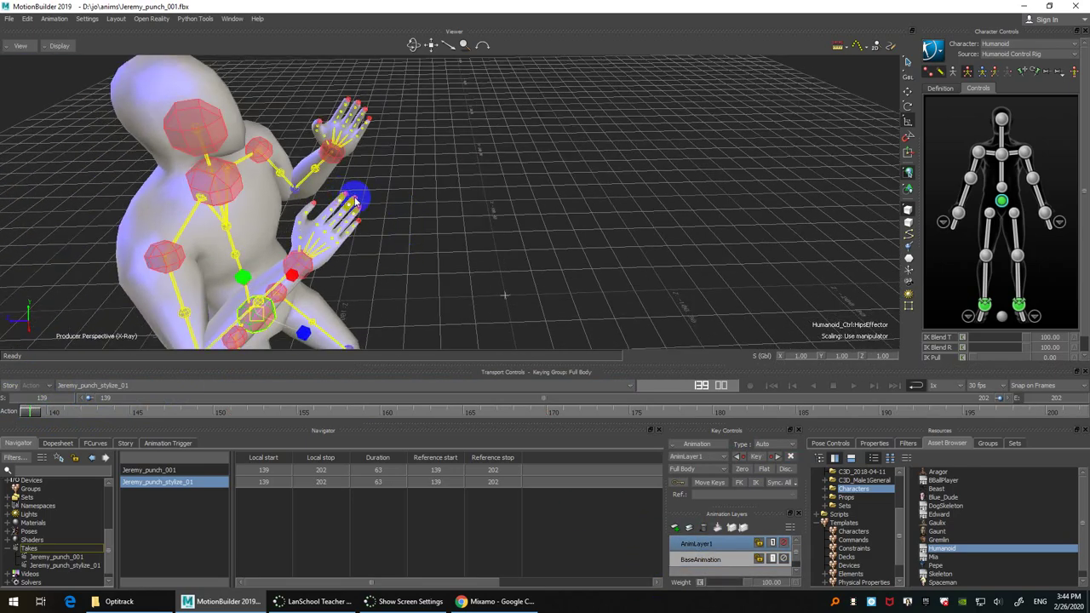
{"action": "left_click", "coordinate": [349, 197]}
{"action": "left_click", "coordinate": [994, 72]}
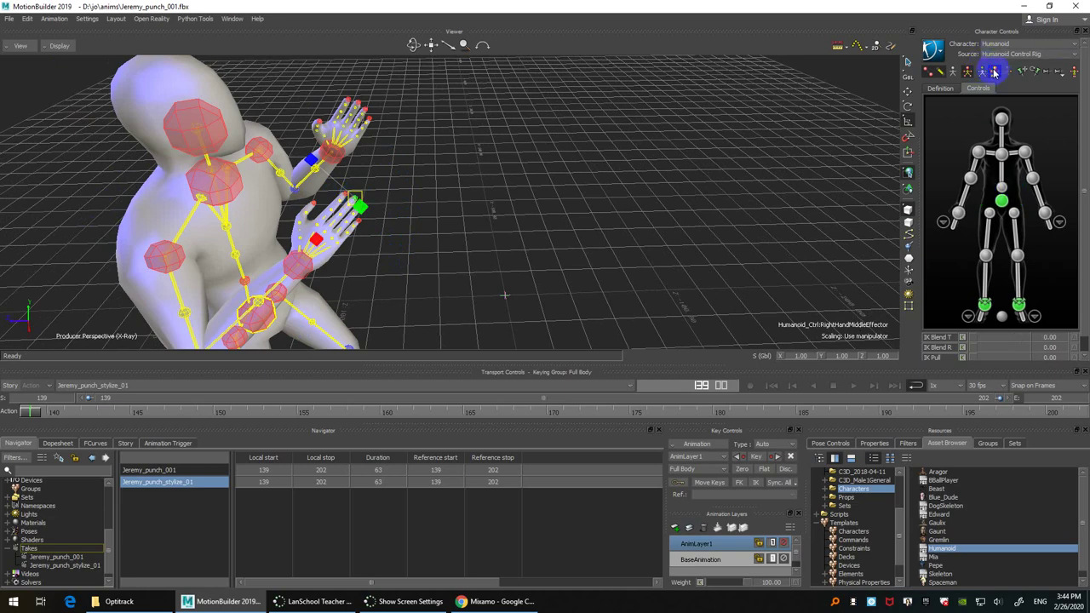
{"action": "left_click", "coordinate": [1060, 225]}
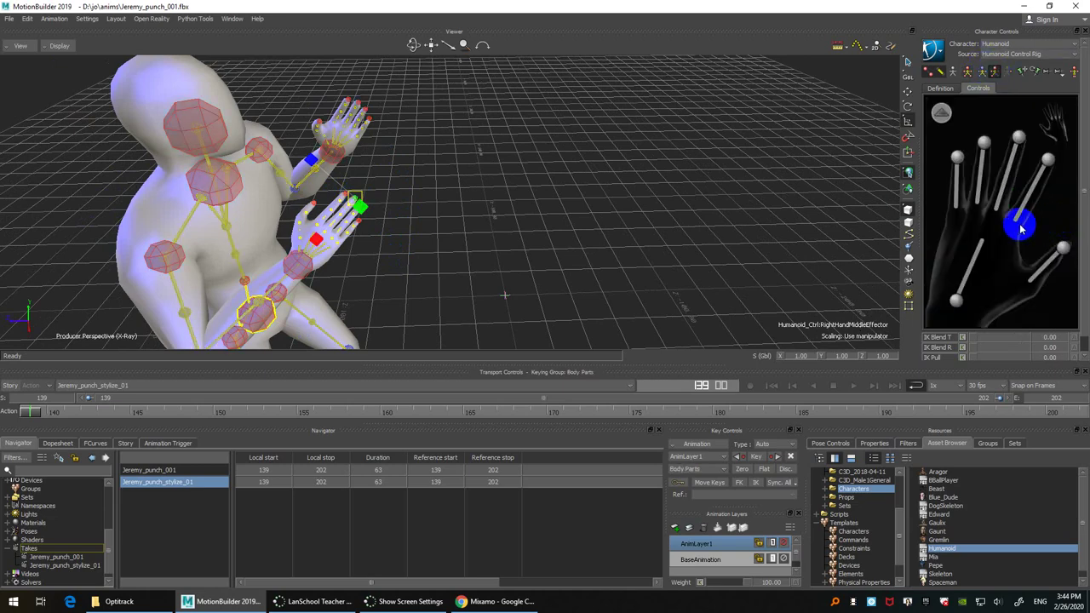
{"action": "left_click", "coordinate": [1063, 130]}
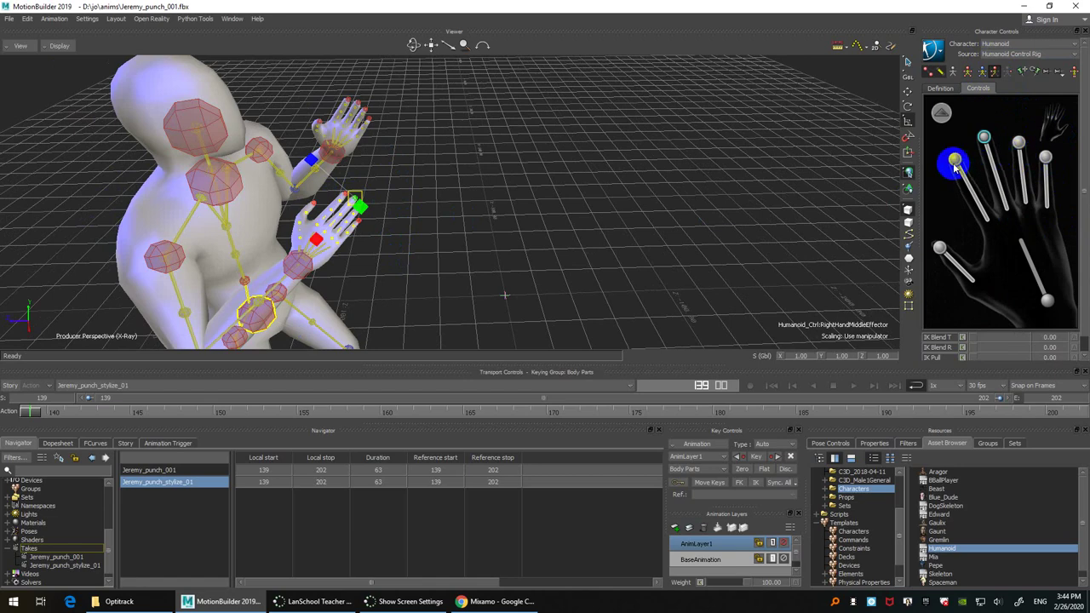
{"action": "left_click", "coordinate": [952, 160]}
{"action": "left_click", "coordinate": [1044, 156]}
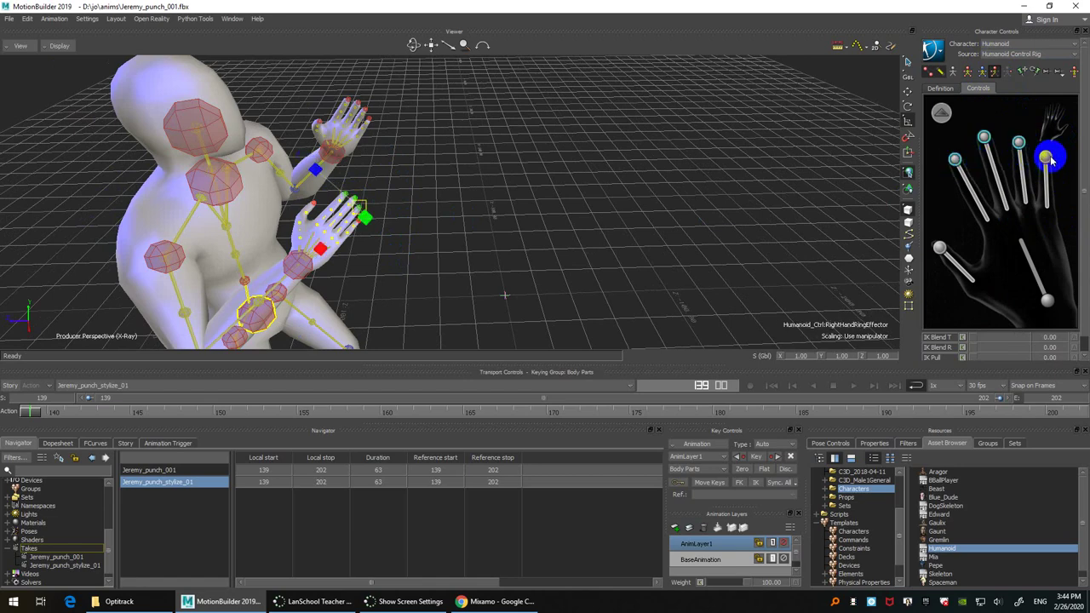
Step: Frame the right hand in Models Only display and rotate its four selected fingers inward into a fist
{"action": "key", "text": "f"}
{"action": "left_click_drag", "start_coordinate": [536, 219], "coordinate": [618, 264], "text": "ctrl"}
{"action": "key", "text": "ctrl+a"}
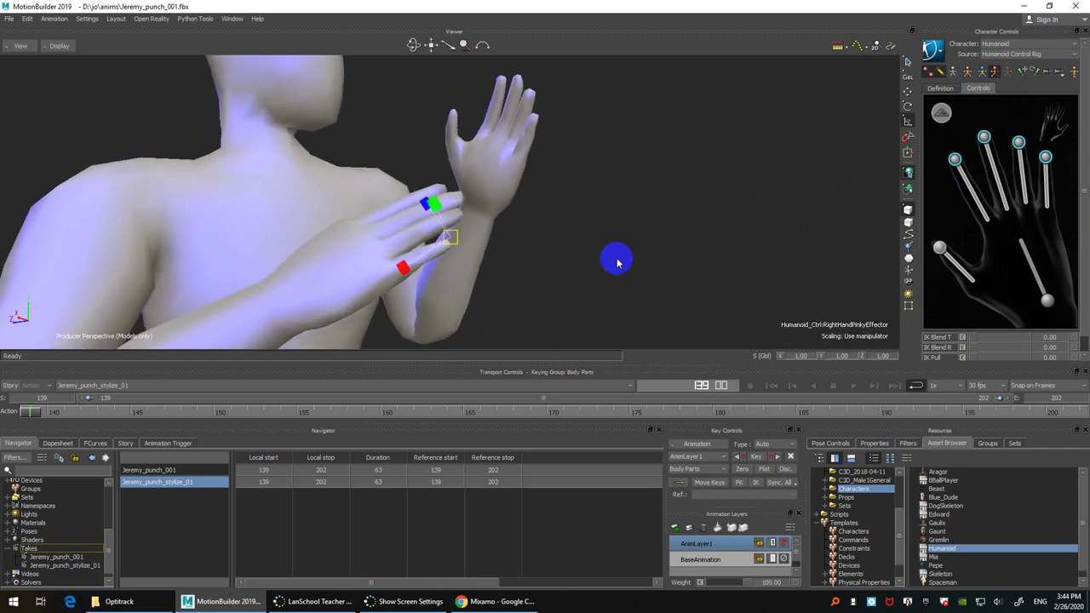
{"action": "key", "text": "e"}
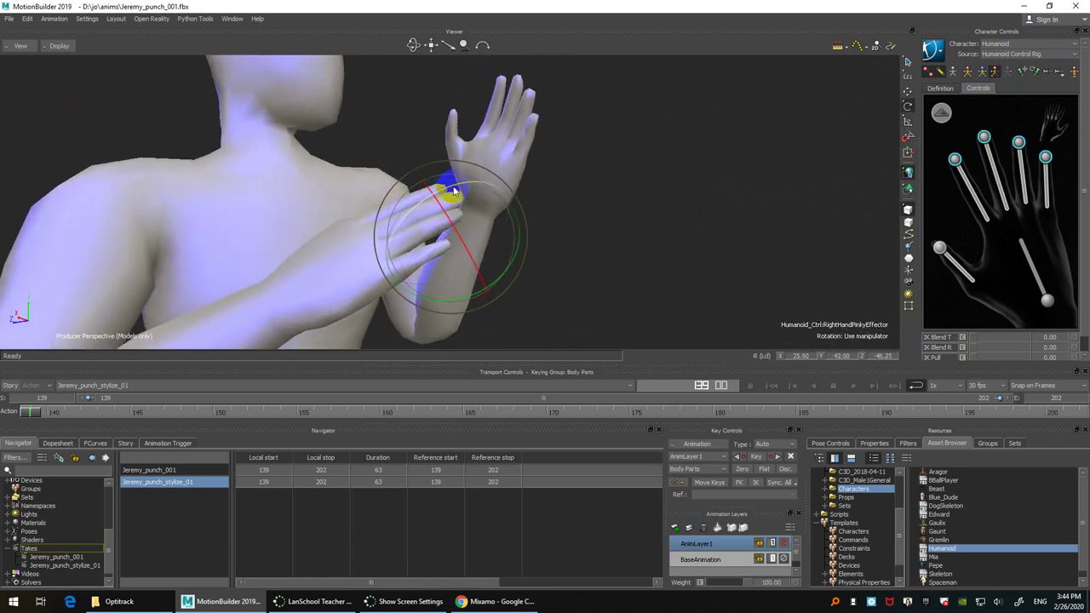
{"action": "left_click_drag", "start_coordinate": [455, 186], "coordinate": [652, 231]}
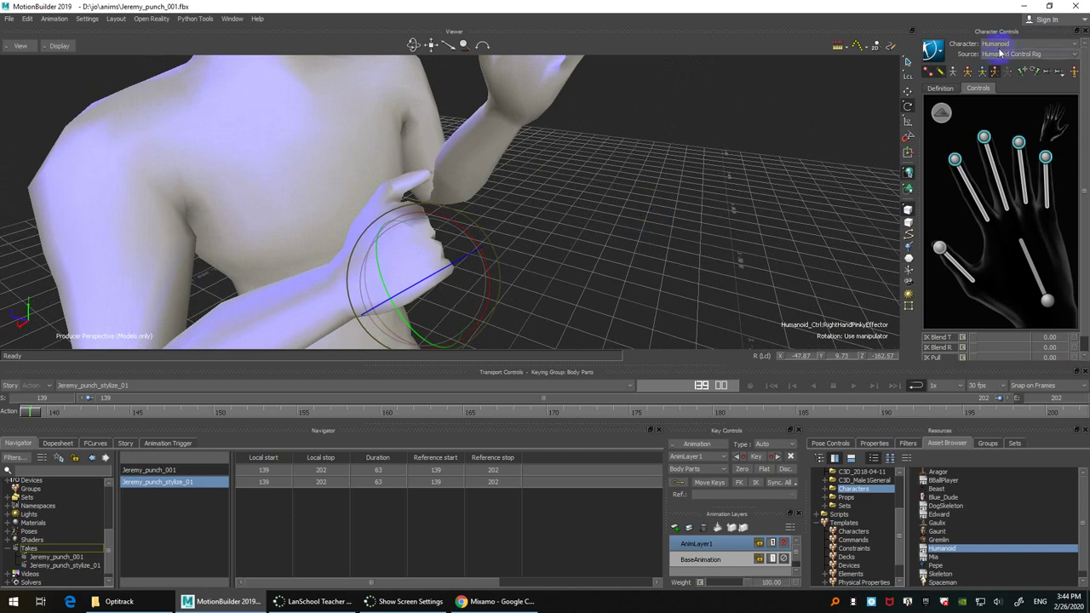
Step: Set keying back to Full Body, and rotate and move the right thumb effector so the thumb closes over the fist
{"action": "left_click", "coordinate": [984, 73]}
{"action": "left_click_drag", "start_coordinate": [647, 187], "coordinate": [652, 230], "text": "ctrl+shift"}
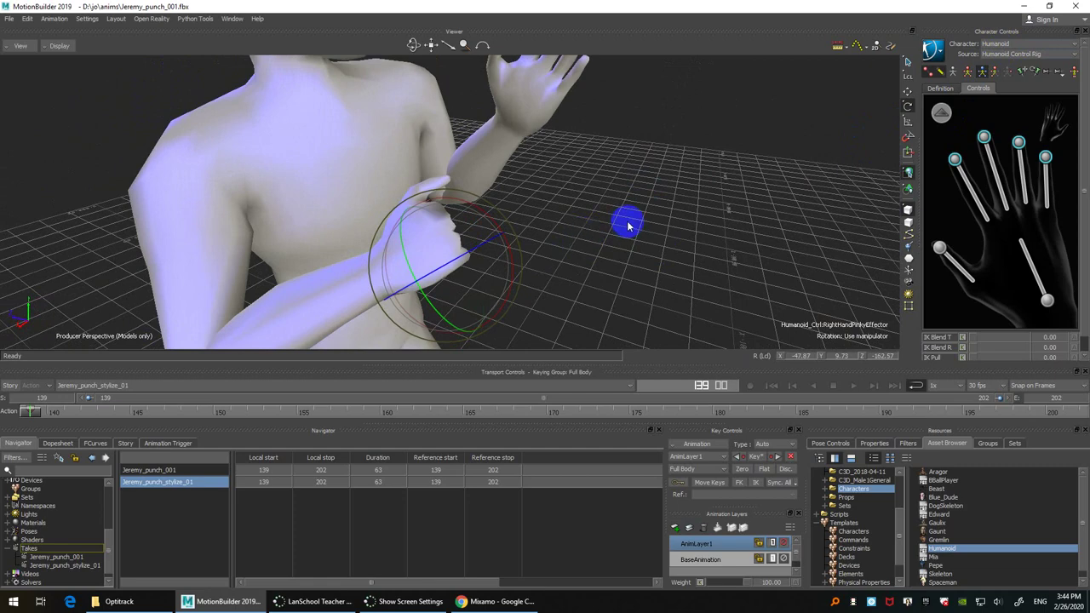
{"action": "left_click_drag", "start_coordinate": [596, 187], "coordinate": [668, 258], "text": "ctrl+shift"}
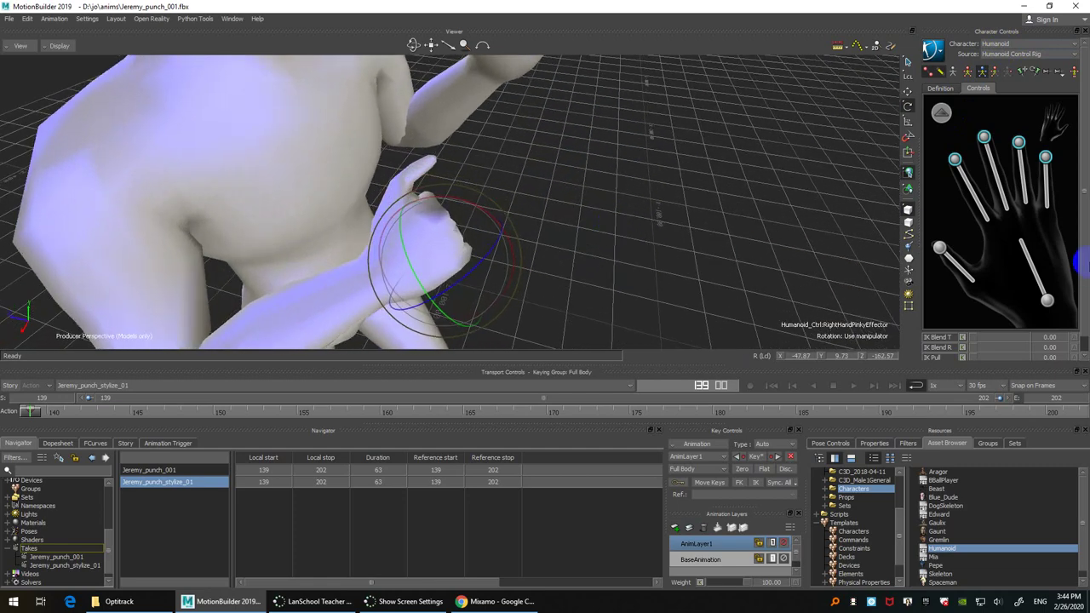
{"action": "left_click", "coordinate": [939, 249]}
{"action": "left_click_drag", "start_coordinate": [588, 187], "coordinate": [523, 215], "text": "ctrl+shift"}
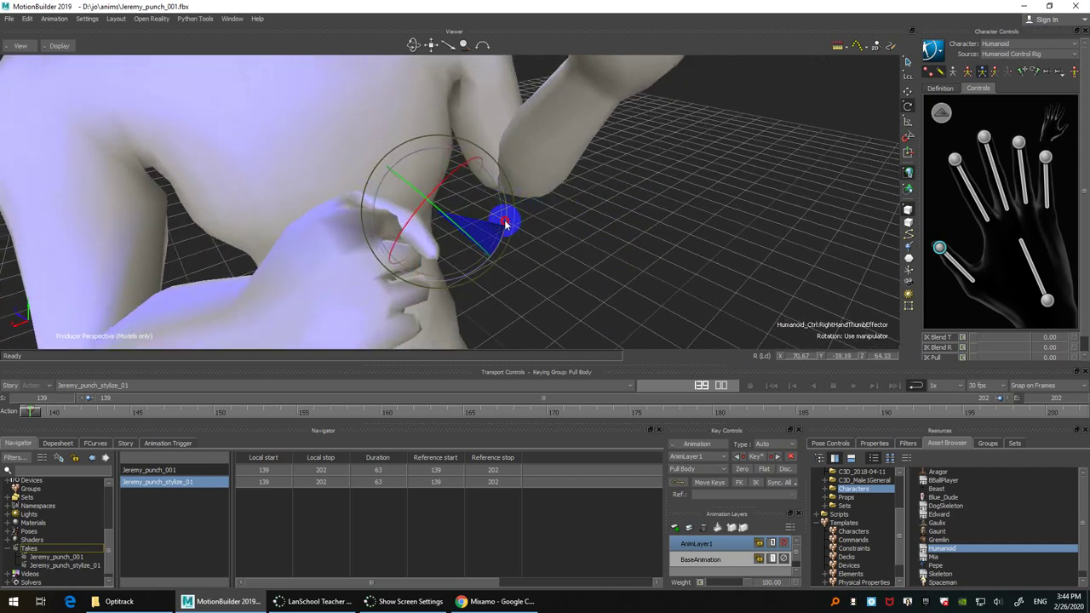
{"action": "left_click_drag", "start_coordinate": [592, 269], "coordinate": [683, 193], "text": "ctrl+shift"}
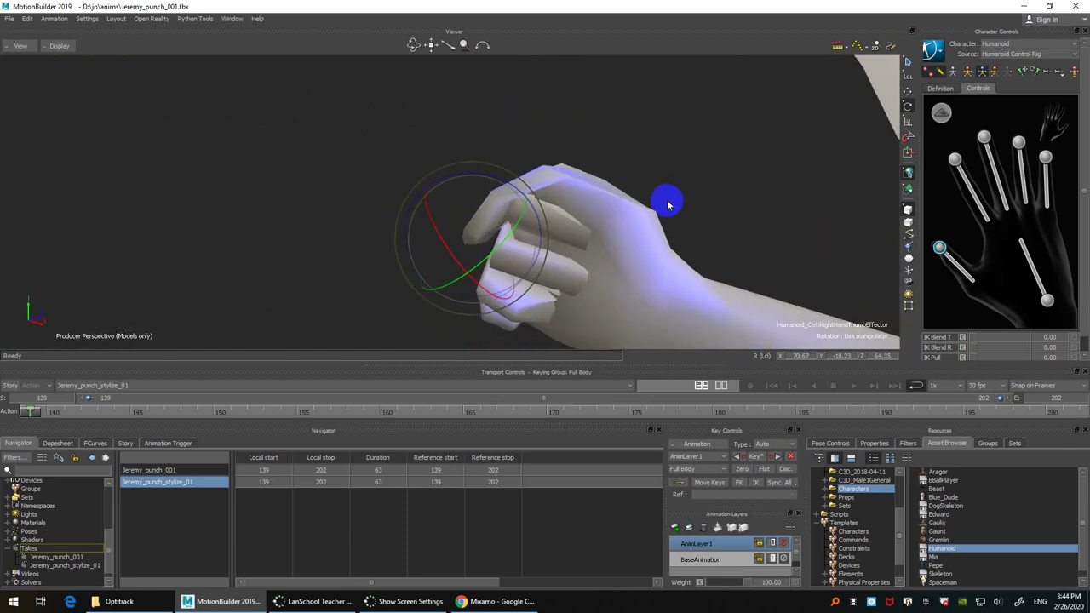
{"action": "key", "text": "t"}
{"action": "left_click_drag", "start_coordinate": [473, 240], "coordinate": [491, 218]}
{"action": "left_click_drag", "start_coordinate": [608, 185], "coordinate": [478, 256], "text": "ctrl+shift"}
{"action": "left_click_drag", "start_coordinate": [486, 262], "coordinate": [606, 270], "text": "ctrl+shift"}
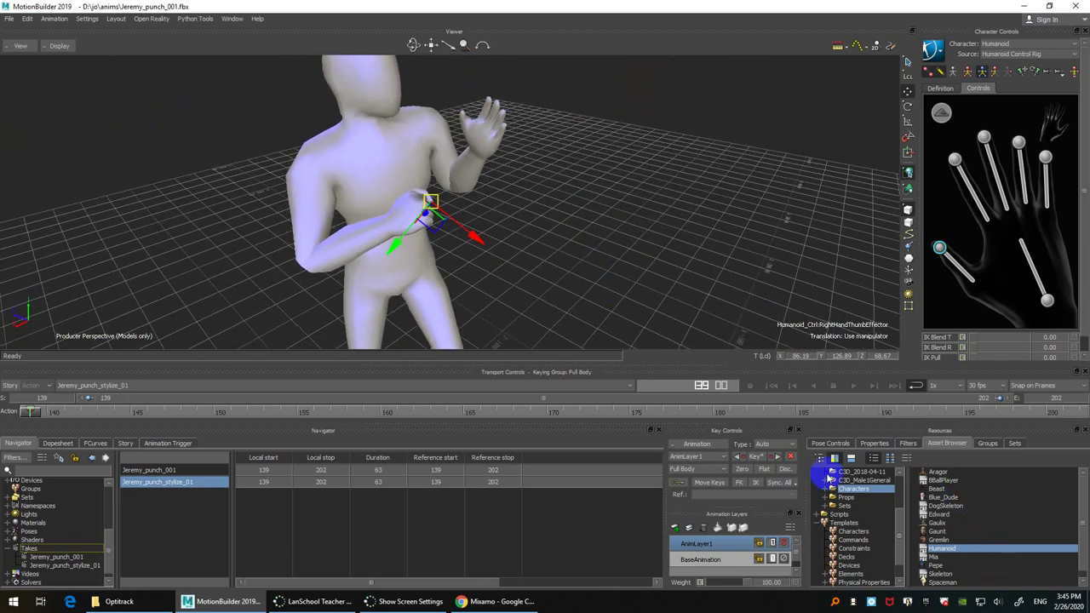
Step: Store the character with its closed right fist as a new pose
{"action": "left_click", "coordinate": [830, 443]}
{"action": "left_click", "coordinate": [936, 461]}
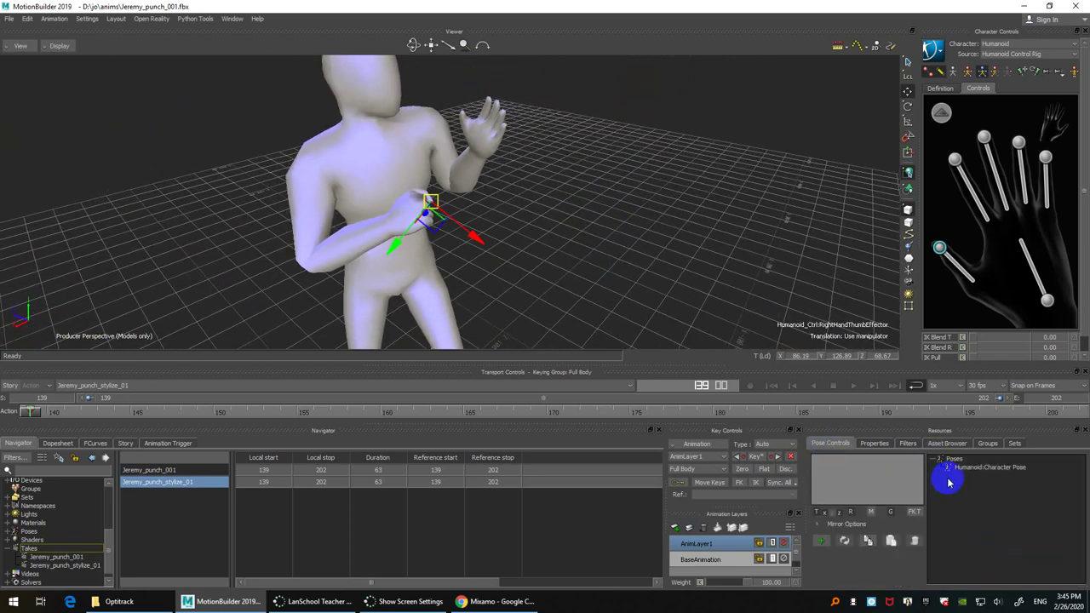
{"action": "left_click", "coordinate": [823, 542]}
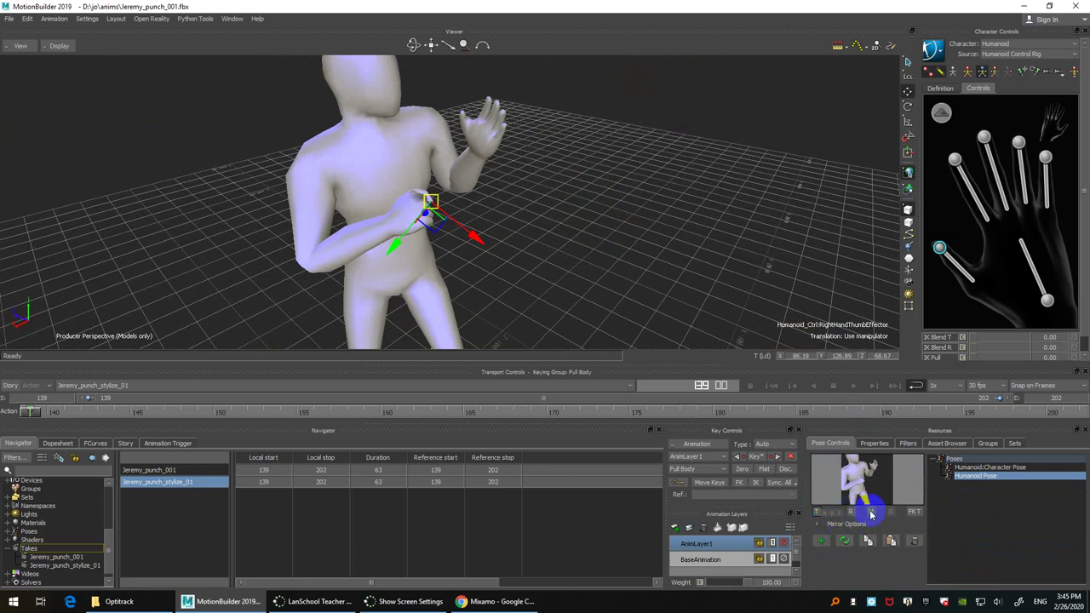
Step: Select the left hand's middle finger effector, try applying the mirrored stored pose in Full Body mode and undo it
{"action": "left_click", "coordinate": [1054, 128]}
{"action": "left_click", "coordinate": [1018, 138]}
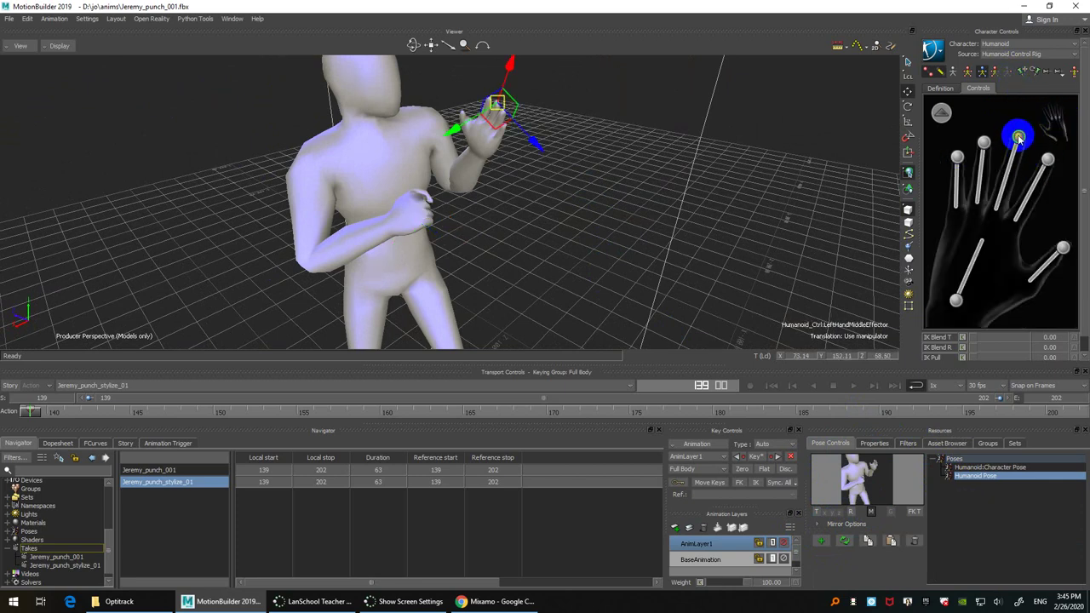
{"action": "double_click", "coordinate": [998, 478]}
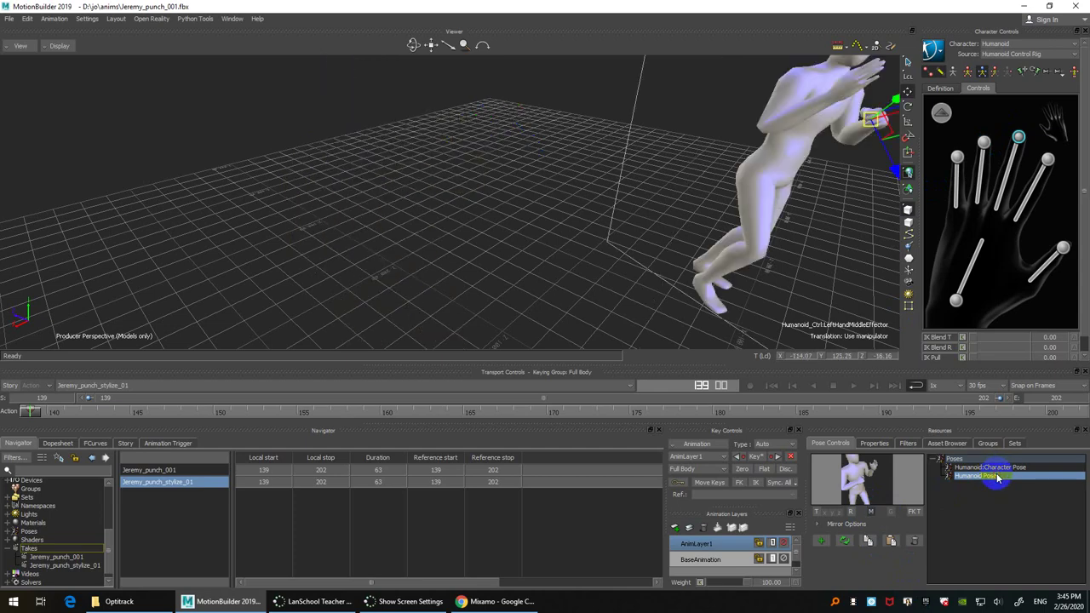
{"action": "key", "text": "ctrl+z"}
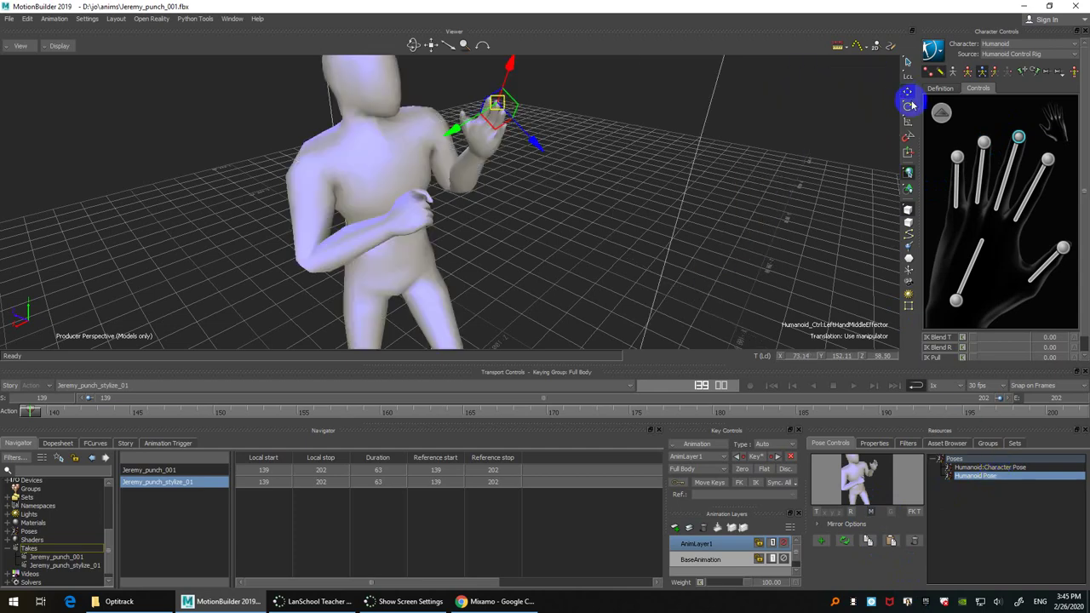
Step: Apply the mirrored stored pose to the left hand in Body Parts mode and return keying to Full Body
{"action": "left_click", "coordinate": [994, 73]}
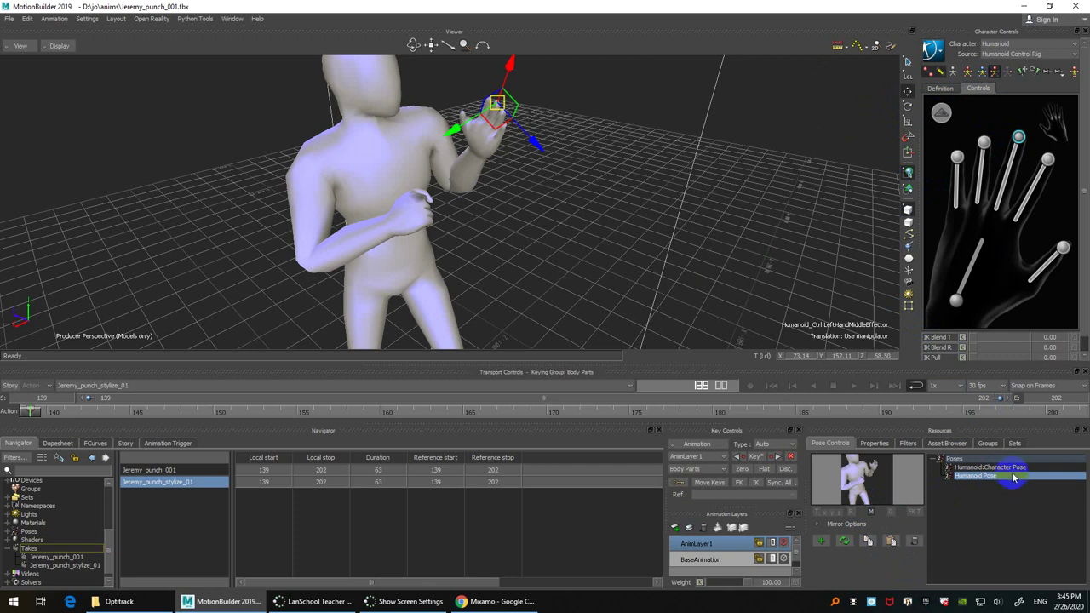
{"action": "left_click", "coordinate": [1013, 480]}
{"action": "double_click", "coordinate": [1013, 479]}
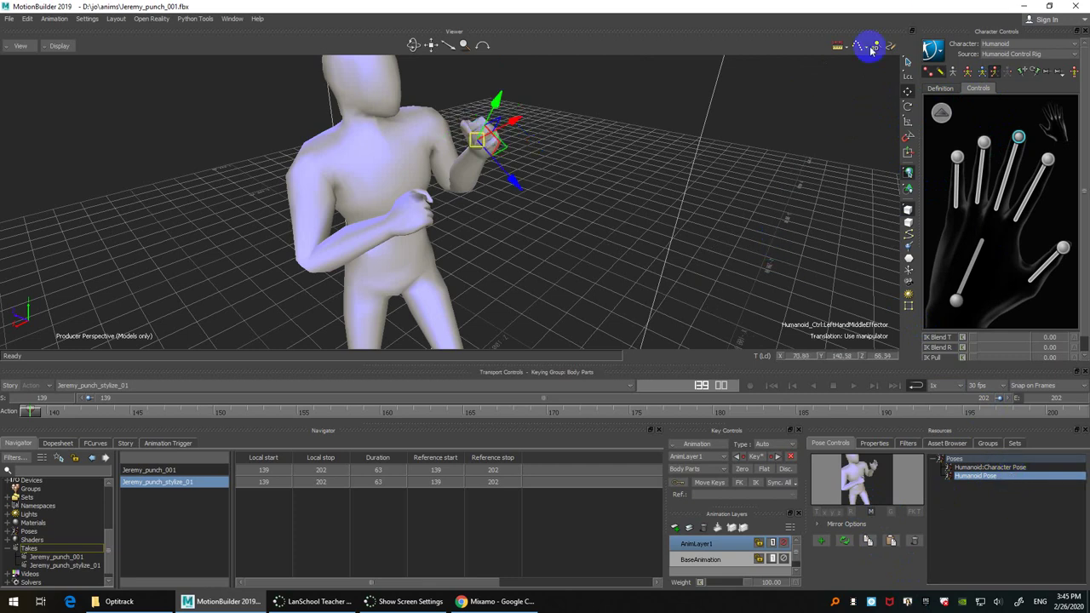
{"action": "left_click", "coordinate": [983, 71]}
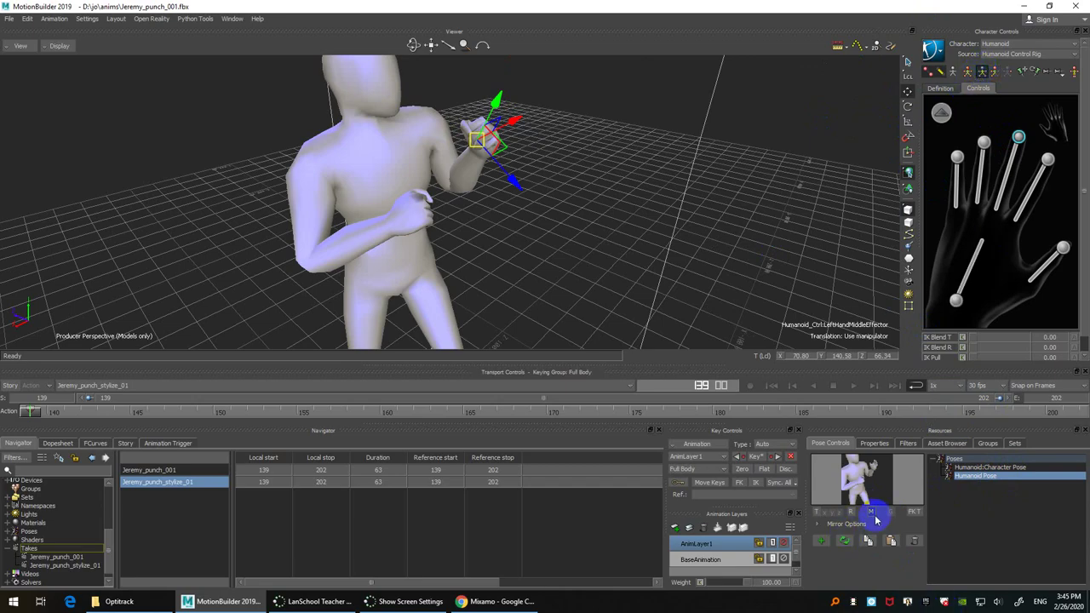
{"action": "scroll", "coordinate": [499, 265], "scroll_direction": "down", "scroll_amount": 5}
{"action": "left_click_drag", "start_coordinate": [592, 229], "coordinate": [612, 200], "text": "ctrl"}
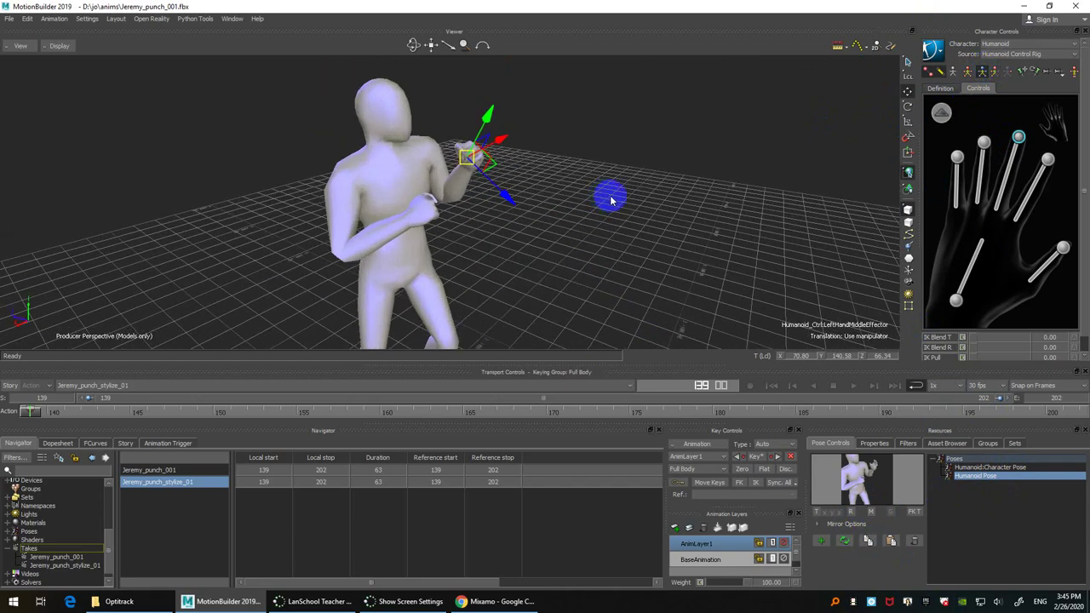
Step: Clear the selection and toggle AnimLayer1's mute on and off to compare the hands with and without the fist pose
{"action": "left_click", "coordinate": [643, 265]}
{"action": "left_click_drag", "start_coordinate": [643, 264], "coordinate": [531, 278], "text": "ctrl"}
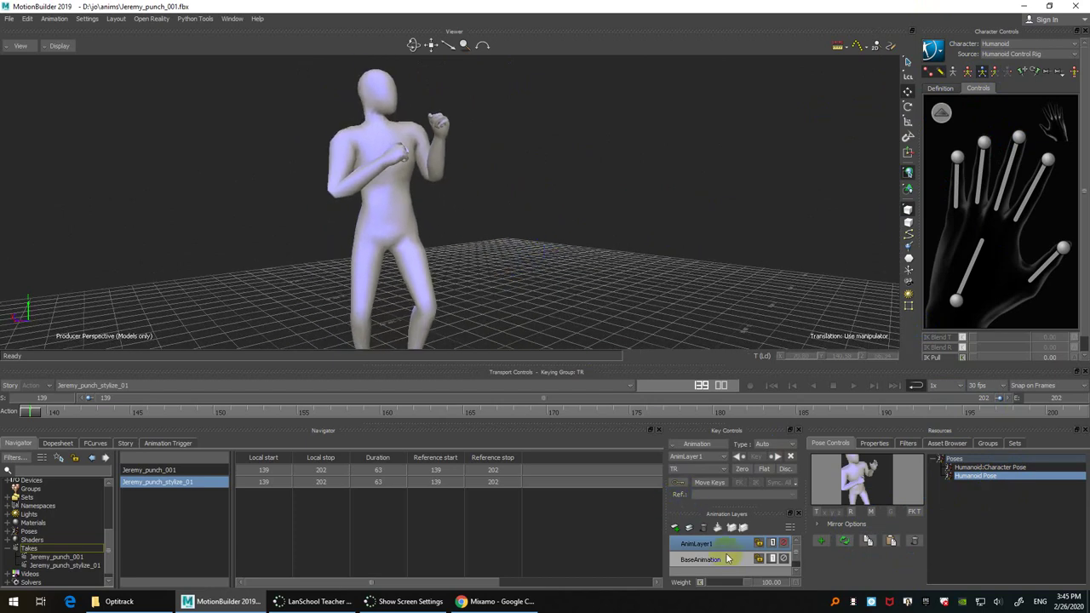
{"action": "left_click", "coordinate": [772, 547]}
{"action": "left_click", "coordinate": [783, 544]}
{"action": "left_click", "coordinate": [784, 543]}
{"action": "left_click", "coordinate": [784, 543]}
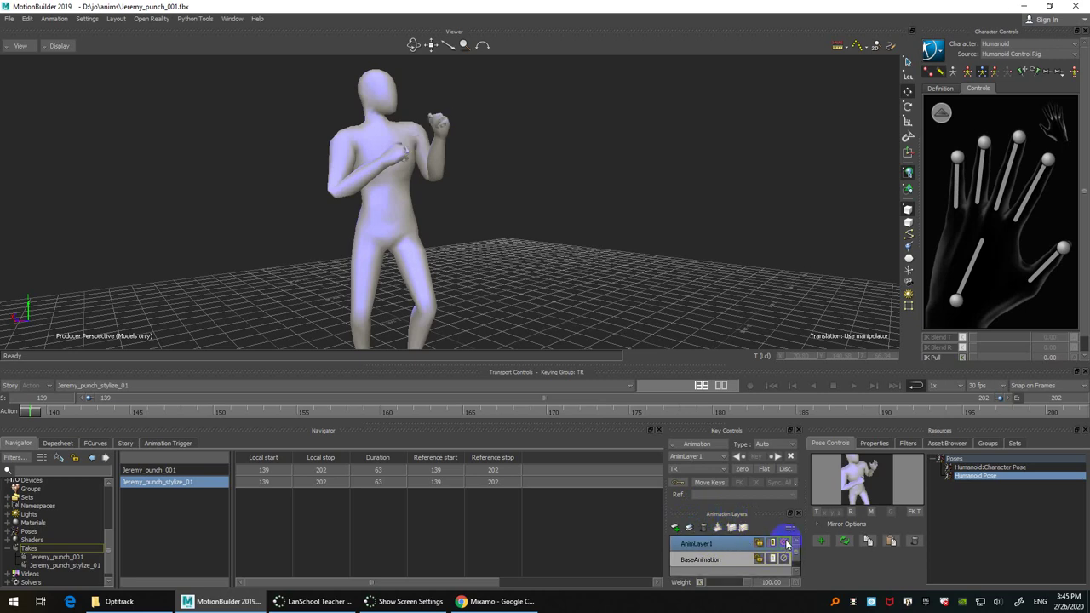
{"action": "left_click", "coordinate": [784, 544]}
{"action": "left_click", "coordinate": [784, 544]}
{"action": "left_click_drag", "start_coordinate": [616, 267], "coordinate": [599, 328], "text": "ctrl"}
{"action": "left_click_drag", "start_coordinate": [590, 202], "coordinate": [535, 209], "text": "shift"}
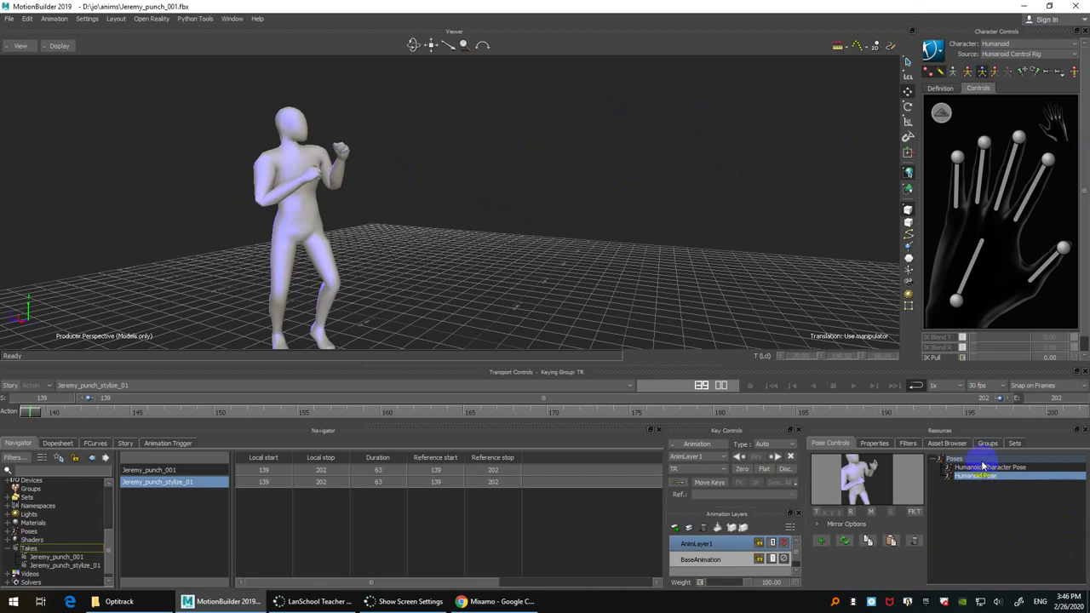
Step: Select the left middle fingertip effector, switch keying to Body Parts, and select the left ring fingertip effector
{"action": "left_click", "coordinate": [1017, 134]}
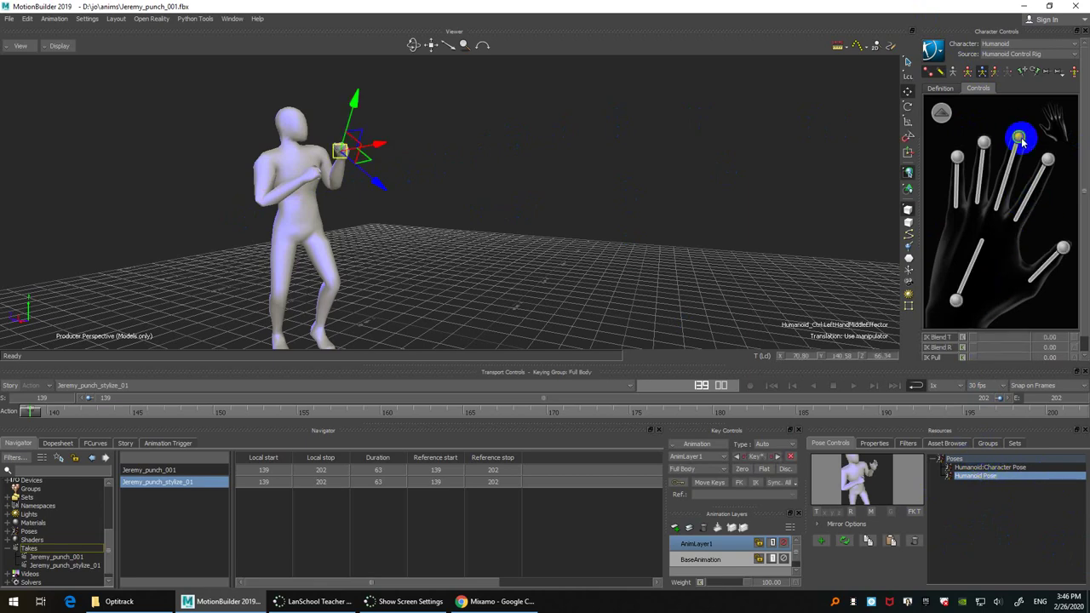
{"action": "scroll", "coordinate": [463, 229], "scroll_direction": "up", "scroll_amount": 2}
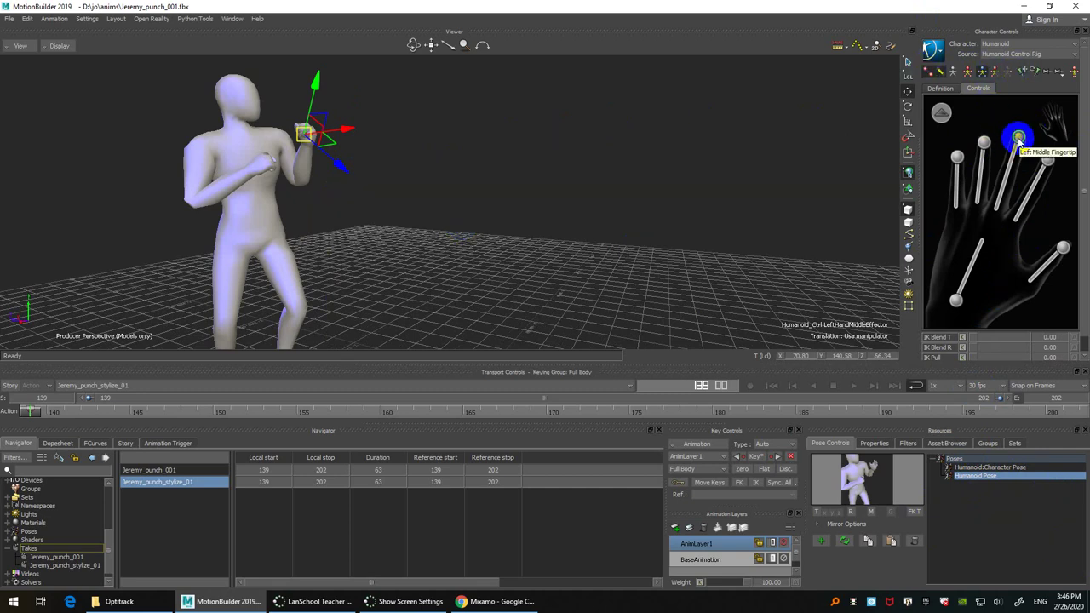
{"action": "left_click", "coordinate": [994, 74]}
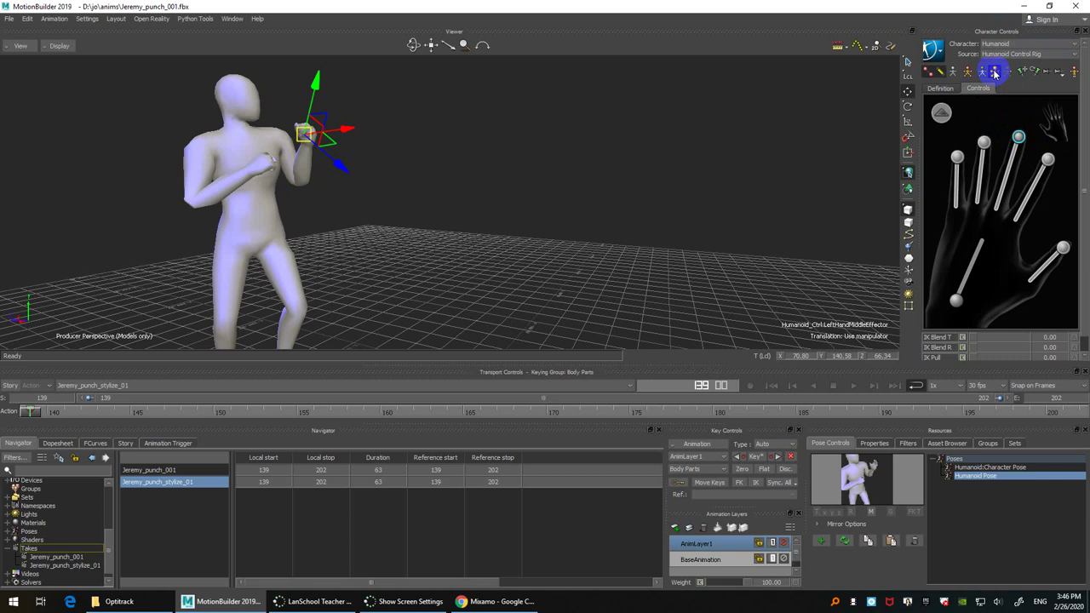
{"action": "left_click", "coordinate": [985, 143]}
{"action": "left_click", "coordinate": [161, 333]}
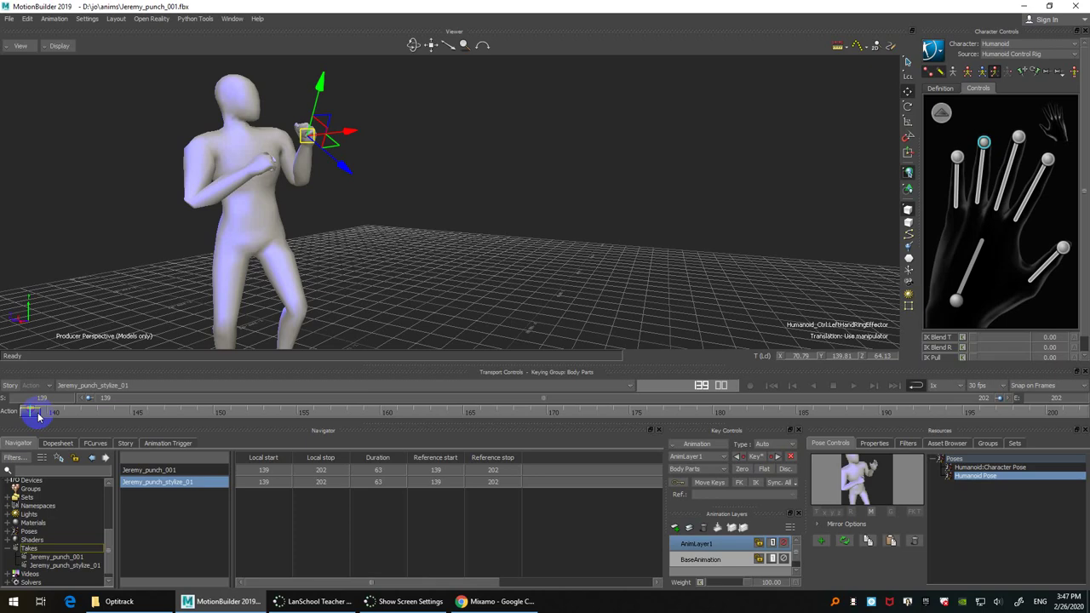
{"action": "left_click_drag", "start_coordinate": [601, 183], "coordinate": [560, 202], "text": "ctrl+shift"}
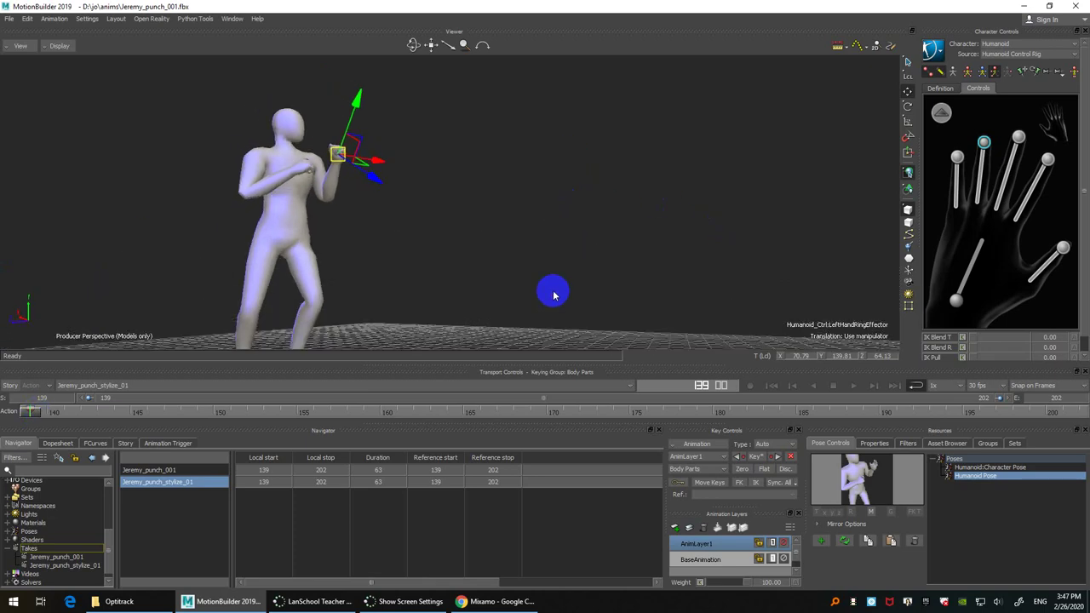
{"action": "left_click_drag", "start_coordinate": [554, 294], "coordinate": [616, 244]}
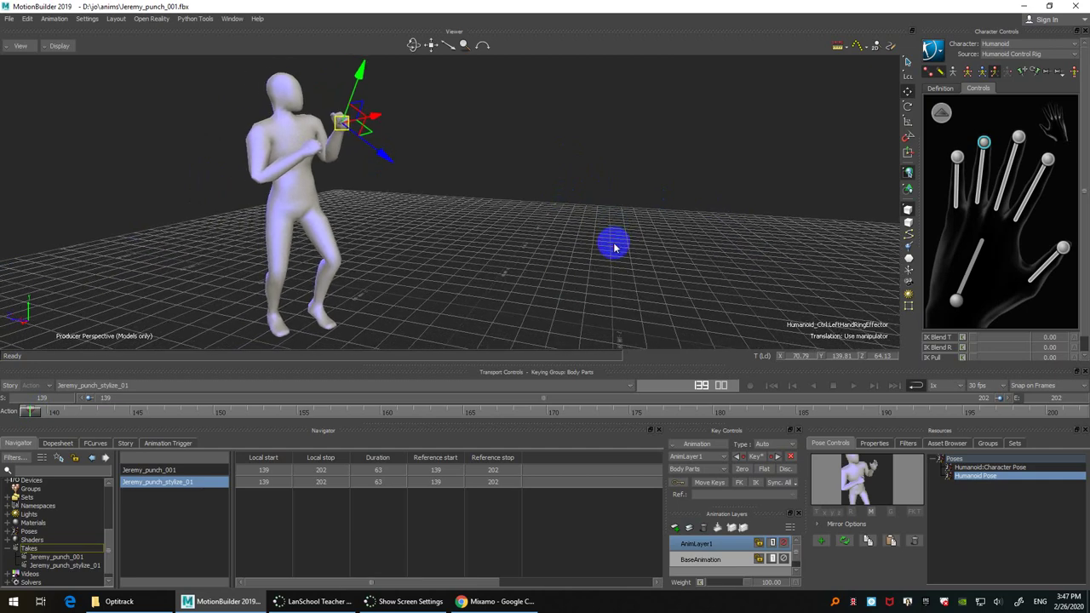
Step: Select the BaseAnimation layer and scrub the take to frame 159, where the punching arm is extended
{"action": "left_click", "coordinate": [705, 561]}
{"action": "left_click", "coordinate": [72, 412]}
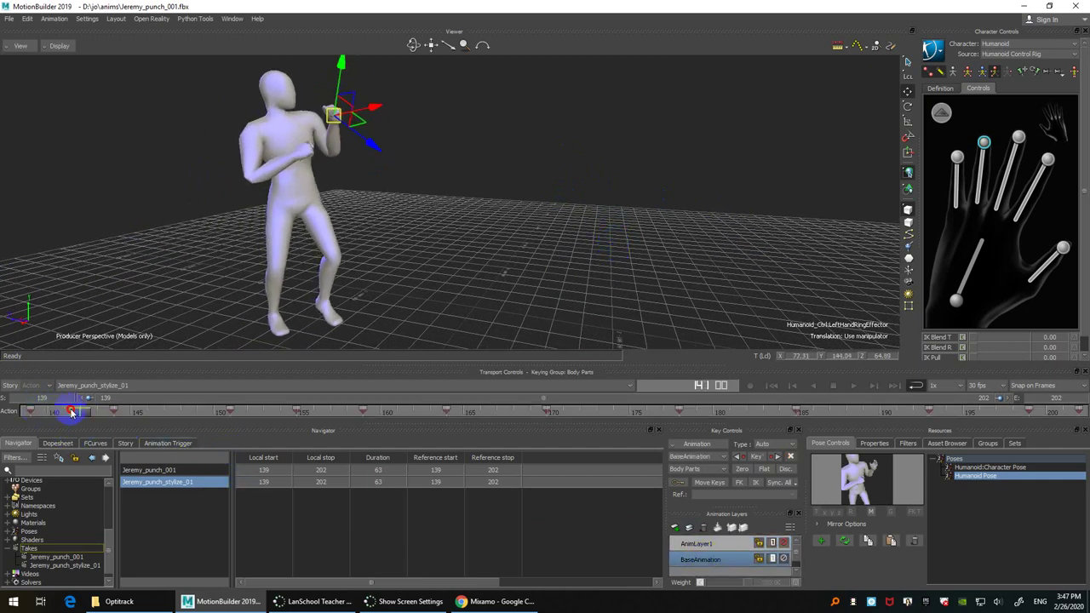
{"action": "left_click_drag", "start_coordinate": [72, 412], "coordinate": [362, 414]}
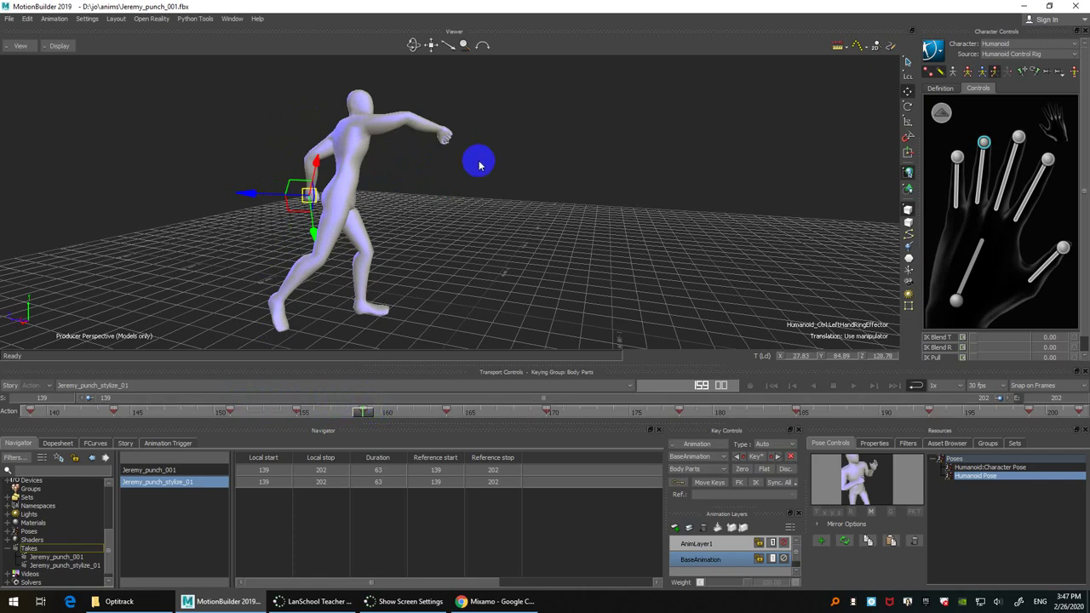
{"action": "left_click_drag", "start_coordinate": [499, 223], "coordinate": [520, 211], "text": "ctrl+shift"}
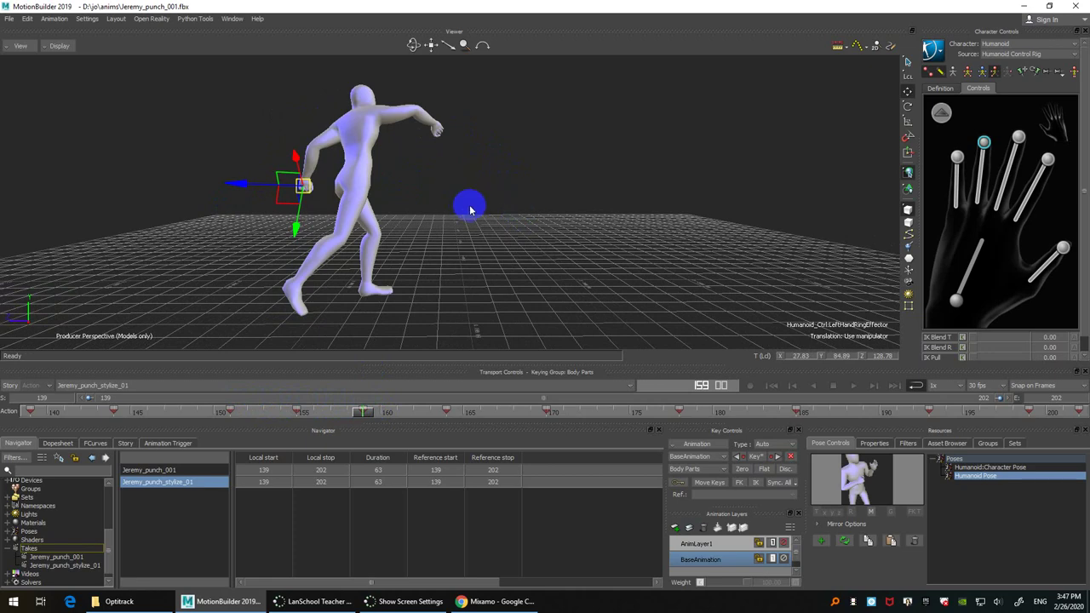
{"action": "left_click_drag", "start_coordinate": [470, 208], "coordinate": [486, 187], "text": "ctrl+shift"}
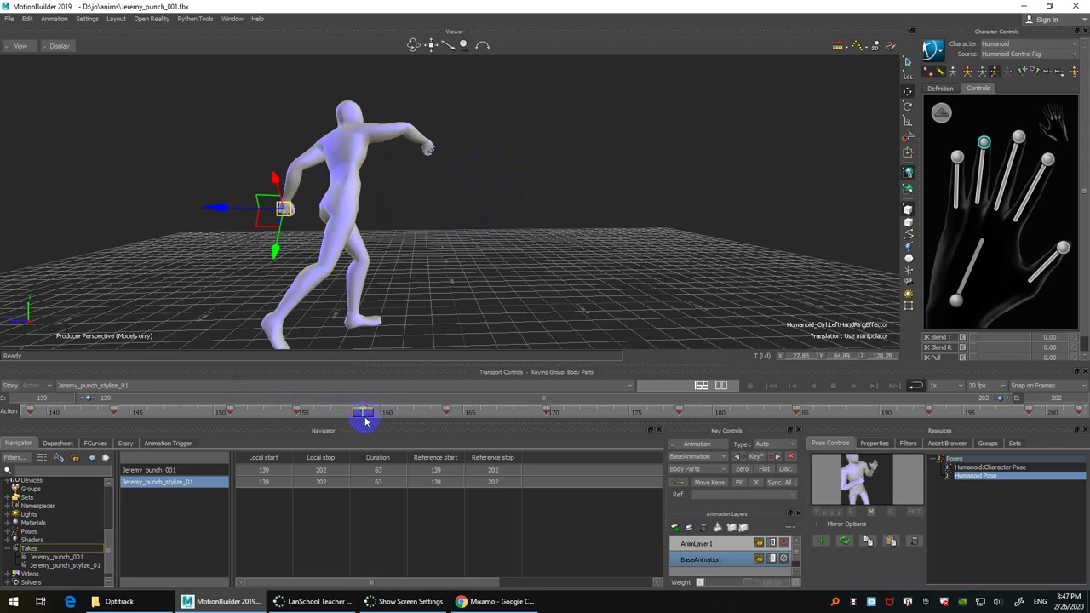
{"action": "left_click_drag", "start_coordinate": [364, 415], "coordinate": [362, 389]}
{"action": "left_click_drag", "start_coordinate": [477, 267], "coordinate": [485, 251], "text": "ctrl"}
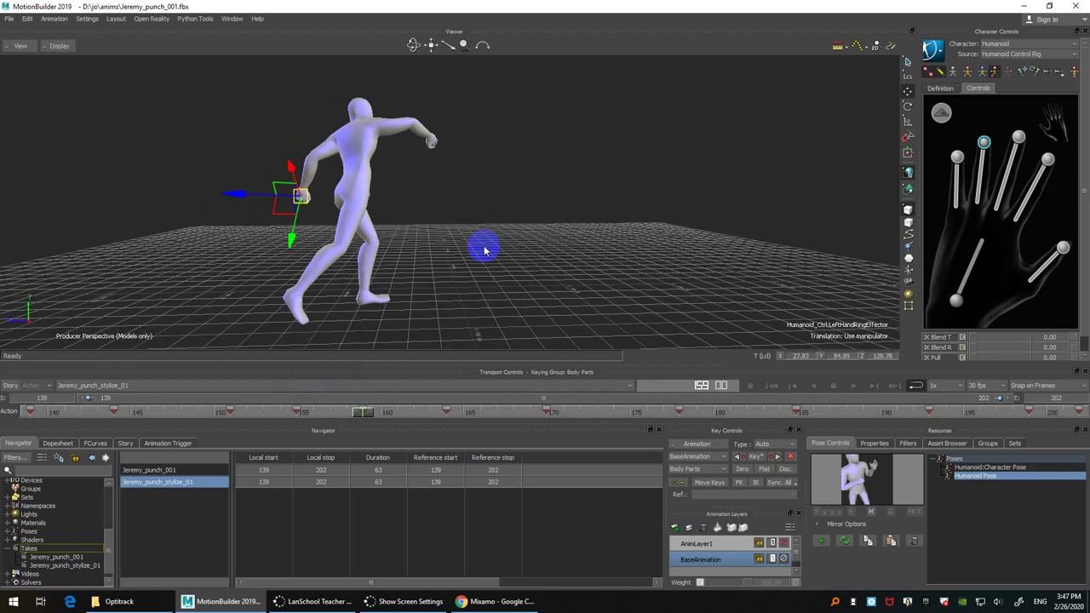
Step: Make AnimLayer1 the active layer and select the hips effector on the full-body rig with Full Body keying
{"action": "left_click", "coordinate": [736, 563]}
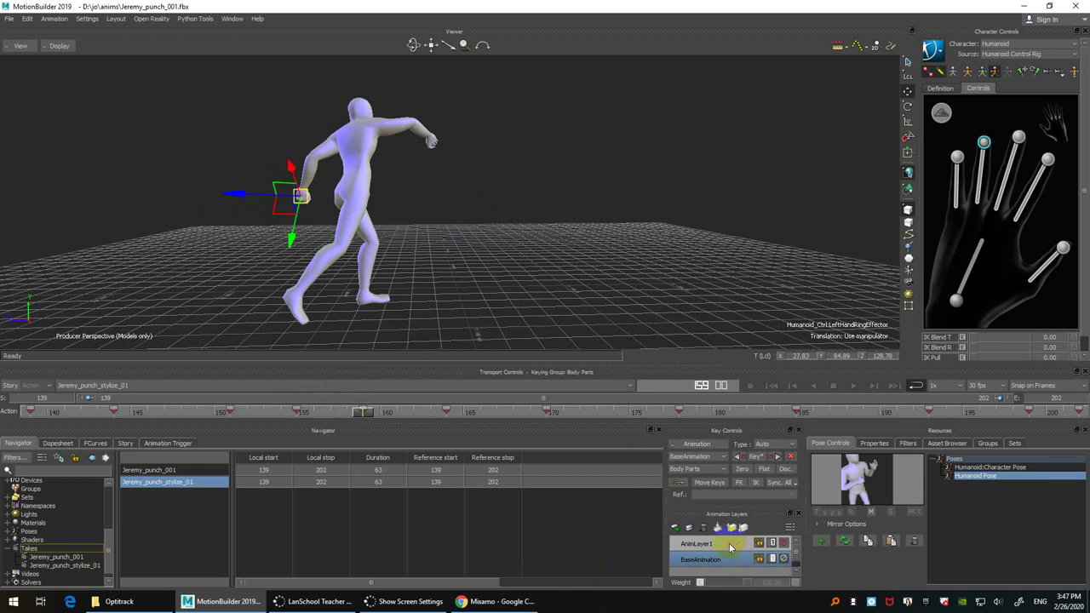
{"action": "left_click", "coordinate": [730, 546]}
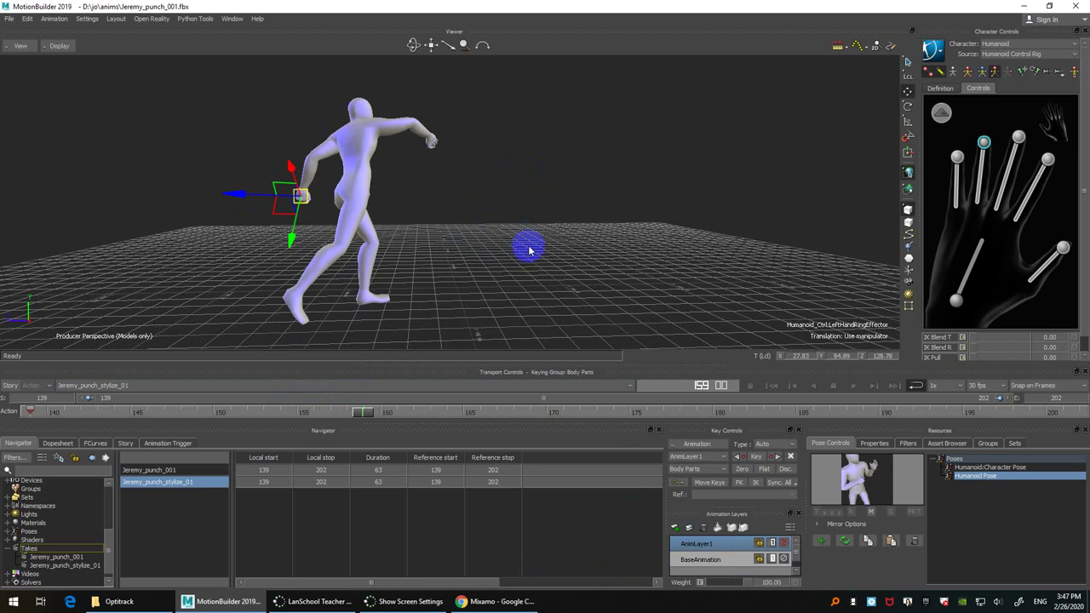
{"action": "left_click_drag", "start_coordinate": [529, 247], "coordinate": [572, 223], "text": "ctrl"}
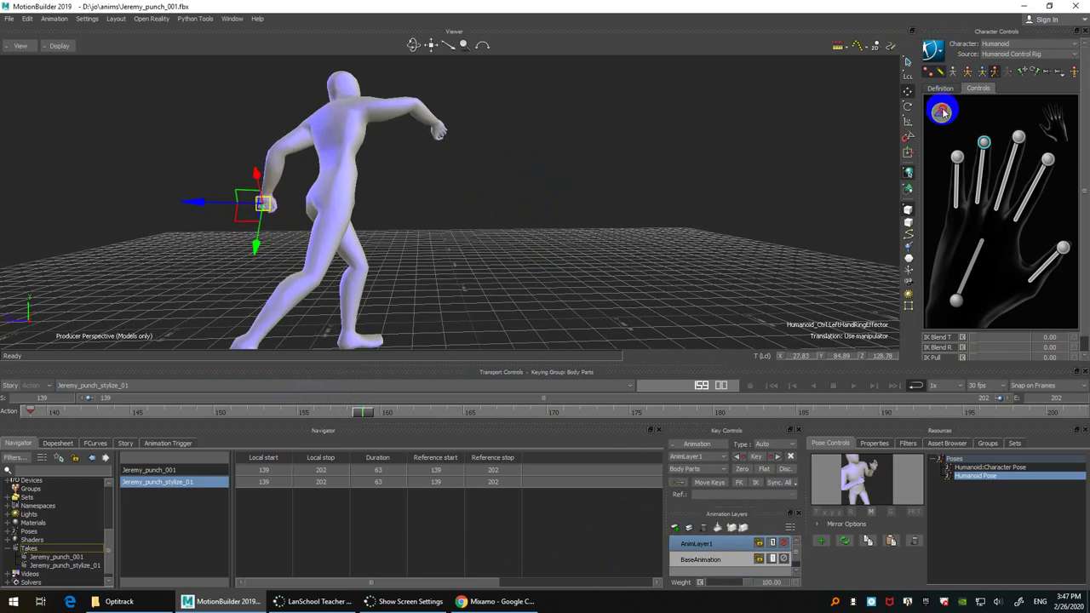
{"action": "left_click", "coordinate": [942, 111]}
{"action": "left_click", "coordinate": [1004, 206]}
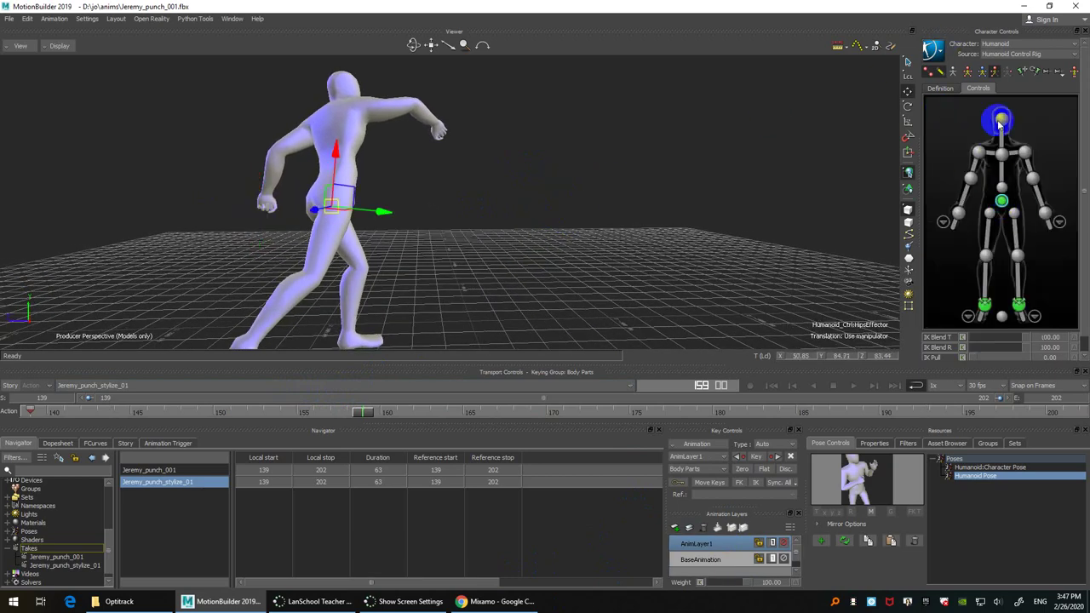
{"action": "left_click", "coordinate": [985, 72]}
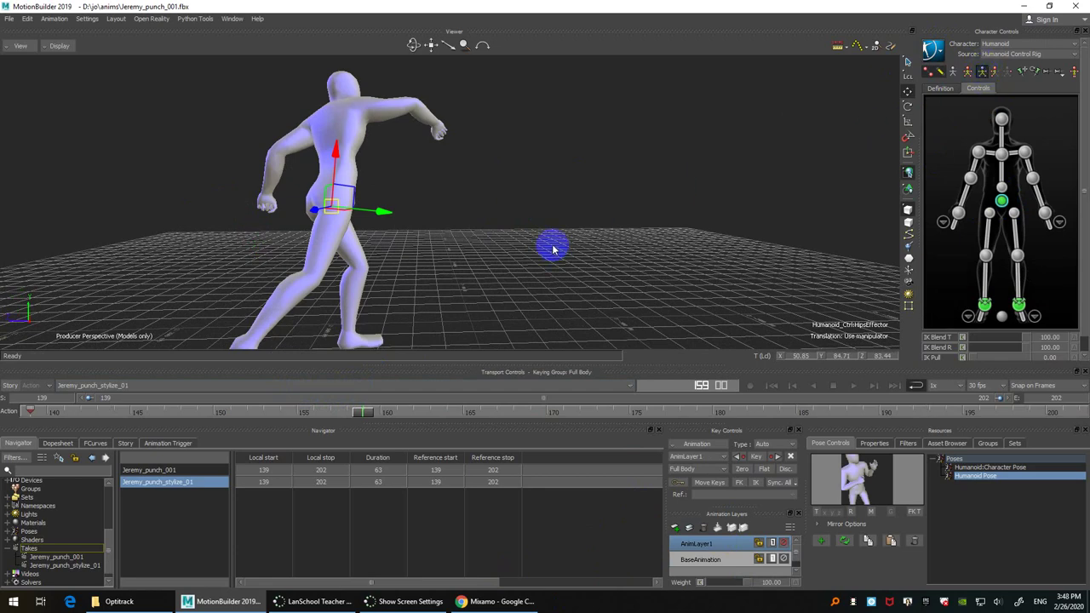
Step: In global space, lower the hips to about Y 78.8, shift them to about Z 81, and rotate them to lean into the punch
{"action": "left_click_drag", "start_coordinate": [554, 249], "coordinate": [571, 214], "text": "shift"}
{"action": "key", "text": "F5"}
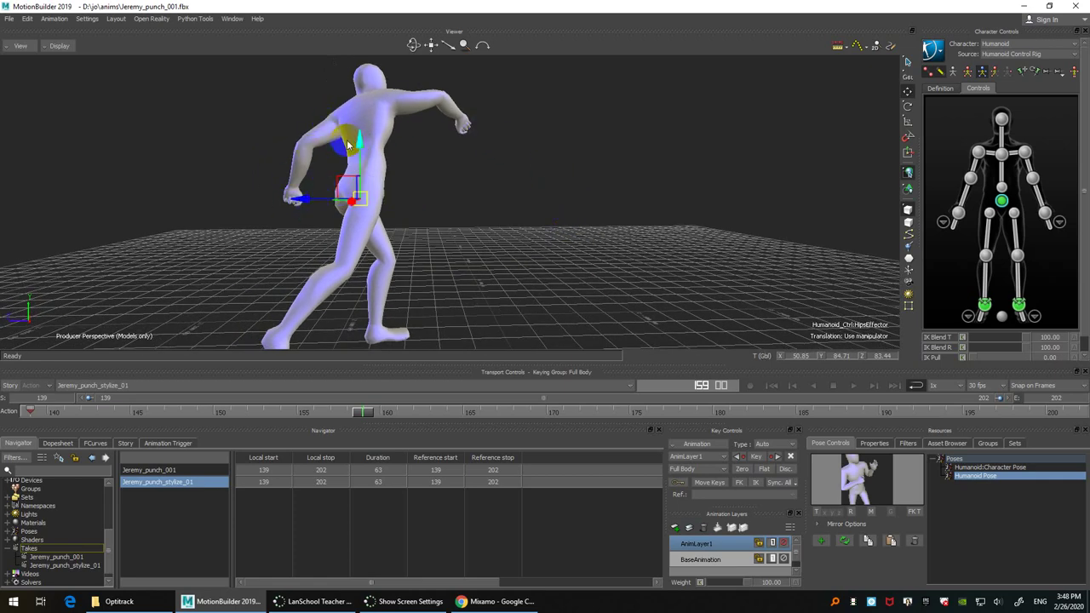
{"action": "left_click_drag", "start_coordinate": [359, 141], "coordinate": [361, 152]}
{"action": "left_click_drag", "start_coordinate": [308, 211], "coordinate": [316, 211]}
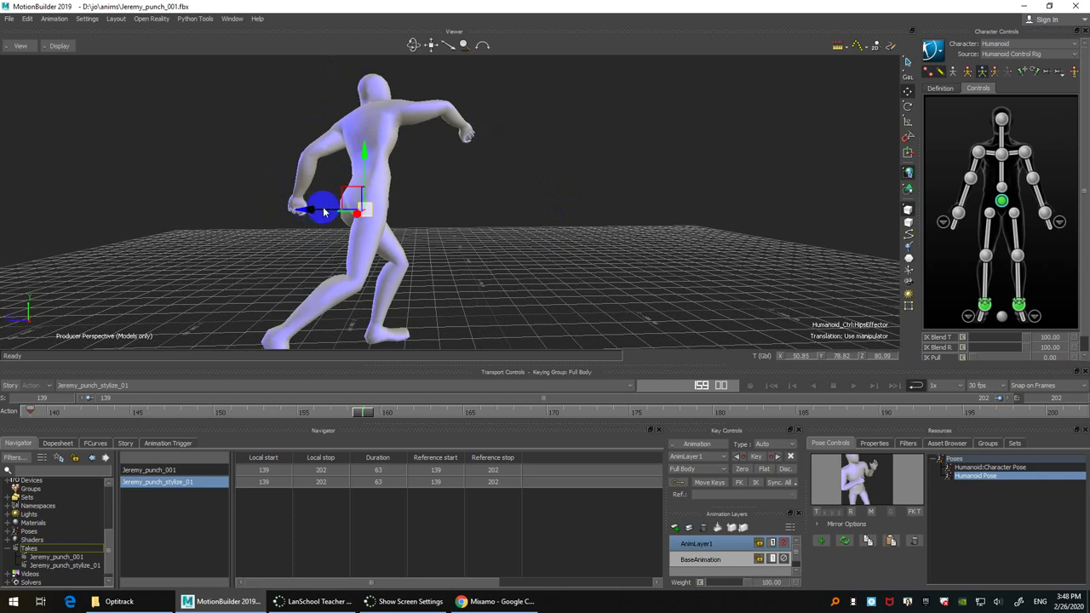
{"action": "left_click_drag", "start_coordinate": [514, 203], "coordinate": [554, 214], "text": "ctrl+shift"}
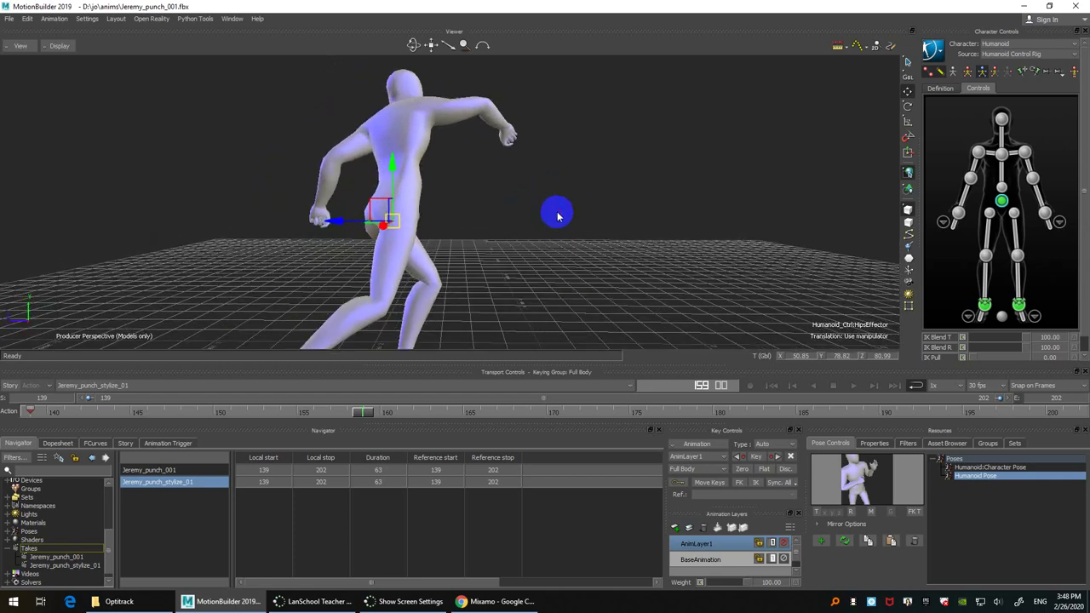
{"action": "key", "text": "e"}
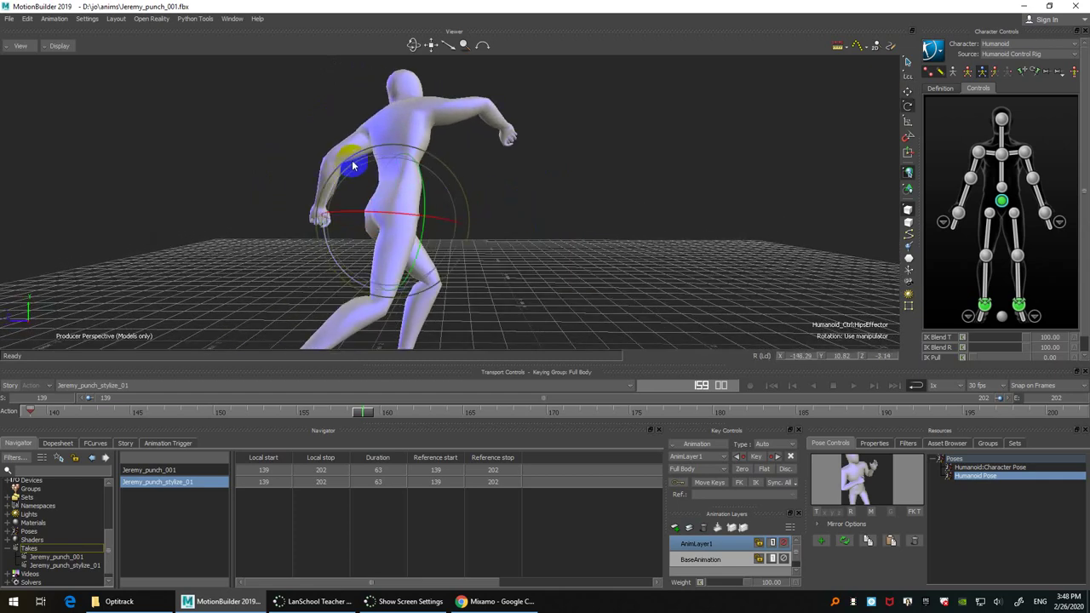
{"action": "left_click_drag", "start_coordinate": [354, 165], "coordinate": [359, 158]}
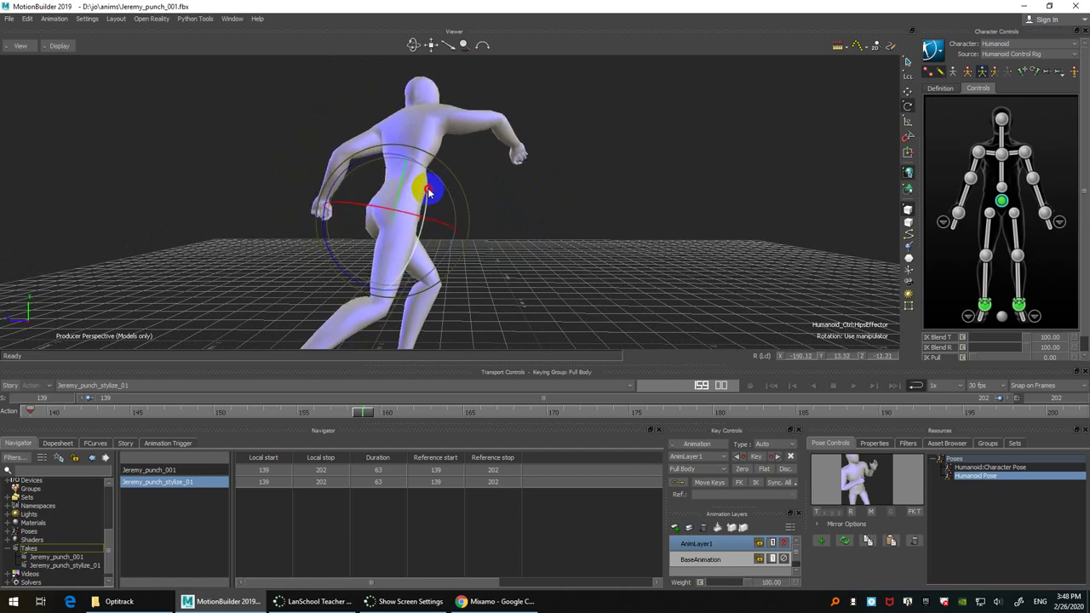
Step: Select the chest end effector and move it toward the punch, to about Z 62.2 in global space
{"action": "left_click", "coordinate": [1007, 161]}
{"action": "left_click_drag", "start_coordinate": [881, 163], "coordinate": [653, 208]}
{"action": "key", "text": "t"}
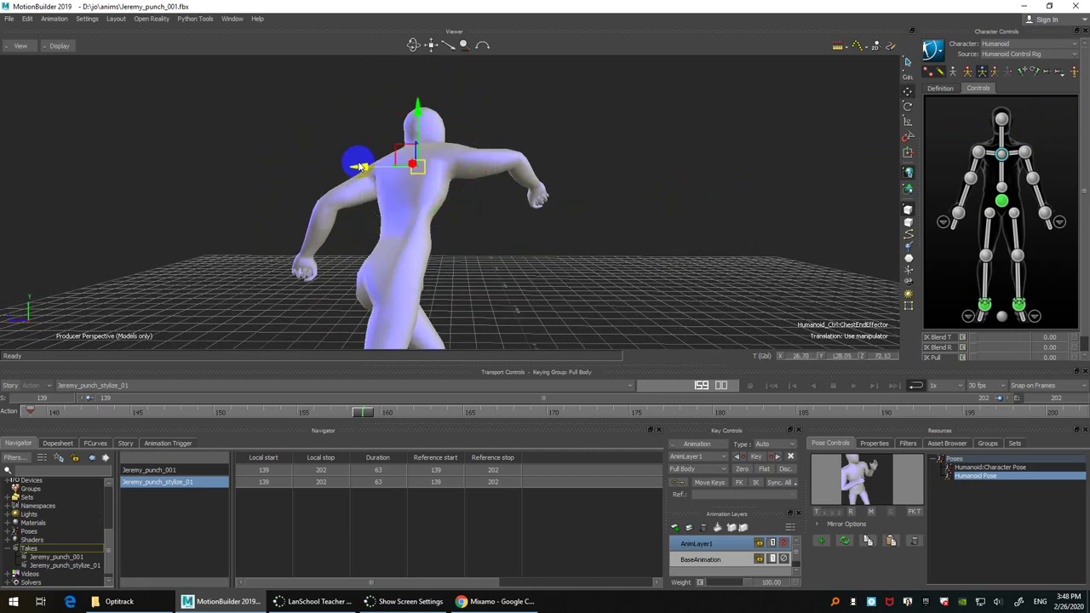
{"action": "left_click_drag", "start_coordinate": [361, 167], "coordinate": [546, 175]}
{"action": "left_click_drag", "start_coordinate": [529, 123], "coordinate": [595, 227]}
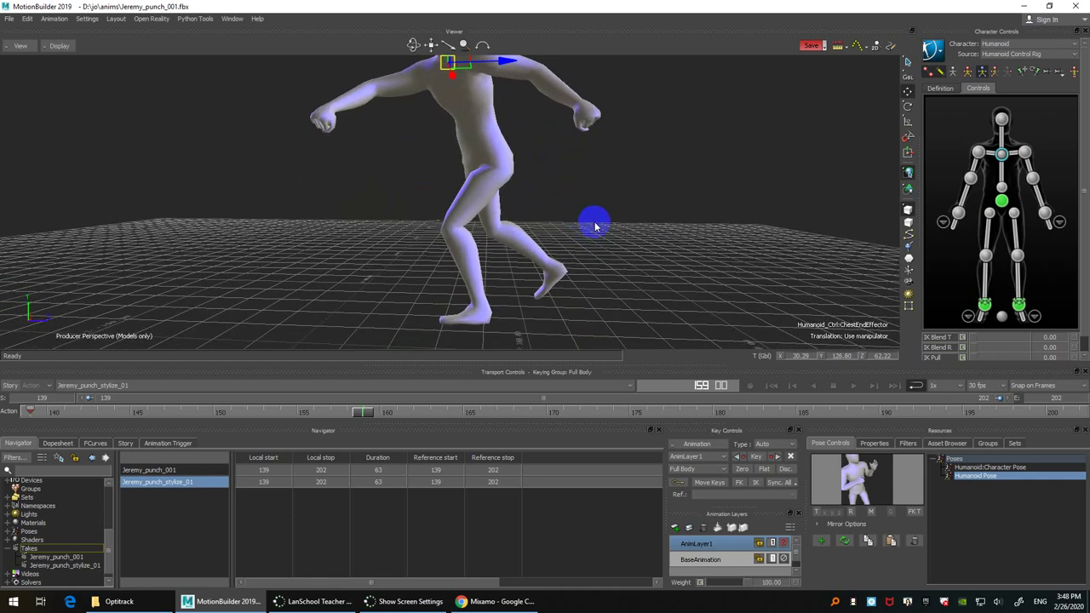
Step: Move the left ankle effector forward to about X 28.7, Y 9.7, Z 57.7 and key the full-body pose at frame 159
{"action": "left_click", "coordinate": [987, 306]}
{"action": "left_click", "coordinate": [1020, 304]}
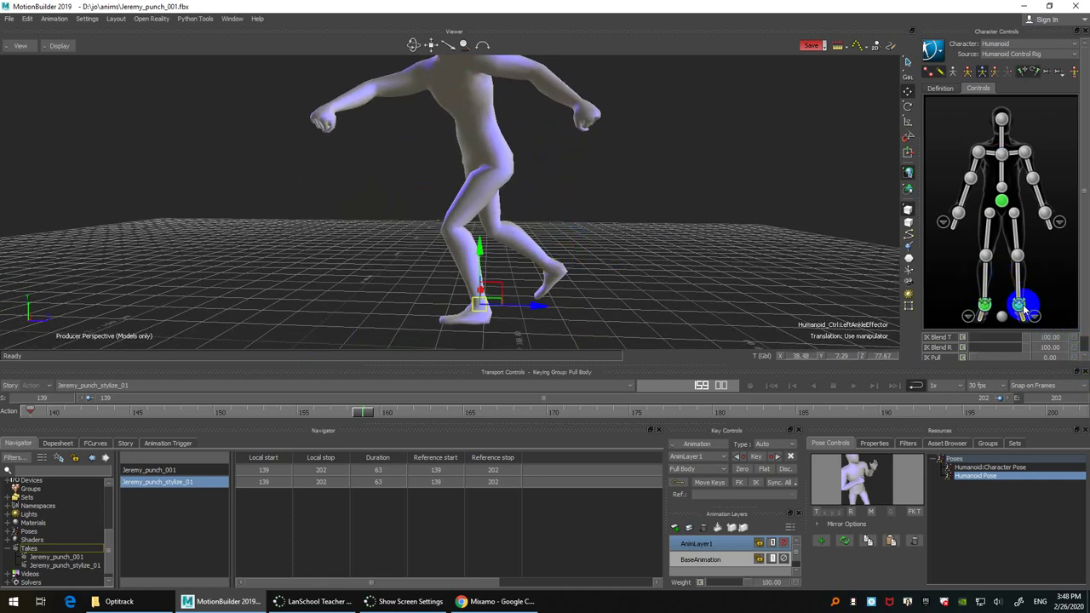
{"action": "left_click", "coordinate": [516, 310]}
{"action": "left_click_drag", "start_coordinate": [540, 308], "coordinate": [505, 303]}
{"action": "scroll", "coordinate": [618, 261], "scroll_direction": "down", "scroll_amount": 3}
{"action": "left_click_drag", "start_coordinate": [618, 261], "coordinate": [622, 230], "text": "ctrl+shift"}
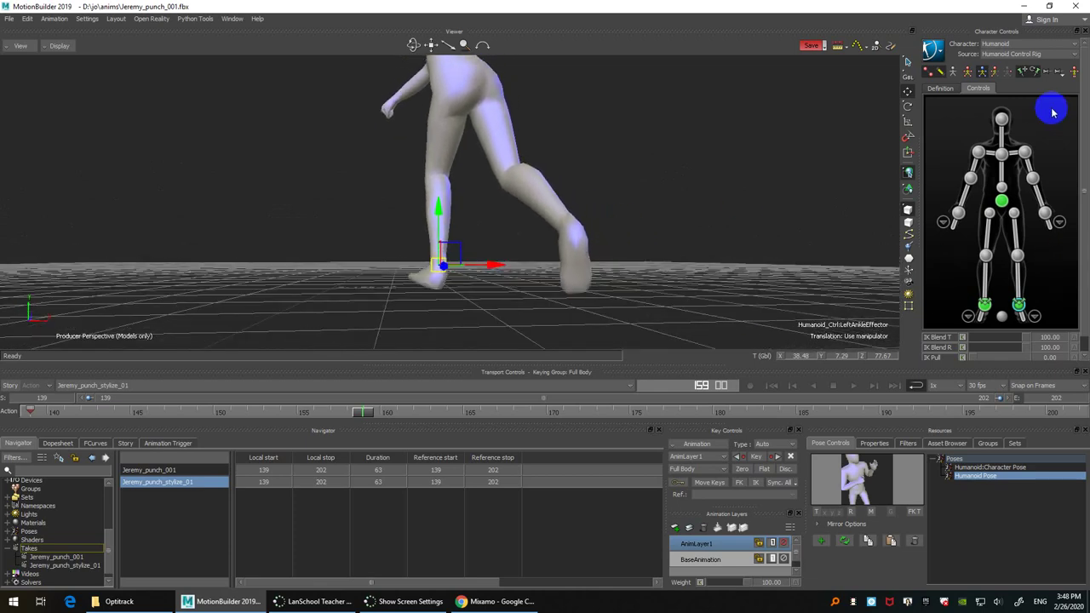
{"action": "left_click_drag", "start_coordinate": [481, 268], "coordinate": [511, 242]}
{"action": "left_click_drag", "start_coordinate": [557, 170], "coordinate": [556, 251], "text": "ctrl+shift"}
{"action": "left_click_drag", "start_coordinate": [545, 198], "coordinate": [602, 278], "text": "shift"}
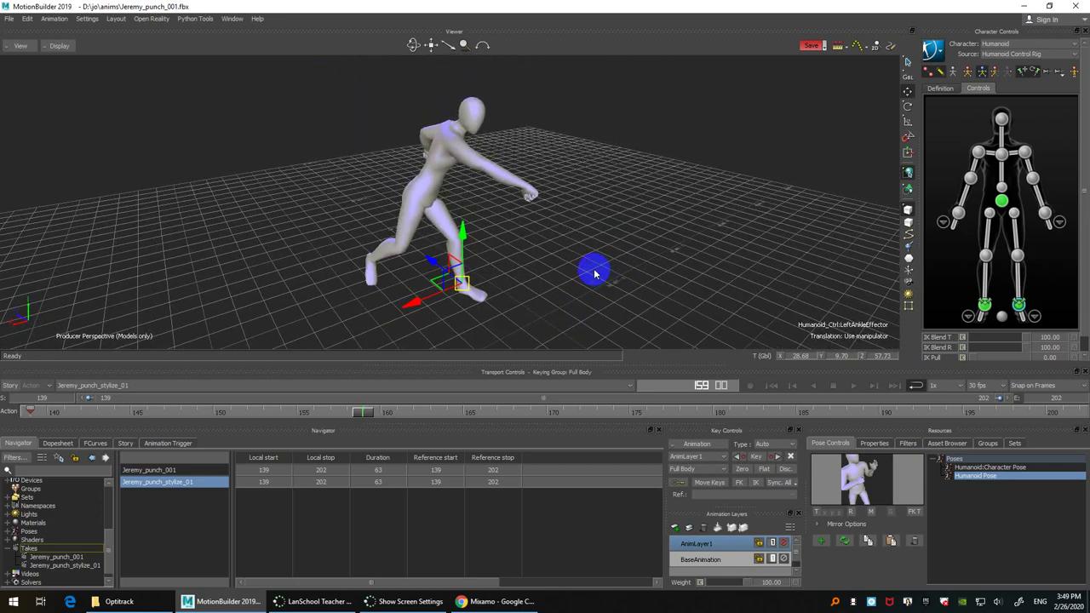
{"action": "key", "text": "k"}
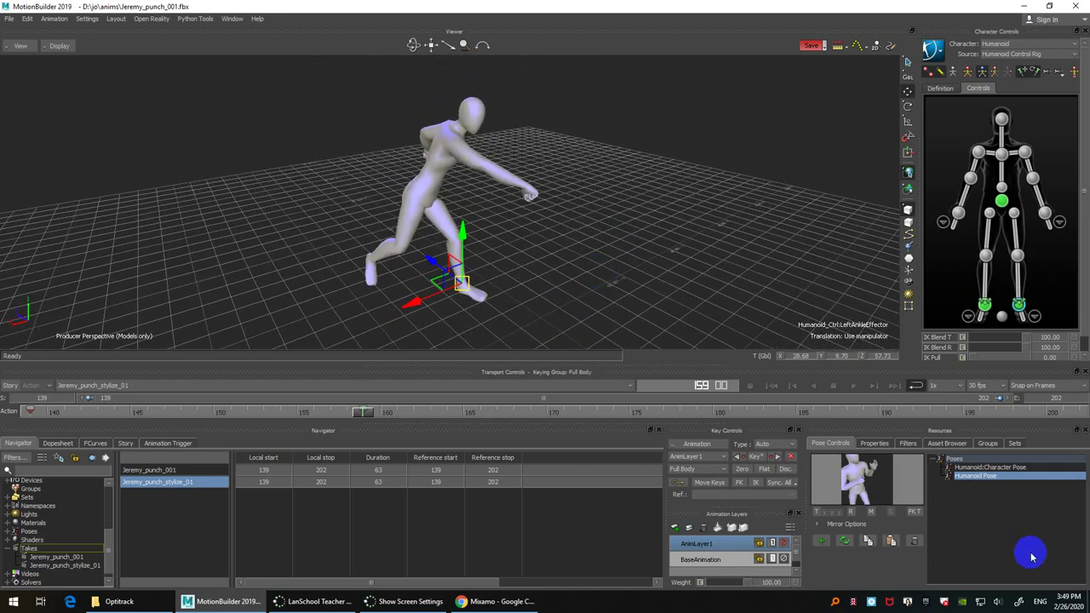
Step: Add a Plane from the Elements templates to the scene and set its global Y position to 0
{"action": "left_click", "coordinate": [957, 445]}
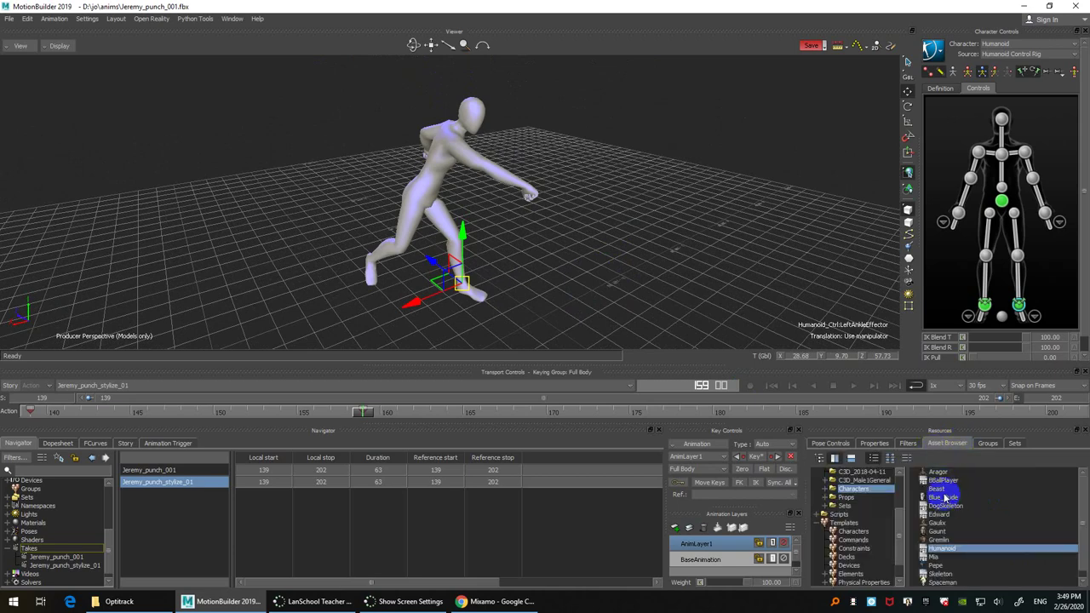
{"action": "left_click_drag", "start_coordinate": [944, 497], "coordinate": [916, 498]}
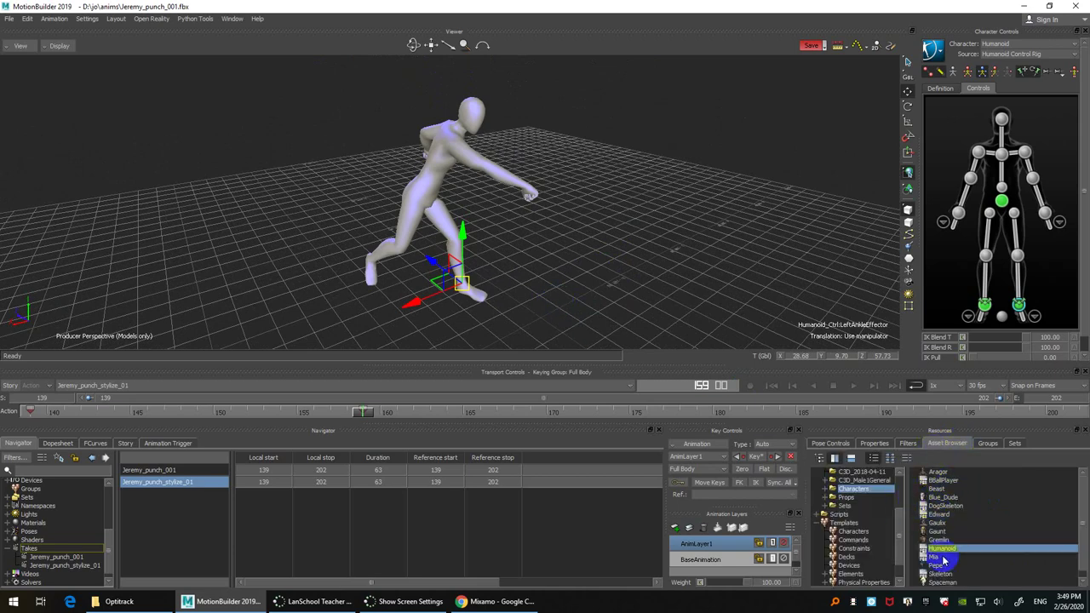
{"action": "scroll", "coordinate": [867, 564], "scroll_direction": "down", "scroll_amount": 1}
{"action": "left_click", "coordinate": [860, 558]}
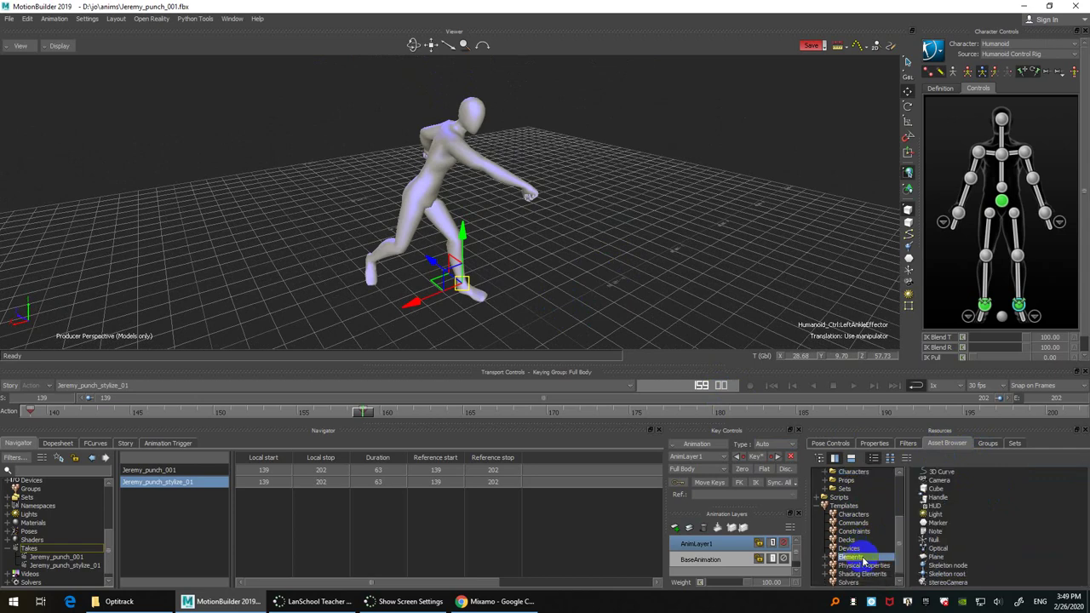
{"action": "mouse_move", "coordinate": [938, 522]}
{"action": "left_mouse_down"}
{"action": "mouse_move", "coordinate": [944, 512]}
{"action": "mouse_move", "coordinate": [950, 557]}
{"action": "left_mouse_up"}
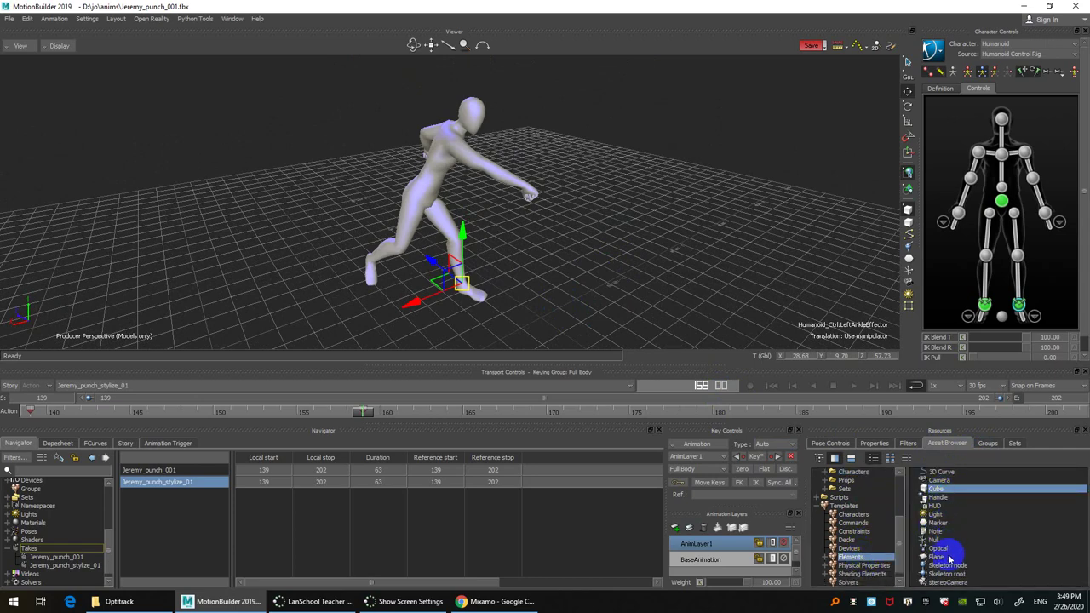
{"action": "left_click", "coordinate": [947, 559]}
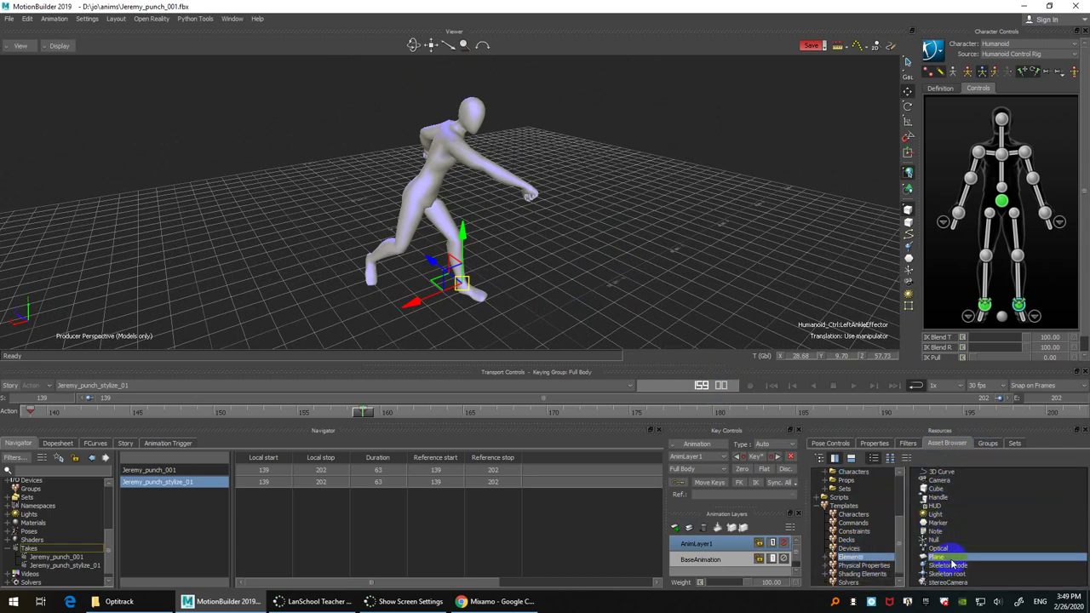
{"action": "left_click_drag", "start_coordinate": [955, 563], "coordinate": [555, 281]}
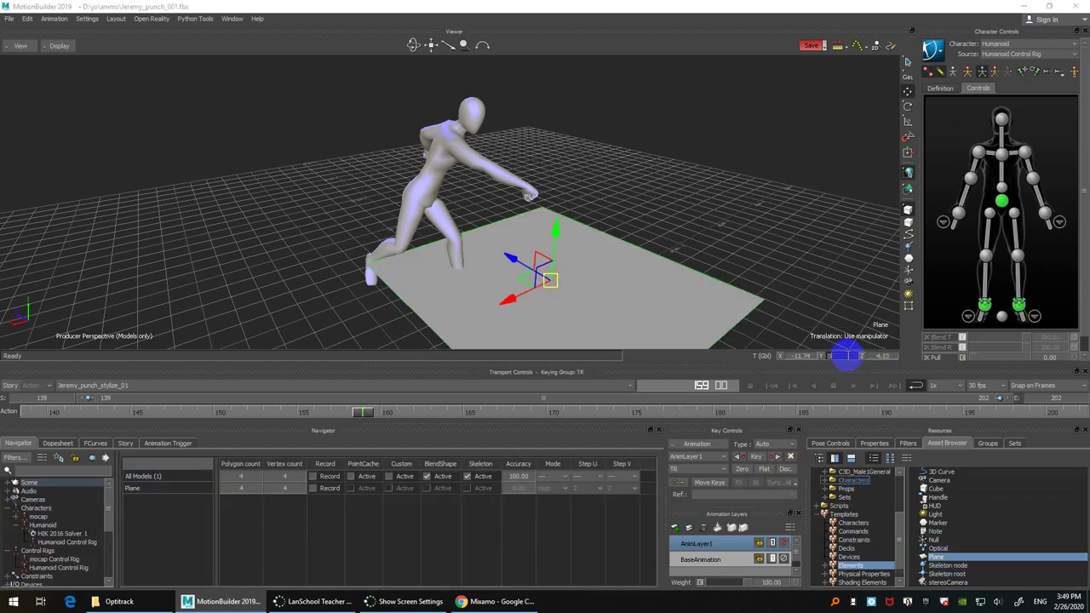
{"action": "left_click_drag", "start_coordinate": [847, 356], "coordinate": [847, 359]}
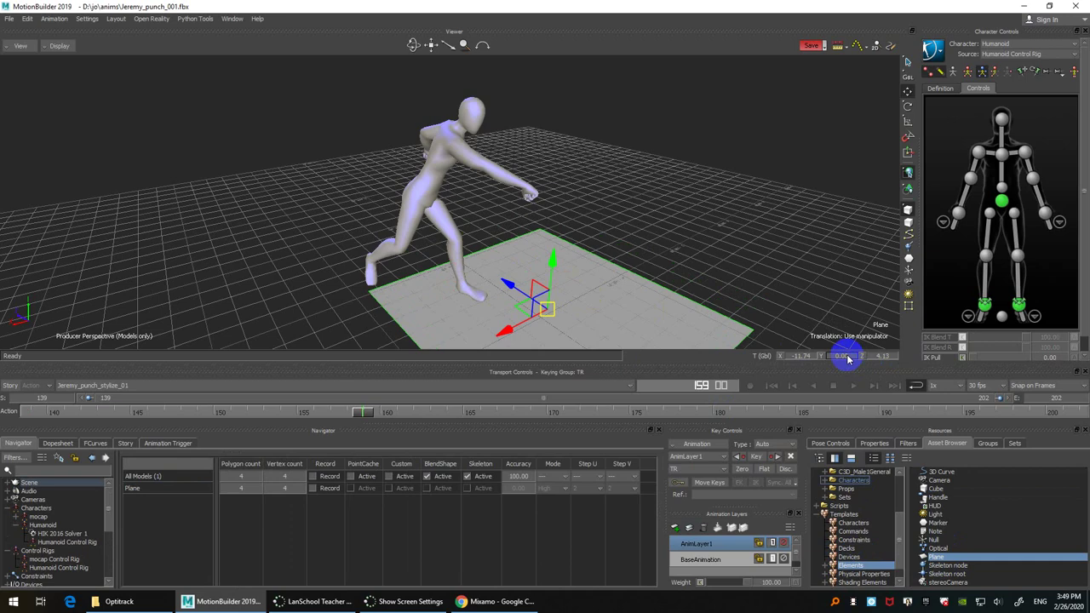
Step: Move the plane beneath the character's feet, to about X 28.8, Z 84.8 in global space
{"action": "left_click_drag", "start_coordinate": [745, 204], "coordinate": [835, 417], "text": "ctrl"}
{"action": "left_click", "coordinate": [873, 444]}
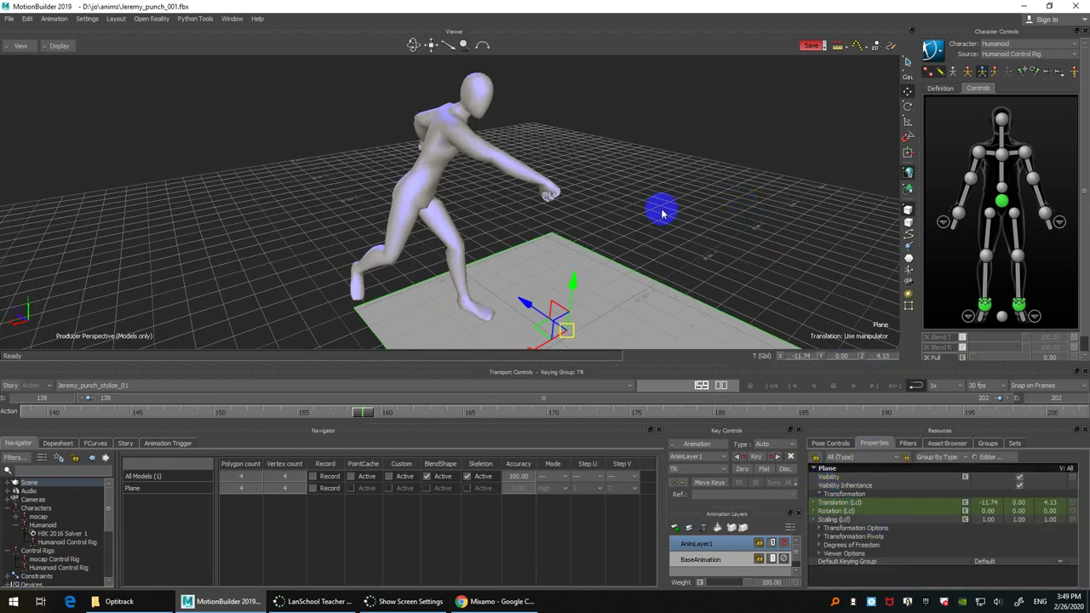
{"action": "left_click_drag", "start_coordinate": [661, 219], "coordinate": [690, 192]}
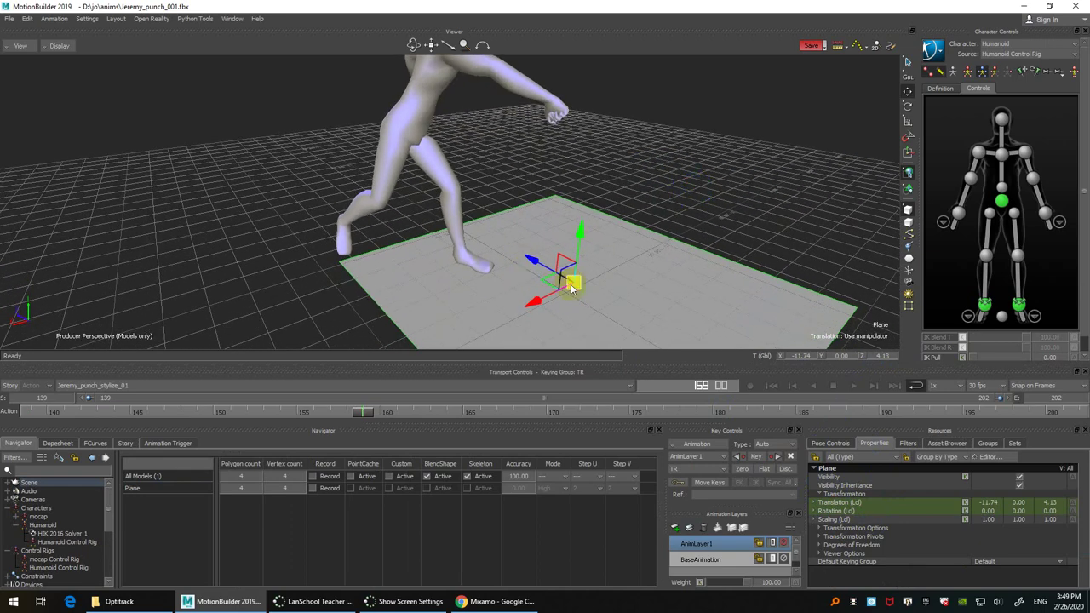
{"action": "left_click_drag", "start_coordinate": [543, 283], "coordinate": [415, 248]}
{"action": "left_click_drag", "start_coordinate": [637, 219], "coordinate": [697, 218]}
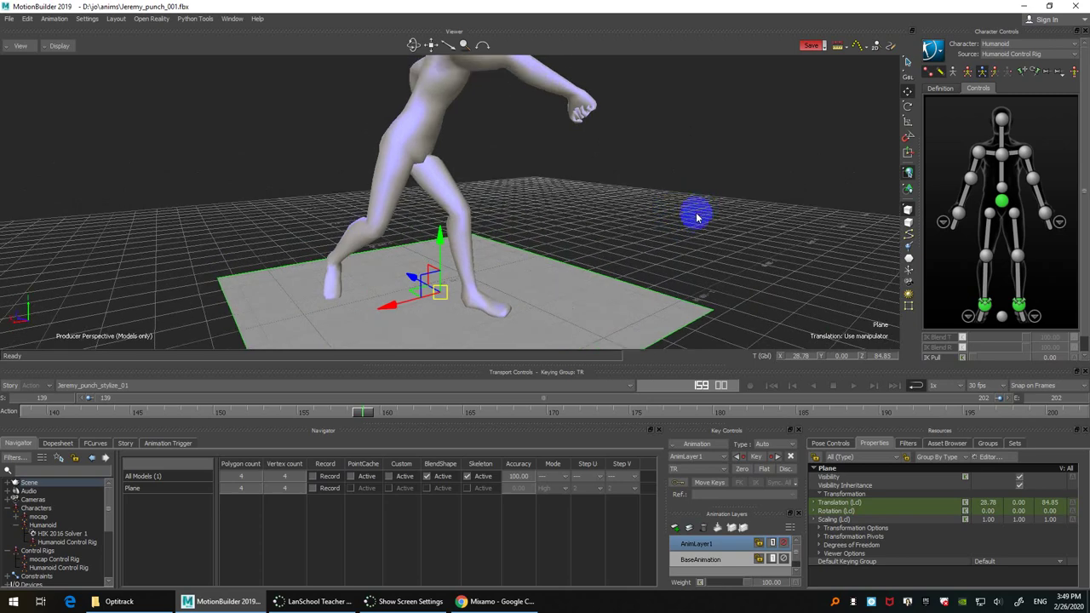
Step: Create a group named floor from the plane and disable its Pick and Trs options
{"action": "left_click", "coordinate": [998, 445]}
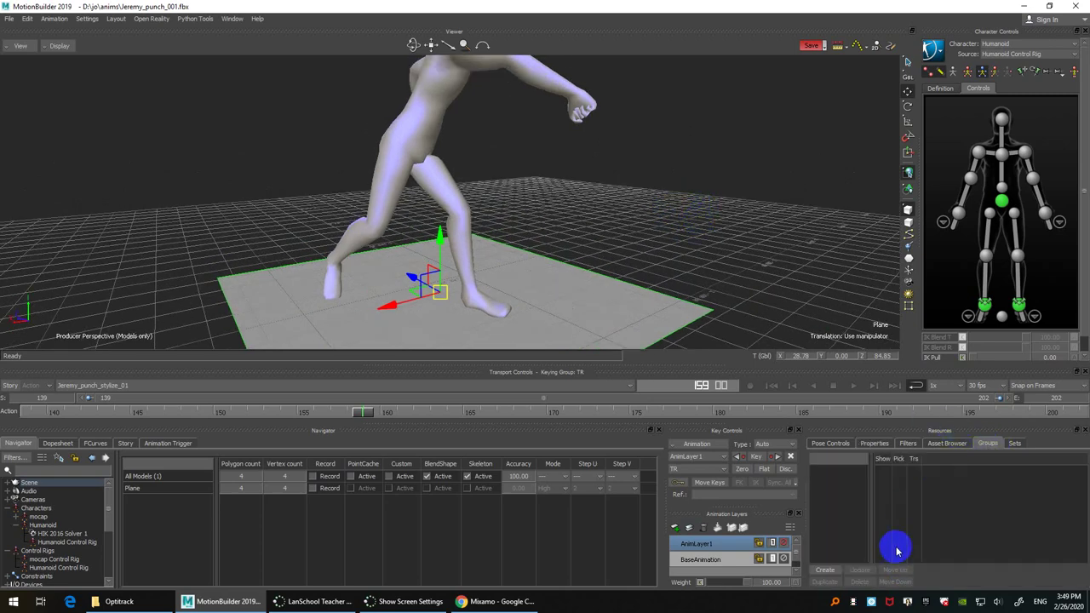
{"action": "double_click", "coordinate": [835, 471]}
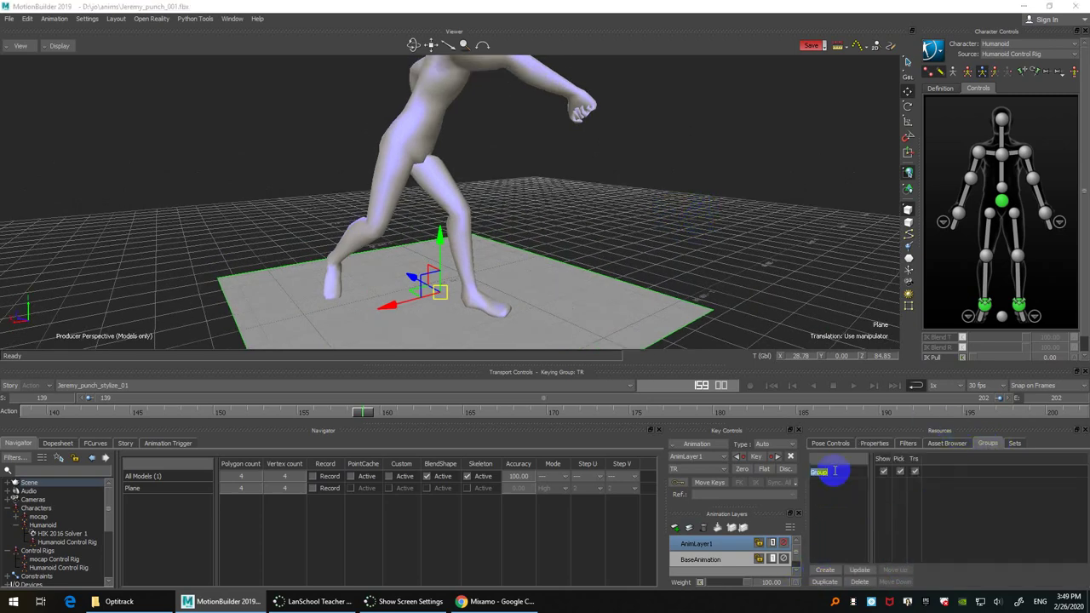
{"action": "key", "text": "Return"}
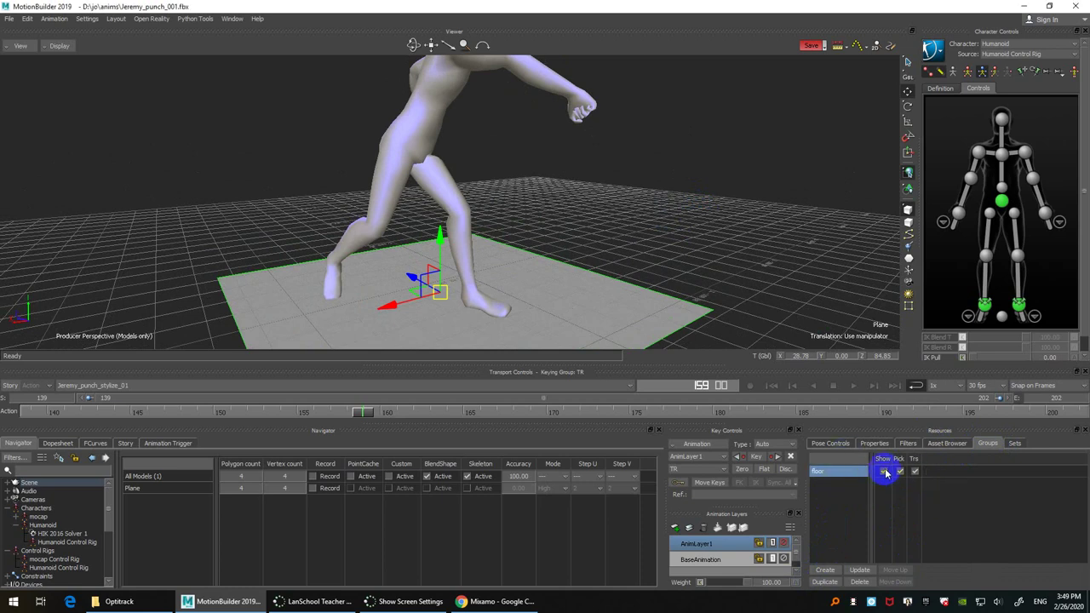
Step: Create a group named skin from the character mesh, disable its Pick and Trs options, and clear the selection
{"action": "left_click", "coordinate": [555, 120]}
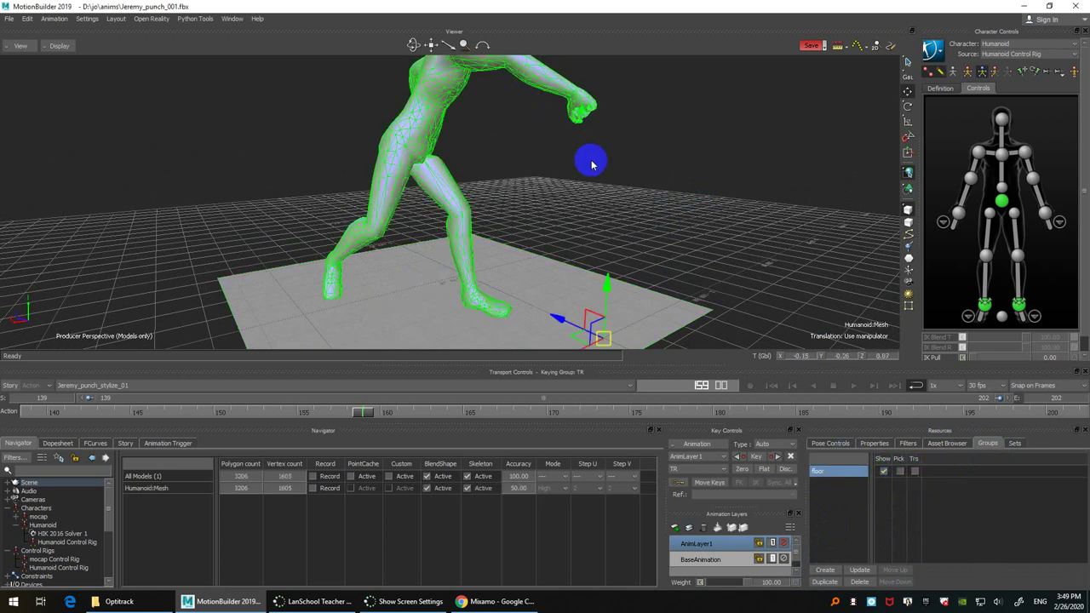
{"action": "left_click", "coordinate": [833, 571]}
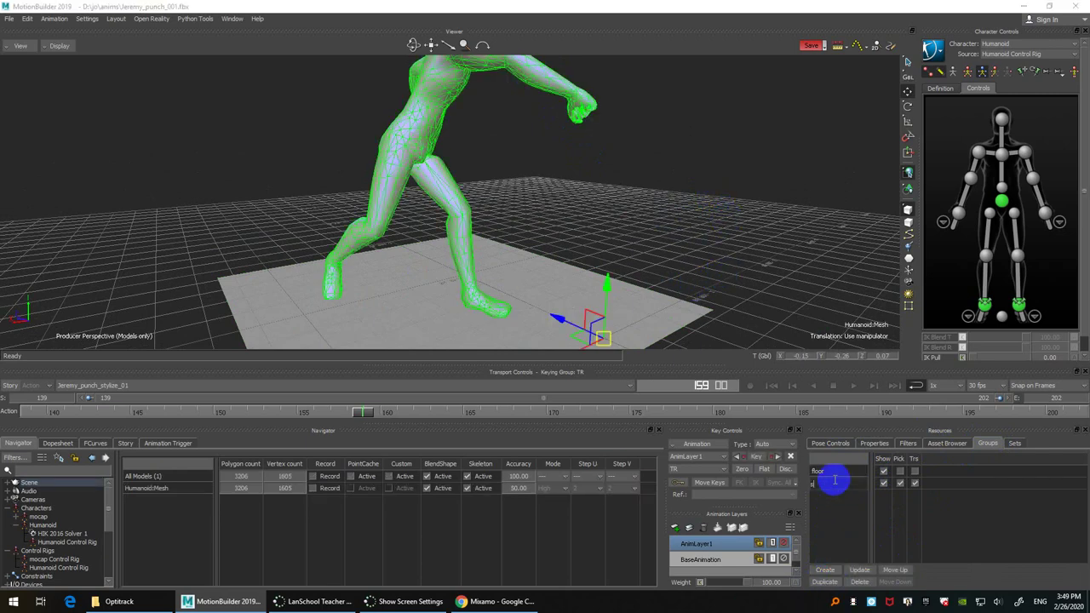
{"action": "type", "text": "skin"}
{"action": "key", "text": "Return"}
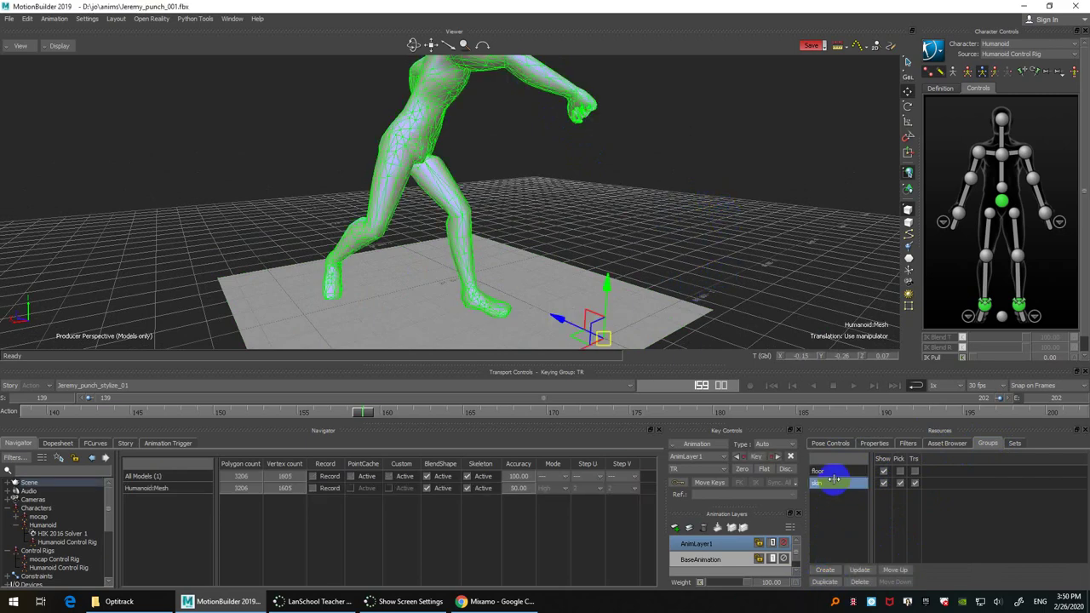
{"action": "left_click", "coordinate": [915, 484]}
{"action": "left_click", "coordinate": [664, 174]}
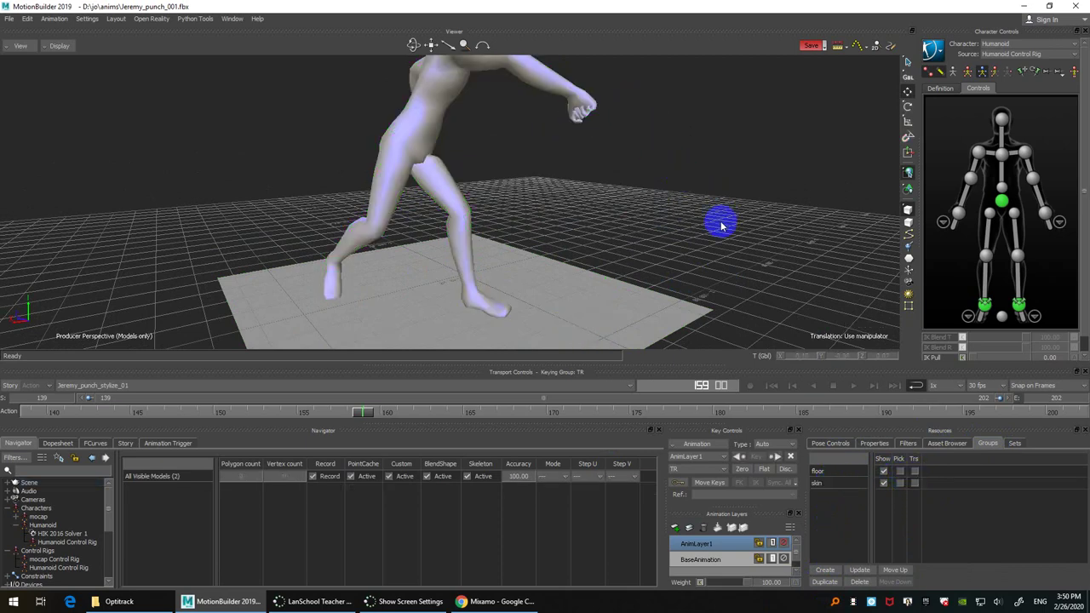
Step: Raise the right wrist effector to about Y 112.8 and extend it to about Z 2.6 along the punch
{"action": "scroll", "coordinate": [707, 188], "scroll_direction": "up", "scroll_amount": 1}
{"action": "left_click", "coordinate": [1019, 305]}
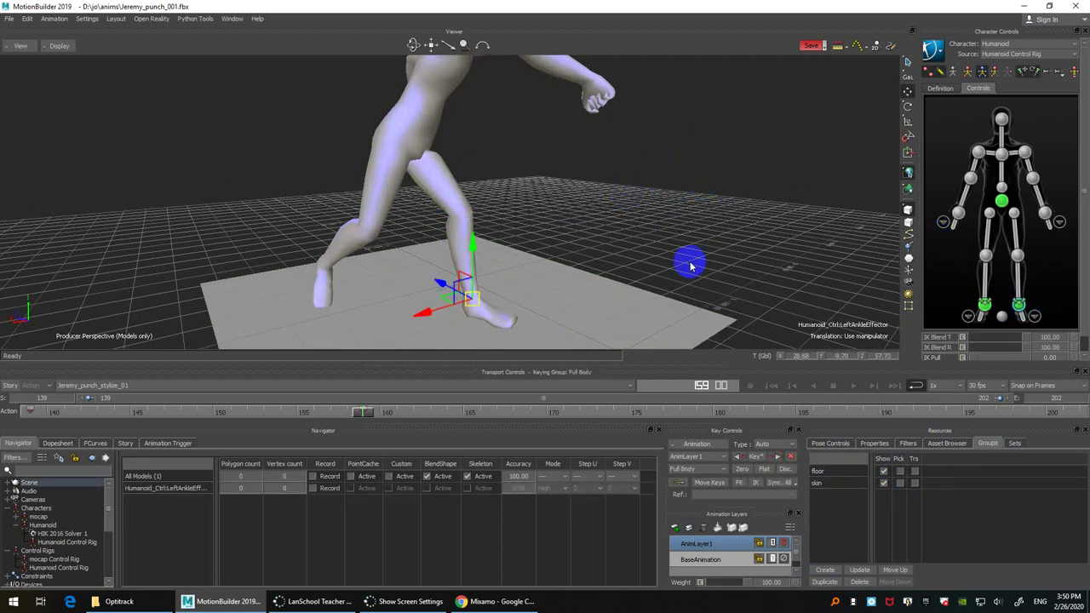
{"action": "left_click_drag", "start_coordinate": [688, 261], "coordinate": [616, 200]}
{"action": "left_click", "coordinate": [959, 214]}
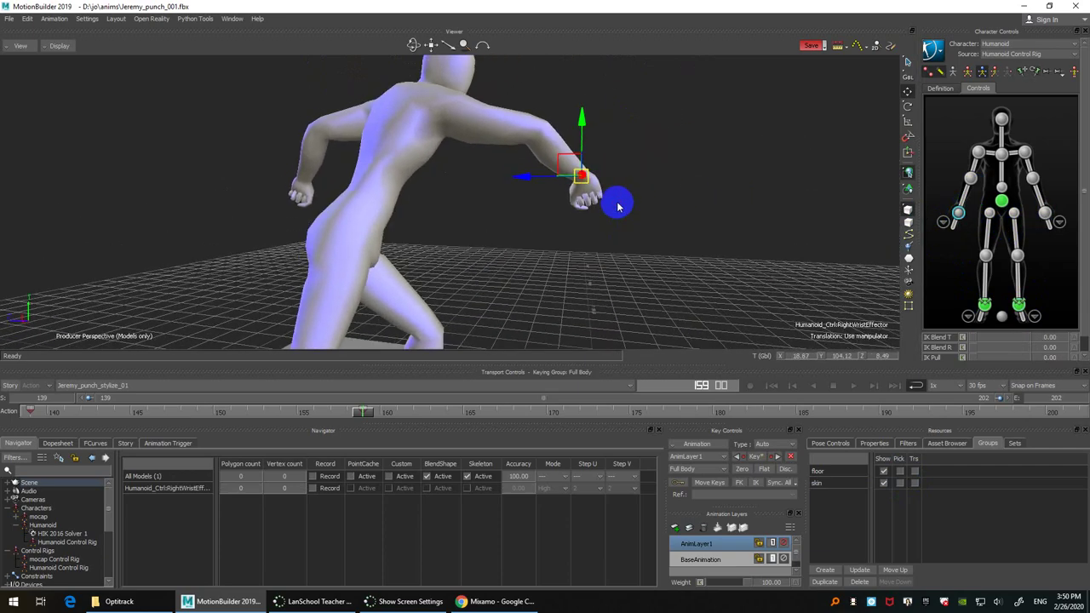
{"action": "left_click_drag", "start_coordinate": [574, 170], "coordinate": [587, 144]}
{"action": "left_click_drag", "start_coordinate": [710, 142], "coordinate": [640, 161]}
{"action": "left_click_drag", "start_coordinate": [569, 107], "coordinate": [931, 105]}
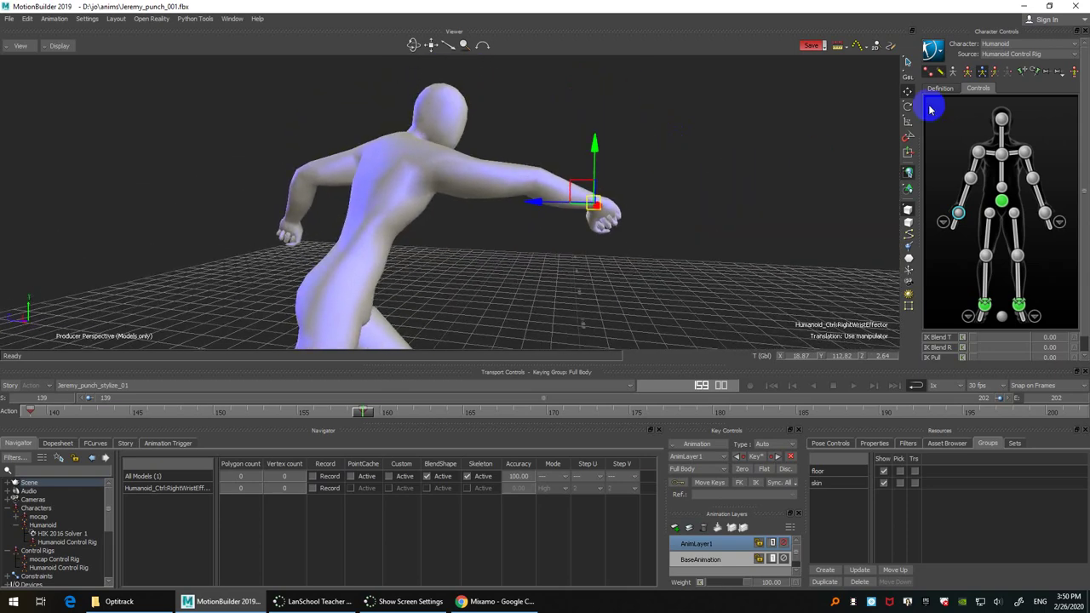
Step: Lower the right elbow effector to about Y 117.1
{"action": "left_click", "coordinate": [970, 177]}
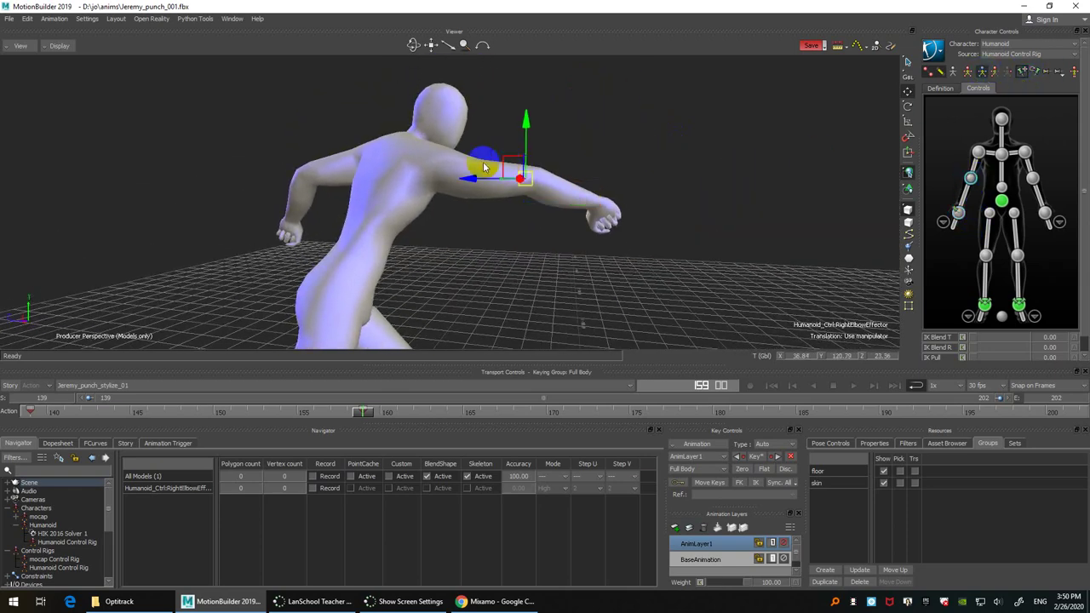
{"action": "left_click_drag", "start_coordinate": [529, 122], "coordinate": [530, 132]}
{"action": "left_click_drag", "start_coordinate": [639, 147], "coordinate": [654, 216], "text": "ctrl+shift"}
Step: Select the right shoulder effector with the help of X-Ray display, move it toward the punch in normal display, and lower it slightly
{"action": "key", "text": "ctrl+a"}
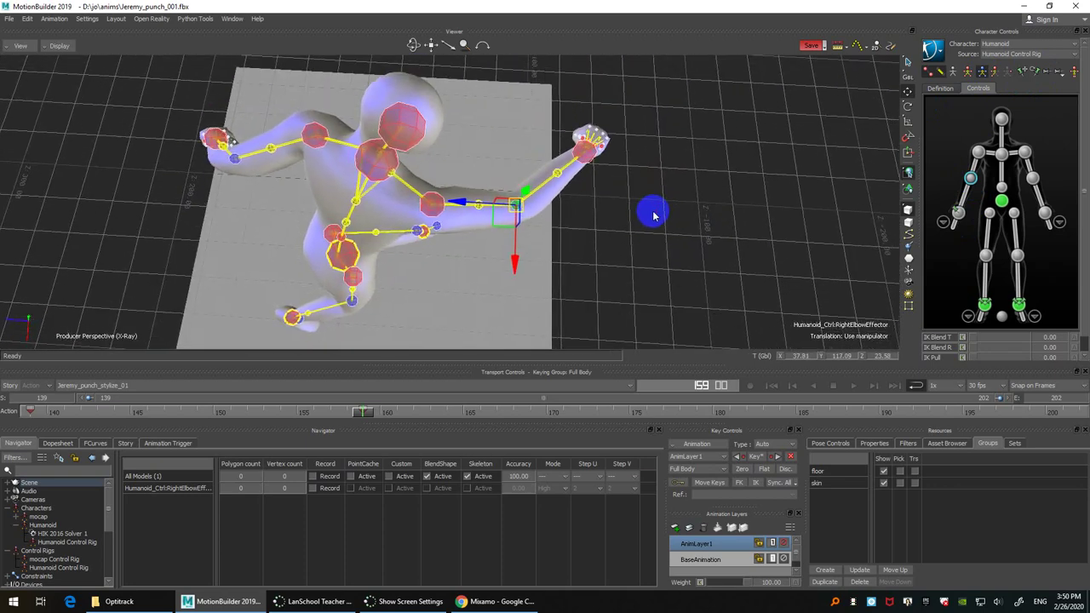
{"action": "left_click", "coordinate": [436, 200]}
{"action": "key", "text": "ctrl+a"}
{"action": "key", "text": "ctrl+a"}
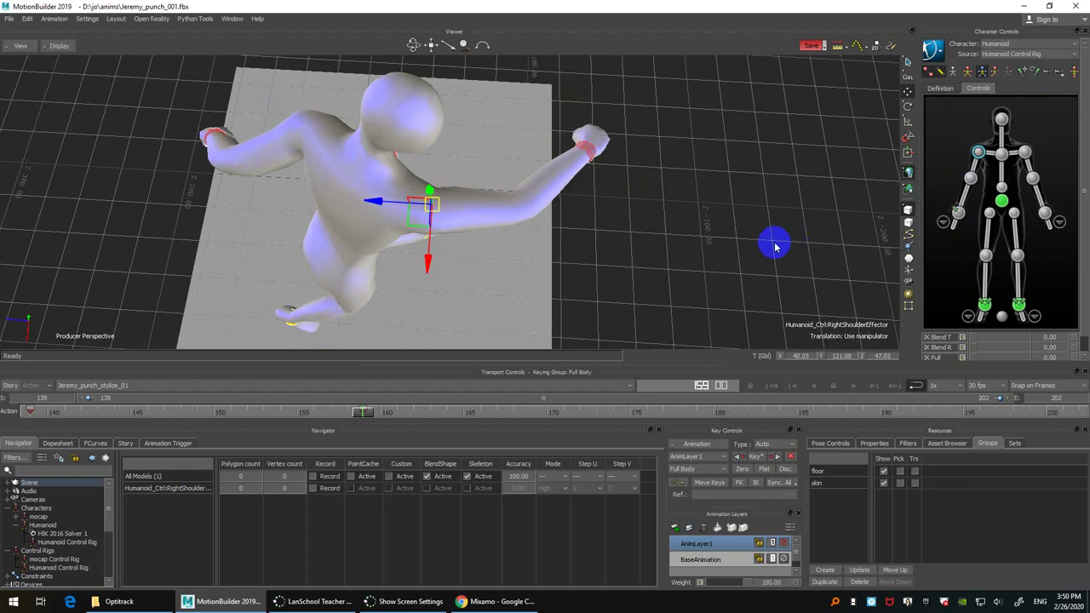
{"action": "key", "text": "ctrl+a"}
{"action": "left_click_drag", "start_coordinate": [713, 242], "coordinate": [670, 211], "text": "ctrl+shift"}
{"action": "key", "text": "ctrl+a"}
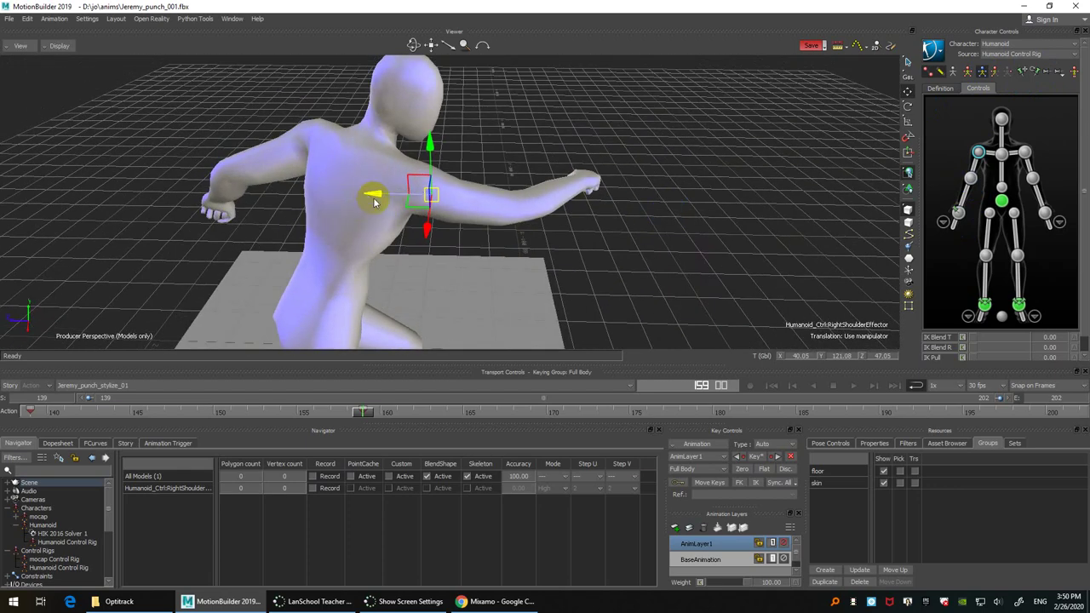
{"action": "left_click", "coordinate": [959, 215]}
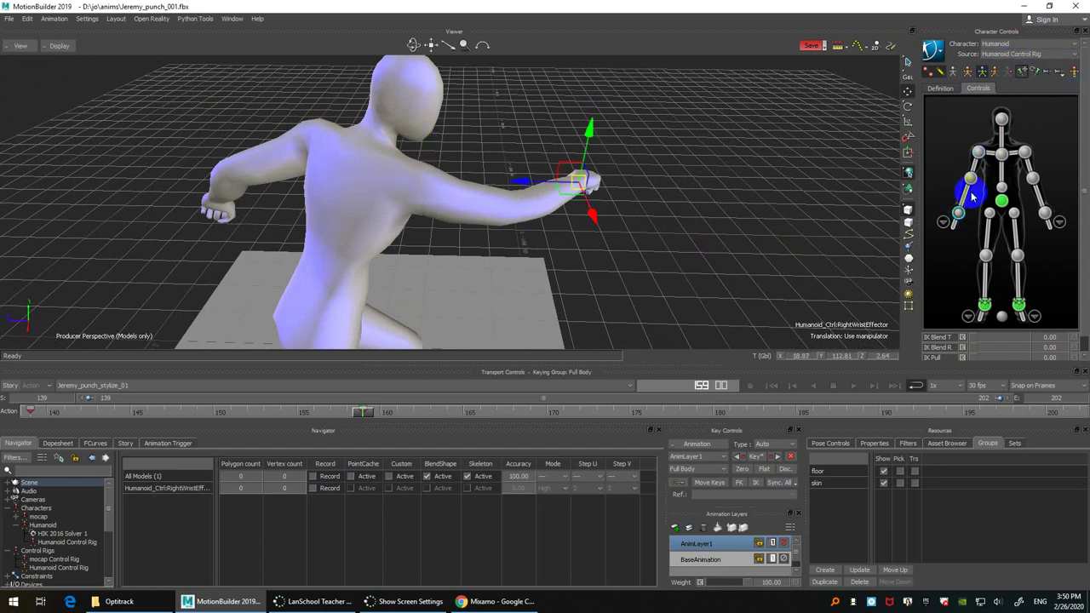
{"action": "left_click", "coordinate": [978, 151]}
{"action": "left_click_drag", "start_coordinate": [566, 173], "coordinate": [556, 219]}
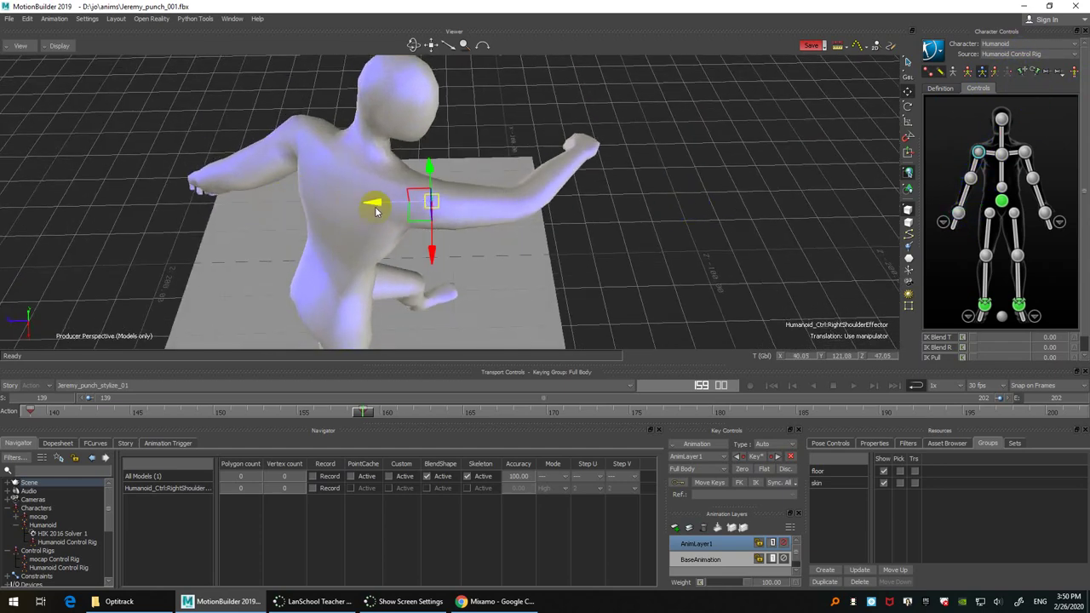
{"action": "left_click_drag", "start_coordinate": [377, 205], "coordinate": [432, 185]}
{"action": "left_click_drag", "start_coordinate": [545, 229], "coordinate": [504, 153], "text": "ctrl+shift"}
{"action": "left_click_drag", "start_coordinate": [443, 126], "coordinate": [445, 131]}
{"action": "left_click_drag", "start_coordinate": [508, 154], "coordinate": [417, 212], "text": "ctrl+shift"}
{"action": "scroll", "coordinate": [515, 223], "scroll_direction": "down", "scroll_amount": 3}
{"action": "left_click_drag", "start_coordinate": [522, 234], "coordinate": [593, 168], "text": "ctrl+shift"}
Step: Select the head effector and reposition it to about X 24.3, Y 136.2, Z 53.2 in global space
{"action": "left_click", "coordinate": [1002, 121]}
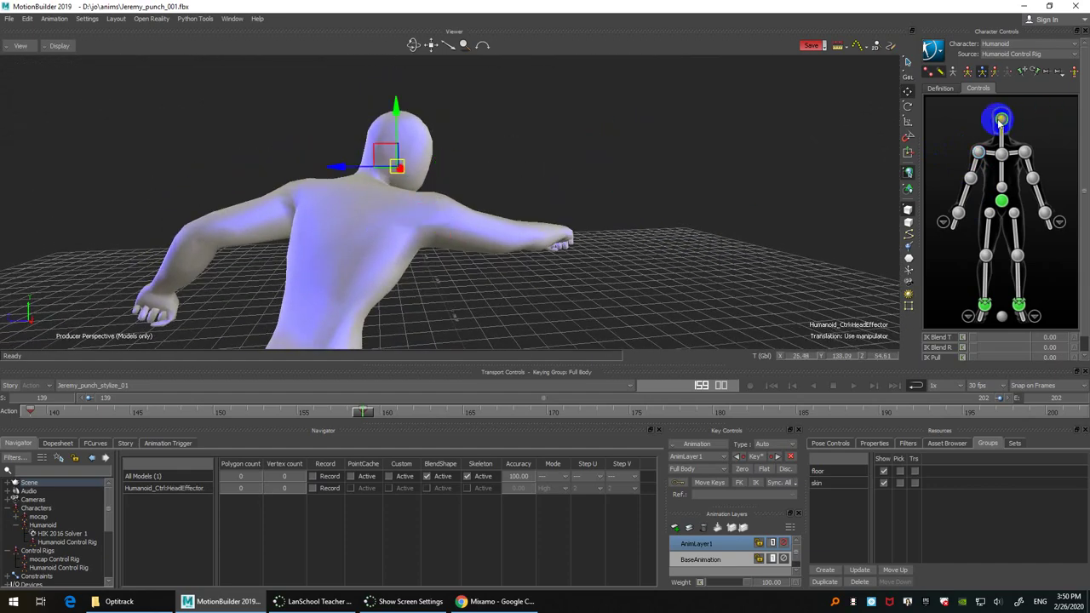
{"action": "left_click_drag", "start_coordinate": [663, 172], "coordinate": [256, 174], "text": "ctrl+shift"}
{"action": "left_click_drag", "start_coordinate": [347, 162], "coordinate": [358, 162]}
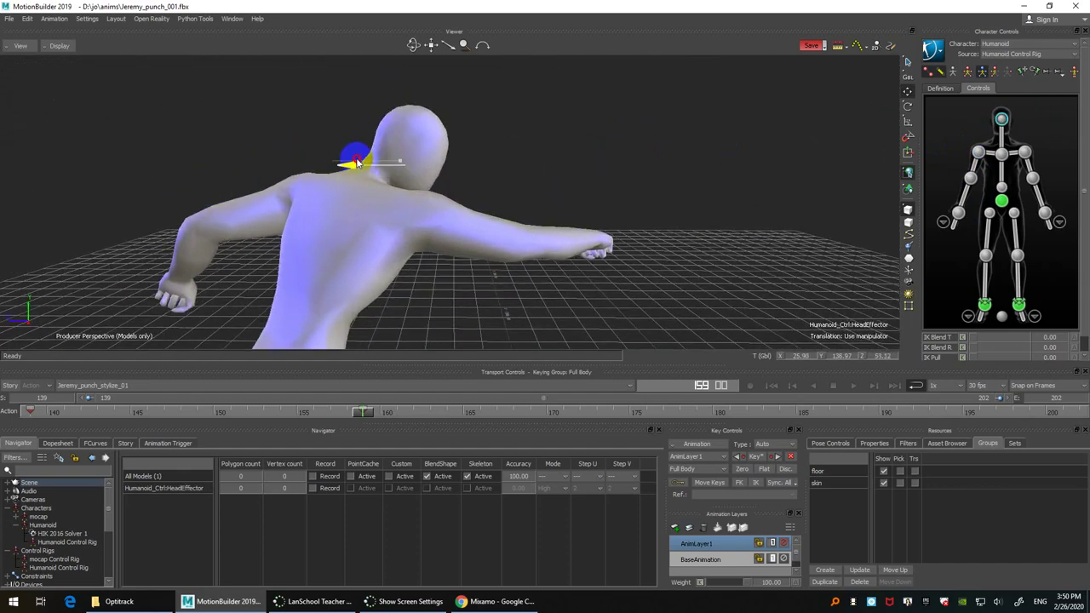
{"action": "left_click_drag", "start_coordinate": [595, 211], "coordinate": [677, 232], "text": "ctrl+shift"}
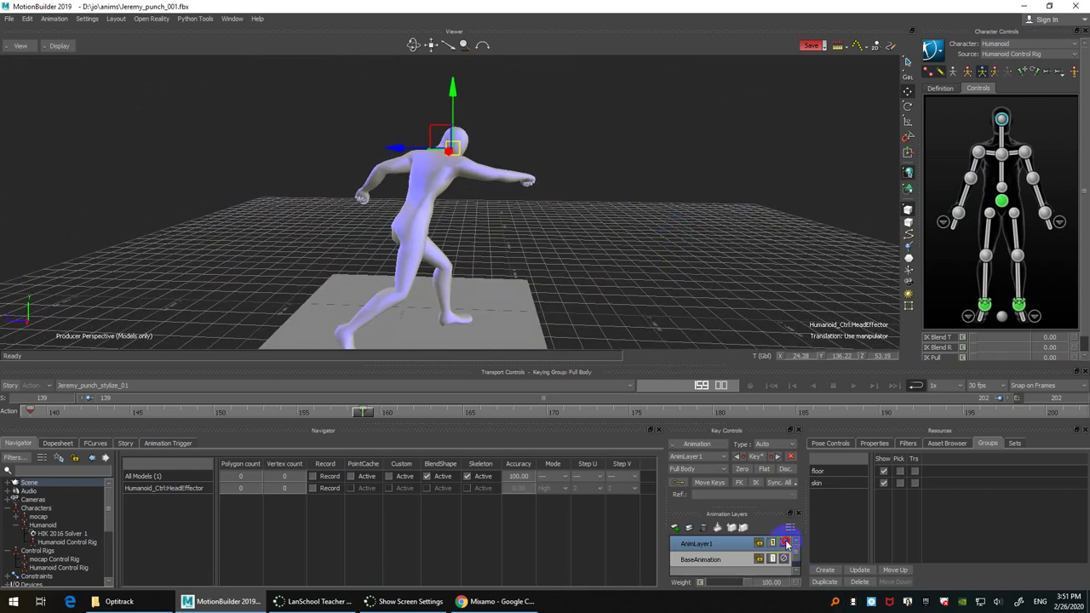
Step: Mute and unmute AnimLayer1 repeatedly at frame 159 to compare the stylized punch pose with the base animation
{"action": "left_click", "coordinate": [785, 544]}
{"action": "left_click", "coordinate": [785, 543]}
{"action": "left_click", "coordinate": [785, 543]}
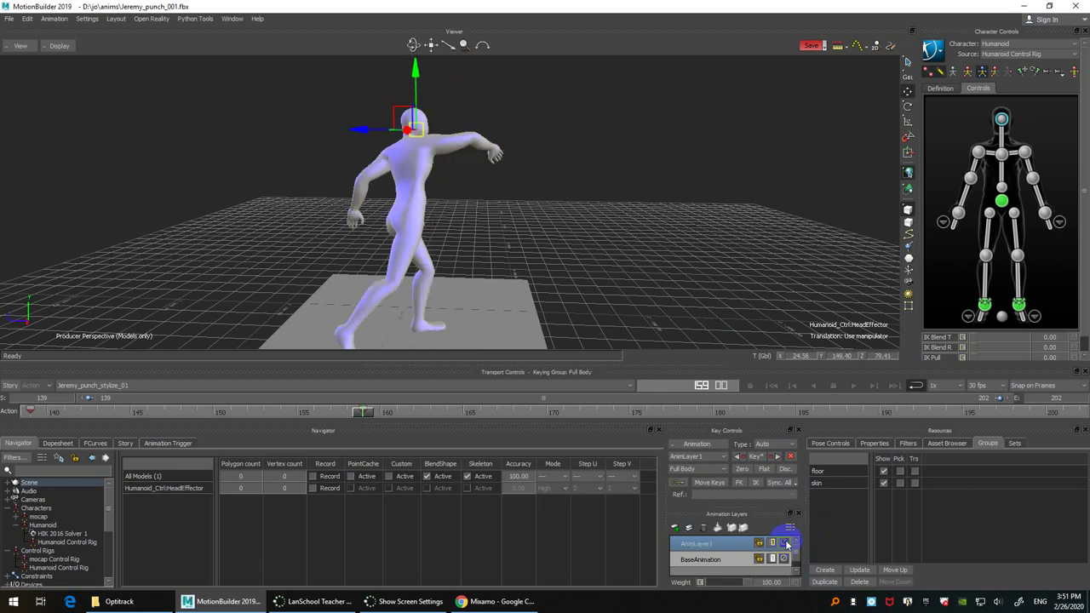
{"action": "left_click", "coordinate": [786, 543]}
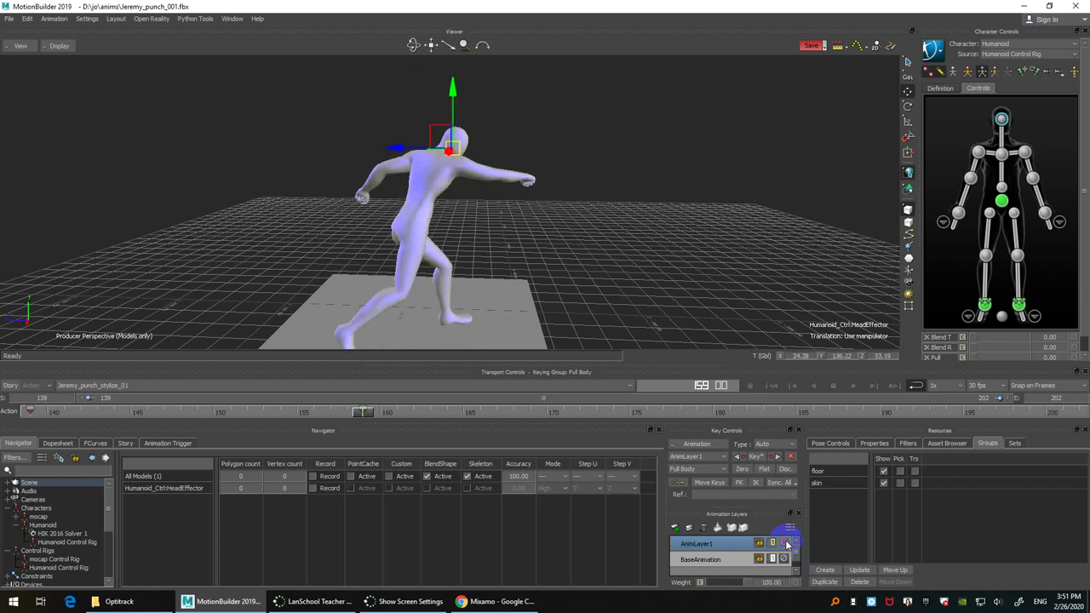
{"action": "left_click", "coordinate": [786, 544]}
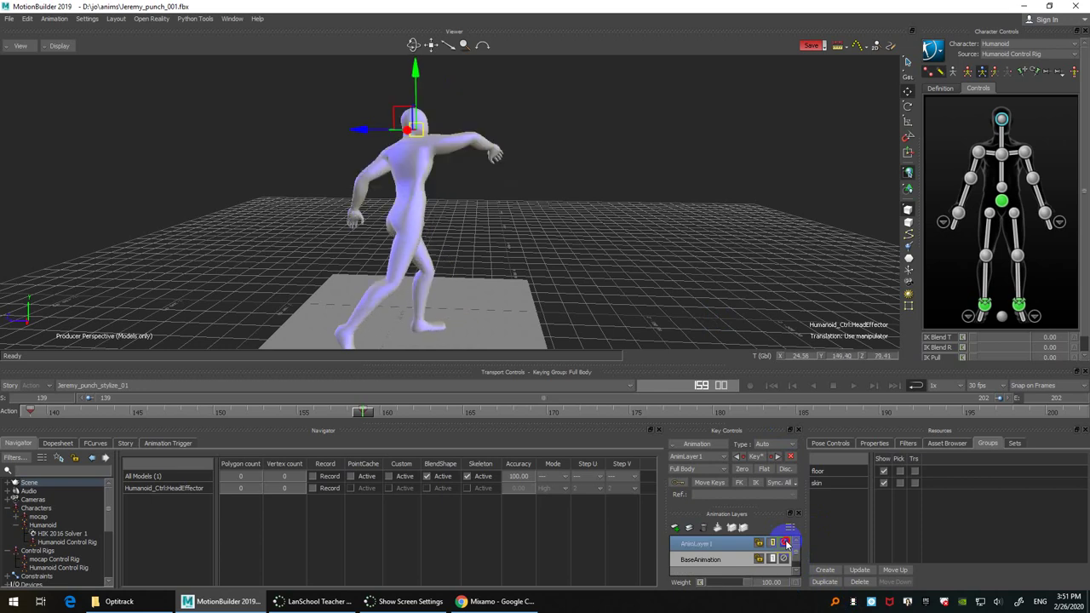
{"action": "left_click", "coordinate": [785, 543]}
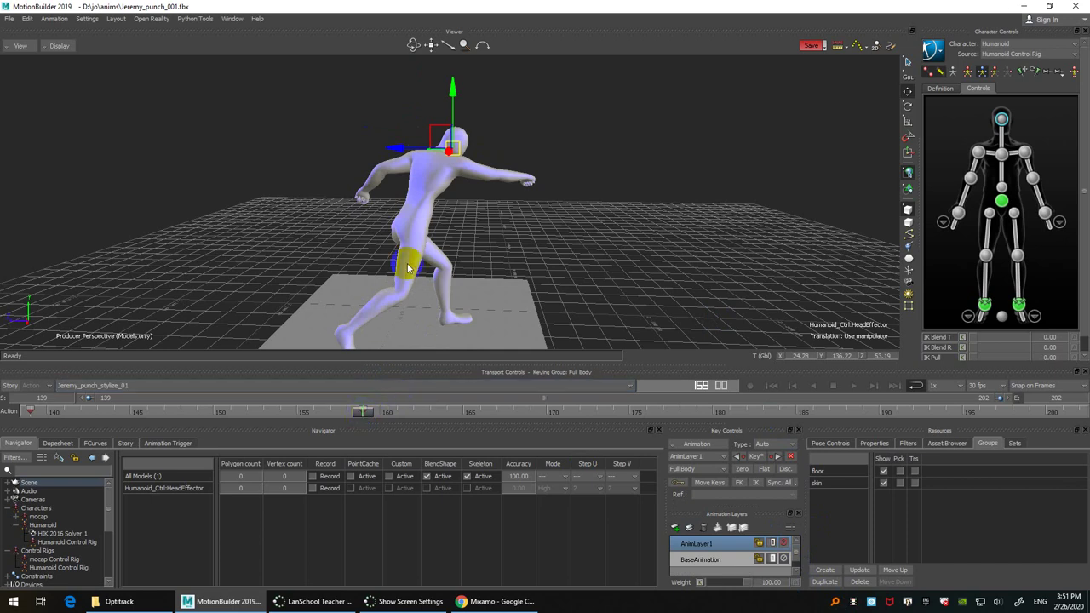
Step: Scrub back to frame 150 and mute AnimLayer1 to examine the base animation's pose there
{"action": "left_click", "coordinate": [363, 416]}
{"action": "left_click_drag", "start_coordinate": [308, 411], "coordinate": [217, 385]}
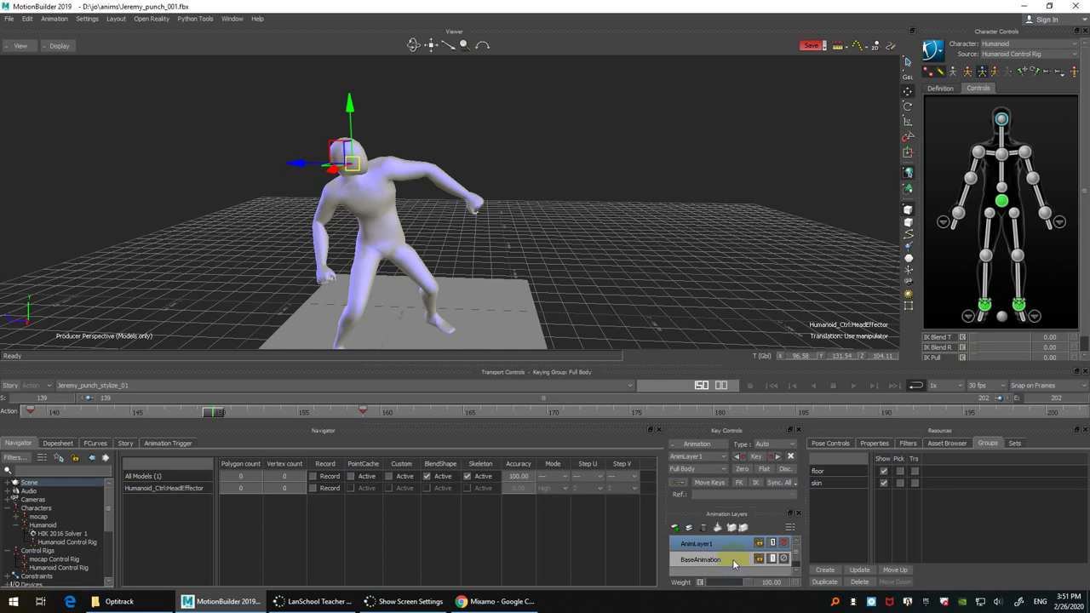
{"action": "left_click", "coordinate": [784, 542]}
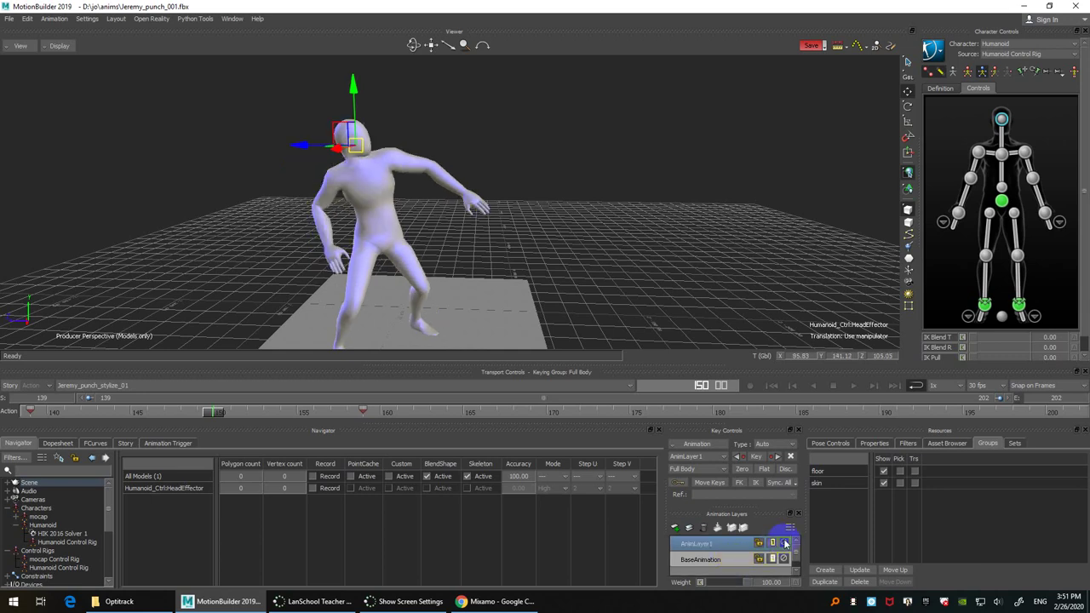
Step: Unmute AnimLayer1 and set a full-body zero key on that layer at frame 155
{"action": "left_click", "coordinate": [785, 543]}
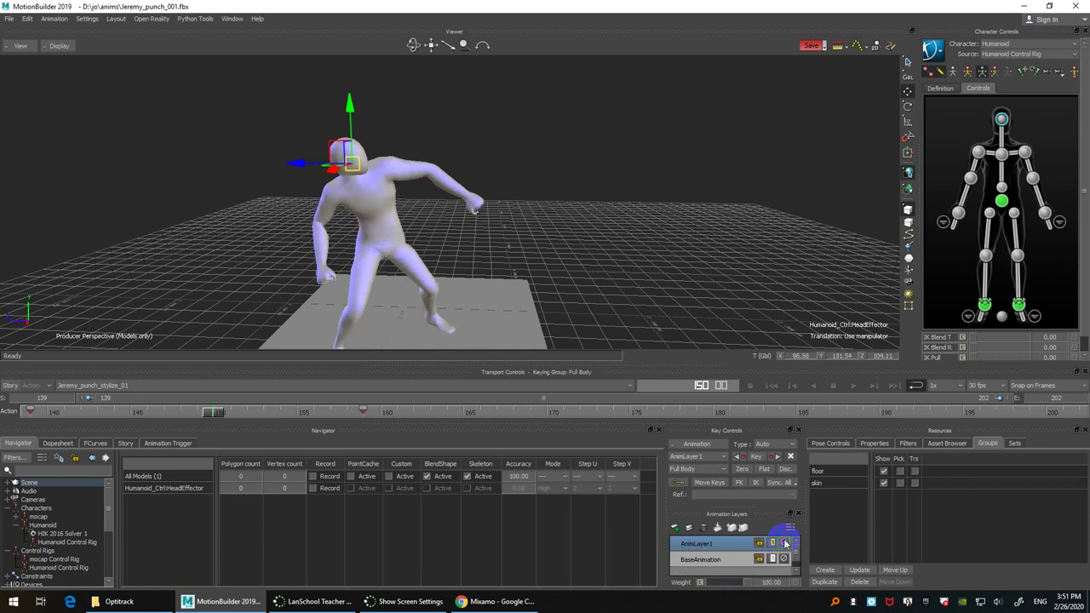
{"action": "left_click", "coordinate": [732, 559]}
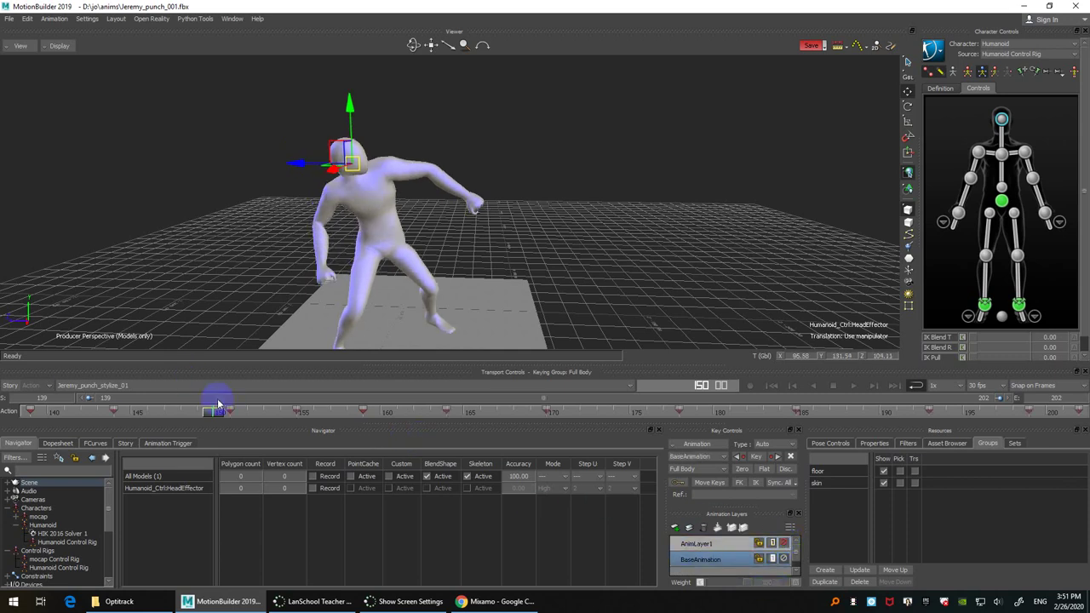
{"action": "left_click_drag", "start_coordinate": [218, 403], "coordinate": [297, 416]}
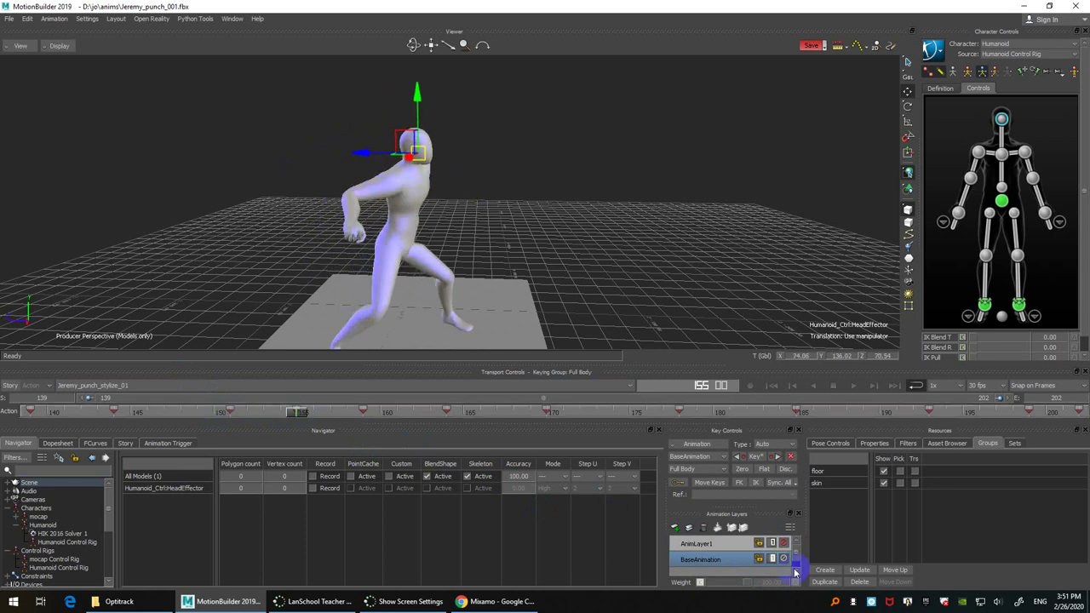
{"action": "left_click", "coordinate": [724, 544]}
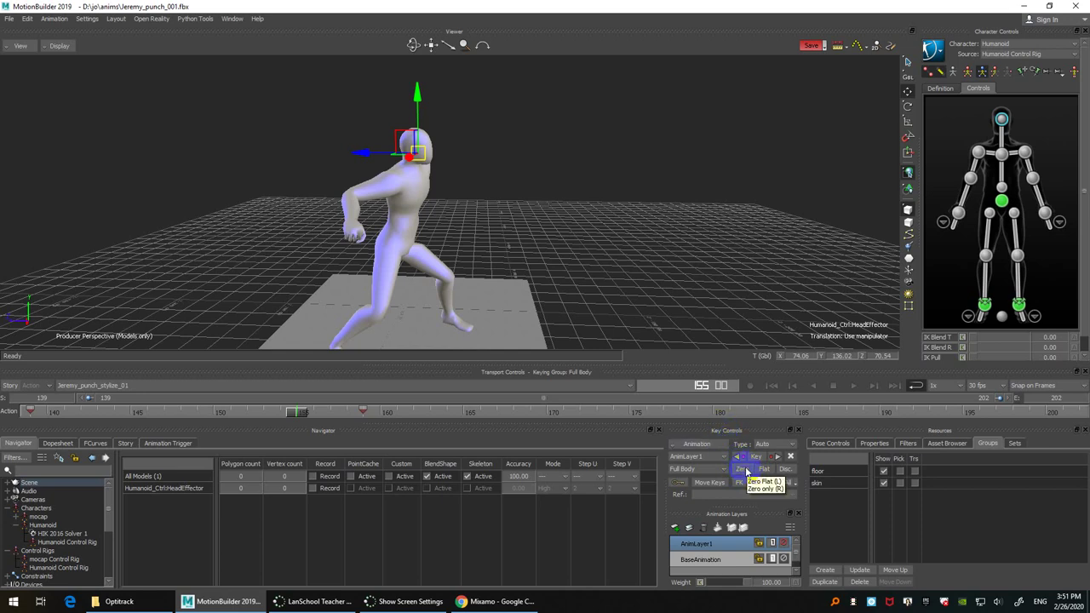
{"action": "left_click", "coordinate": [747, 471]}
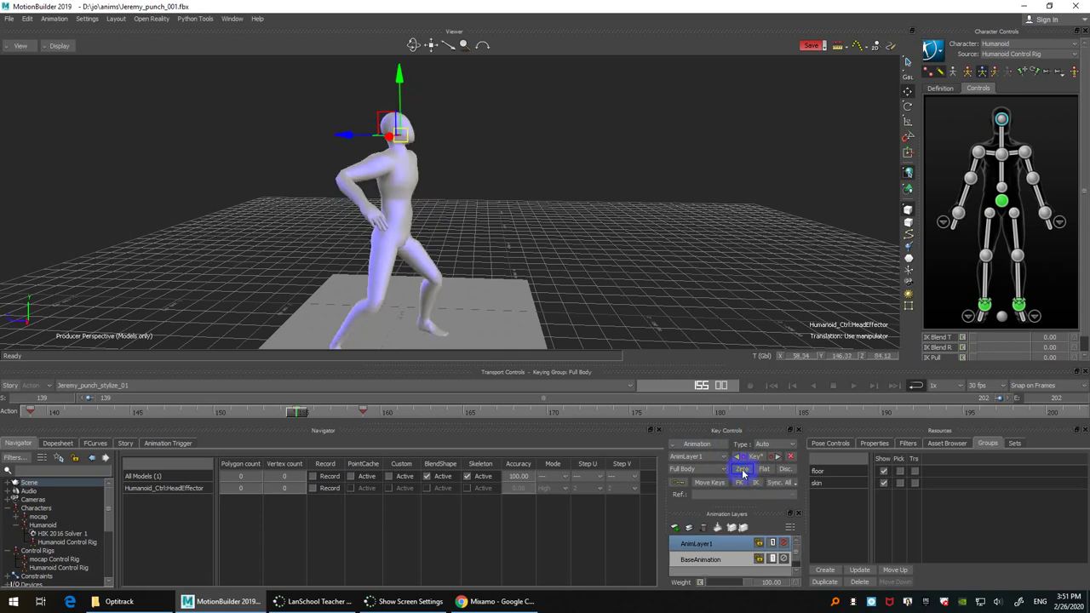
{"action": "left_click_drag", "start_coordinate": [631, 220], "coordinate": [598, 228], "text": "ctrl+shift"}
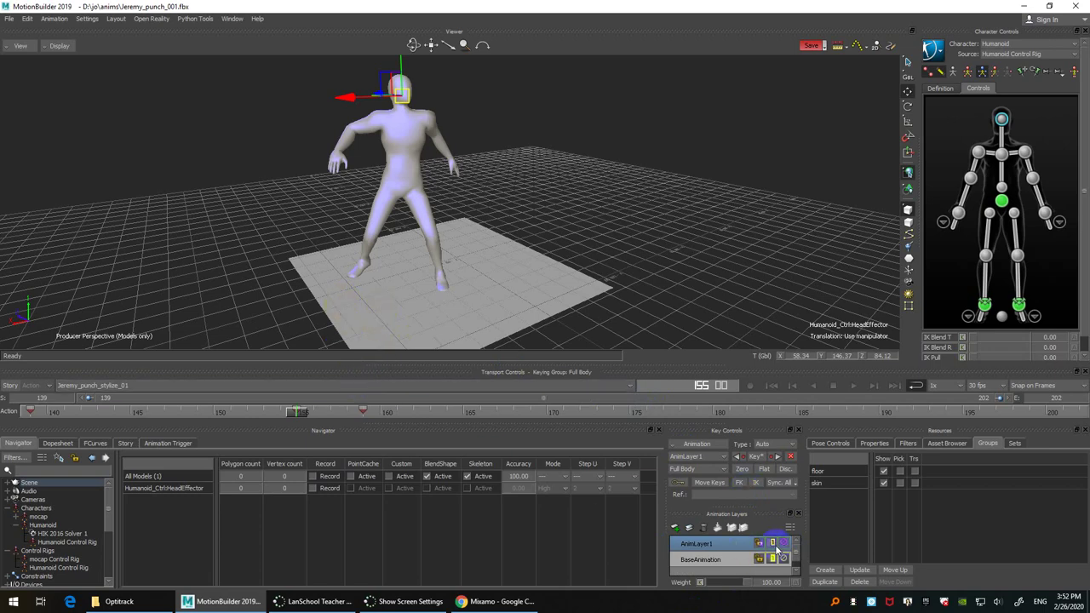
Step: Select a finger effector on each hand in X-Ray display with Body Parts keying and delete the hands' AnimLayer1 keys at frames 155 and 159
{"action": "mouse_move", "coordinate": [299, 409]}
{"action": "left_mouse_down"}
{"action": "mouse_move", "coordinate": [263, 417]}
{"action": "mouse_move", "coordinate": [297, 410]}
{"action": "left_mouse_up"}
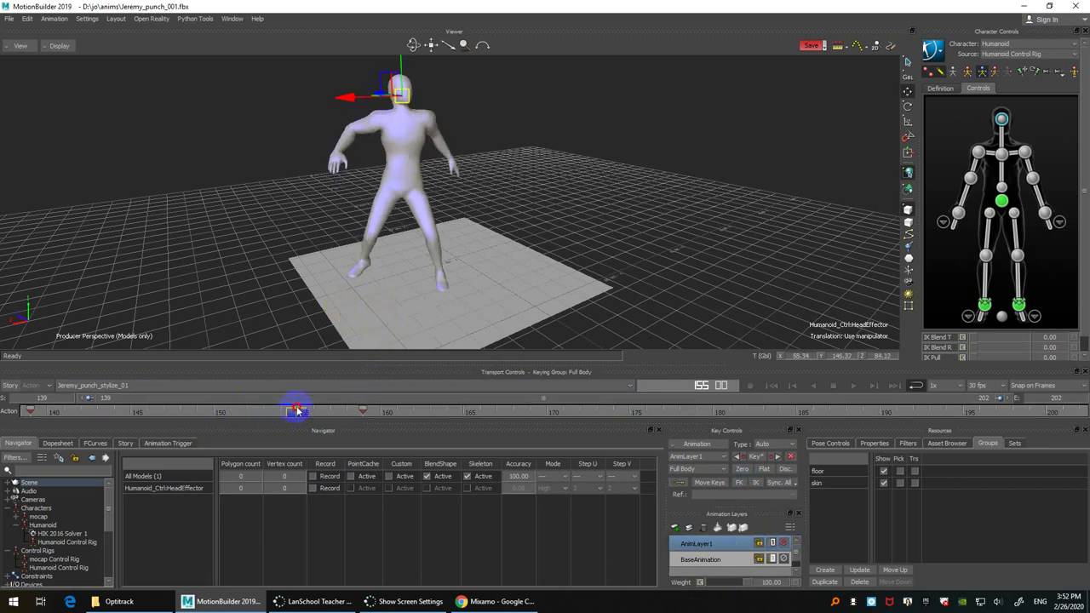
{"action": "left_click_drag", "start_coordinate": [556, 213], "coordinate": [499, 224], "text": "ctrl"}
{"action": "key", "text": "ctrl+a"}
{"action": "left_click", "coordinate": [217, 219]}
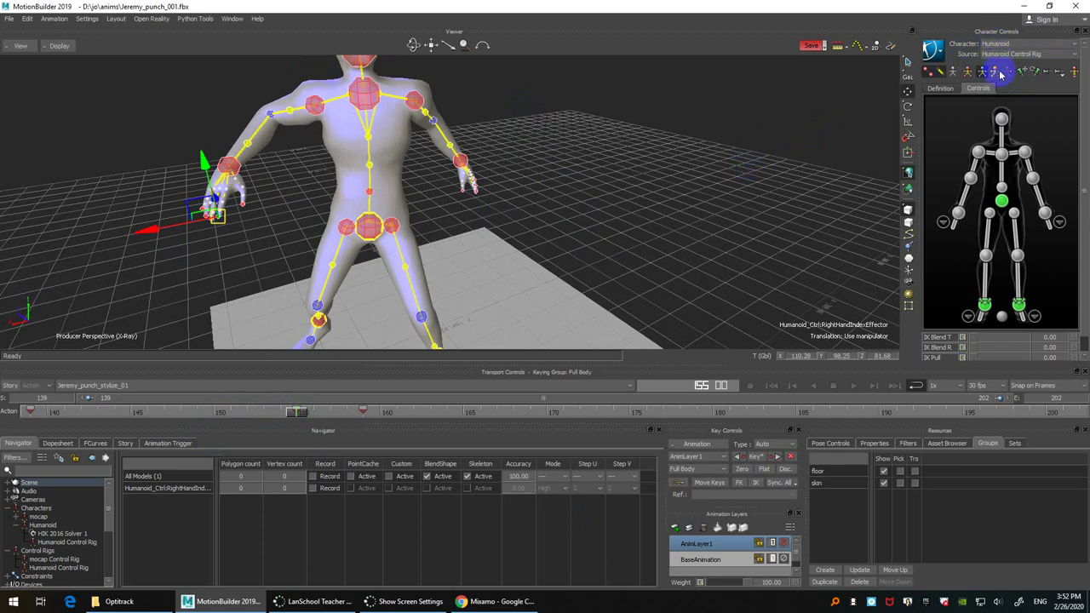
{"action": "left_click", "coordinate": [996, 71]}
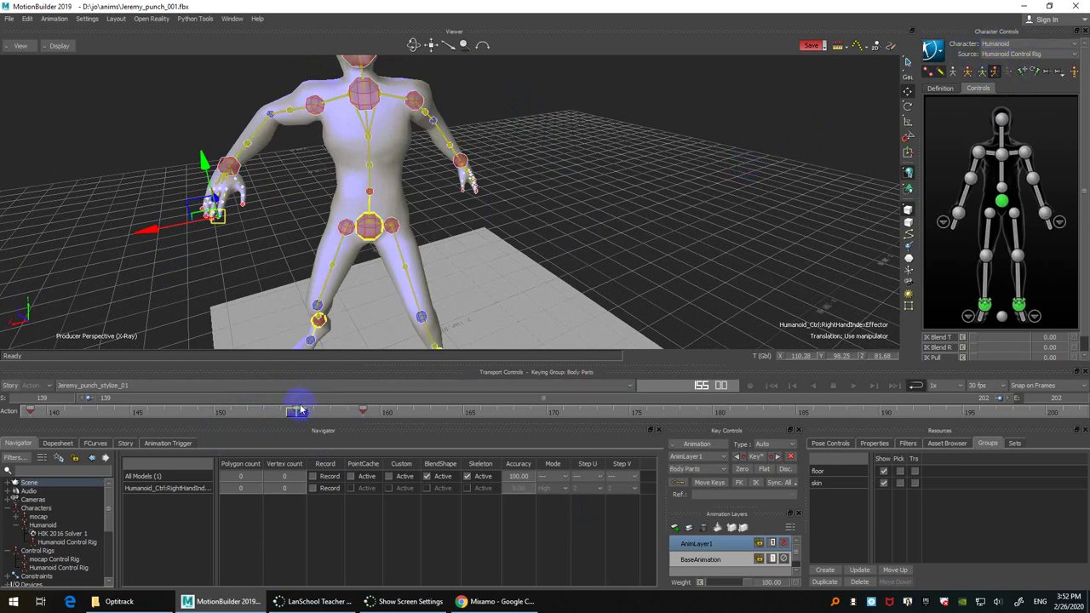
{"action": "left_click_drag", "start_coordinate": [461, 205], "coordinate": [503, 170], "text": "ctrl"}
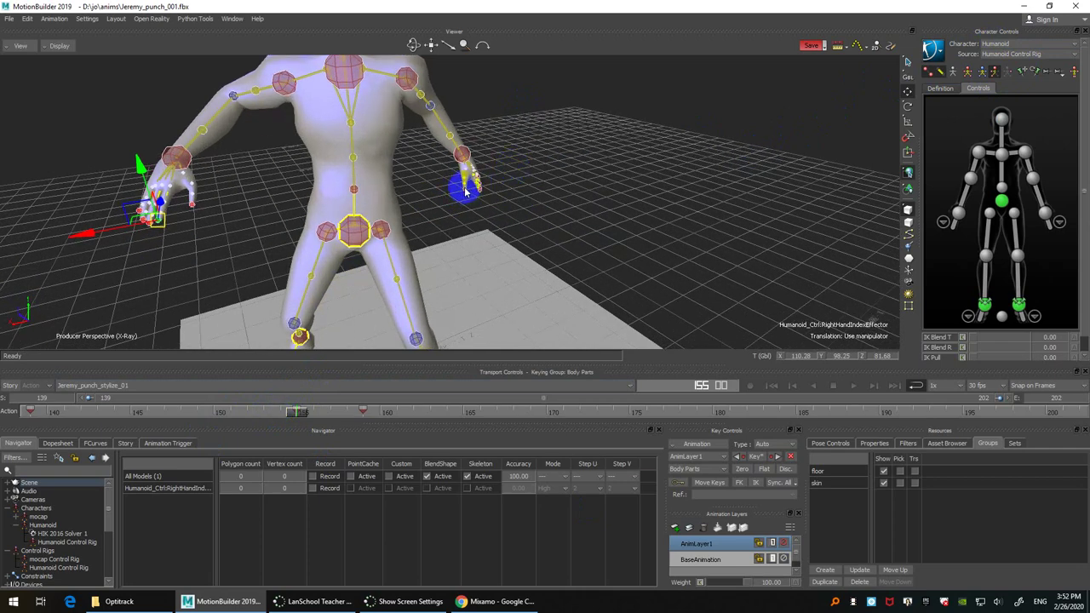
{"action": "left_click", "coordinate": [467, 187], "text": "shift"}
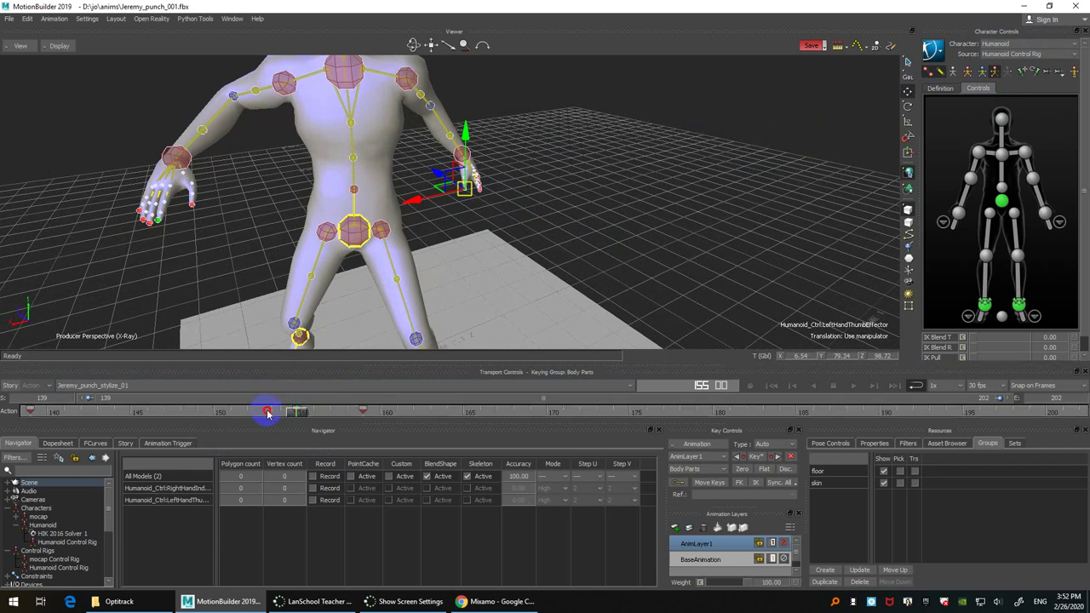
{"action": "left_click_drag", "start_coordinate": [267, 414], "coordinate": [421, 414]}
{"action": "key", "text": "Delete"}
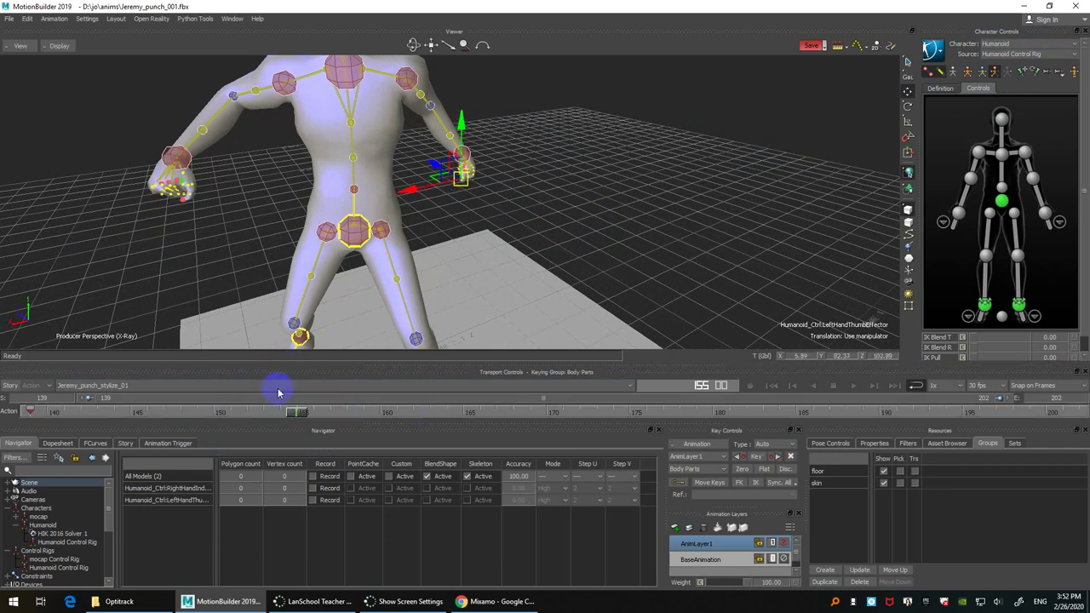
Step: Check the hands back at frame 139 in models-only display and restore Full Body keying
{"action": "left_click_drag", "start_coordinate": [296, 413], "coordinate": [2, 419]}
{"action": "scroll", "coordinate": [270, 212], "scroll_direction": "down", "scroll_amount": 2}
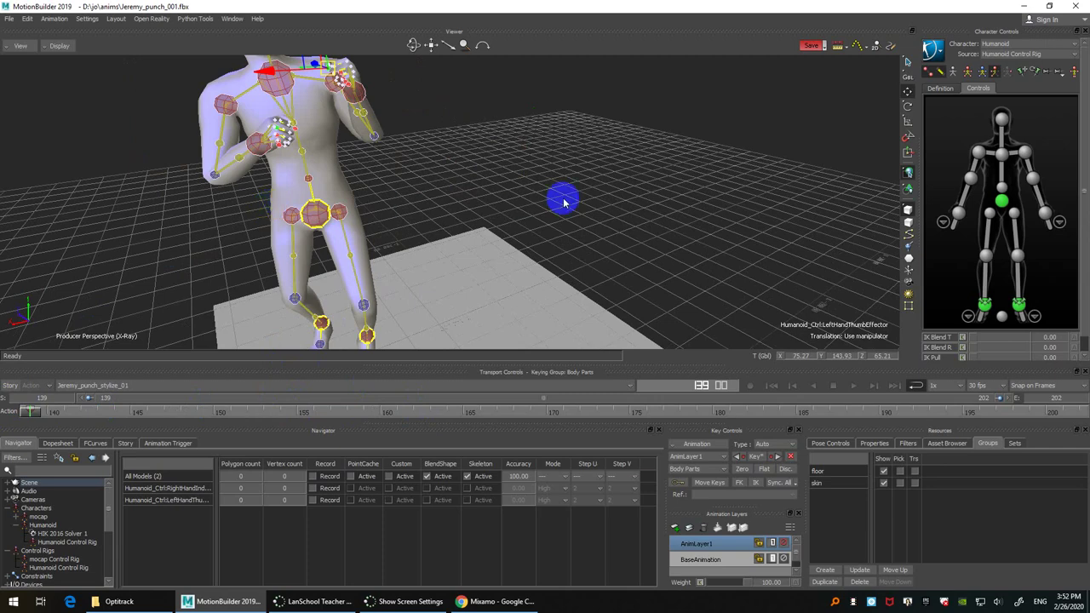
{"action": "key", "text": "ctrl+a"}
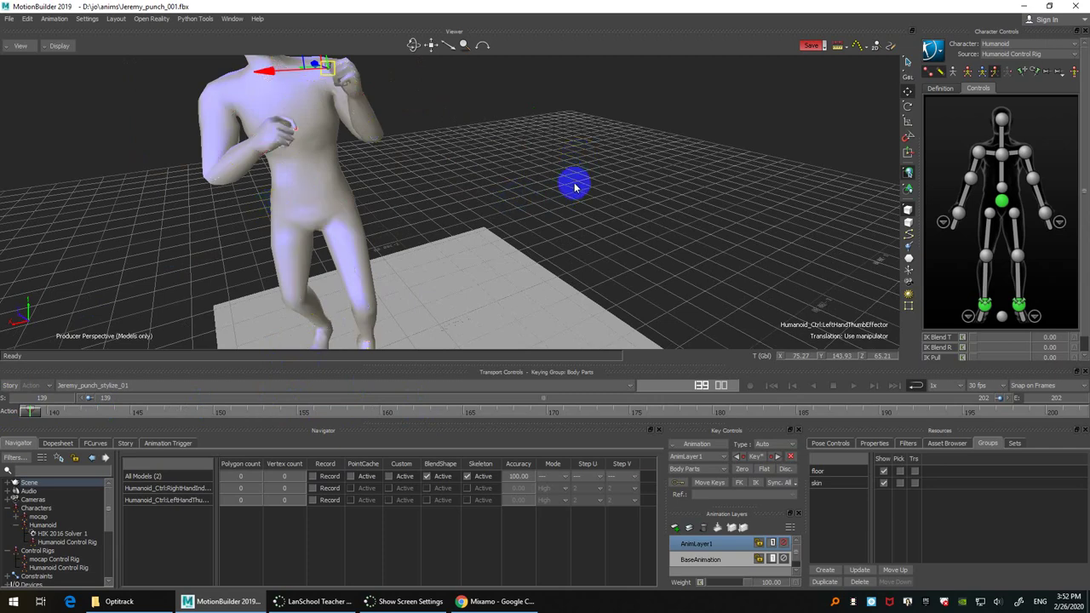
{"action": "left_click_drag", "start_coordinate": [568, 199], "coordinate": [596, 210], "text": "ctrl+shift"}
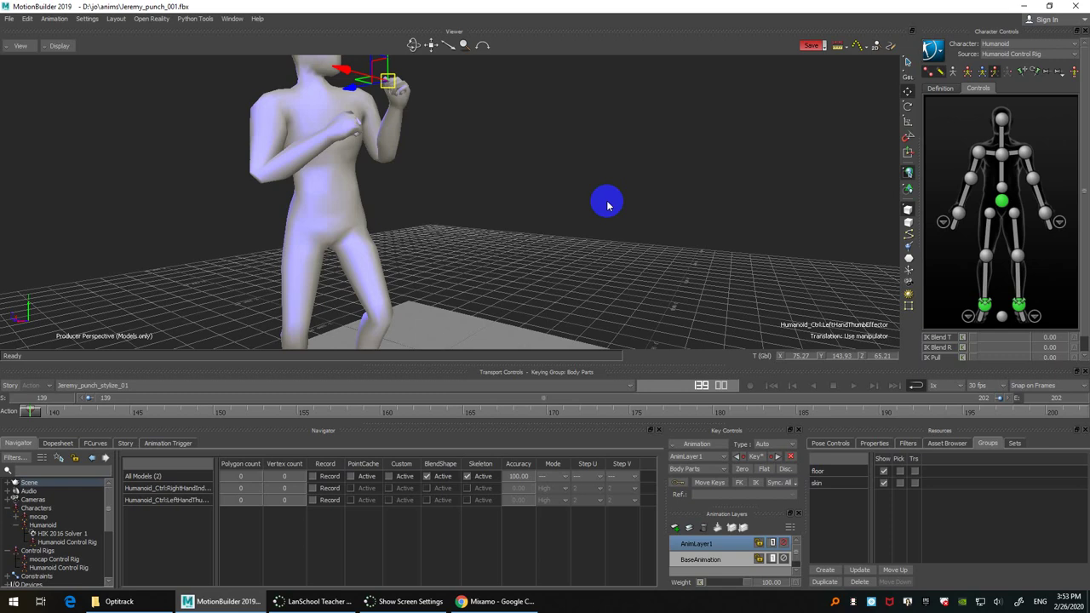
{"action": "left_click", "coordinate": [982, 72]}
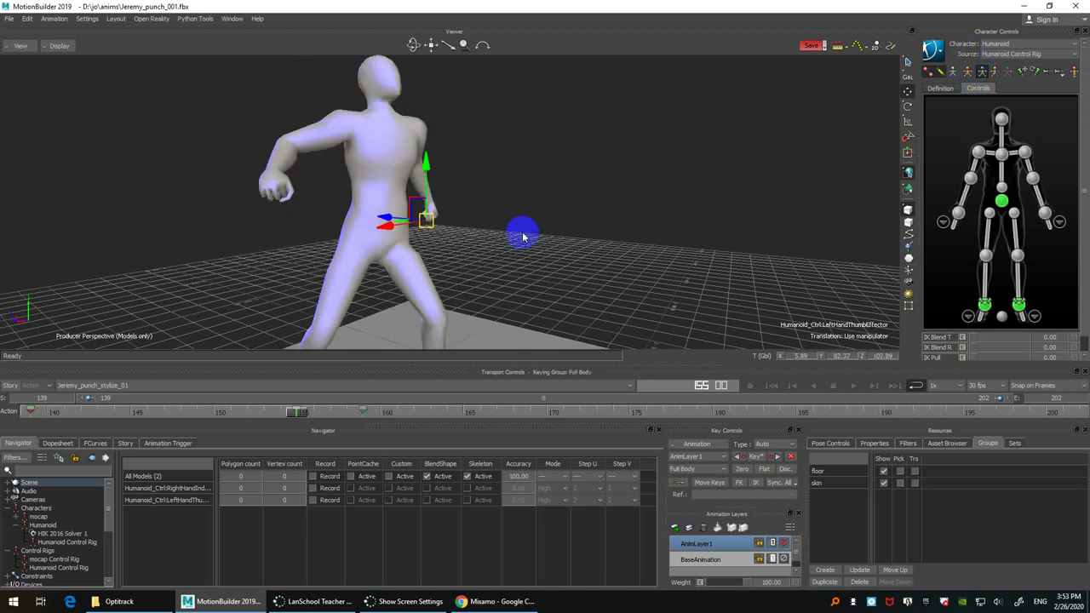
Step: At frame 159, move the hips effector toward the punch and down to about X 50.9, Y 63.1, Z 56.8 in global space
{"action": "key", "text": "period"}
{"action": "mouse_move", "coordinate": [616, 223]}
{"action": "left_mouse_down", "text": "ctrl+shift"}
{"action": "mouse_move", "coordinate": [590, 247]}
{"action": "mouse_move", "coordinate": [616, 229]}
{"action": "left_mouse_up", "text": "ctrl+shift"}
{"action": "left_click", "coordinate": [1001, 201]}
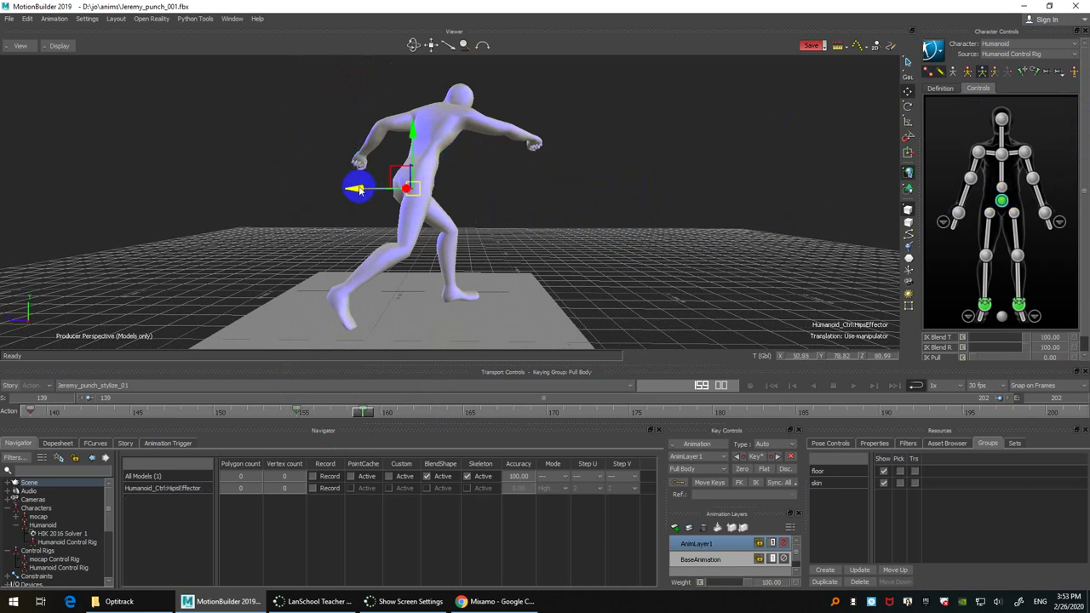
{"action": "left_click_drag", "start_coordinate": [362, 188], "coordinate": [390, 188]}
{"action": "left_click_drag", "start_coordinate": [450, 130], "coordinate": [446, 165]}
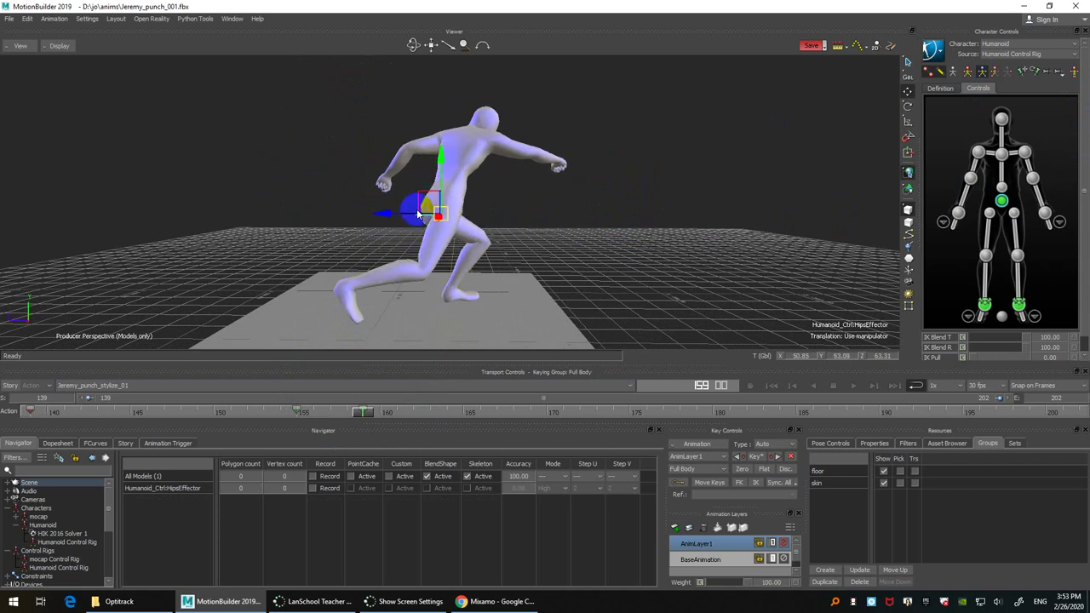
{"action": "left_click_drag", "start_coordinate": [389, 204], "coordinate": [397, 223]}
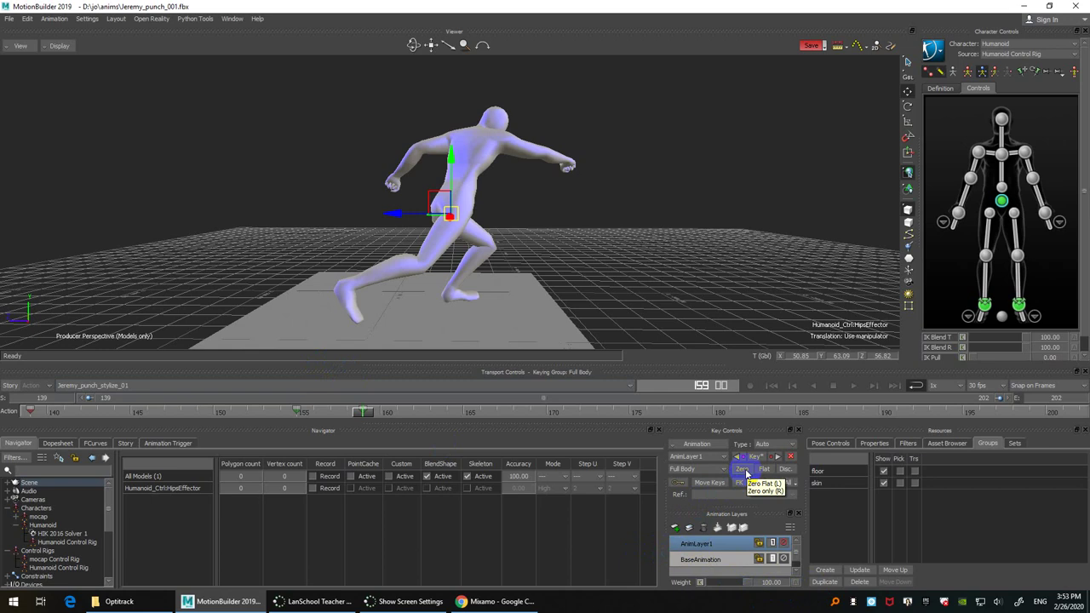
Step: Clear the effector selection at frame 139 and save the scene
{"action": "mouse_move", "coordinate": [361, 412]}
{"action": "left_mouse_down"}
{"action": "mouse_move", "coordinate": [68, 397]}
{"action": "mouse_move", "coordinate": [409, 392]}
{"action": "mouse_move", "coordinate": [282, 418]}
{"action": "mouse_move", "coordinate": [12, 424]}
{"action": "left_mouse_up"}
{"action": "left_click_drag", "start_coordinate": [701, 161], "coordinate": [698, 230], "text": "ctrl"}
{"action": "left_click", "coordinate": [700, 232]}
{"action": "left_click", "coordinate": [697, 229]}
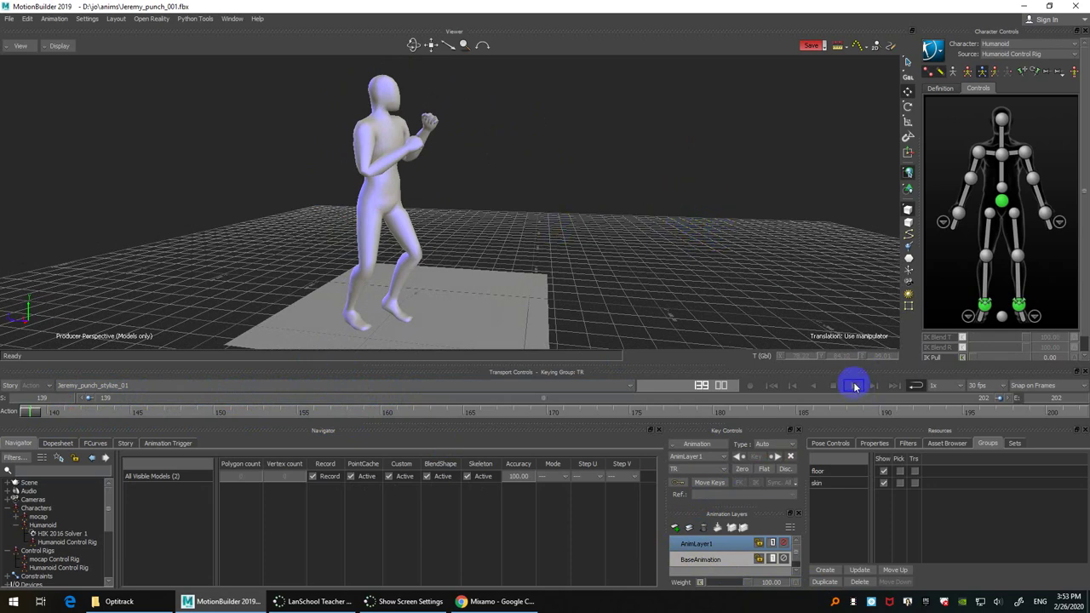
{"action": "scroll", "coordinate": [718, 198], "scroll_direction": "up", "scroll_amount": 2}
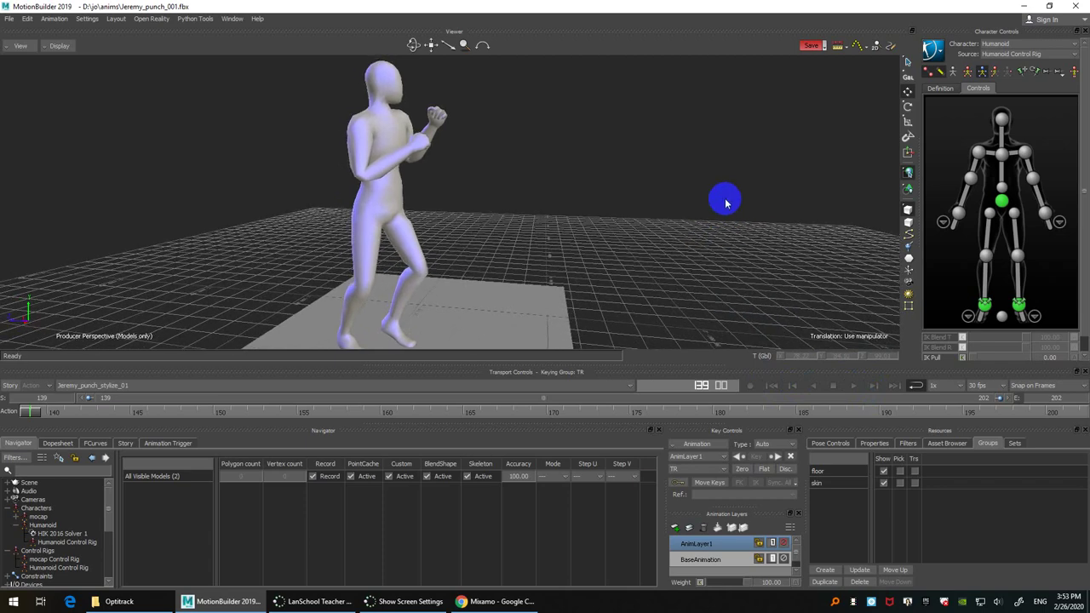
{"action": "key", "text": "s"}
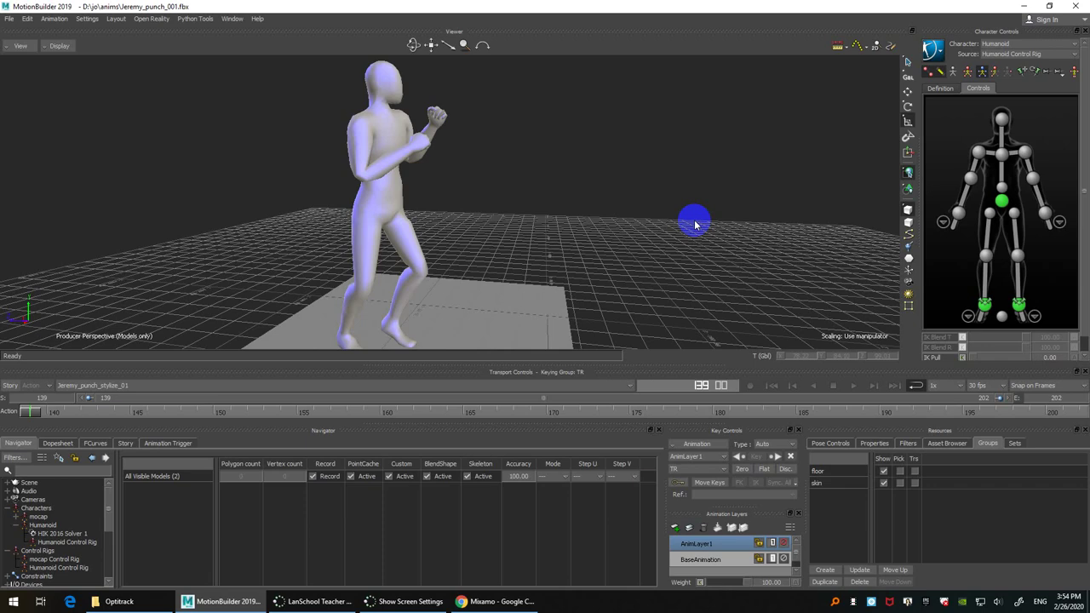
Step: Zoom out to frame the whole character, and close MotionBuilder while saving the scene changes
{"action": "left_click_drag", "start_coordinate": [660, 143], "coordinate": [604, 274], "text": "ctrl+shift"}
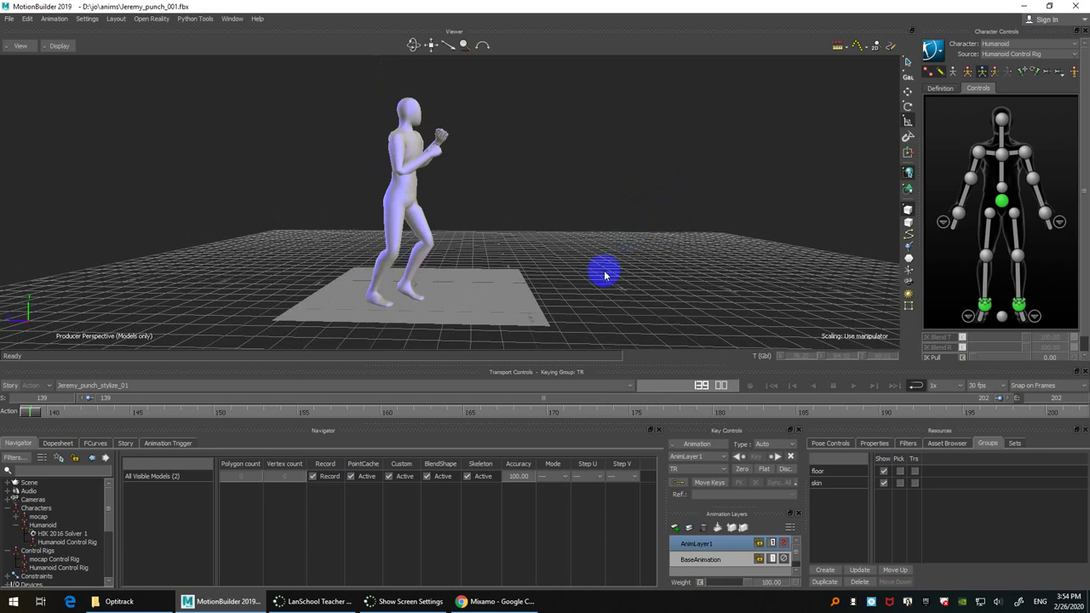
{"action": "left_click", "coordinate": [1075, 6]}
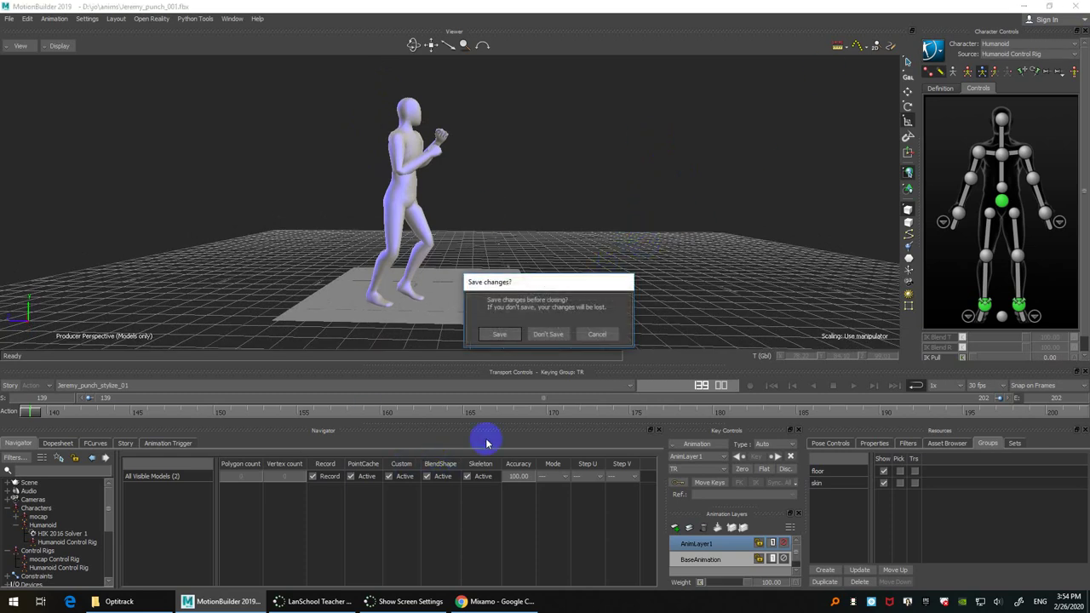
{"action": "left_click", "coordinate": [499, 334]}
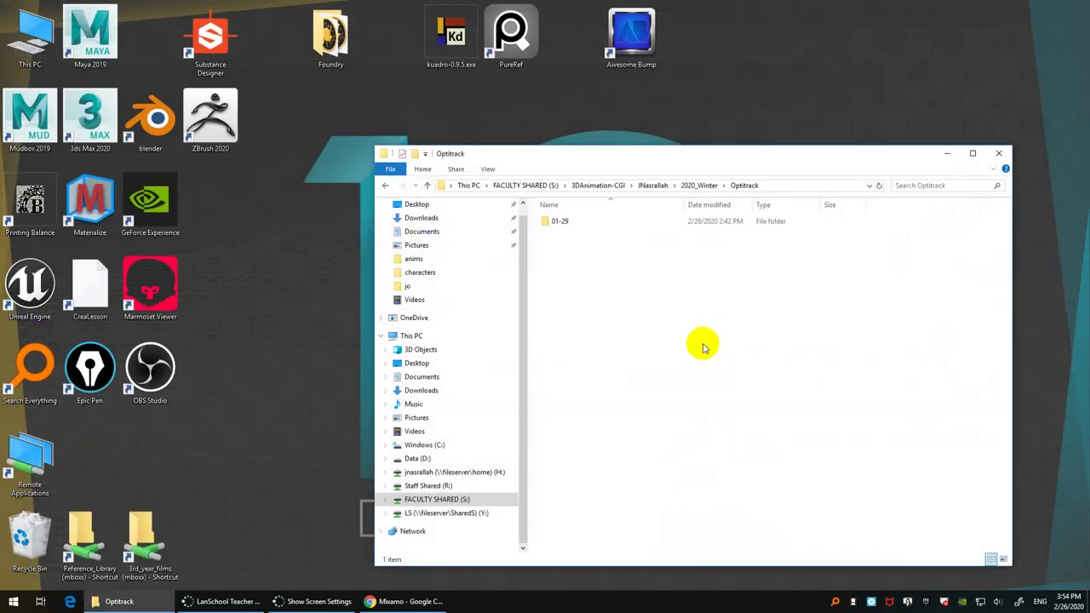
Step: Relaunch MotionBuilder 2019 and open the recent file Jeremy_punch_001.fbx with both of its takes
{"action": "key", "text": "super"}
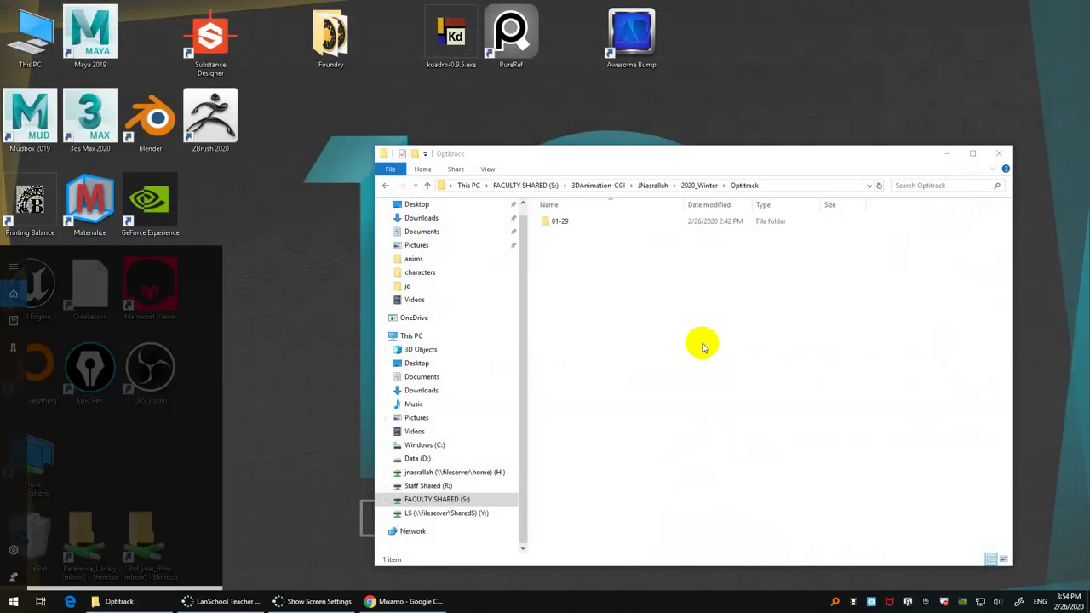
{"action": "type", "text": "motion"}
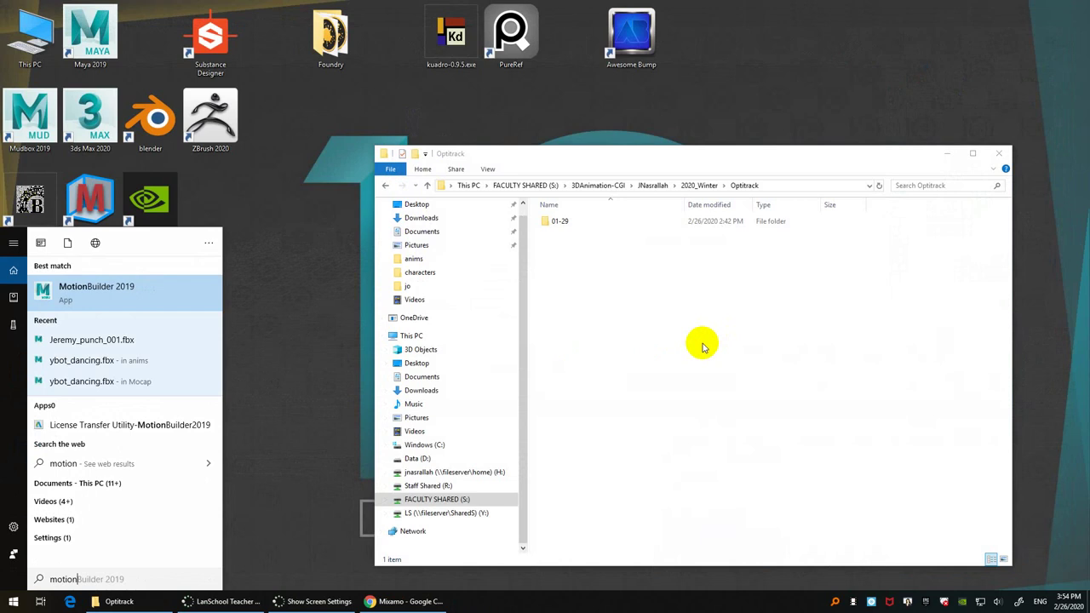
{"action": "key", "text": "Return"}
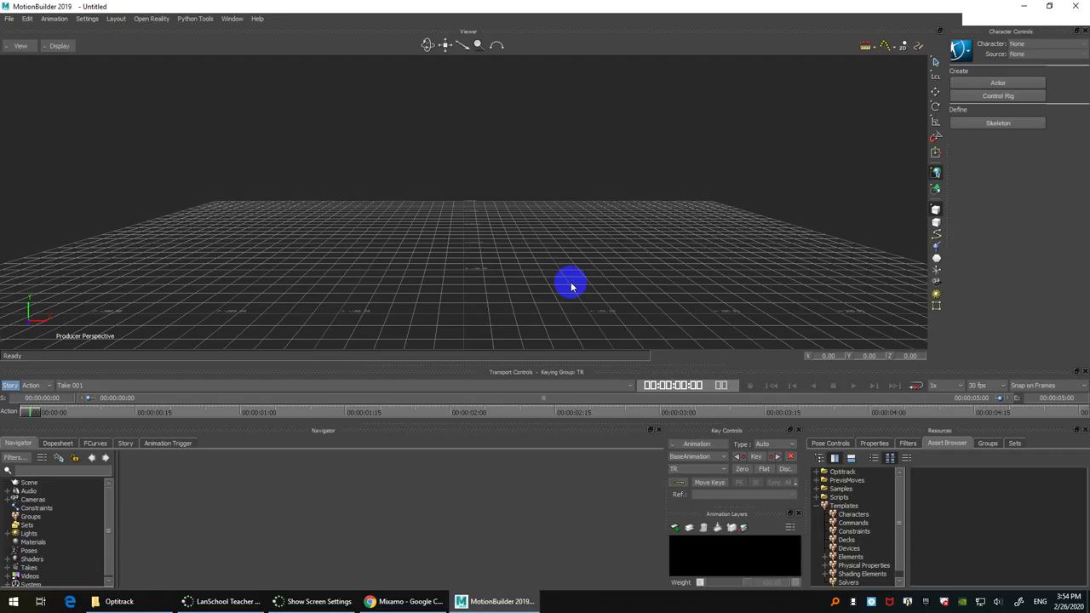
{"action": "left_click", "coordinate": [9, 18]}
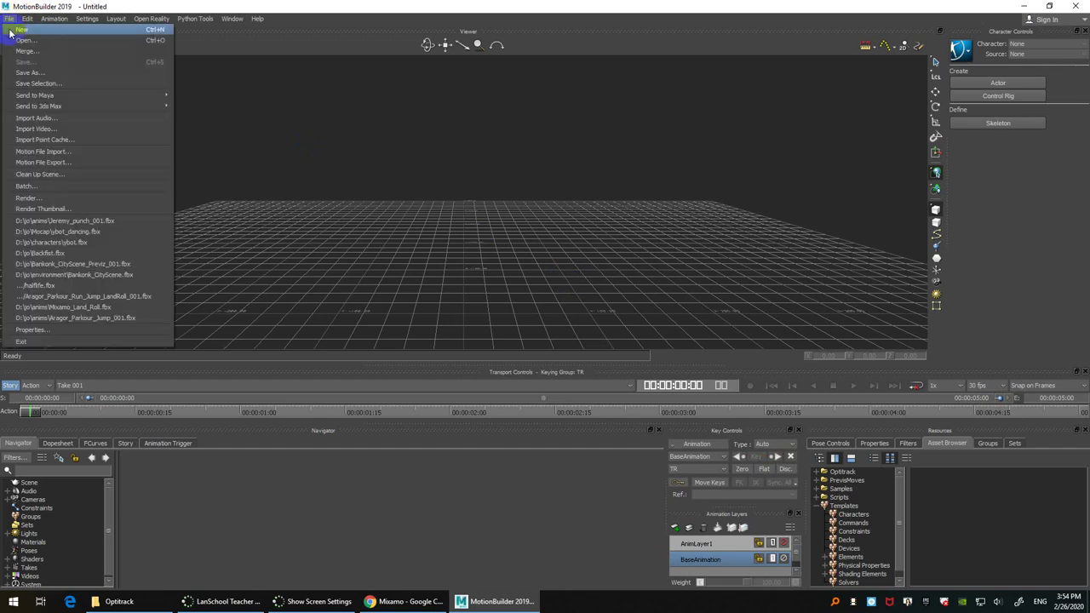
{"action": "left_click", "coordinate": [141, 222]}
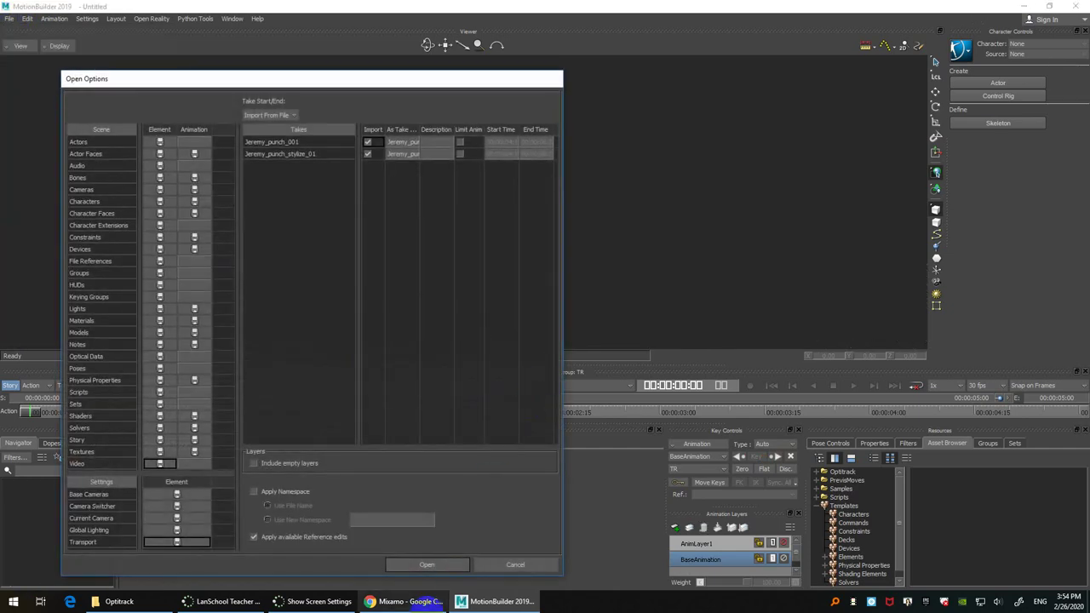
{"action": "left_click", "coordinate": [425, 562]}
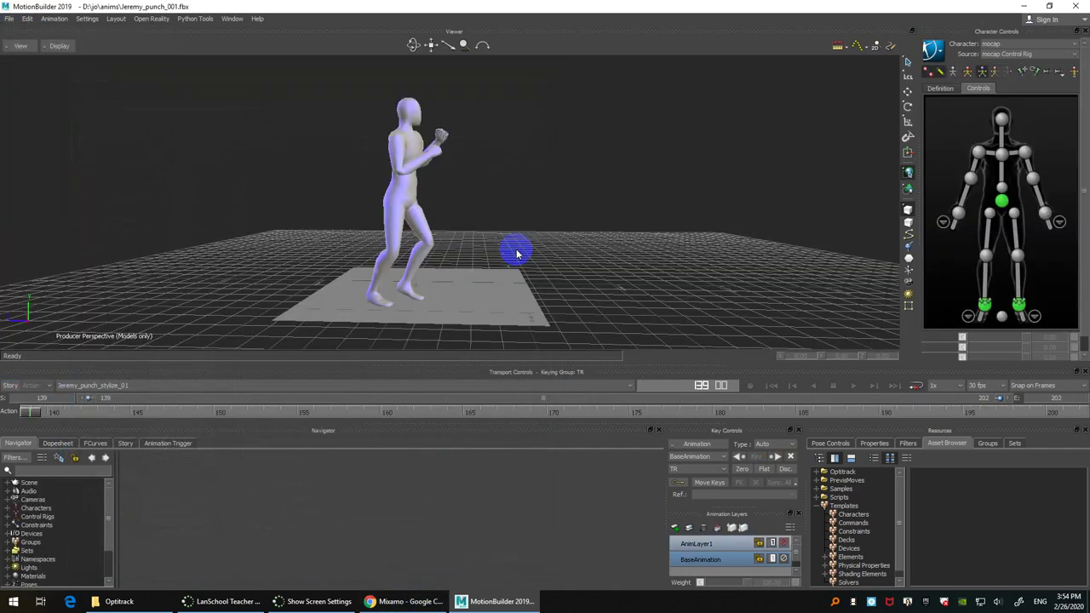
Step: Play back the Jeremy_punch_stylize_01 take to review the exaggerated punch
{"action": "left_click_drag", "start_coordinate": [669, 259], "coordinate": [665, 202], "text": "ctrl"}
{"action": "key", "text": "ctrl+space"}
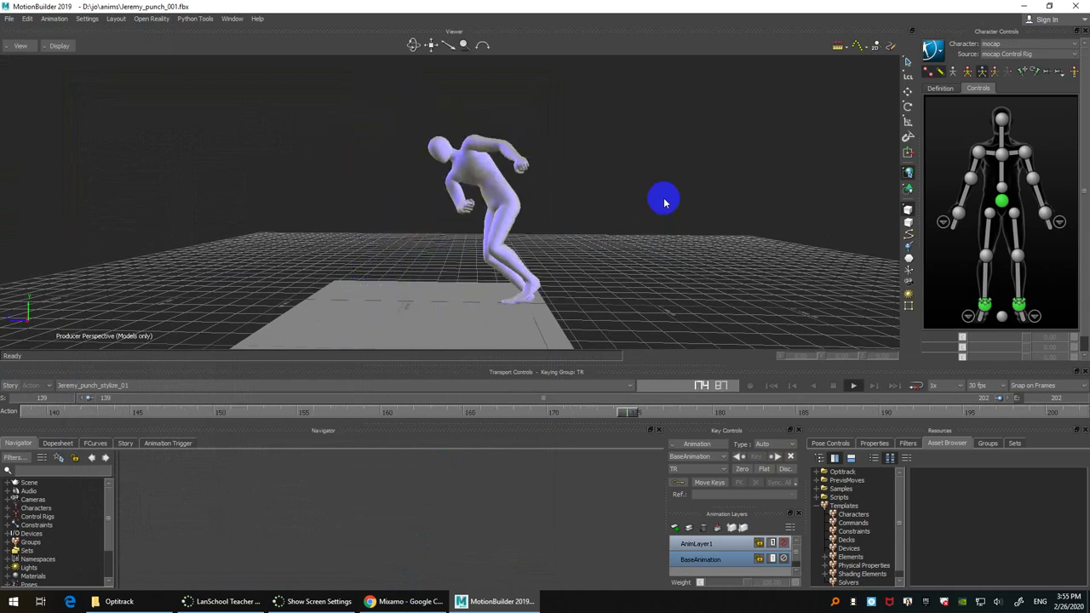
{"action": "left_click_drag", "start_coordinate": [664, 202], "coordinate": [647, 265], "text": "ctrl+shift"}
Step: Select AnimLayer1 and compare the punch playback with the layer muted and unmuted
{"action": "left_click", "coordinate": [734, 546]}
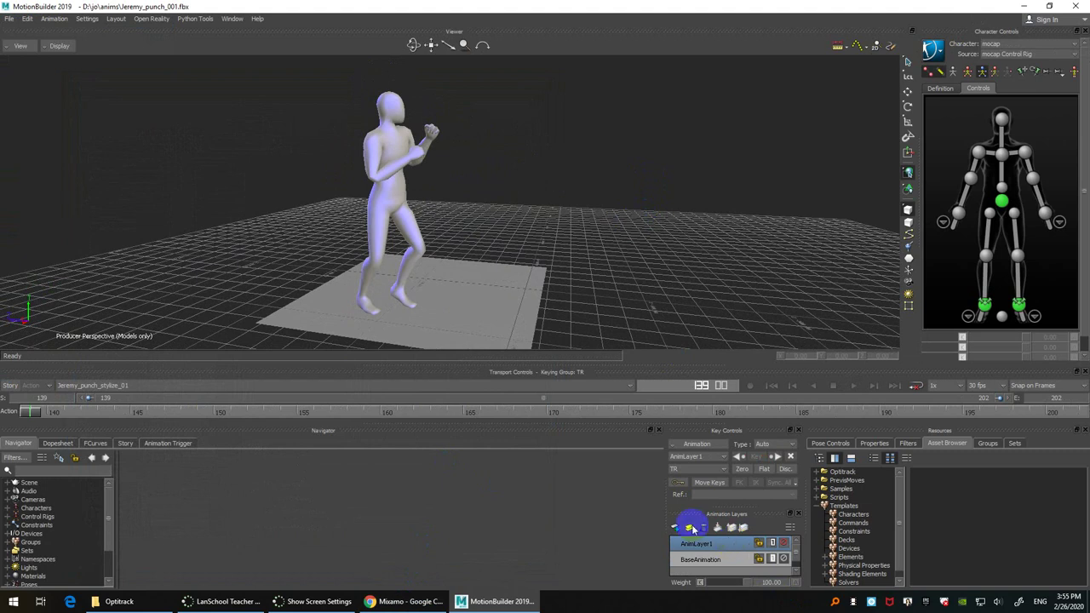
{"action": "left_click", "coordinate": [781, 550]}
{"action": "left_click", "coordinate": [786, 545]}
{"action": "key", "text": "ctrl+space"}
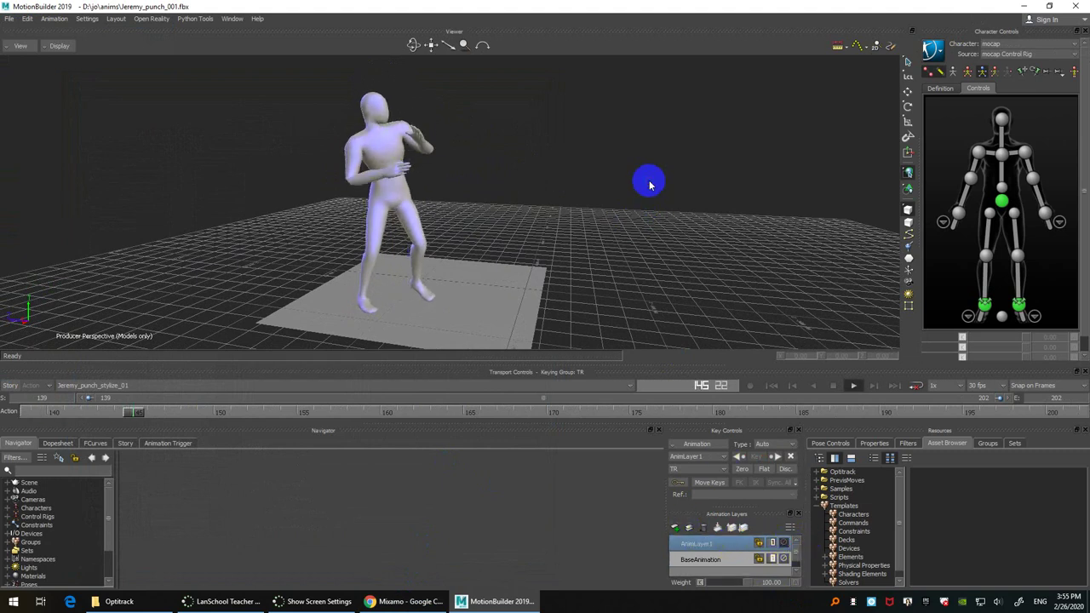
{"action": "key", "text": "ctrl+space"}
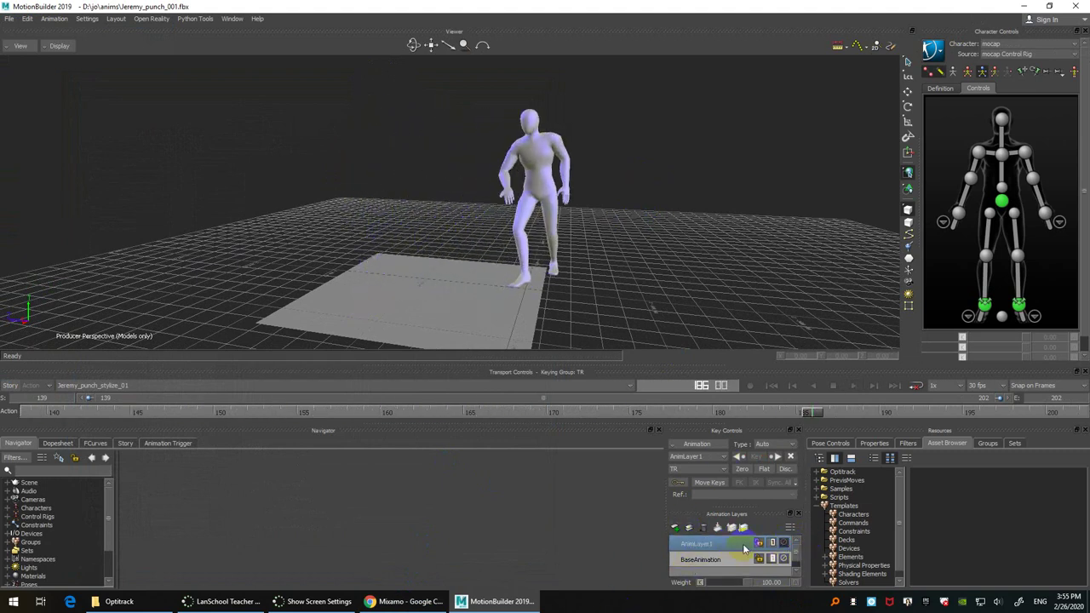
{"action": "left_click", "coordinate": [784, 544]}
{"action": "left_click", "coordinate": [691, 274]}
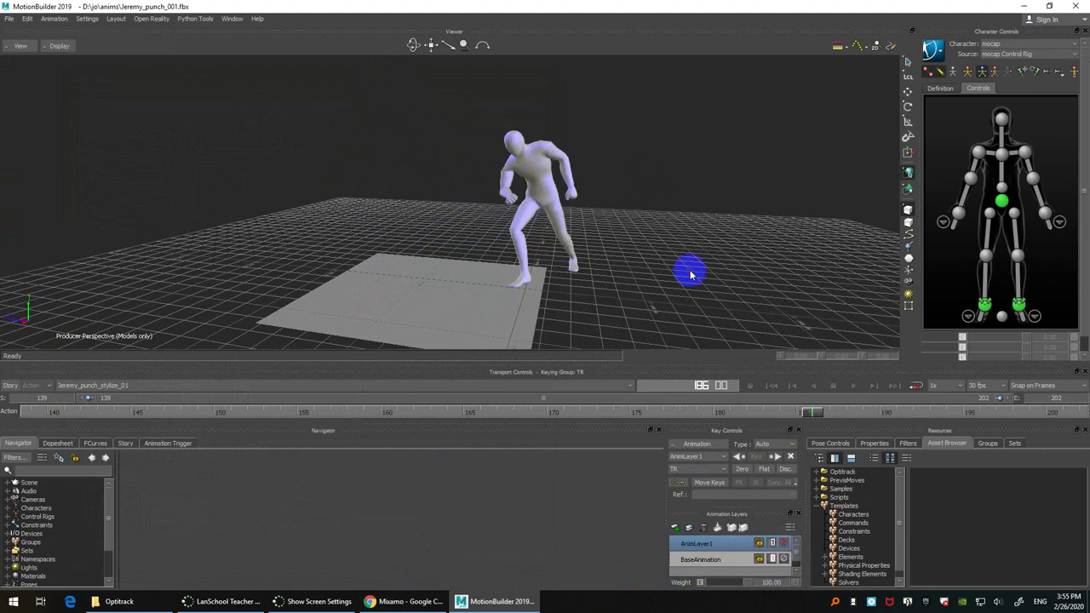
{"action": "key", "text": "space"}
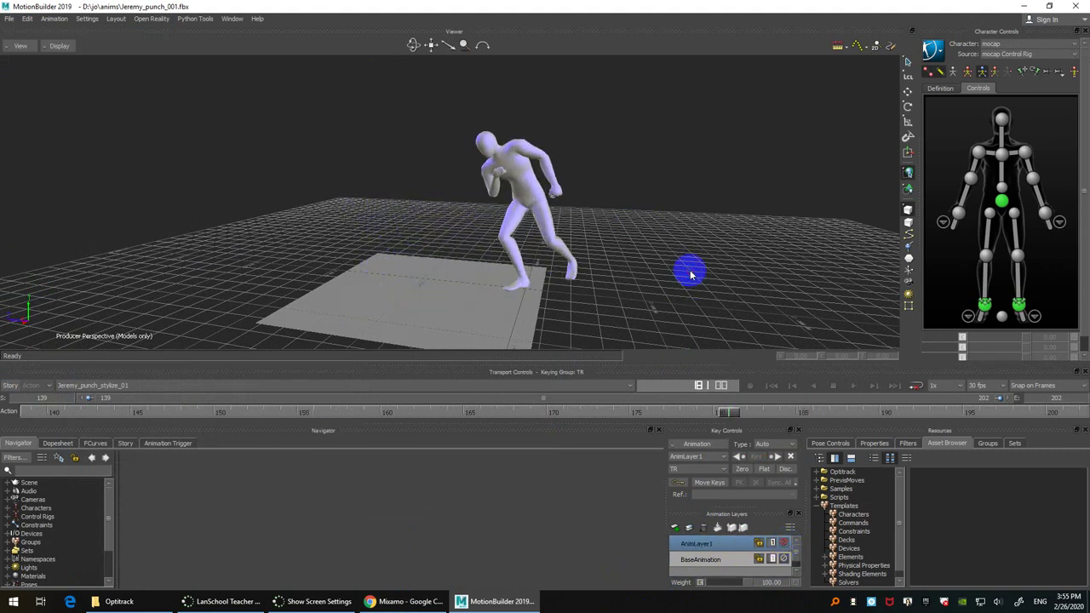
Step: Select the mocap character's hips effector and look for its AnimLayer1 keys on the timeline back to frame 139
{"action": "left_click", "coordinate": [1000, 204]}
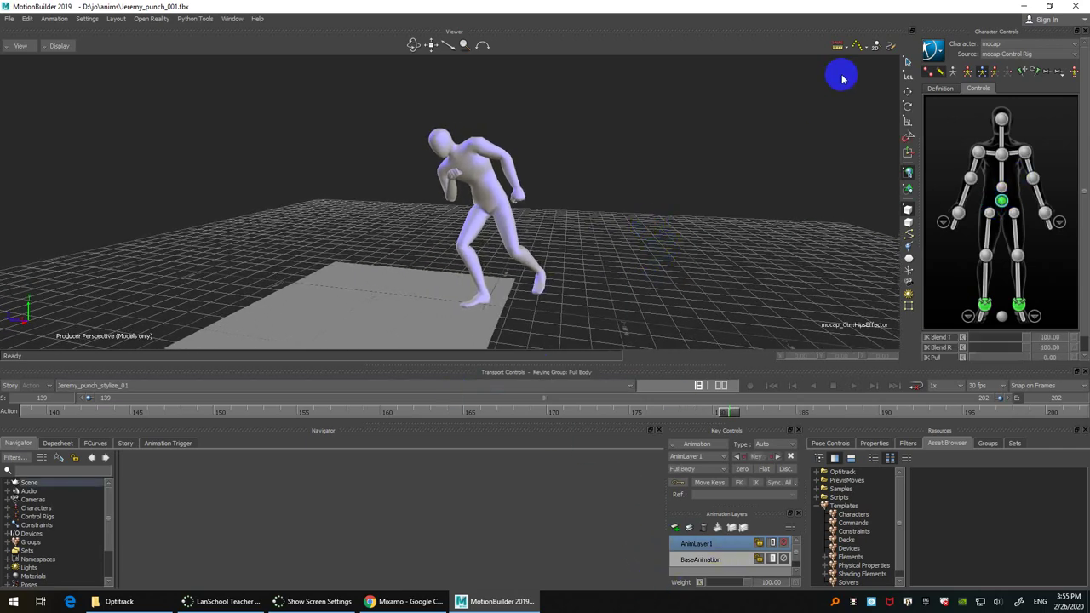
{"action": "left_click", "coordinate": [729, 547]}
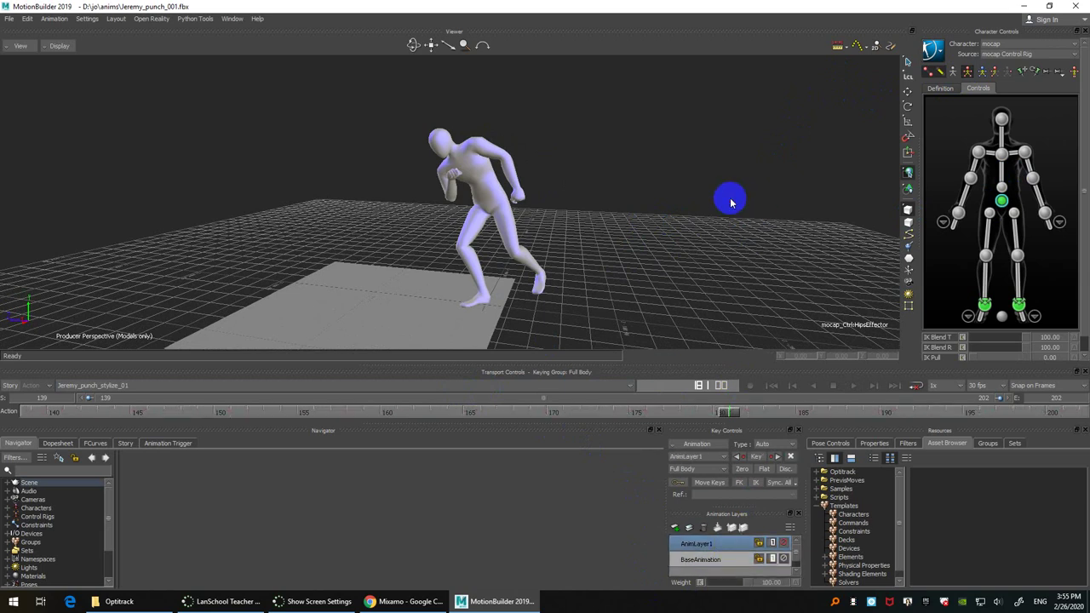
{"action": "left_click", "coordinate": [127, 385]}
{"action": "left_click", "coordinate": [134, 406]}
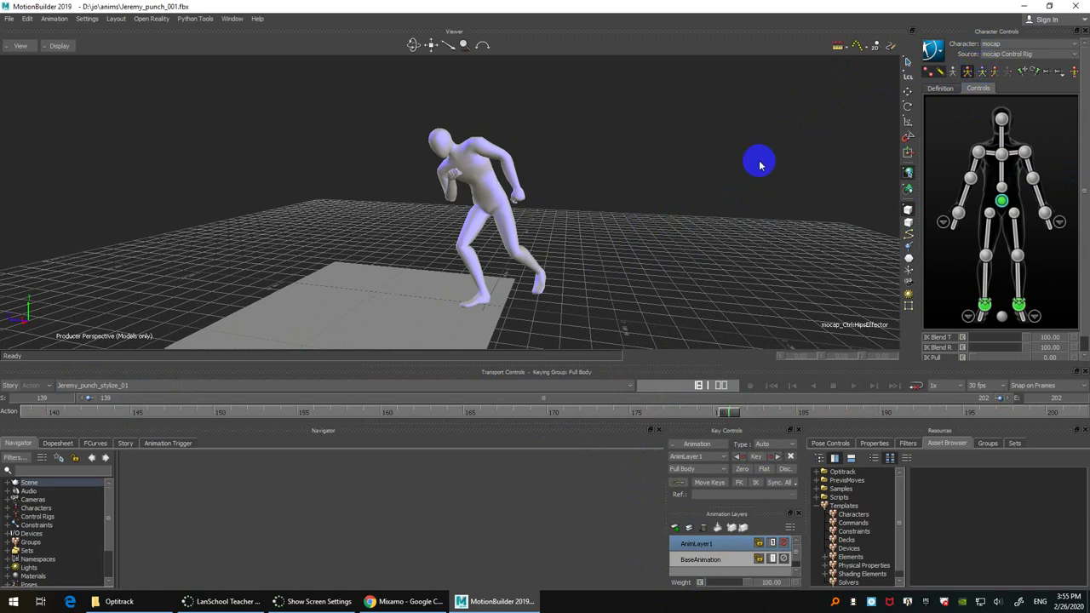
{"action": "scroll", "coordinate": [713, 173], "scroll_direction": "up", "scroll_amount": 1}
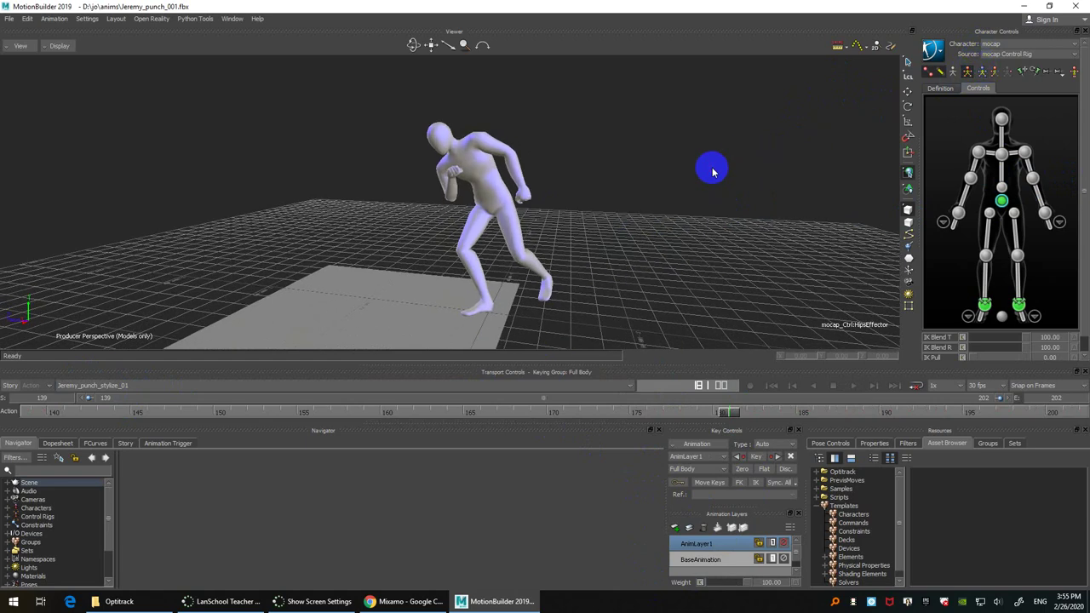
{"action": "left_click", "coordinate": [726, 415]}
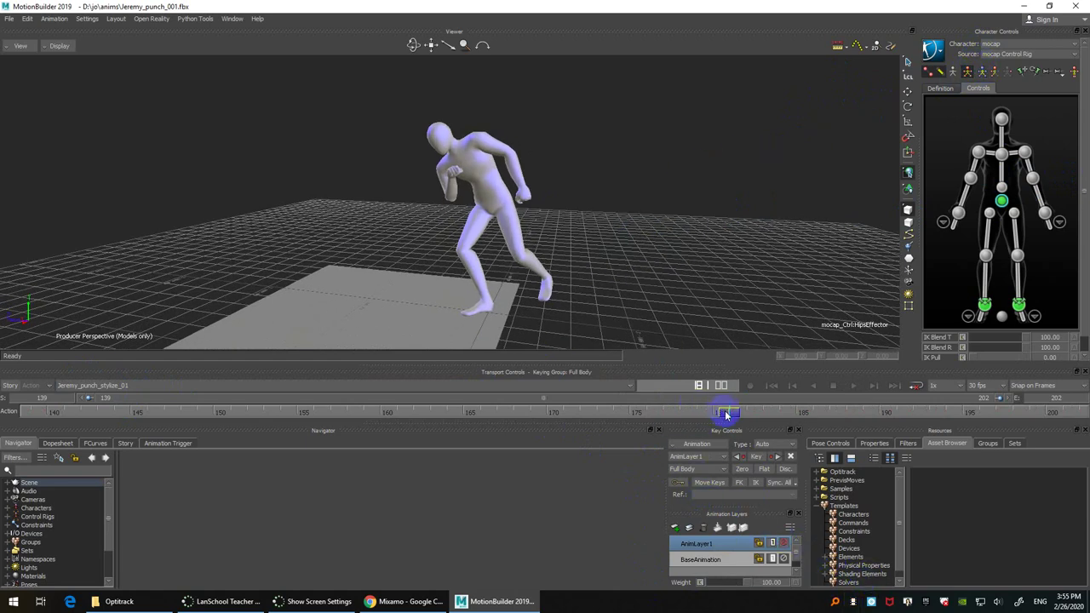
{"action": "mouse_move", "coordinate": [726, 415]}
{"action": "left_mouse_down"}
{"action": "mouse_move", "coordinate": [287, 426]}
{"action": "mouse_move", "coordinate": [21, 417]}
{"action": "left_mouse_up"}
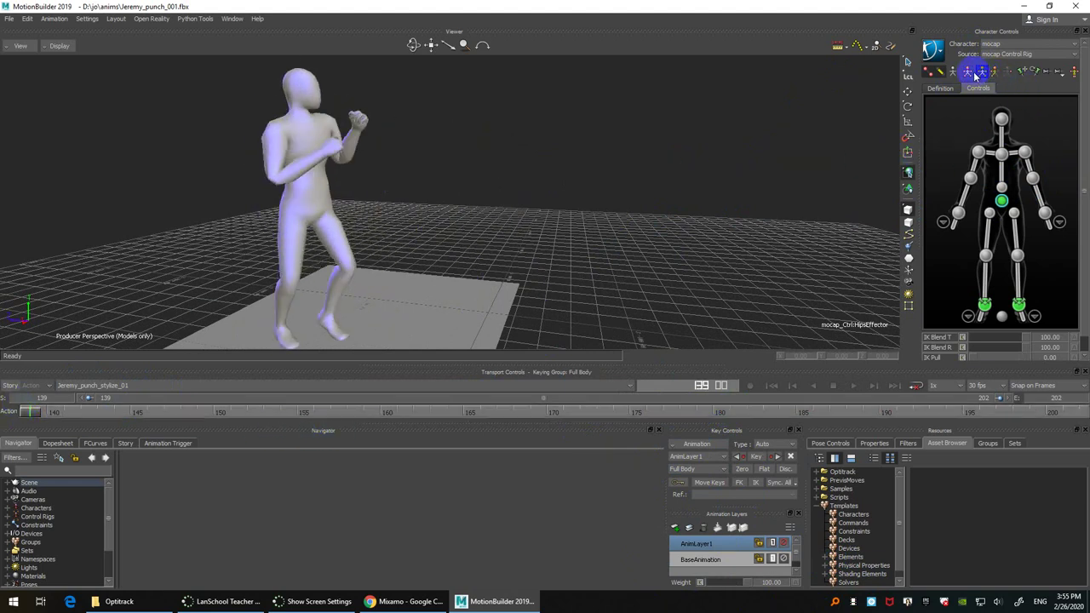
Step: Examine the keys of the Jeremy_punch_001 take and return to the Jeremy_punch_stylize_01 take
{"action": "left_click", "coordinate": [10, 387]}
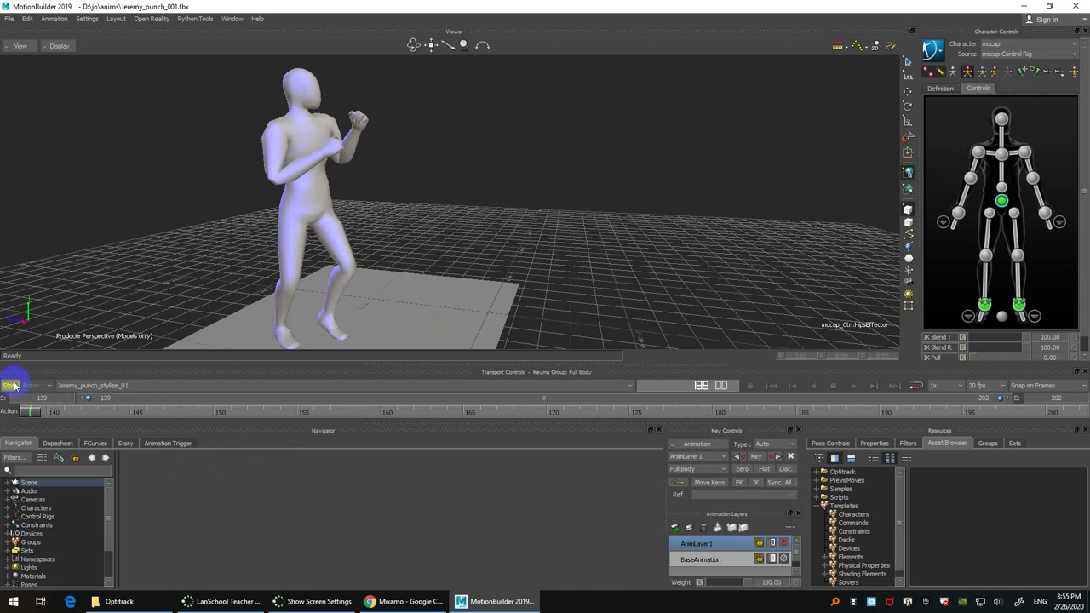
{"action": "left_click", "coordinate": [101, 385]}
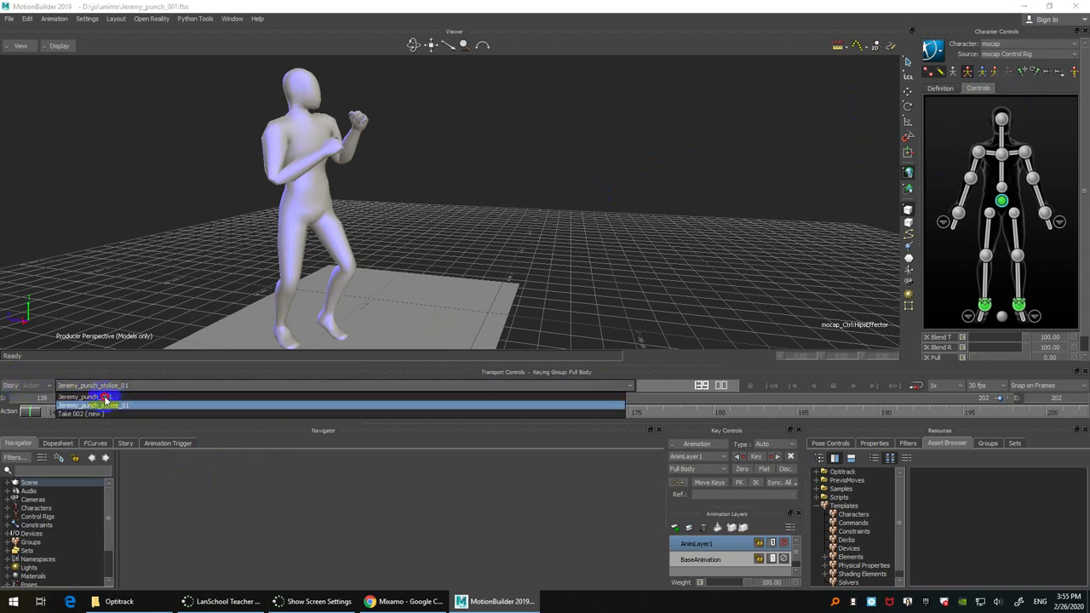
{"action": "left_click", "coordinate": [106, 397]}
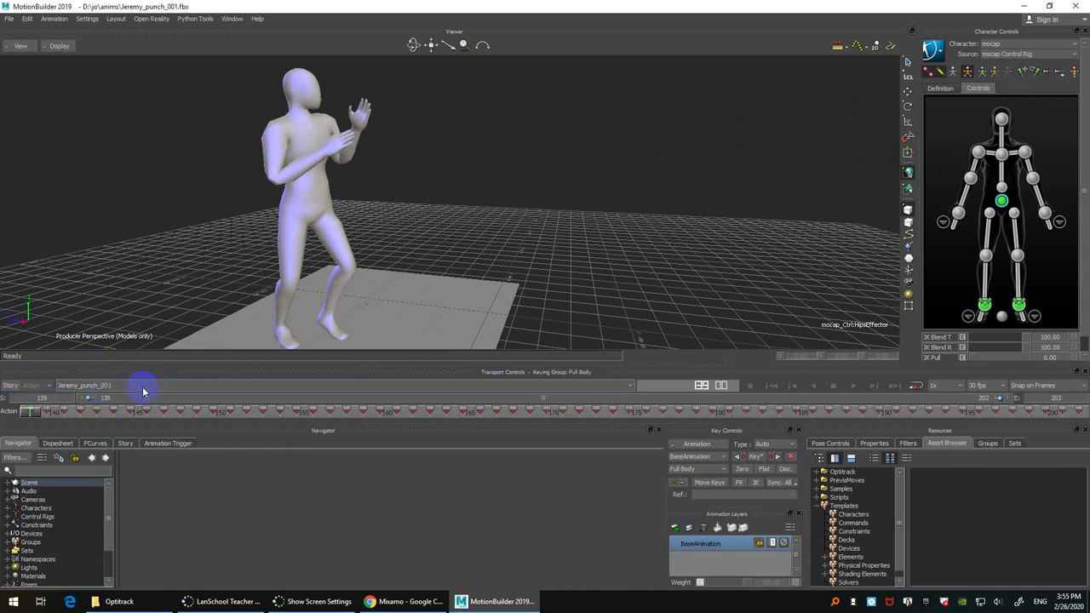
{"action": "left_click", "coordinate": [143, 385]}
{"action": "left_click", "coordinate": [116, 407]}
Step: At frame 145, make Humanoid the current character and select its chest end effector
{"action": "left_click_drag", "start_coordinate": [34, 416], "coordinate": [125, 412]}
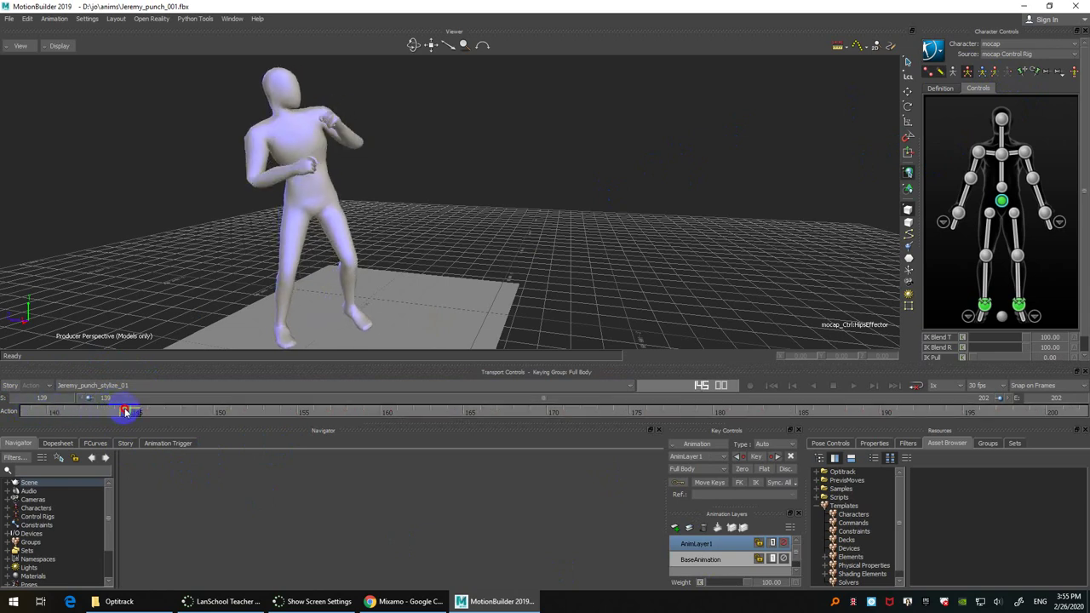
{"action": "left_click", "coordinate": [1010, 47]}
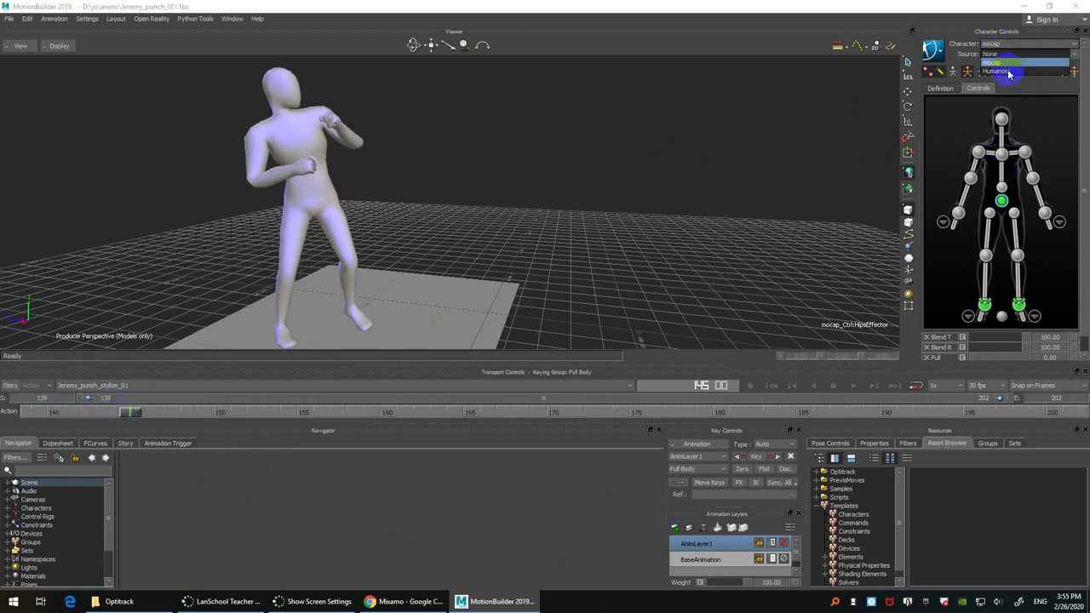
{"action": "left_click", "coordinate": [1009, 71]}
{"action": "left_click", "coordinate": [1008, 154]}
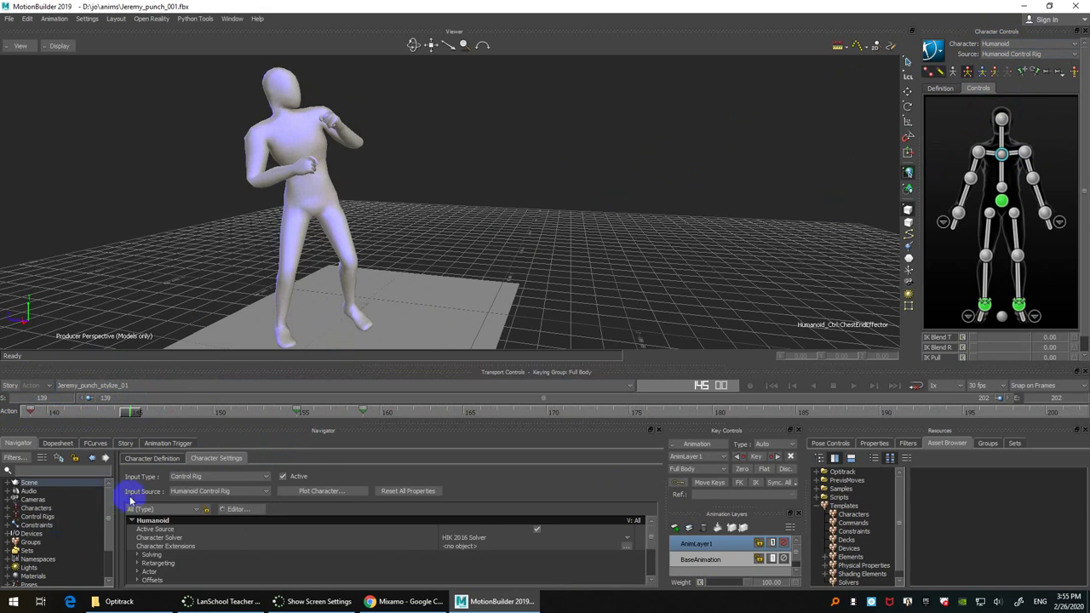
Step: Go to the punch pose at frame 159 and make BaseAnimation the current layer
{"action": "left_click_drag", "start_coordinate": [124, 414], "coordinate": [358, 418]}
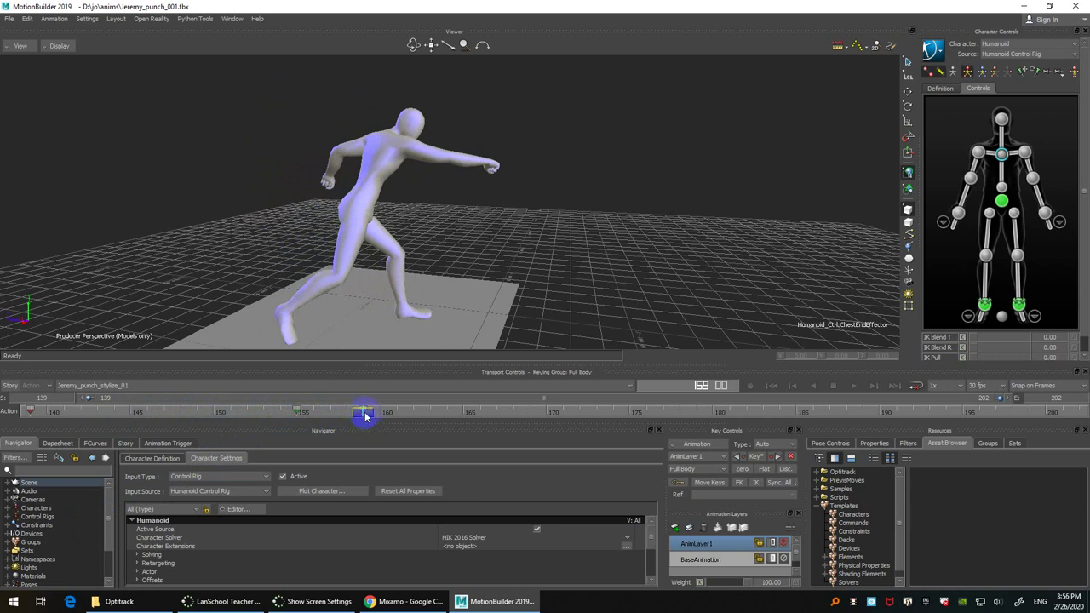
{"action": "left_click", "coordinate": [715, 562]}
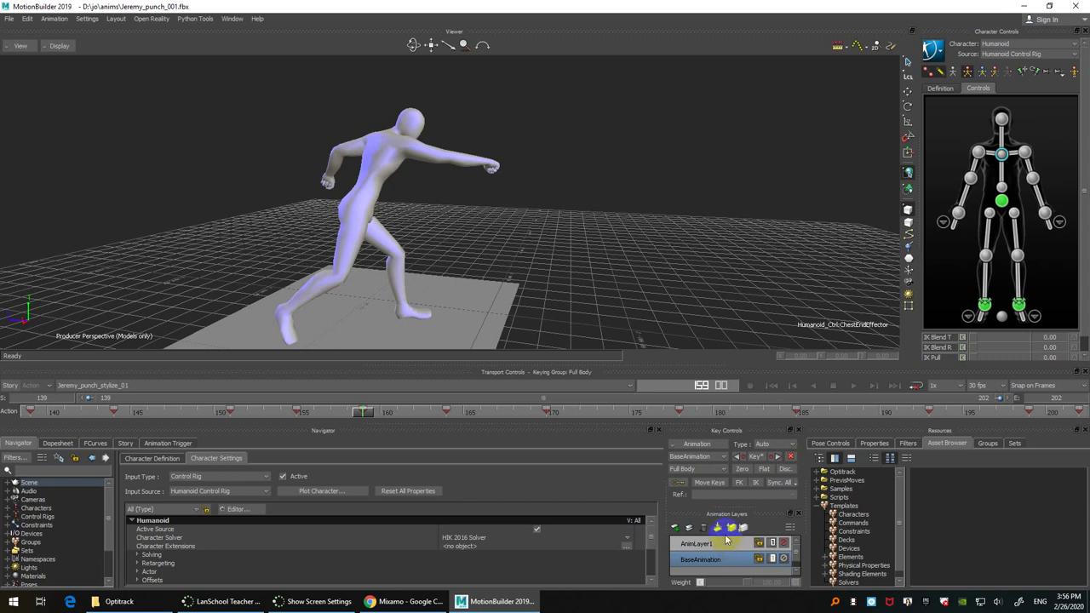
Step: Set the timeline's end frame to 250 and examine the BaseAnimation keys beyond frame 202
{"action": "left_click", "coordinate": [1075, 397]}
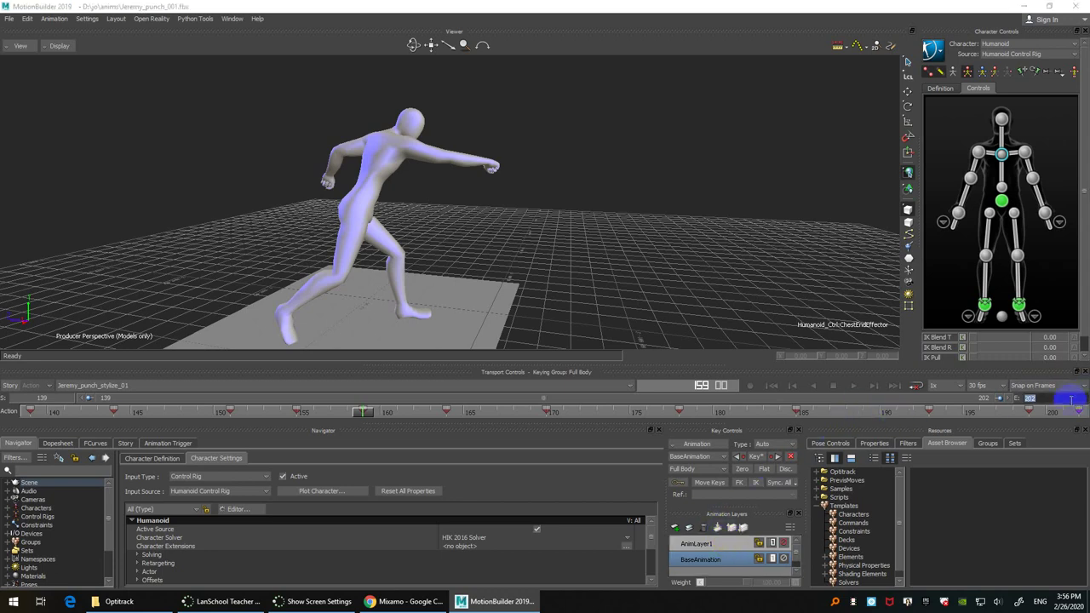
{"action": "type", "text": "250"}
{"action": "key", "text": "Return"}
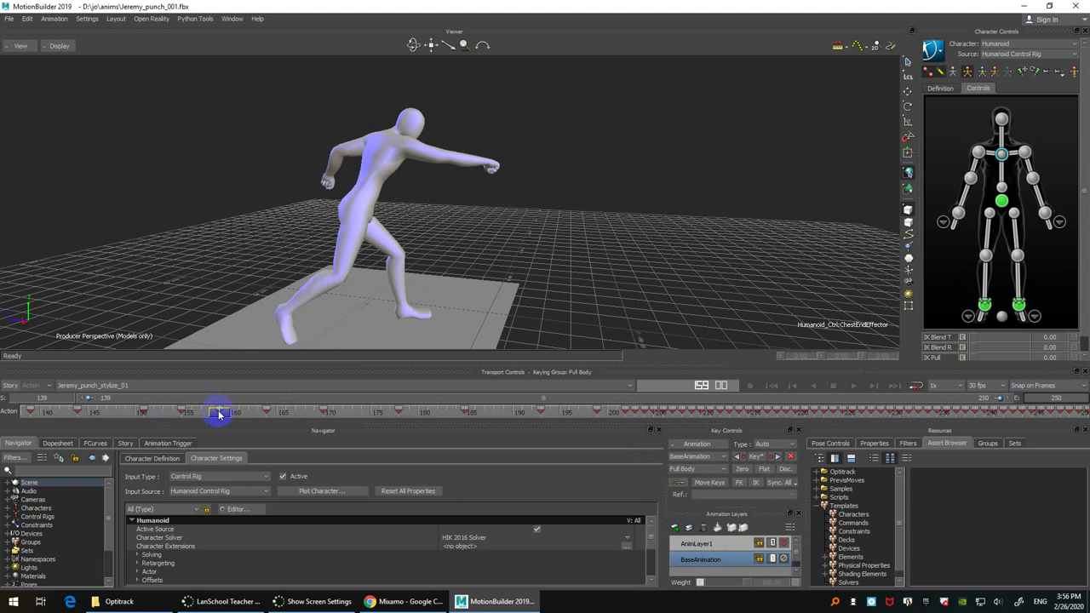
{"action": "double_click", "coordinate": [1062, 398]}
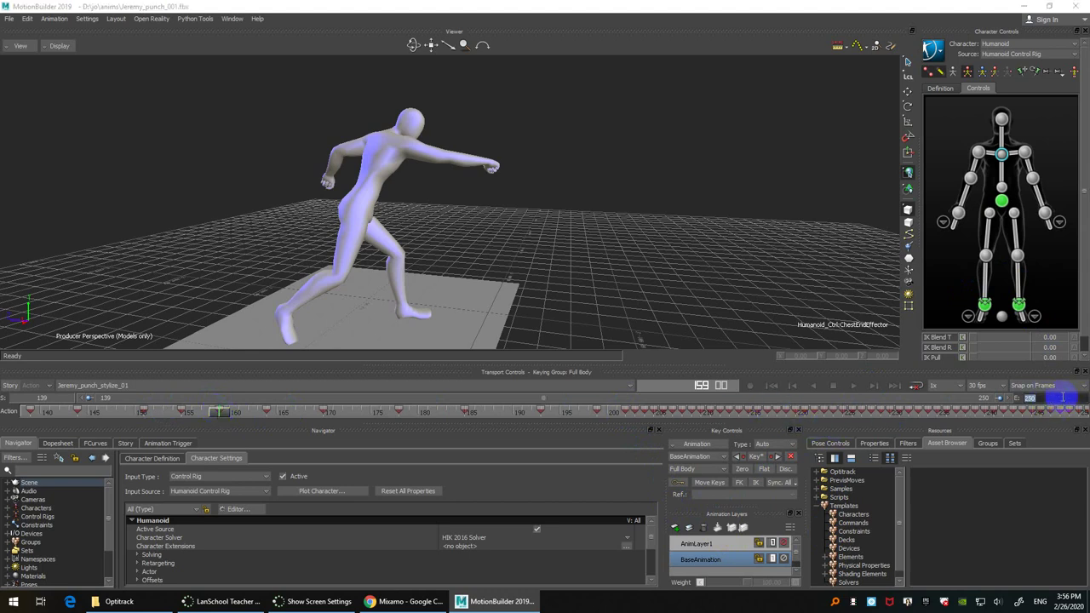
{"action": "left_click", "coordinate": [668, 251]}
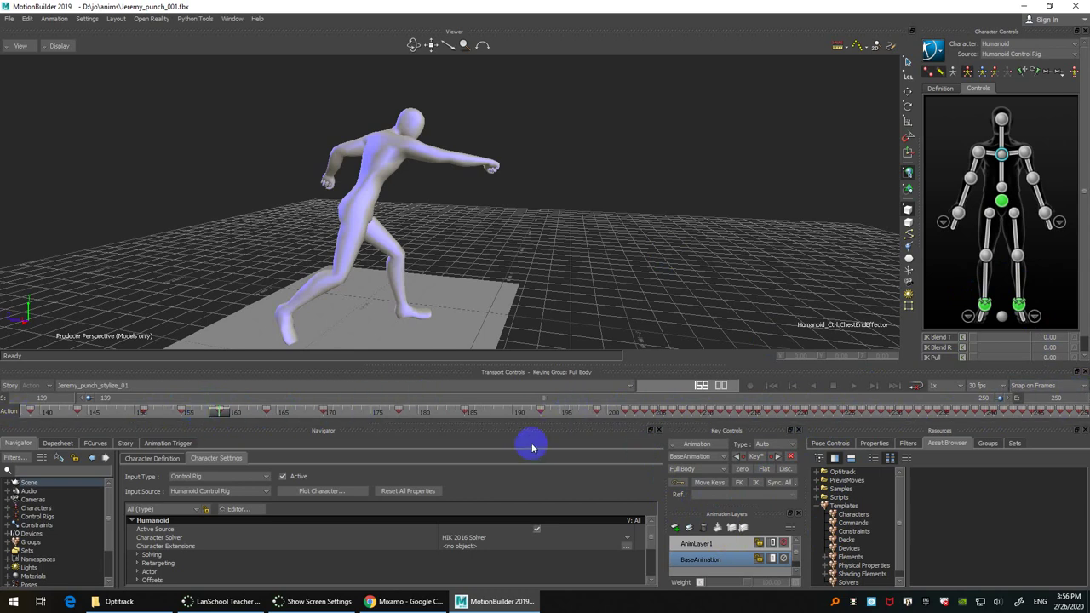
Step: Set the timeline's end frame back to 202 and clear the effector selection
{"action": "left_click", "coordinate": [1064, 398]}
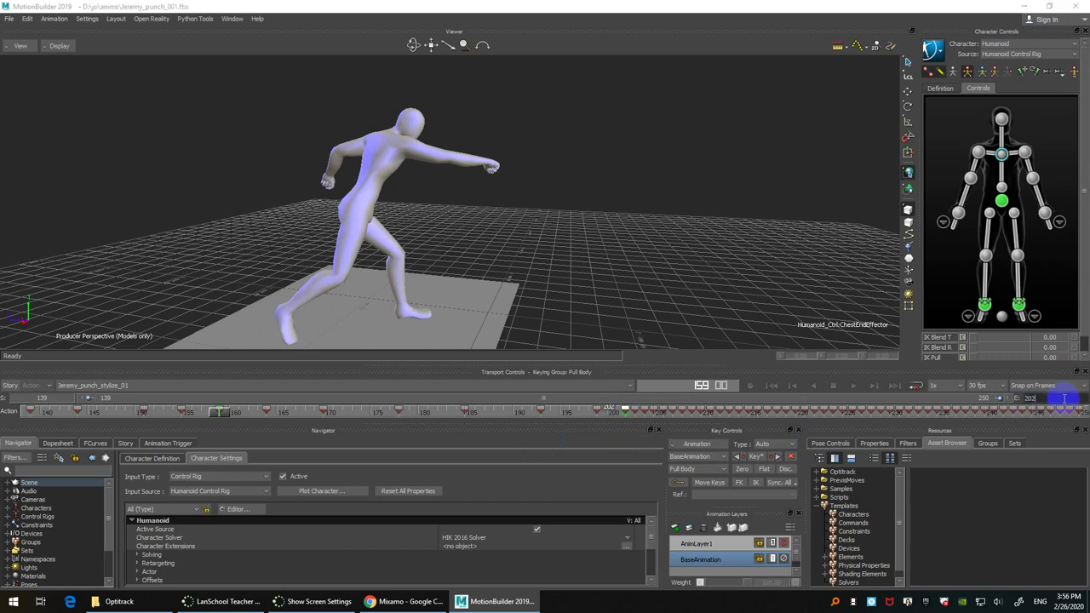
{"action": "type", "text": "202"}
{"action": "key", "text": "Return"}
{"action": "left_click", "coordinate": [664, 196]}
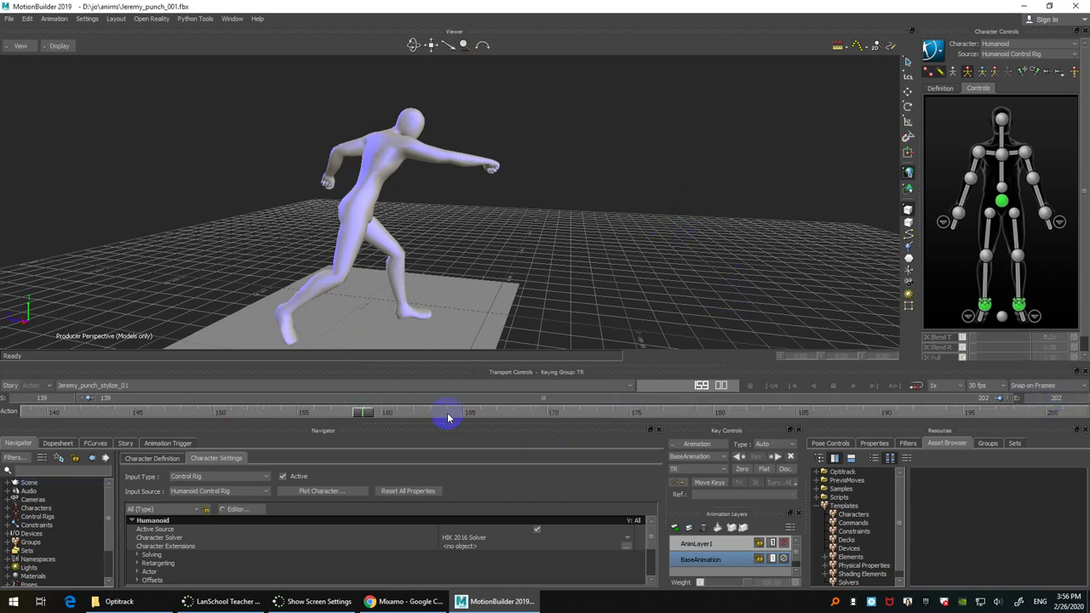
Step: Select the hips effector and scrub between frames 152 and 158 to examine the punch poses and BaseAnimation keys
{"action": "left_click", "coordinate": [355, 412]}
{"action": "mouse_move", "coordinate": [355, 412]}
{"action": "left_mouse_down"}
{"action": "mouse_move", "coordinate": [292, 408]}
{"action": "mouse_move", "coordinate": [358, 394]}
{"action": "mouse_move", "coordinate": [290, 401]}
{"action": "mouse_move", "coordinate": [344, 392]}
{"action": "left_mouse_up"}
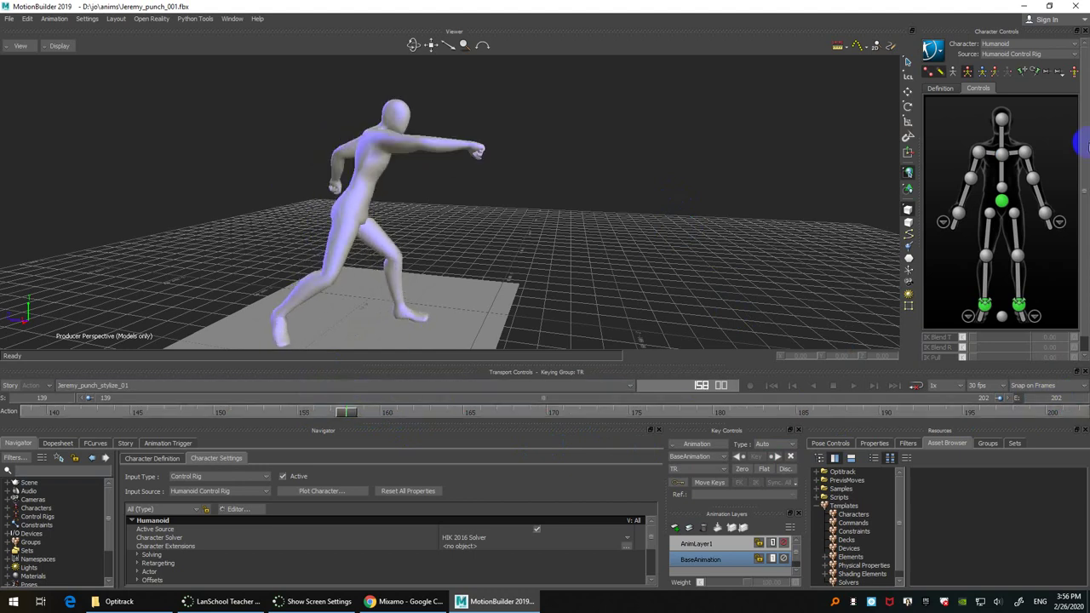
{"action": "left_click", "coordinate": [1001, 201]}
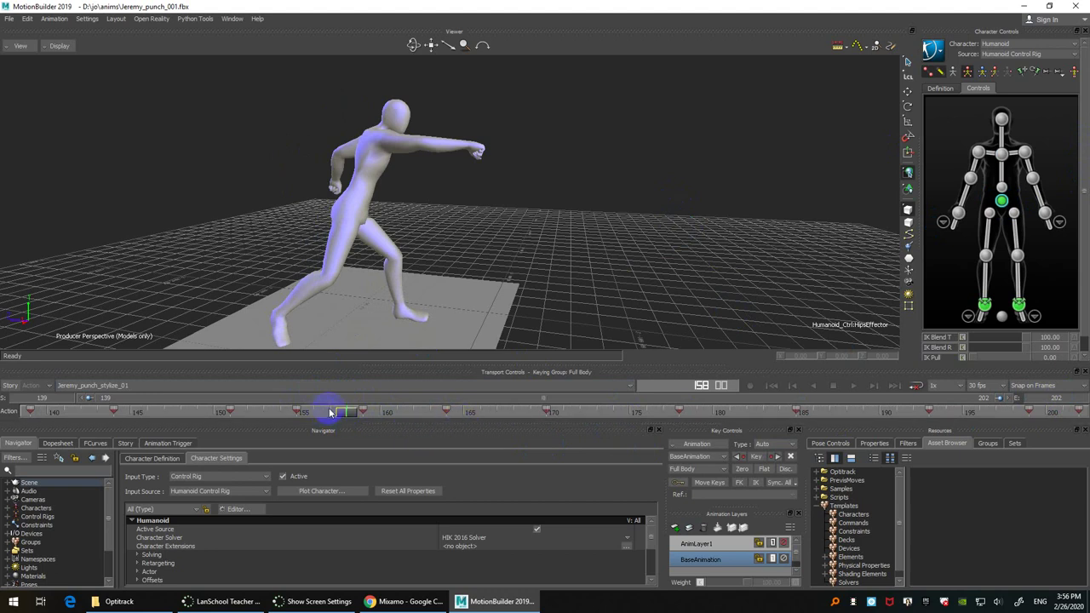
{"action": "mouse_move", "coordinate": [337, 413]}
{"action": "left_mouse_down"}
{"action": "mouse_move", "coordinate": [213, 410]}
{"action": "mouse_move", "coordinate": [286, 415]}
{"action": "left_mouse_up"}
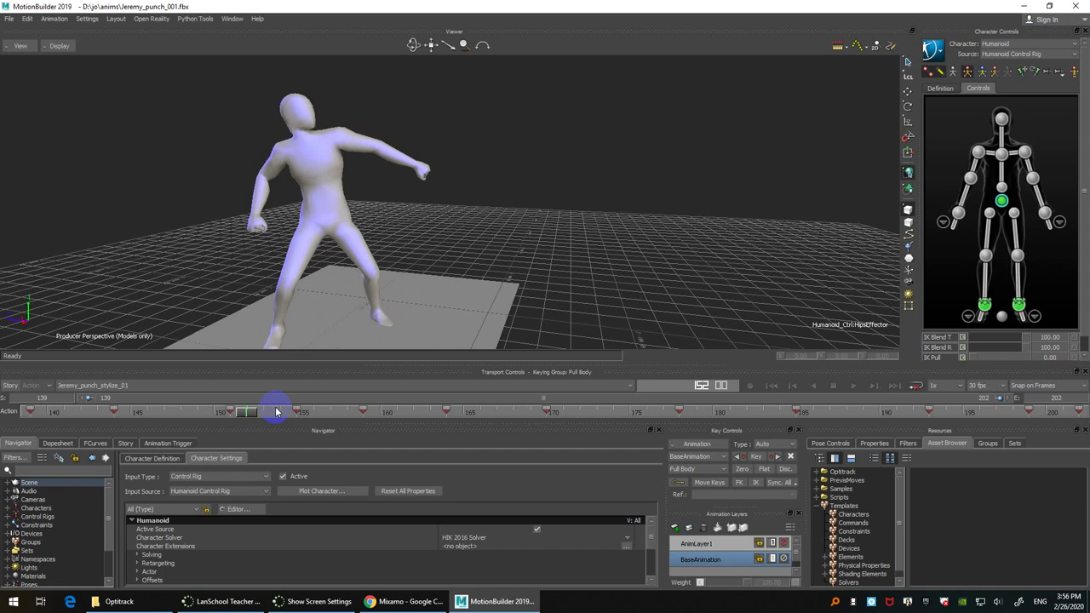
{"action": "left_click_drag", "start_coordinate": [281, 411], "coordinate": [292, 412]}
{"action": "mouse_move", "coordinate": [292, 413]}
{"action": "left_mouse_down"}
{"action": "mouse_move", "coordinate": [165, 418]}
{"action": "mouse_move", "coordinate": [359, 414]}
{"action": "mouse_move", "coordinate": [277, 415]}
{"action": "left_mouse_up"}
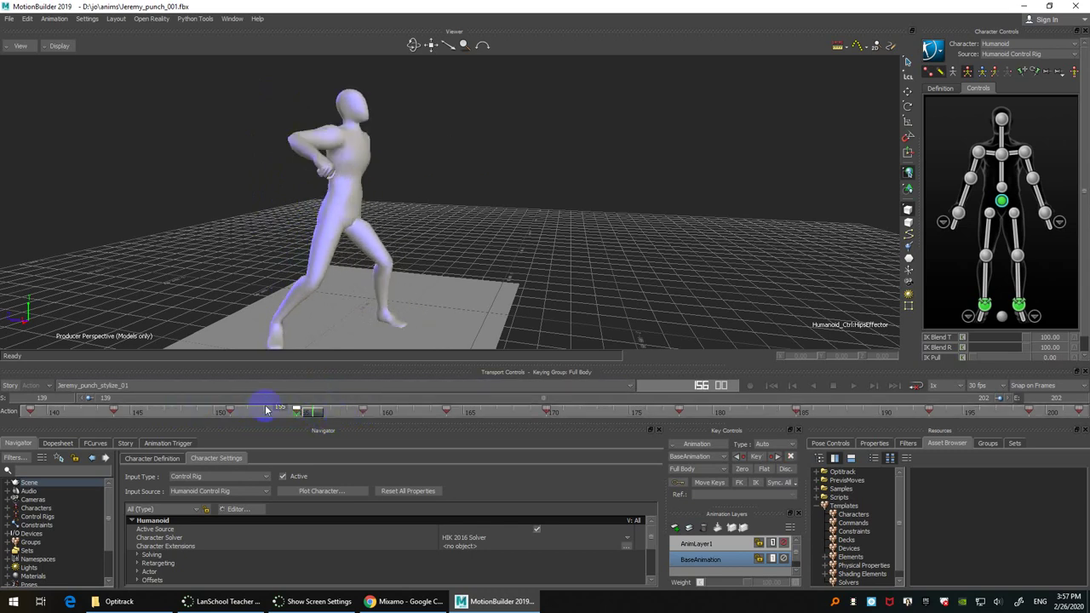
{"action": "mouse_move", "coordinate": [316, 415]}
{"action": "left_mouse_down"}
{"action": "mouse_move", "coordinate": [298, 417]}
{"action": "mouse_move", "coordinate": [329, 411]}
{"action": "mouse_move", "coordinate": [287, 411]}
{"action": "mouse_move", "coordinate": [365, 413]}
{"action": "mouse_move", "coordinate": [328, 414]}
{"action": "left_mouse_up"}
Step: Compare the hips effector's keys on AnimLayer1 and BaseAnimation, leaving AnimLayer1 as the current layer
{"action": "left_click", "coordinate": [714, 544]}
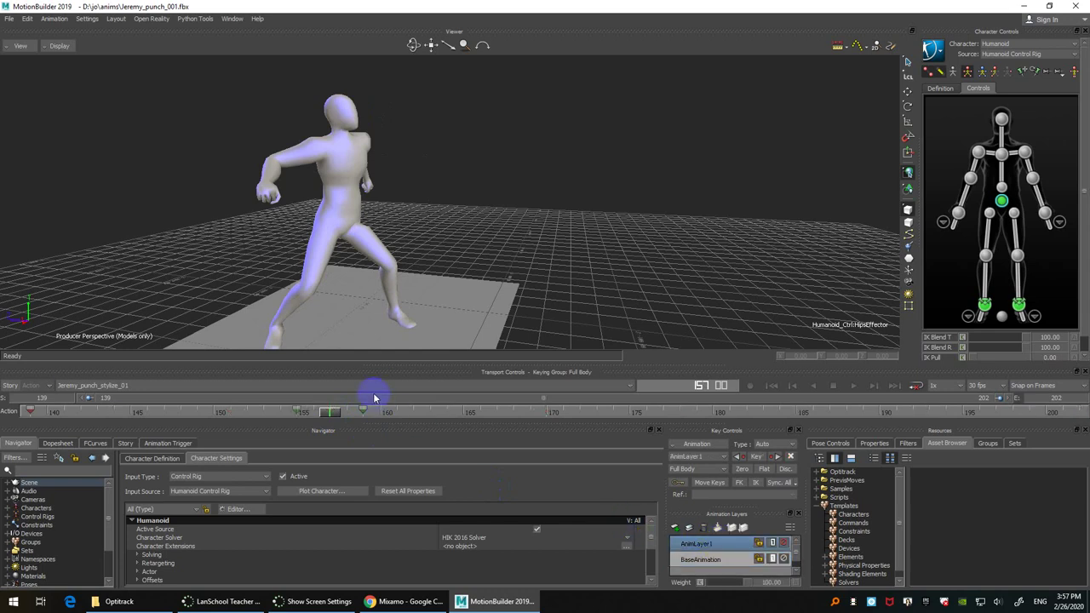
{"action": "left_click", "coordinate": [726, 562]}
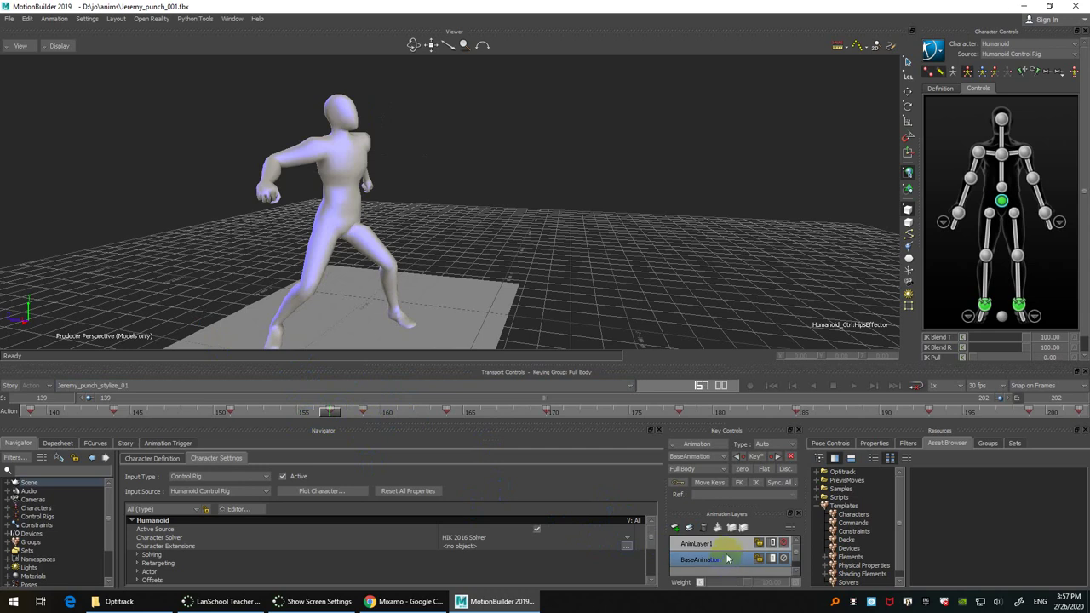
{"action": "left_click", "coordinate": [717, 544]}
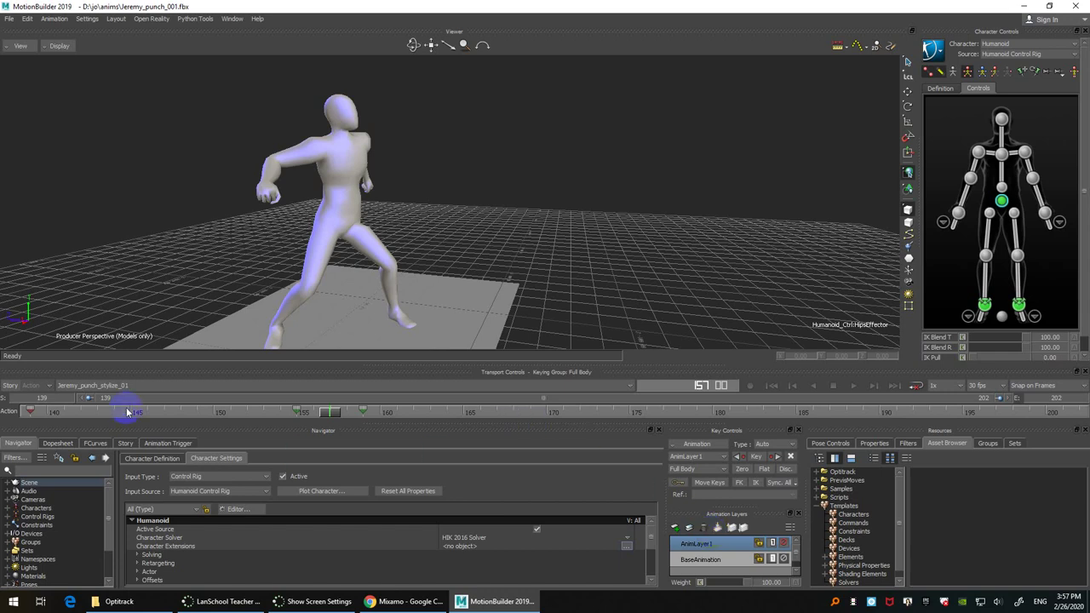
{"action": "left_click", "coordinate": [694, 565]}
{"action": "left_click", "coordinate": [704, 560]}
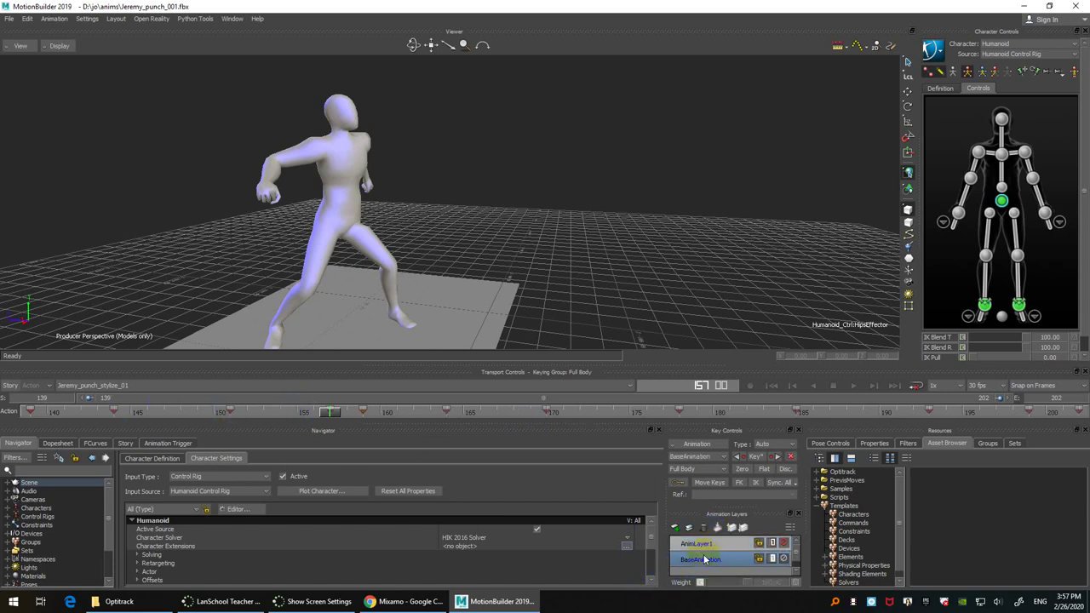
{"action": "left_click", "coordinate": [711, 544]}
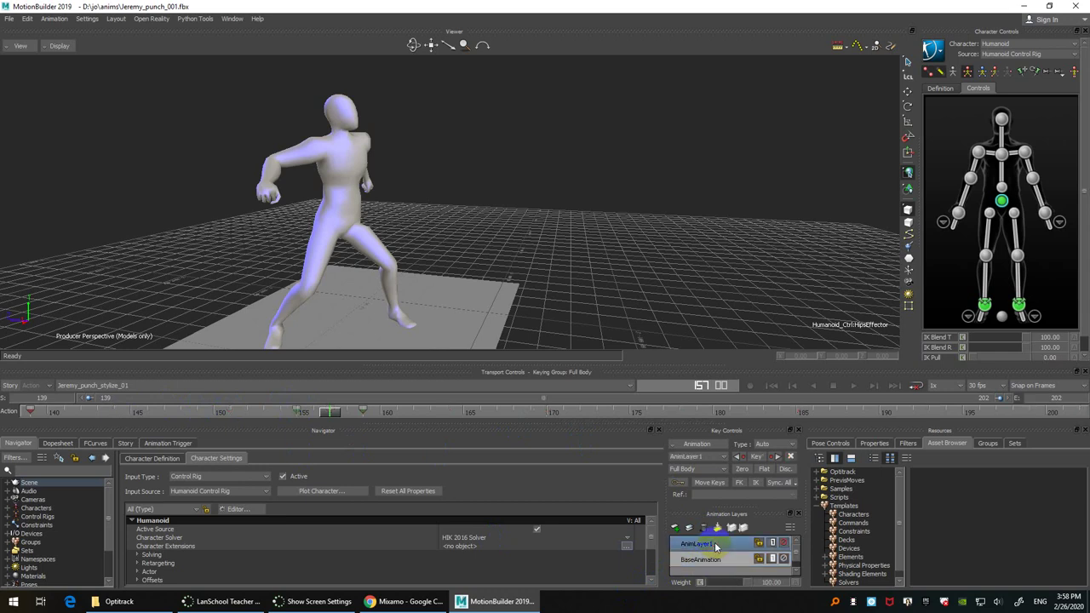
Step: Clear the effector selection, play the punch animation for review and return to frame 157
{"action": "left_click_drag", "start_coordinate": [304, 412], "coordinate": [31, 411]}
{"action": "left_click", "coordinate": [671, 177]}
{"action": "key", "text": "ctrl+space"}
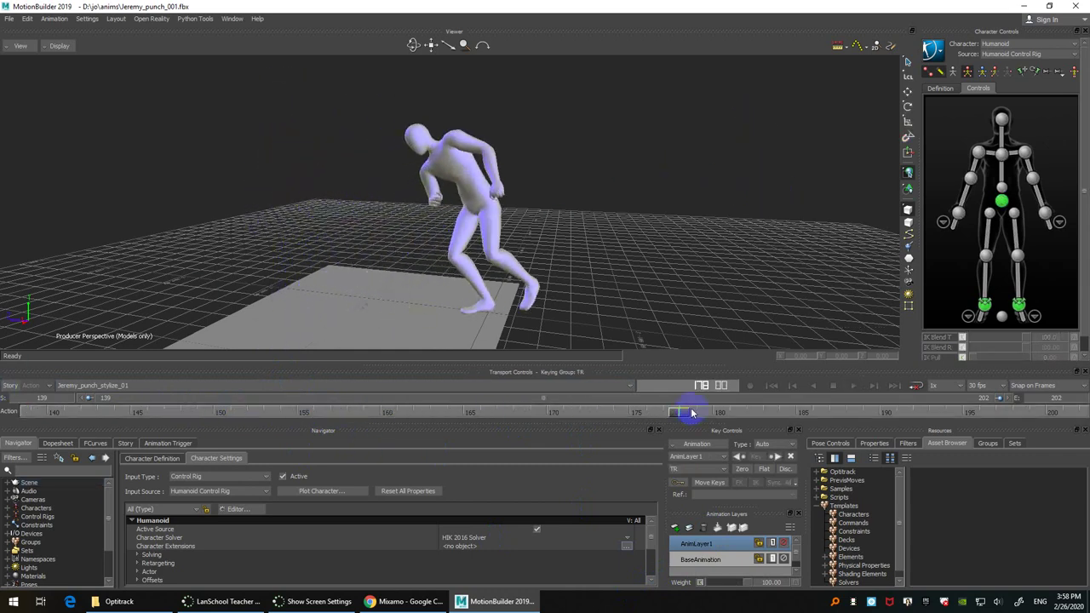
{"action": "left_click_drag", "start_coordinate": [685, 411], "coordinate": [330, 414]}
Step: Select the right ankle effector and compare the frame 157 pose with AnimLayer1 muted and unmuted
{"action": "left_click", "coordinate": [728, 549]}
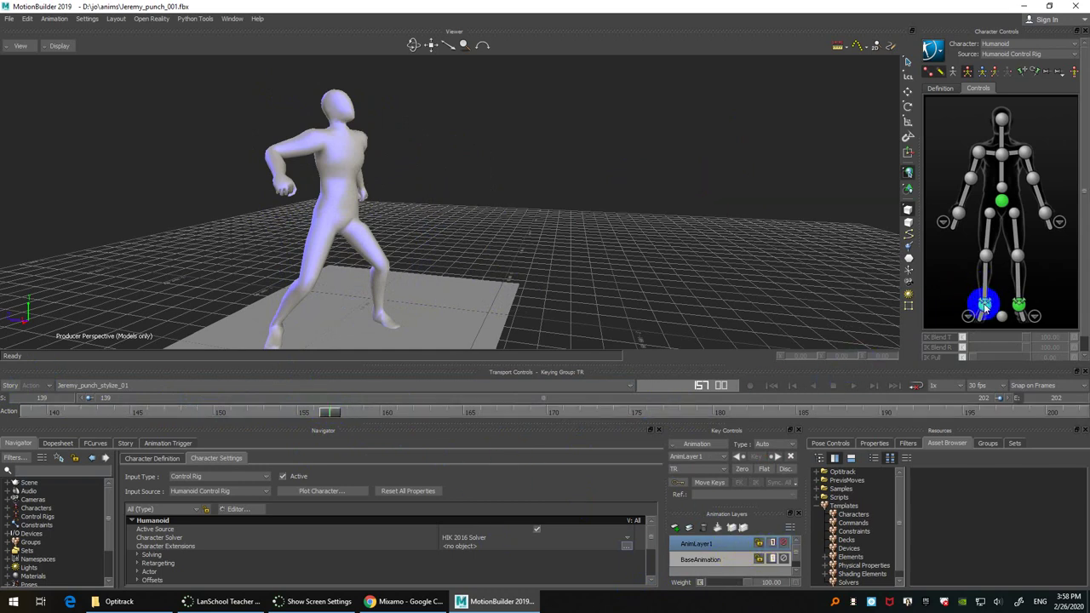
{"action": "left_click", "coordinate": [987, 291]}
{"action": "left_click", "coordinate": [787, 543]}
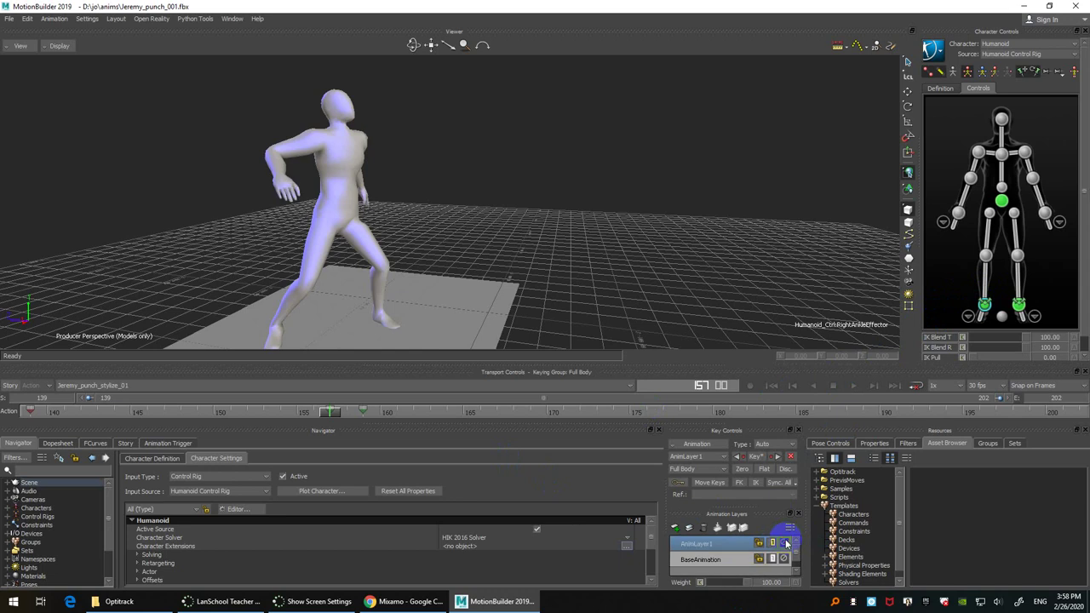
{"action": "left_click", "coordinate": [787, 544]}
Step: At the frame 159 key, compare the punch pose with AnimLayer1 muted and unmuted, leaving it unmuted and no effector selected
{"action": "key", "text": "period"}
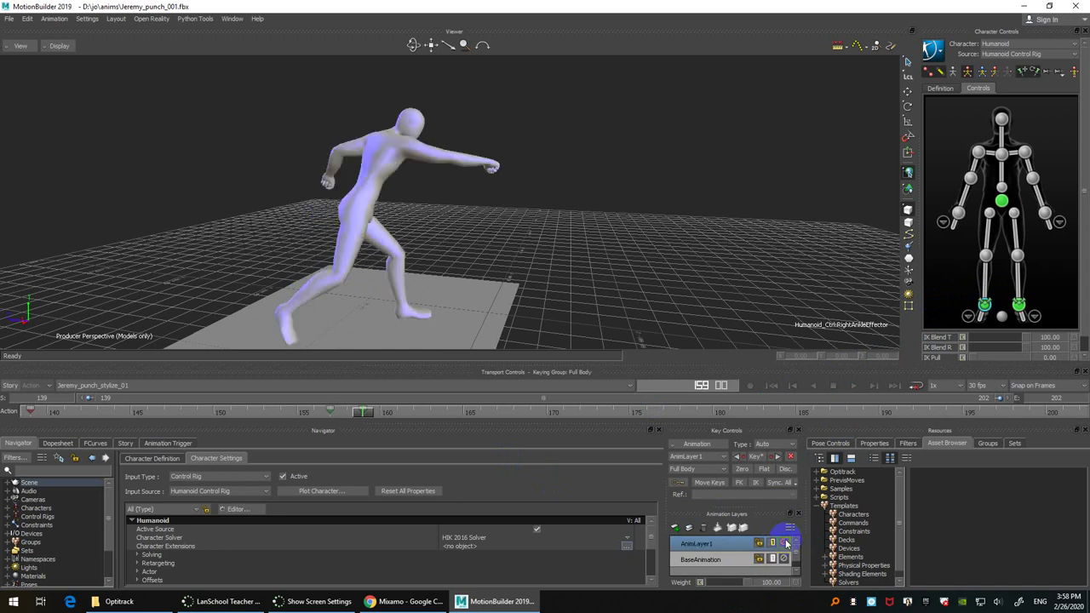
{"action": "left_click", "coordinate": [787, 542]}
{"action": "left_click", "coordinate": [786, 542]}
{"action": "left_click", "coordinate": [786, 542]}
{"action": "left_click", "coordinate": [787, 543]}
{"action": "left_click", "coordinate": [787, 543]}
{"action": "left_click", "coordinate": [787, 542]}
{"action": "left_click", "coordinate": [787, 542]}
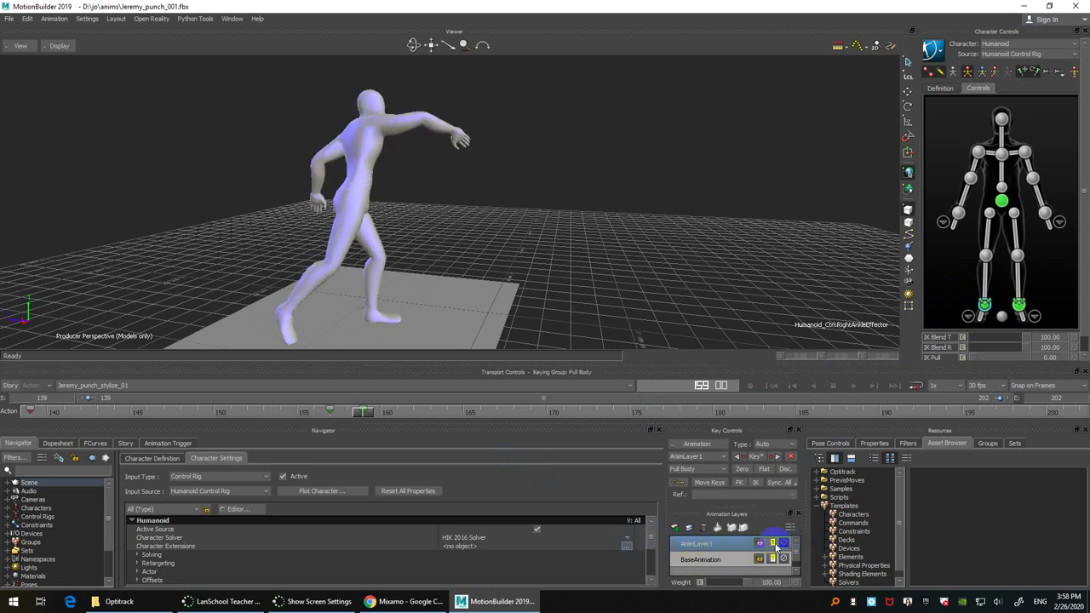
{"action": "left_click", "coordinate": [785, 542]}
{"action": "left_click", "coordinate": [672, 247]}
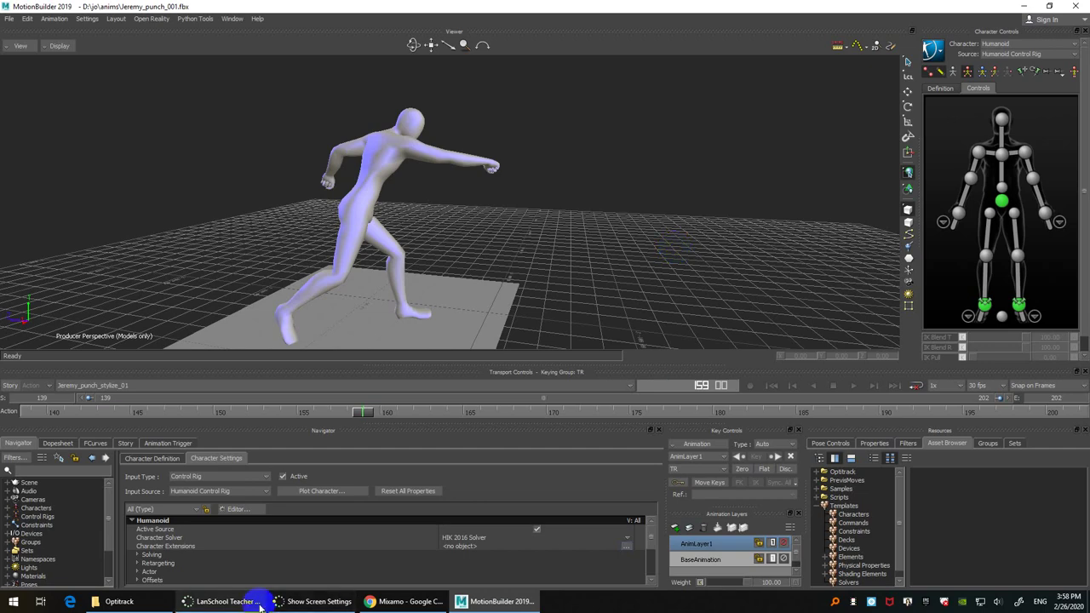
Step: Switch to File Explorer, examine the Optitrack folder's path and its 01-29 subfolder, and return to MotionBuilder
{"action": "left_click", "coordinate": [119, 601]}
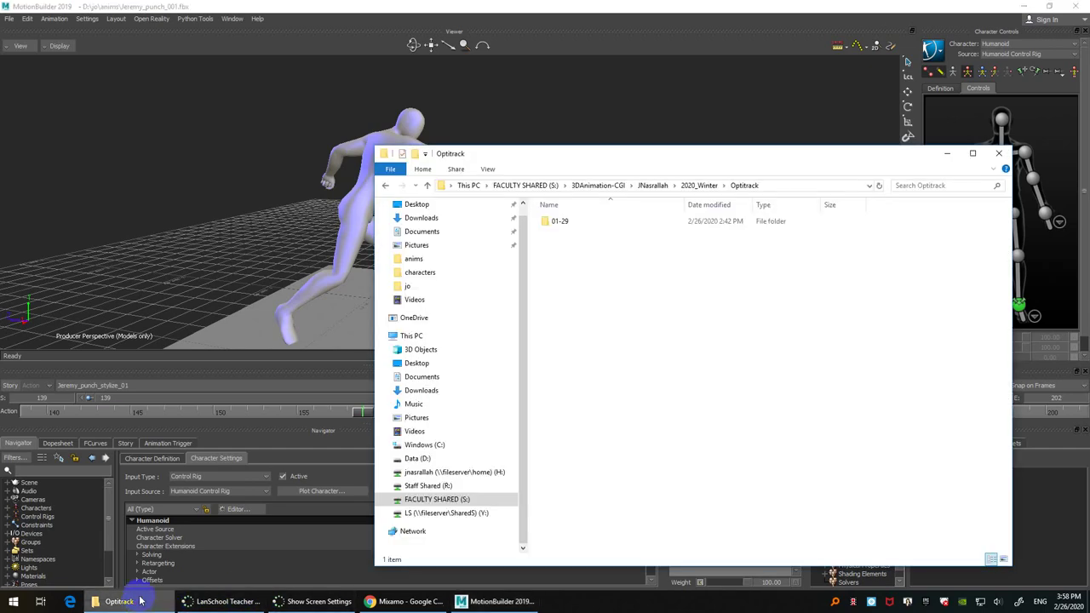
{"action": "left_click", "coordinate": [774, 185]}
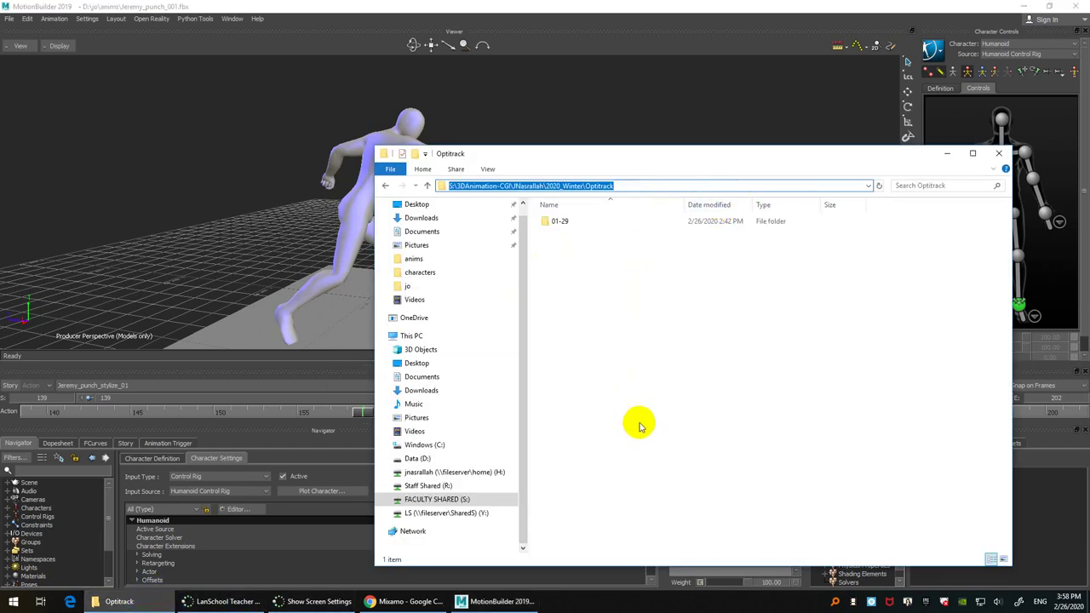
{"action": "double_click", "coordinate": [584, 227]}
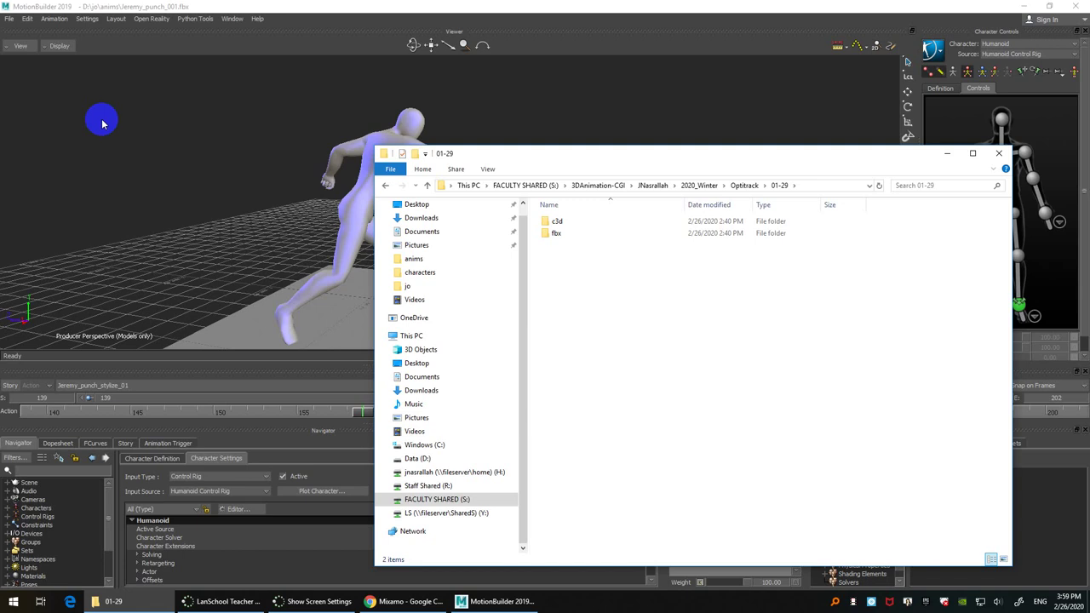
{"action": "left_click", "coordinate": [157, 110]}
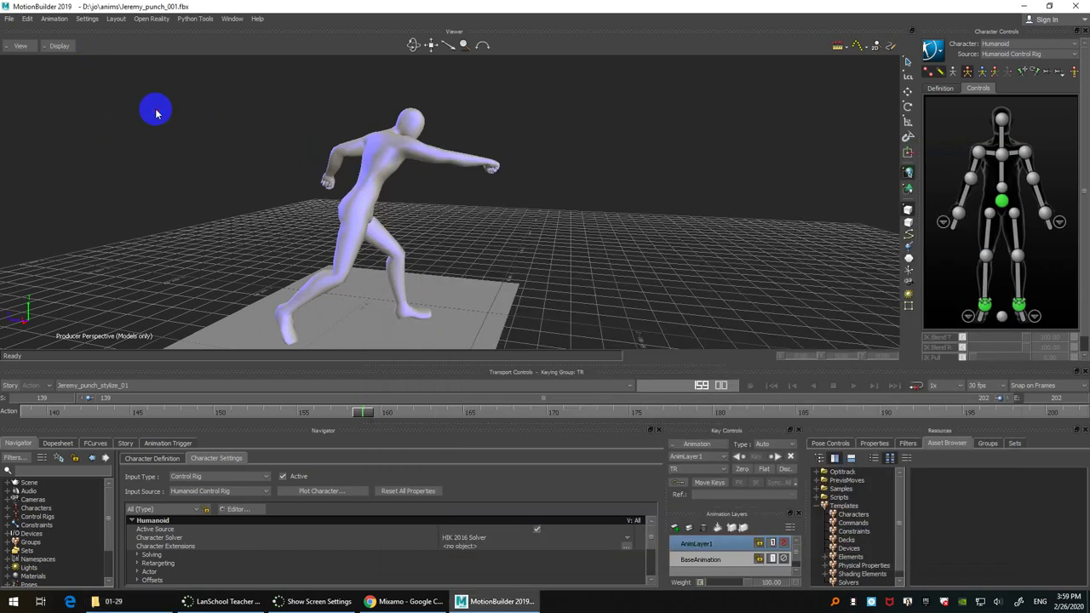